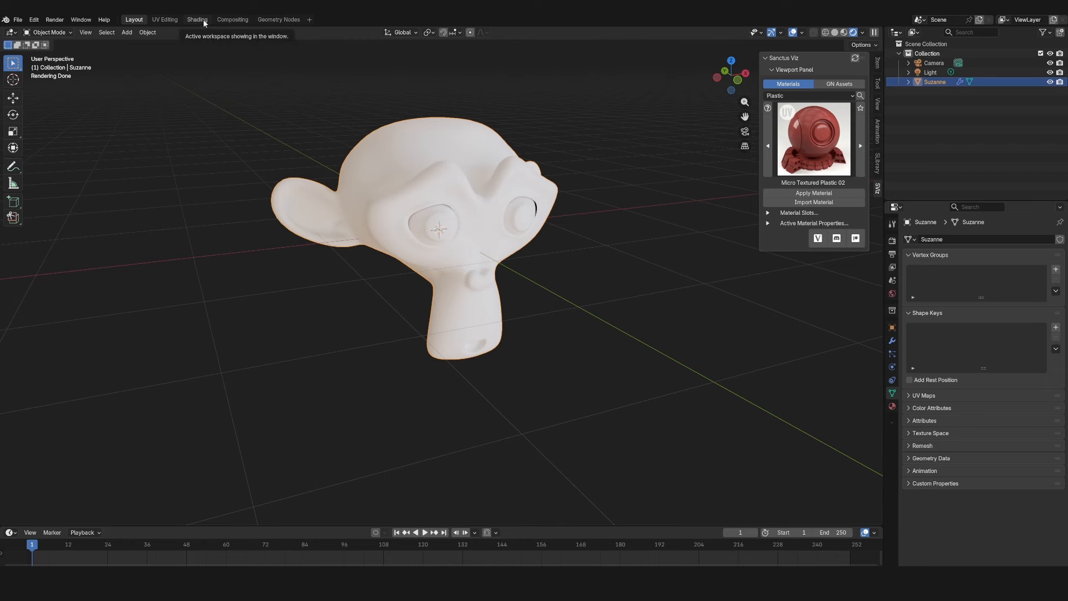
- Assign the existing micro_textured_plastic_02 material to Suzanne in the Shading workspace
{"action": "left_click", "coordinate": [199, 21]}
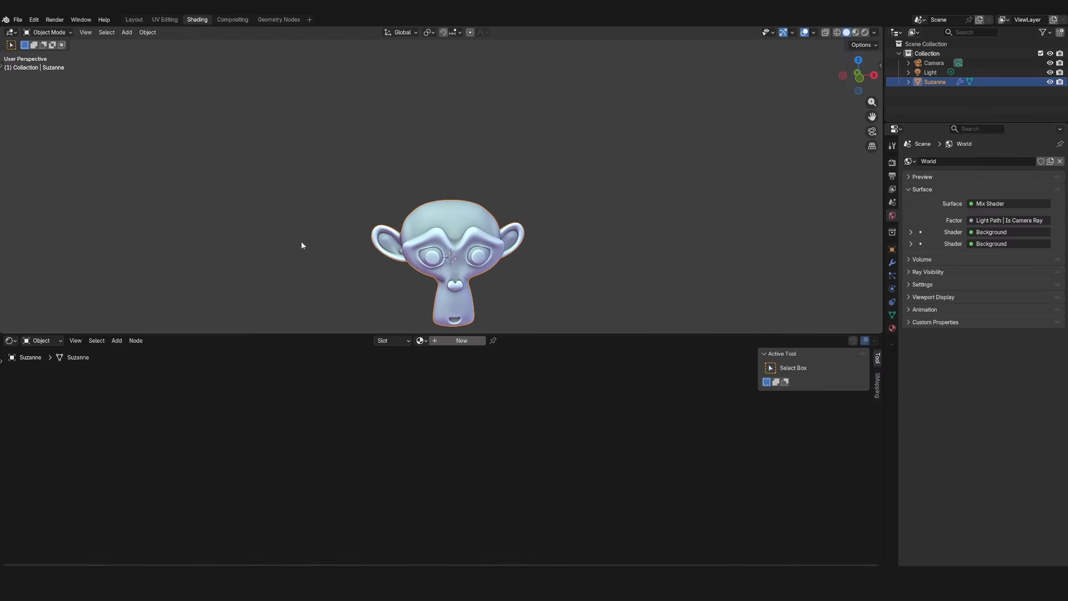
{"action": "left_click", "coordinate": [421, 341]}
{"action": "left_click", "coordinate": [466, 365]}
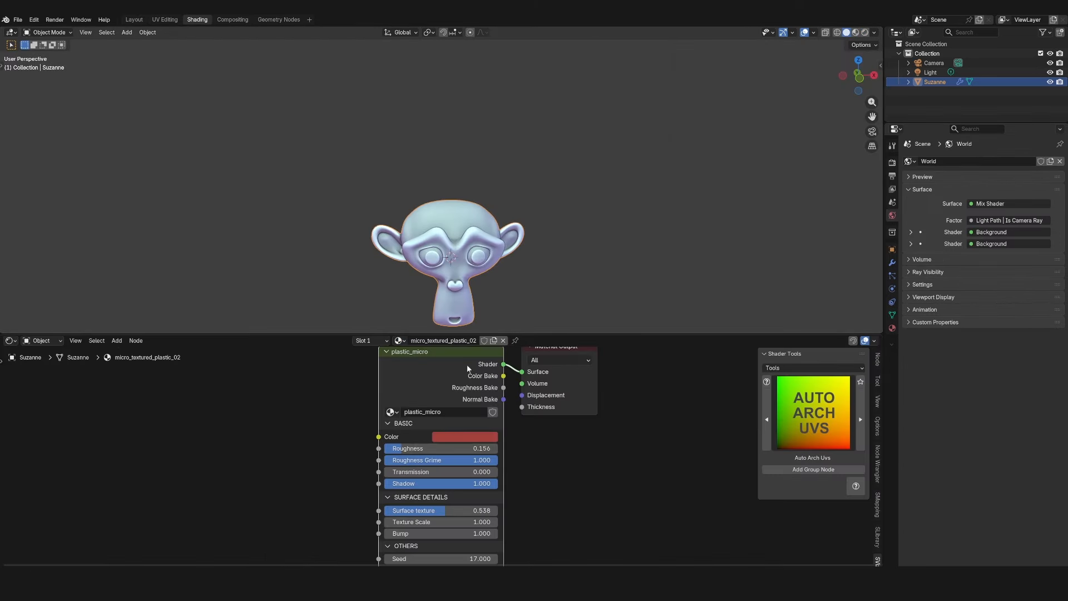
{"action": "scroll", "coordinate": [434, 255], "scroll_direction": "down", "scroll_amount": 3}
{"action": "scroll", "coordinate": [449, 234], "scroll_direction": "up", "scroll_amount": 5}
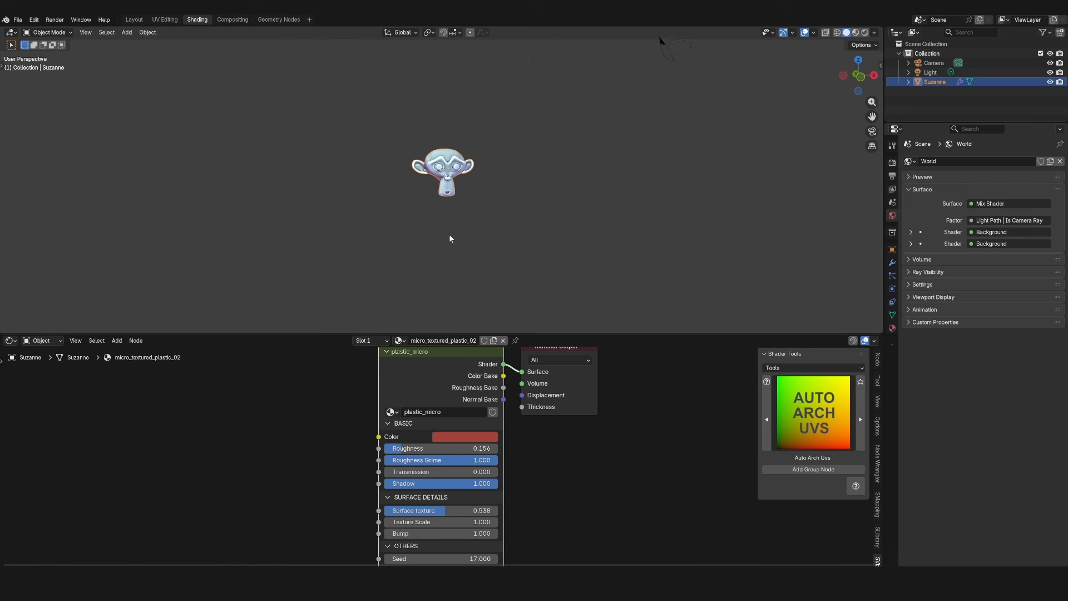
{"action": "middle_click_drag", "start_coordinate": [498, 220], "coordinate": [420, 183]}
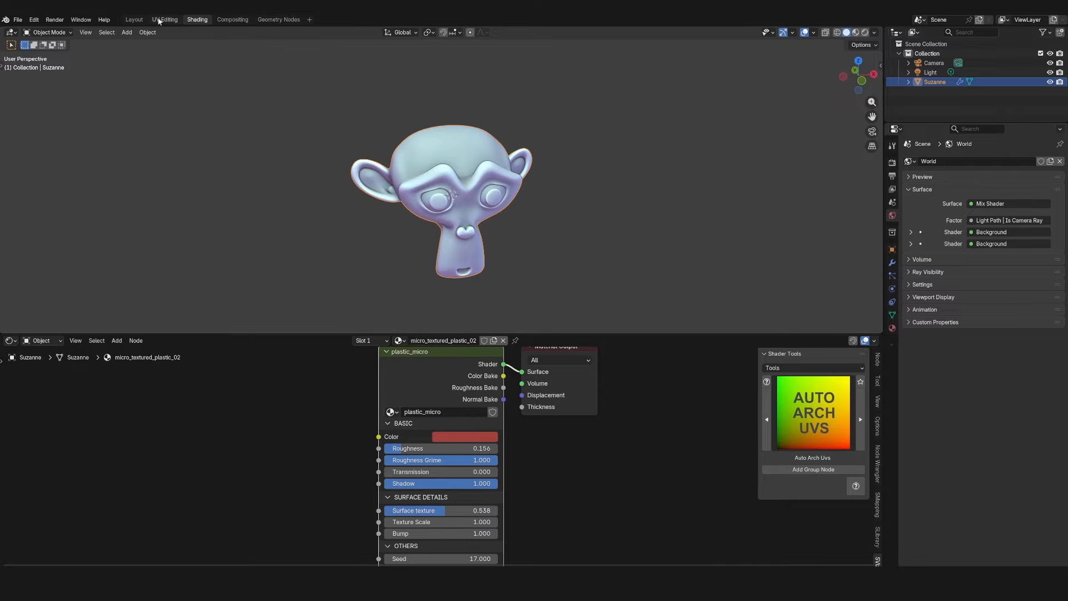
- Inspect Suzanne's material slots in the Layout workspace and compare them with the slot controls in the Shading workspace
{"action": "left_click", "coordinate": [134, 19]}
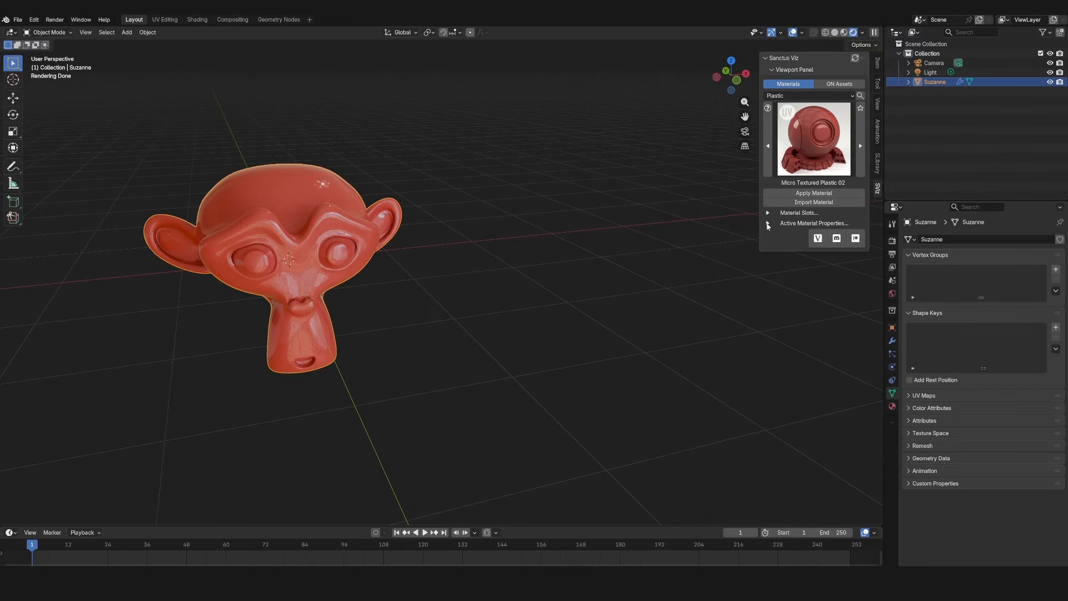
{"action": "left_click", "coordinate": [769, 212]}
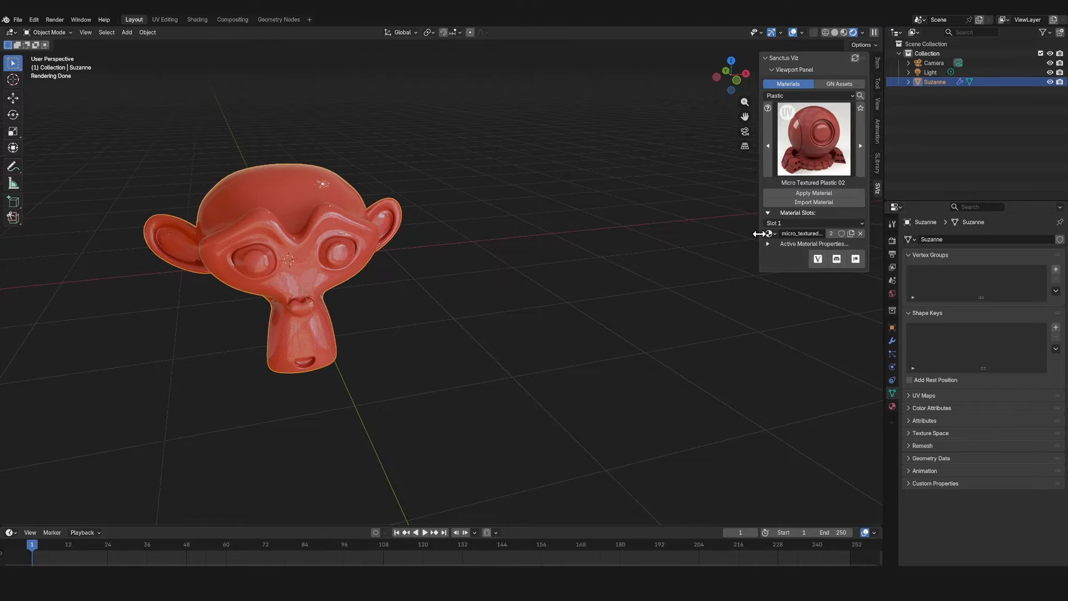
{"action": "left_click", "coordinate": [787, 223]}
{"action": "left_click", "coordinate": [789, 224]}
{"action": "left_click", "coordinate": [198, 20]}
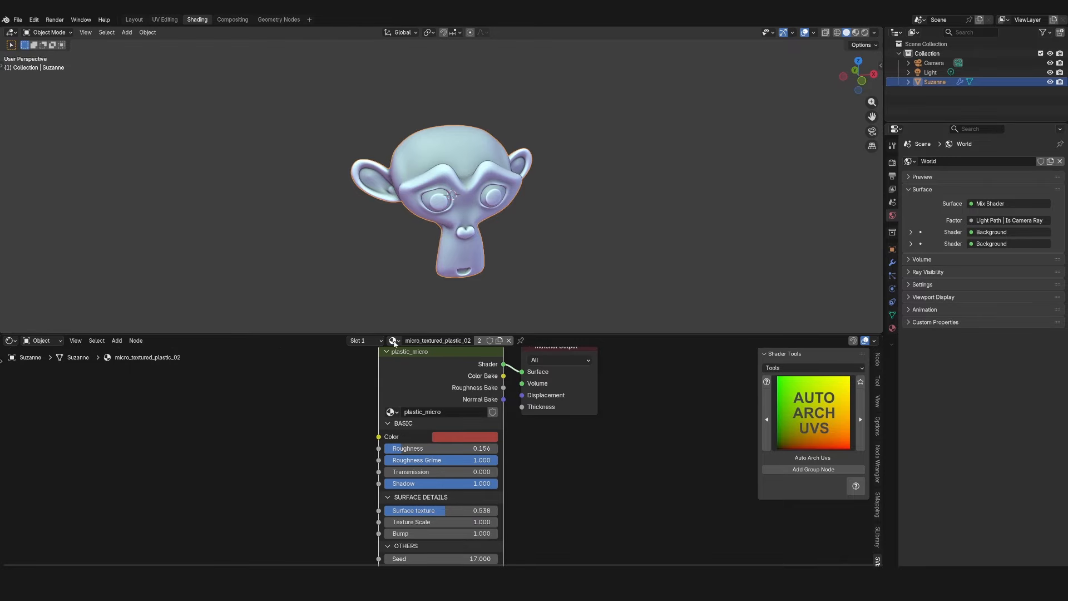
{"action": "left_click", "coordinate": [359, 340]}
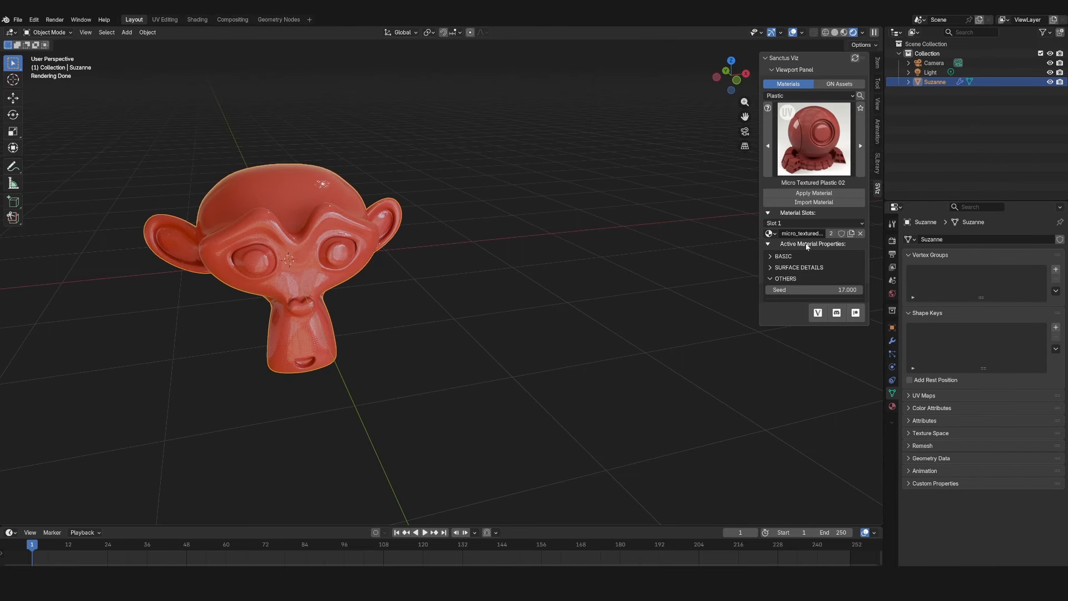
- Expand the Basic and Surface Details groups in the active material properties of Suzanne's plastic material
{"action": "middle_click_drag", "start_coordinate": [646, 283], "coordinate": [503, 257]}
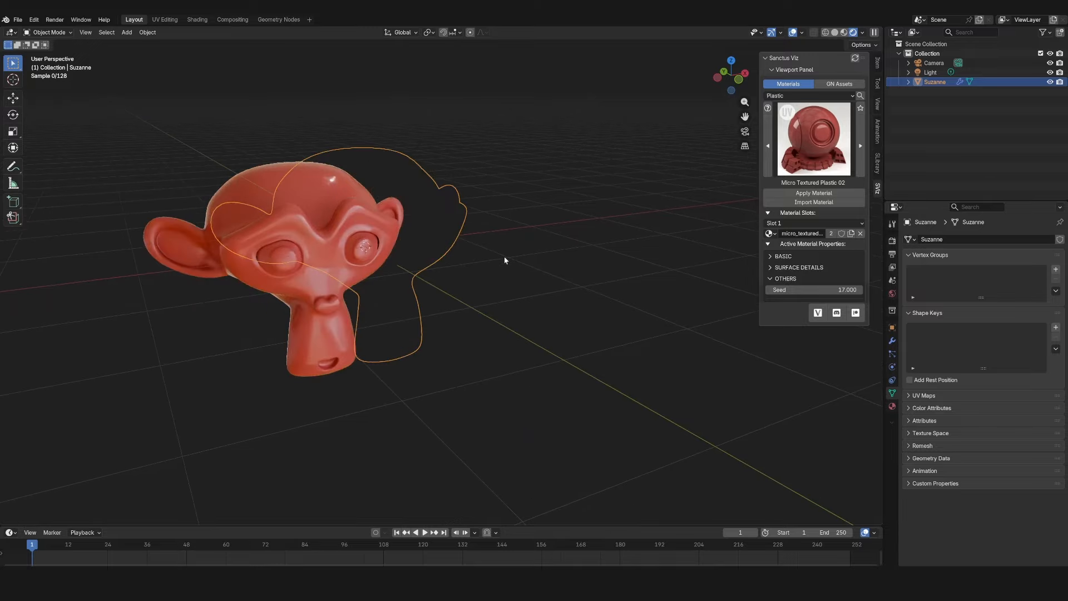
{"action": "left_click", "coordinate": [771, 279]}
{"action": "left_click", "coordinate": [771, 278]}
{"action": "left_click", "coordinate": [771, 256]}
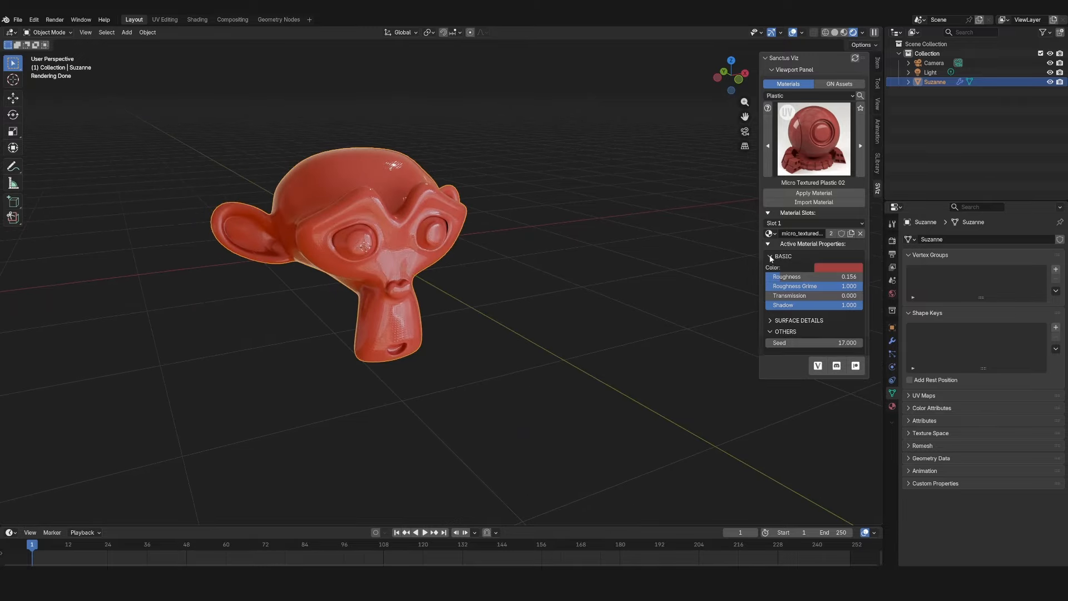
{"action": "left_click", "coordinate": [770, 320]}
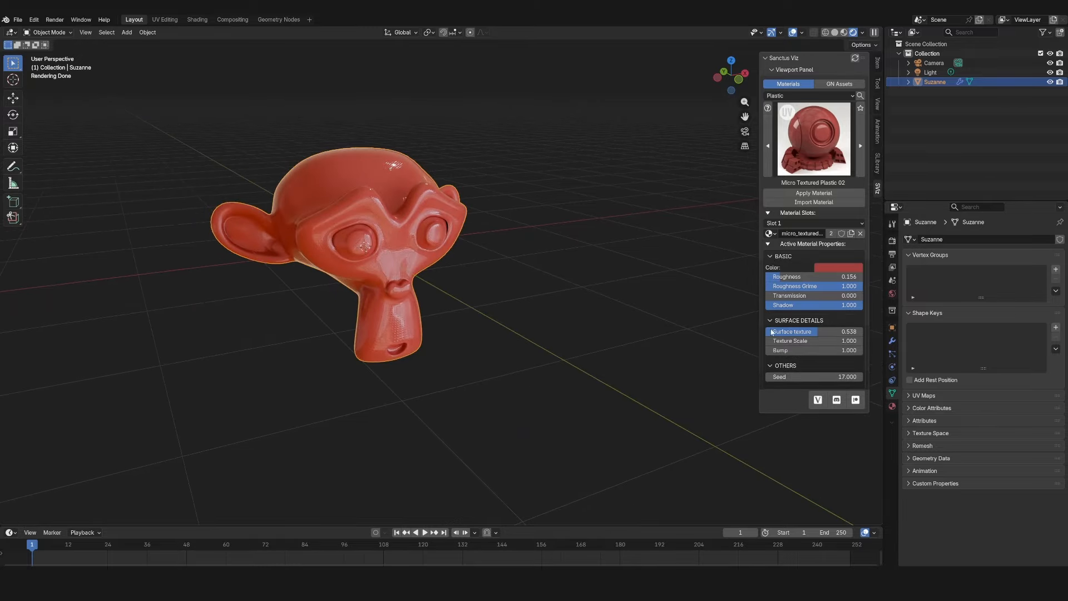
{"action": "left_click", "coordinate": [771, 258]}
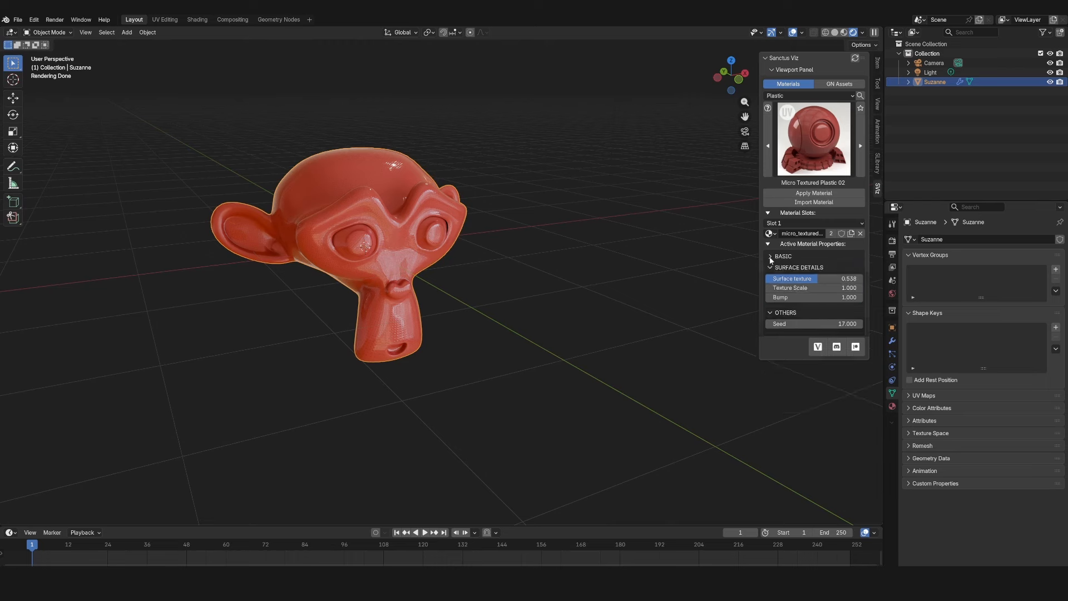
{"action": "left_click", "coordinate": [770, 258]}
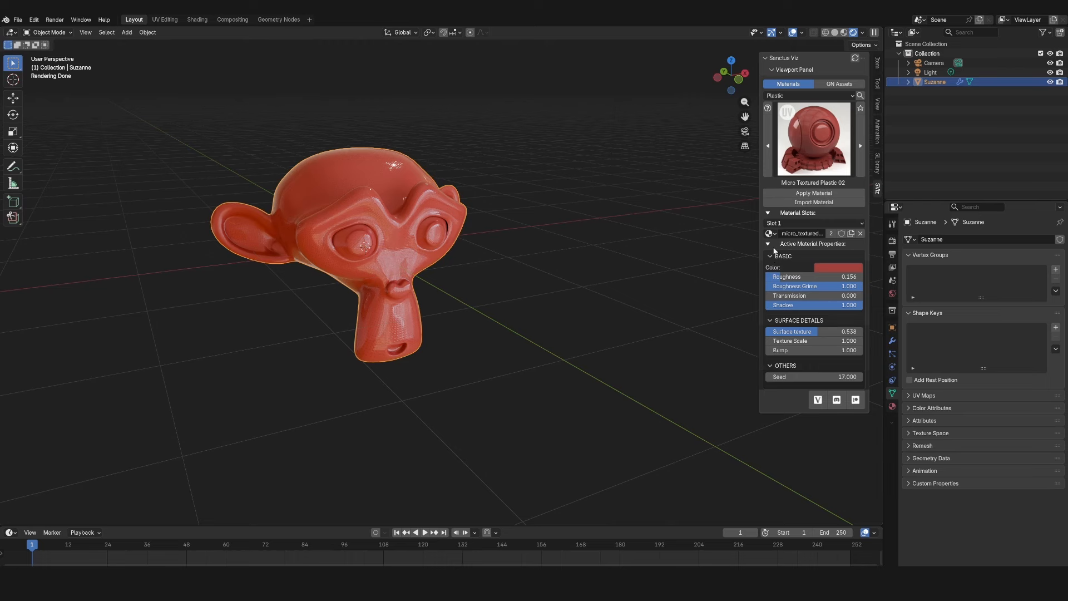
- Change the color of Suzanne's plastic material to deep blue
{"action": "scroll", "coordinate": [703, 310], "scroll_direction": "up", "scroll_amount": 3}
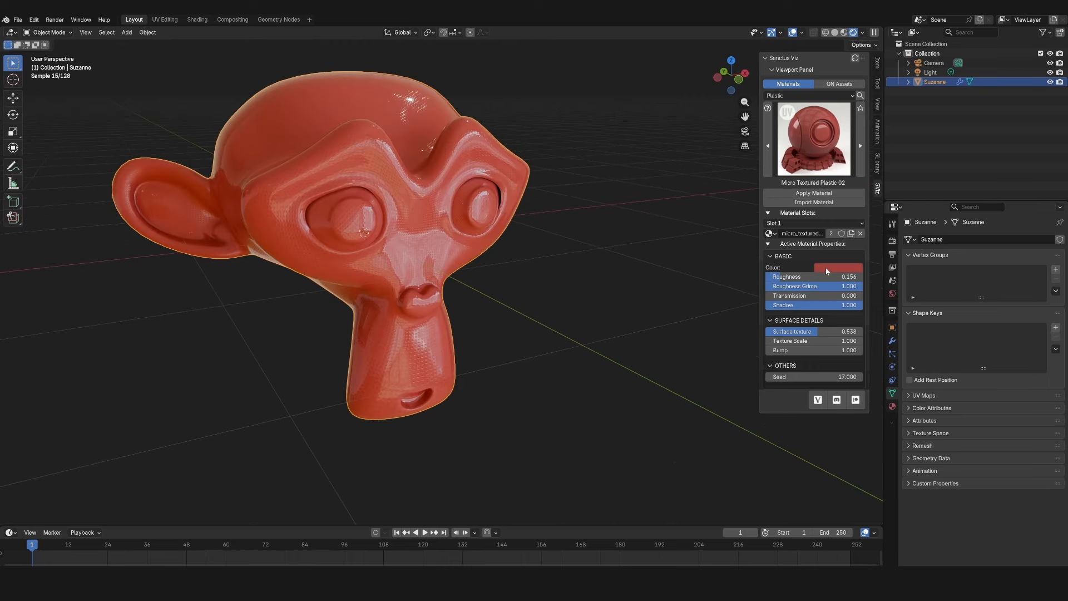
{"action": "left_click", "coordinate": [828, 268]}
{"action": "left_click", "coordinate": [884, 115]}
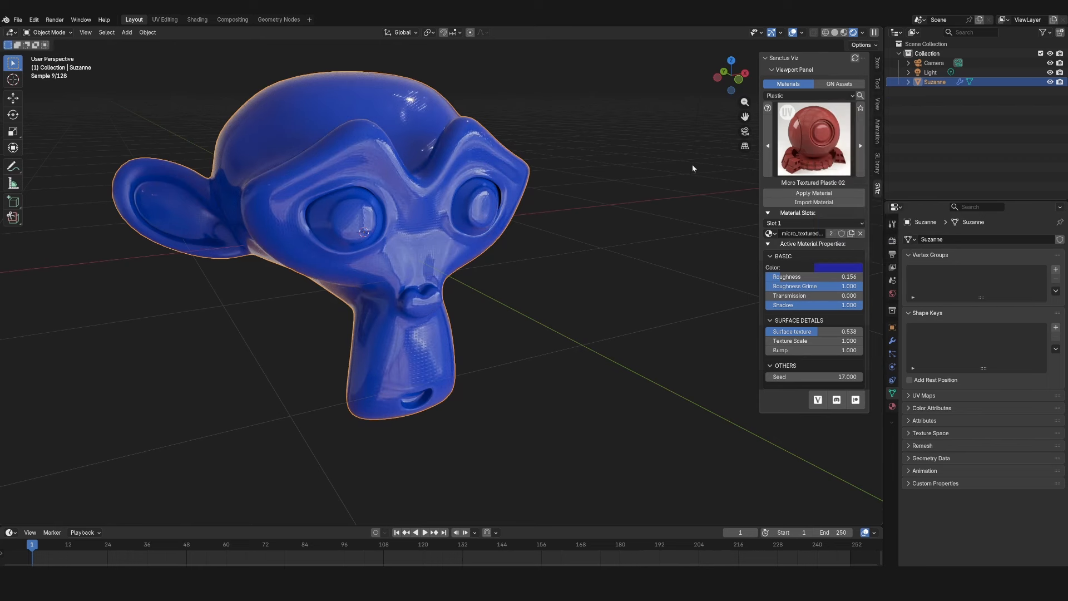
- Add a UV sphere and move it along the X axis to stand beside Suzanne
{"action": "scroll", "coordinate": [572, 303], "scroll_direction": "down", "scroll_amount": 4}
{"action": "left_click", "coordinate": [572, 300]}
{"action": "middle_click_drag", "start_coordinate": [574, 301], "coordinate": [499, 280]}
{"action": "key", "text": "shift+a"}
{"action": "mouse_move", "coordinate": [493, 290]}
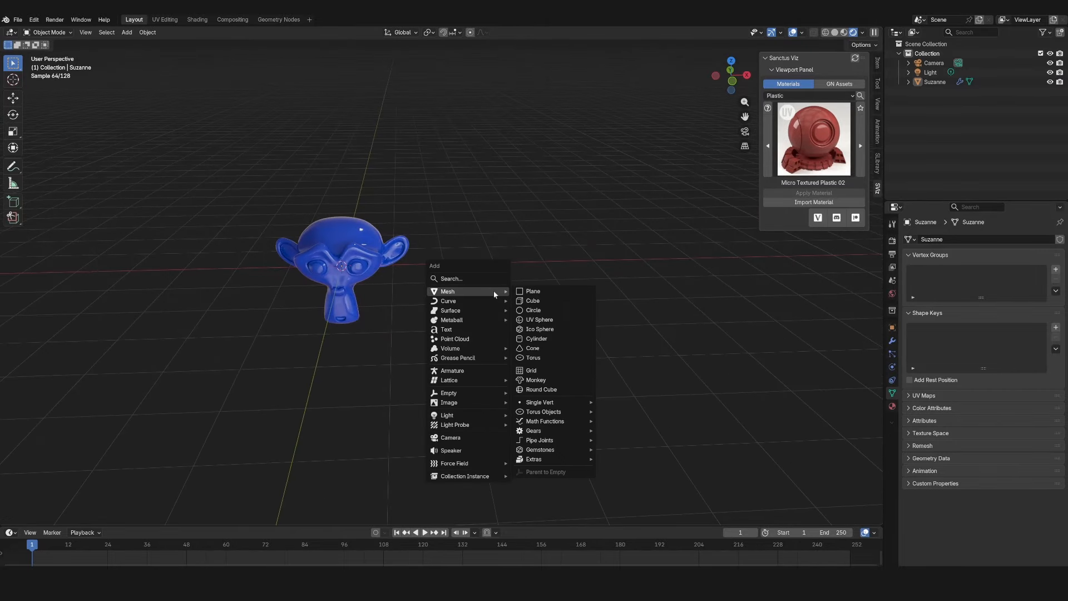
{"action": "left_click", "coordinate": [535, 322]}
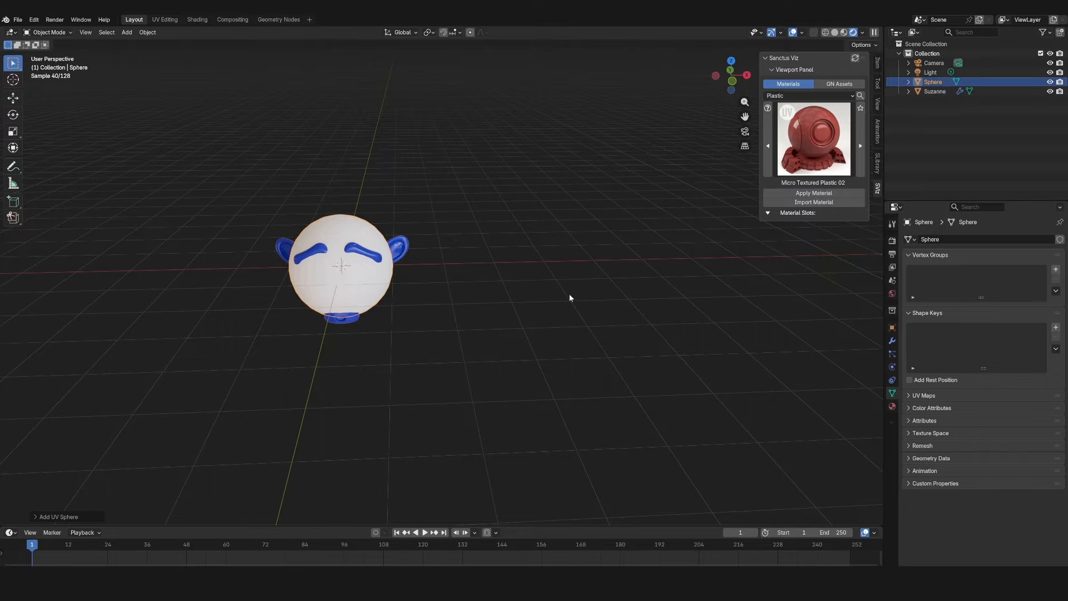
{"action": "key", "text": "g"}
{"action": "key", "text": "x"}
{"action": "left_click", "coordinate": [626, 301]}
- Add a level 2 subdivision surface to the sphere and shade it smooth
{"action": "key", "text": "ctrl+2"}
{"action": "right_click", "coordinate": [567, 297]}
{"action": "left_click", "coordinate": [569, 298]}
{"action": "scroll", "coordinate": [509, 298], "scroll_direction": "up", "scroll_amount": 4}
{"action": "middle_click_drag", "start_coordinate": [497, 300], "coordinate": [525, 286]}
- Apply the Micro Textured Plastic 02 material to the sphere, using the Reimport Asset option for a separate copy
{"action": "left_click", "coordinate": [800, 193]}
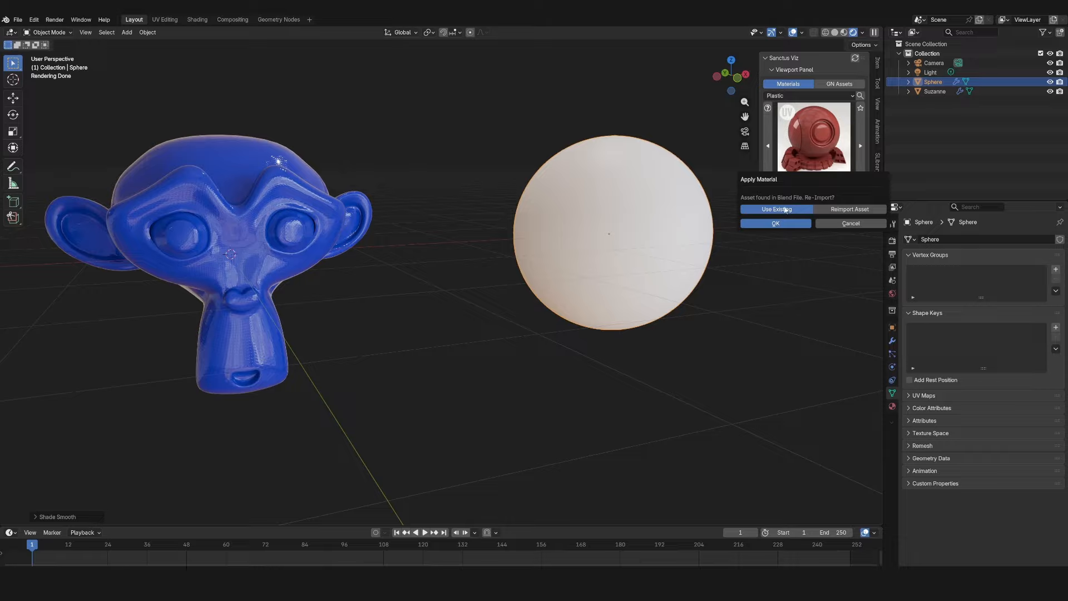
{"action": "left_click", "coordinate": [777, 222]}
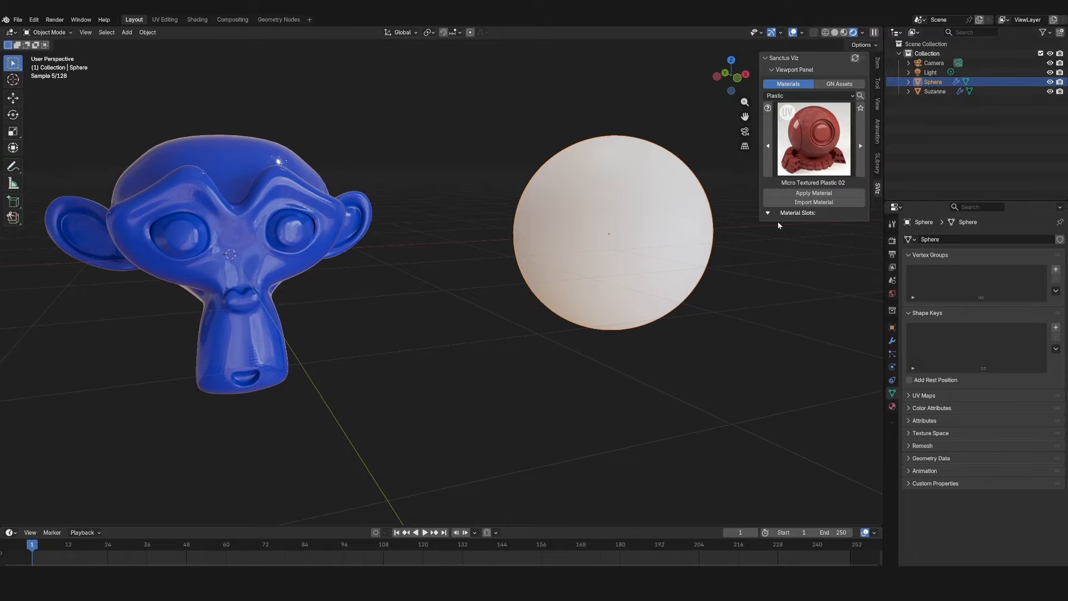
{"action": "left_click", "coordinate": [814, 192]}
{"action": "left_click", "coordinate": [854, 210]}
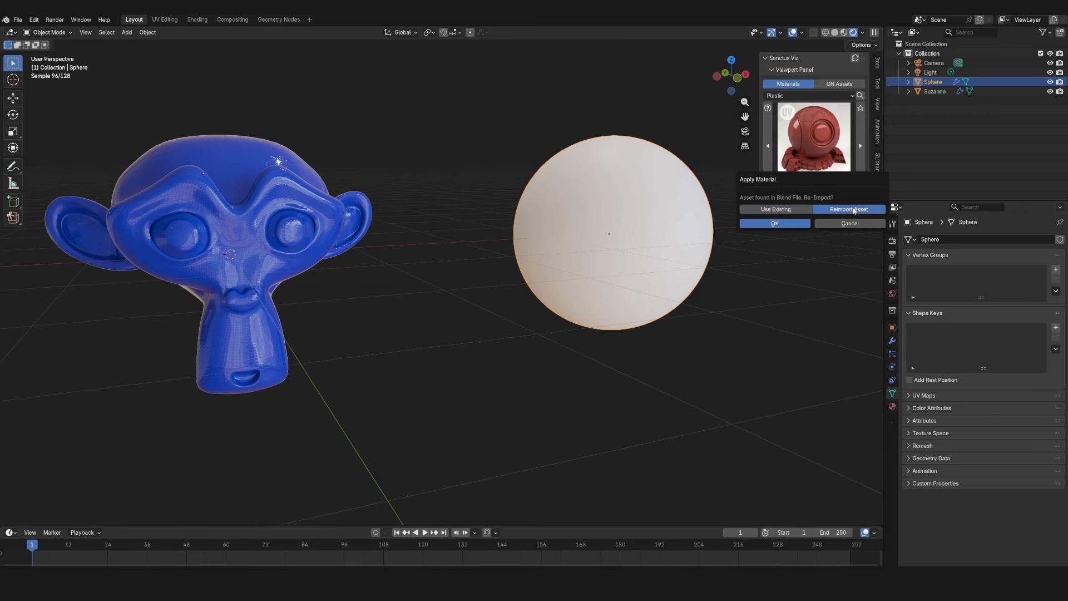
{"action": "left_click", "coordinate": [779, 224]}
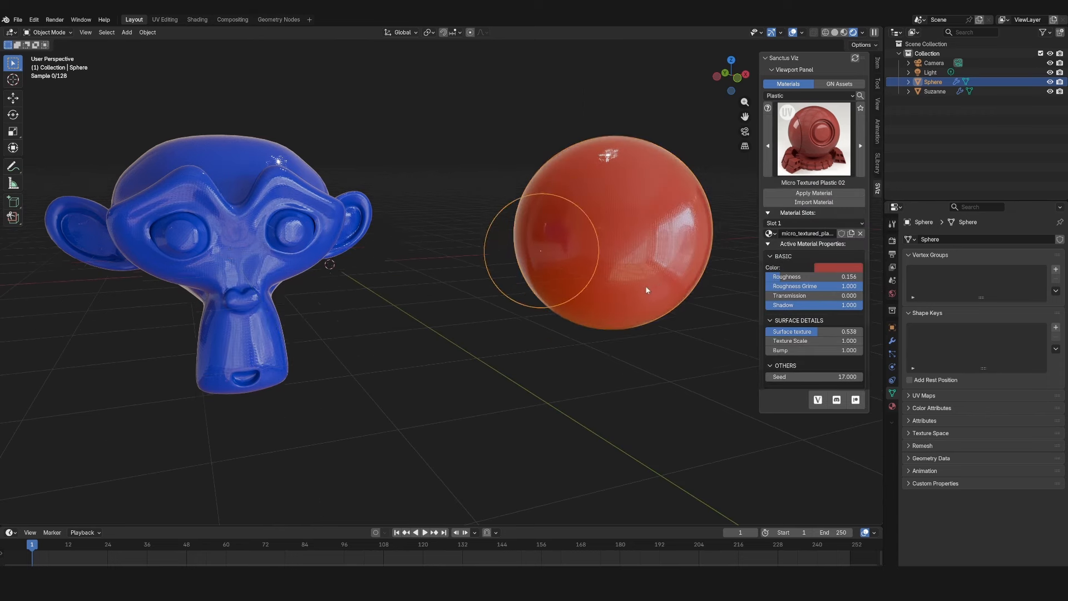
- Add a second, empty material slot to Suzanne and assign it to the linked geometry of both eyes
{"action": "scroll", "coordinate": [646, 285], "scroll_direction": "down", "scroll_amount": 4}
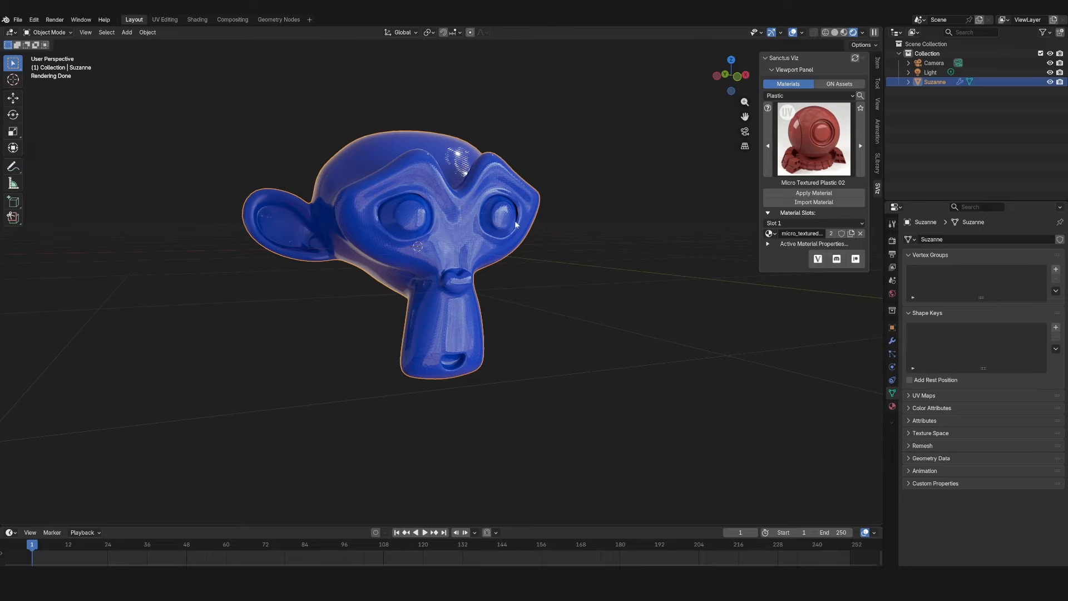
{"action": "key", "text": "Tab"}
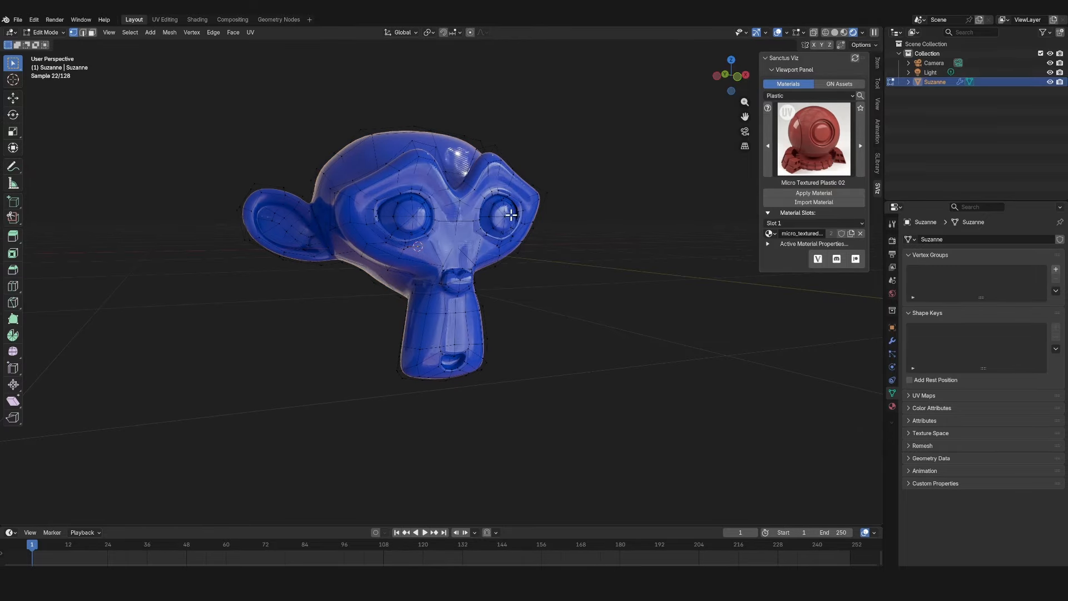
{"action": "key", "text": "l"}
{"action": "key", "text": "l"}
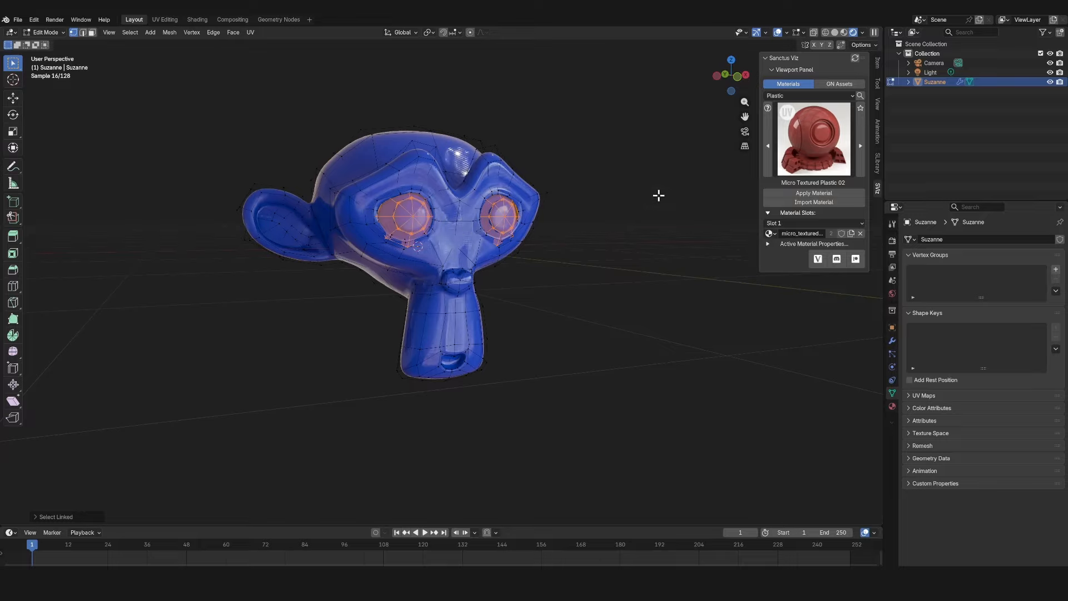
{"action": "left_click", "coordinate": [768, 213]}
{"action": "left_click", "coordinate": [768, 214]}
{"action": "left_click", "coordinate": [806, 223]}
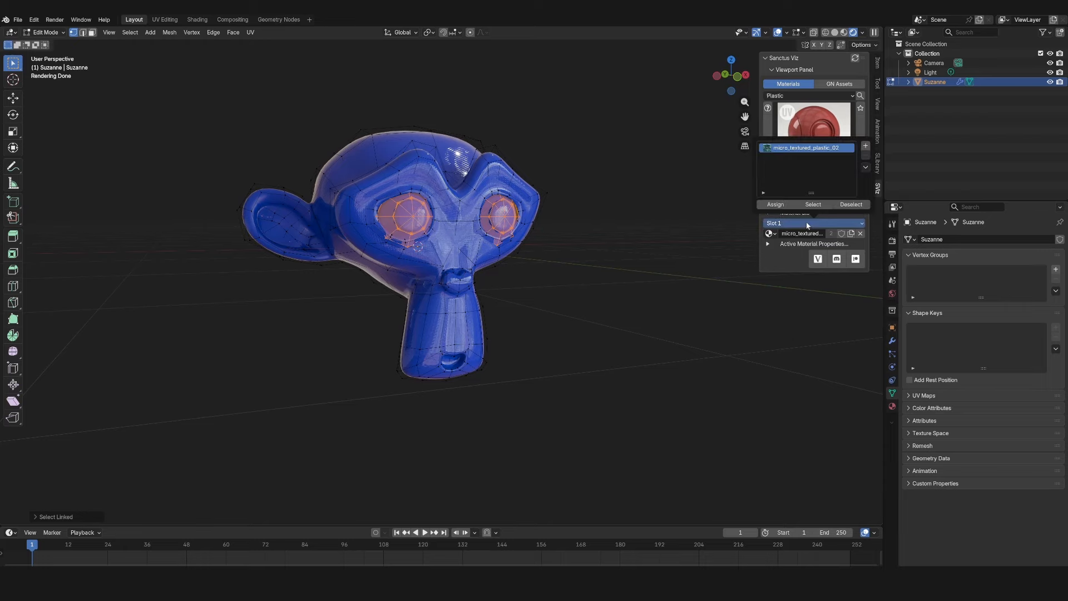
{"action": "left_click", "coordinate": [865, 148]}
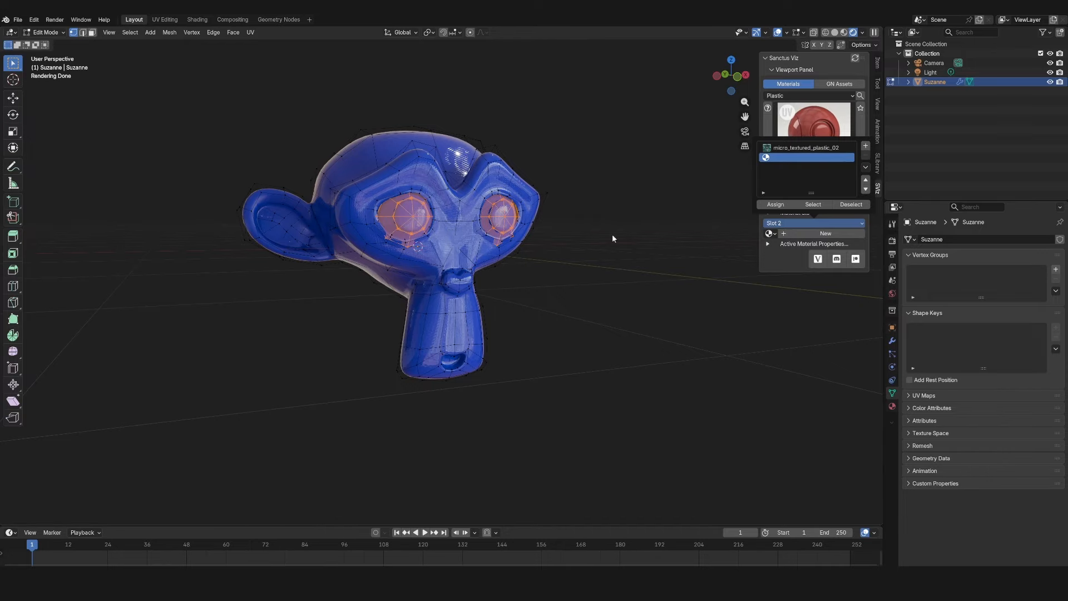
{"action": "left_click", "coordinate": [776, 204]}
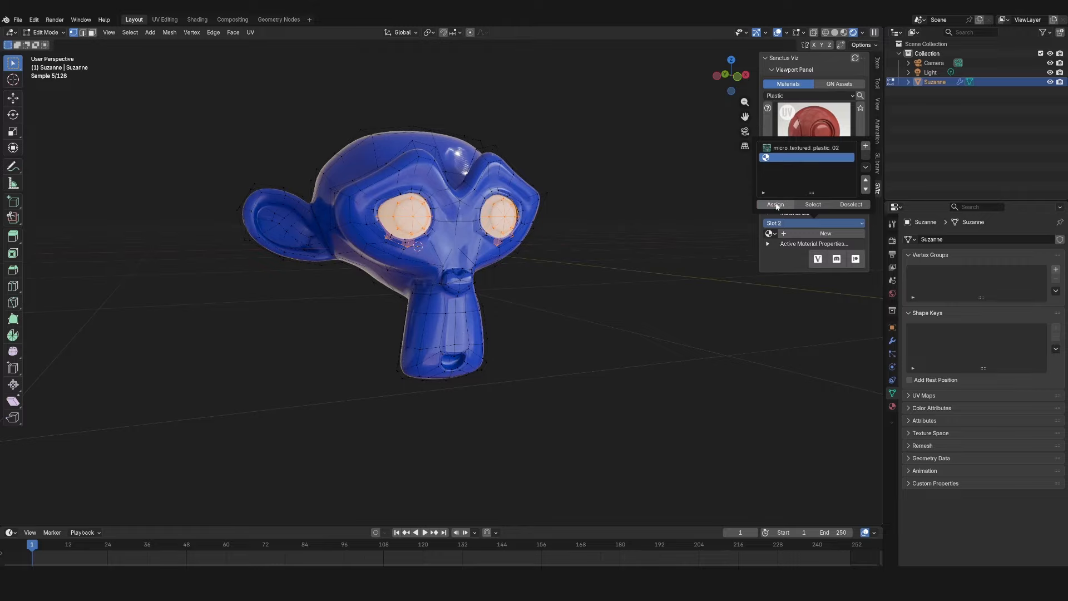
{"action": "key", "text": "Tab"}
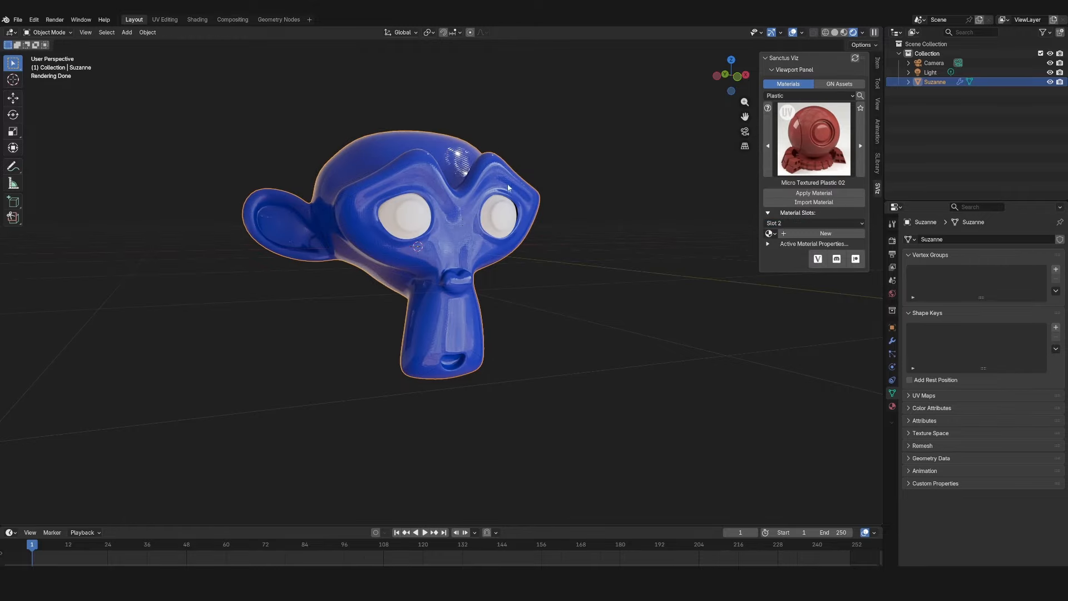
- Apply the Micro Textured Plastic B 05 material from the Plastic category to Suzanne's second material slot
{"action": "left_click", "coordinate": [835, 133]}
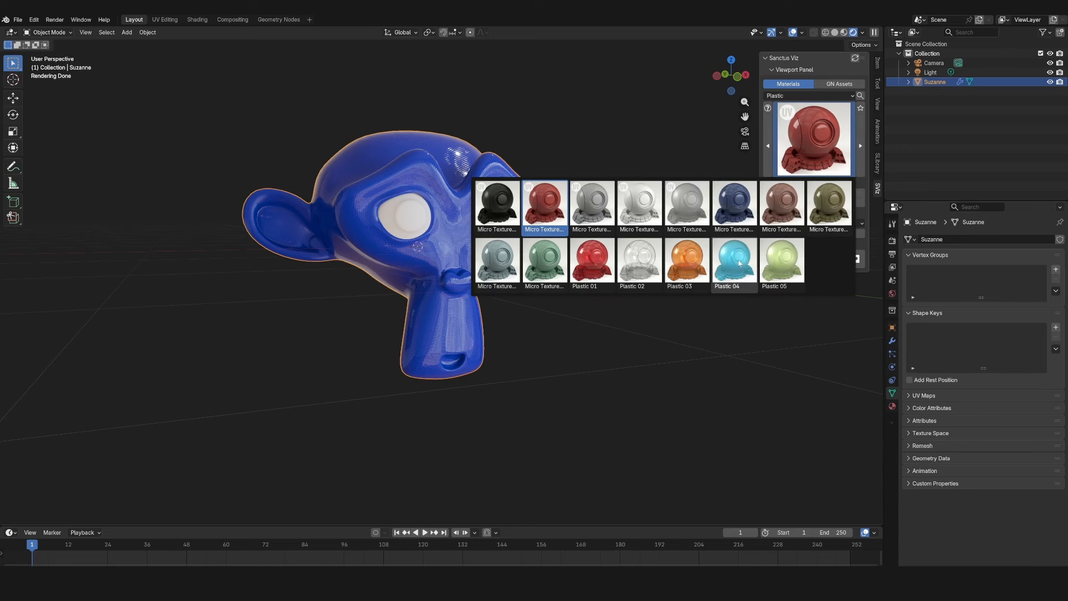
{"action": "left_click", "coordinate": [543, 271]}
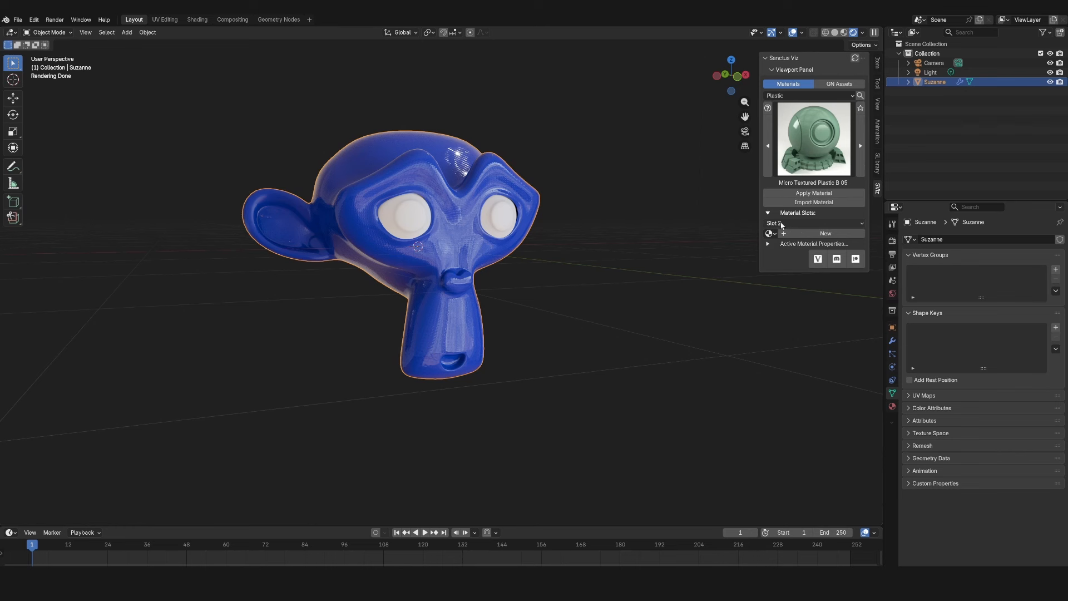
{"action": "left_click", "coordinate": [814, 193]}
{"action": "left_click", "coordinate": [662, 267]}
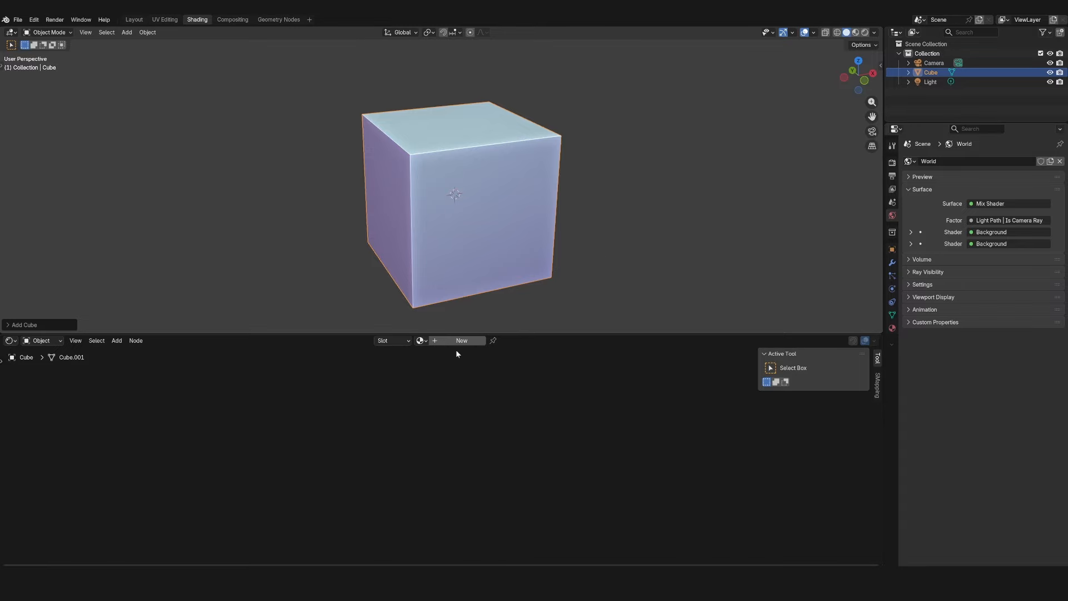
- Create a new material for the cube and place an Auto Arch Uvs group node left of the Principled BSDF
{"action": "left_click", "coordinate": [458, 341]}
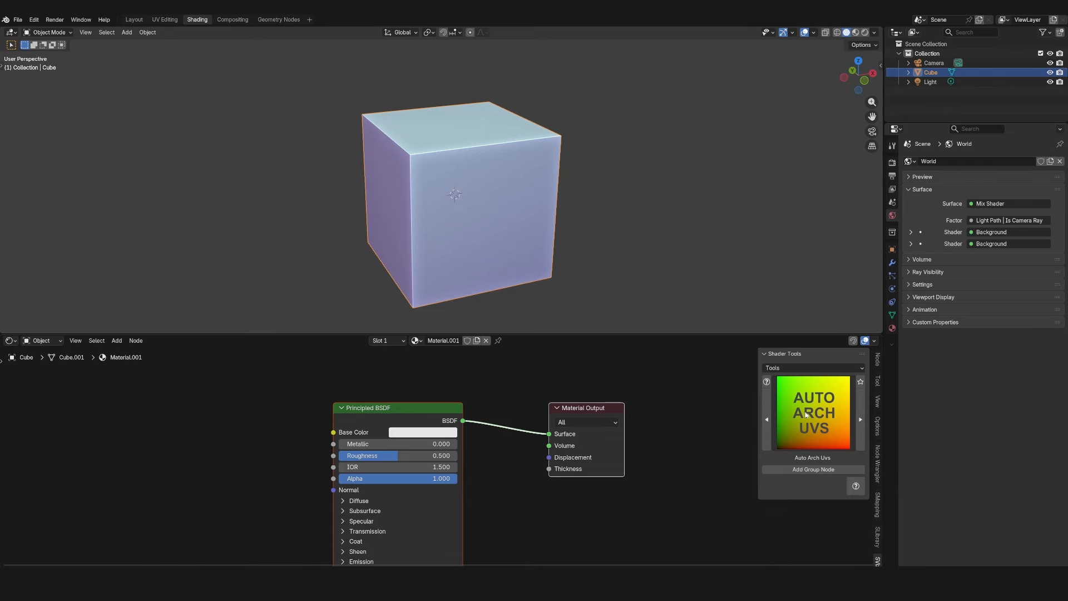
{"action": "middle_click_drag", "start_coordinate": [663, 455], "coordinate": [723, 460]}
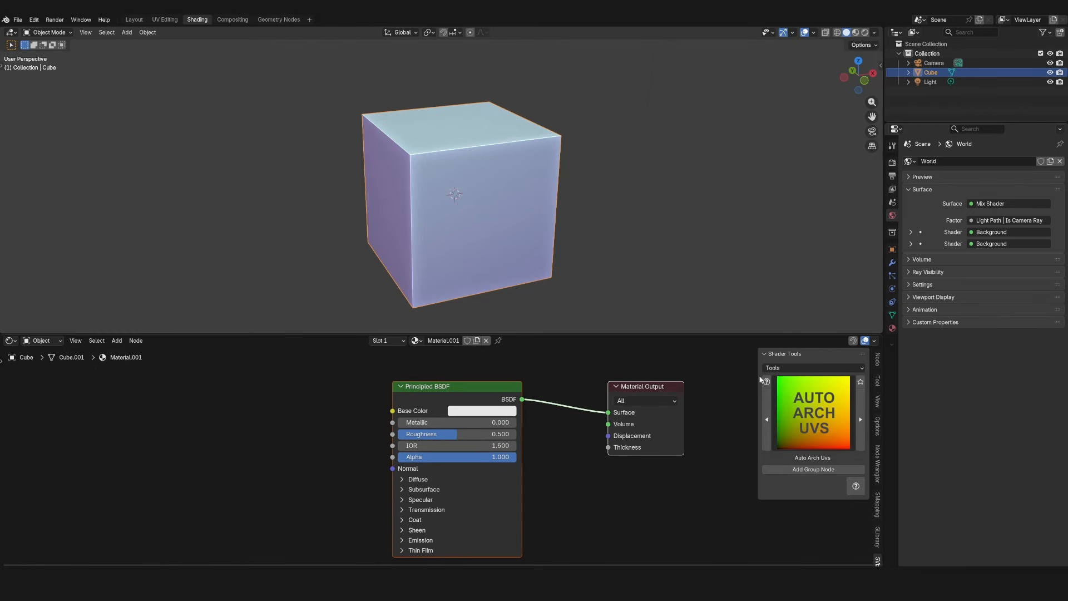
{"action": "left_click_drag", "start_coordinate": [756, 377], "coordinate": [758, 374]}
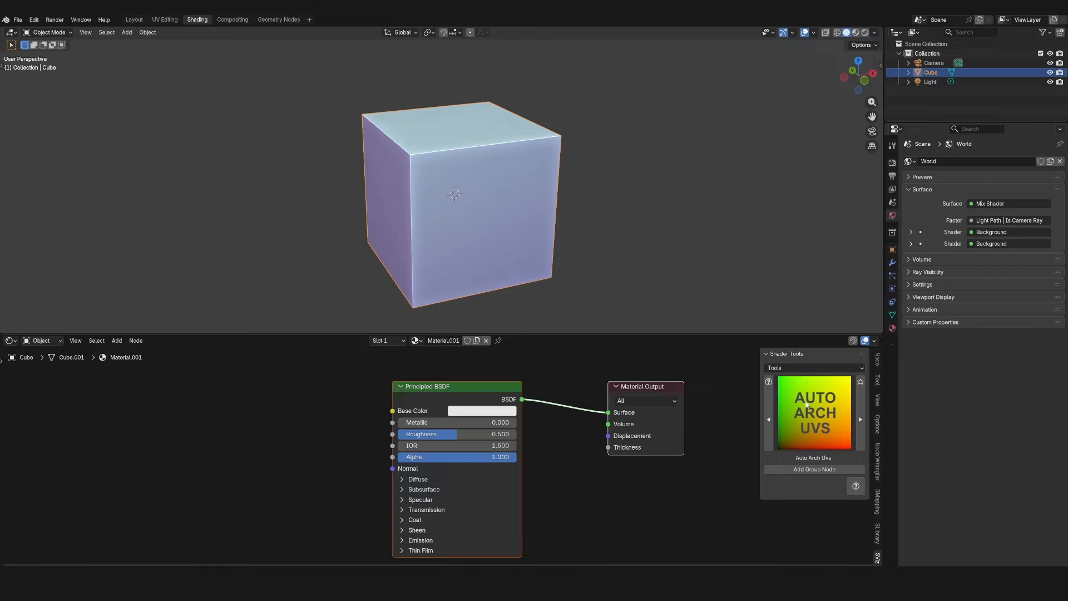
{"action": "left_click", "coordinate": [814, 469]}
{"action": "left_click", "coordinate": [308, 508]}
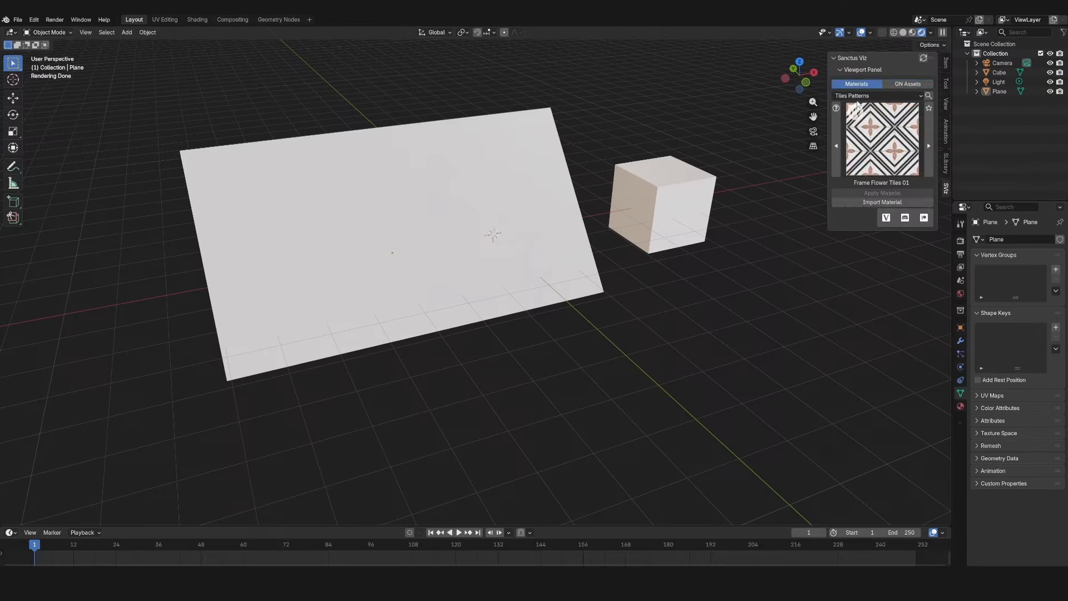
- Apply the Auto Roof Tiles geometry nodes asset from the Roof category to the folded plane mesh
{"action": "left_click", "coordinate": [925, 85]}
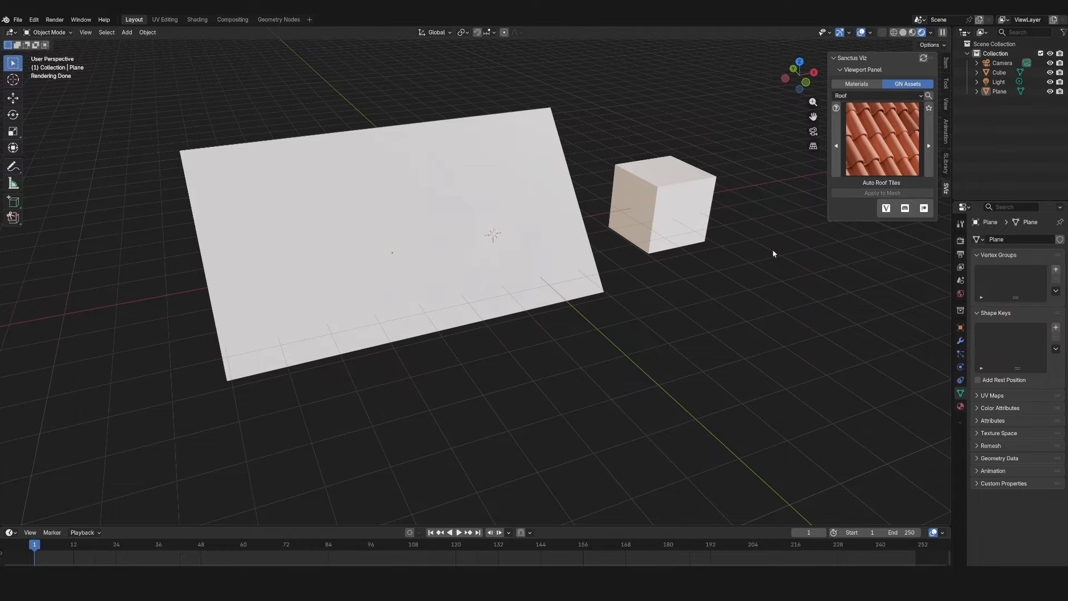
{"action": "middle_click_drag", "start_coordinate": [773, 254], "coordinate": [736, 253]}
{"action": "scroll", "coordinate": [722, 229], "scroll_direction": "up", "scroll_amount": 2}
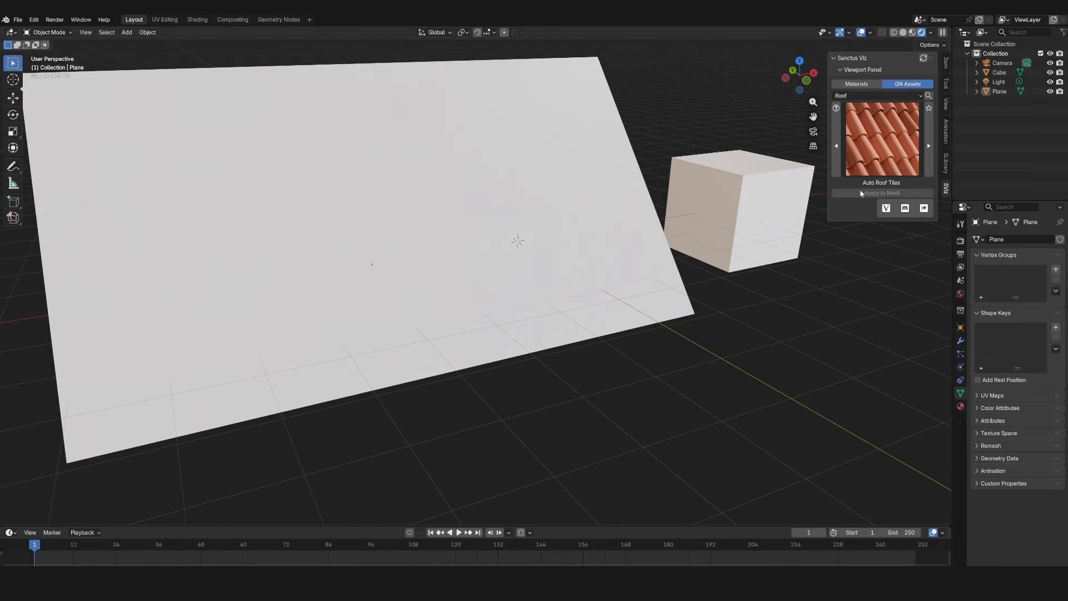
{"action": "left_click", "coordinate": [885, 194]}
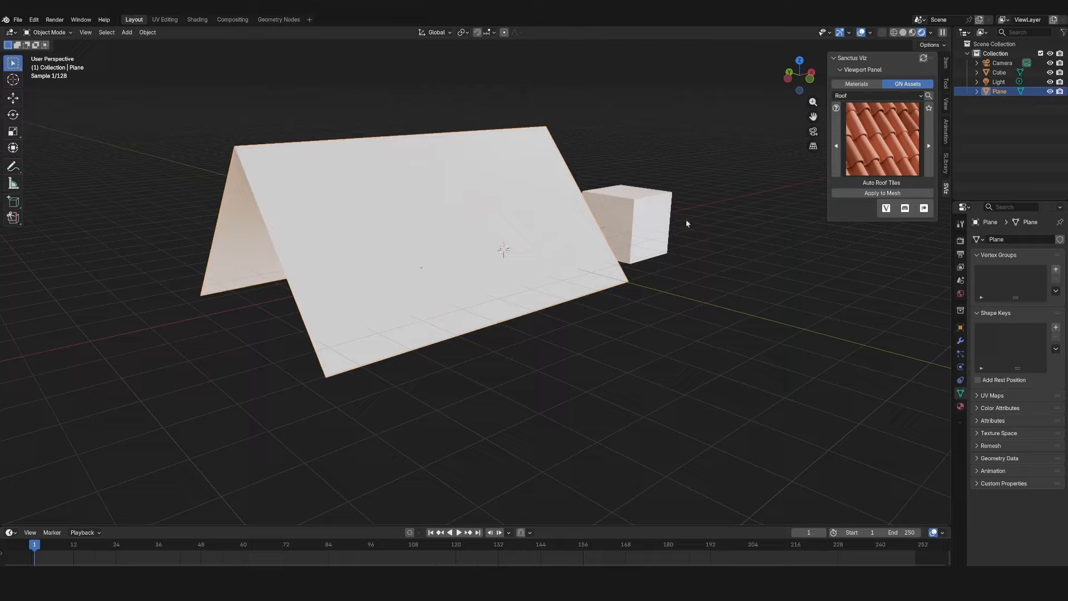
{"action": "left_click", "coordinate": [885, 193]}
{"action": "left_click", "coordinate": [740, 265]}
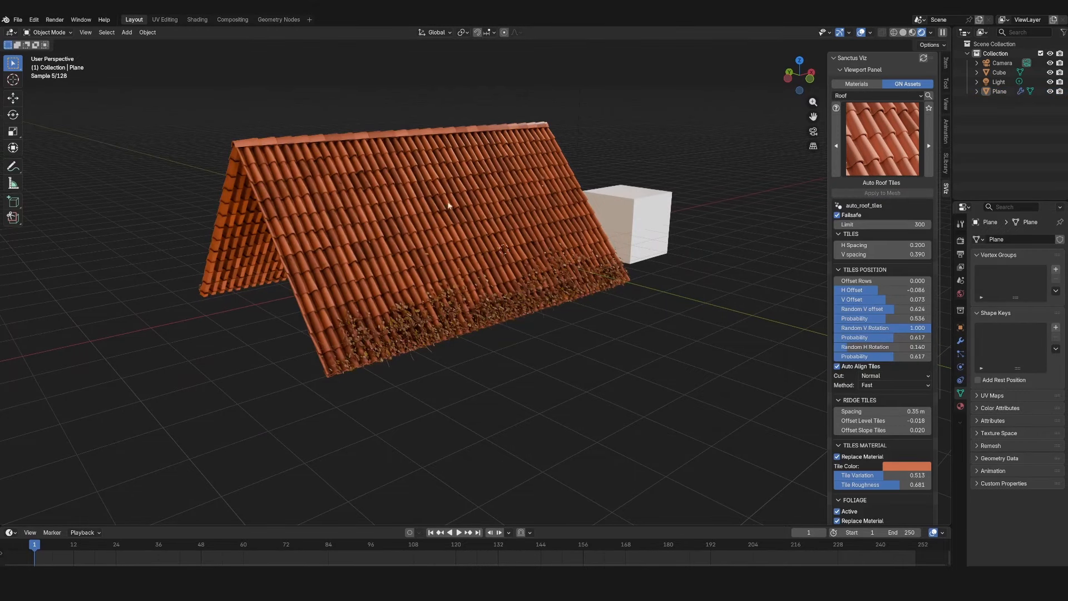
{"action": "middle_click_drag", "start_coordinate": [410, 344], "coordinate": [422, 238]}
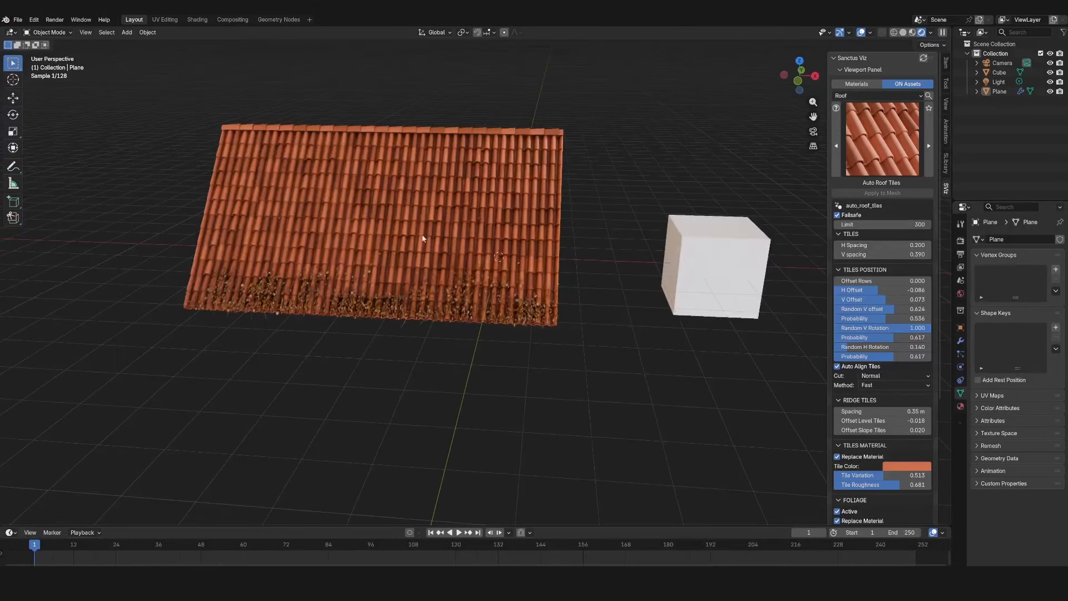
- Place the Framed Image asset from the Objects category on the upper middle of the cube's front face
{"action": "middle_click_drag", "start_coordinate": [650, 172], "coordinate": [520, 204]}
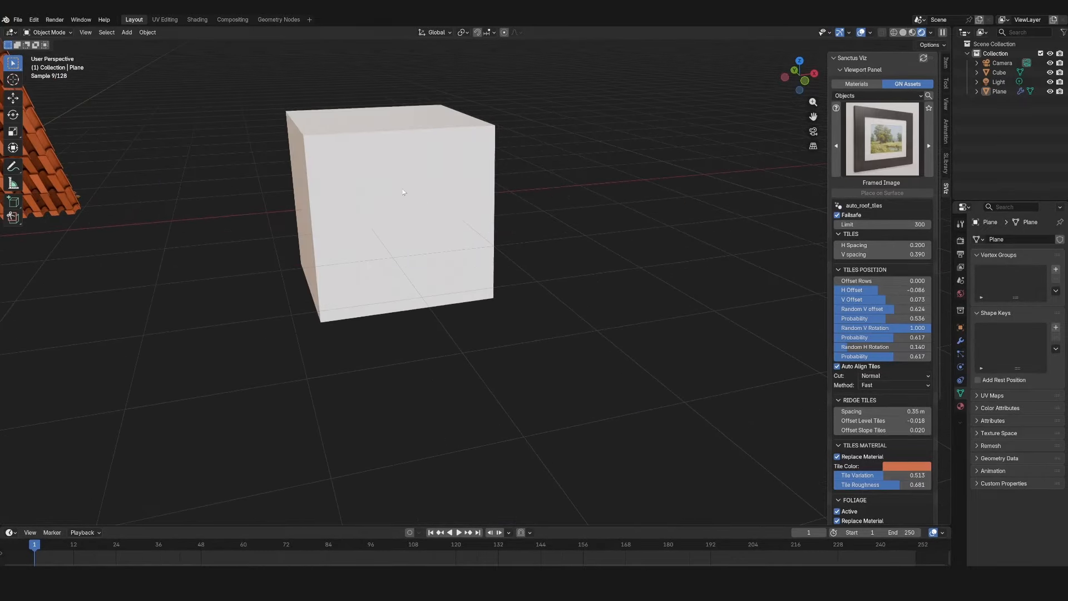
{"action": "left_click", "coordinate": [409, 129]}
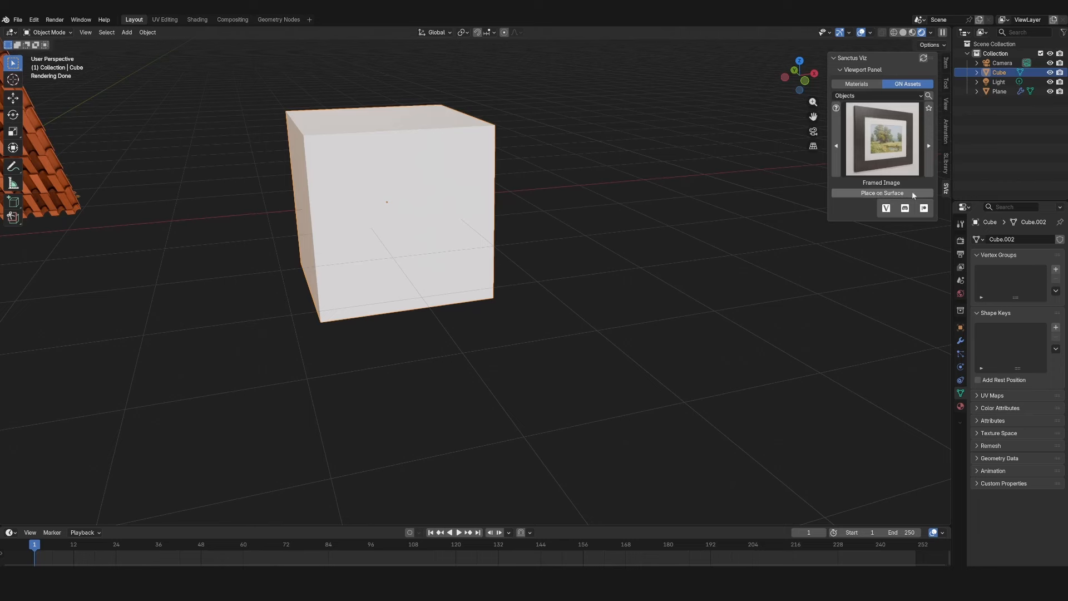
{"action": "middle_click_drag", "start_coordinate": [511, 207], "coordinate": [579, 213], "text": "shift"}
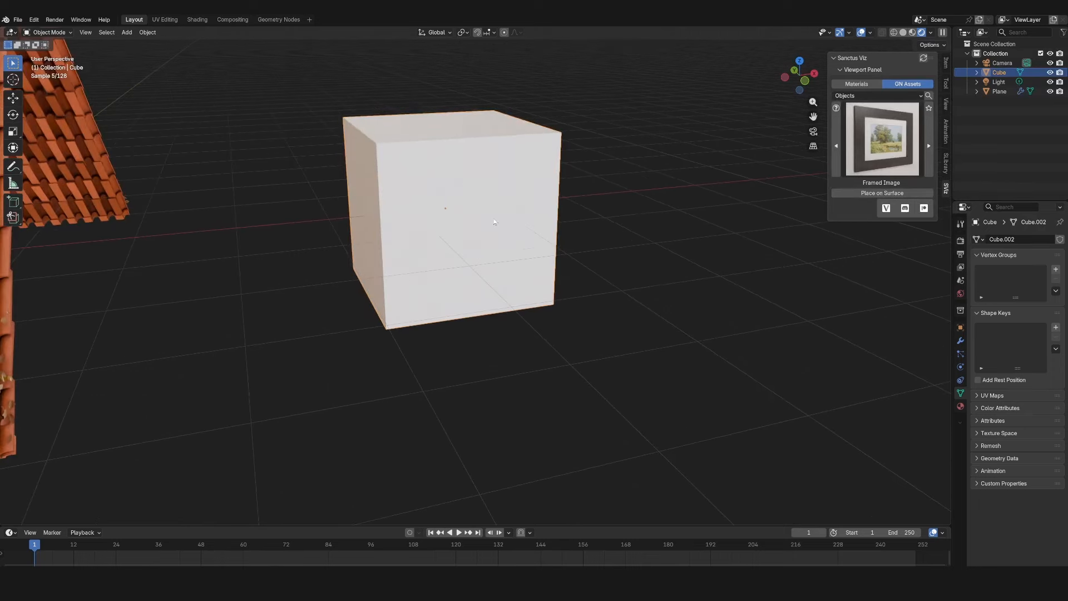
{"action": "scroll", "coordinate": [521, 181], "scroll_direction": "up", "scroll_amount": 3}
{"action": "middle_click_drag", "start_coordinate": [519, 178], "coordinate": [545, 253], "text": "shift"}
{"action": "scroll", "coordinate": [545, 253], "scroll_direction": "up", "scroll_amount": 2}
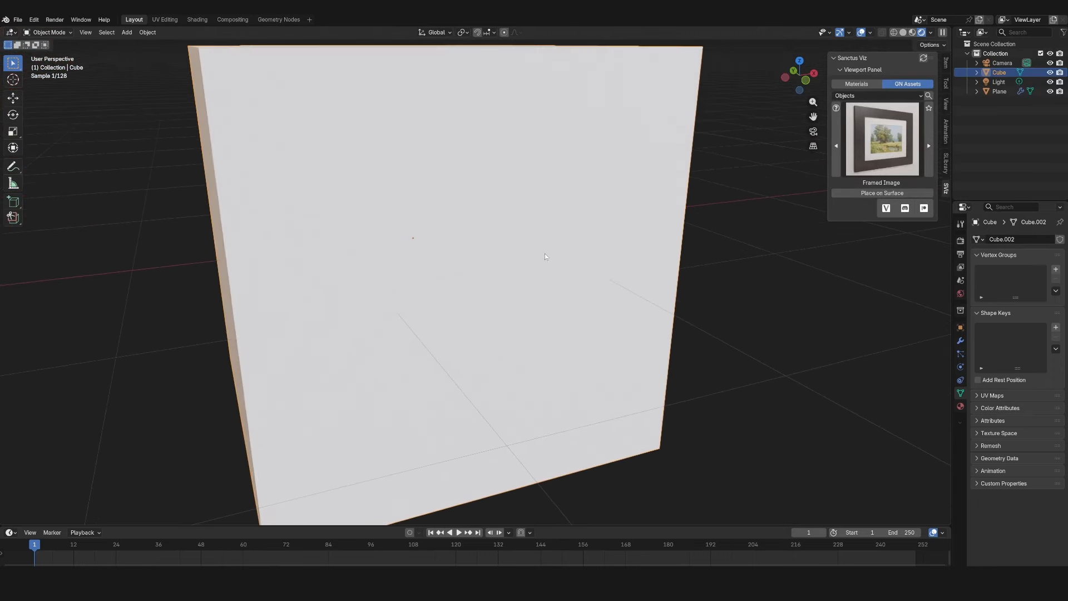
{"action": "scroll", "coordinate": [527, 204], "scroll_direction": "down", "scroll_amount": 3}
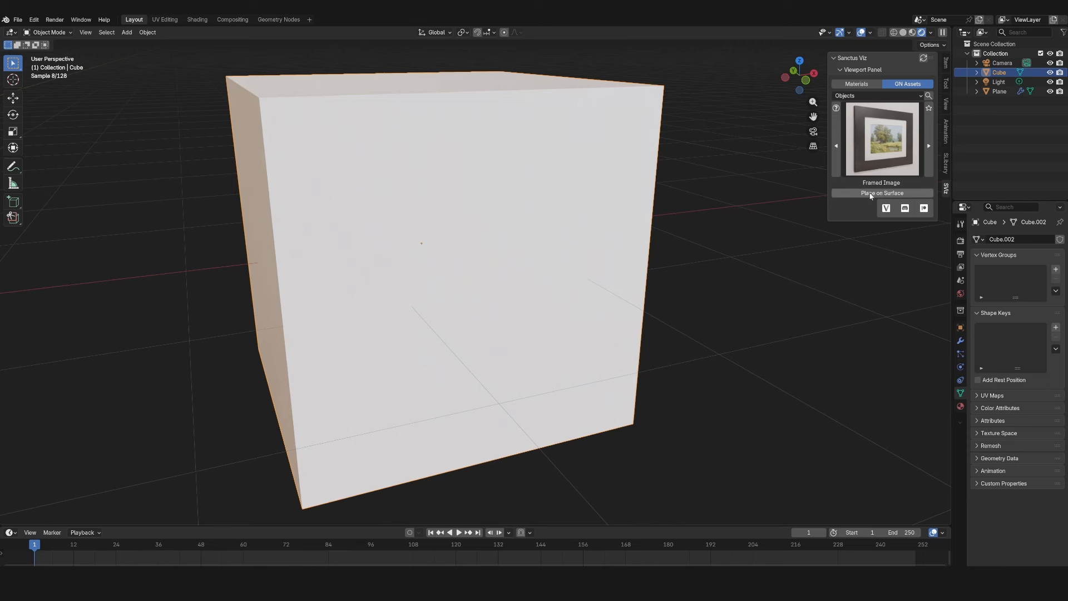
{"action": "left_click", "coordinate": [865, 194]}
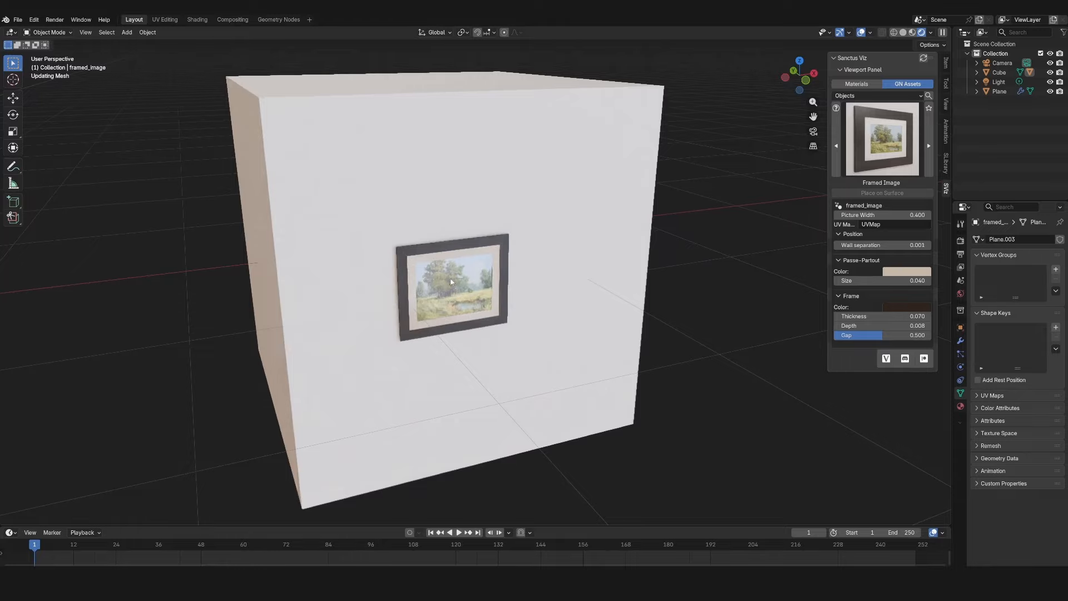
{"action": "left_click", "coordinate": [467, 259]}
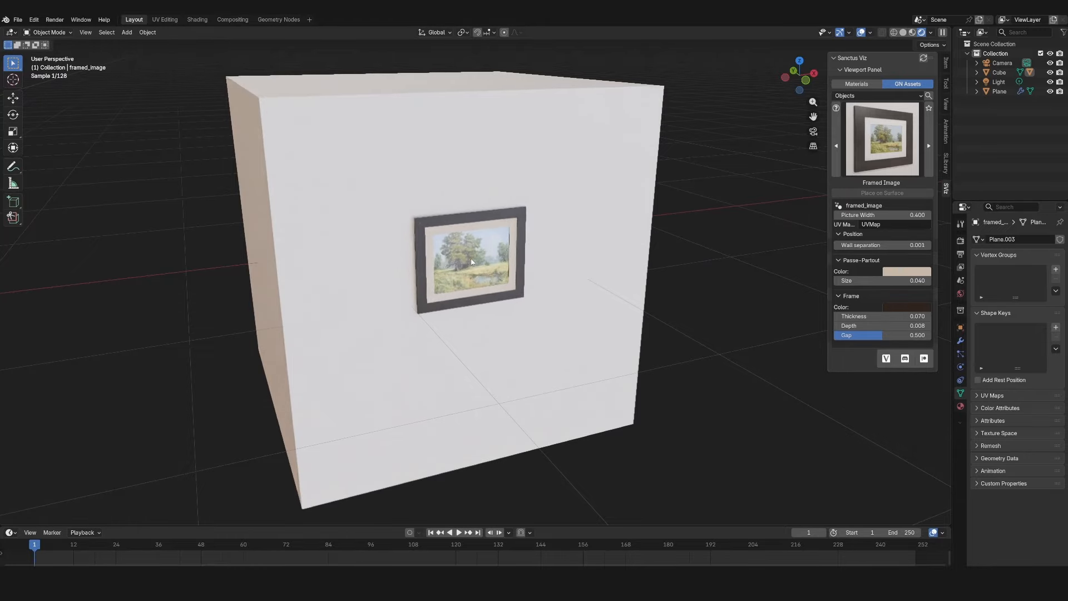
{"action": "middle_click_drag", "start_coordinate": [685, 273], "coordinate": [693, 265]}
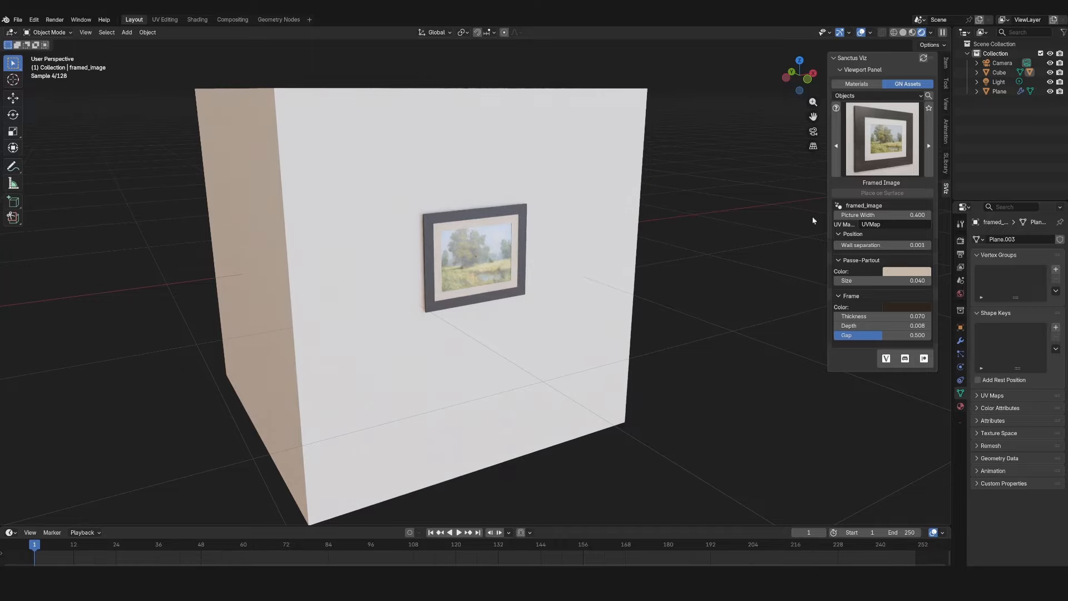
{"action": "scroll", "coordinate": [523, 263], "scroll_direction": "down", "scroll_amount": 3}
{"action": "mouse_move", "coordinate": [538, 269]}
{"action": "middle_mouse_down"}
{"action": "mouse_move", "coordinate": [467, 272]}
{"action": "mouse_move", "coordinate": [523, 263]}
{"action": "middle_mouse_up"}
{"action": "scroll", "coordinate": [522, 264], "scroll_direction": "up", "scroll_amount": 2}
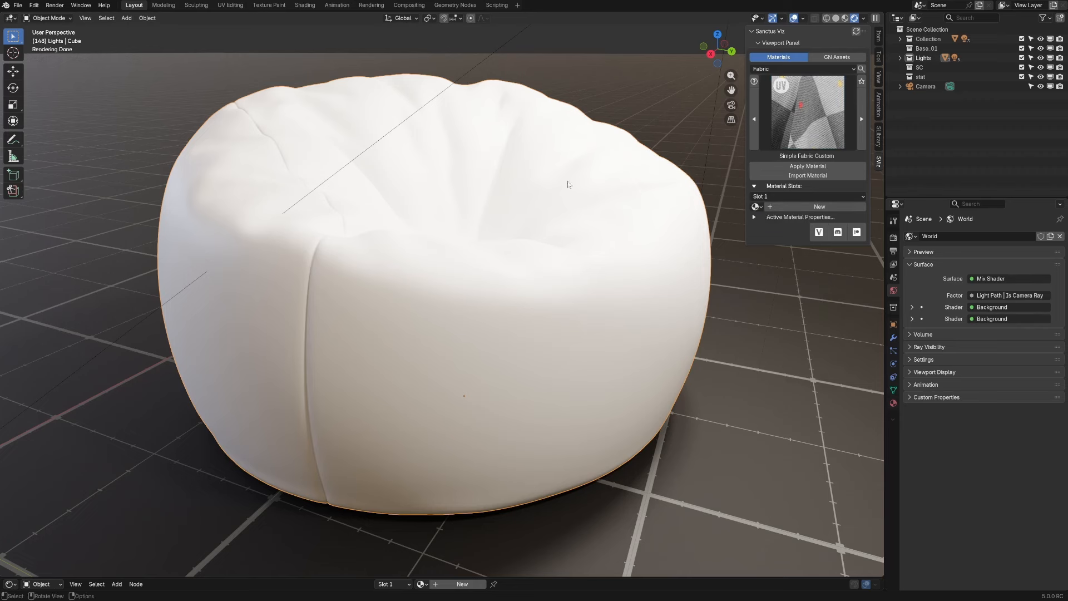
- Apply the Leatherette 05 material from the Fabric category to the beanbag chair and show its active material properties
{"action": "left_click", "coordinate": [815, 100]}
{"action": "left_click", "coordinate": [641, 179]}
{"action": "left_click", "coordinate": [799, 120]}
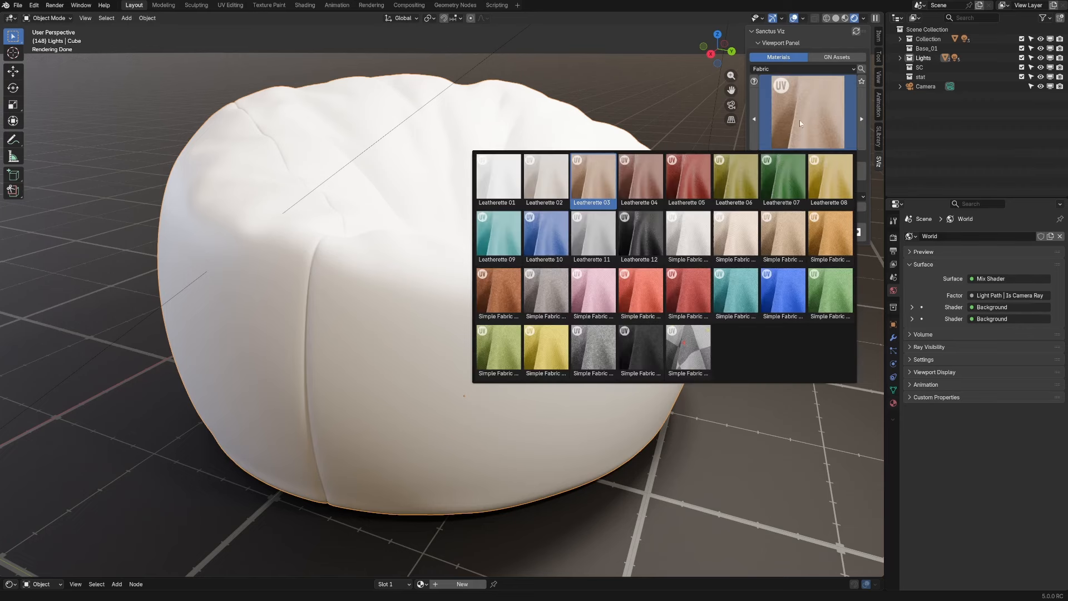
{"action": "left_click", "coordinate": [689, 184]}
{"action": "left_click", "coordinate": [812, 167]}
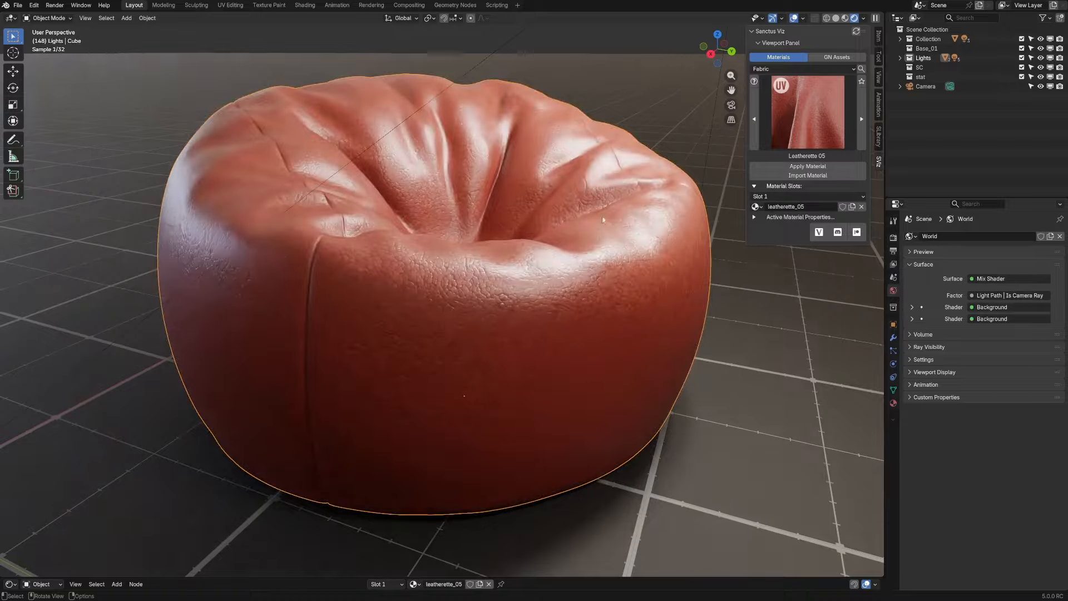
{"action": "left_click", "coordinate": [754, 217]}
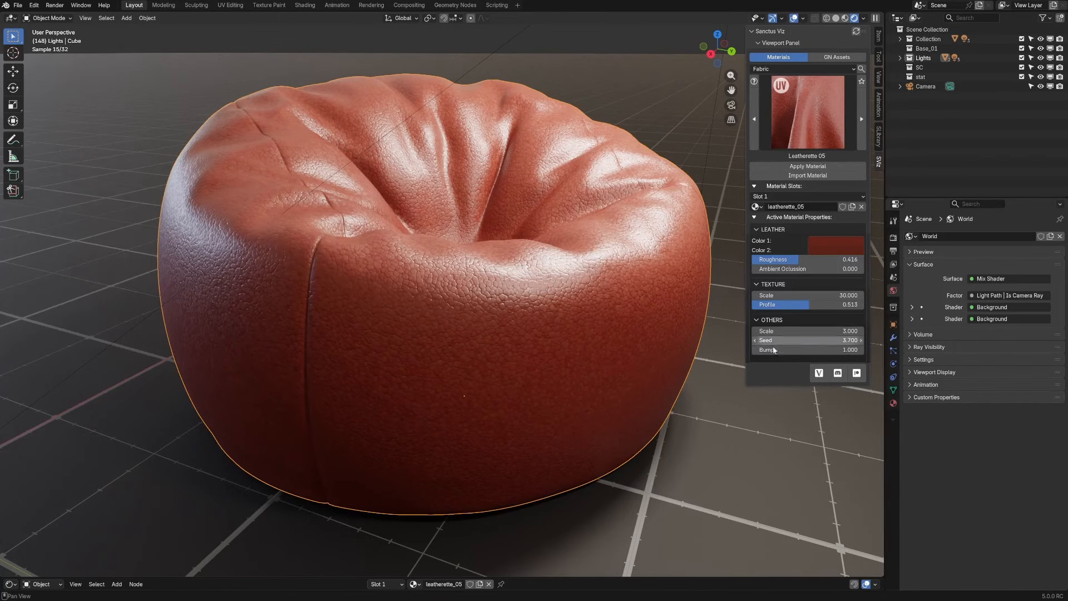
- Try the Leatherette 03 material and the Leatherette 12 material on the beanbag chair
{"action": "left_click", "coordinate": [816, 130]}
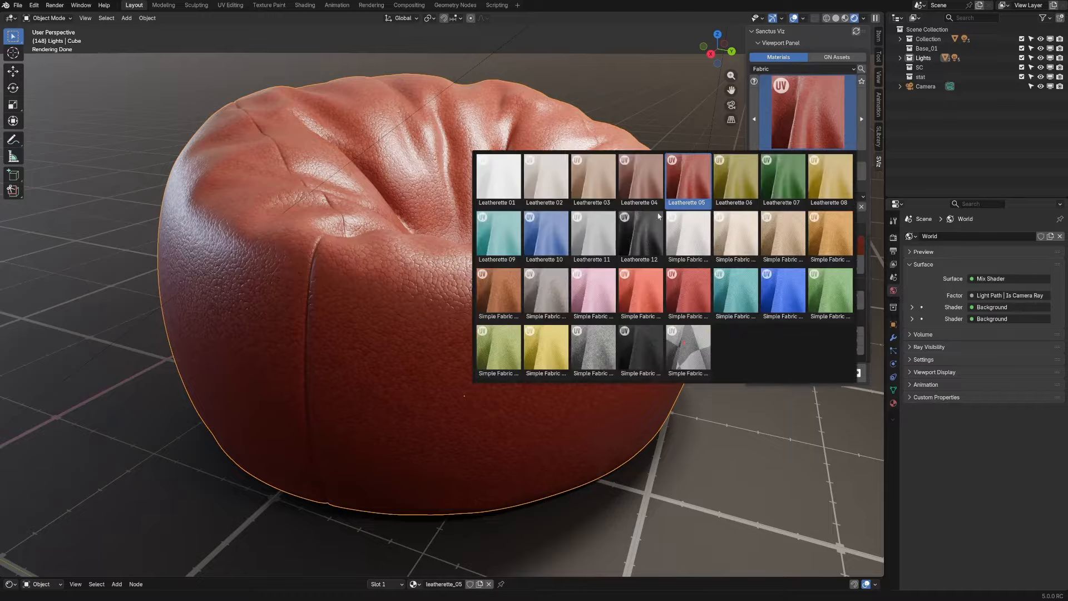
{"action": "left_click", "coordinate": [593, 177]}
{"action": "left_click", "coordinate": [834, 166]}
{"action": "left_click", "coordinate": [817, 134]}
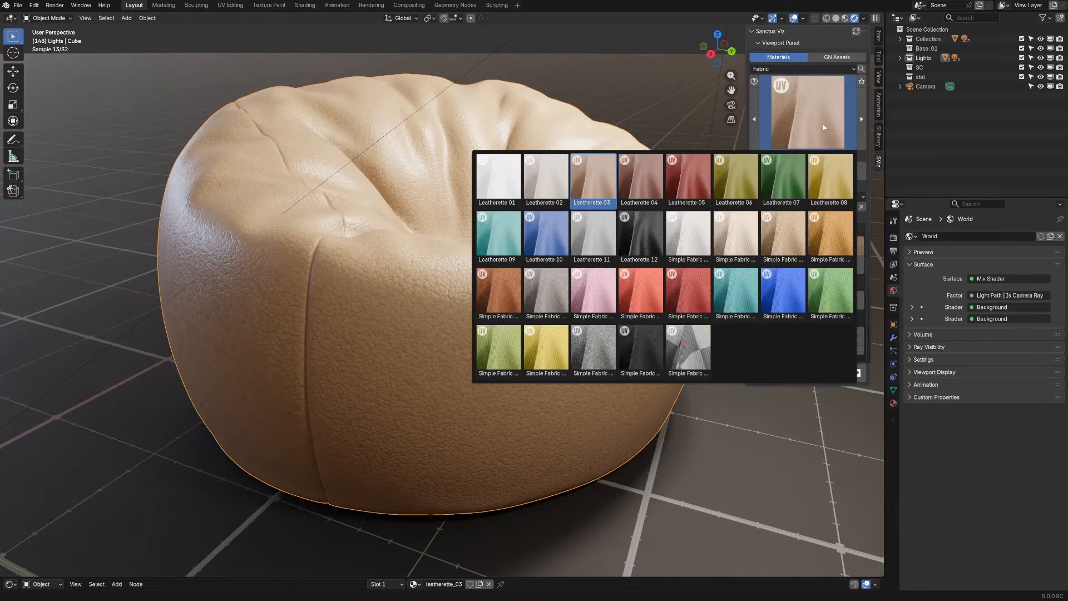
{"action": "left_click", "coordinate": [640, 236]}
{"action": "left_click", "coordinate": [824, 166]}
- Apply the Simple Fabric 02 material to the beanbag chair and inspect its weave up close
{"action": "left_click", "coordinate": [811, 136]}
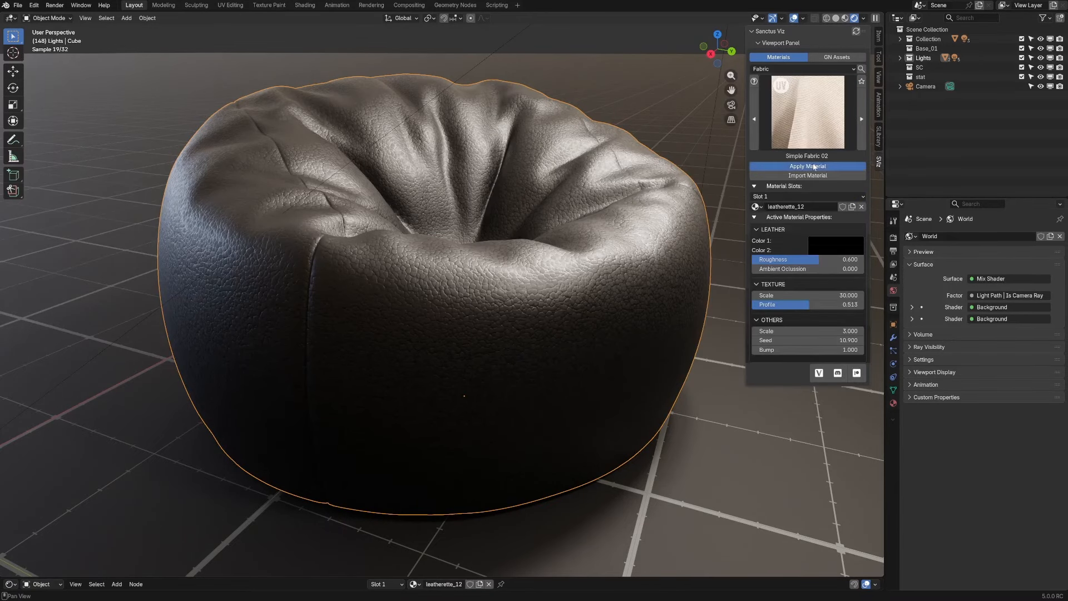
{"action": "left_click", "coordinate": [814, 166]}
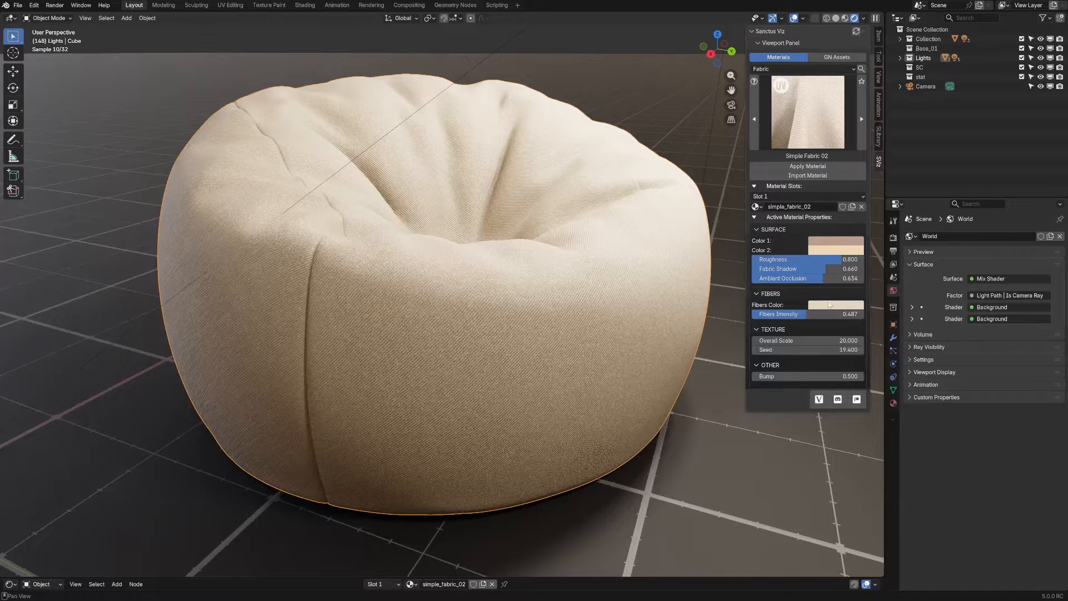
{"action": "scroll", "coordinate": [378, 360], "scroll_direction": "up", "scroll_amount": 5}
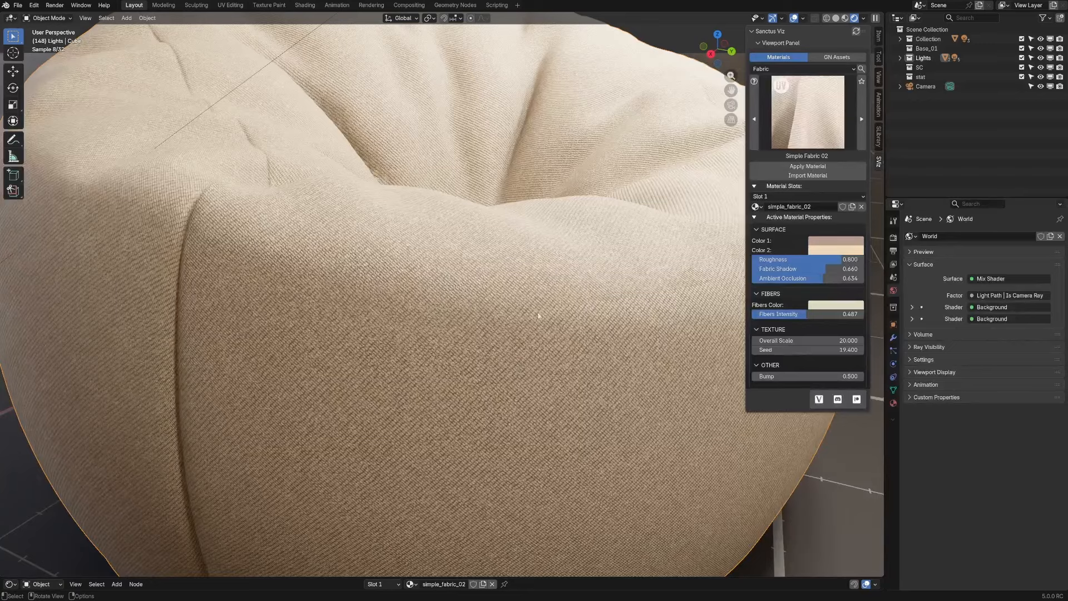
{"action": "left_click", "coordinate": [833, 306]}
{"action": "scroll", "coordinate": [573, 328], "scroll_direction": "down", "scroll_amount": 8}
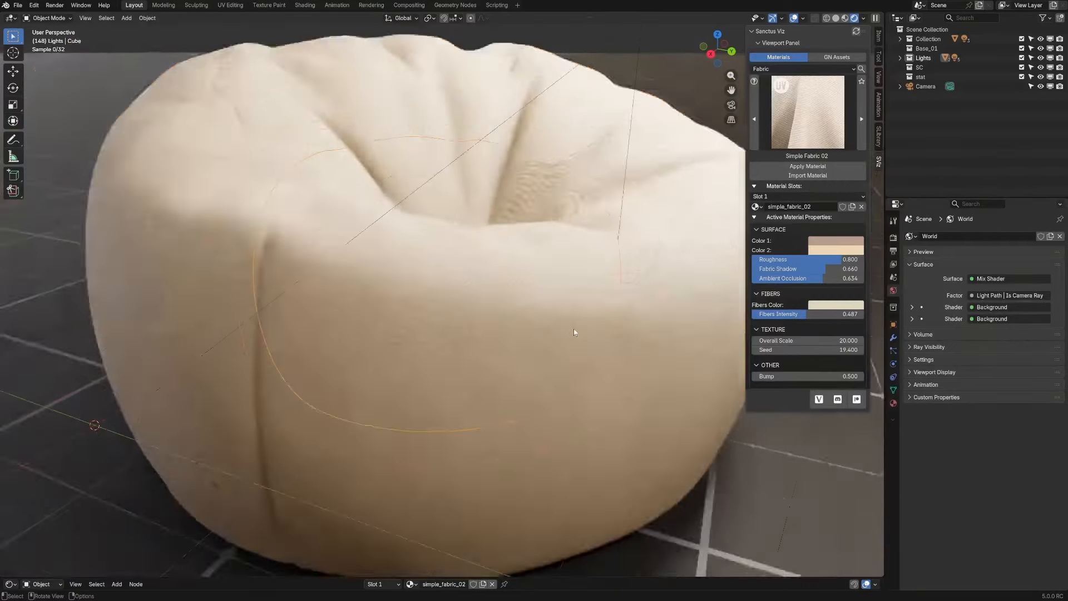
{"action": "scroll", "coordinate": [557, 332], "scroll_direction": "up", "scroll_amount": 3}
- Replace the beanbag chair's material with Simple Fabric 09 from the Fabric category
{"action": "left_click", "coordinate": [807, 111]}
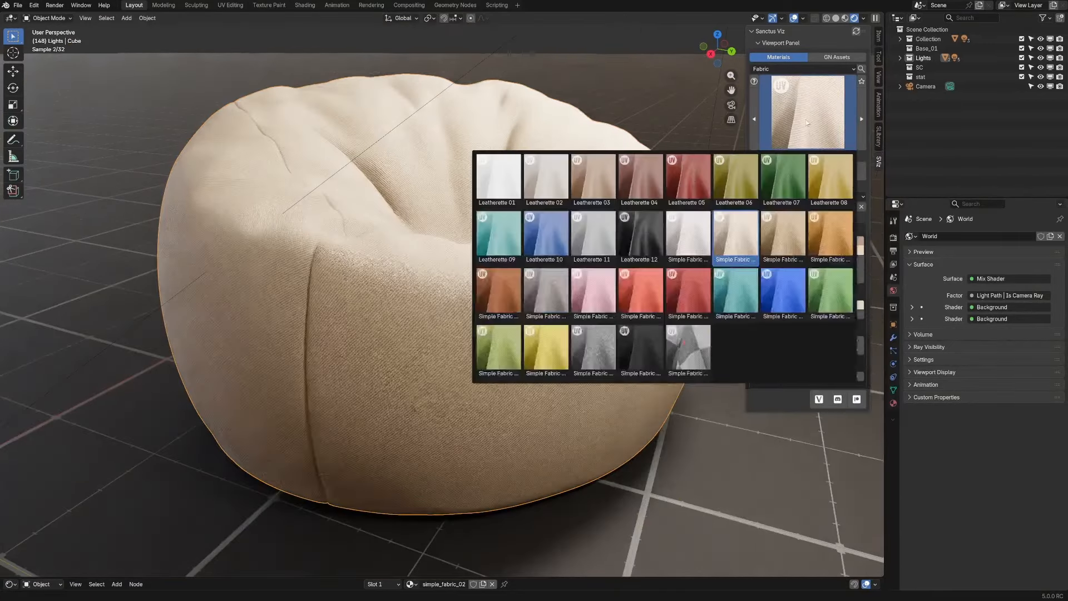
{"action": "left_click", "coordinate": [683, 296]}
{"action": "left_click", "coordinate": [808, 166]}
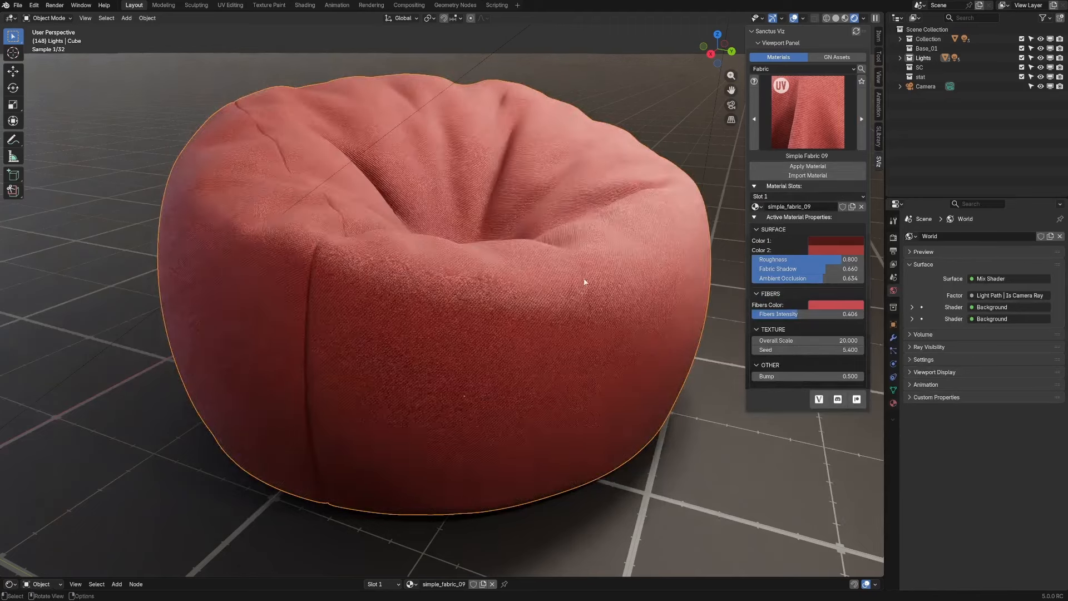
{"action": "middle_click_drag", "start_coordinate": [575, 301], "coordinate": [621, 307]}
- Apply the Simple Fabric Custom material from the Fabric category to the beanbag chair
{"action": "left_click", "coordinate": [803, 122]}
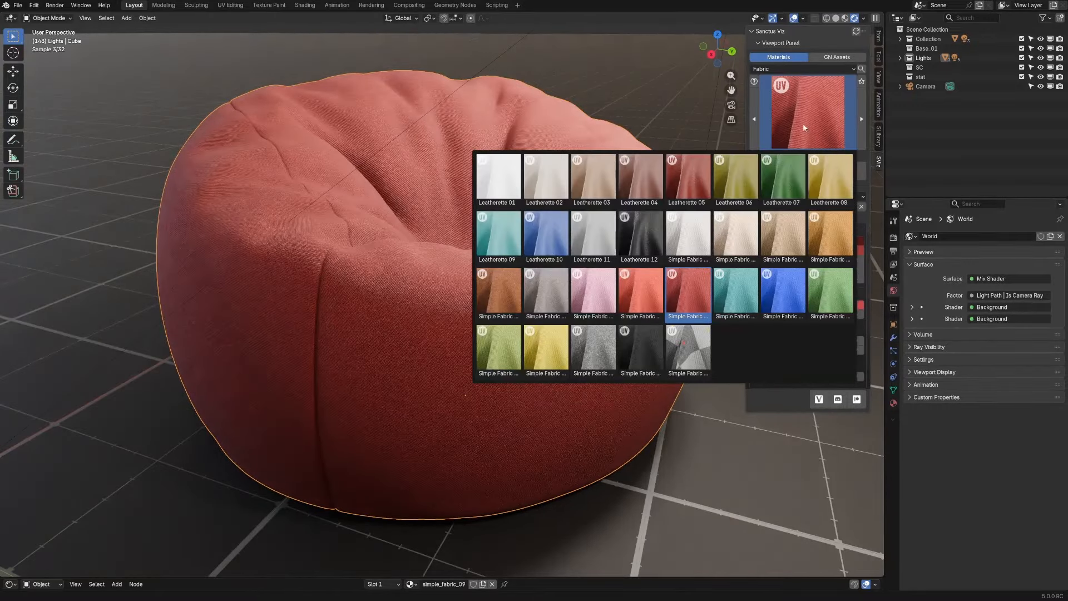
{"action": "left_click", "coordinate": [690, 361]}
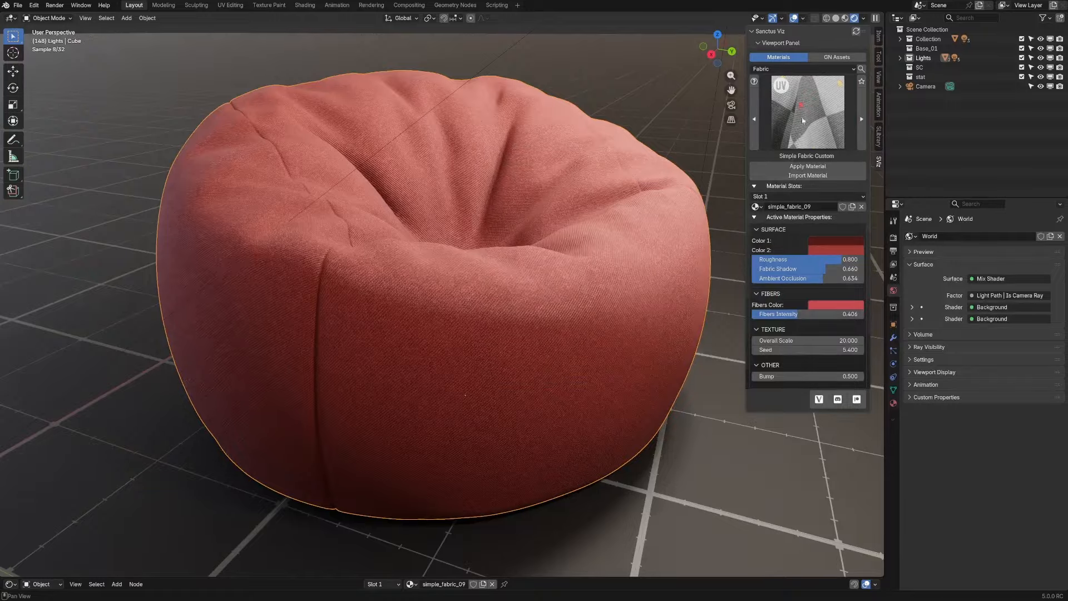
{"action": "left_click", "coordinate": [785, 167]}
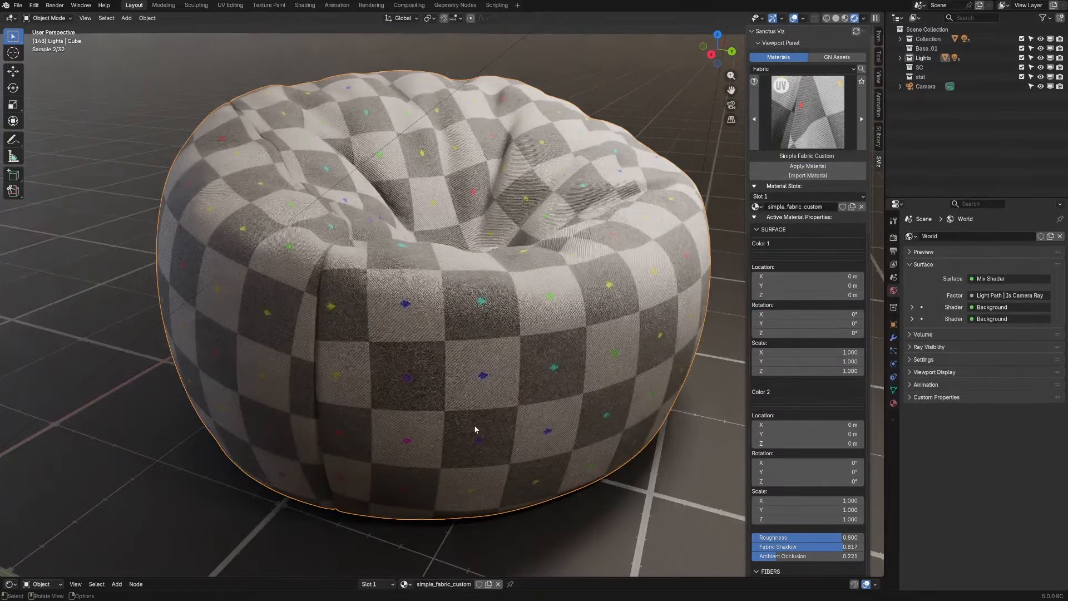
- Swap the image in the custom fabric's Replace Texture frame for Blender_logo_no_text.svg.png and view the result on the beanbag
{"action": "left_click_drag", "start_coordinate": [465, 578], "coordinate": [456, 353]}
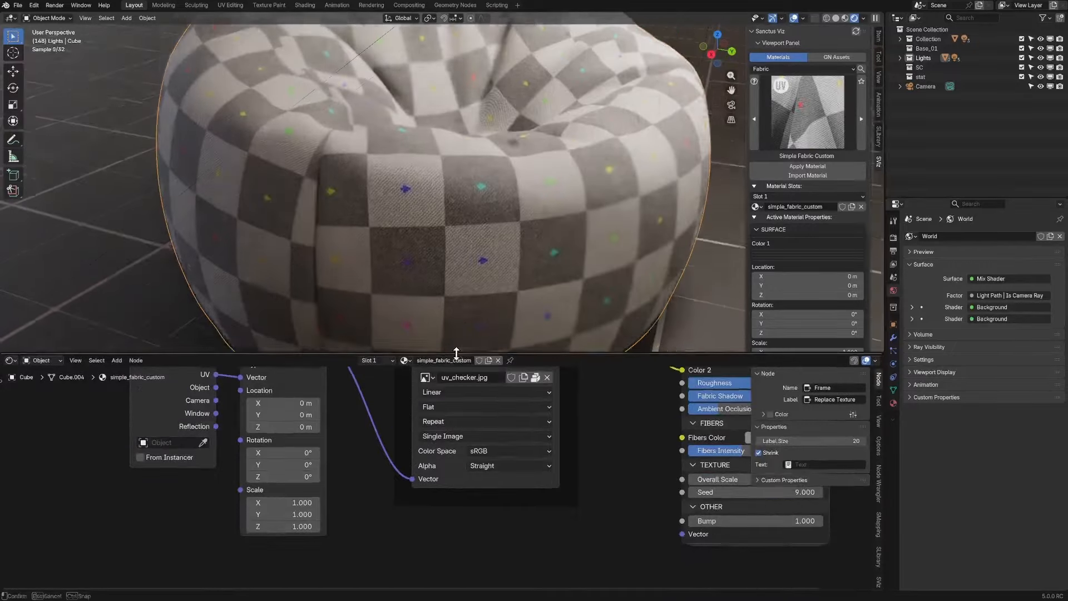
{"action": "middle_click_drag", "start_coordinate": [456, 389], "coordinate": [374, 477]}
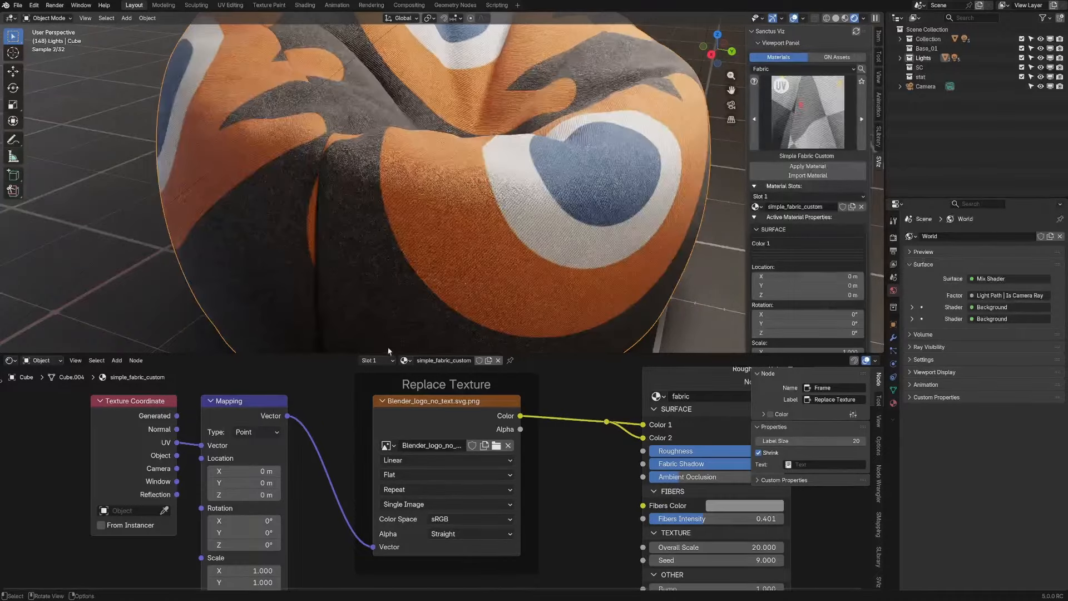
{"action": "left_click_drag", "start_coordinate": [388, 353], "coordinate": [424, 579]}
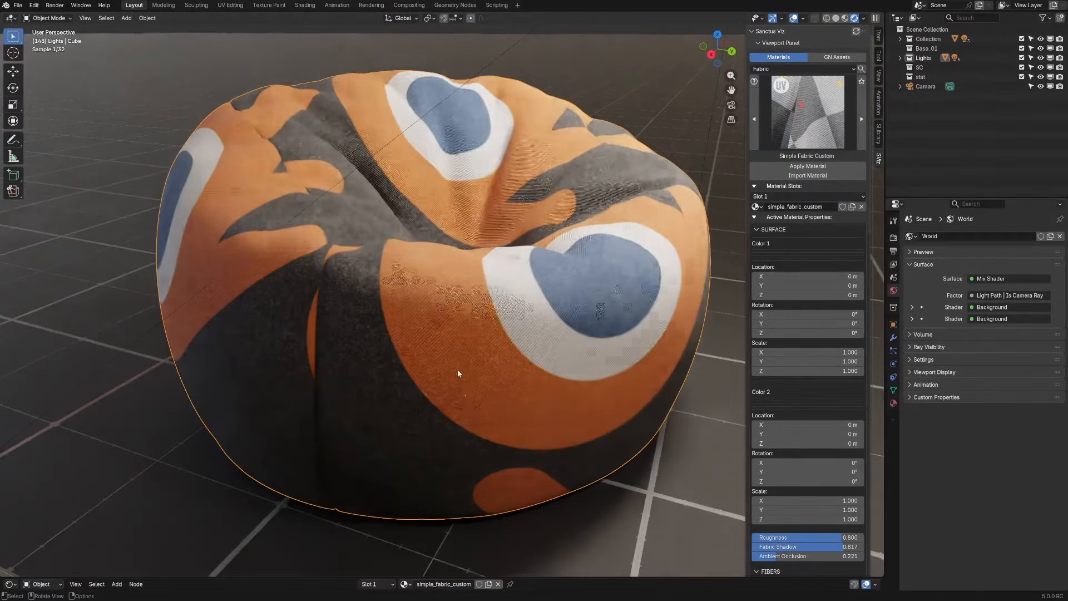
{"action": "scroll", "coordinate": [458, 369], "scroll_direction": "up", "scroll_amount": 1}
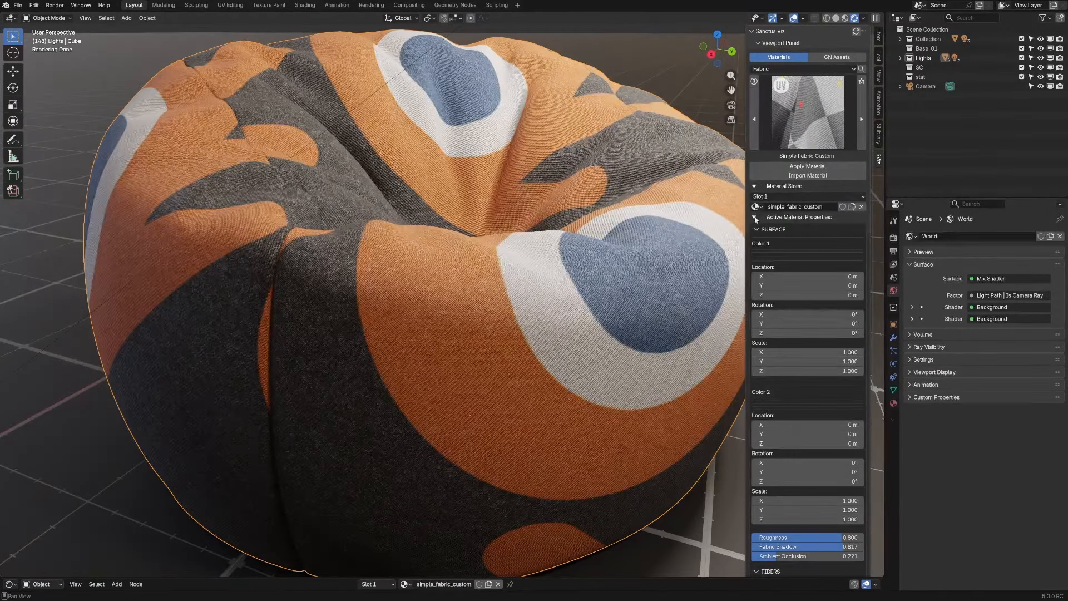
{"action": "left_click", "coordinate": [757, 229]}
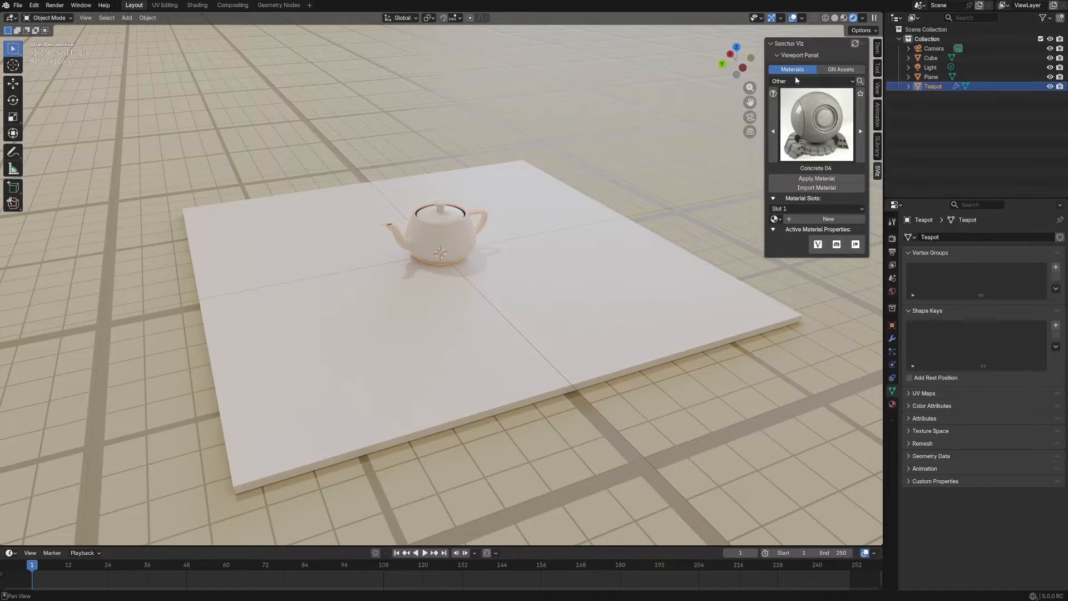
- Apply the Porcelaine 01 material from the Other category to the teapot and frame the teapot in view
{"action": "left_click", "coordinate": [825, 139]}
{"action": "left_click", "coordinate": [821, 137]}
{"action": "left_click", "coordinate": [801, 134]}
{"action": "left_click", "coordinate": [500, 305]}
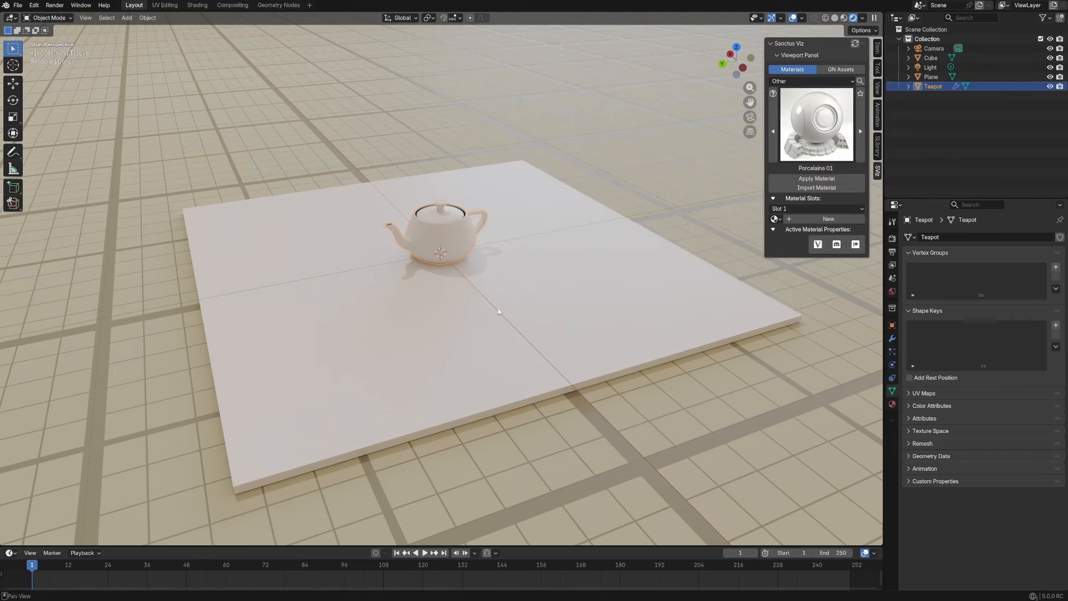
{"action": "left_click", "coordinate": [816, 178]}
{"action": "key", "text": "KP_Decimal"}
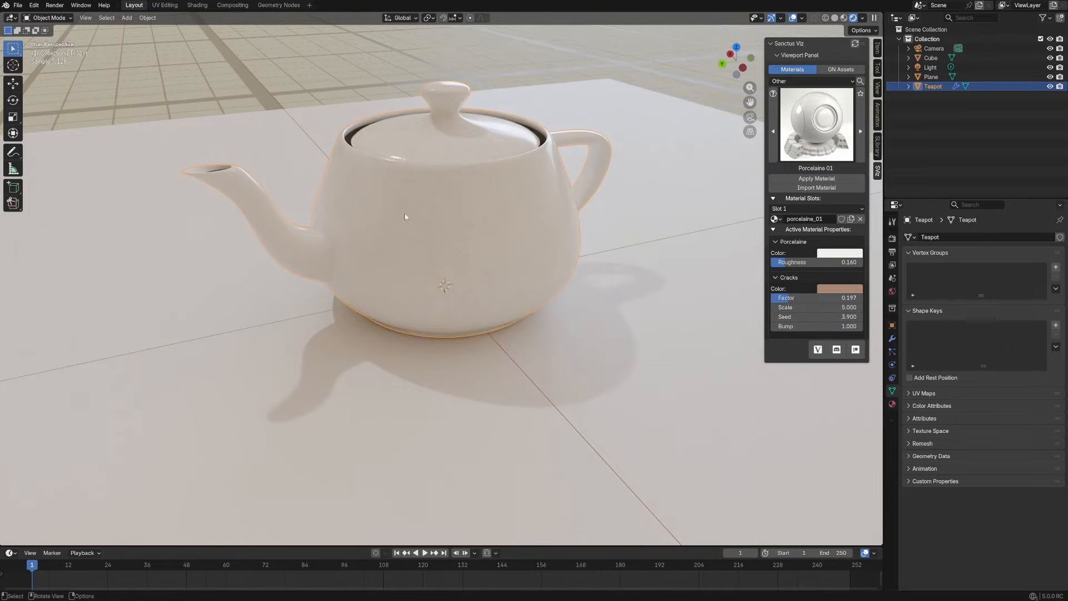
- Set the Cracks factor of the teapot's porcelain to 0.143, and replace the teapot's material with Porcelaine 02
{"action": "scroll", "coordinate": [448, 223], "scroll_direction": "up", "scroll_amount": 2}
{"action": "scroll", "coordinate": [482, 222], "scroll_direction": "down", "scroll_amount": 3}
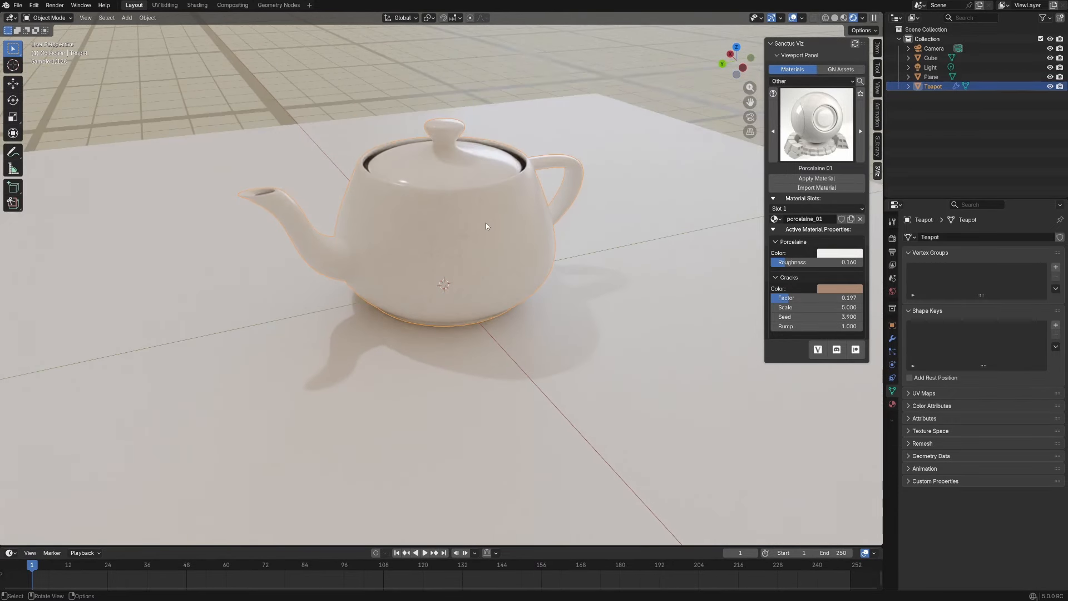
{"action": "mouse_move", "coordinate": [801, 297]}
{"action": "left_mouse_down"}
{"action": "mouse_move", "coordinate": [841, 298]}
{"action": "mouse_move", "coordinate": [784, 297]}
{"action": "left_mouse_up"}
{"action": "left_click", "coordinate": [861, 131]}
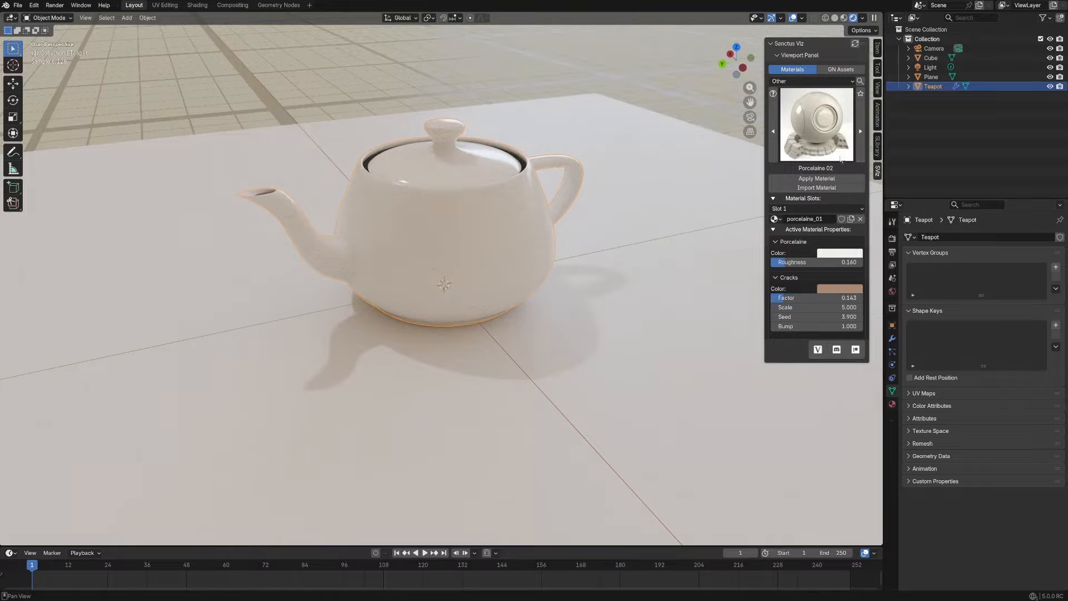
{"action": "left_click", "coordinate": [817, 179]}
- Select the flat slab under the teapot and apply the Marble 01 material to it
{"action": "scroll", "coordinate": [576, 209], "scroll_direction": "down", "scroll_amount": 3}
{"action": "scroll", "coordinate": [577, 211], "scroll_direction": "down", "scroll_amount": 2}
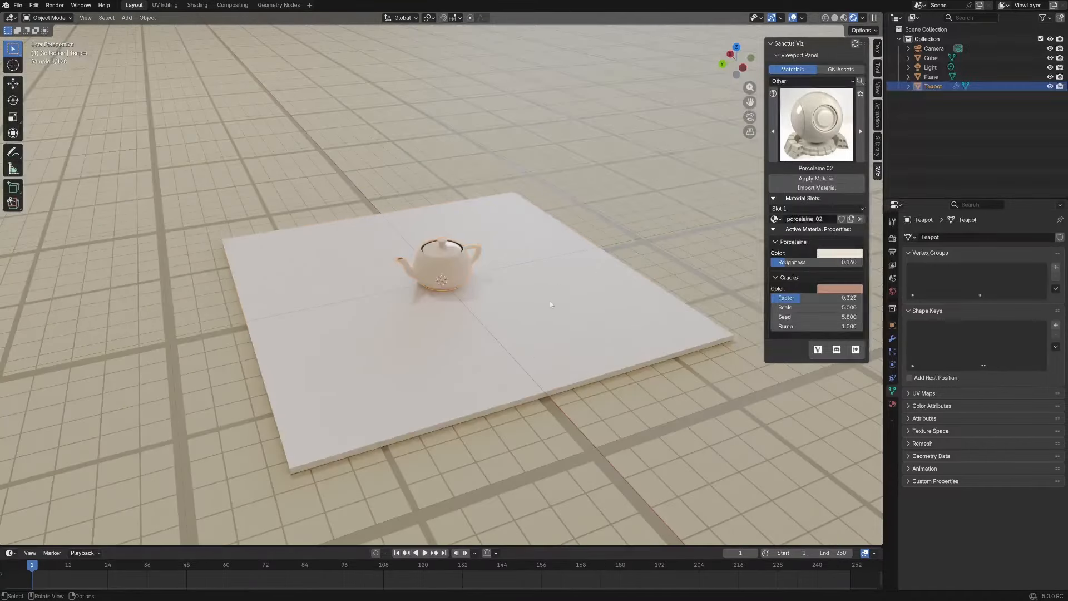
{"action": "left_click", "coordinate": [577, 223]}
{"action": "left_click", "coordinate": [817, 124]}
{"action": "left_click", "coordinate": [597, 254]}
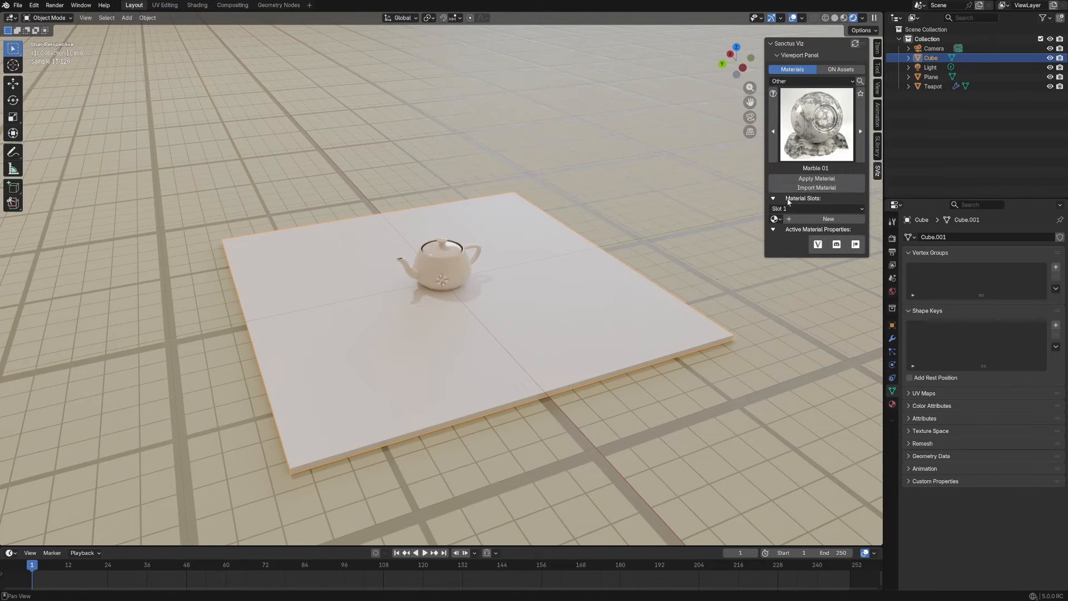
{"action": "left_click", "coordinate": [817, 178]}
{"action": "middle_click_drag", "start_coordinate": [634, 210], "coordinate": [684, 214]}
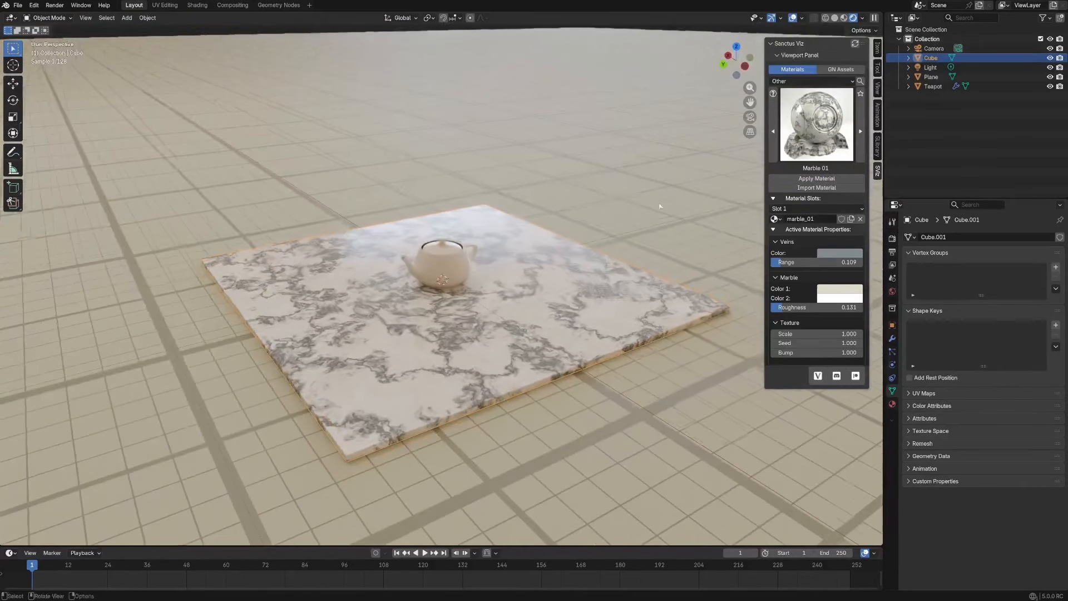
- Replace the slab's material with Marble 06 from the Other category
{"action": "left_click", "coordinate": [817, 125]}
{"action": "left_click", "coordinate": [829, 246]}
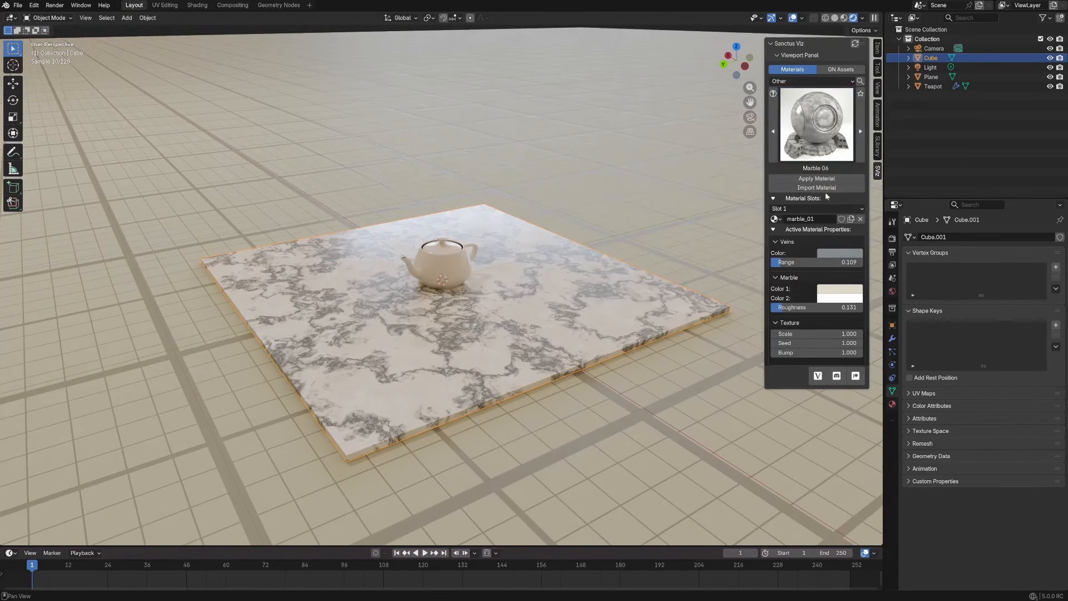
{"action": "left_click", "coordinate": [817, 179]}
{"action": "middle_click_drag", "start_coordinate": [629, 207], "coordinate": [665, 203]}
- Try the Marble 03 material on the slab, followed by Marble 02
{"action": "left_click", "coordinate": [817, 124]}
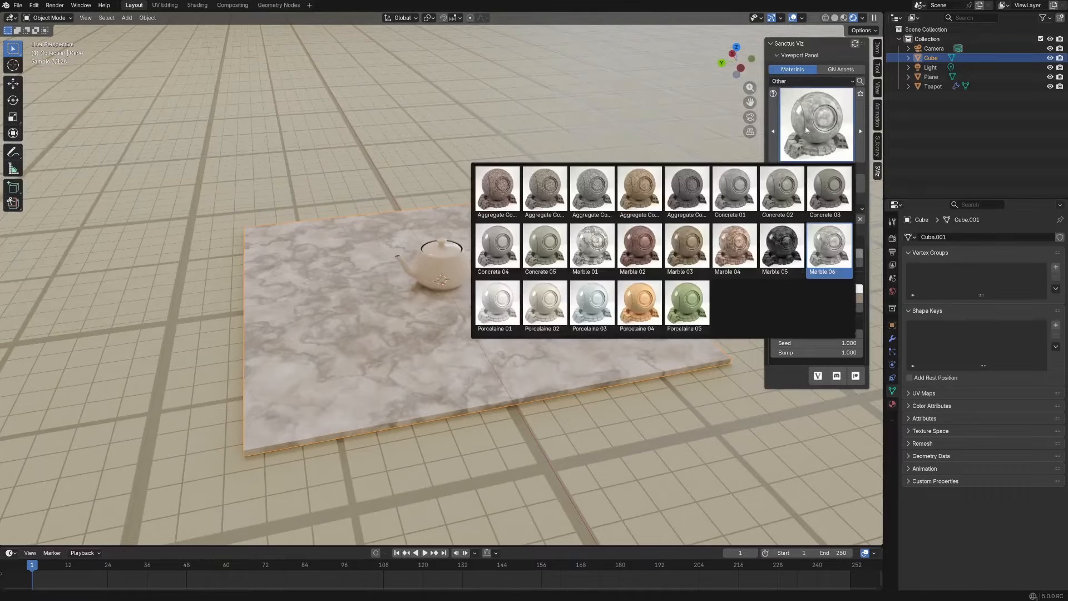
{"action": "left_click", "coordinate": [723, 247]}
{"action": "left_click", "coordinate": [790, 177]}
{"action": "left_click", "coordinate": [817, 124]}
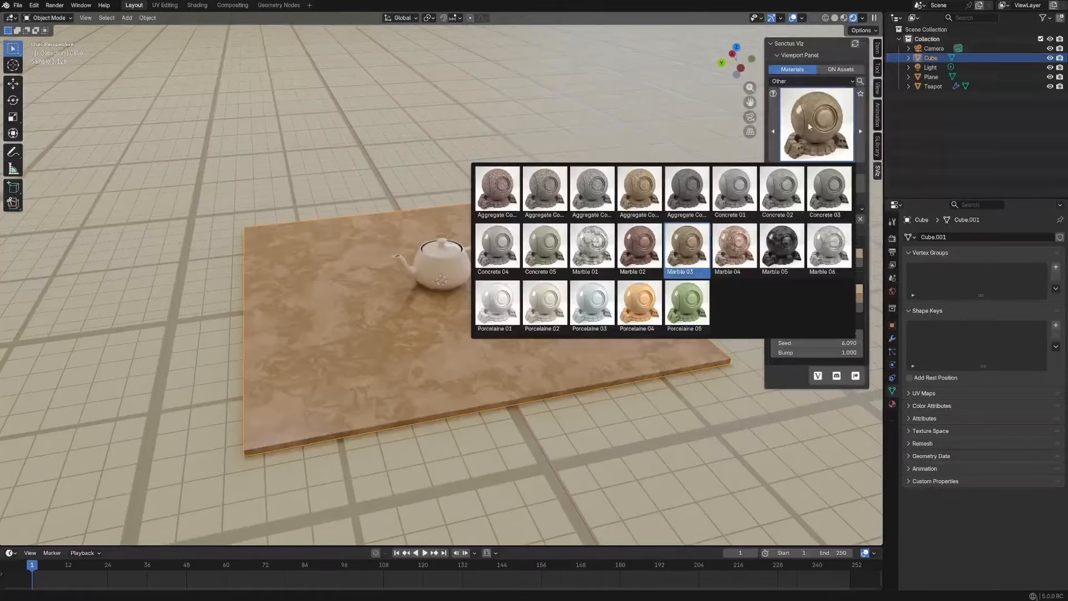
{"action": "left_click", "coordinate": [639, 248]}
{"action": "left_click", "coordinate": [801, 179]}
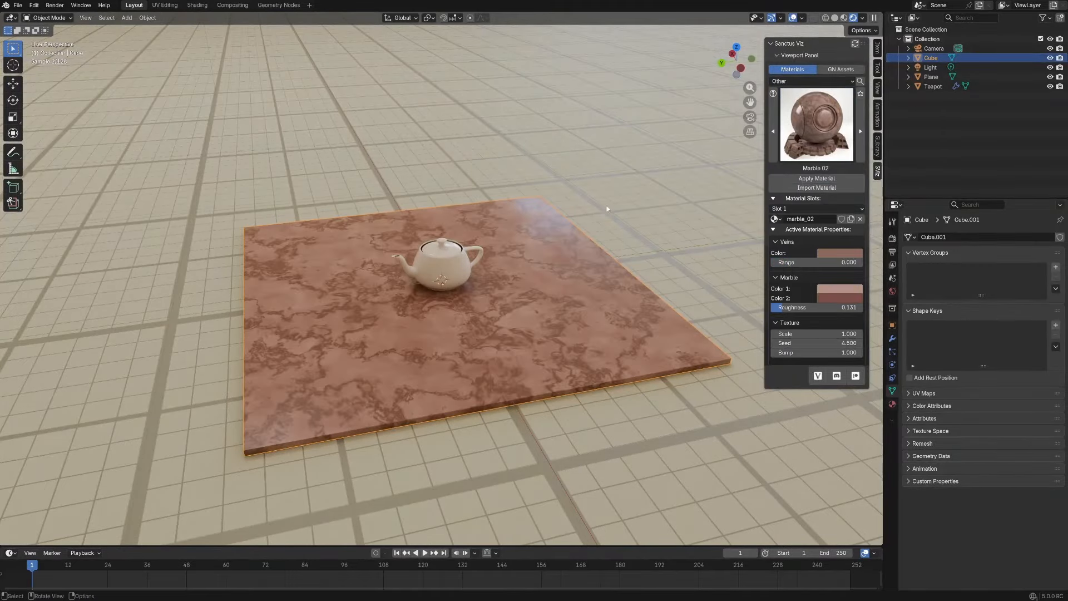
- Apply the Concrete 01 material to the slab, followed by Concrete 02
{"action": "left_click", "coordinate": [817, 125]}
{"action": "left_click", "coordinate": [721, 193]}
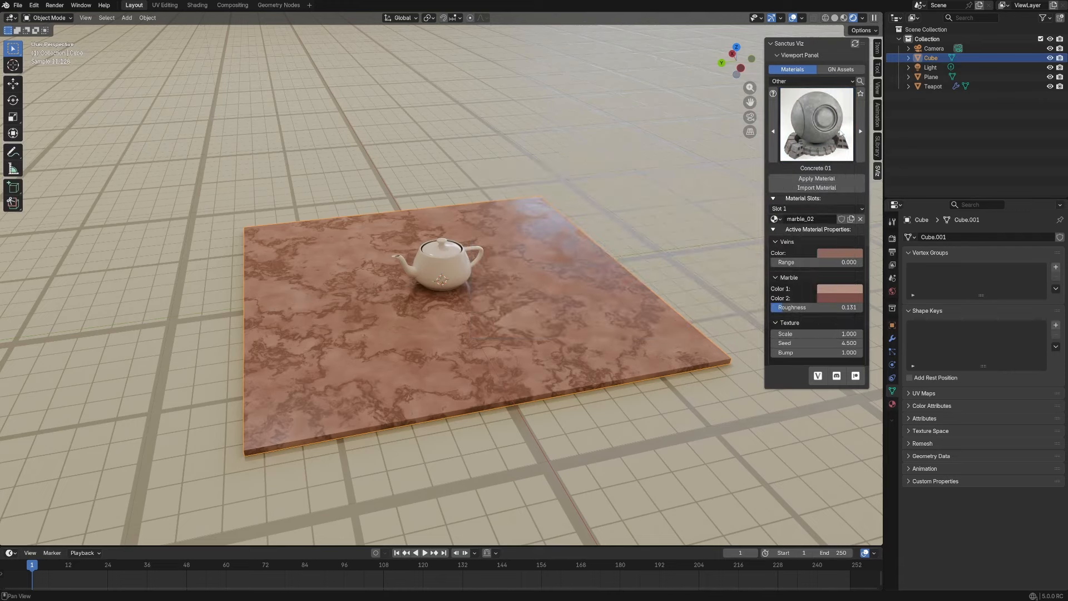
{"action": "left_click", "coordinate": [801, 179]}
{"action": "left_click", "coordinate": [860, 131]}
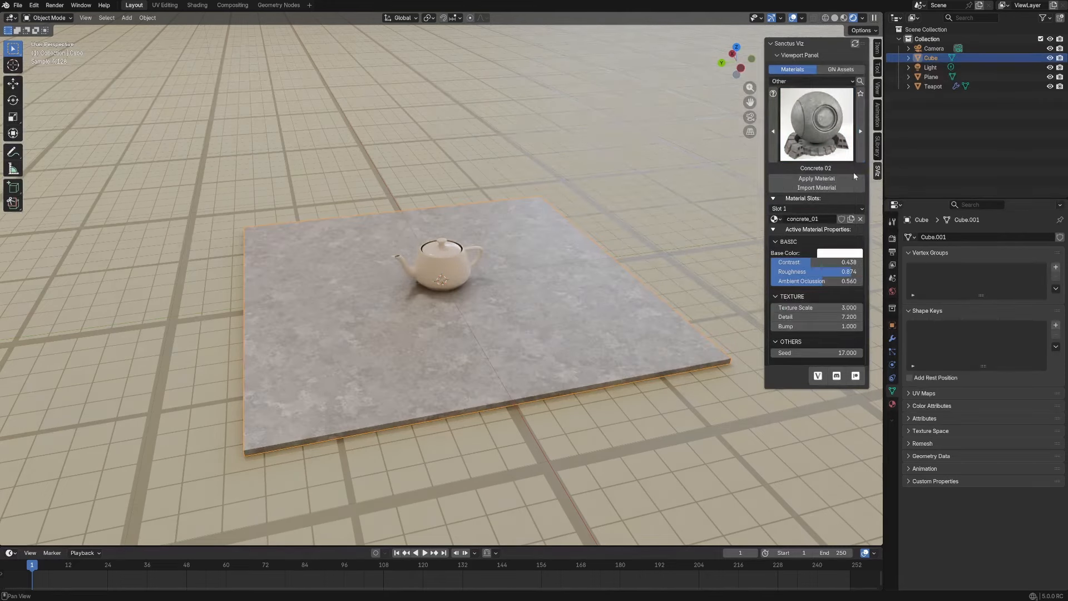
{"action": "left_click", "coordinate": [852, 178]}
- Apply the Concrete 03 material to the slab, followed by Concrete 04, and view the surface up close
{"action": "left_click", "coordinate": [861, 132]}
{"action": "left_click", "coordinate": [847, 178]}
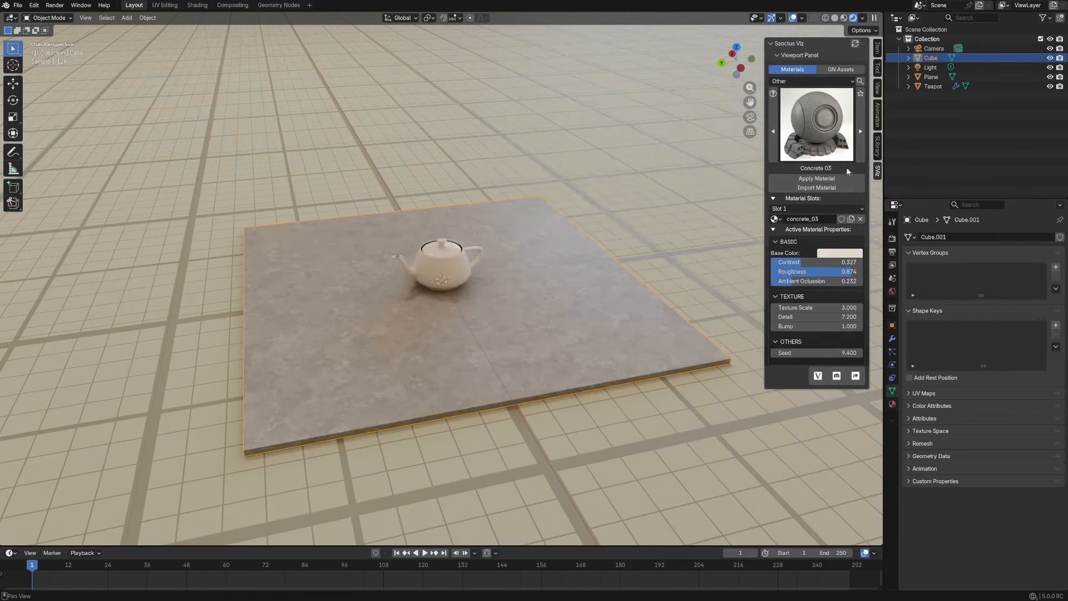
{"action": "left_click", "coordinate": [860, 131]}
{"action": "left_click", "coordinate": [843, 178]}
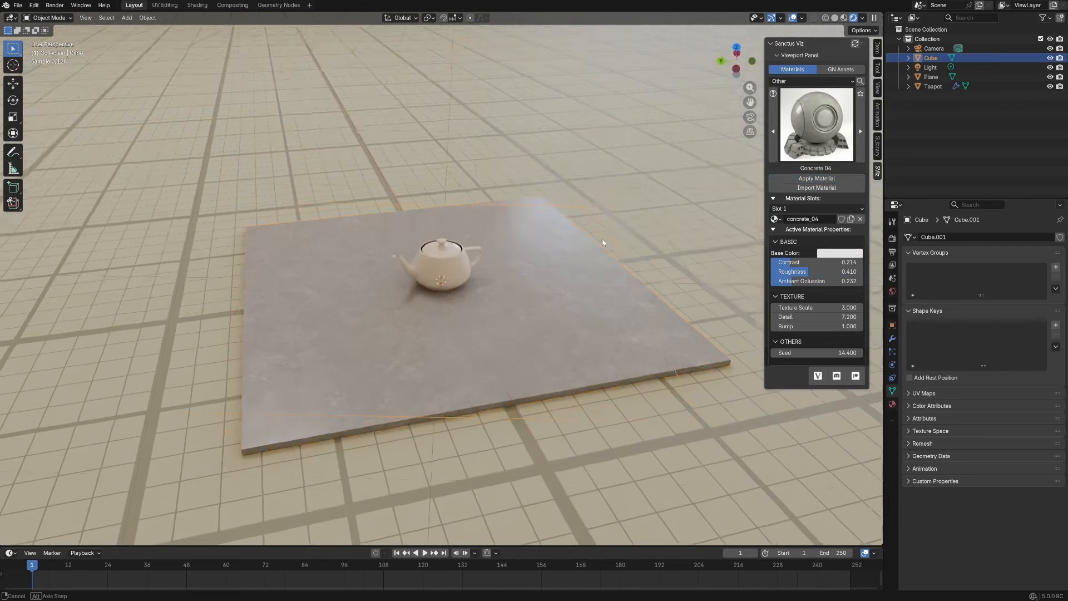
{"action": "scroll", "coordinate": [599, 239], "scroll_direction": "up", "scroll_amount": 5}
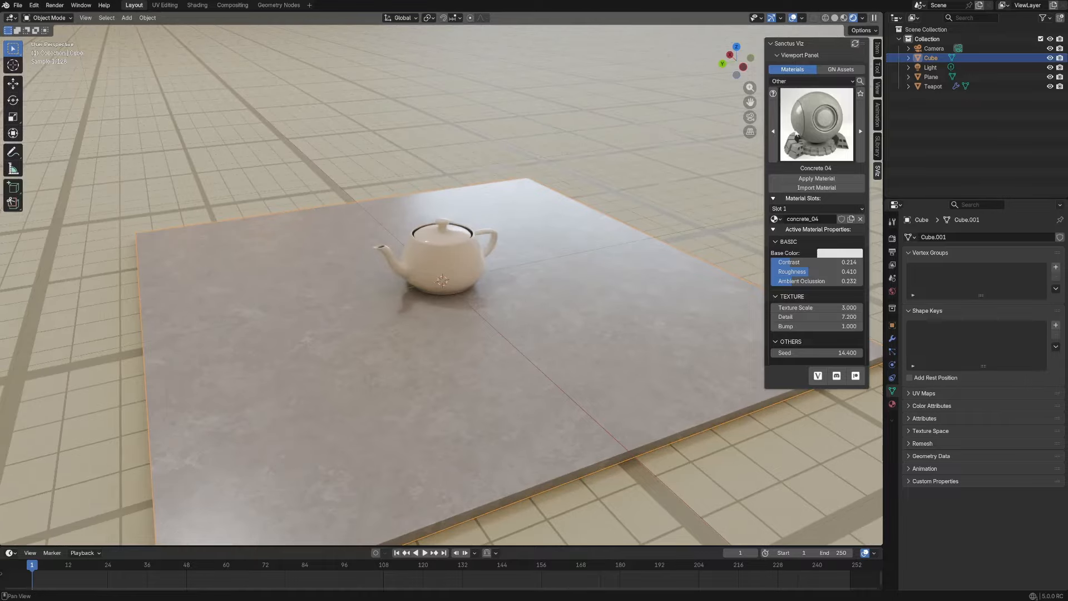
- Replace the slab's material with Aggregate Concrete 01 from the Other category
{"action": "left_click", "coordinate": [813, 131]}
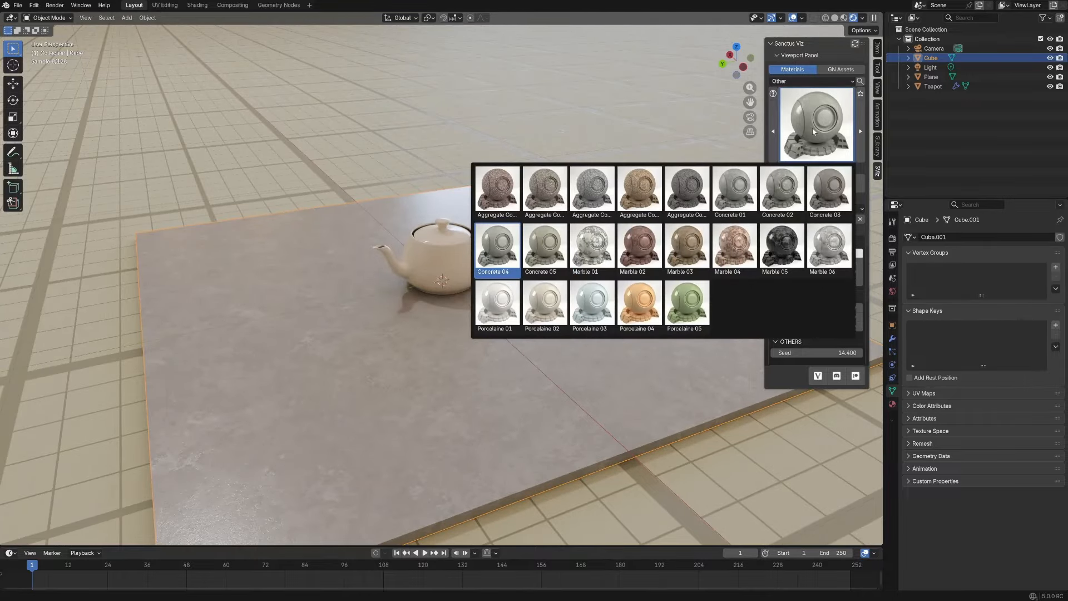
{"action": "left_click", "coordinate": [497, 189]}
{"action": "scroll", "coordinate": [497, 222], "scroll_direction": "down", "scroll_amount": 5}
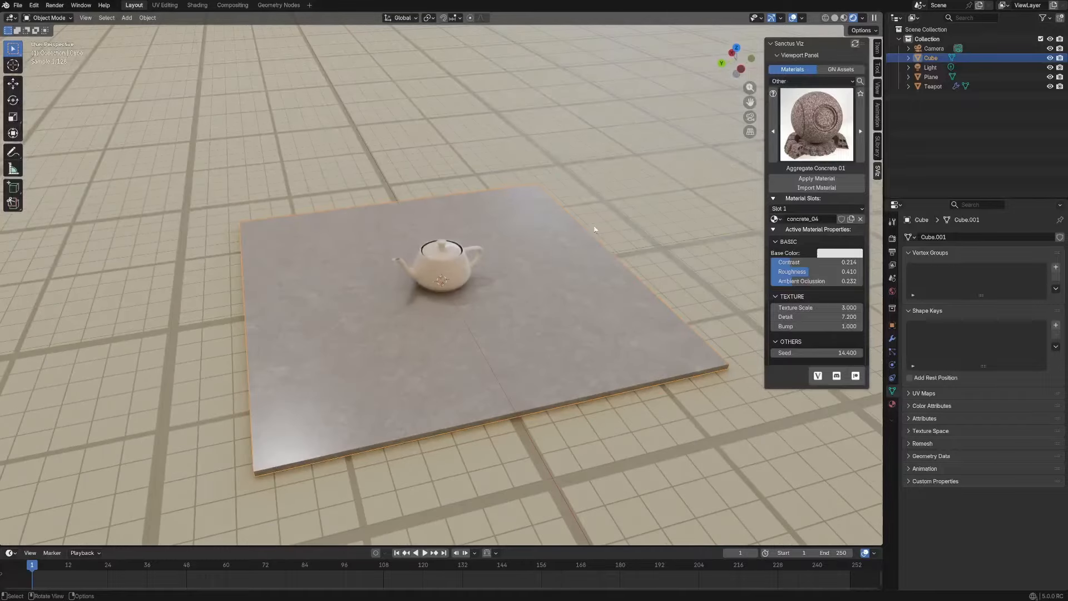
{"action": "left_click", "coordinate": [816, 178]}
{"action": "scroll", "coordinate": [636, 239], "scroll_direction": "down", "scroll_amount": 2}
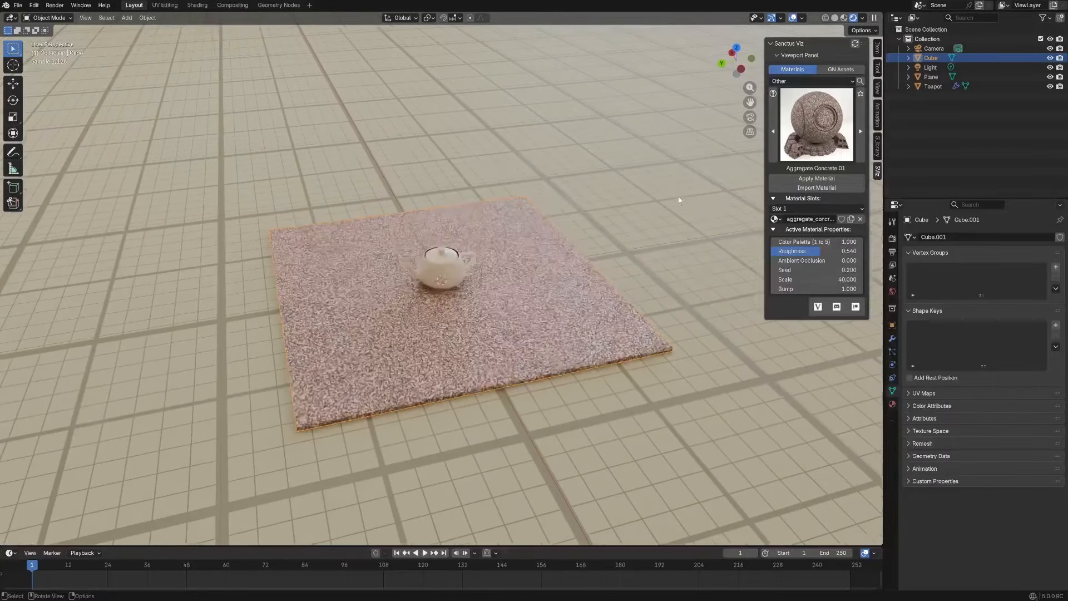
- Set the Color Palette of the slab's aggregate concrete to 5
{"action": "scroll", "coordinate": [636, 239], "scroll_direction": "up", "scroll_amount": 2}
{"action": "left_click_drag", "start_coordinate": [812, 242], "coordinate": [870, 241]}
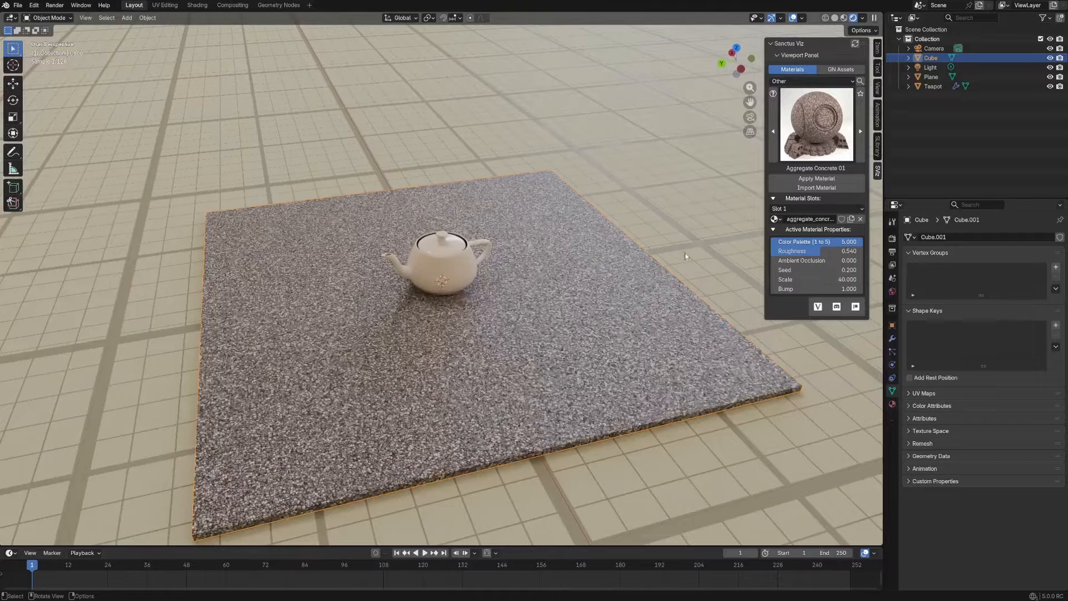
{"action": "scroll", "coordinate": [649, 253], "scroll_direction": "down", "scroll_amount": 3}
{"action": "scroll", "coordinate": [649, 254], "scroll_direction": "down", "scroll_amount": 2}
{"action": "middle_click_drag", "start_coordinate": [649, 254], "coordinate": [583, 252]}
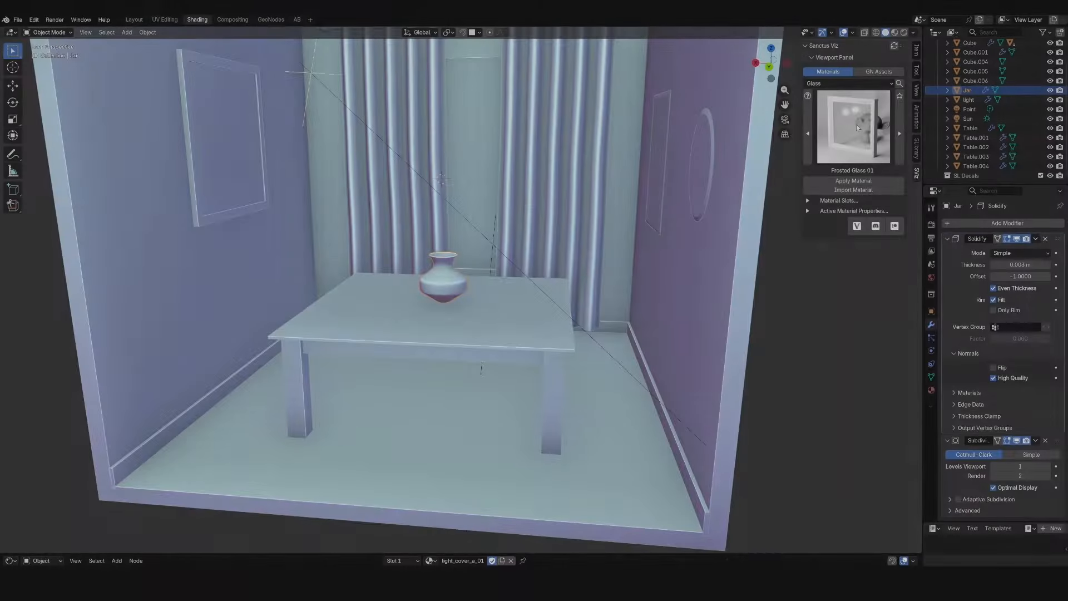
- Apply the Light Cover D 02 material from the Glass category to the ceiling light and show its active material properties
{"action": "left_click", "coordinate": [856, 124]}
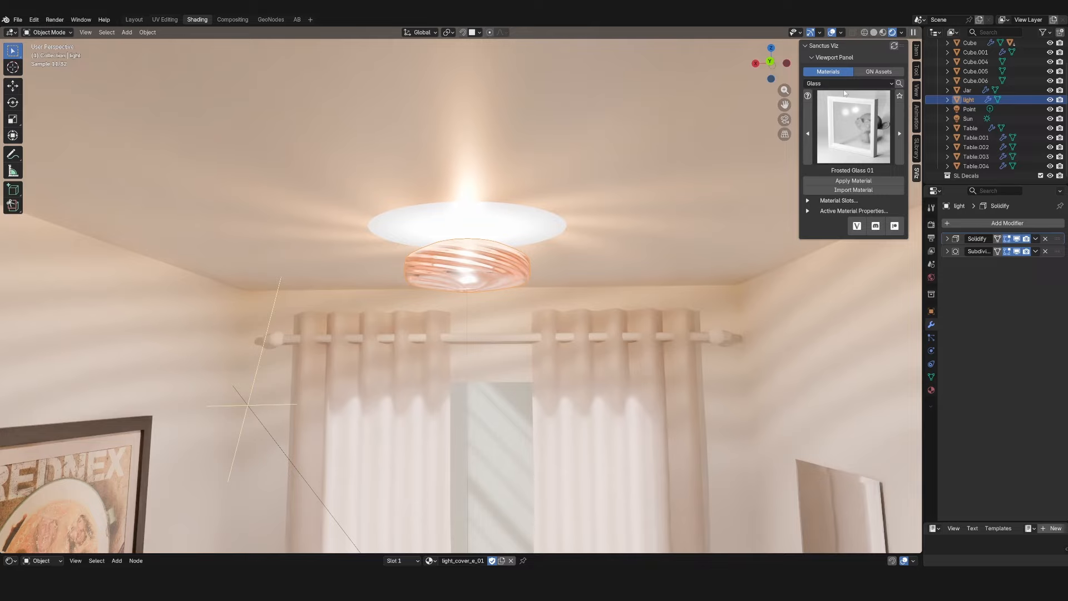
{"action": "left_click", "coordinate": [840, 83]}
{"action": "left_click", "coordinate": [841, 83]}
{"action": "left_click", "coordinate": [854, 126]}
{"action": "left_click", "coordinate": [870, 310]}
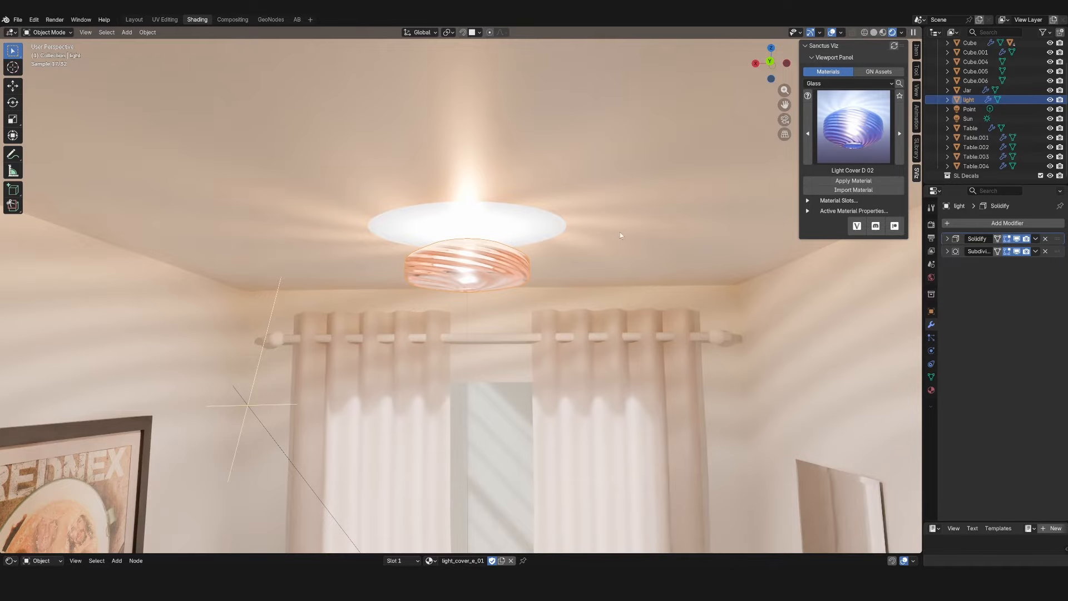
{"action": "left_click", "coordinate": [853, 181]}
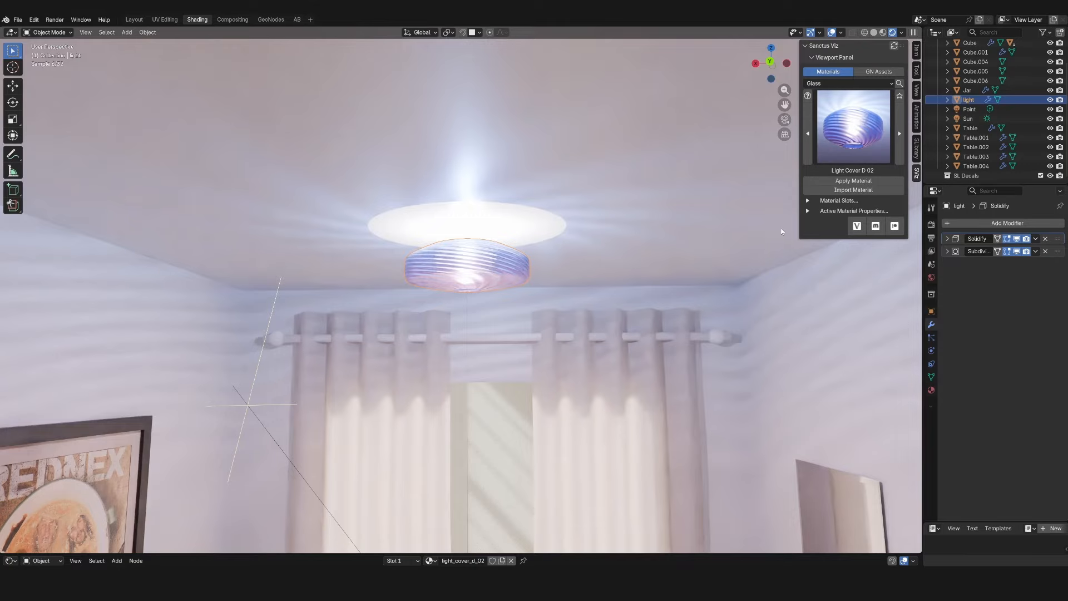
{"action": "left_click", "coordinate": [808, 211]}
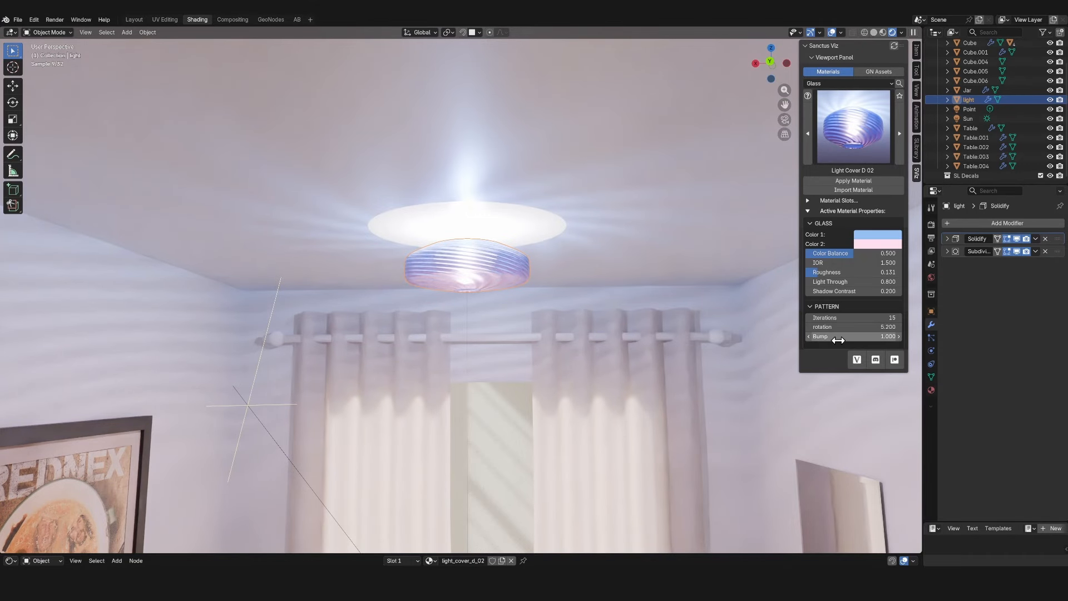
- Replace the ceiling light's material with Light Cover C 02
{"action": "left_click", "coordinate": [851, 161]}
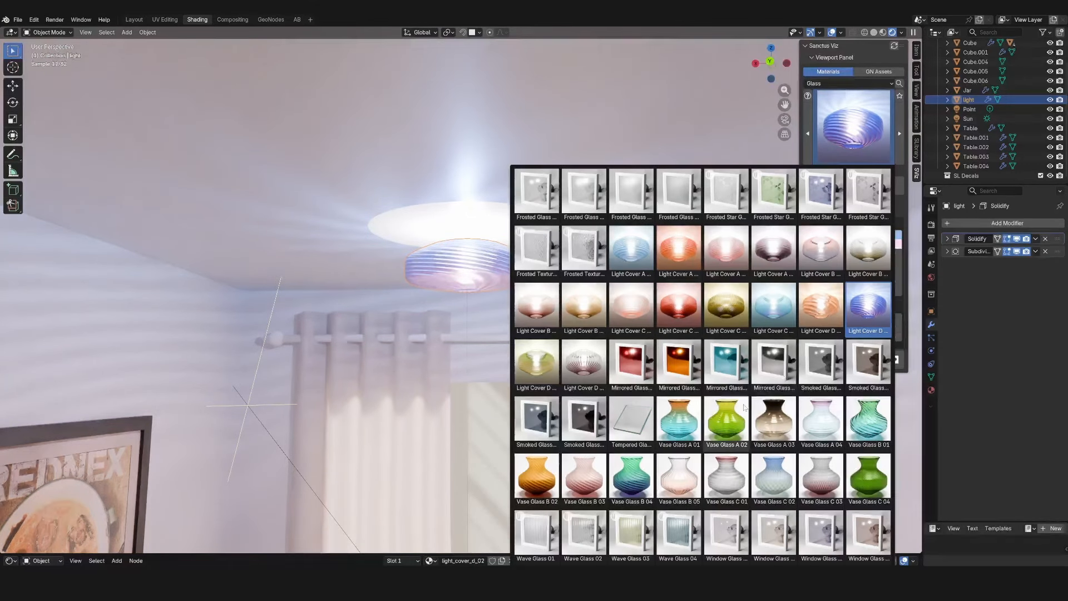
{"action": "left_click", "coordinate": [679, 307]}
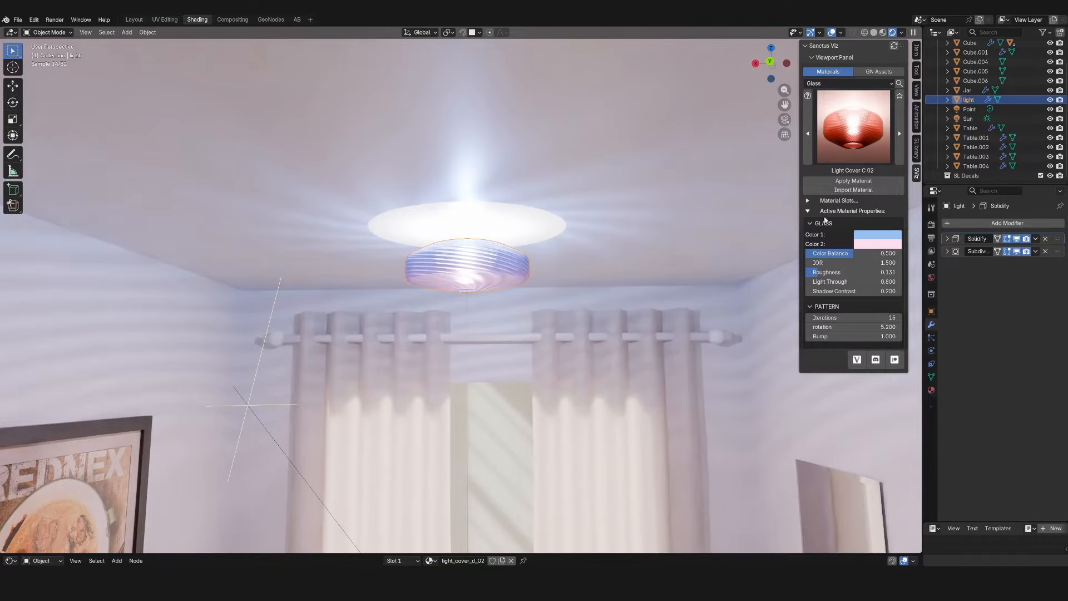
{"action": "left_click", "coordinate": [848, 182]}
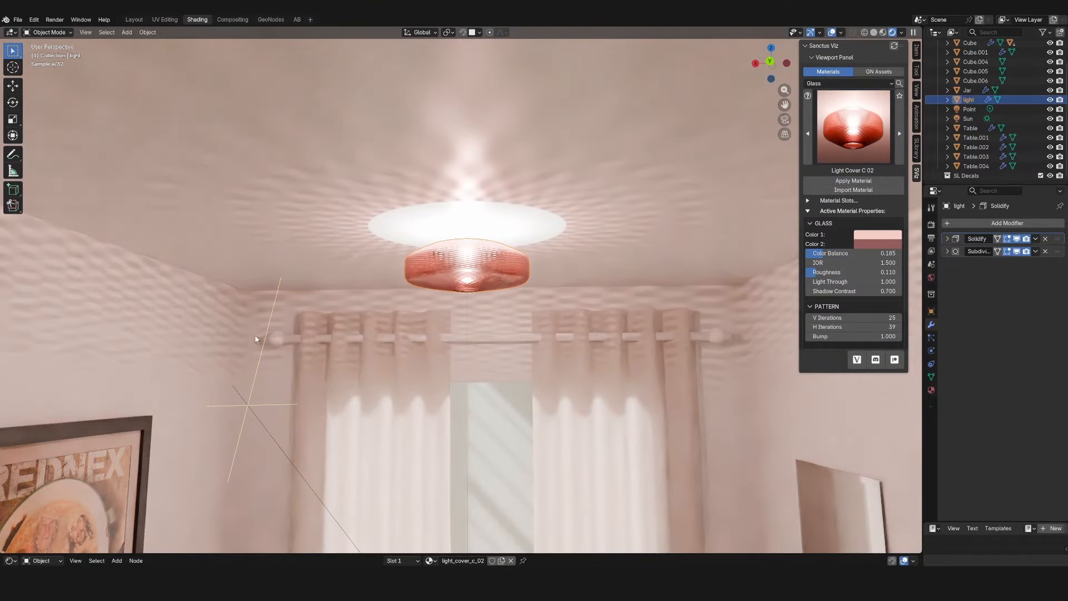
- Switch the ceiling light's glass to the Light Cover D 04 material
{"action": "left_click", "coordinate": [853, 127]}
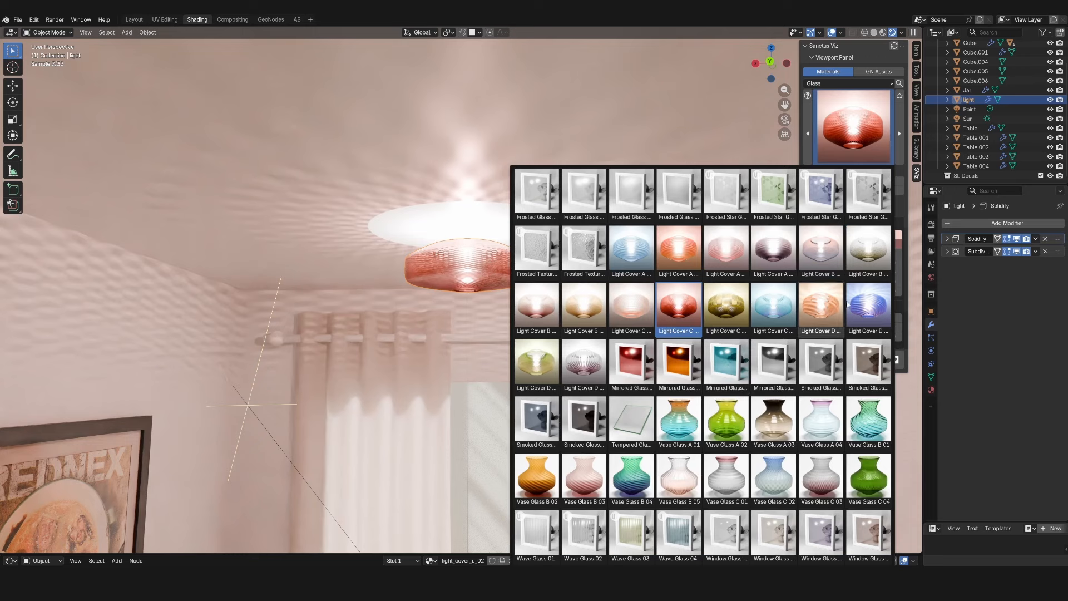
{"action": "left_click", "coordinate": [579, 368]}
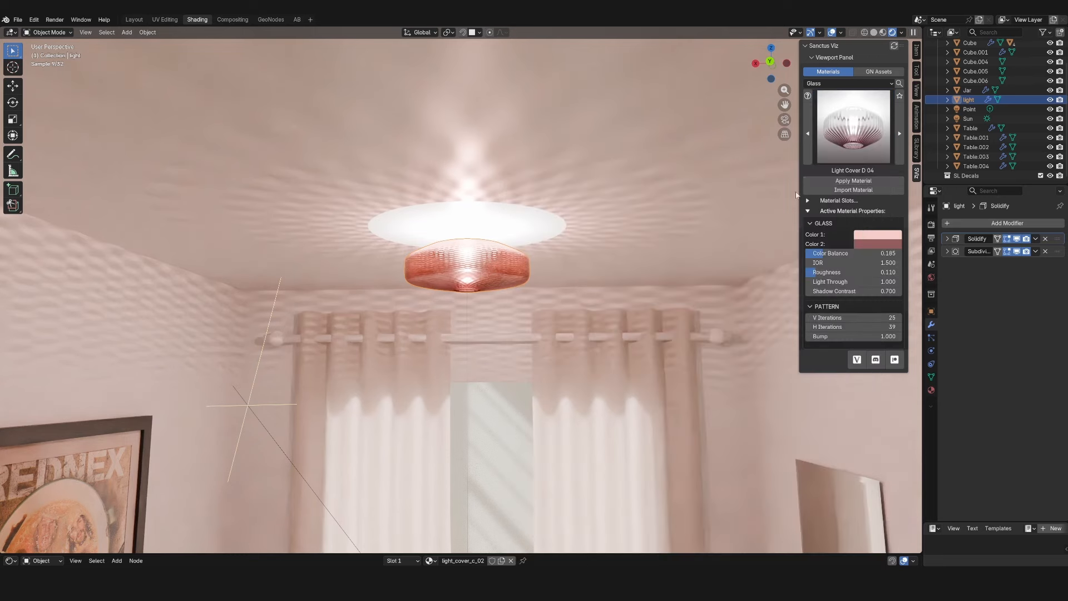
{"action": "left_click", "coordinate": [855, 181]}
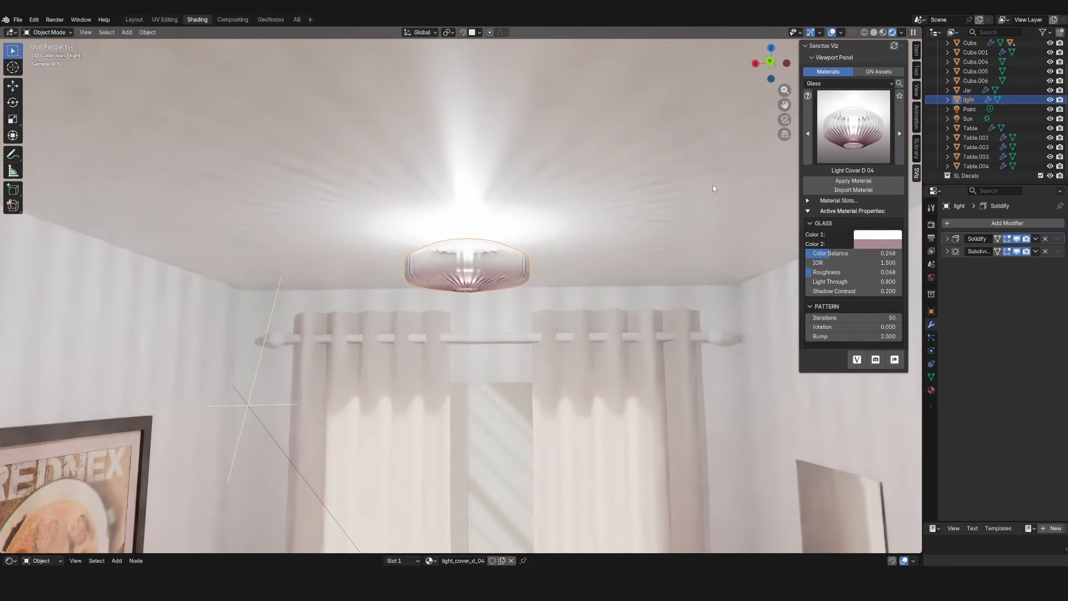
- Apply the Light Cover B 02 glass material to the ceiling light
{"action": "left_click", "coordinate": [853, 127]}
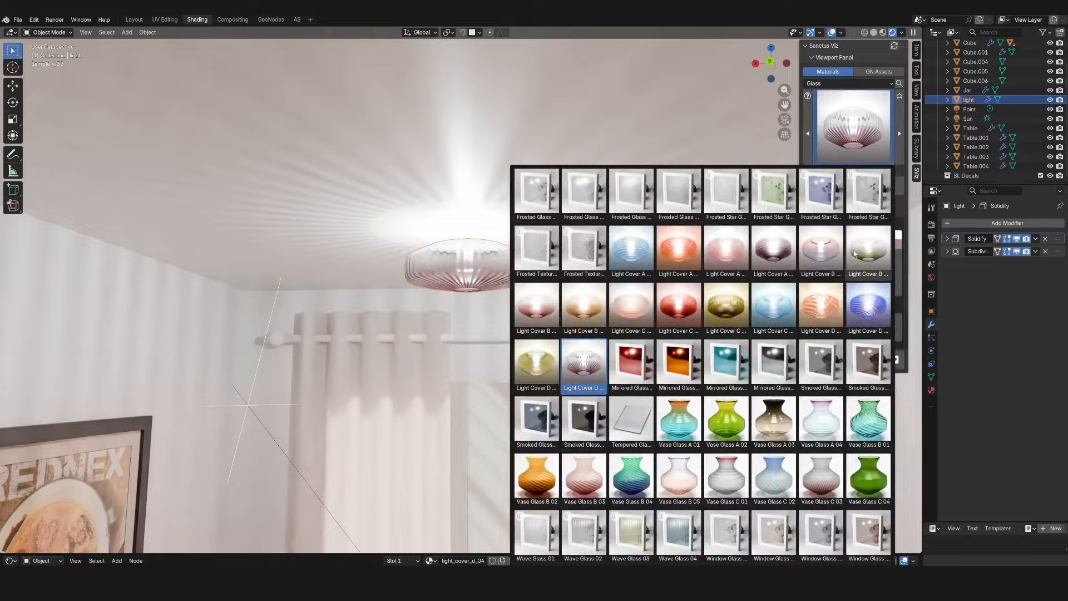
{"action": "left_click", "coordinate": [867, 253]}
{"action": "left_click", "coordinate": [854, 180]}
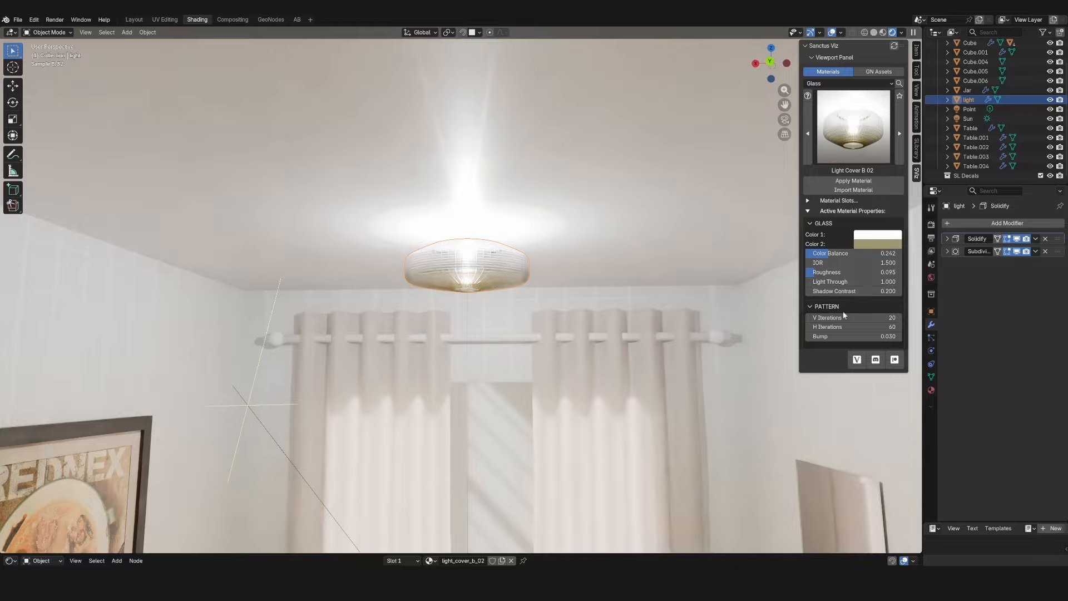
- Examine how the room looks through the glass pane with the Frosted Star Glass 04 and Frosted Textured Glass 02 materials
{"action": "left_click", "coordinate": [846, 132]}
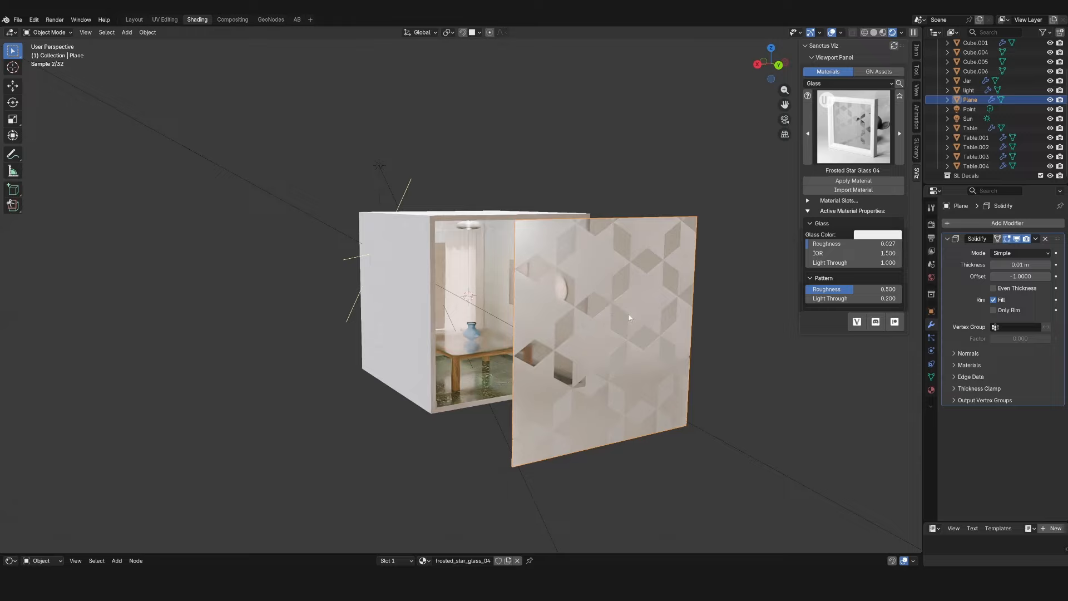
{"action": "middle_click_drag", "start_coordinate": [629, 315], "coordinate": [562, 290]}
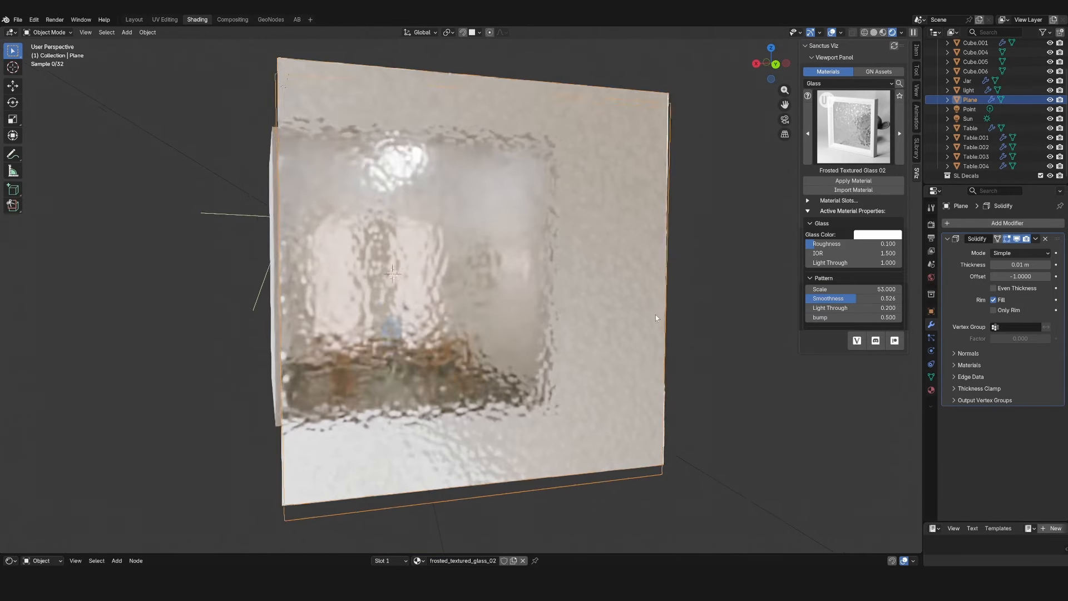
{"action": "middle_click_drag", "start_coordinate": [655, 315], "coordinate": [667, 319]}
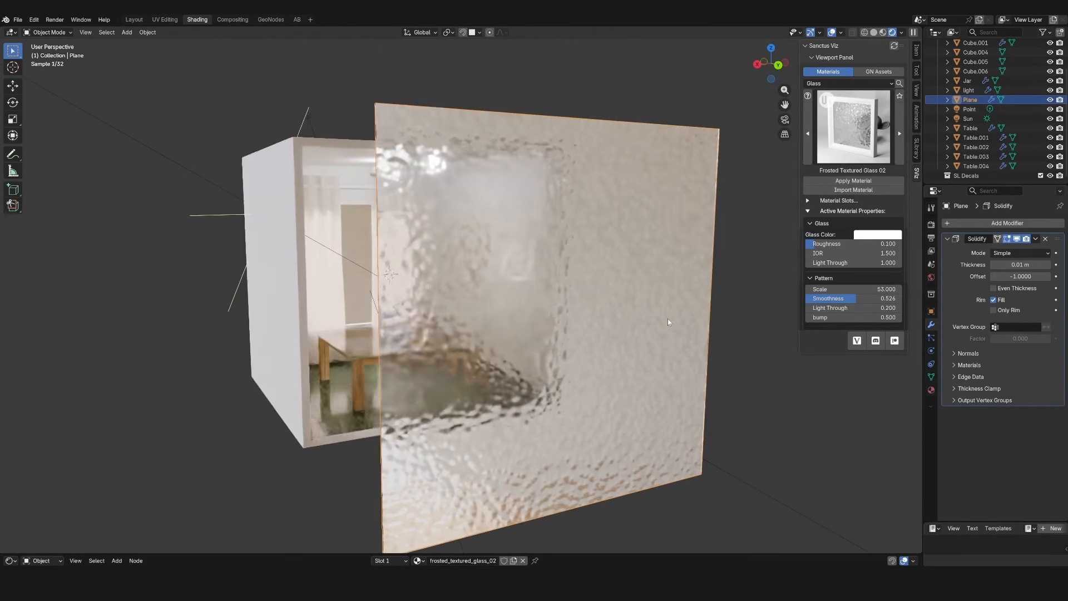
{"action": "left_click", "coordinate": [842, 127]}
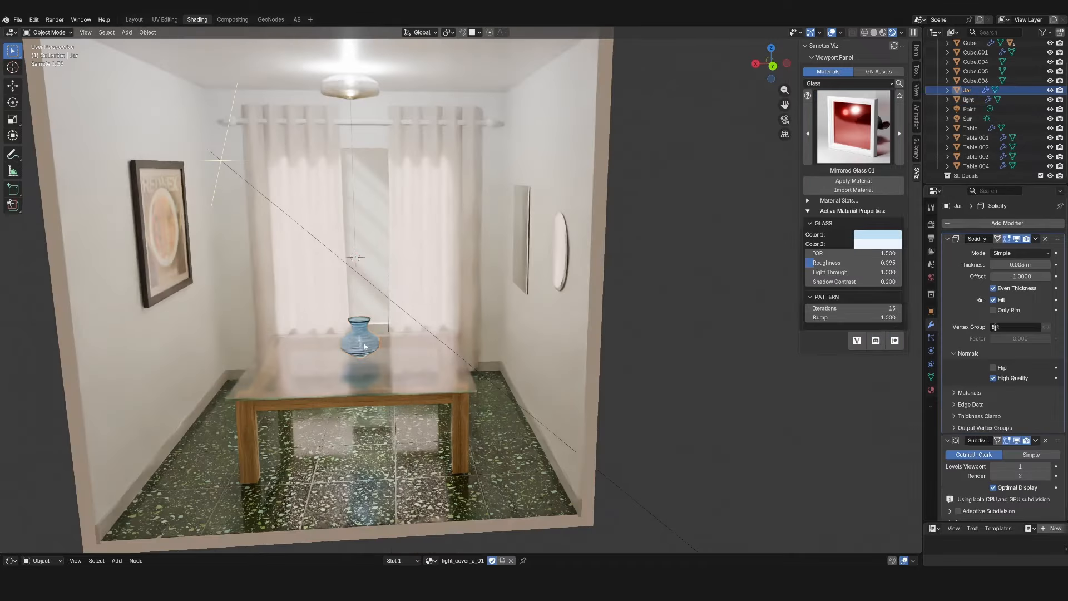
- Apply a Vase Glass A material that blends from orange to teal to the jar on the table
{"action": "key", "text": "KP_Decimal"}
{"action": "scroll", "coordinate": [522, 341], "scroll_direction": "down", "scroll_amount": 2}
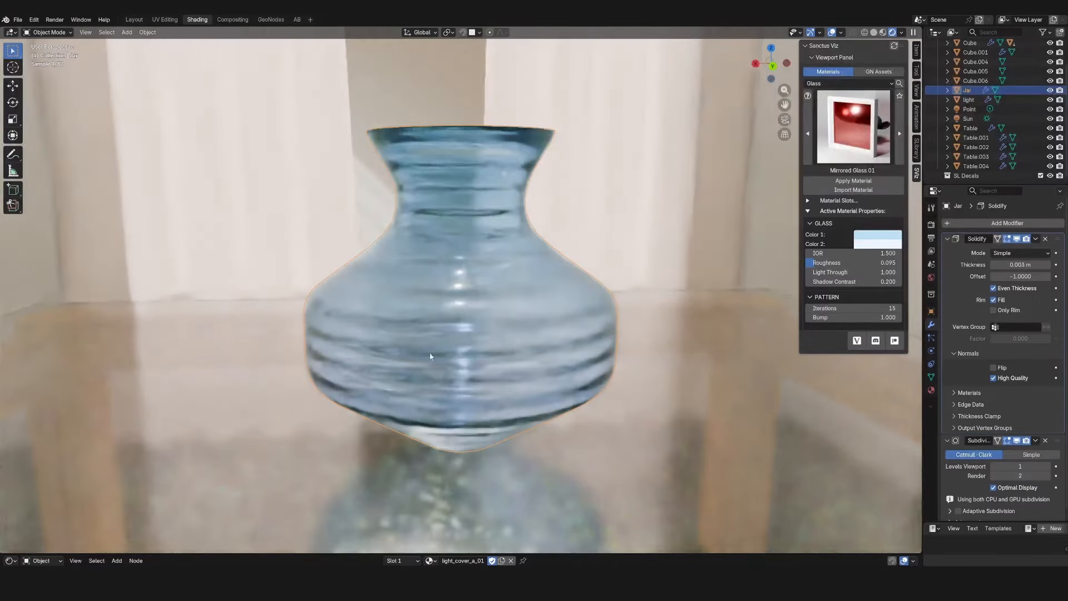
{"action": "scroll", "coordinate": [521, 341], "scroll_direction": "down", "scroll_amount": 2}
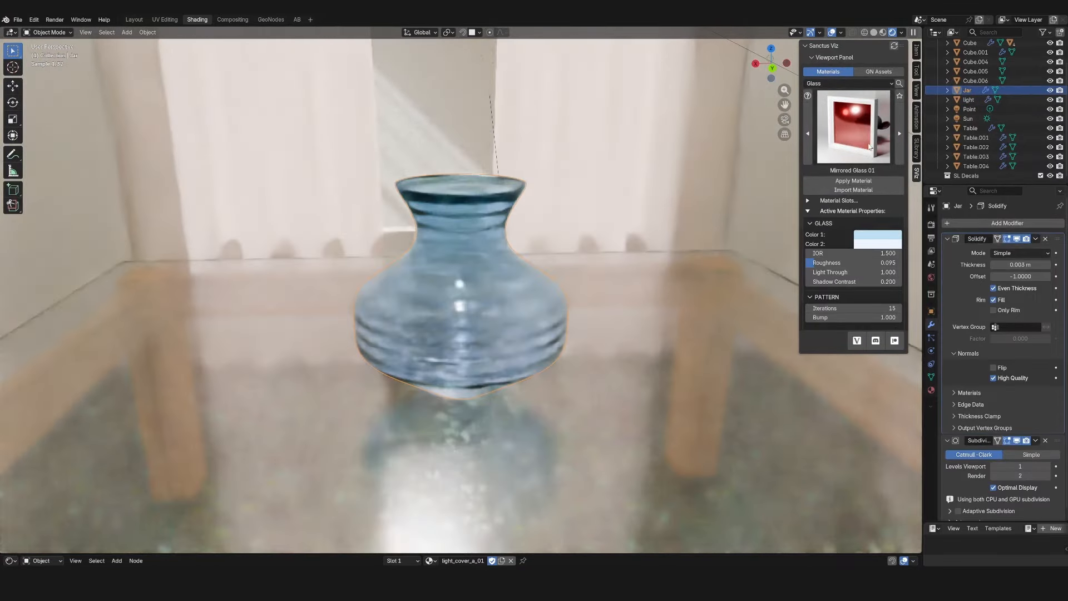
{"action": "left_click", "coordinate": [869, 147]}
{"action": "left_click", "coordinate": [679, 421]}
{"action": "left_click", "coordinate": [852, 180]}
- Switch the jar's glass to the Vase Glass B 02 material
{"action": "left_click", "coordinate": [855, 135]}
{"action": "left_click", "coordinate": [536, 480]}
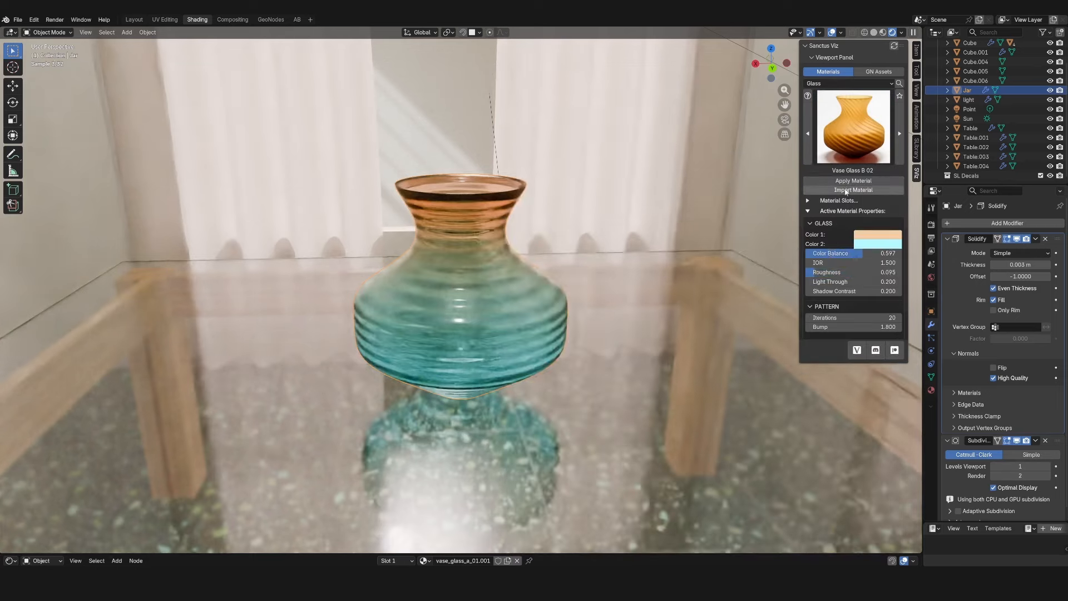
{"action": "left_click", "coordinate": [845, 189]}
{"action": "left_click", "coordinate": [853, 131]}
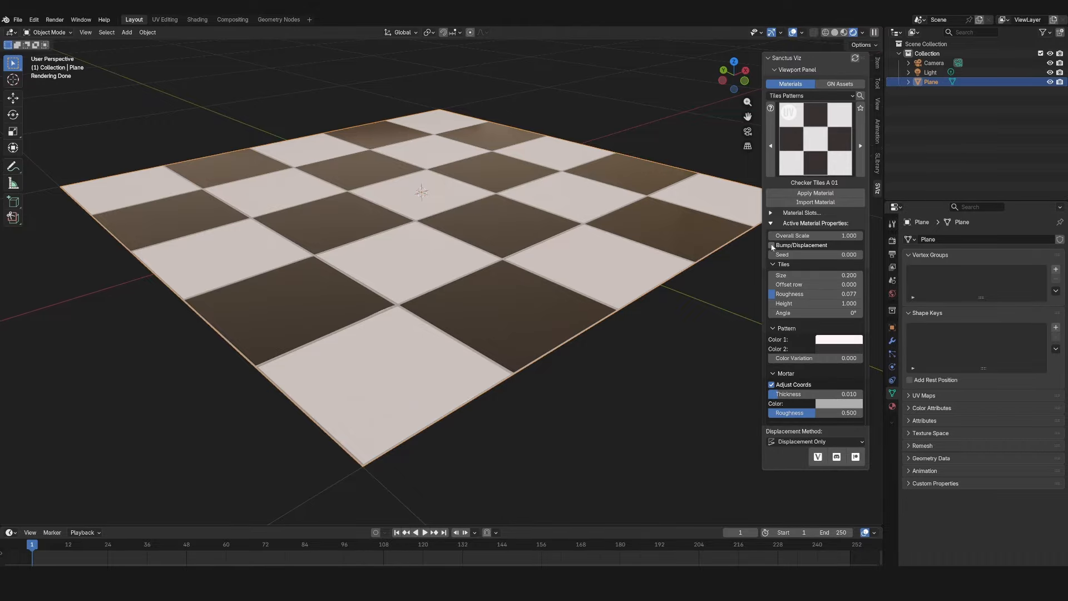
- Add a Subdivision Surface modifier to the checker-tiled plane with Adaptive Subdivision enabled and the type set to Simple
{"action": "middle_click_drag", "start_coordinate": [667, 298], "coordinate": [681, 296]}
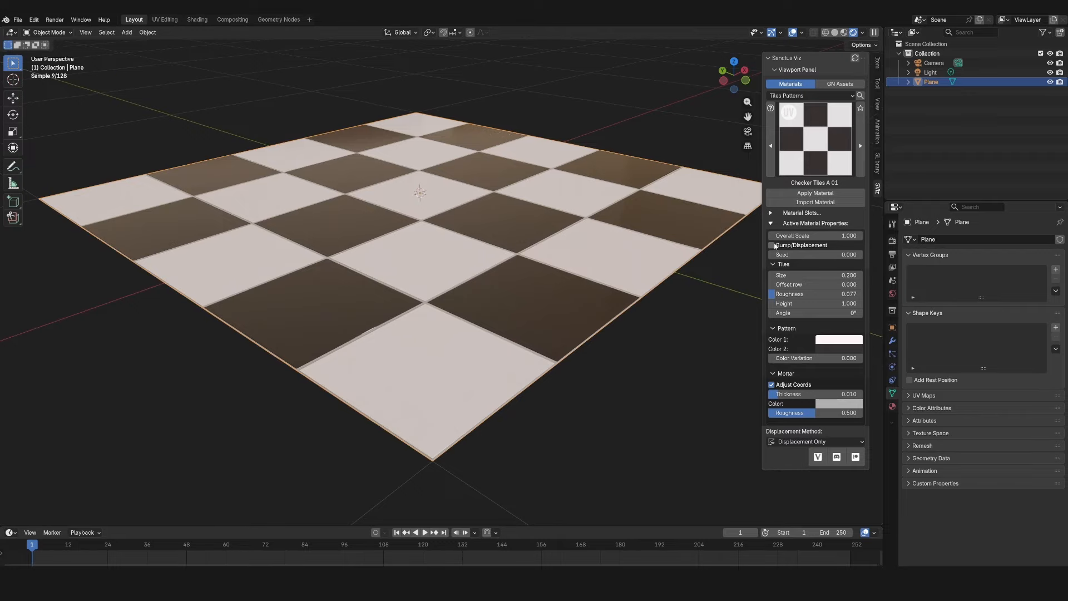
{"action": "scroll", "coordinate": [661, 276], "scroll_direction": "down", "scroll_amount": 1}
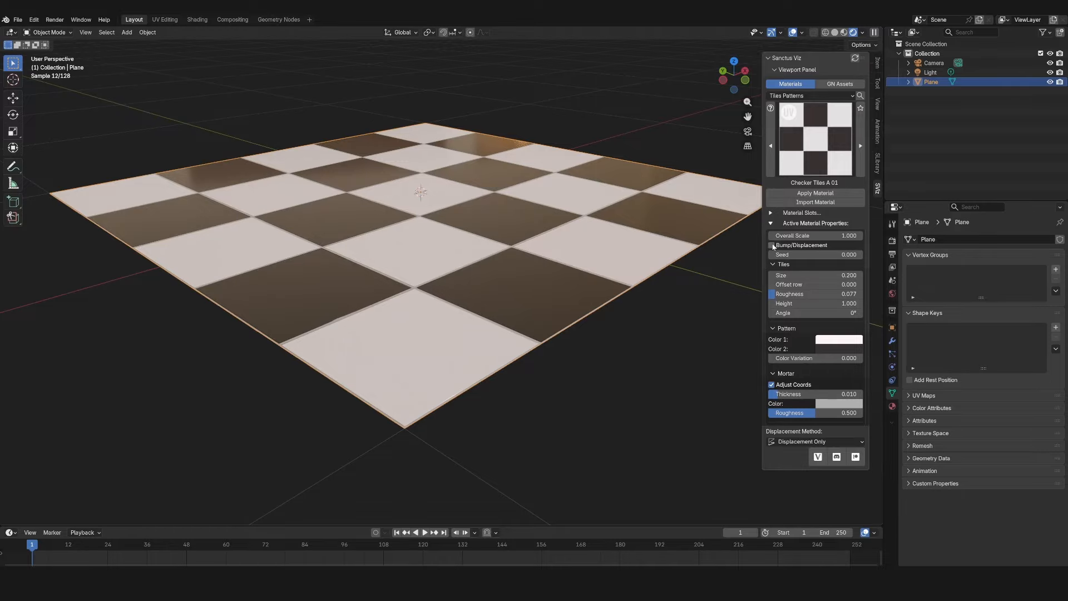
{"action": "left_click", "coordinate": [892, 341]}
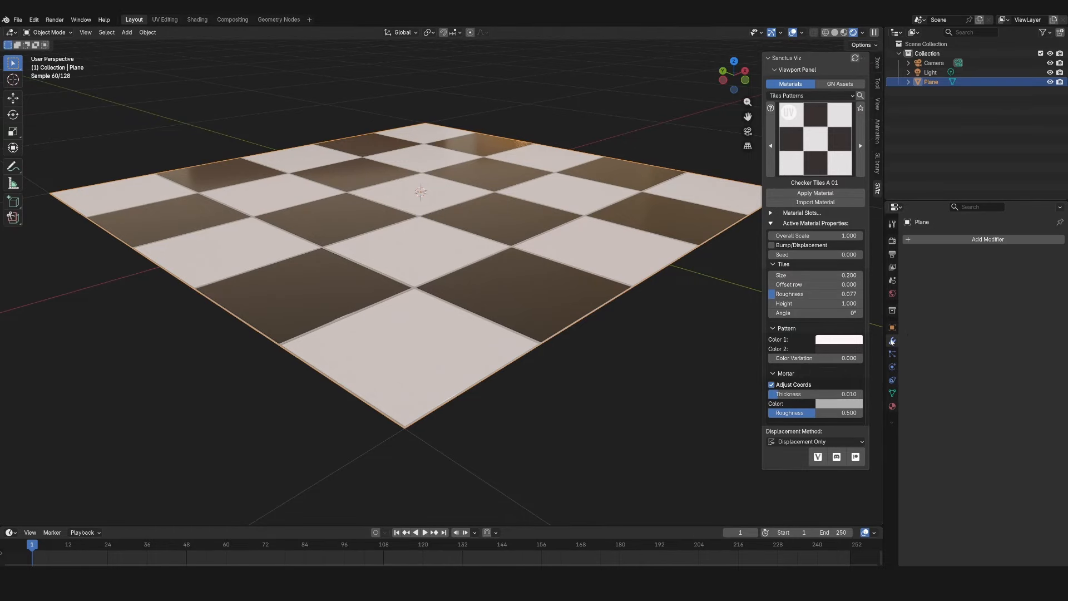
{"action": "left_click", "coordinate": [939, 239]}
{"action": "mouse_move", "coordinate": [939, 245]}
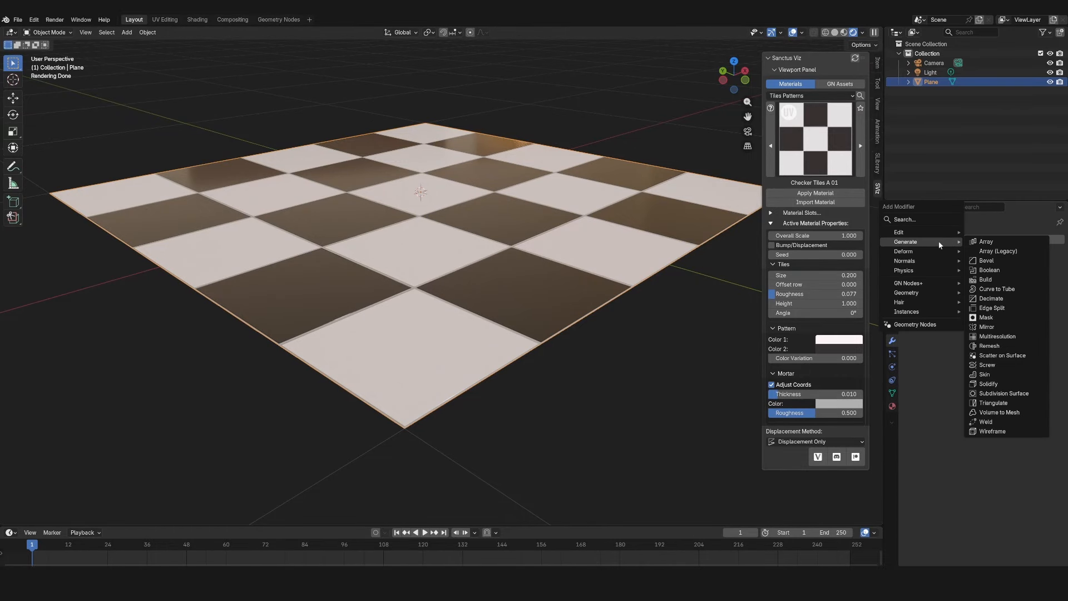
{"action": "left_click", "coordinate": [1003, 393]}
{"action": "left_click", "coordinate": [922, 326]}
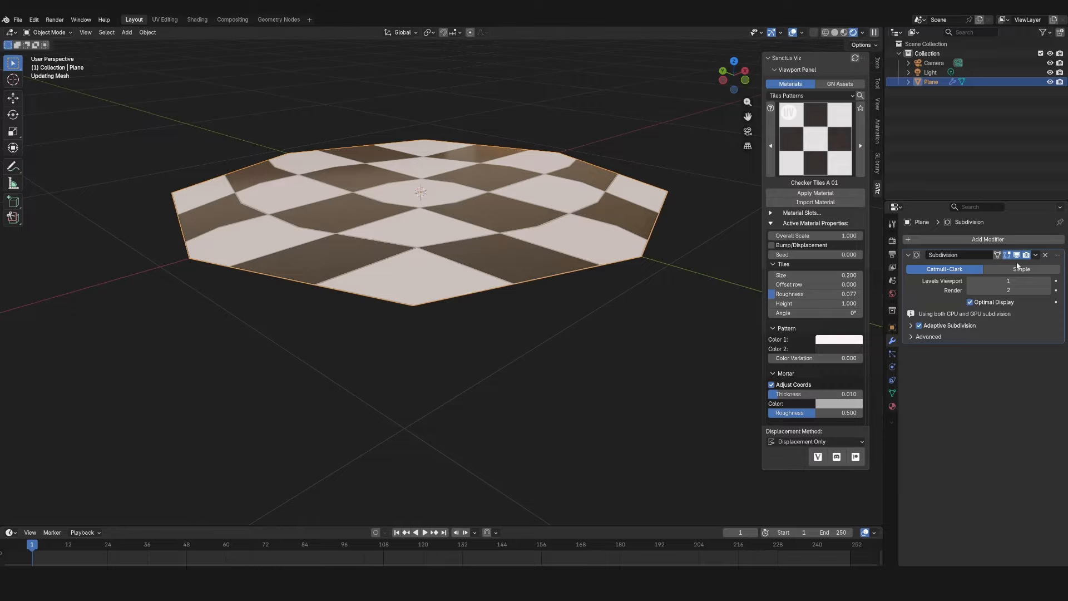
{"action": "left_click", "coordinate": [1026, 271]}
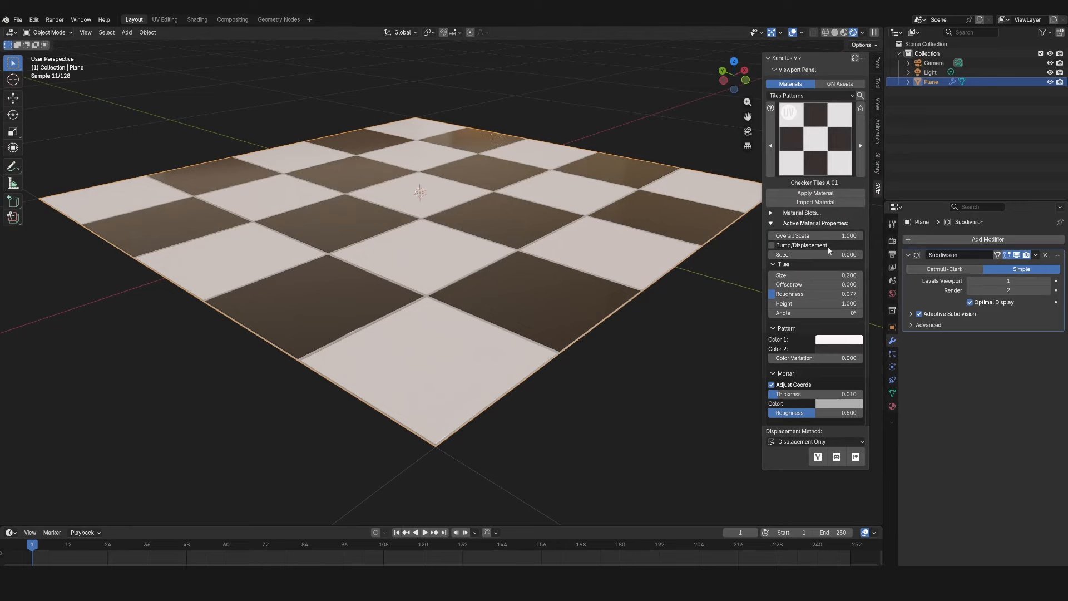
- Enable Bump/Displacement on the checker tiles material, set the tile height to 15, and inspect the raised tiles
{"action": "left_click", "coordinate": [772, 245]}
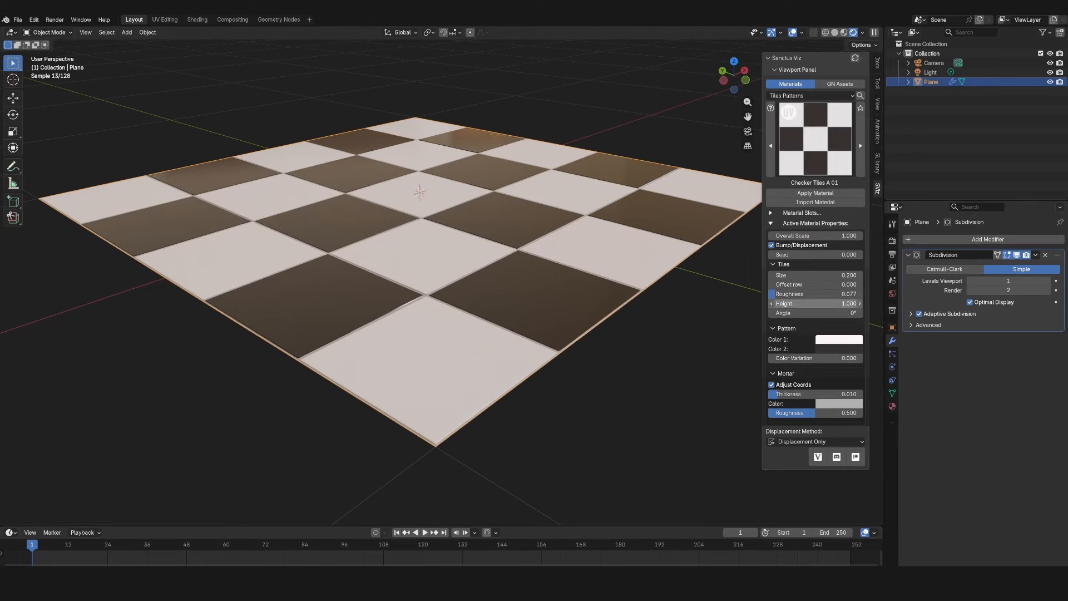
{"action": "left_click", "coordinate": [789, 304]}
{"action": "type", "text": "15"}
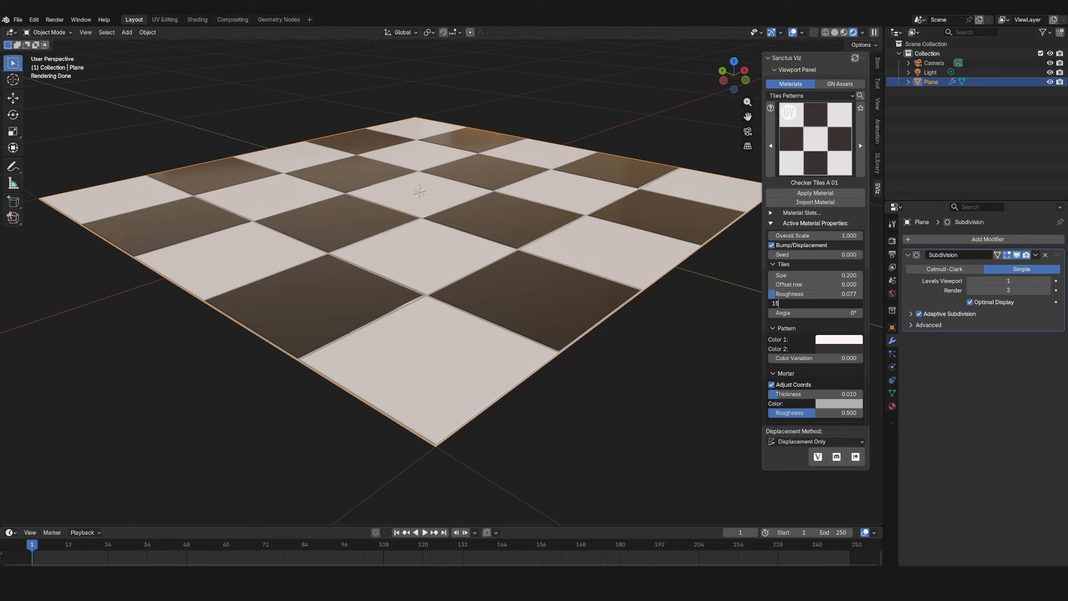
{"action": "key", "text": "Return"}
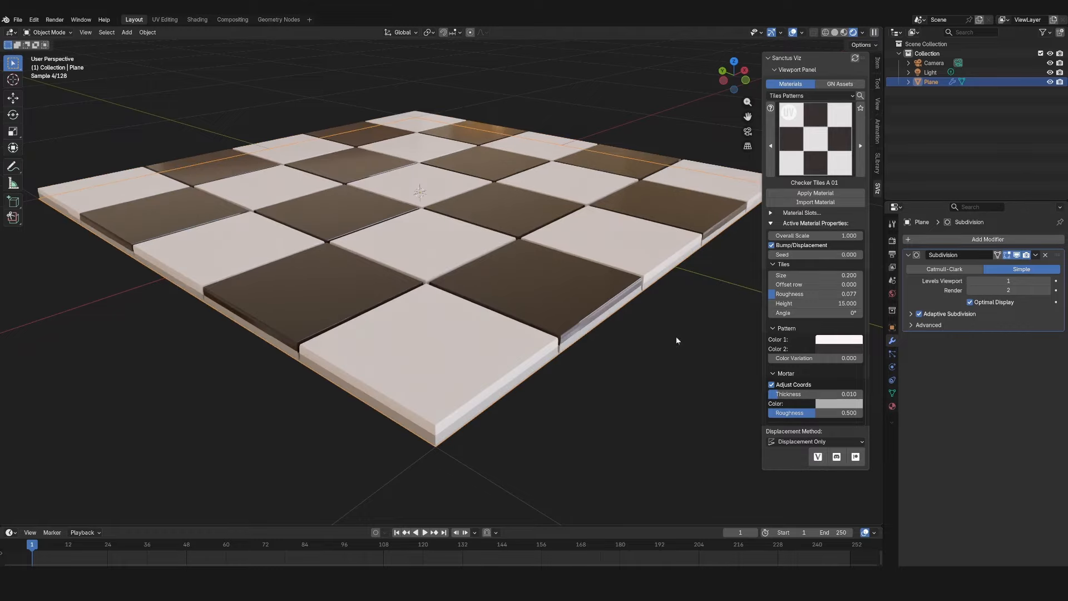
{"action": "middle_click_drag", "start_coordinate": [676, 336], "coordinate": [578, 340]}
{"action": "scroll", "coordinate": [471, 303], "scroll_direction": "up", "scroll_amount": 2}
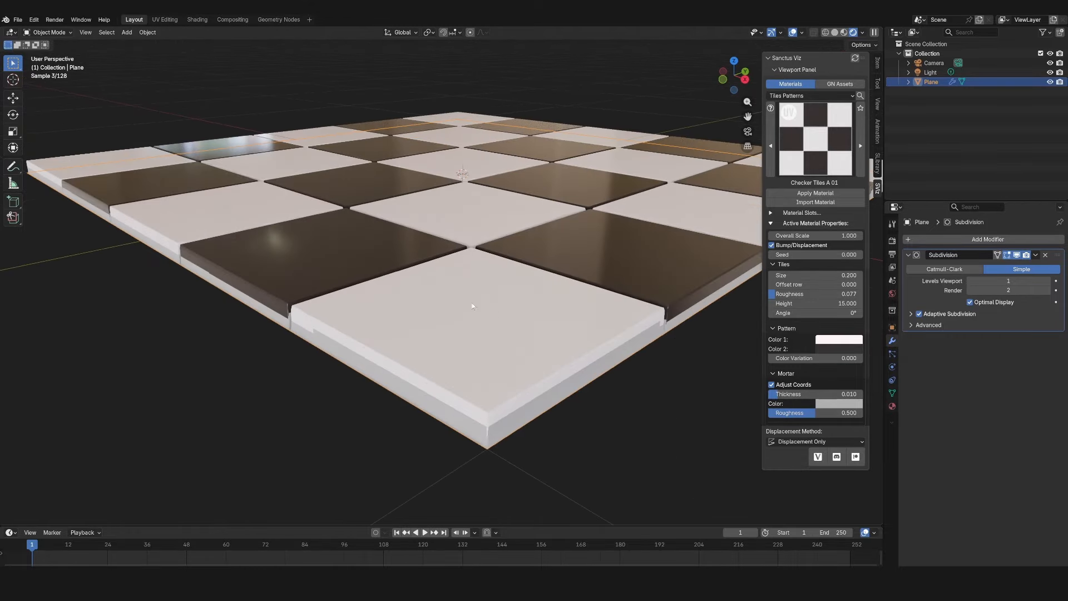
{"action": "scroll", "coordinate": [423, 215], "scroll_direction": "down", "scroll_amount": 3}
{"action": "middle_click_drag", "start_coordinate": [423, 215], "coordinate": [542, 213]}
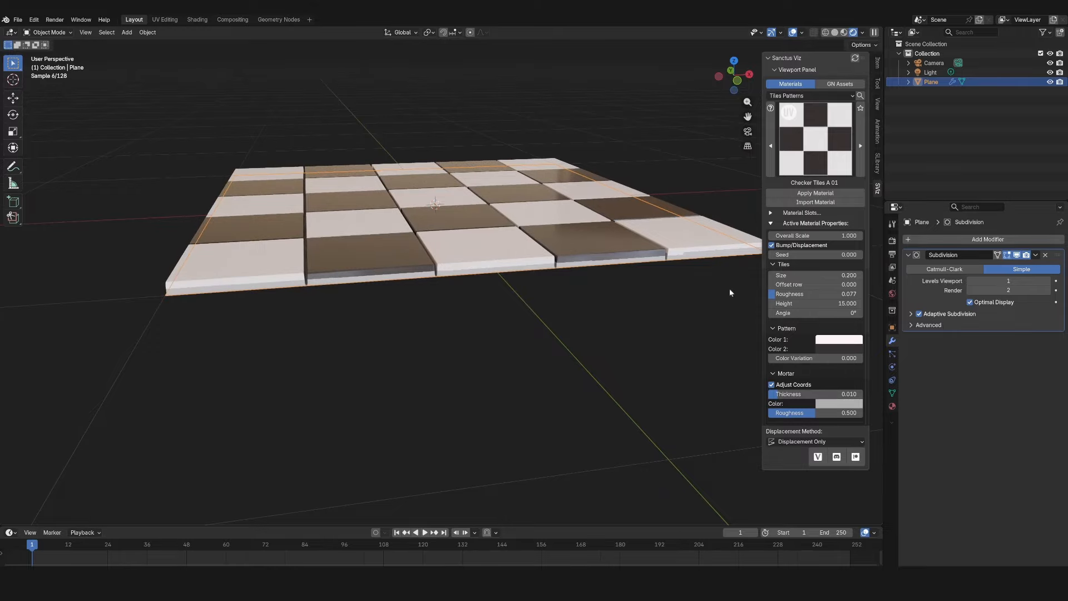
- Turn off Bump/Displacement on the checker tiles and examine the mortar joints up close
{"action": "left_click", "coordinate": [772, 245]}
{"action": "middle_click_drag", "start_coordinate": [494, 296], "coordinate": [522, 293]}
{"action": "scroll", "coordinate": [522, 294], "scroll_direction": "up", "scroll_amount": 3}
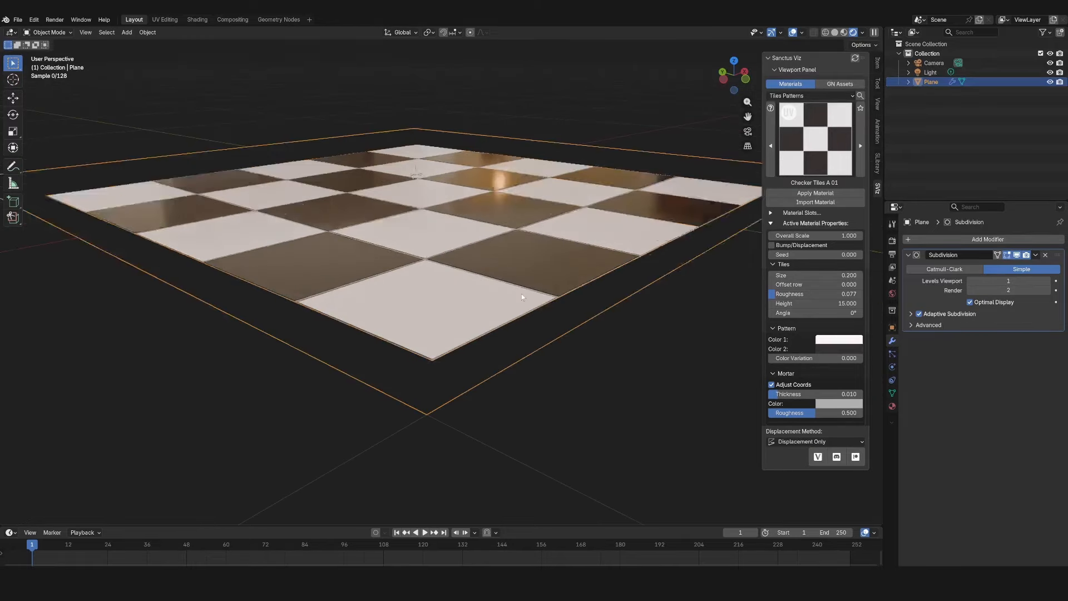
{"action": "scroll", "coordinate": [521, 294], "scroll_direction": "up", "scroll_amount": 5}
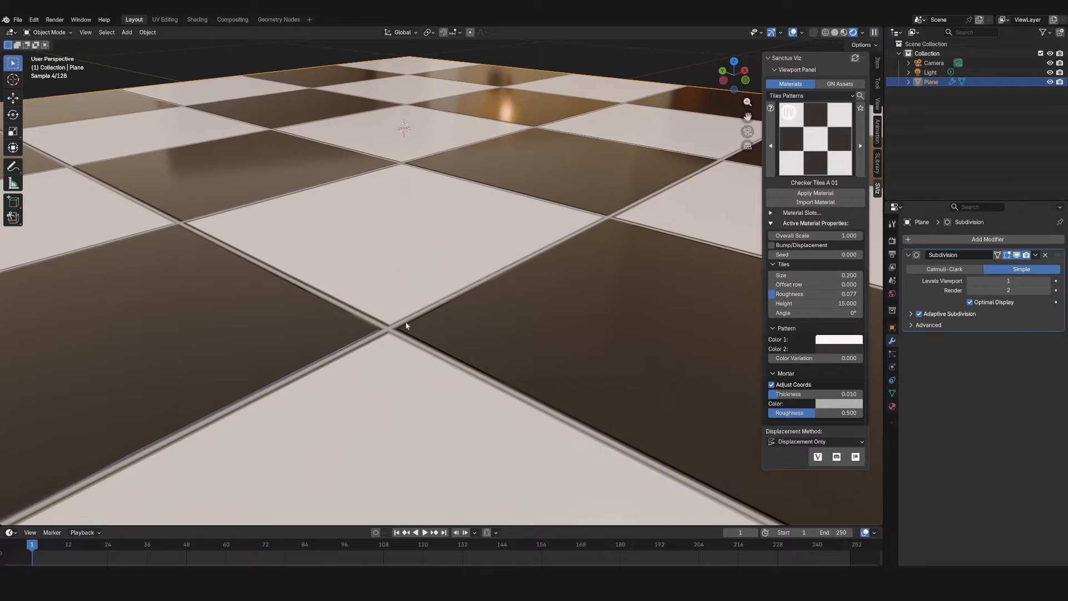
{"action": "scroll", "coordinate": [406, 325], "scroll_direction": "down", "scroll_amount": 10}
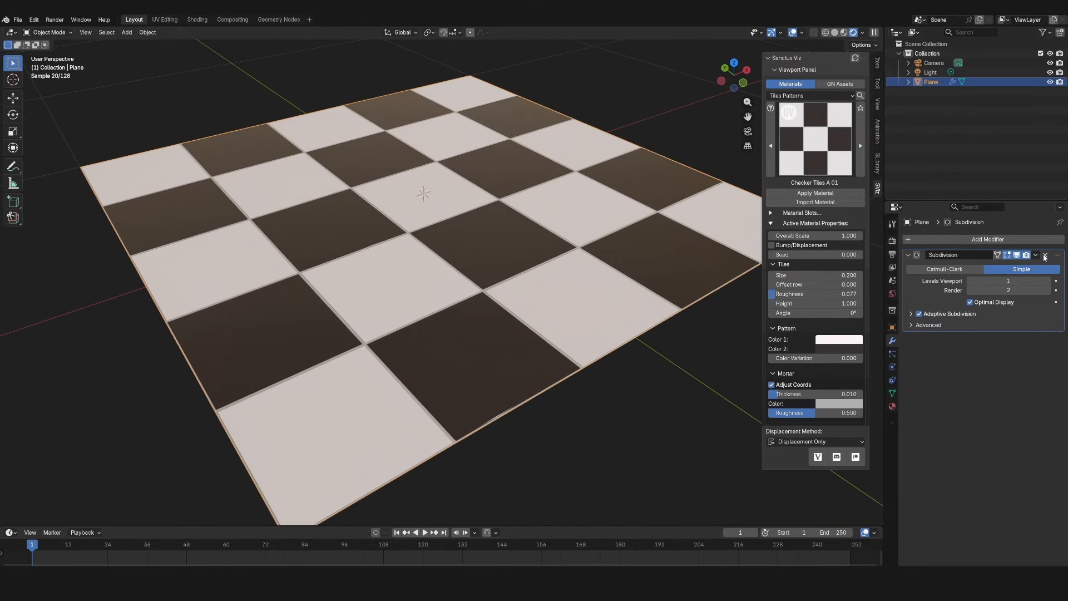
- Remove the Subdivision modifier from the plane and look over the tiled surface
{"action": "left_click", "coordinate": [1045, 256]}
{"action": "middle_click_drag", "start_coordinate": [530, 371], "coordinate": [638, 322]}
{"action": "scroll", "coordinate": [563, 356], "scroll_direction": "down", "scroll_amount": 6}
{"action": "scroll", "coordinate": [490, 384], "scroll_direction": "up", "scroll_amount": 8}
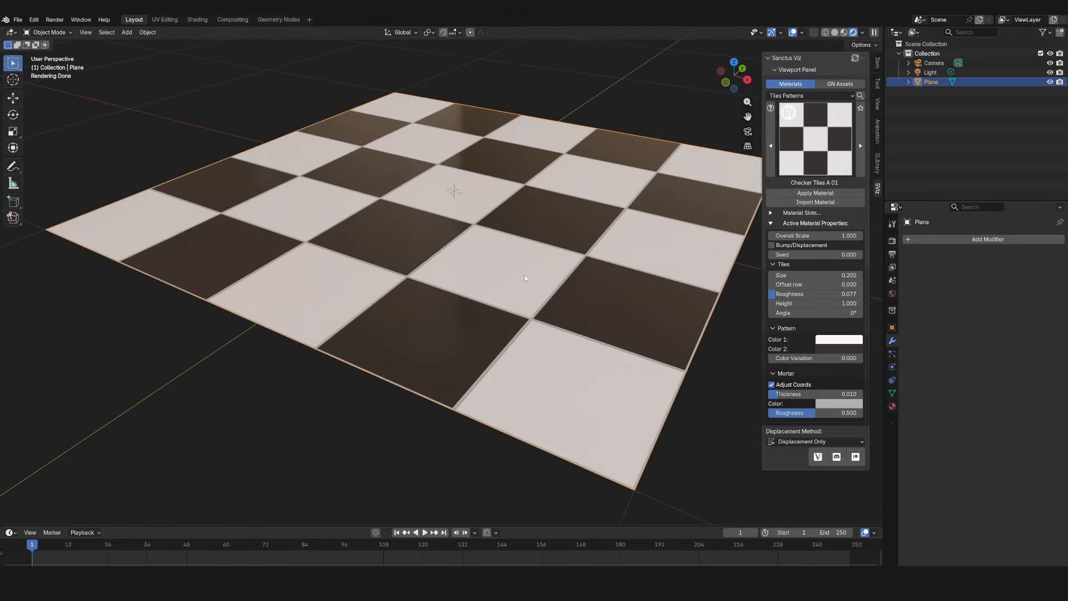
- Apply the Frame Flower Tiles B 02 material to the plane and review its frame, flower and mortar settings
{"action": "left_click", "coordinate": [815, 139]}
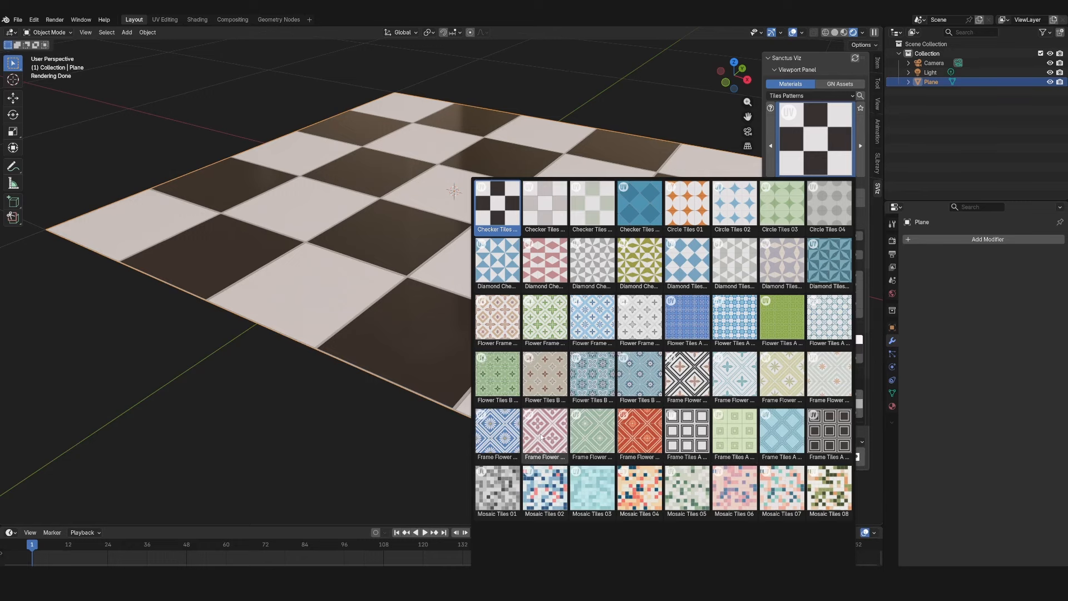
{"action": "left_click", "coordinate": [550, 433]}
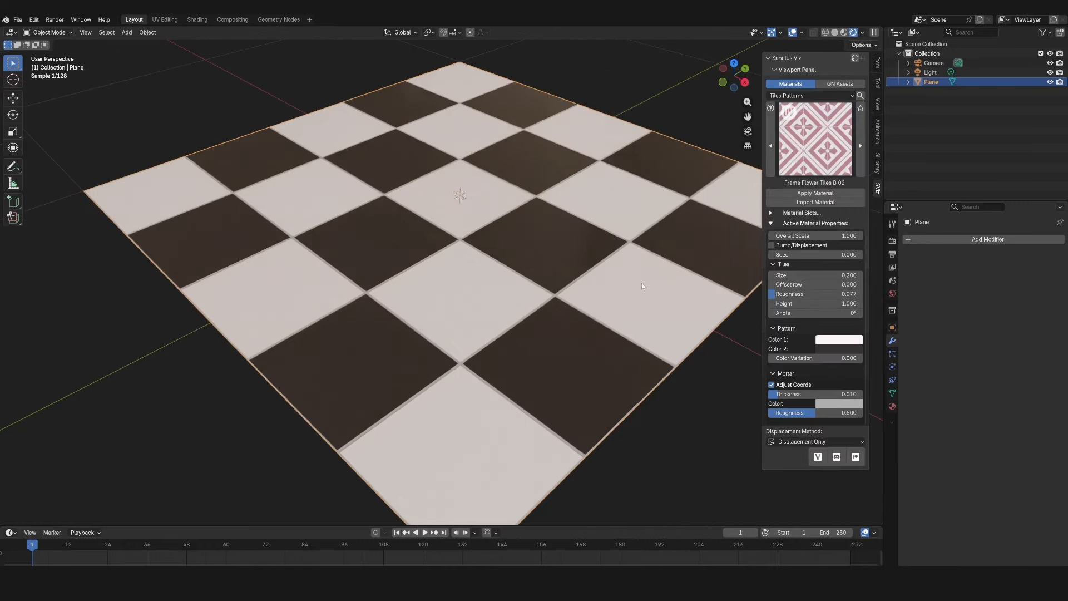
{"action": "left_click", "coordinate": [815, 193]}
{"action": "middle_click_drag", "start_coordinate": [590, 314], "coordinate": [542, 321]}
{"action": "scroll", "coordinate": [578, 334], "scroll_direction": "down", "scroll_amount": 3}
{"action": "scroll", "coordinate": [513, 318], "scroll_direction": "up", "scroll_amount": 3}
{"action": "scroll", "coordinate": [513, 318], "scroll_direction": "down", "scroll_amount": 3}
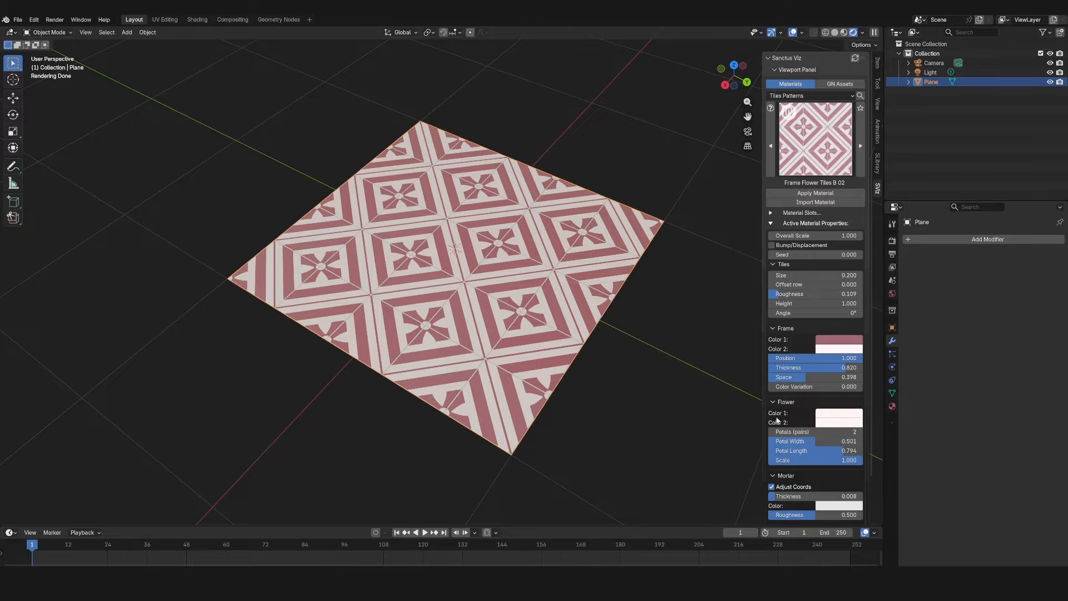
{"action": "scroll", "coordinate": [777, 421], "scroll_direction": "down", "scroll_amount": 3}
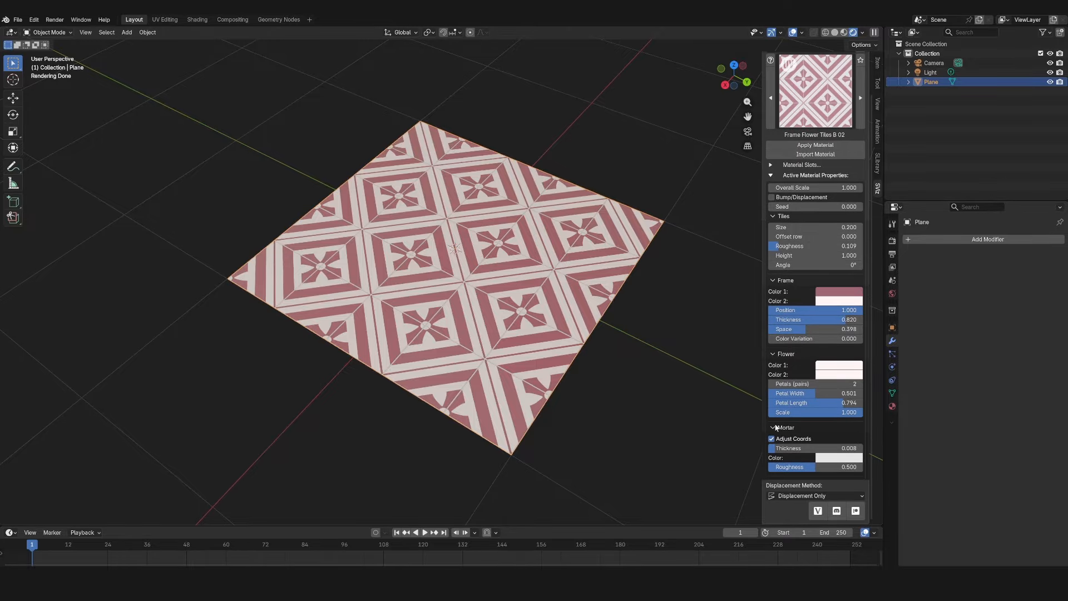
- Set the frame position to 0.663 and thickness to 0.506, and the flower to 4 petal pairs, width 0.222 and length 0.436
{"action": "middle_click_drag", "start_coordinate": [745, 278], "coordinate": [734, 285]}
{"action": "mouse_move", "coordinate": [823, 311]}
{"action": "left_mouse_down"}
{"action": "mouse_move", "coordinate": [791, 311]}
{"action": "mouse_move", "coordinate": [815, 320]}
{"action": "left_mouse_up"}
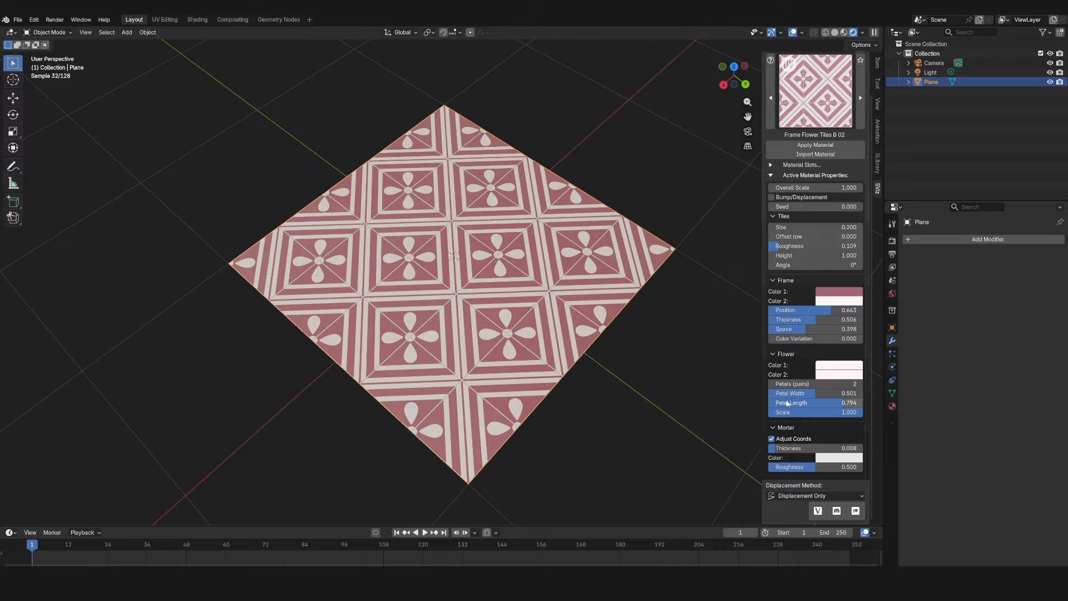
{"action": "mouse_move", "coordinate": [805, 383]}
{"action": "left_mouse_down"}
{"action": "mouse_move", "coordinate": [834, 383]}
{"action": "mouse_move", "coordinate": [823, 384]}
{"action": "mouse_move", "coordinate": [829, 402]}
{"action": "mouse_move", "coordinate": [795, 394]}
{"action": "left_mouse_up"}
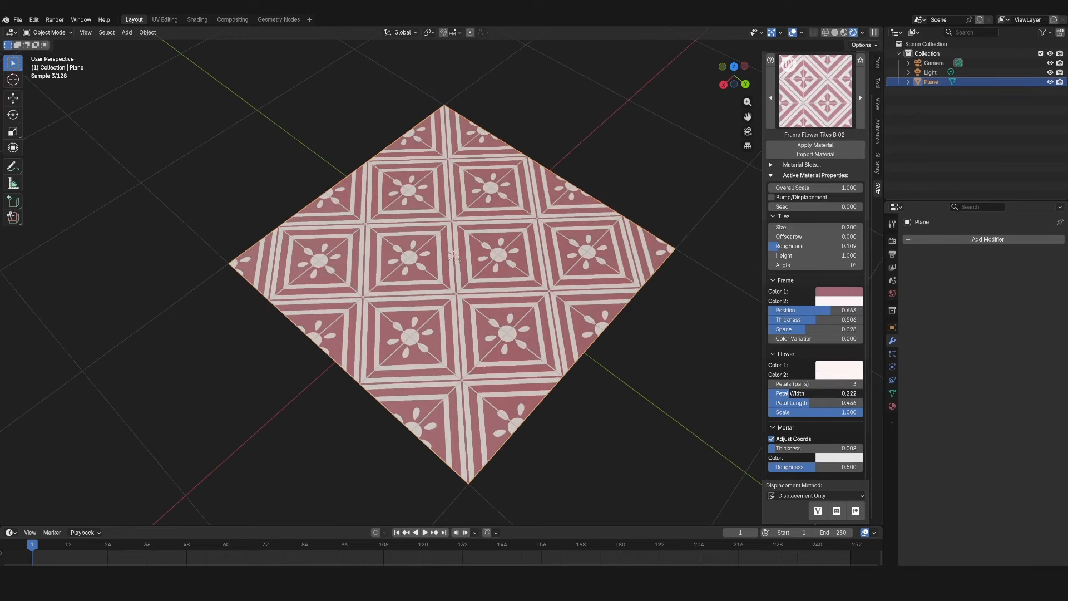
{"action": "left_click", "coordinate": [859, 383]}
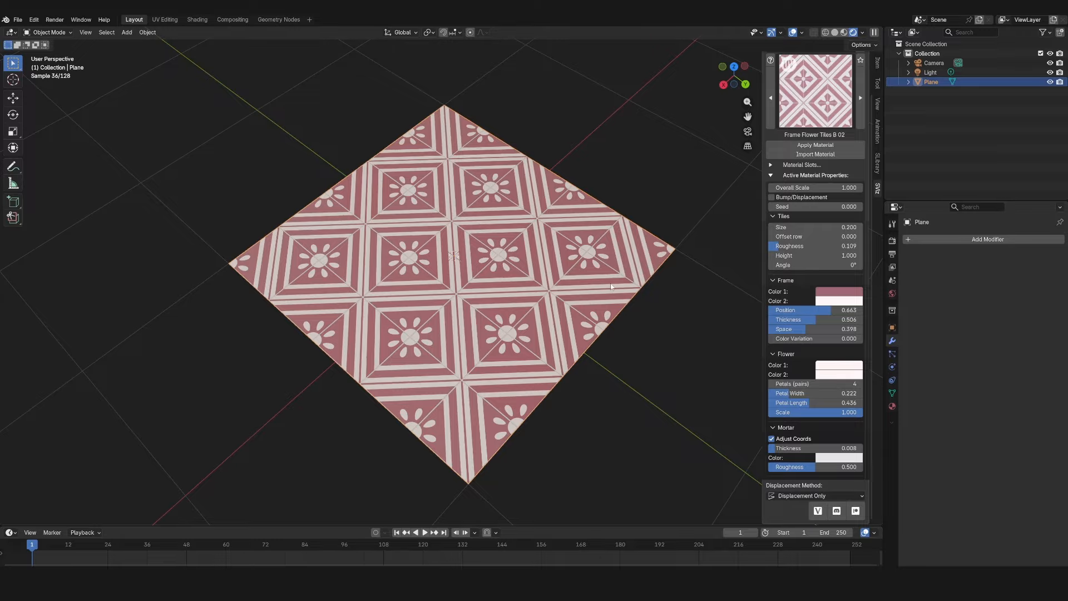
- Change the tile frame's Color 1 to blue #4B6F9D
{"action": "left_click", "coordinate": [829, 292]}
{"action": "left_click_drag", "start_coordinate": [857, 235], "coordinate": [825, 235]}
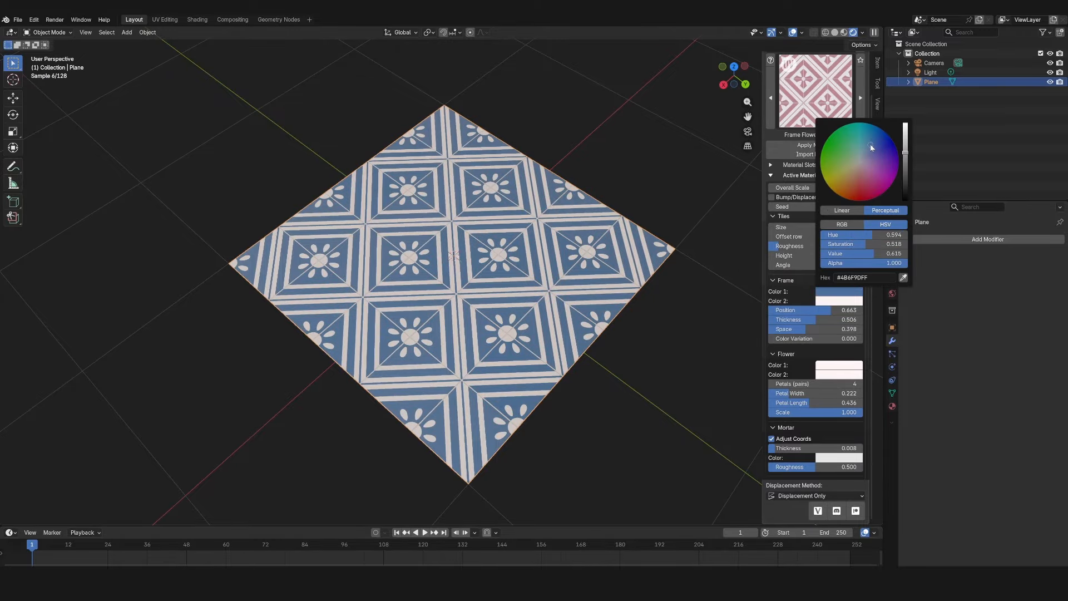
{"action": "middle_click_drag", "start_coordinate": [642, 389], "coordinate": [442, 343]}
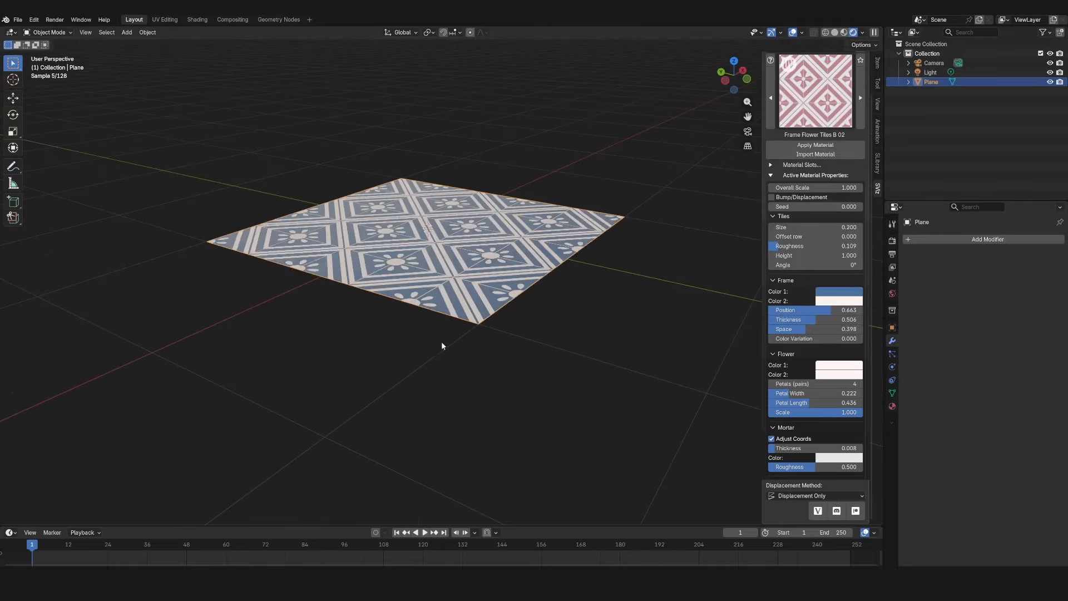
- Replace the plane's material with Prism Tiles 01
{"action": "middle_click_drag", "start_coordinate": [558, 350], "coordinate": [590, 384]}
{"action": "left_click", "coordinate": [815, 94]}
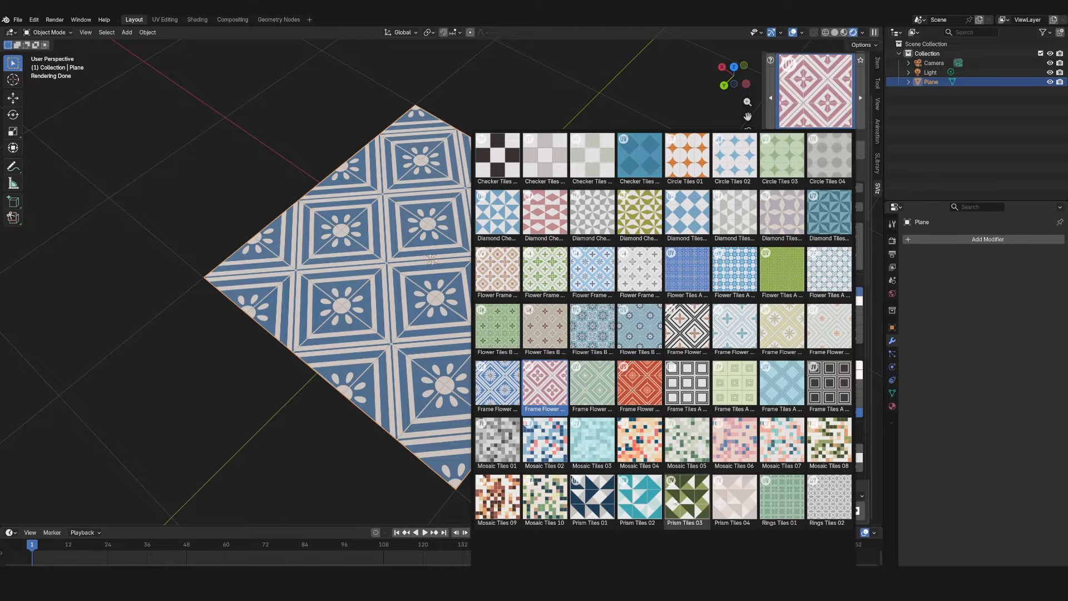
{"action": "left_click", "coordinate": [607, 498]}
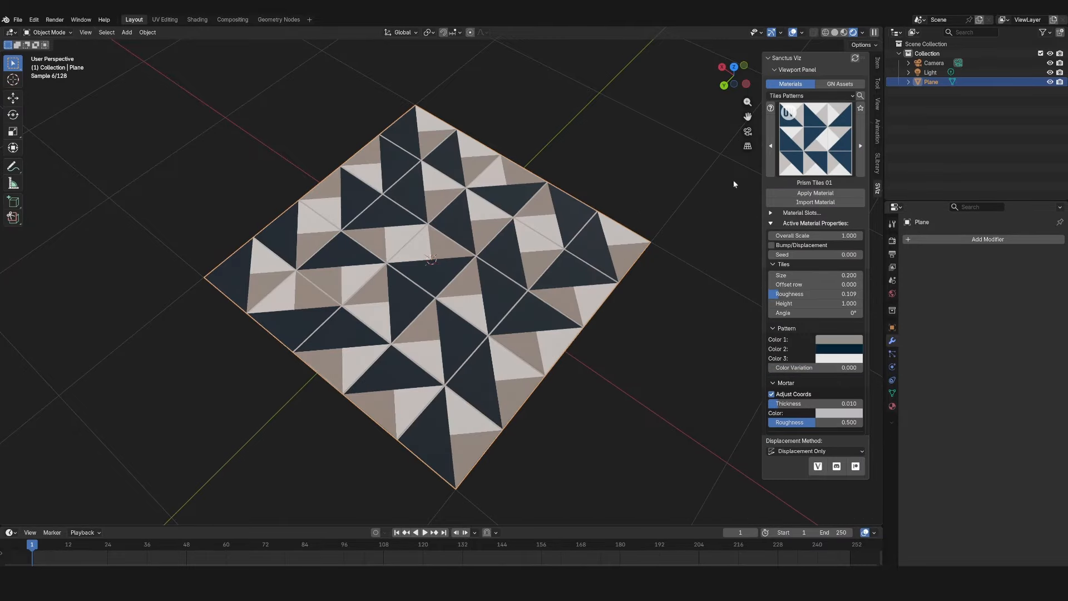
- Browse further through the tile patterns and apply the brown and beige concentric-diamond tile material to the plane
{"action": "left_click", "coordinate": [829, 149]}
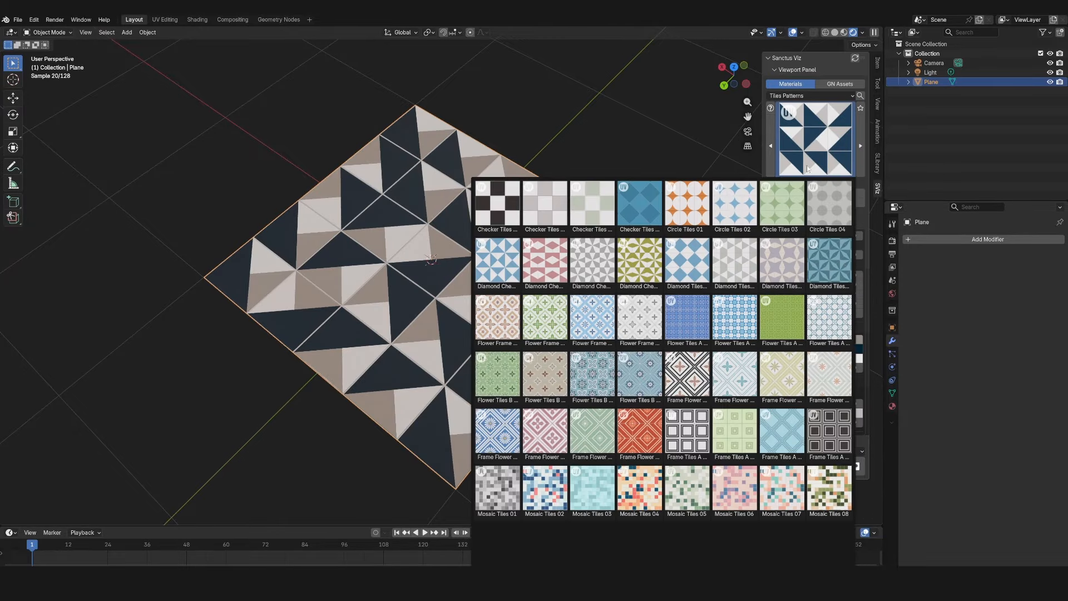
{"action": "left_click", "coordinate": [862, 139]}
{"action": "left_click", "coordinate": [863, 139]}
{"action": "left_click", "coordinate": [863, 139]}
{"action": "left_click", "coordinate": [823, 192]}
{"action": "left_click", "coordinate": [862, 146]}
{"action": "left_click", "coordinate": [862, 146]}
{"action": "left_click", "coordinate": [840, 191]}
- Continue through the tile patterns and apply the Starlight Overlap Tiles 01 material to the plane
{"action": "left_click", "coordinate": [862, 150]}
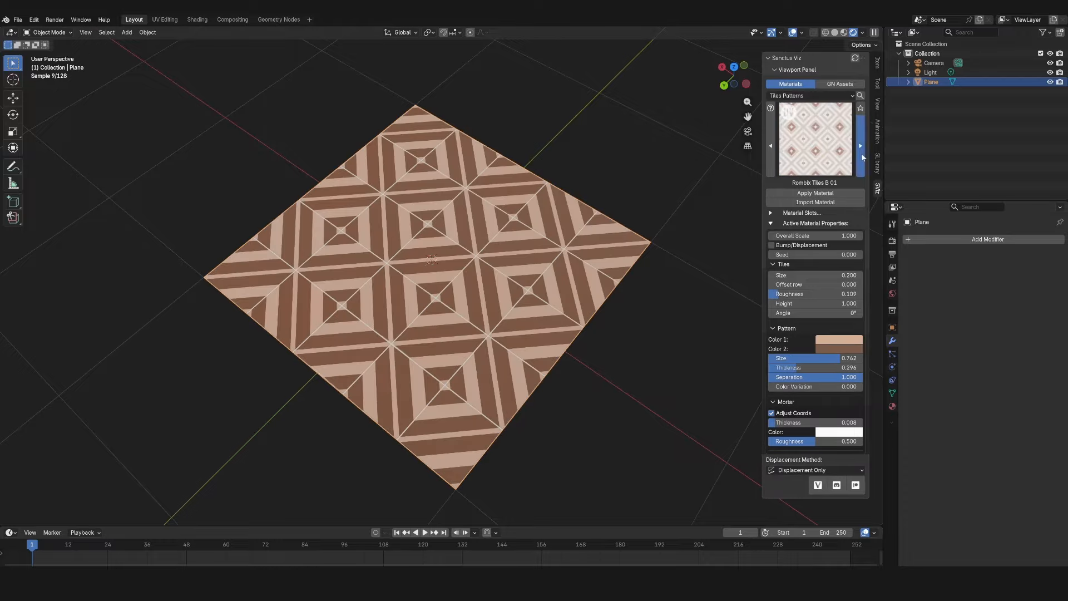
{"action": "left_click", "coordinate": [861, 150]}
{"action": "left_click", "coordinate": [862, 150]}
{"action": "left_click", "coordinate": [862, 146]}
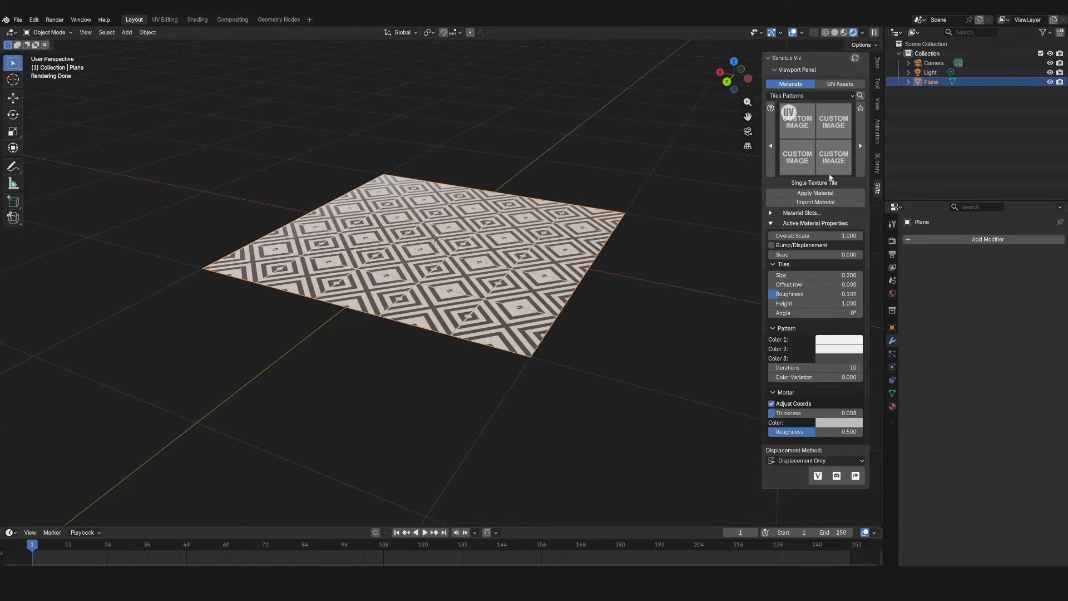
{"action": "left_click", "coordinate": [862, 146]}
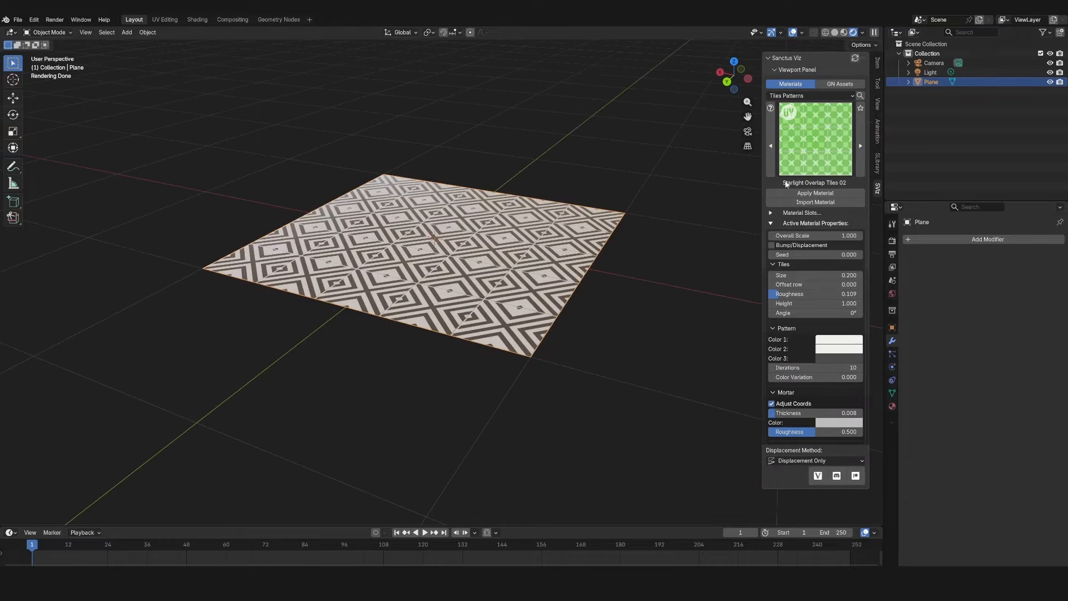
{"action": "left_click", "coordinate": [770, 146]}
{"action": "left_click", "coordinate": [780, 193]}
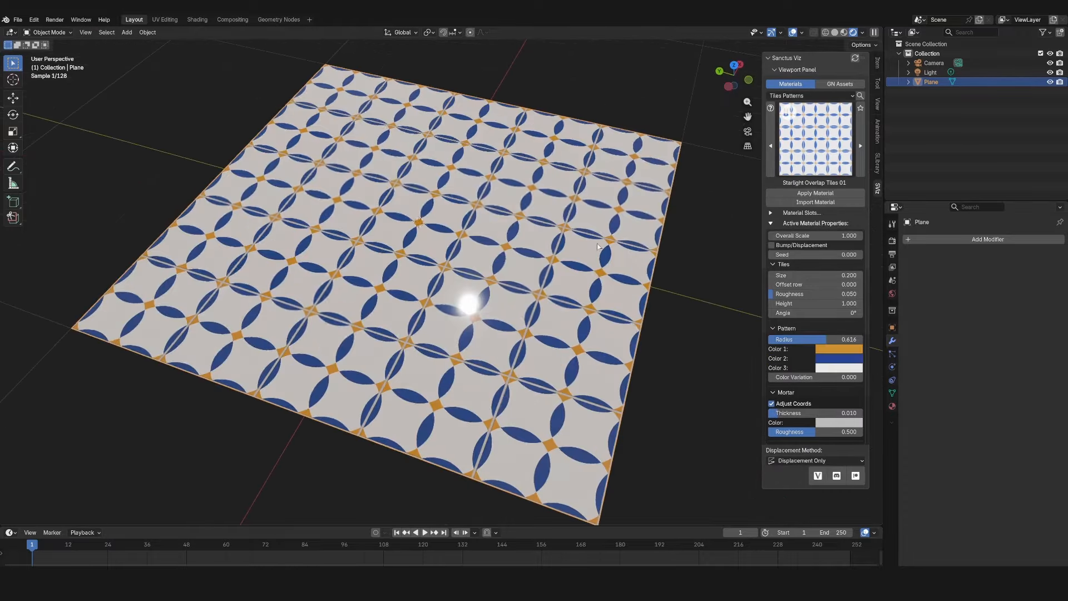
- Browse the neighbouring Starlight Overlap tile patterns and apply the green overlapping-circles tile material to the plane
{"action": "left_click", "coordinate": [815, 139]}
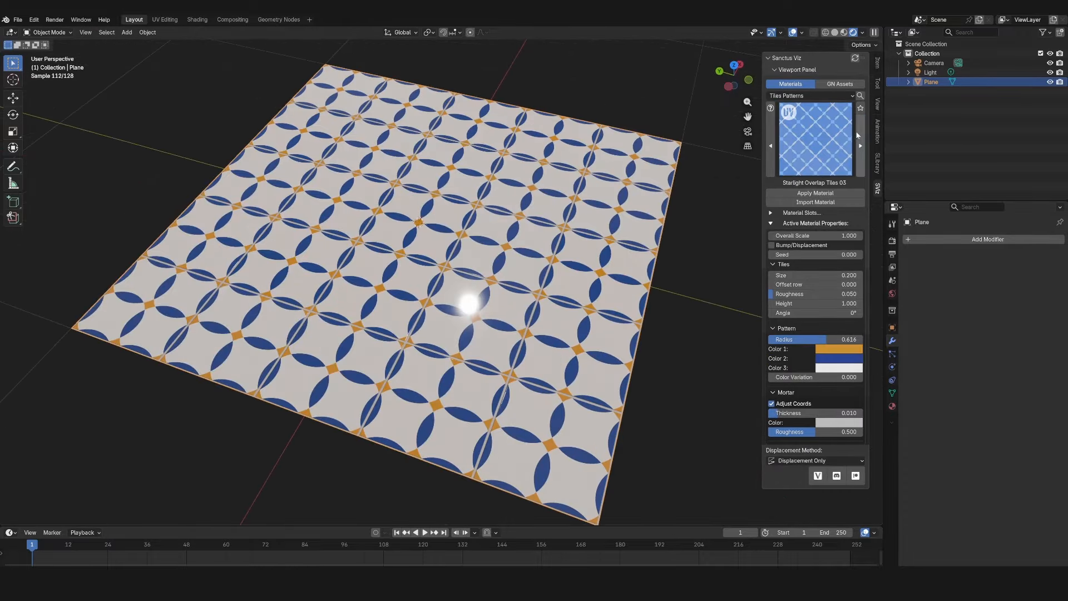
{"action": "left_click", "coordinate": [770, 146]}
{"action": "left_click", "coordinate": [771, 146]}
{"action": "left_click", "coordinate": [818, 193]}
{"action": "middle_click_drag", "start_coordinate": [677, 264], "coordinate": [636, 264]}
{"action": "scroll", "coordinate": [635, 263], "scroll_direction": "up", "scroll_amount": 3}
- Choose Single Texture Tile from the tile patterns collection and apply it to the plane
{"action": "left_click", "coordinate": [816, 143]}
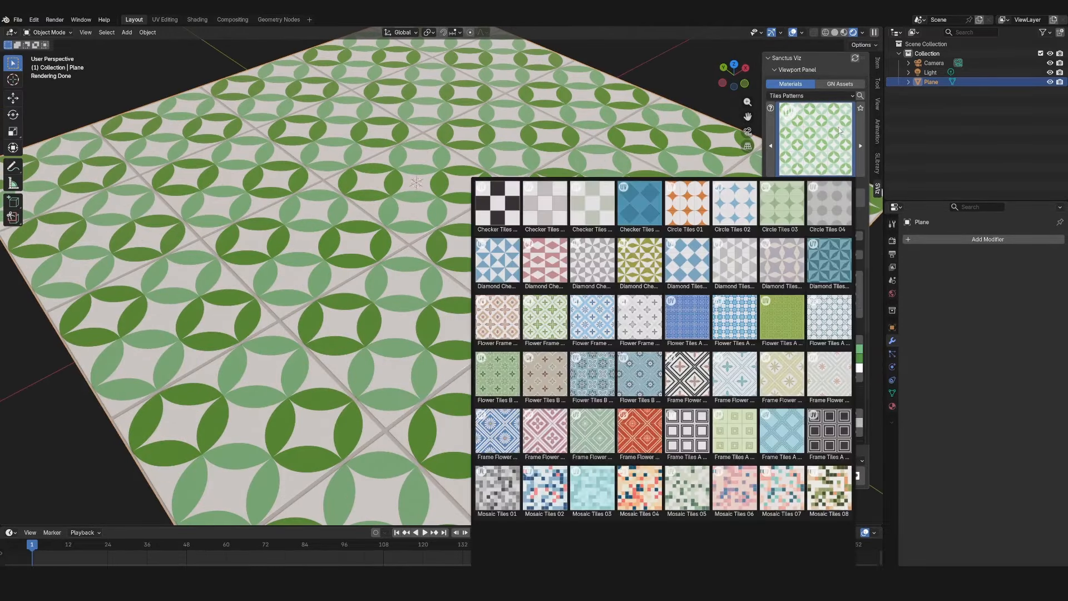
{"action": "scroll", "coordinate": [802, 453], "scroll_direction": "down", "scroll_amount": 6}
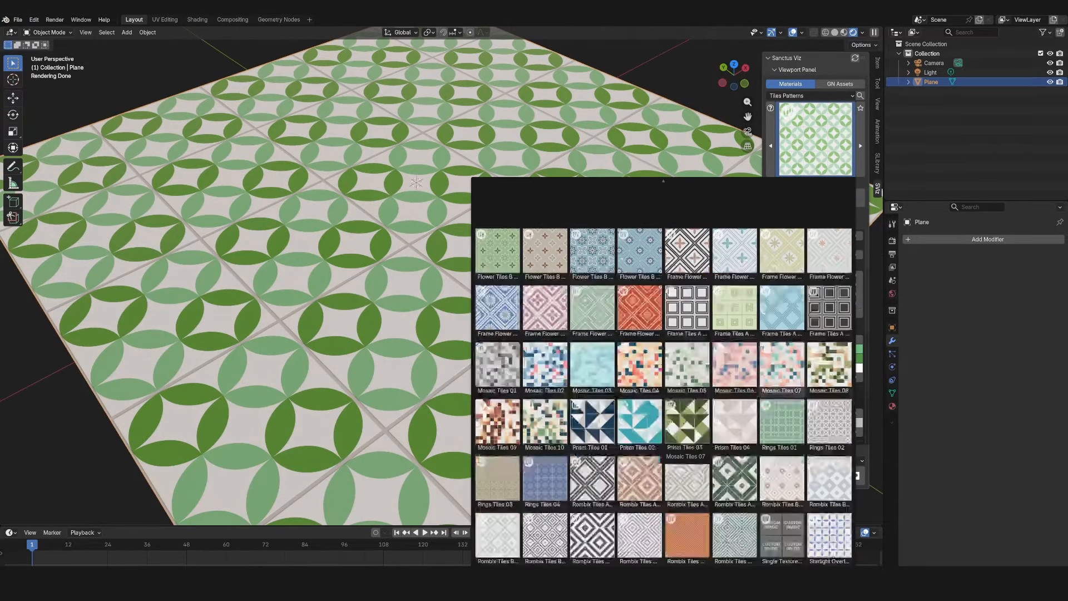
{"action": "scroll", "coordinate": [779, 465], "scroll_direction": "down", "scroll_amount": 2}
{"action": "left_click", "coordinate": [781, 466]}
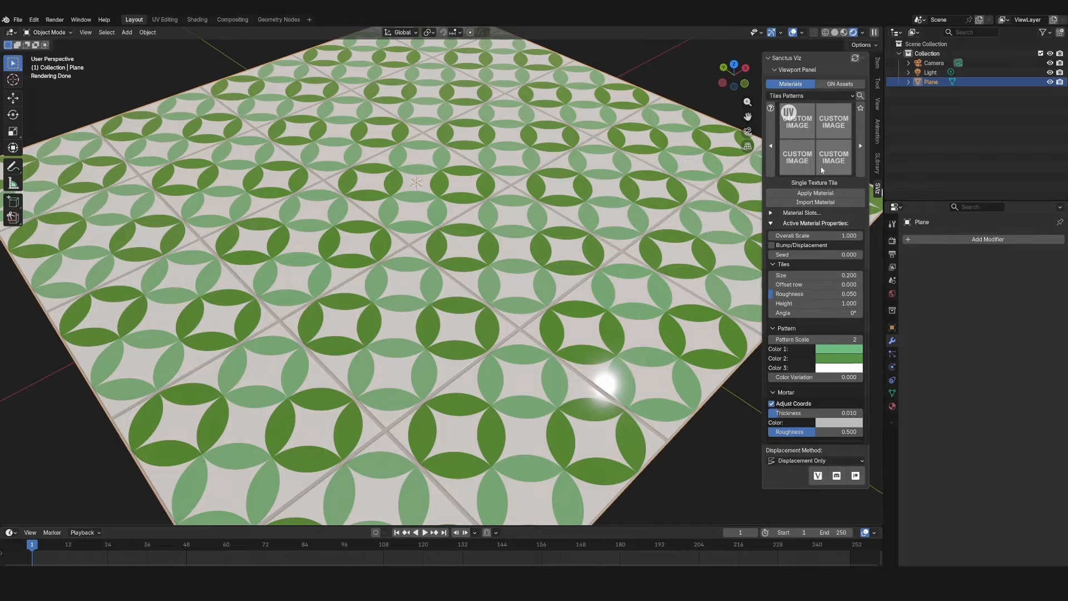
{"action": "left_click", "coordinate": [816, 193]}
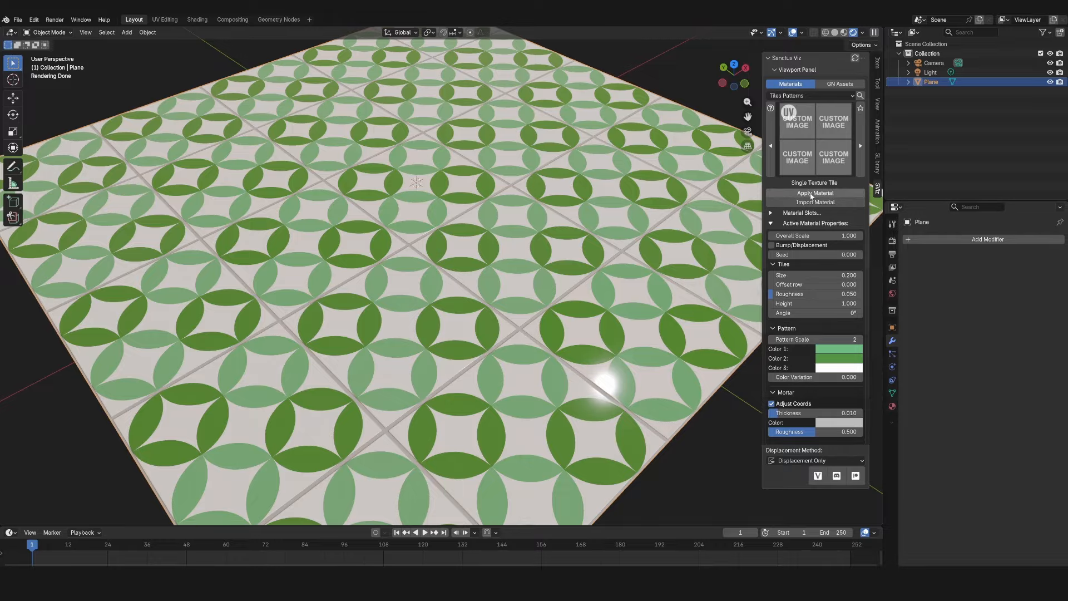
{"action": "scroll", "coordinate": [484, 405], "scroll_direction": "down", "scroll_amount": 4}
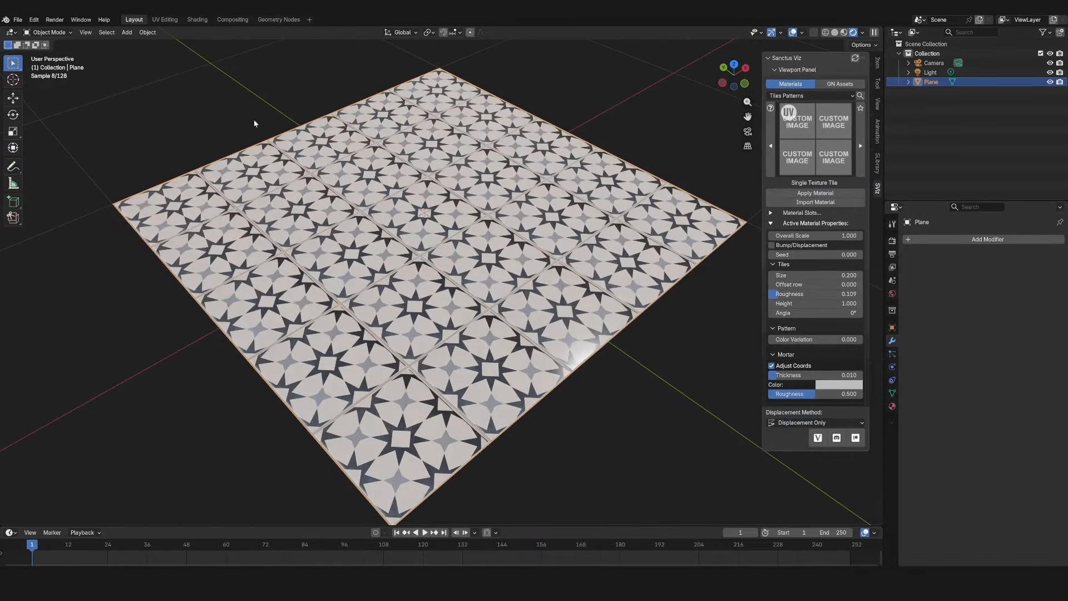
- Inspect the plane's material nodes in the Shading workspace and enter the single_texture_tiles node group
{"action": "left_click", "coordinate": [198, 20]}
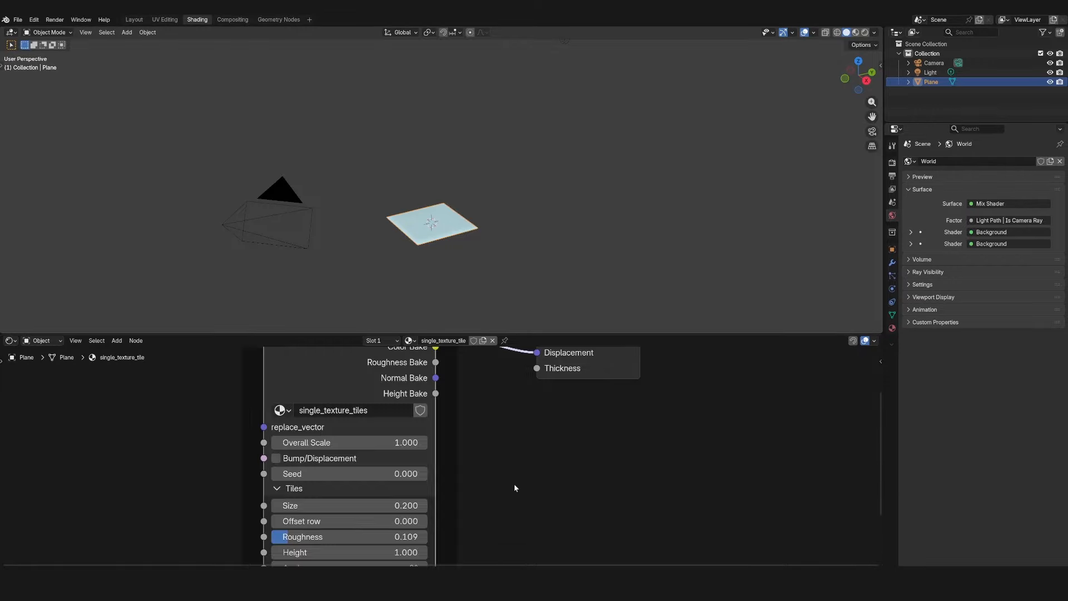
{"action": "scroll", "coordinate": [477, 451], "scroll_direction": "down", "scroll_amount": 5}
{"action": "middle_click_drag", "start_coordinate": [472, 439], "coordinate": [511, 456]}
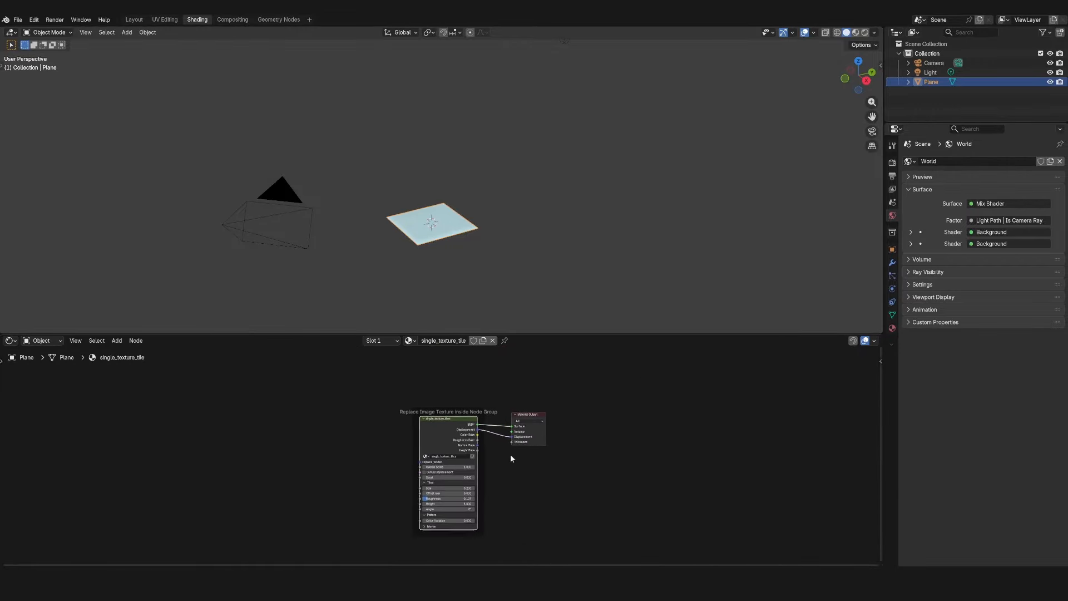
{"action": "scroll", "coordinate": [511, 455], "scroll_direction": "up", "scroll_amount": 3}
{"action": "scroll", "coordinate": [470, 382], "scroll_direction": "up", "scroll_amount": 1}
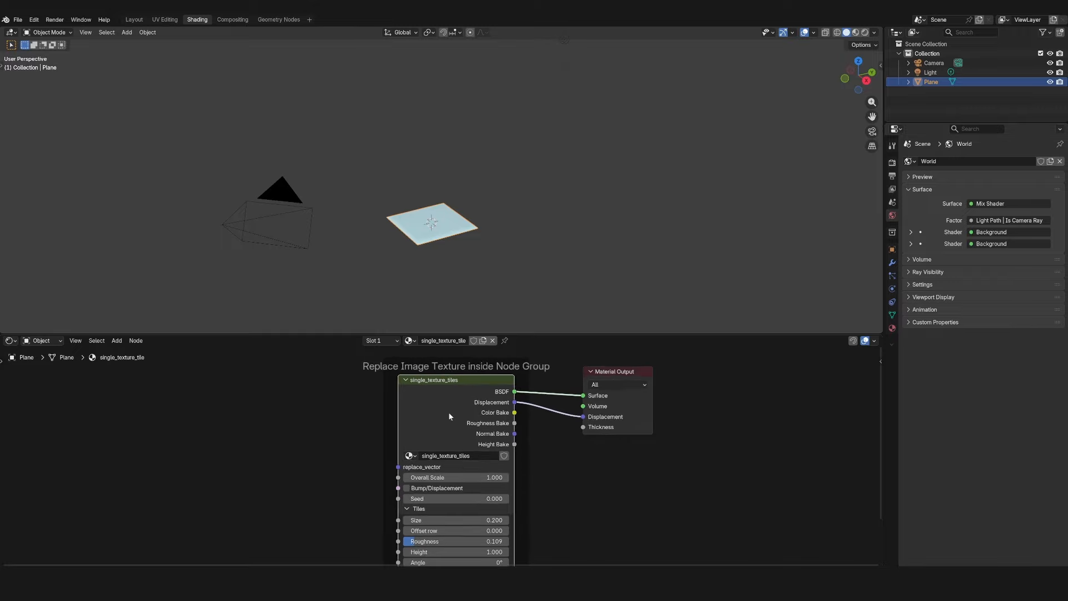
{"action": "middle_click_drag", "start_coordinate": [480, 381], "coordinate": [462, 422]}
{"action": "scroll", "coordinate": [462, 423], "scroll_direction": "up", "scroll_amount": 2}
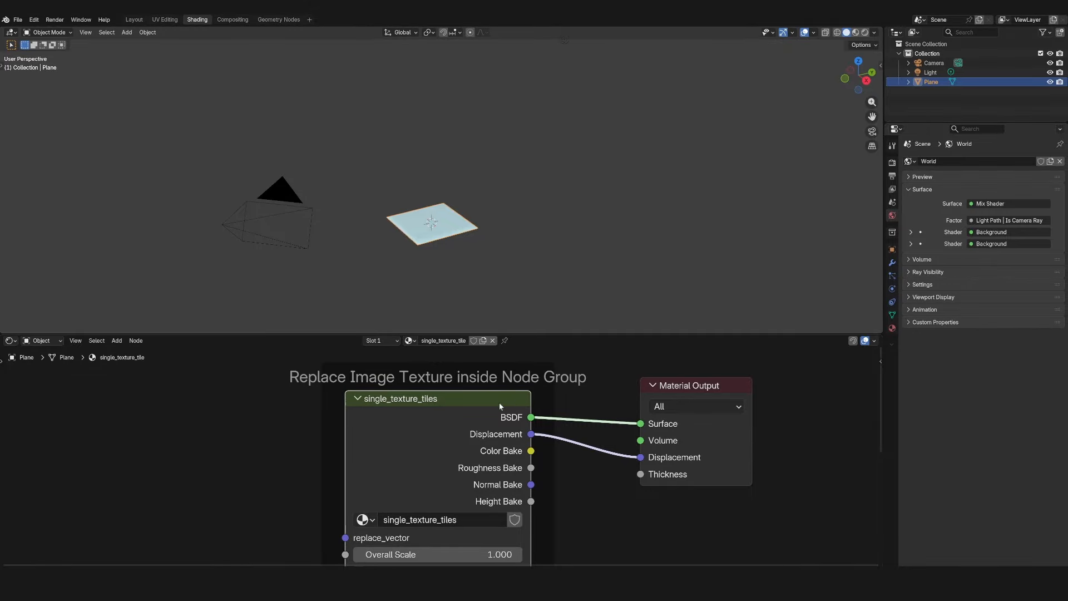
{"action": "scroll", "coordinate": [435, 427], "scroll_direction": "down", "scroll_amount": 3}
{"action": "key", "text": "Tab"}
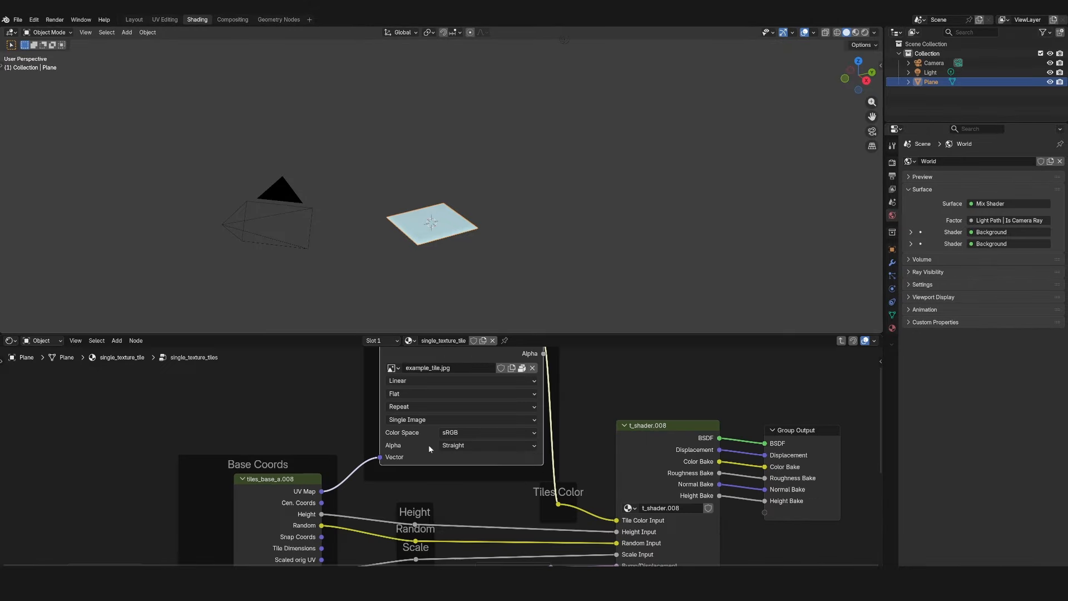
- Examine the replaceable example_tile.jpg image texture node and its image choices, and return to the Layout workspace
{"action": "scroll", "coordinate": [435, 453], "scroll_direction": "down", "scroll_amount": 2}
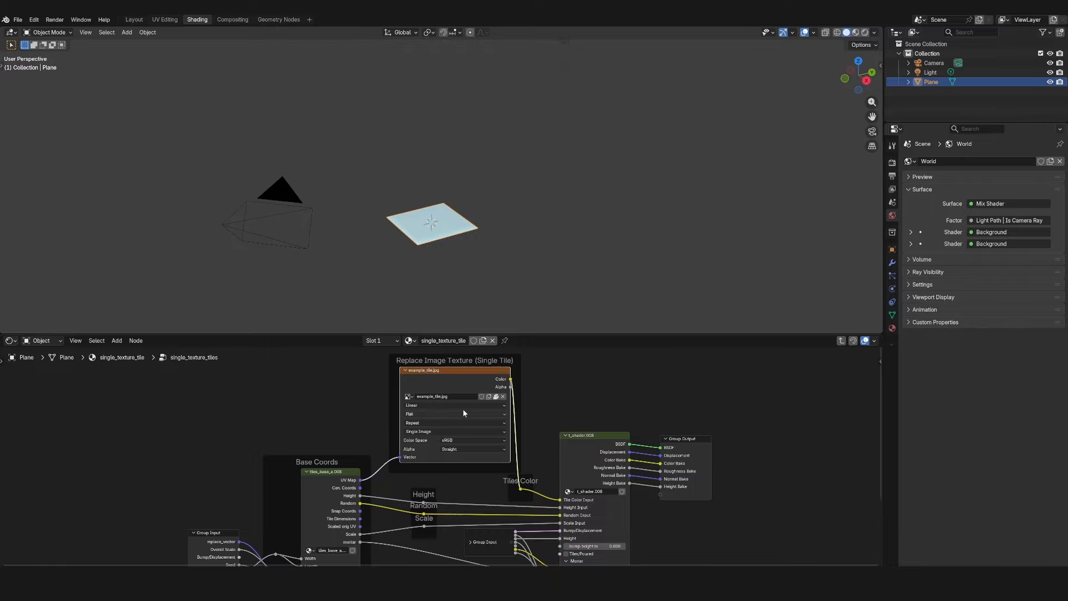
{"action": "scroll", "coordinate": [468, 392], "scroll_direction": "up", "scroll_amount": 2}
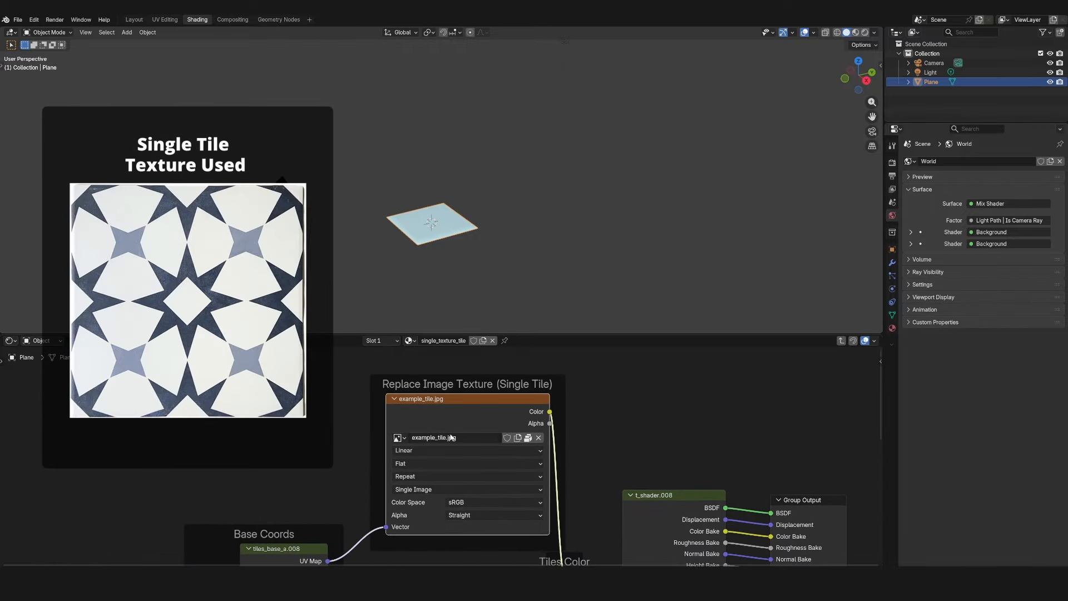
{"action": "scroll", "coordinate": [441, 435], "scroll_direction": "up", "scroll_amount": 2}
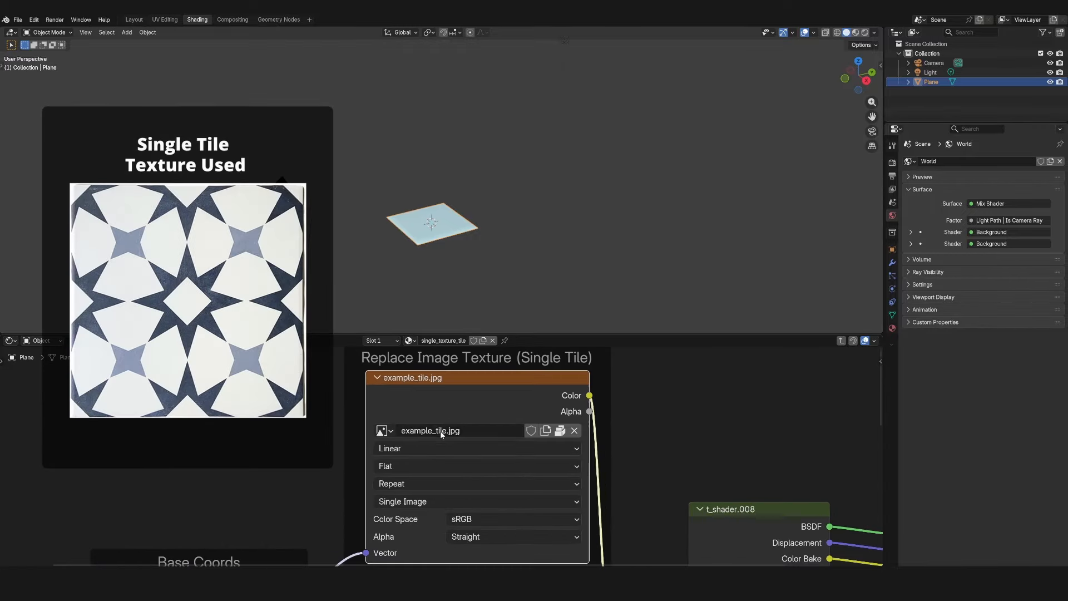
{"action": "left_click", "coordinate": [384, 431]}
{"action": "left_click", "coordinate": [393, 431]}
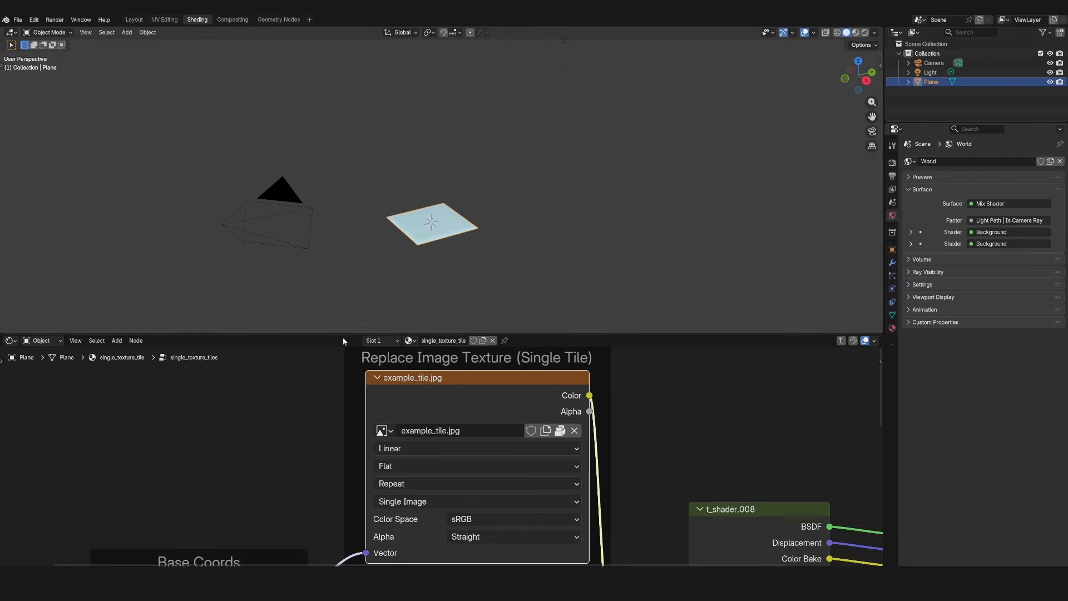
{"action": "left_click", "coordinate": [127, 21]}
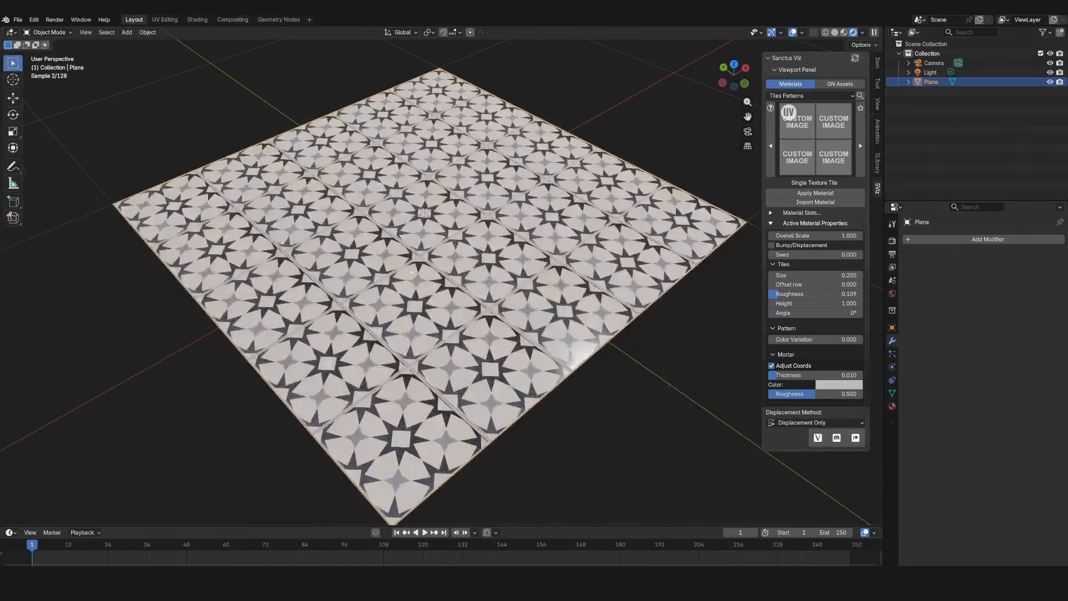
{"action": "middle_click_drag", "start_coordinate": [500, 261], "coordinate": [523, 250]}
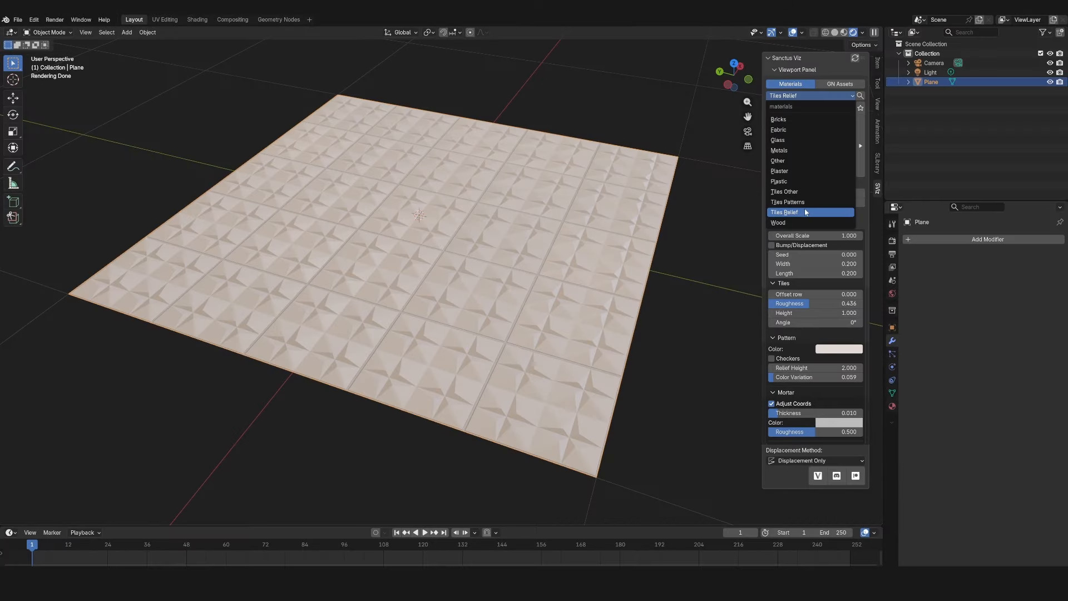
- Switch the material category to Wood and apply Surface Wood 01 to the plane
{"action": "left_click", "coordinate": [801, 223]}
{"action": "left_click", "coordinate": [828, 137]}
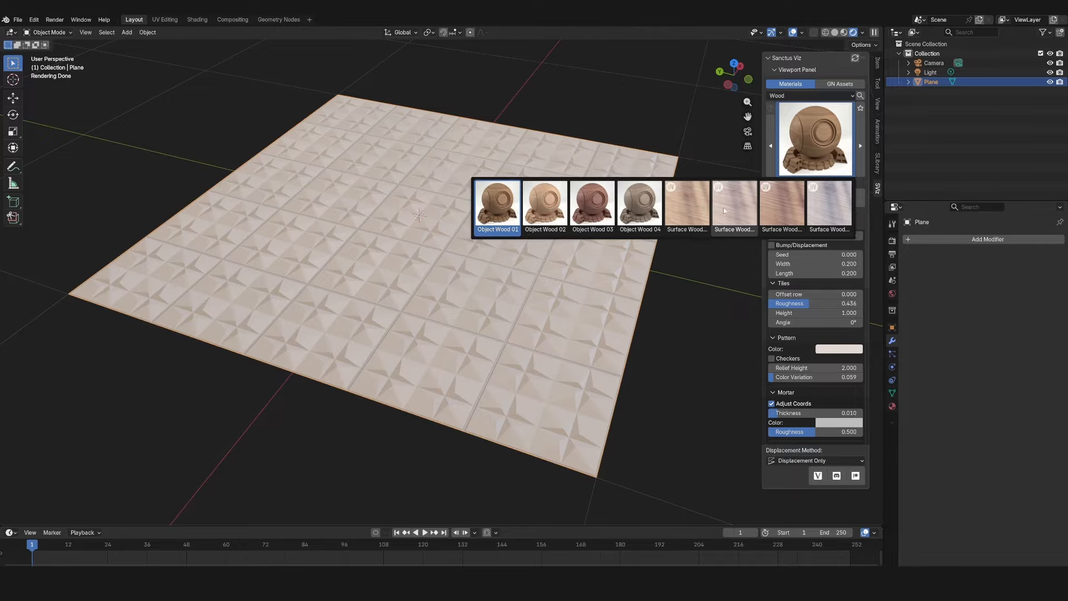
{"action": "left_click", "coordinate": [715, 313]}
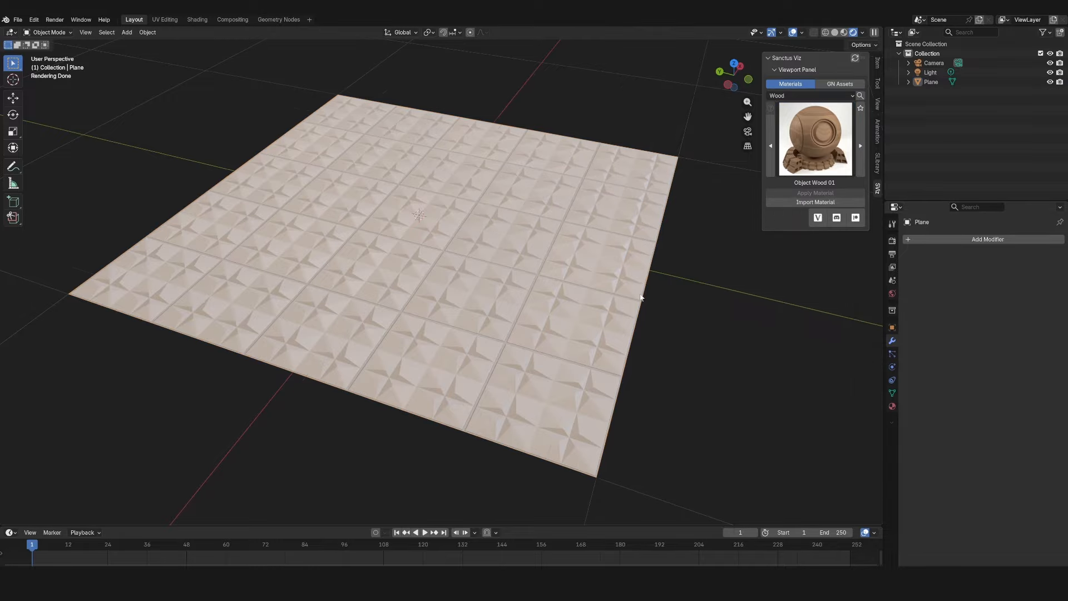
{"action": "scroll", "coordinate": [601, 284], "scroll_direction": "down", "scroll_amount": 3}
{"action": "left_click", "coordinate": [550, 245]}
{"action": "mouse_move", "coordinate": [565, 275]}
{"action": "middle_mouse_down"}
{"action": "mouse_move", "coordinate": [622, 264]}
{"action": "mouse_move", "coordinate": [575, 265]}
{"action": "mouse_move", "coordinate": [506, 243]}
{"action": "mouse_move", "coordinate": [423, 247]}
{"action": "mouse_move", "coordinate": [614, 238]}
{"action": "mouse_move", "coordinate": [575, 261]}
{"action": "middle_mouse_up"}
{"action": "left_click", "coordinate": [794, 136]}
{"action": "left_click", "coordinate": [693, 205]}
{"action": "scroll", "coordinate": [575, 265], "scroll_direction": "up", "scroll_amount": 3}
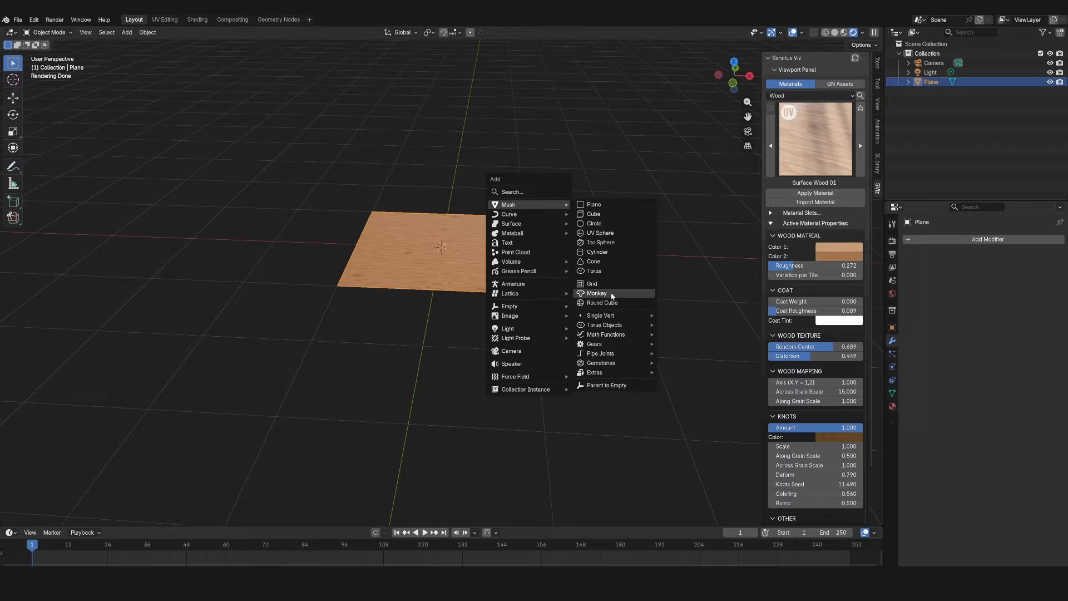
- Add a monkey mesh at the plane's centre and scale it down to a small fraction of the plane's size
{"action": "left_click", "coordinate": [611, 293]}
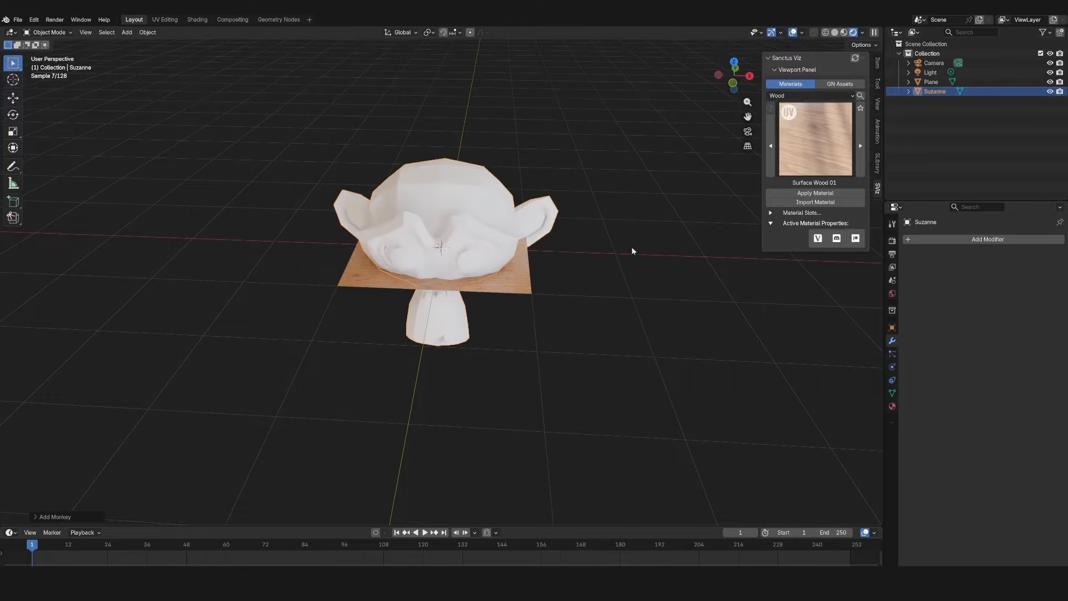
{"action": "middle_click_drag", "start_coordinate": [632, 246], "coordinate": [645, 220]}
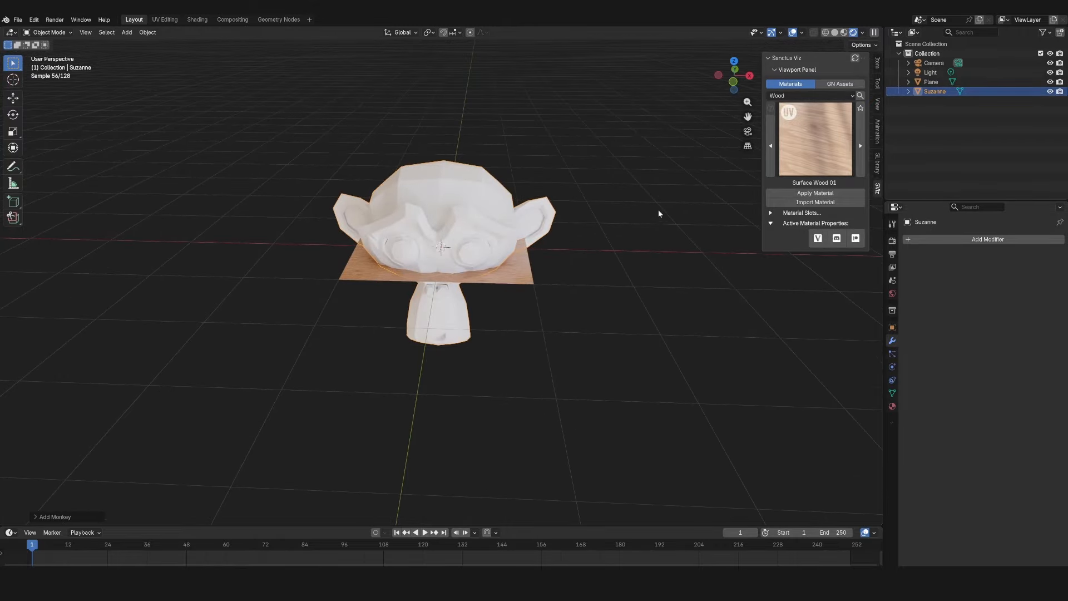
{"action": "key", "text": "s"}
{"action": "left_click", "coordinate": [461, 240]}
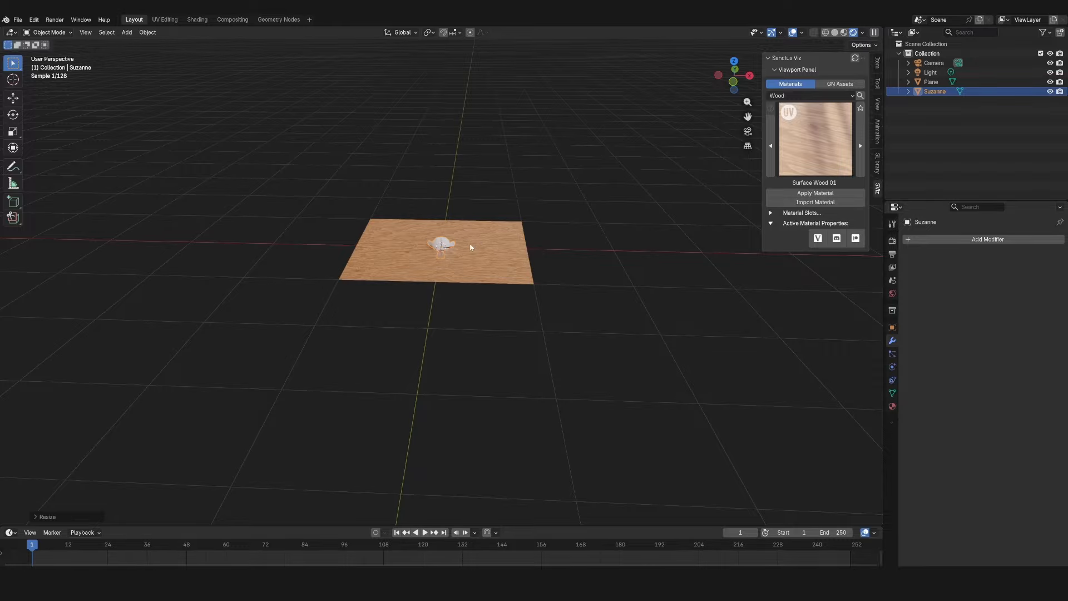
{"action": "scroll", "coordinate": [520, 231], "scroll_direction": "up", "scroll_amount": 3}
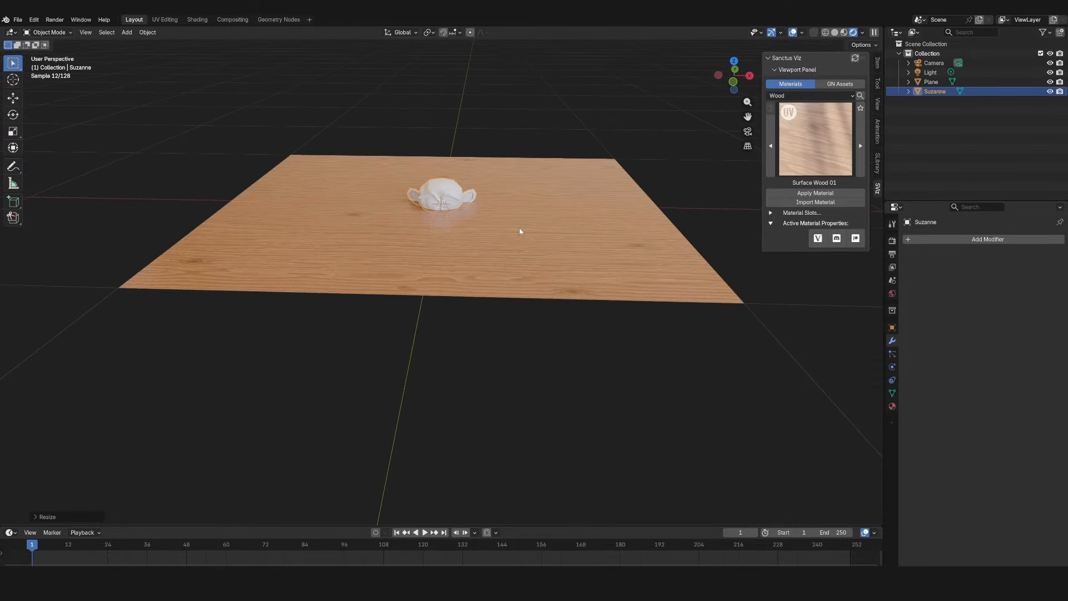
{"action": "middle_click_drag", "start_coordinate": [505, 225], "coordinate": [553, 267]}
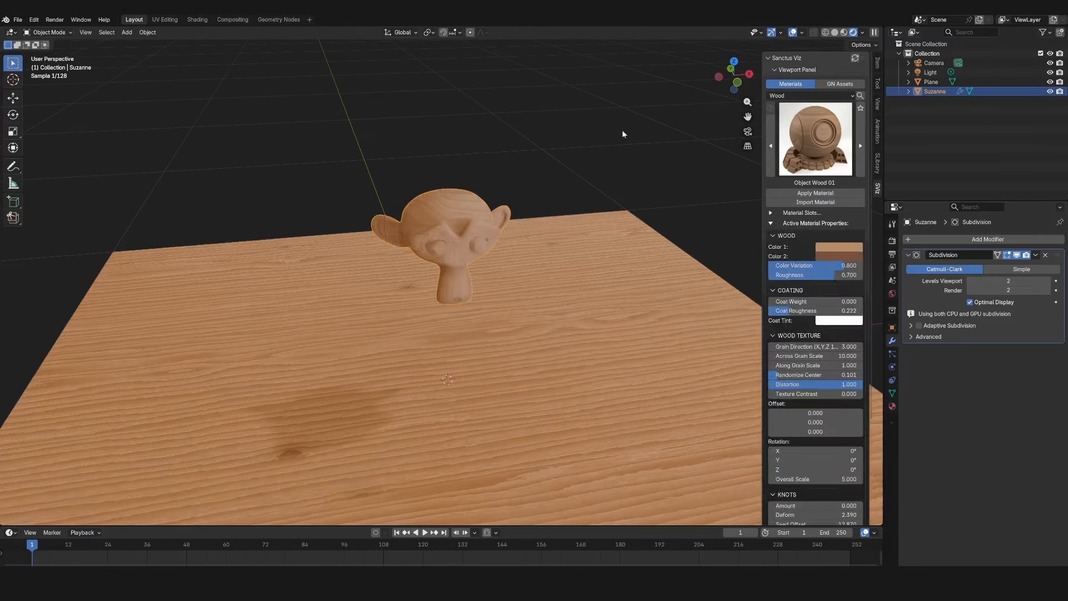
- Select the wooden monkey, bring its wood material settings into view and widen the sidebar to show the full setting names
{"action": "middle_click_drag", "start_coordinate": [622, 129], "coordinate": [543, 231]}
{"action": "left_click", "coordinate": [429, 223]}
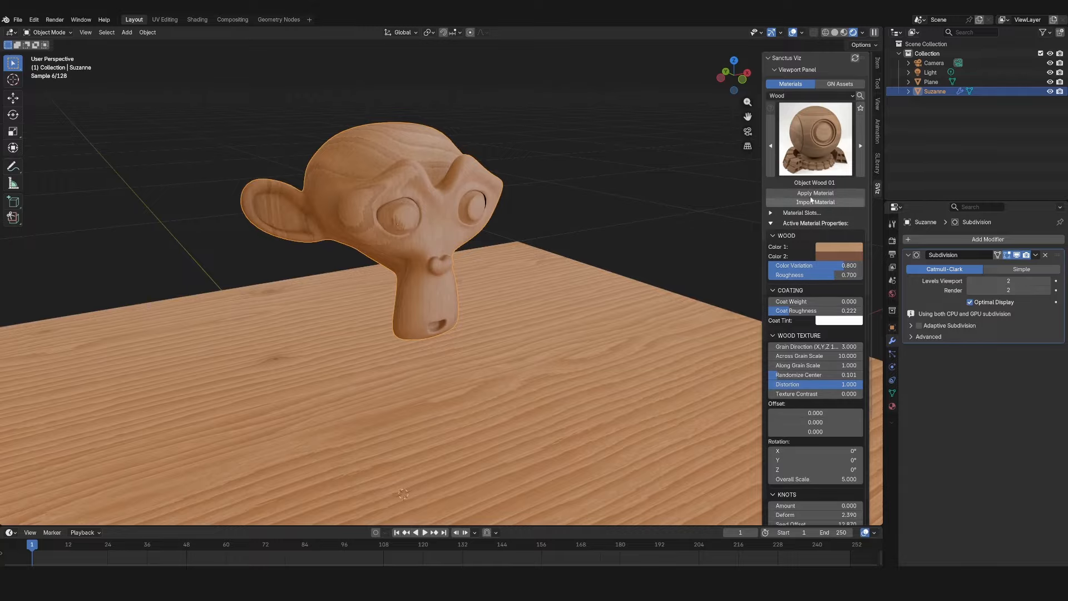
{"action": "scroll", "coordinate": [825, 306], "scroll_direction": "down", "scroll_amount": 4}
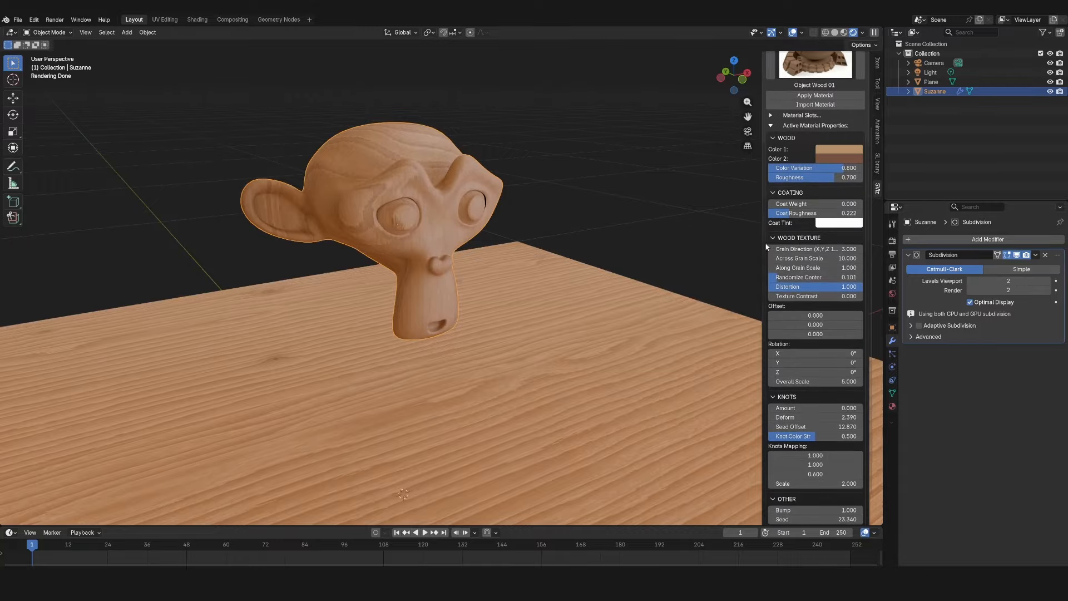
{"action": "left_click_drag", "start_coordinate": [763, 245], "coordinate": [732, 243]}
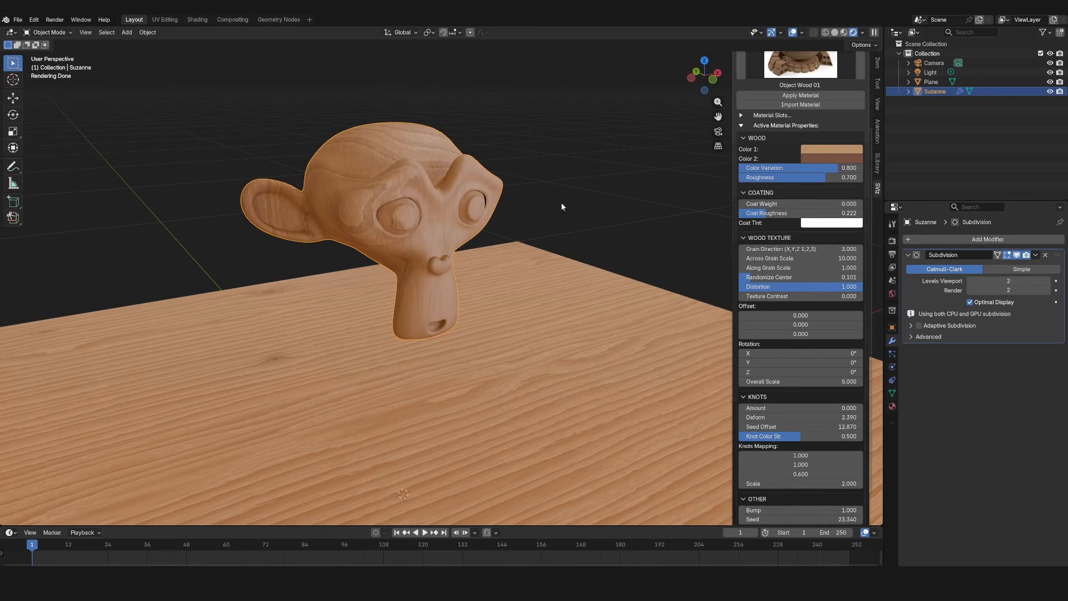
- Set the monkey's wood texture Grain Direction to 1
{"action": "middle_click_drag", "start_coordinate": [499, 203], "coordinate": [462, 218]}
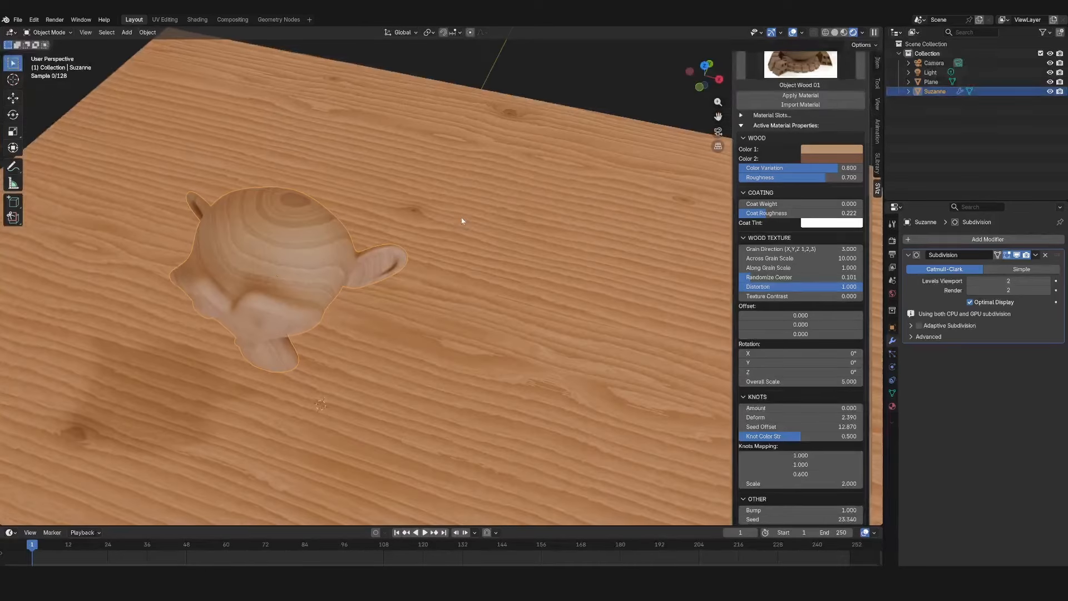
{"action": "middle_click_drag", "start_coordinate": [346, 229], "coordinate": [397, 241]}
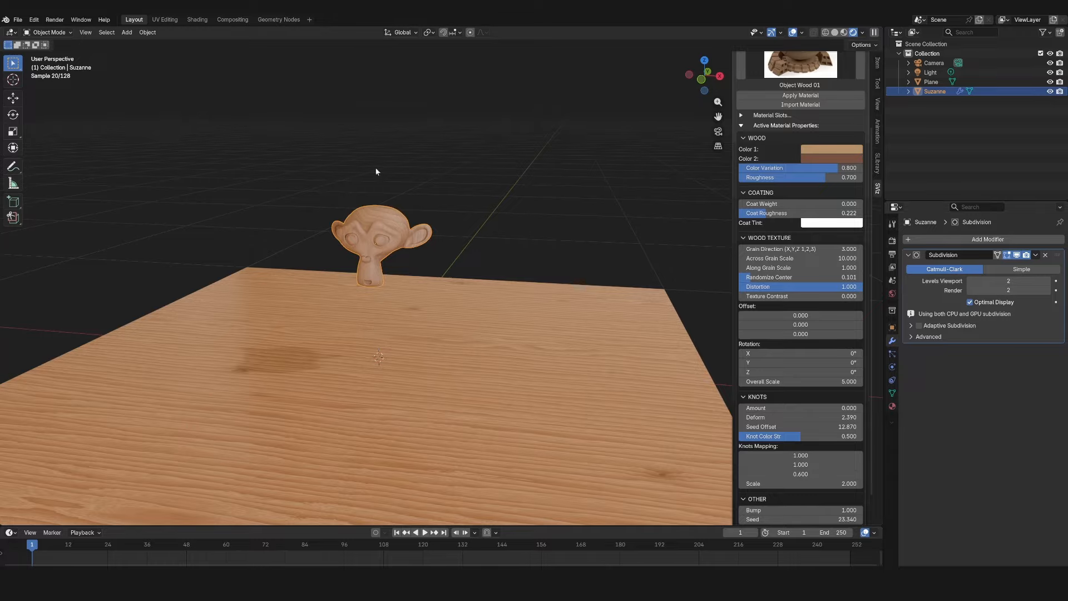
{"action": "middle_click_drag", "start_coordinate": [376, 171], "coordinate": [493, 239]}
{"action": "scroll", "coordinate": [486, 238], "scroll_direction": "up", "scroll_amount": 3}
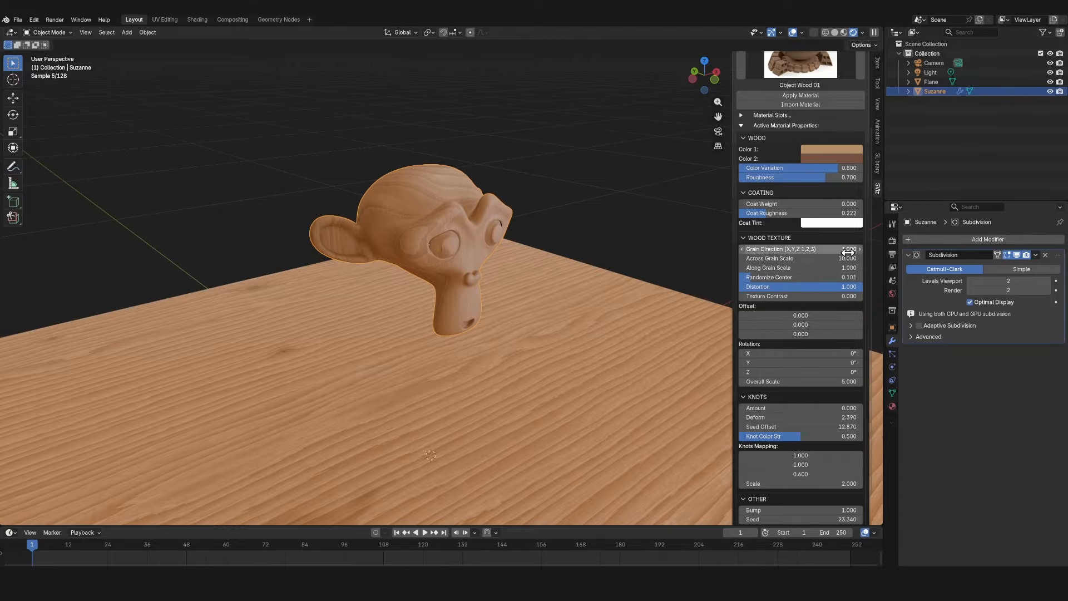
{"action": "left_click", "coordinate": [793, 249]}
{"action": "type", "text": "1"}
{"action": "key", "text": "Return"}
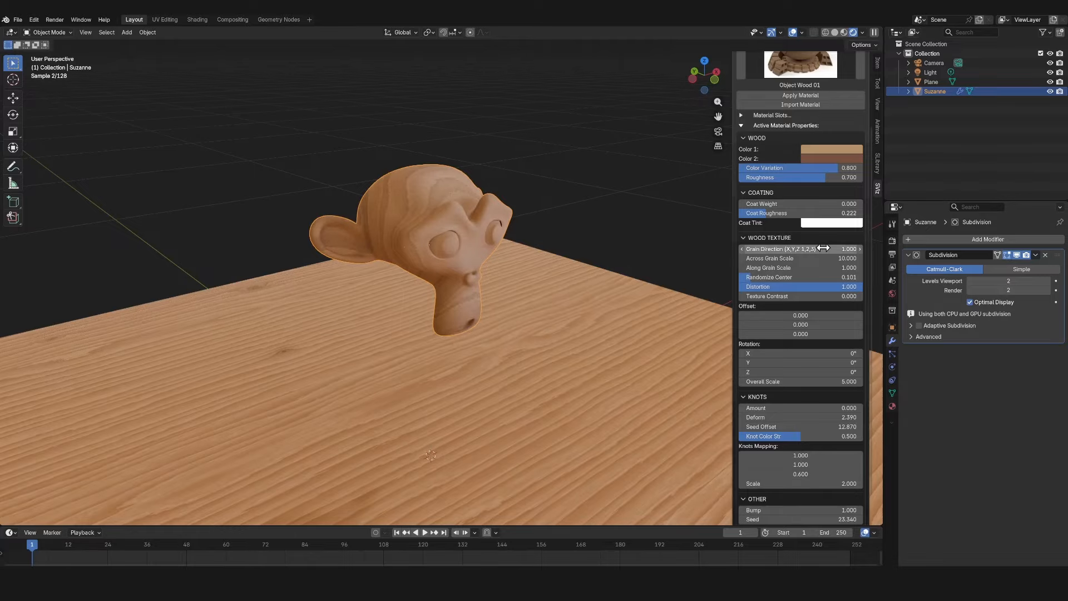
- Reduce the monkey's wood texture Randomize Center to 0 and view the grain rings from the side
{"action": "middle_click_drag", "start_coordinate": [561, 232], "coordinate": [607, 246]}
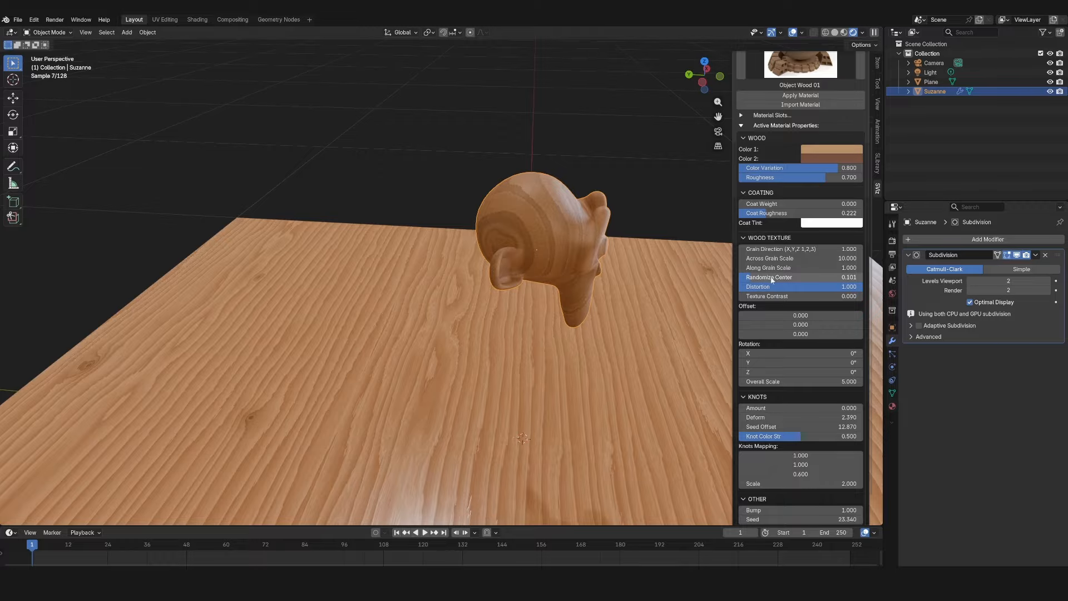
{"action": "left_click_drag", "start_coordinate": [784, 278], "coordinate": [768, 278]}
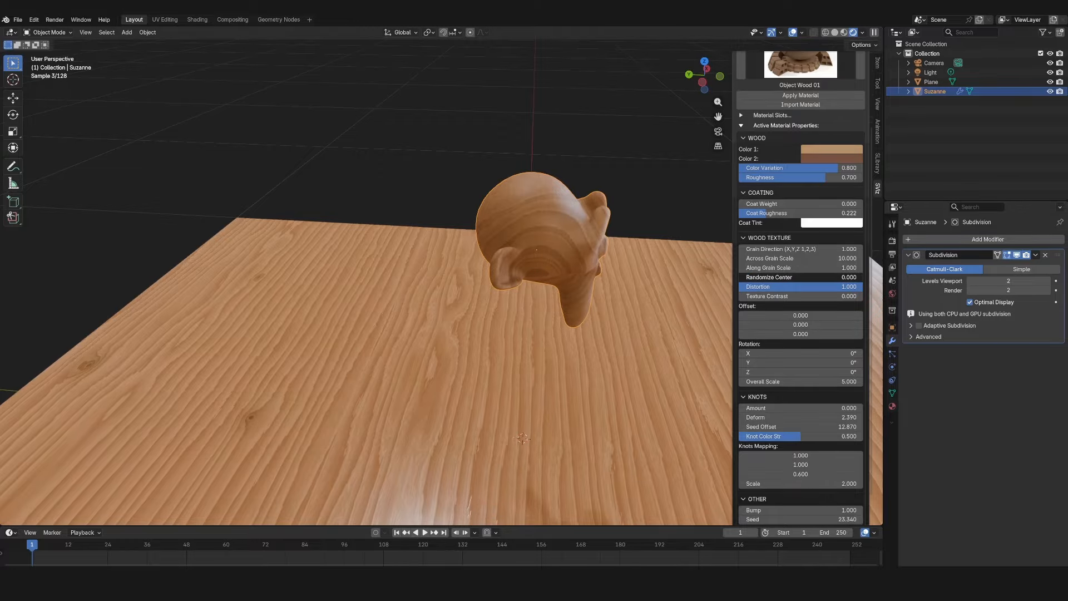
{"action": "middle_click_drag", "start_coordinate": [632, 303], "coordinate": [622, 279]}
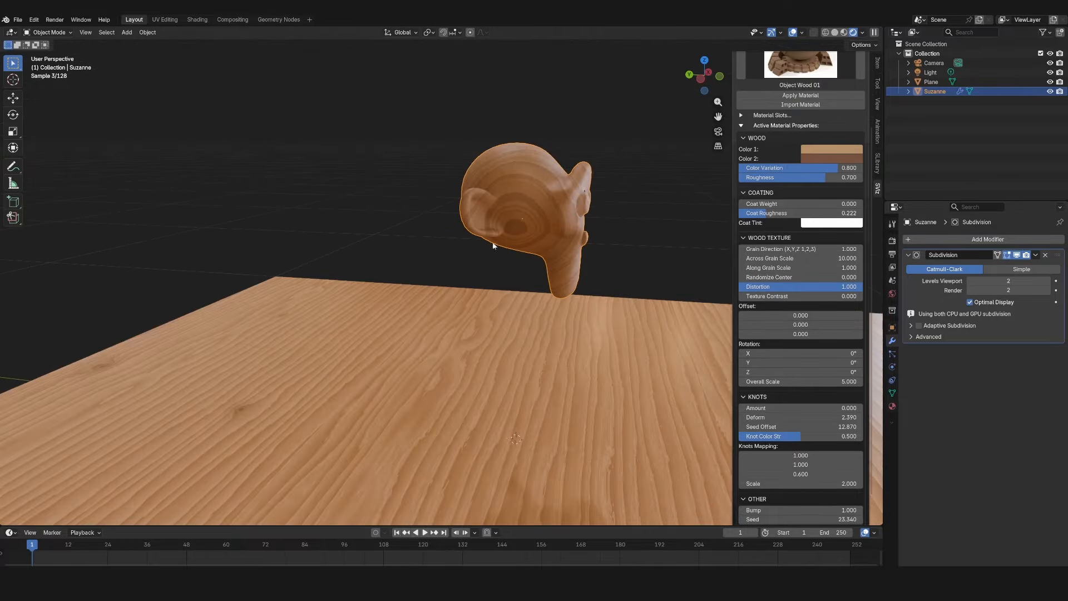
- Set the monkey's wood texture Grain Direction to 2
{"action": "middle_click_drag", "start_coordinate": [502, 224], "coordinate": [346, 256]}
{"action": "middle_click_drag", "start_coordinate": [504, 212], "coordinate": [582, 256]}
{"action": "left_click", "coordinate": [806, 250]}
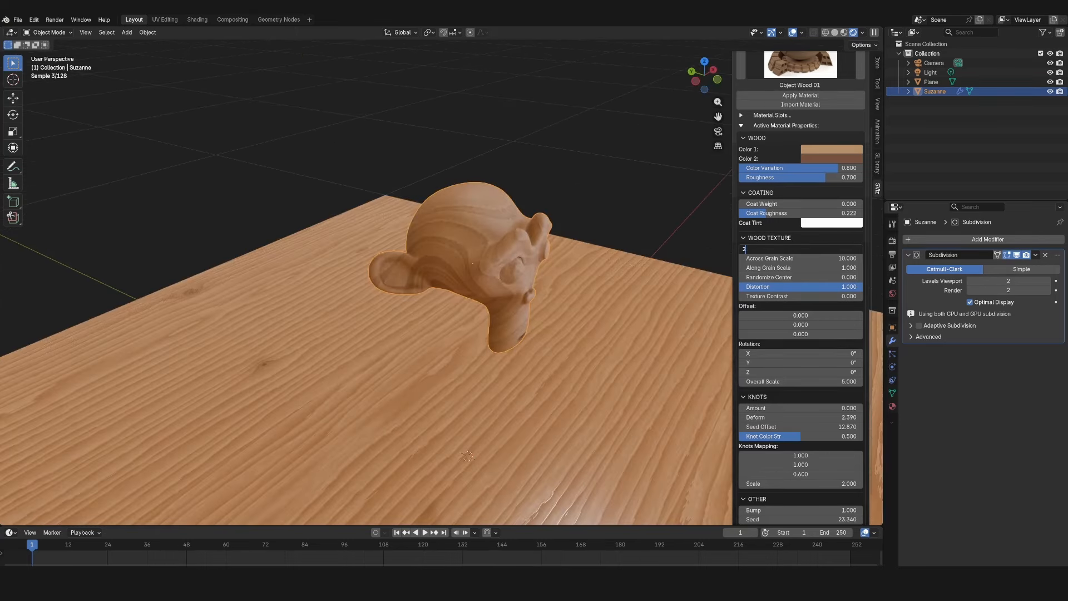
{"action": "type", "text": "2"}
{"action": "key", "text": "Return"}
- Set the monkey's wood texture Grain Direction to 3
{"action": "middle_click_drag", "start_coordinate": [495, 214], "coordinate": [535, 235]}
{"action": "left_click", "coordinate": [794, 250]}
{"action": "type", "text": "3"}
{"action": "key", "text": "Return"}
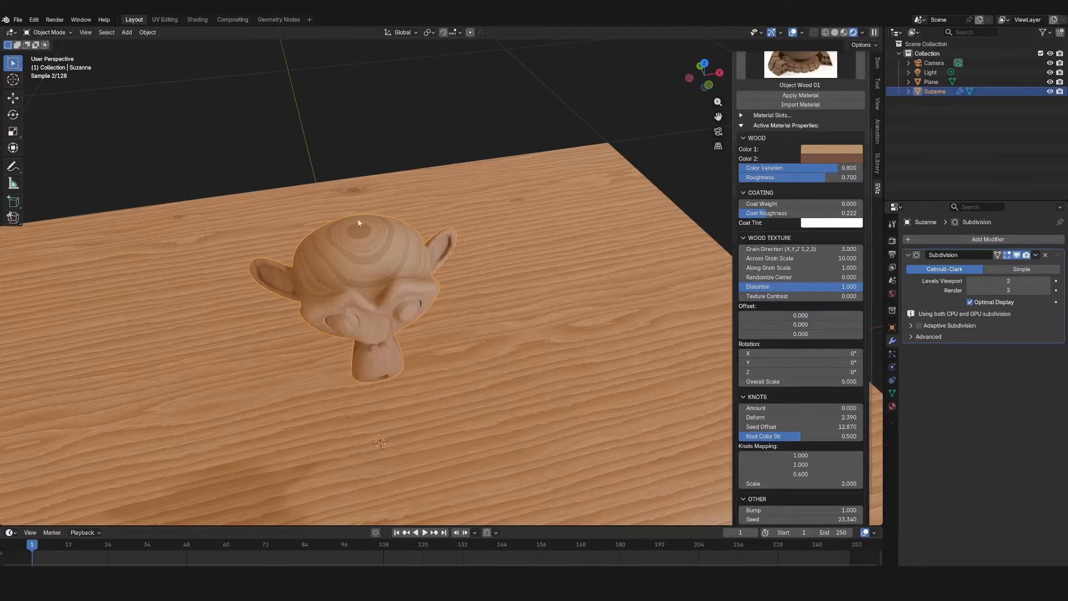
- Check the grain rings on top of the monkey's head and raise the wood texture's Randomize Center
{"action": "middle_click_drag", "start_coordinate": [409, 235], "coordinate": [484, 227]}
{"action": "middle_click_drag", "start_coordinate": [632, 239], "coordinate": [640, 270]}
{"action": "scroll", "coordinate": [640, 270], "scroll_direction": "up", "scroll_amount": 2}
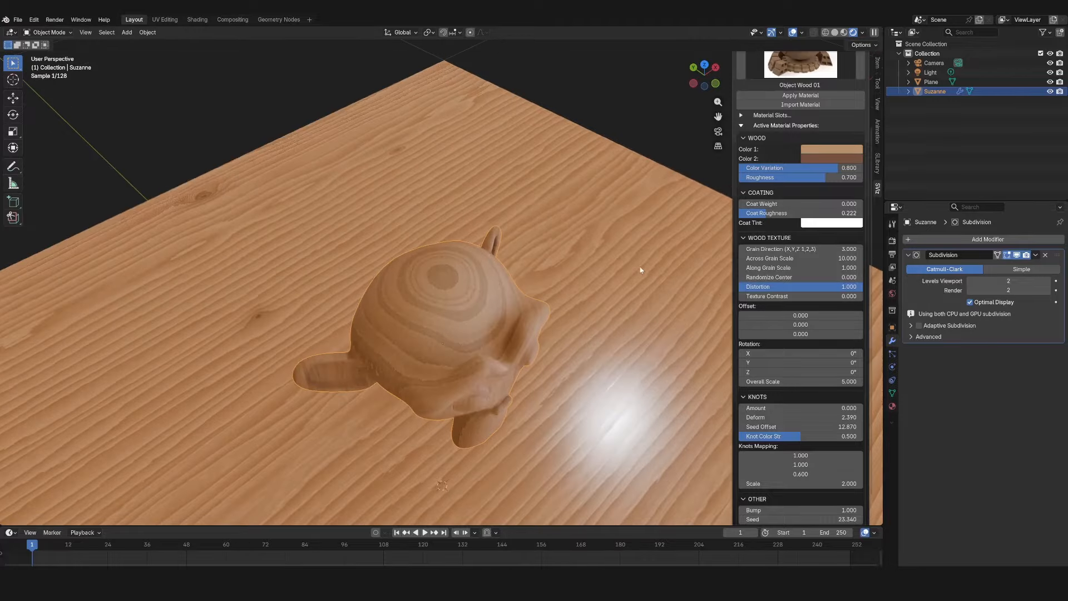
{"action": "left_click_drag", "start_coordinate": [797, 277], "coordinate": [823, 277]}
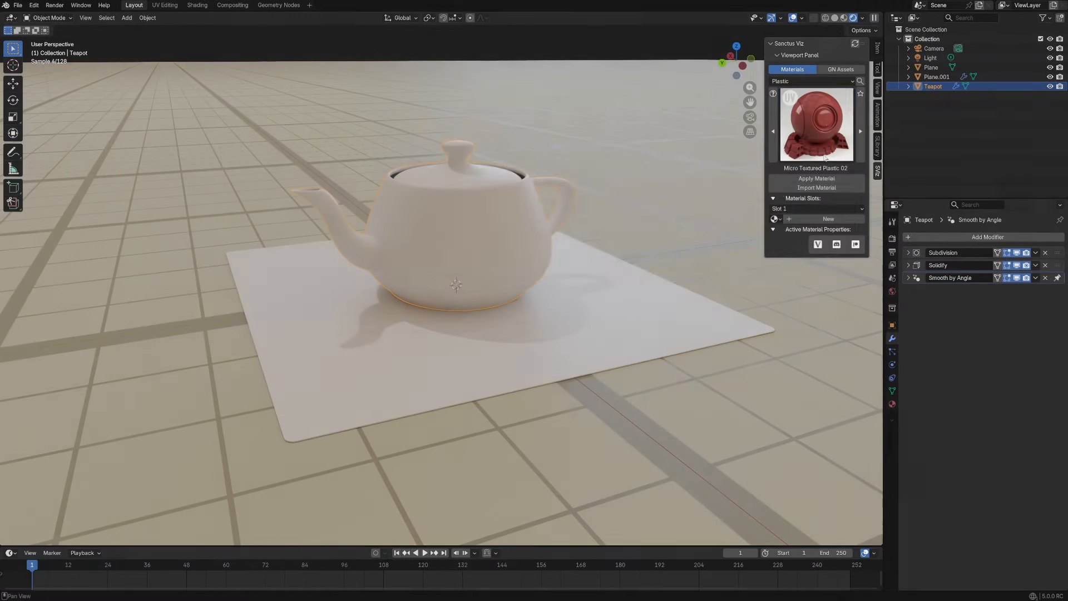
- Apply the Plastic 02 material to the teapot
{"action": "left_click", "coordinate": [816, 125]}
{"action": "left_click", "coordinate": [817, 124]}
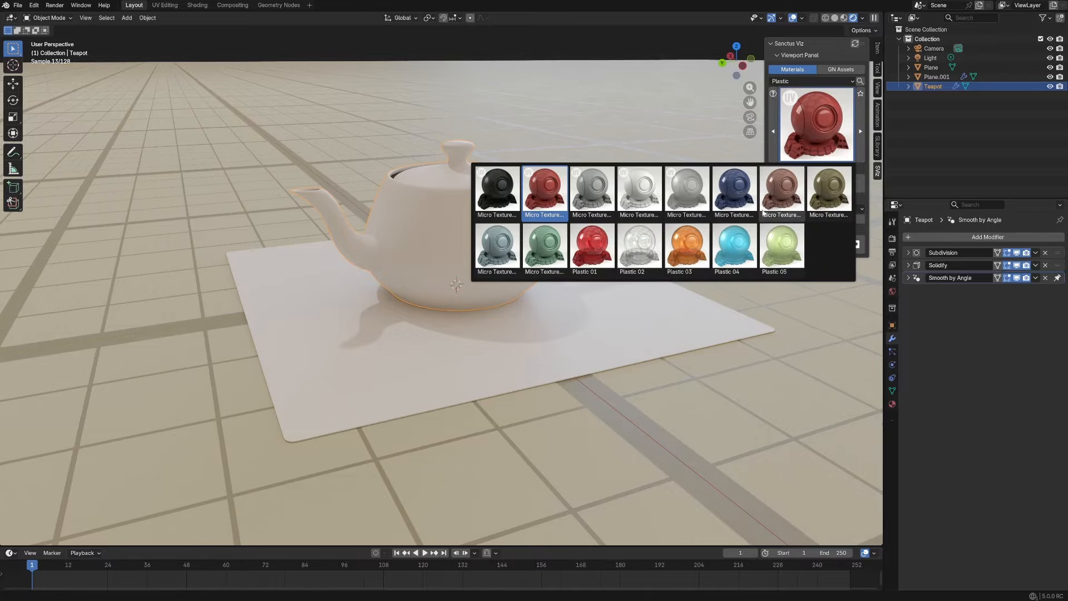
{"action": "left_click", "coordinate": [755, 188]}
{"action": "left_click", "coordinate": [814, 188]}
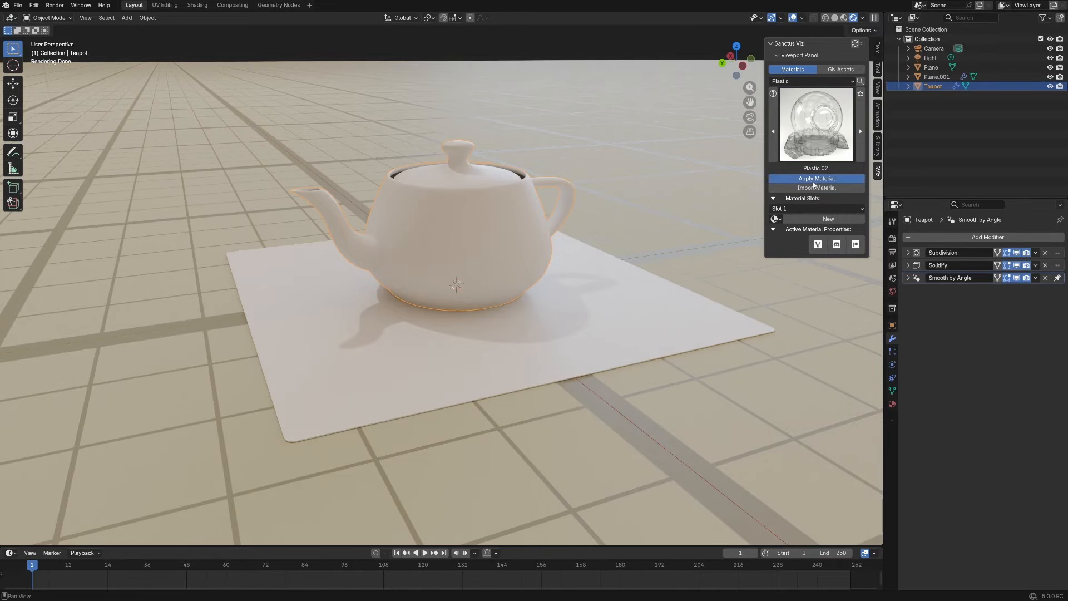
- Try the Plastic 03 and Plastic 04 materials on the teapot
{"action": "left_click", "coordinate": [860, 131]}
{"action": "left_click", "coordinate": [835, 179]}
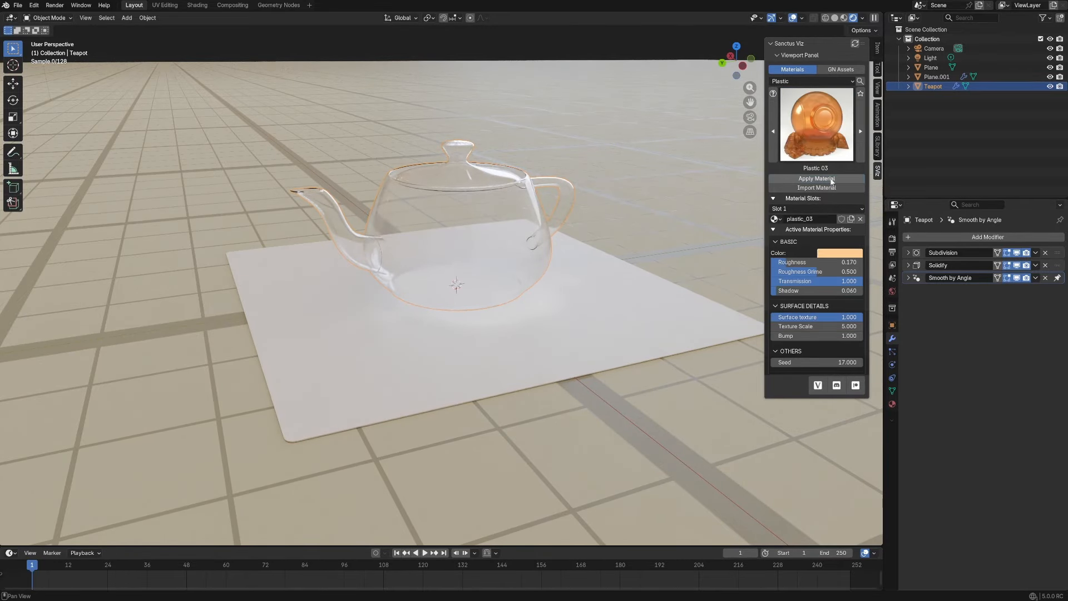
{"action": "left_click", "coordinate": [861, 131]}
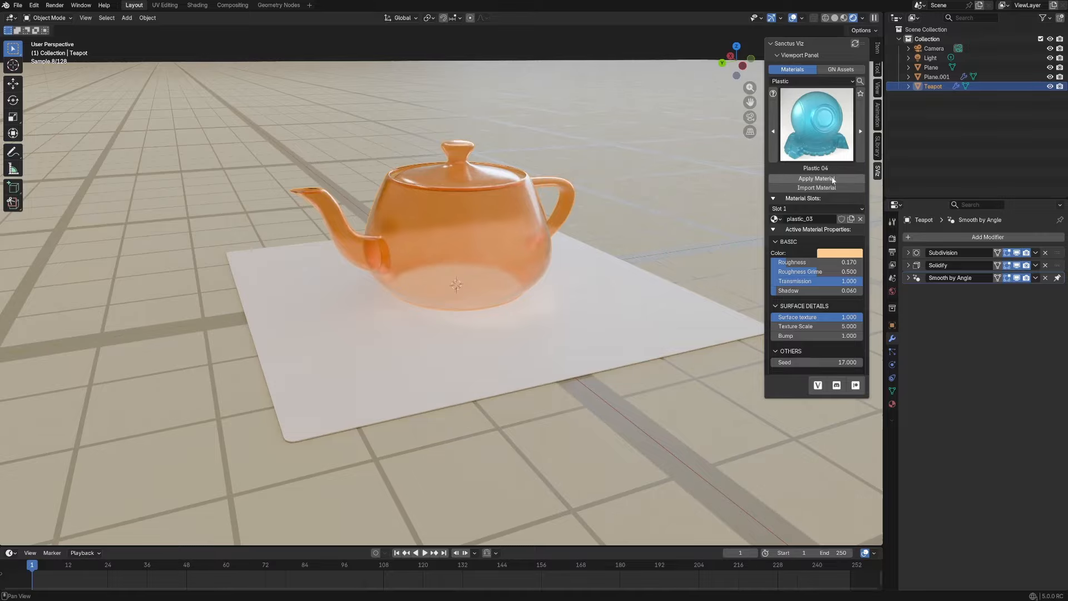
{"action": "left_click", "coordinate": [829, 179]}
- Apply the Plastic 01 material to the teapot and view it from slightly higher
{"action": "left_click", "coordinate": [819, 142]}
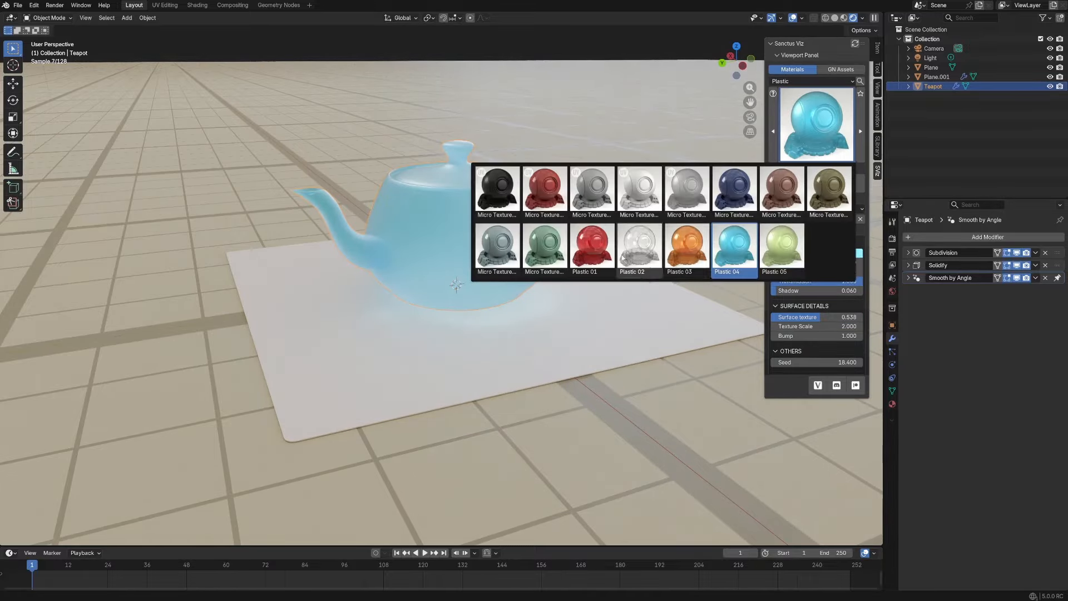
{"action": "left_click", "coordinate": [591, 246]}
{"action": "left_click", "coordinate": [817, 178]}
{"action": "middle_click_drag", "start_coordinate": [617, 209], "coordinate": [616, 255]}
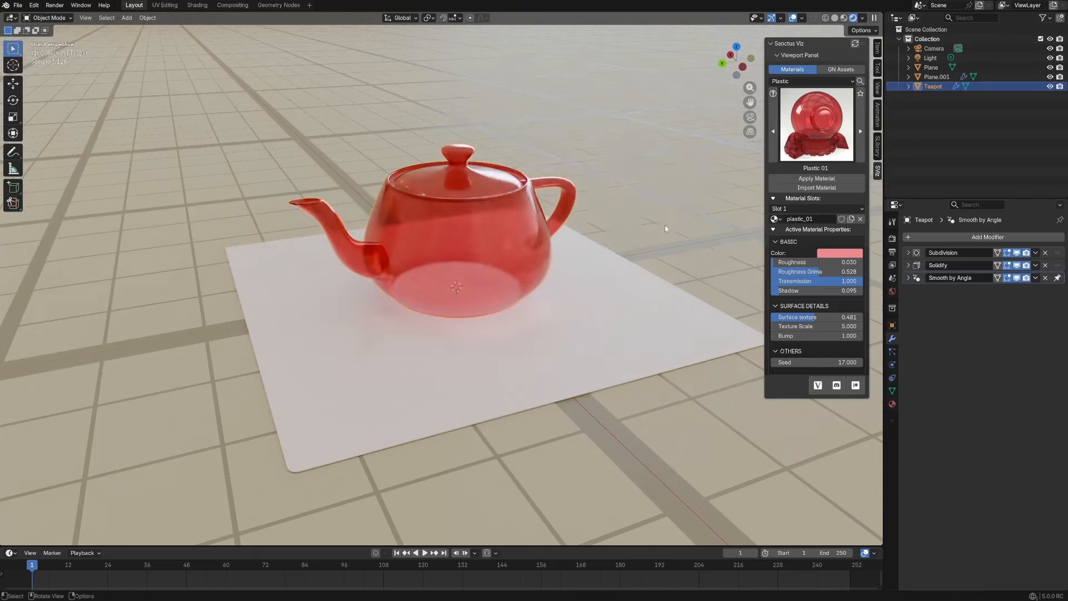
- Apply the Micro Textured Plastic B 05 material to the thin sheet under the teapot and inspect its surface up close
{"action": "left_click", "coordinate": [813, 112]}
{"action": "left_click", "coordinate": [549, 255]}
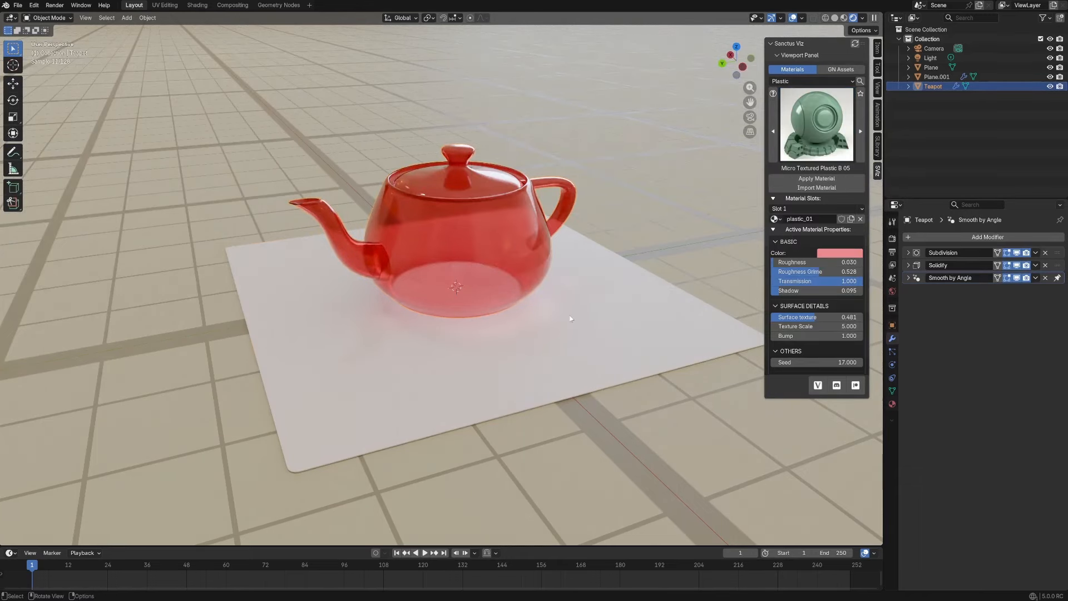
{"action": "left_click", "coordinate": [590, 320]}
{"action": "left_click", "coordinate": [827, 179]}
{"action": "middle_click_drag", "start_coordinate": [669, 314], "coordinate": [672, 248], "text": "shift"}
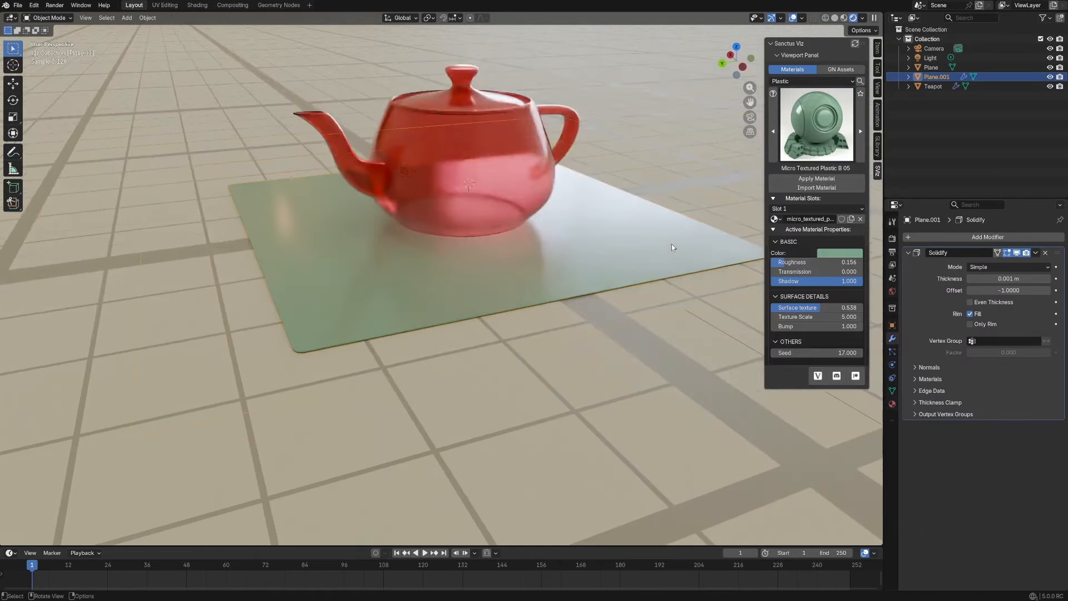
{"action": "scroll", "coordinate": [672, 244], "scroll_direction": "up", "scroll_amount": 4}
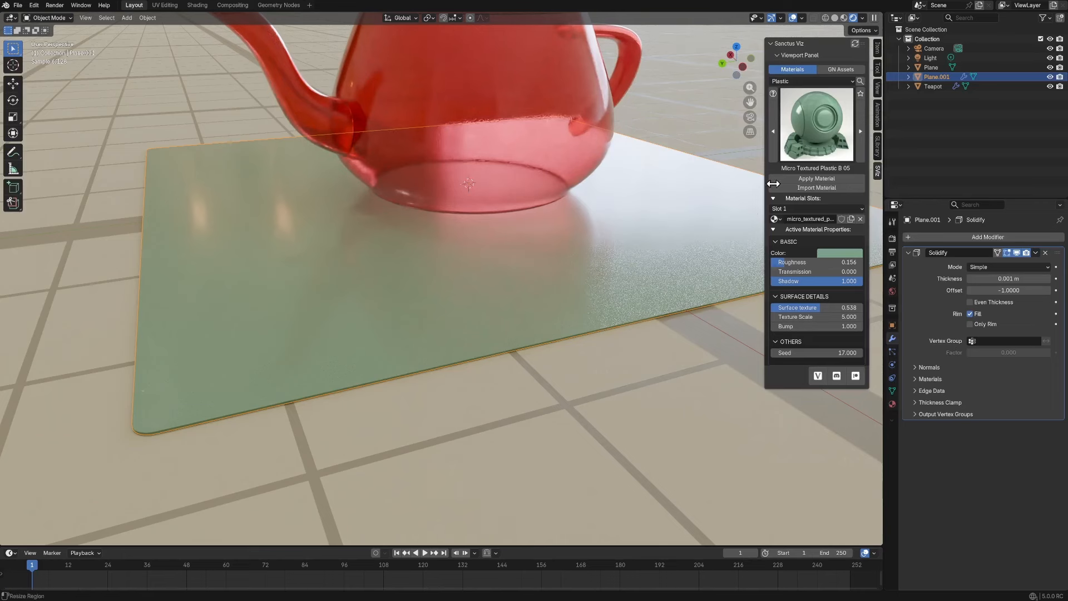
- Apply the Micro Textured Plastic 02 material to the sheet under the teapot and inspect its fine texture
{"action": "left_click", "coordinate": [828, 120]}
{"action": "left_click", "coordinate": [818, 124]}
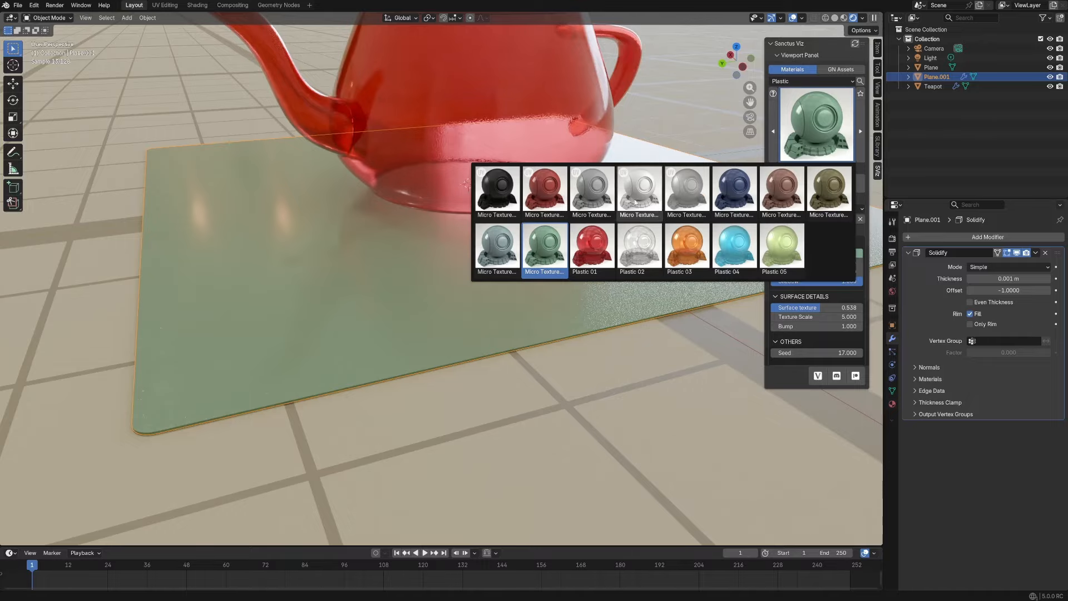
{"action": "left_click", "coordinate": [553, 190]}
{"action": "left_click", "coordinate": [817, 179]}
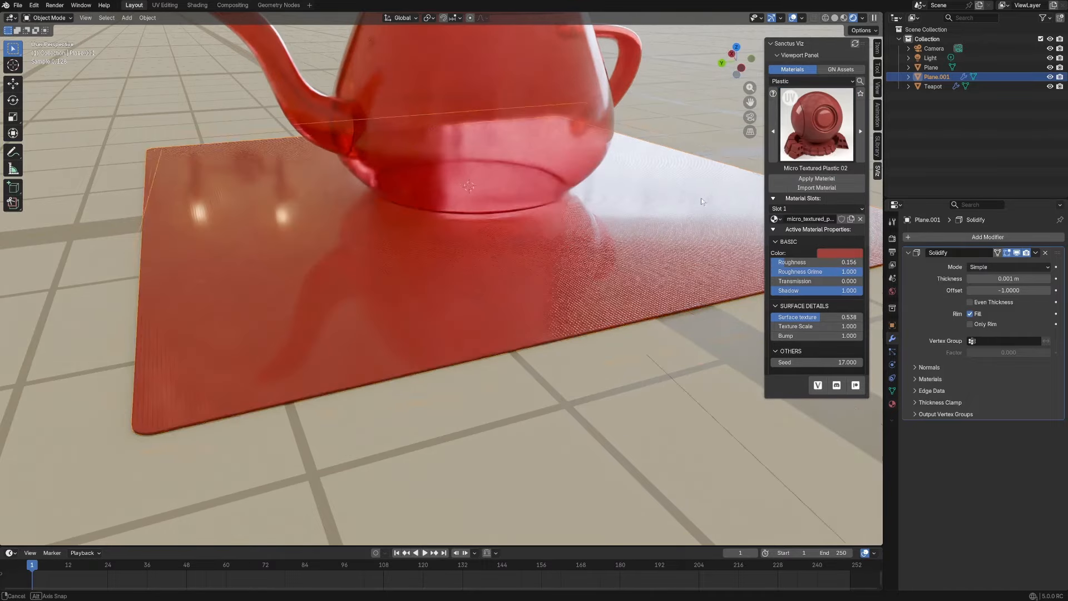
{"action": "scroll", "coordinate": [714, 244], "scroll_direction": "up", "scroll_amount": 3}
{"action": "middle_click_drag", "start_coordinate": [714, 242], "coordinate": [615, 205], "text": "shift"}
{"action": "scroll", "coordinate": [616, 206], "scroll_direction": "up", "scroll_amount": 2}
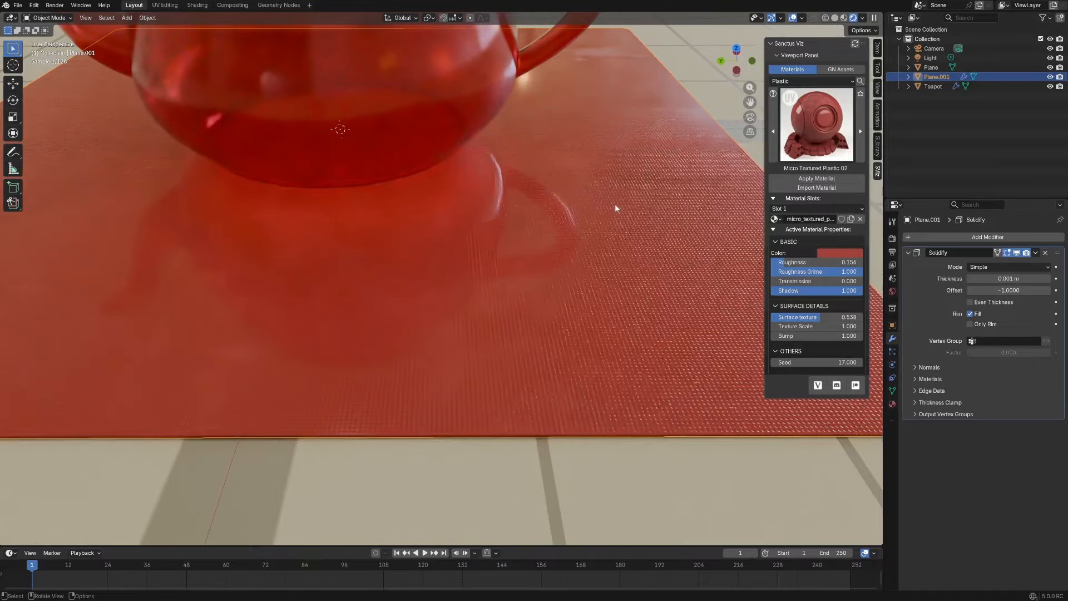
{"action": "scroll", "coordinate": [615, 207], "scroll_direction": "down", "scroll_amount": 4}
- Apply the Micro Textured Plastic 01 material to the sheet under the teapot and inspect its surface up close
{"action": "left_click", "coordinate": [817, 125]}
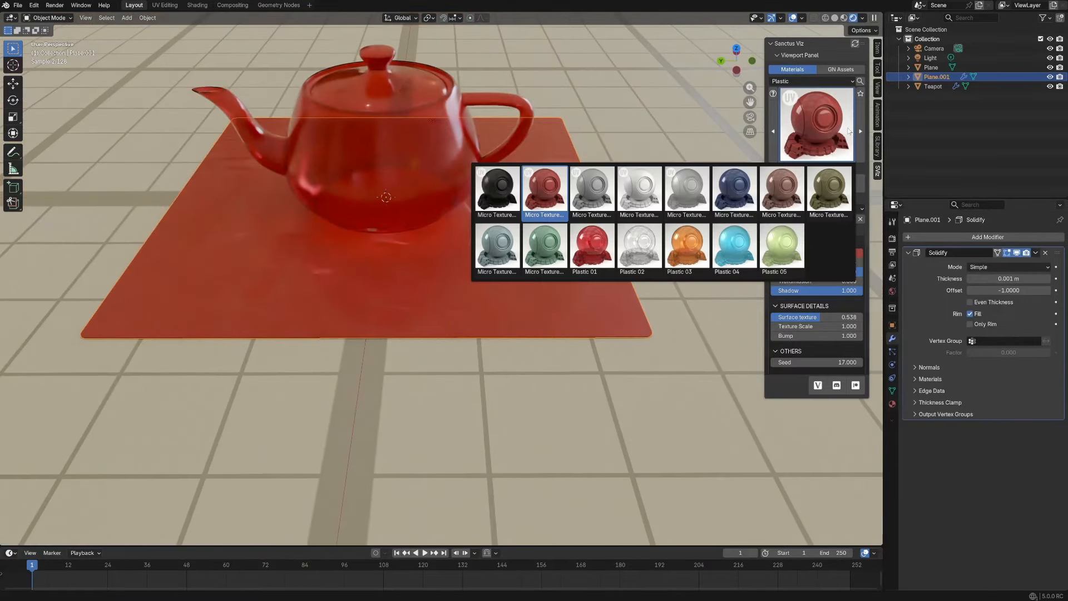
{"action": "left_click", "coordinate": [551, 184]}
{"action": "left_click", "coordinate": [817, 124]}
{"action": "left_click", "coordinate": [498, 188]}
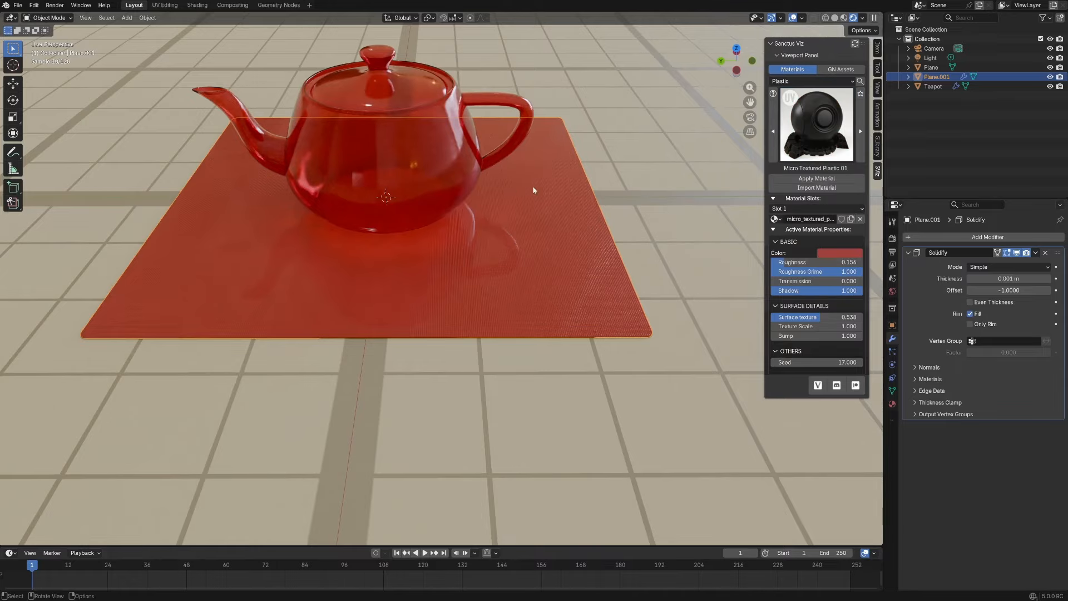
{"action": "left_click", "coordinate": [810, 179]}
{"action": "middle_click_drag", "start_coordinate": [573, 191], "coordinate": [630, 184]}
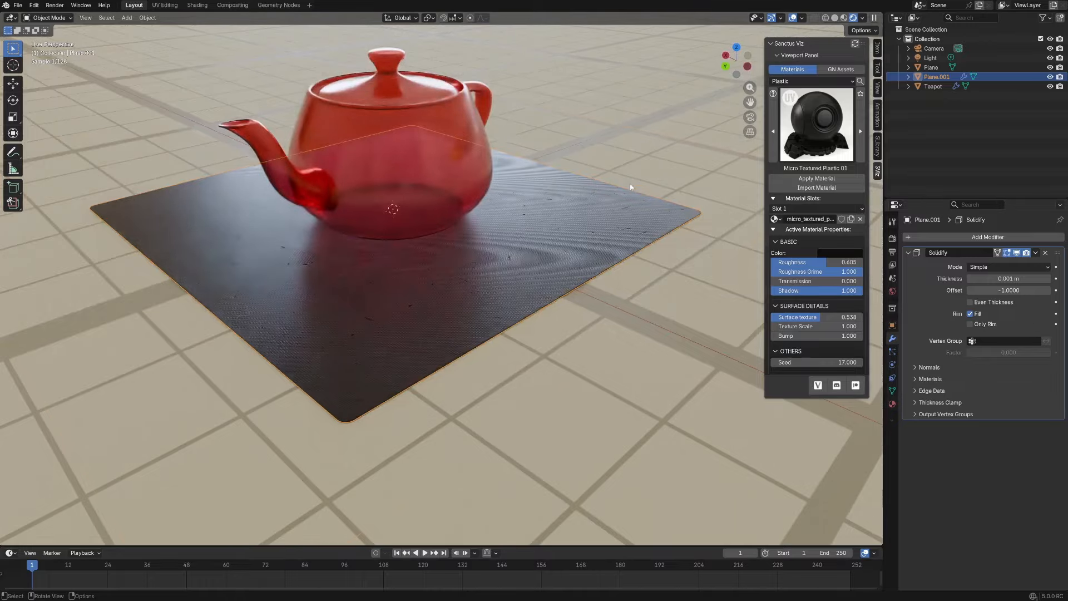
{"action": "scroll", "coordinate": [629, 184], "scroll_direction": "up", "scroll_amount": 4}
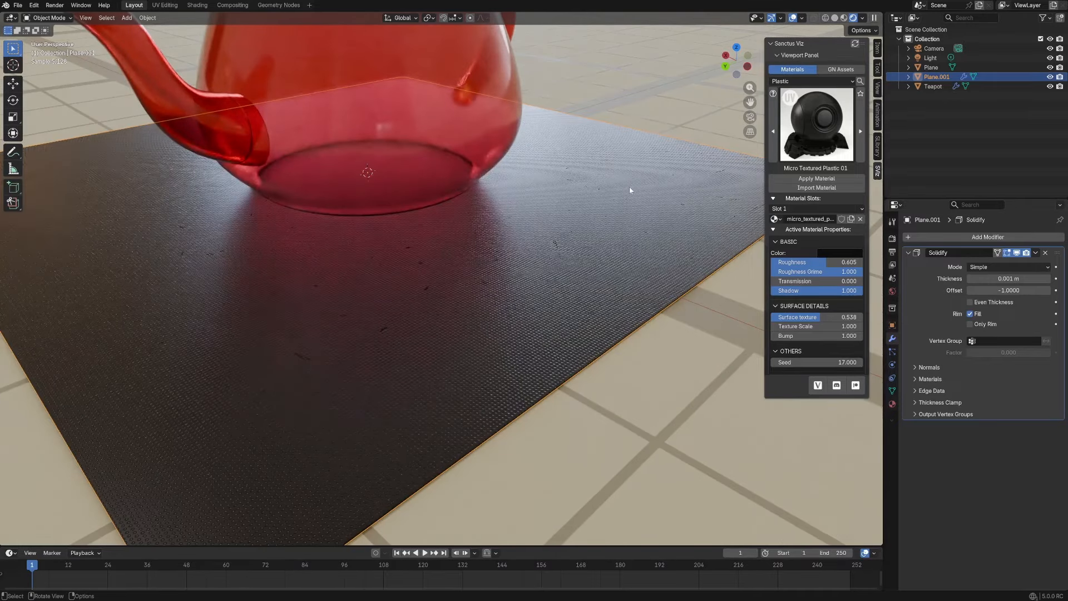
{"action": "scroll", "coordinate": [623, 212], "scroll_direction": "down", "scroll_amount": 8}
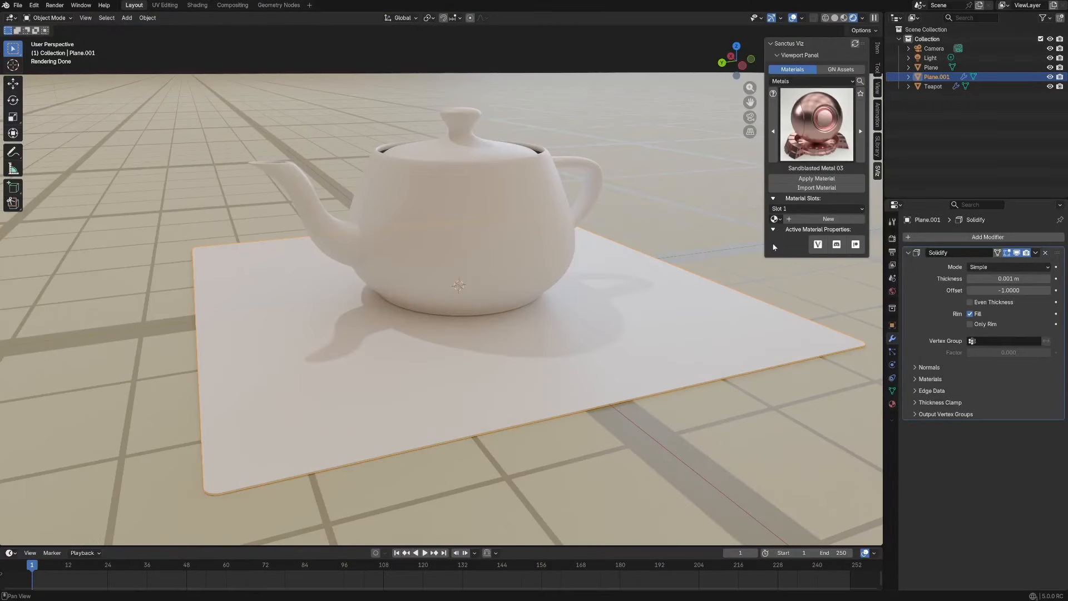
- Select the untextured teapot and apply the Aluminum 01 metal material to it
{"action": "left_click", "coordinate": [521, 209]}
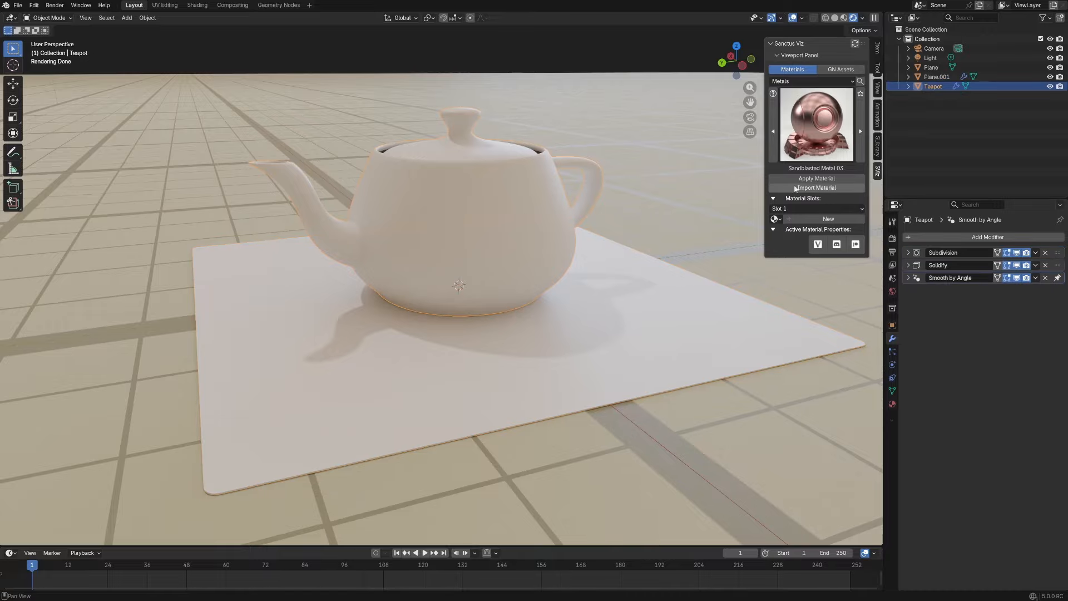
{"action": "left_click", "coordinate": [821, 141]}
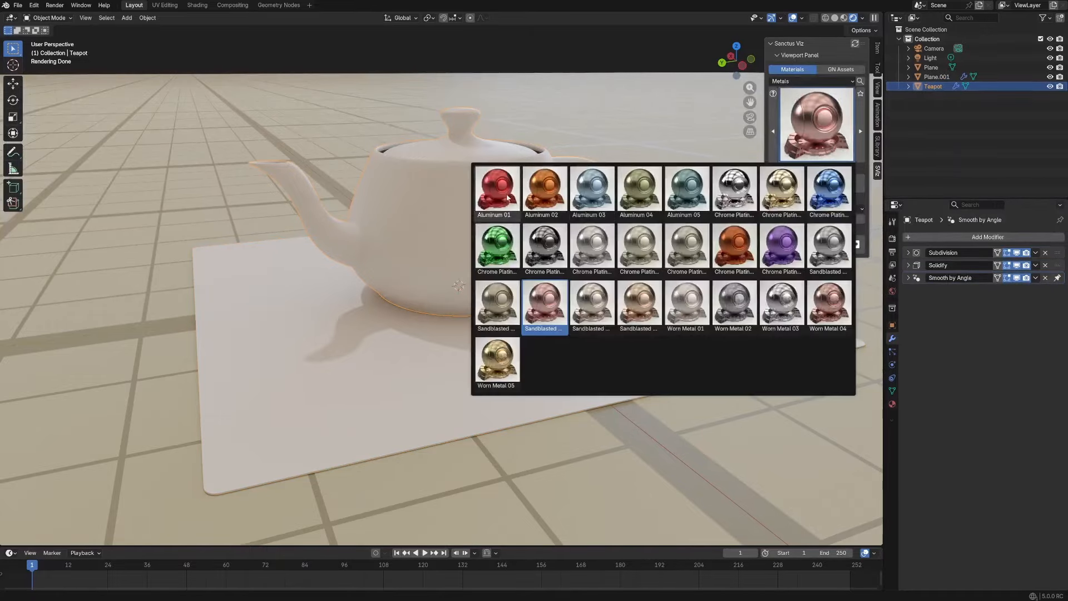
{"action": "left_click", "coordinate": [508, 197]}
{"action": "left_click", "coordinate": [816, 179]}
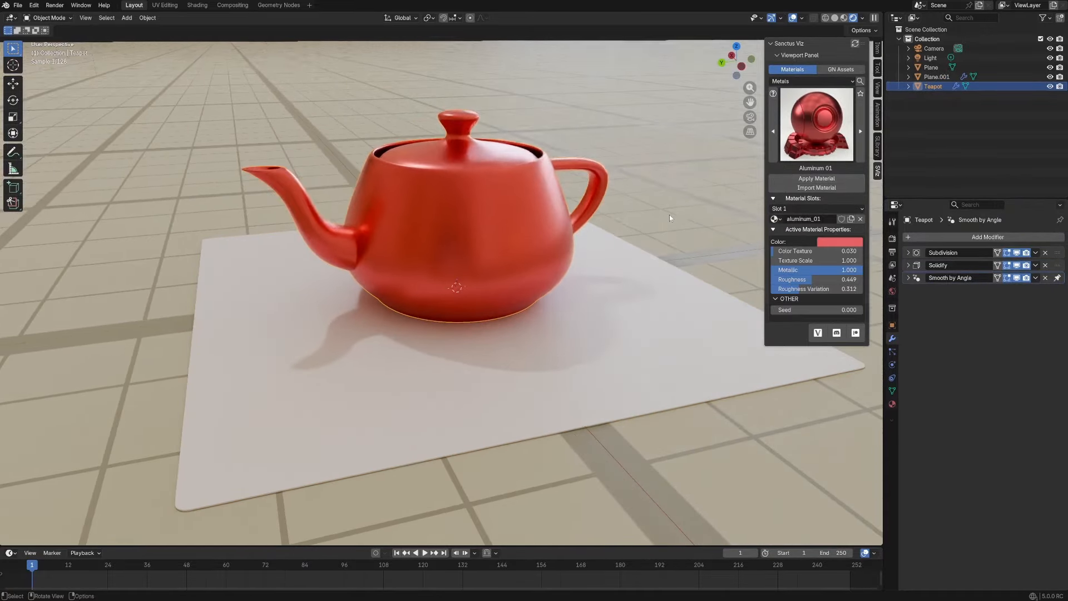
- Apply the Aluminum 03 metal material to the teapot
{"action": "left_click", "coordinate": [860, 132]}
{"action": "left_click", "coordinate": [860, 132]}
{"action": "left_click", "coordinate": [861, 133]}
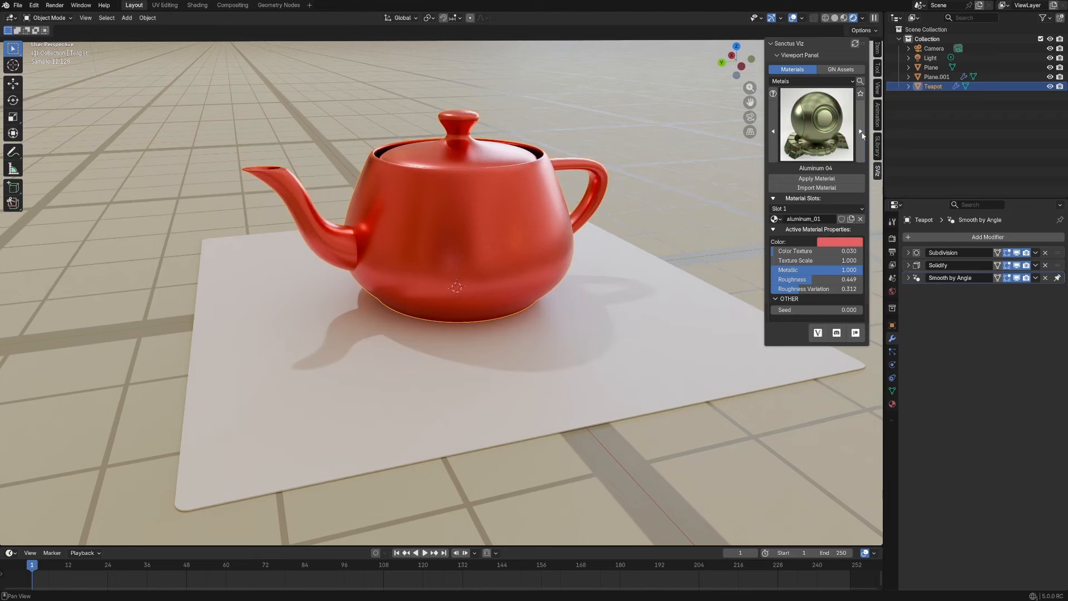
{"action": "left_click", "coordinate": [773, 131]}
{"action": "left_click", "coordinate": [816, 179]}
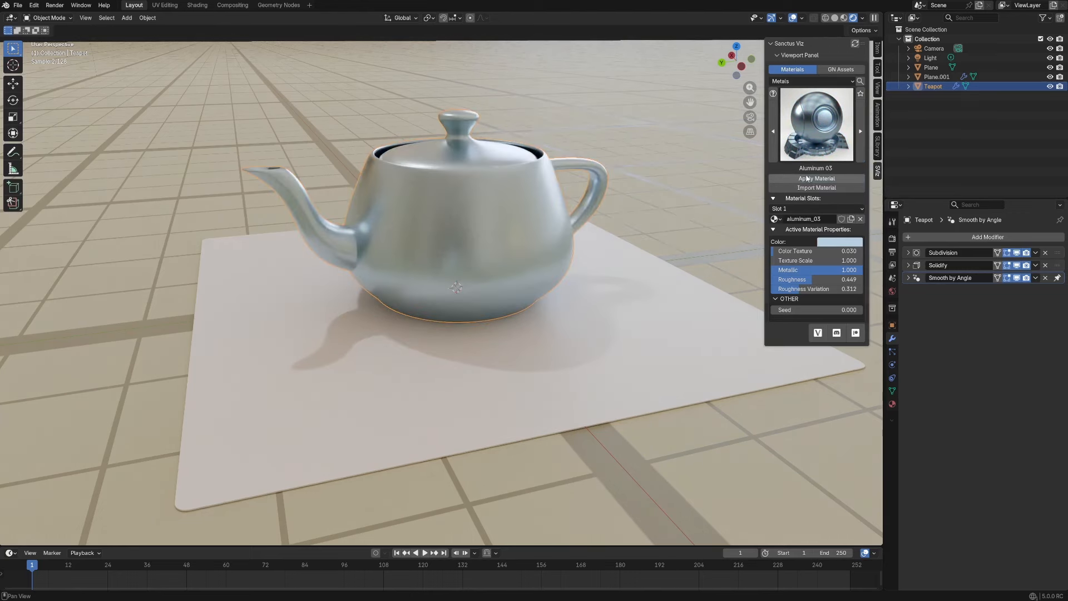
- Try the Chrome Plating 01 and Chrome Plating 02 materials on the teapot
{"action": "left_click", "coordinate": [830, 134]}
{"action": "left_click", "coordinate": [734, 200]}
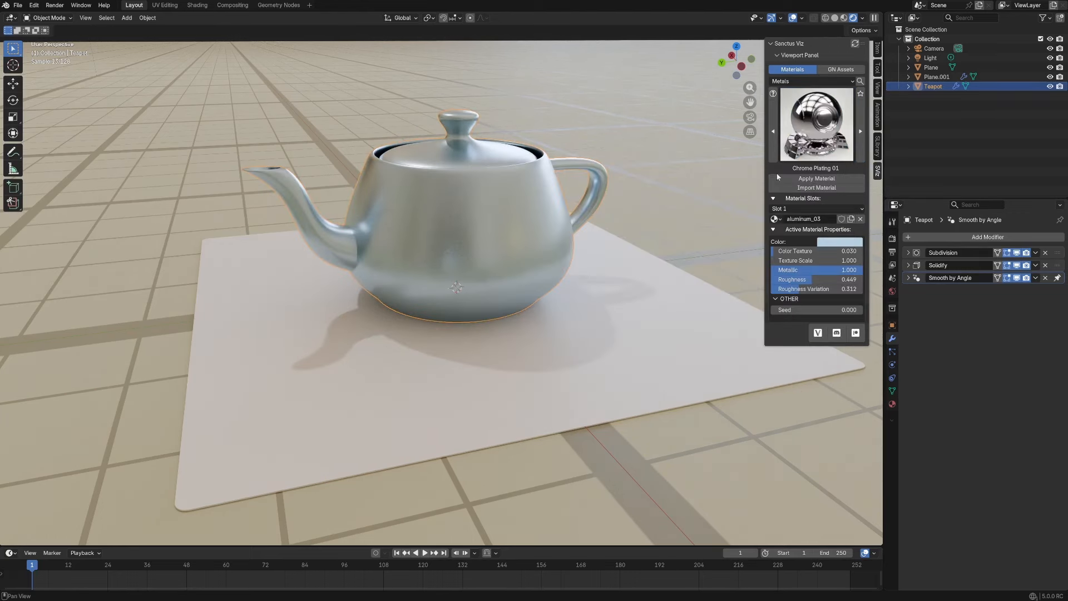
{"action": "left_click", "coordinate": [826, 179]}
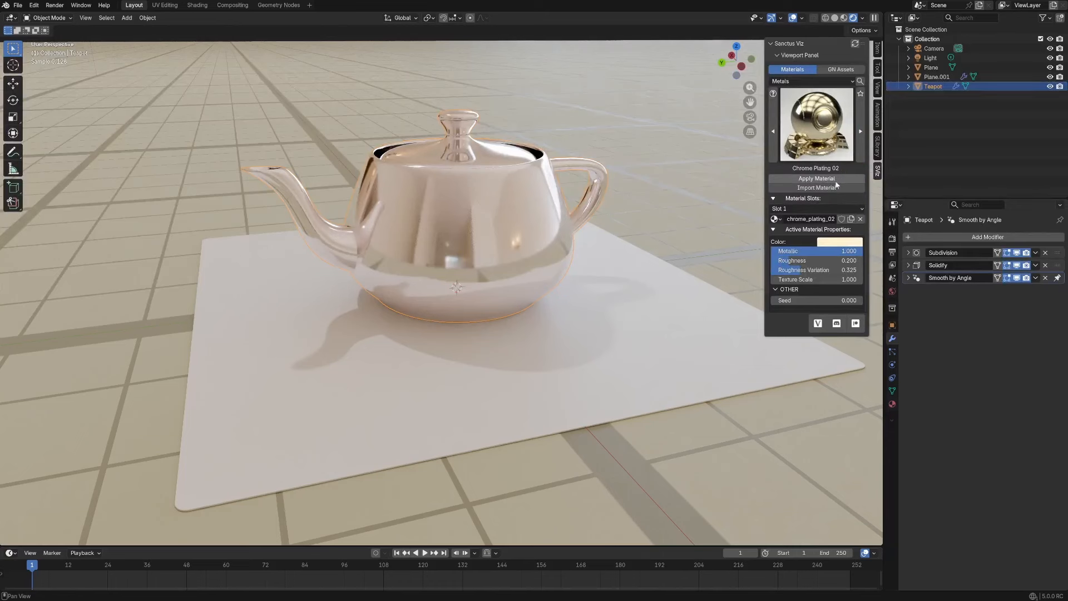
{"action": "left_click", "coordinate": [817, 179]}
- Apply the Sandblasted Metal 02 material to the teapot and view it from another angle
{"action": "left_click", "coordinate": [817, 127]}
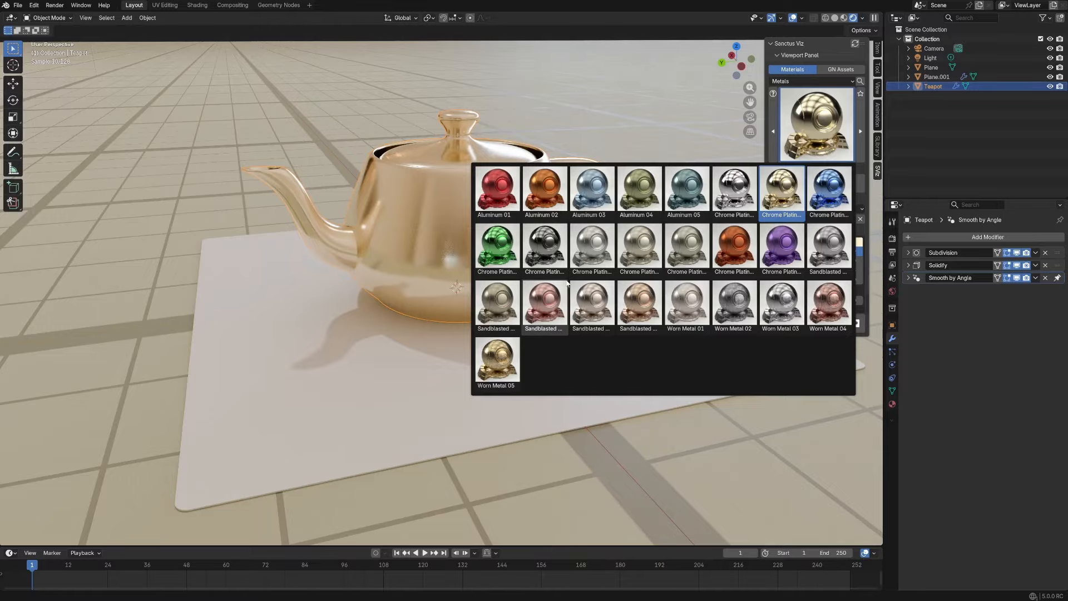
{"action": "left_click", "coordinate": [506, 306]}
{"action": "left_click", "coordinate": [817, 179]}
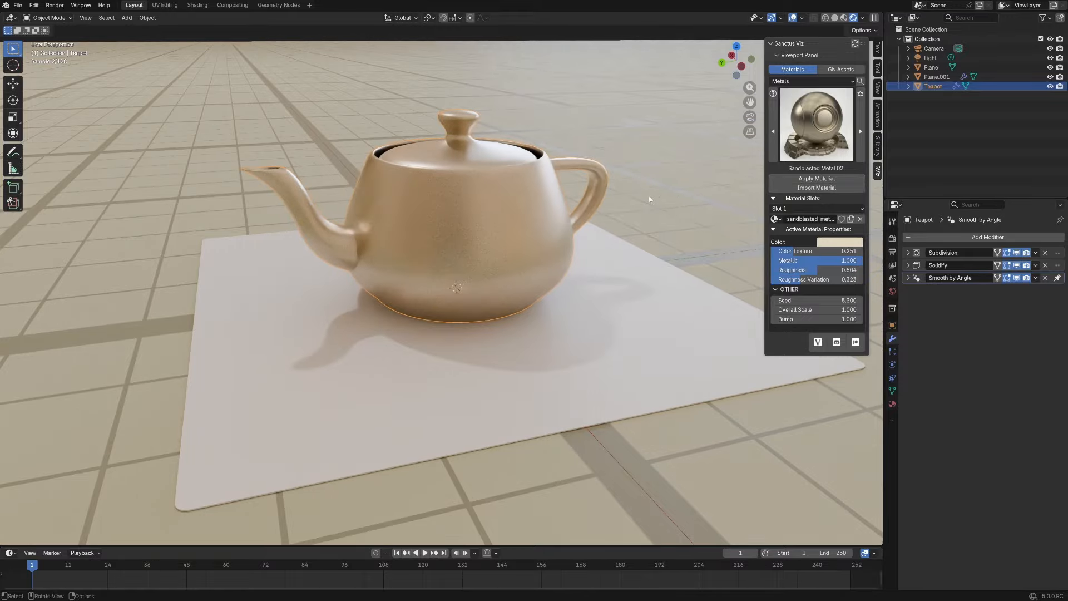
{"action": "middle_click_drag", "start_coordinate": [649, 199], "coordinate": [673, 196]}
- Apply the Sandblasted Metal 03 material to the teapot and look at it closer
{"action": "left_click", "coordinate": [864, 136]}
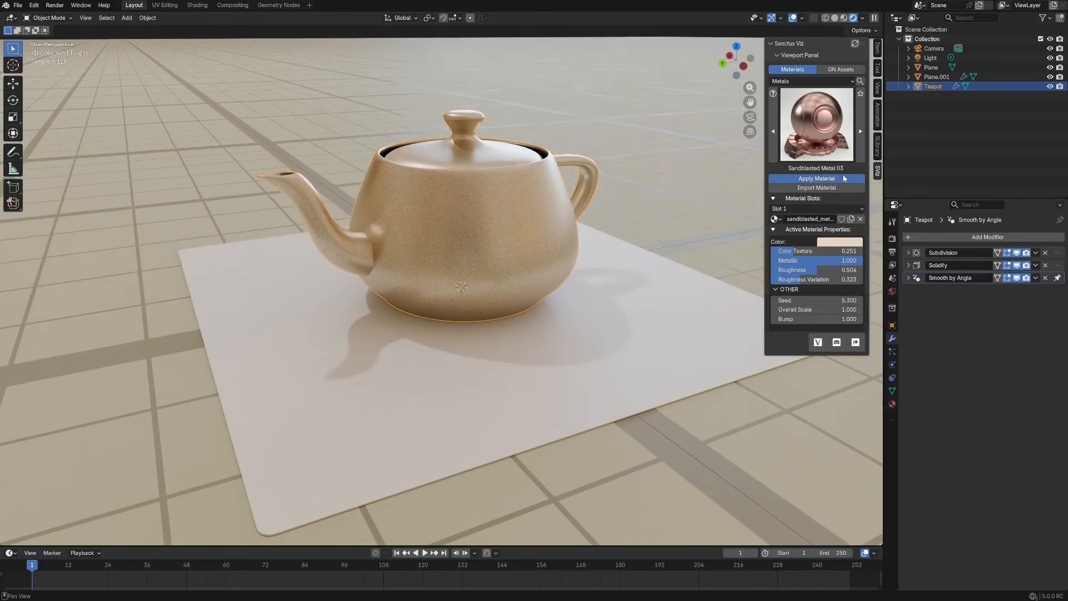
{"action": "left_click", "coordinate": [844, 178]}
{"action": "scroll", "coordinate": [622, 196], "scroll_direction": "up", "scroll_amount": 3}
- Apply the Worn Metal 03 material to the teapot and view it from above
{"action": "left_click", "coordinate": [817, 143]}
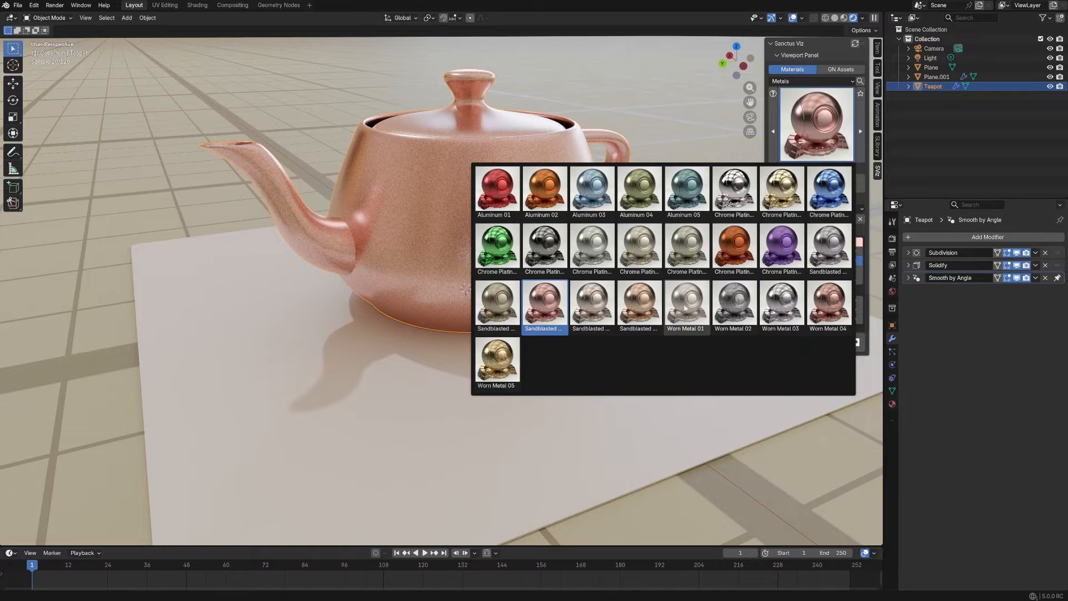
{"action": "left_click", "coordinate": [782, 303]}
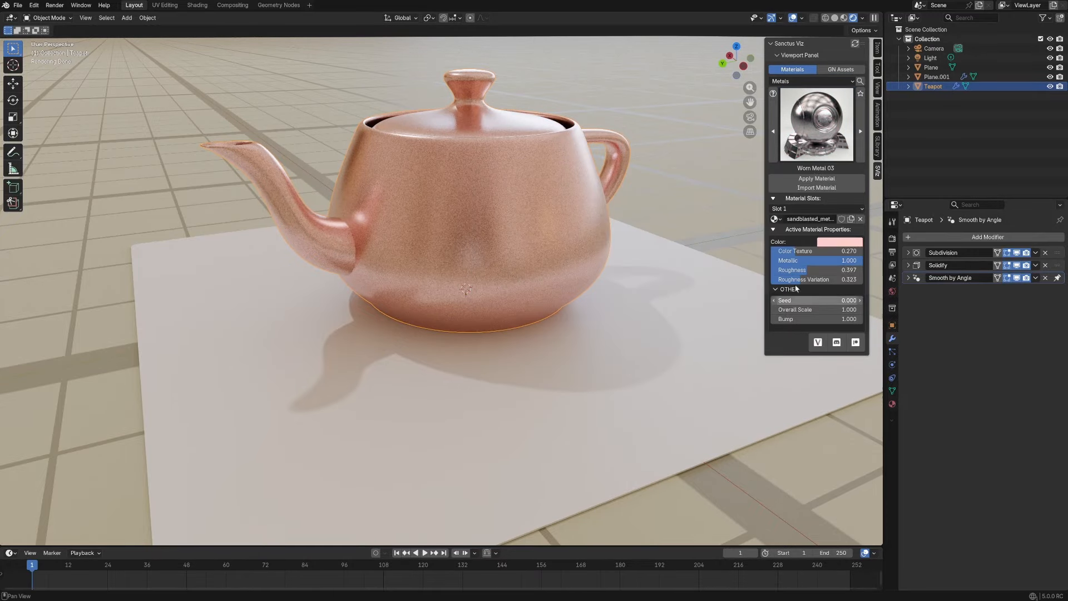
{"action": "left_click", "coordinate": [817, 179]}
{"action": "scroll", "coordinate": [663, 231], "scroll_direction": "down", "scroll_amount": 3}
{"action": "middle_click_drag", "start_coordinate": [664, 231], "coordinate": [616, 257]}
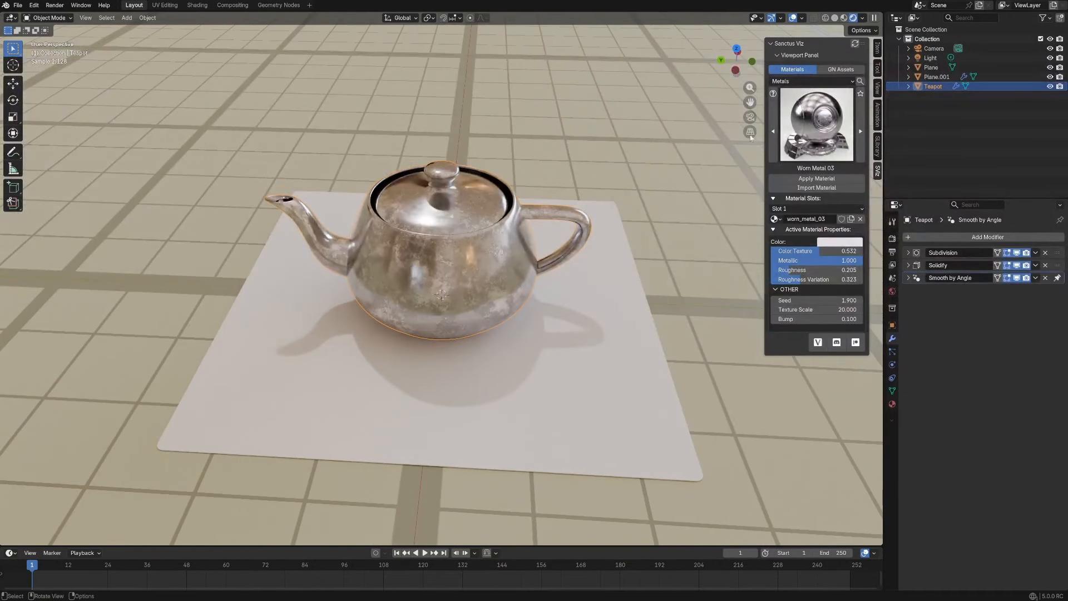
- Apply the Worn Metal 04 material to the teapot and view it from a slightly different angle
{"action": "left_click", "coordinate": [817, 125]}
{"action": "left_click", "coordinate": [829, 307]}
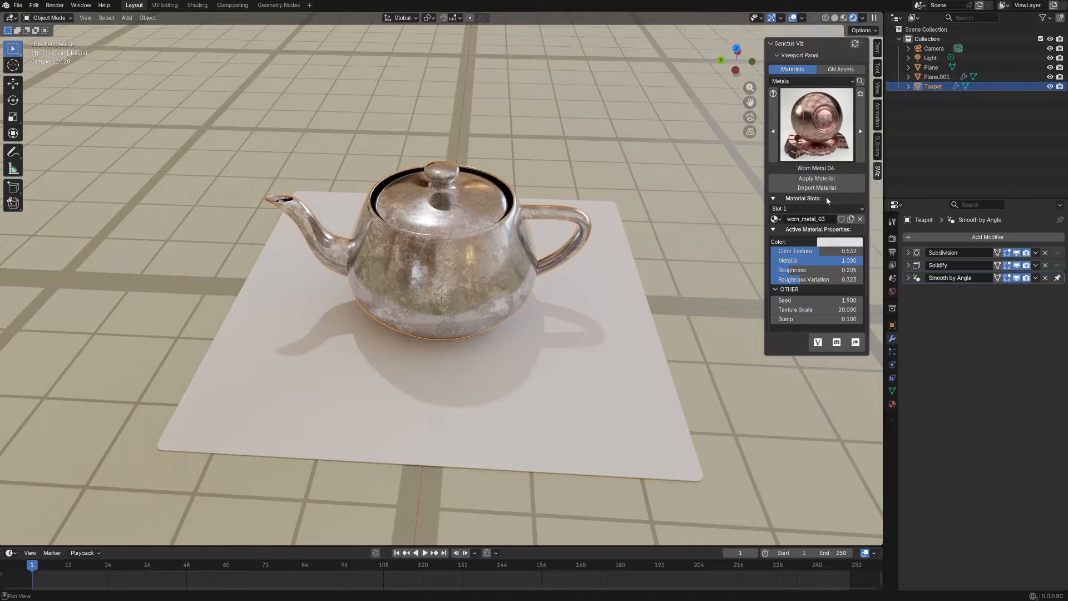
{"action": "left_click", "coordinate": [825, 182]}
{"action": "middle_click_drag", "start_coordinate": [650, 228], "coordinate": [626, 236]}
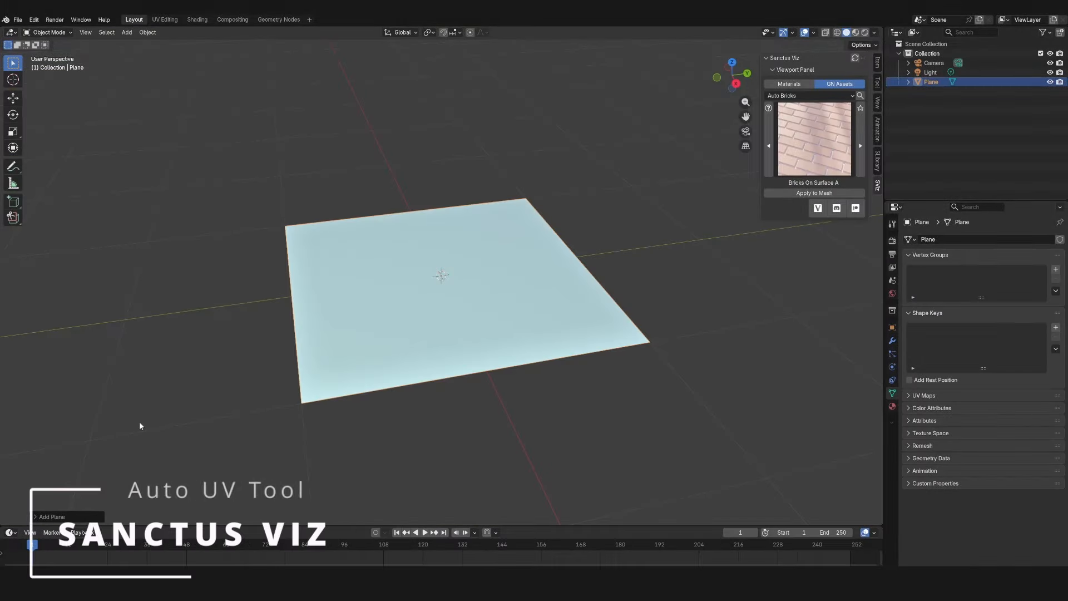
- Apply the Arch Uvs geometry nodes asset from the Tools category to the plane and show it in rendered shading
{"action": "middle_click_drag", "start_coordinate": [546, 276], "coordinate": [583, 277]}
{"action": "middle_click_drag", "start_coordinate": [523, 260], "coordinate": [467, 219]}
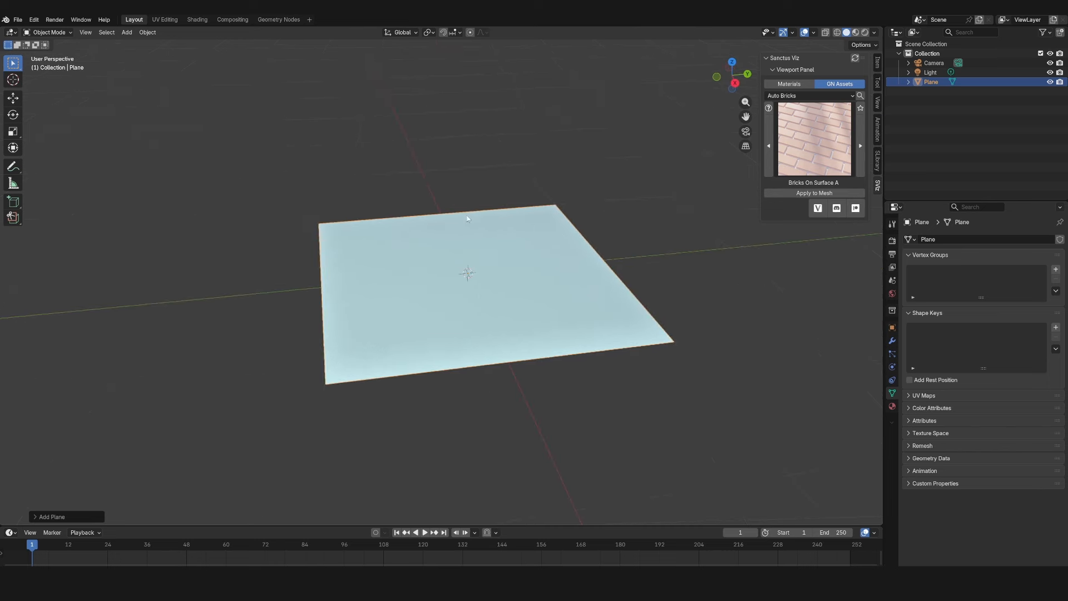
{"action": "middle_click_drag", "start_coordinate": [492, 269], "coordinate": [528, 259]}
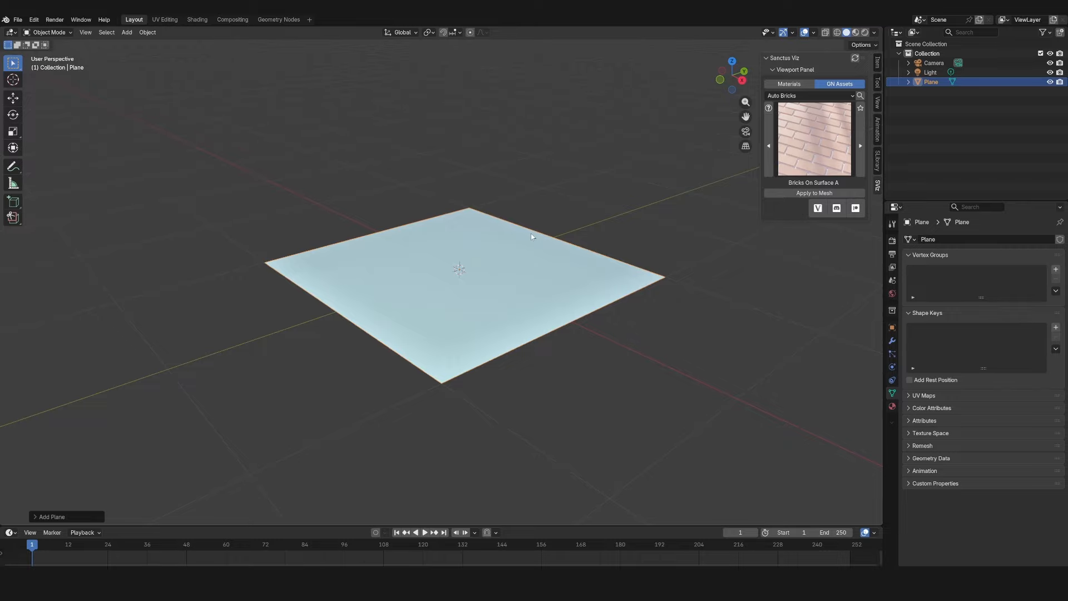
{"action": "middle_click_drag", "start_coordinate": [489, 210], "coordinate": [478, 243], "text": "shift"}
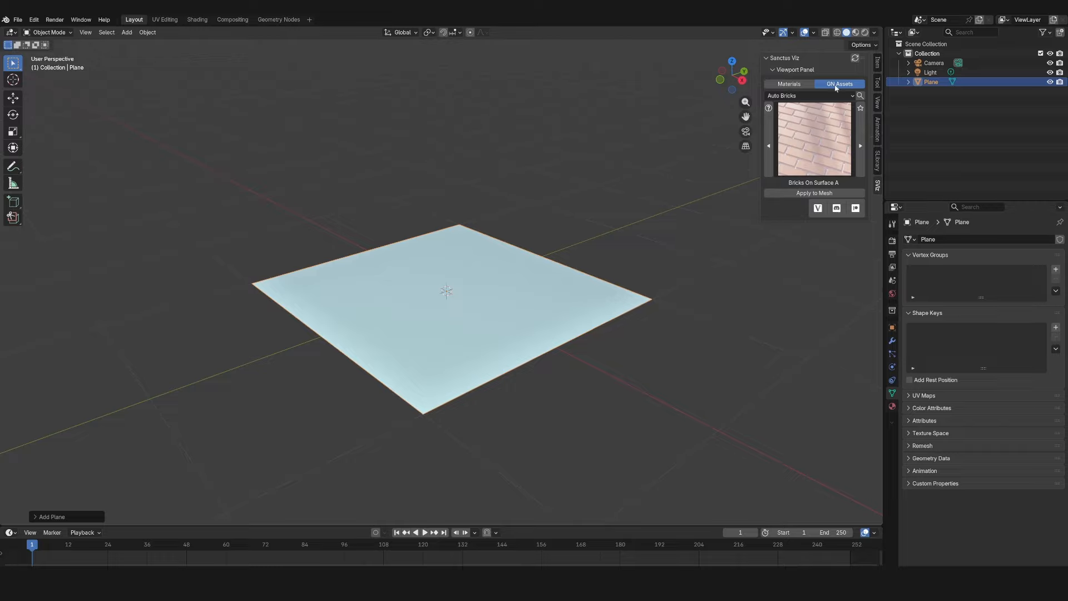
{"action": "left_click", "coordinate": [809, 97]}
{"action": "left_click", "coordinate": [793, 176]}
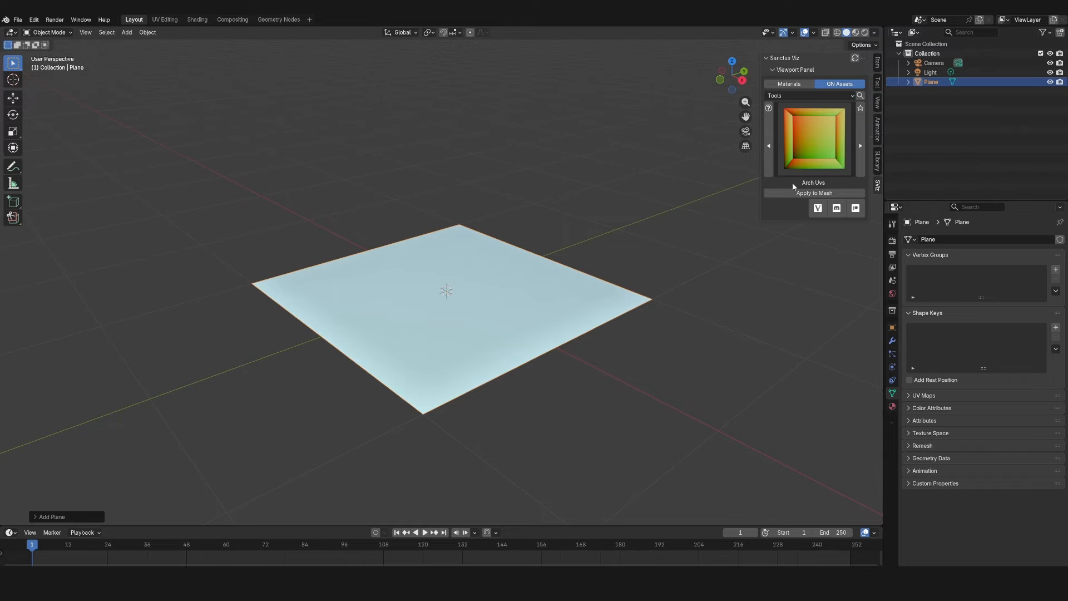
{"action": "left_click", "coordinate": [804, 193]}
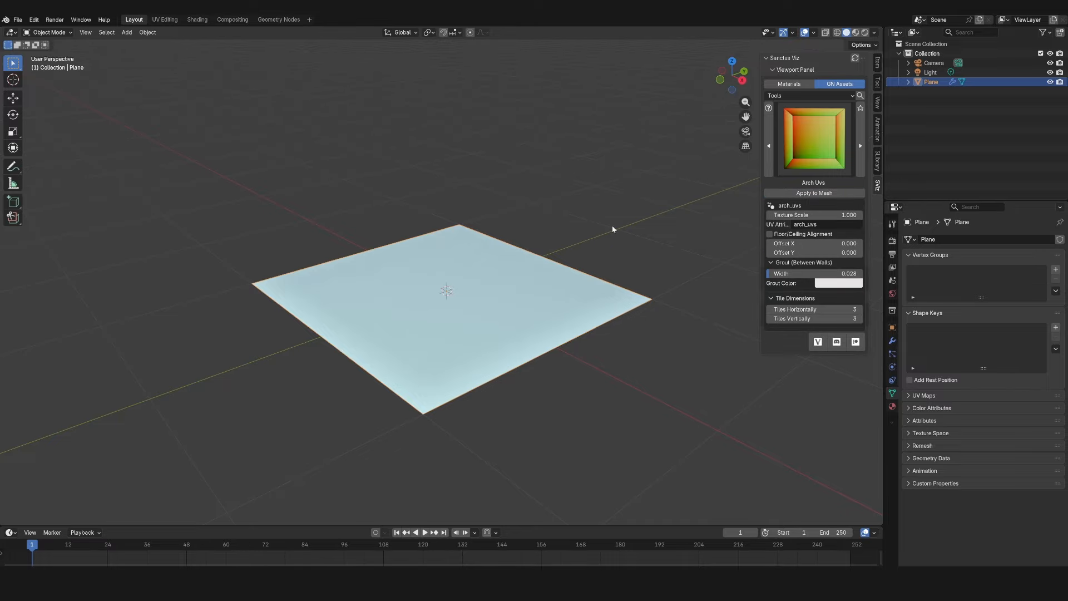
{"action": "left_click", "coordinate": [865, 32]}
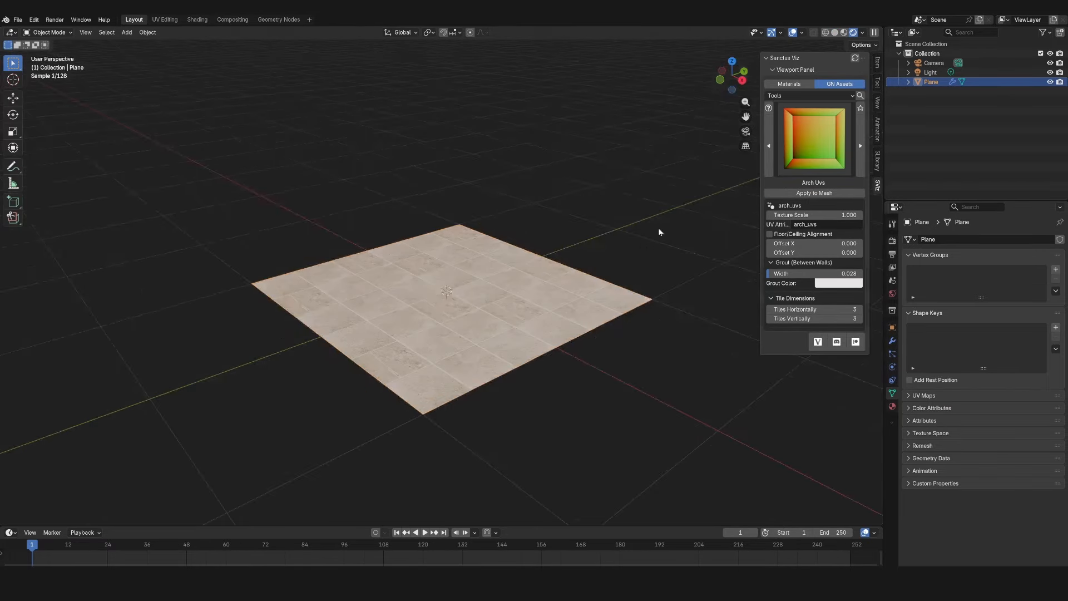
- Extrude the plane's two adjacent rear edges straight up along Z to form two tiled walls
{"action": "mouse_move", "coordinate": [659, 229]}
{"action": "middle_mouse_down"}
{"action": "mouse_move", "coordinate": [496, 239]}
{"action": "mouse_move", "coordinate": [558, 239]}
{"action": "mouse_move", "coordinate": [425, 269]}
{"action": "mouse_move", "coordinate": [517, 277]}
{"action": "mouse_move", "coordinate": [486, 247]}
{"action": "mouse_move", "coordinate": [481, 260]}
{"action": "middle_mouse_up"}
{"action": "key", "text": "Tab"}
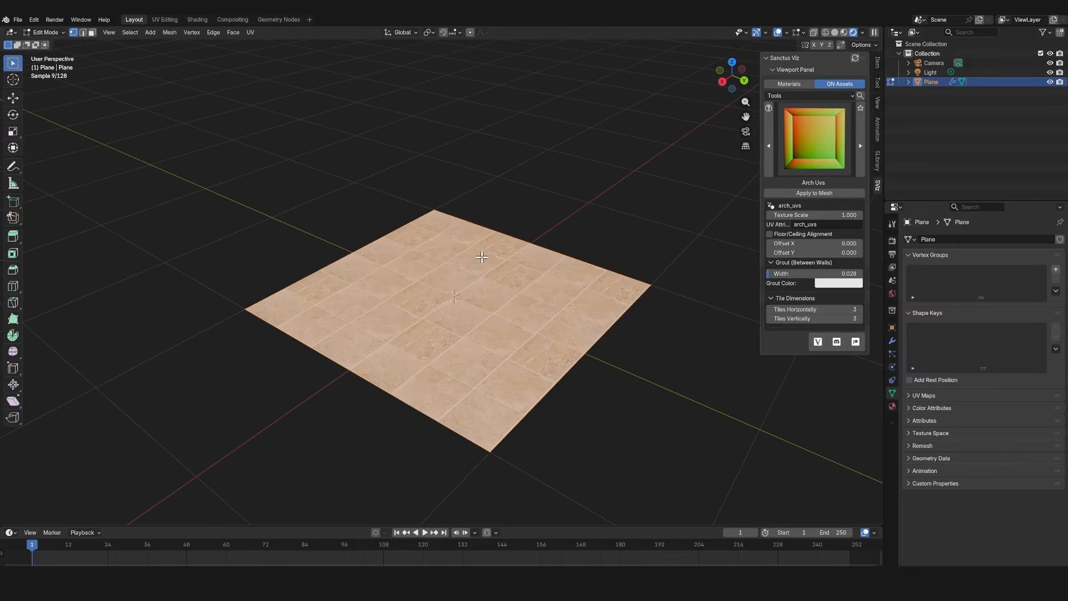
{"action": "left_click", "coordinate": [504, 237]}
{"action": "middle_click_drag", "start_coordinate": [514, 256], "coordinate": [497, 235]}
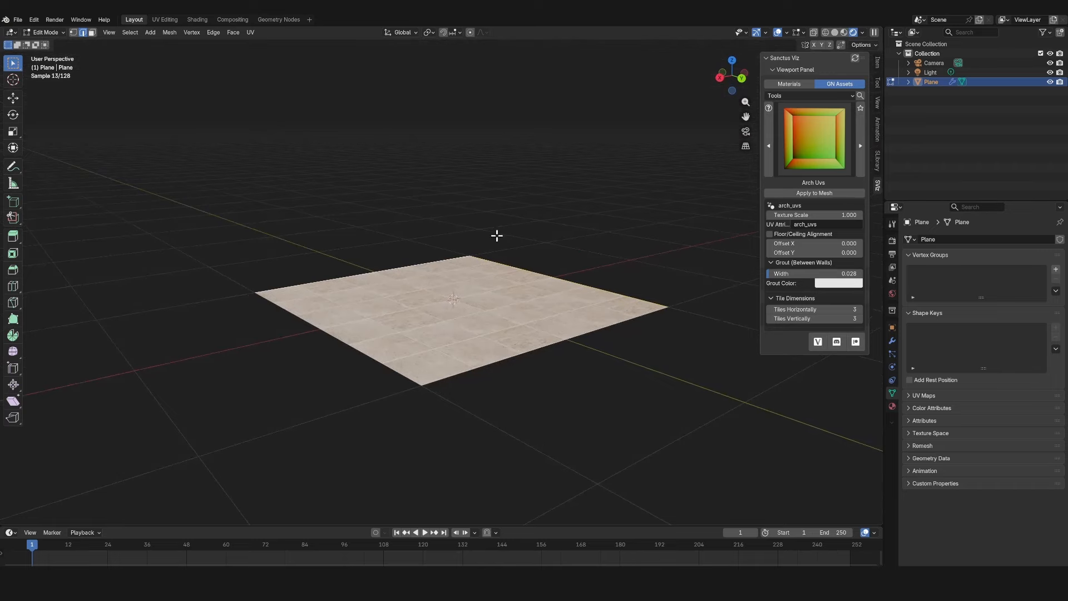
{"action": "key", "text": "e"}
{"action": "key", "text": "z"}
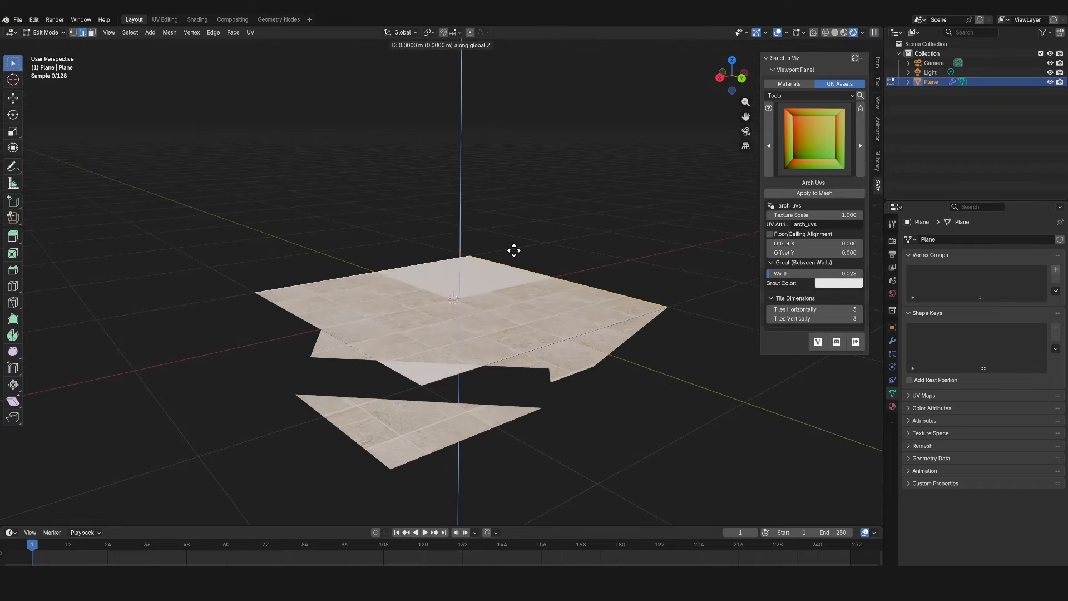
{"action": "left_click", "coordinate": [549, 449]}
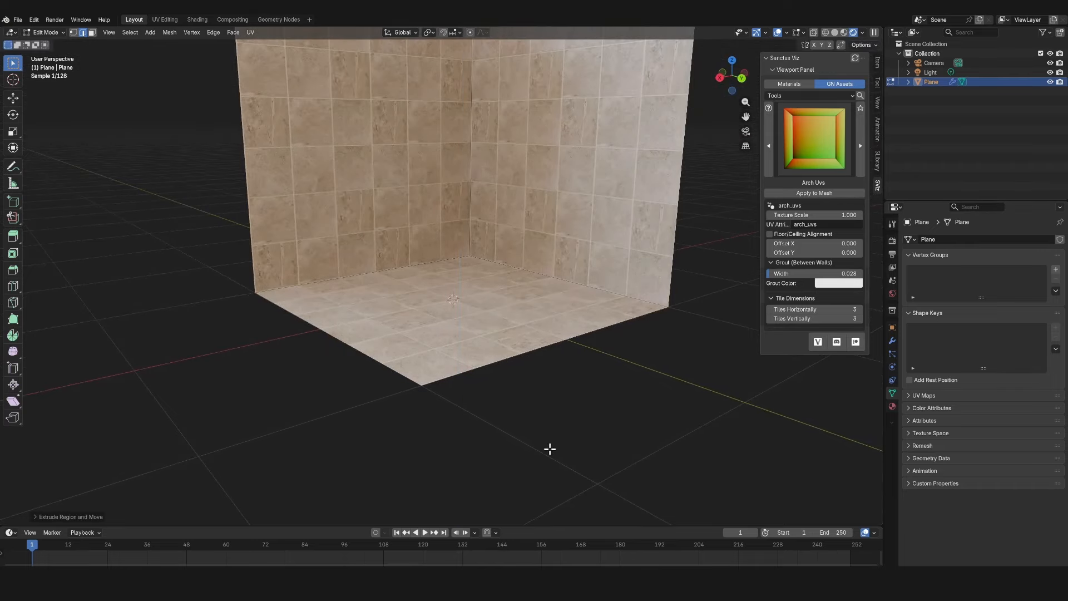
{"action": "middle_click_drag", "start_coordinate": [543, 381], "coordinate": [577, 345]}
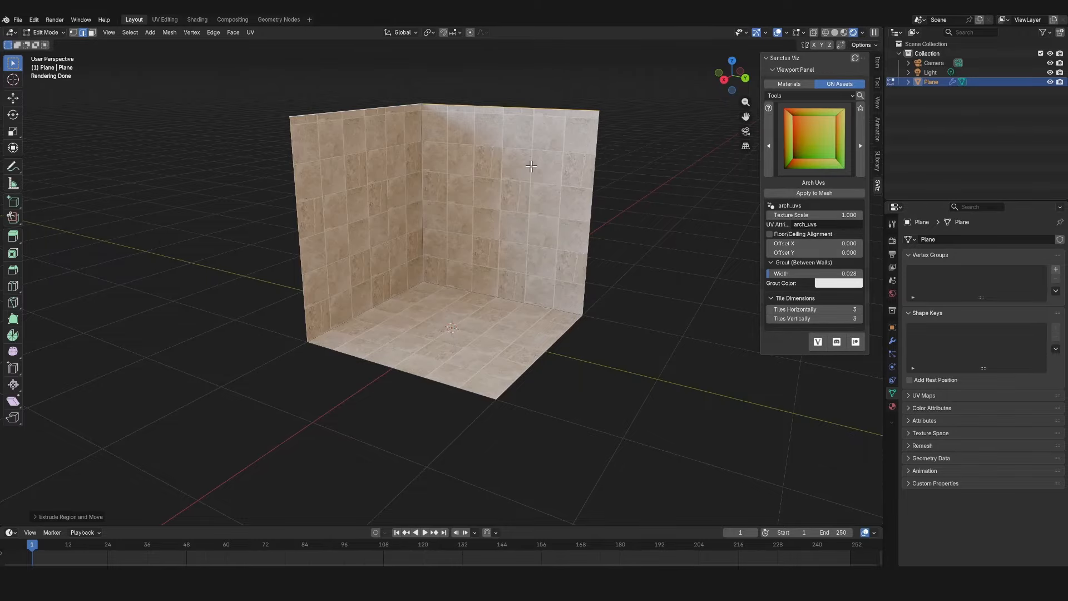
- Inset the face of the wall on the right and extrude it about 0.64 m outward as a recess
{"action": "key", "text": "3"}
{"action": "left_click", "coordinate": [581, 158]}
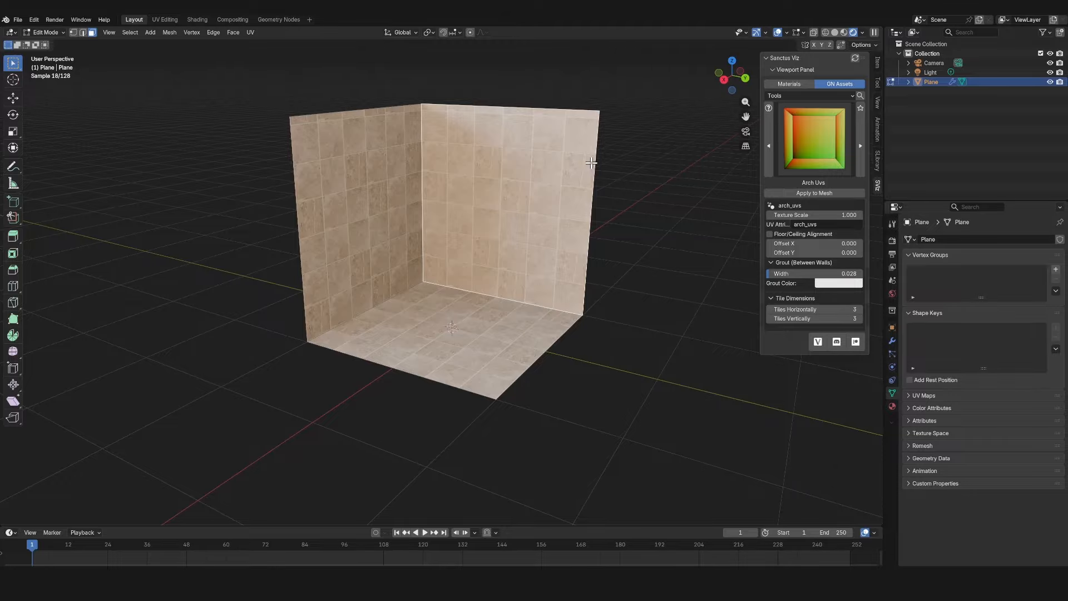
{"action": "key", "text": "i"}
{"action": "left_click", "coordinate": [568, 178]}
{"action": "middle_click_drag", "start_coordinate": [568, 178], "coordinate": [575, 208]}
{"action": "key", "text": "e"}
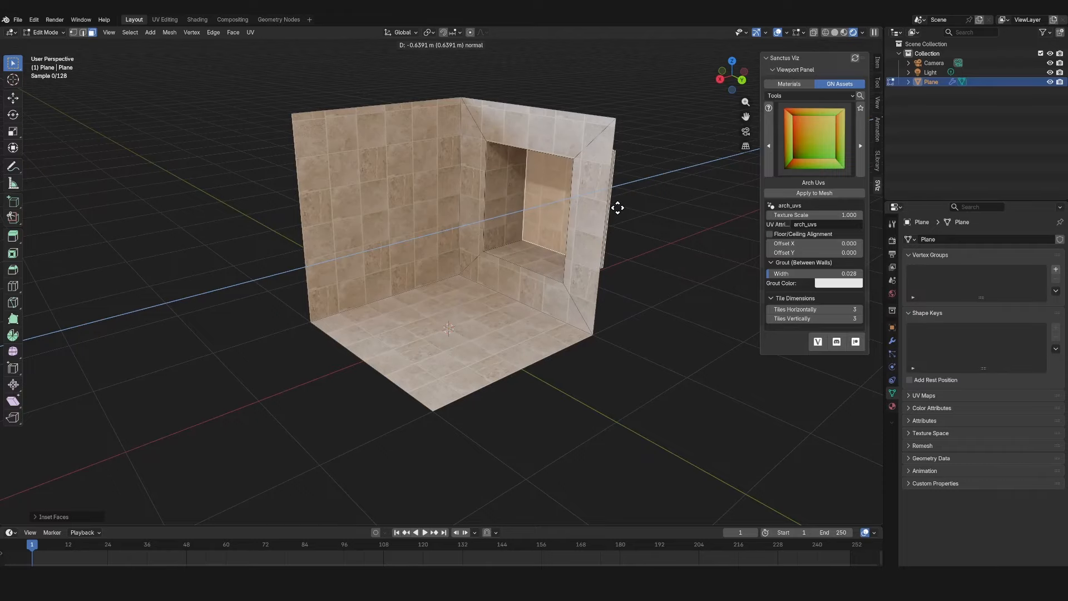
{"action": "left_click", "coordinate": [615, 209]}
- Inset the face of the other wall and extrude it outward to form a deeper recess
{"action": "left_click", "coordinate": [397, 149]}
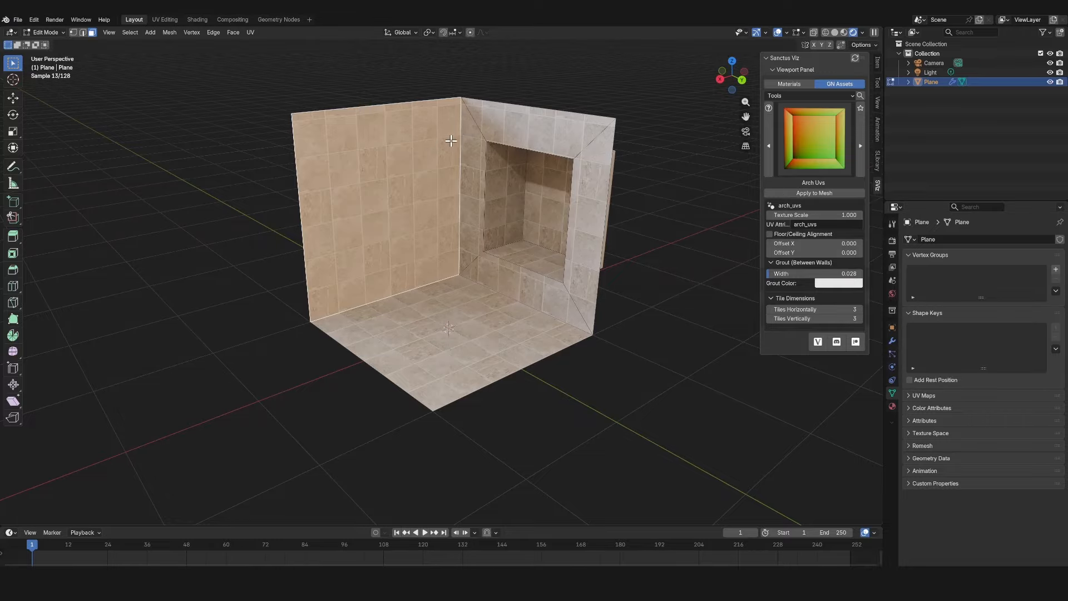
{"action": "key", "text": "i"}
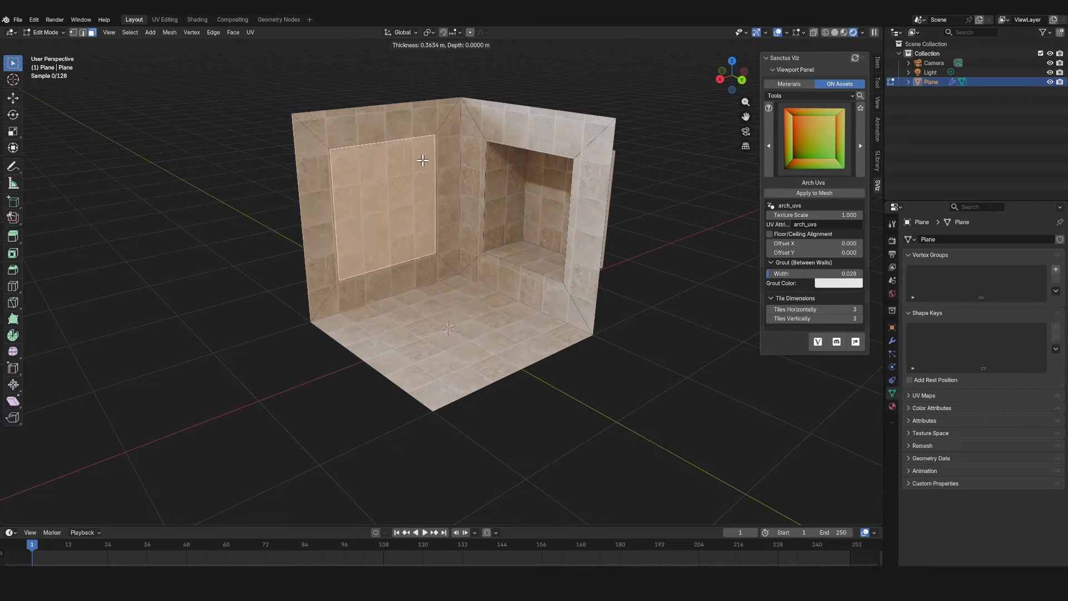
{"action": "left_click", "coordinate": [469, 237]}
{"action": "key", "text": "e"}
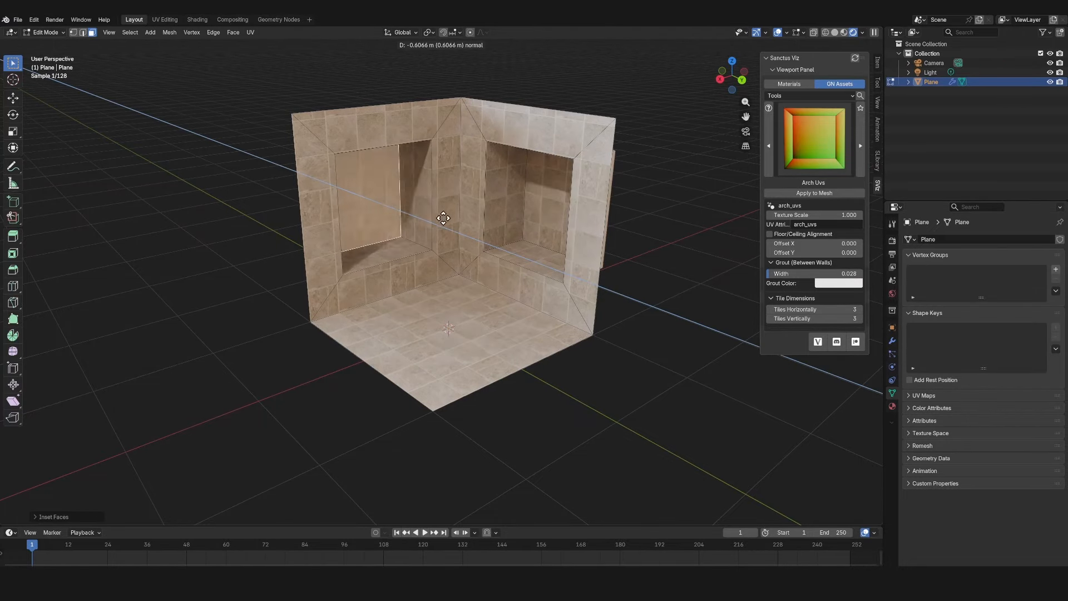
{"action": "left_click", "coordinate": [406, 204]}
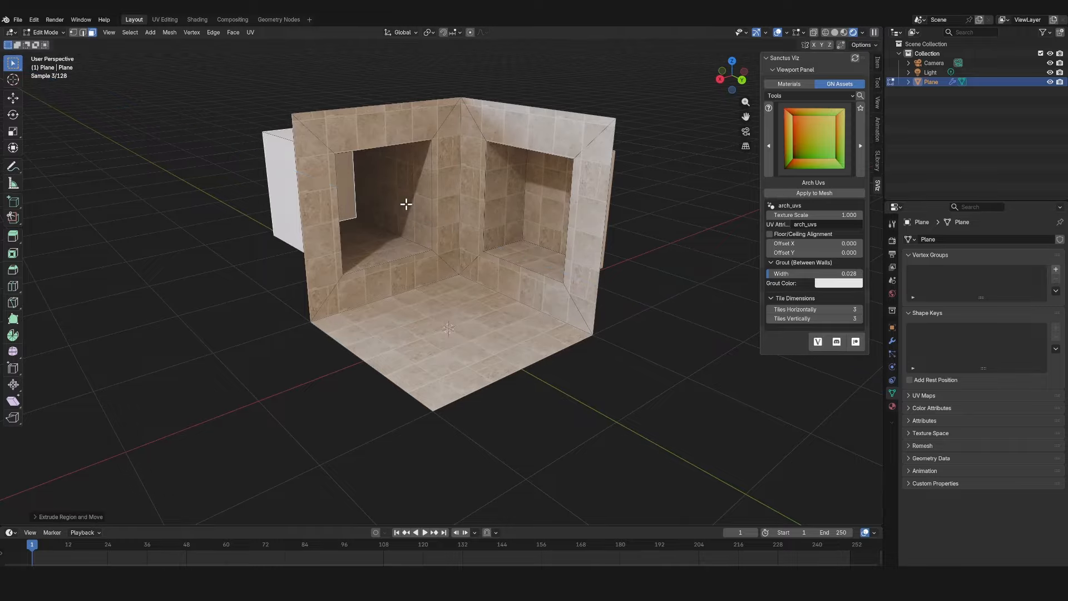
- Delete the end face of the deeper recess to leave a window opening and return to Object Mode
{"action": "key", "text": "x"}
{"action": "left_click", "coordinate": [389, 226]}
{"action": "middle_click_drag", "start_coordinate": [451, 230], "coordinate": [489, 237]}
{"action": "key", "text": "Tab"}
{"action": "scroll", "coordinate": [490, 237], "scroll_direction": "up", "scroll_amount": 2}
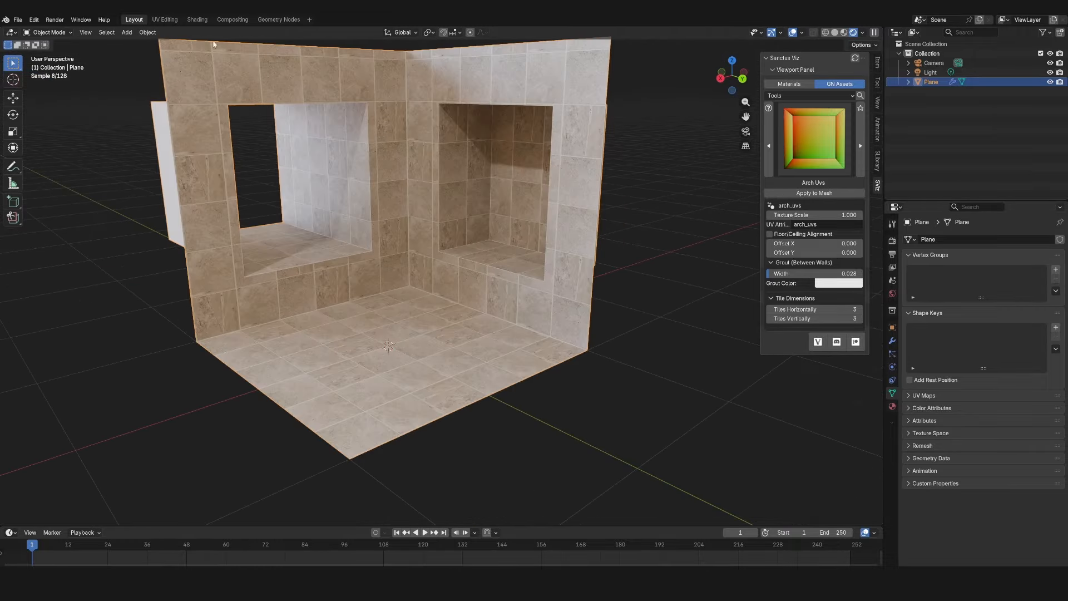
- Switch to the Shading workspace and show the plane's arch_uvs modifier settings
{"action": "left_click", "coordinate": [197, 19]}
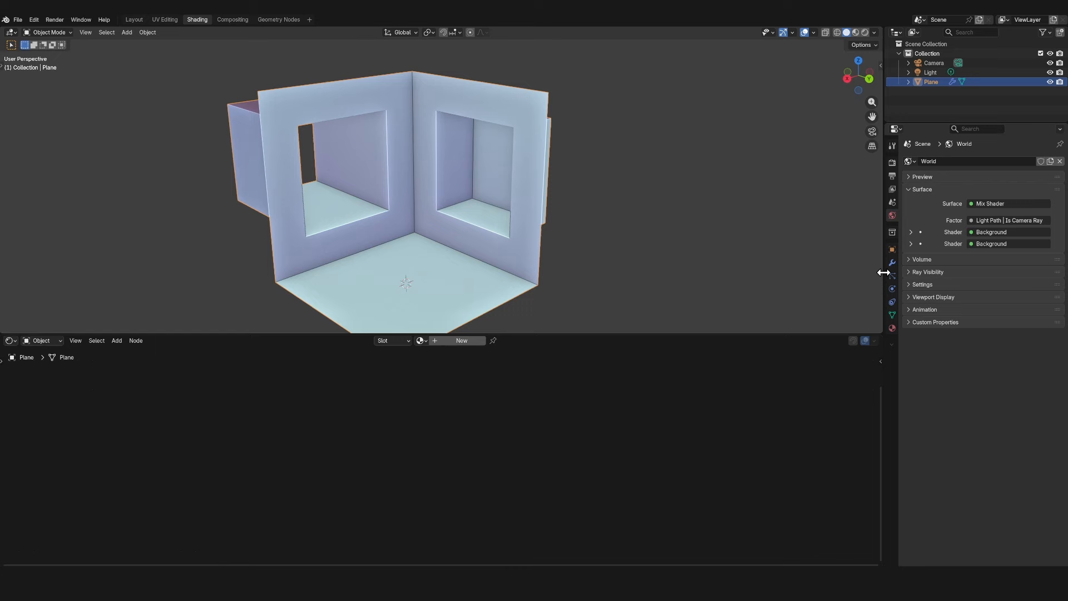
{"action": "left_click", "coordinate": [892, 273]}
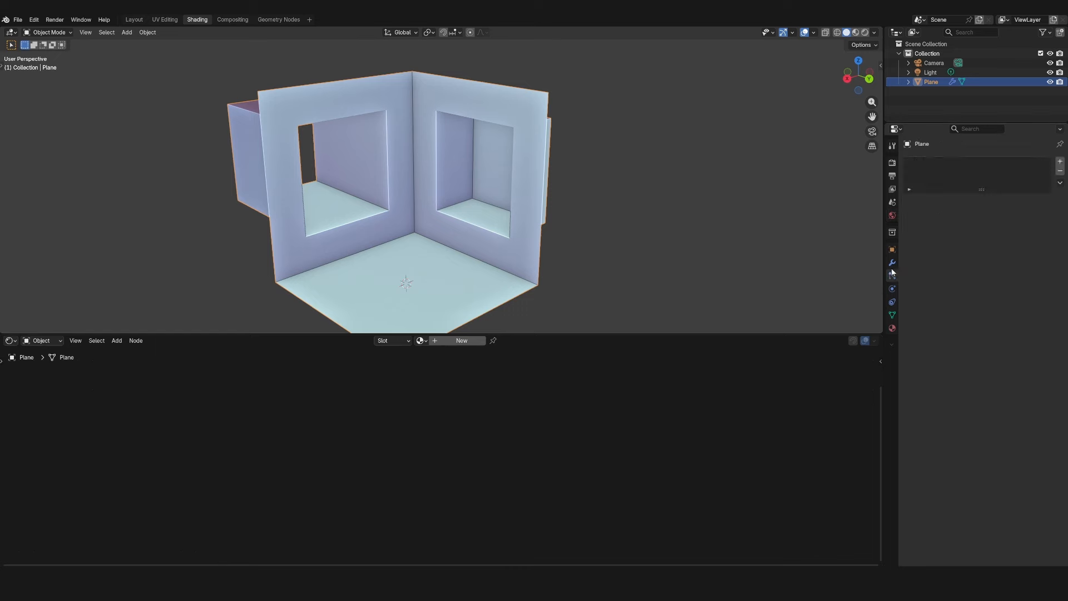
{"action": "left_click", "coordinate": [892, 263]}
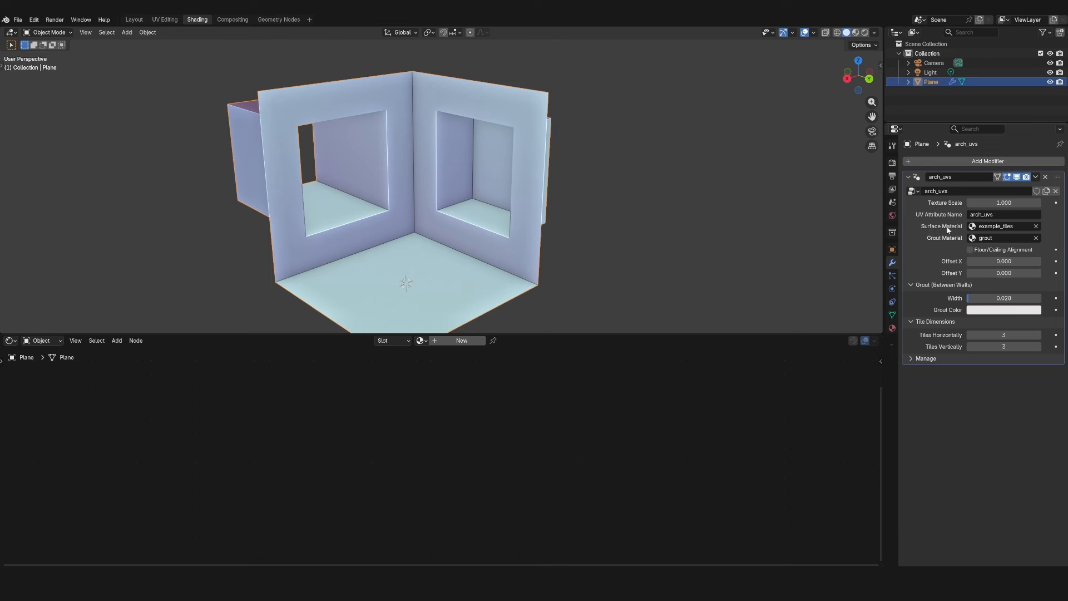
- Assign the existing example_tiles material to the plane and frame its node tree
{"action": "left_click", "coordinate": [419, 340]}
{"action": "left_click", "coordinate": [445, 370]}
{"action": "scroll", "coordinate": [459, 425], "scroll_direction": "down", "scroll_amount": 3}
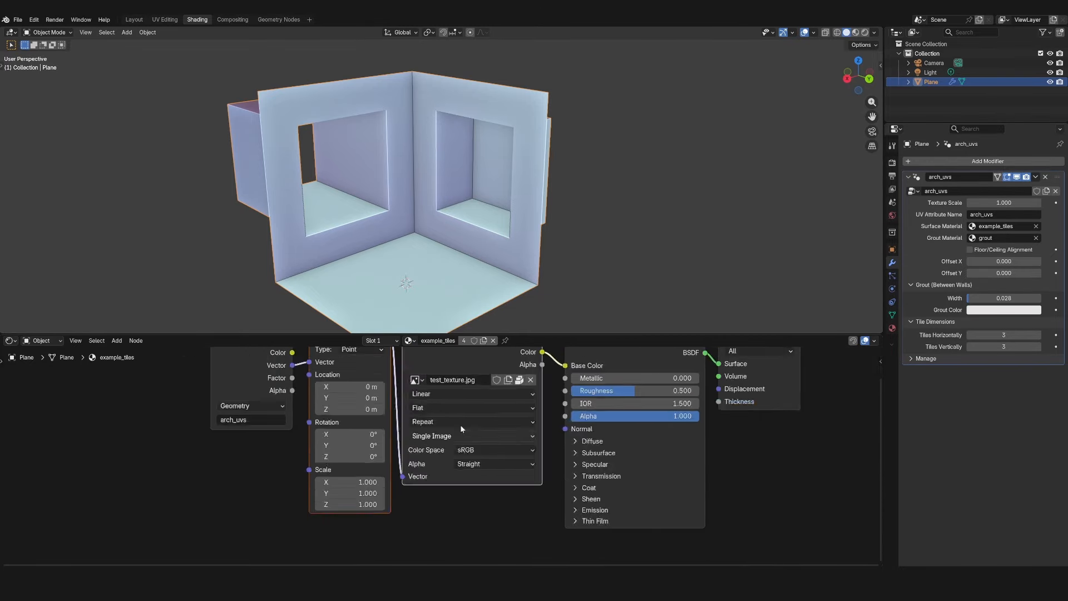
{"action": "middle_click_drag", "start_coordinate": [375, 369], "coordinate": [328, 378]}
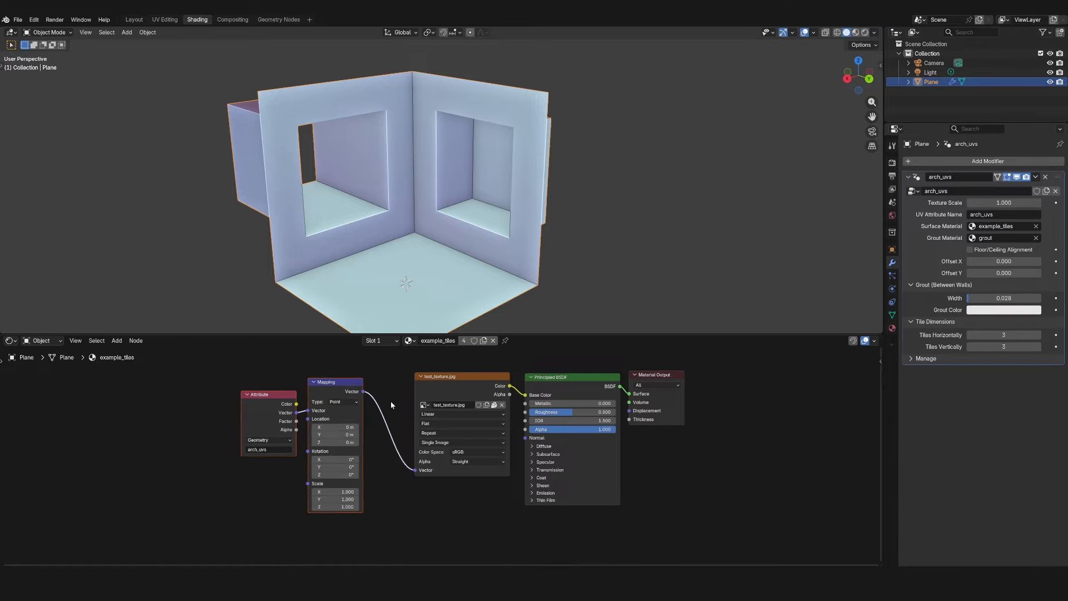
{"action": "scroll", "coordinate": [402, 409], "scroll_direction": "up", "scroll_amount": 2}
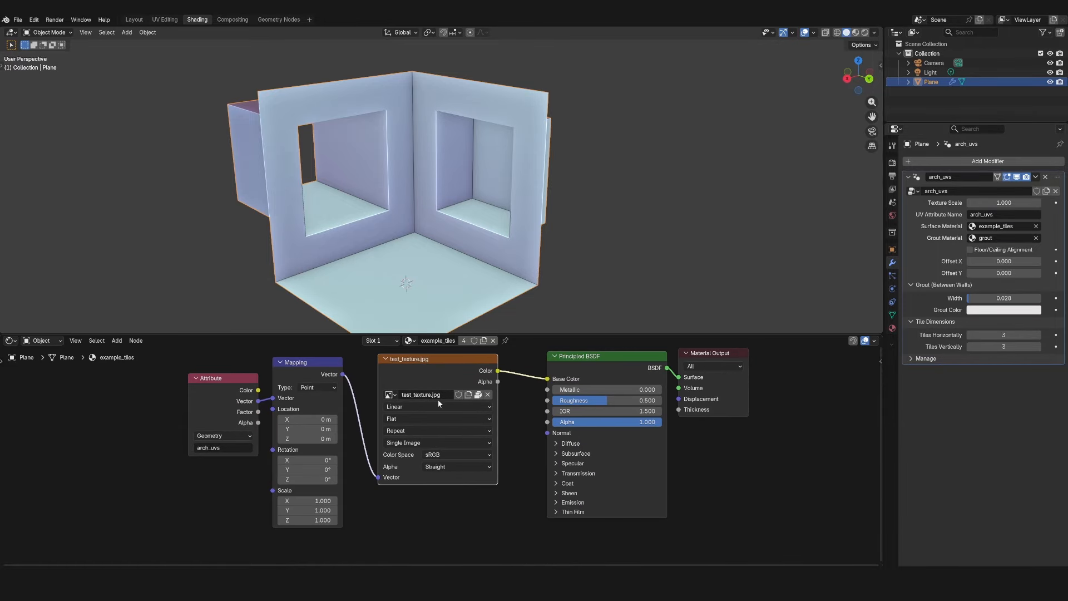
- Move the Attribute and Mapping nodes away from the image texture node and space them apart
{"action": "left_click_drag", "start_coordinate": [152, 372], "coordinate": [312, 417]}
{"action": "left_click_drag", "start_coordinate": [298, 373], "coordinate": [225, 406]}
{"action": "middle_click_drag", "start_coordinate": [163, 392], "coordinate": [263, 385]}
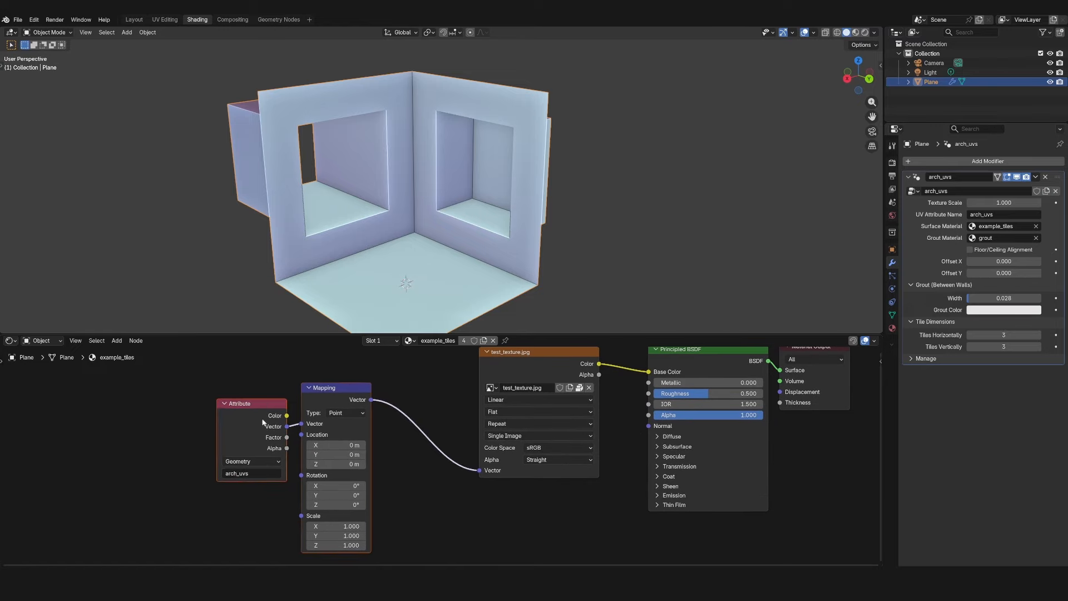
{"action": "left_click_drag", "start_coordinate": [249, 419], "coordinate": [203, 412]}
{"action": "middle_click_drag", "start_coordinate": [251, 359], "coordinate": [264, 389]}
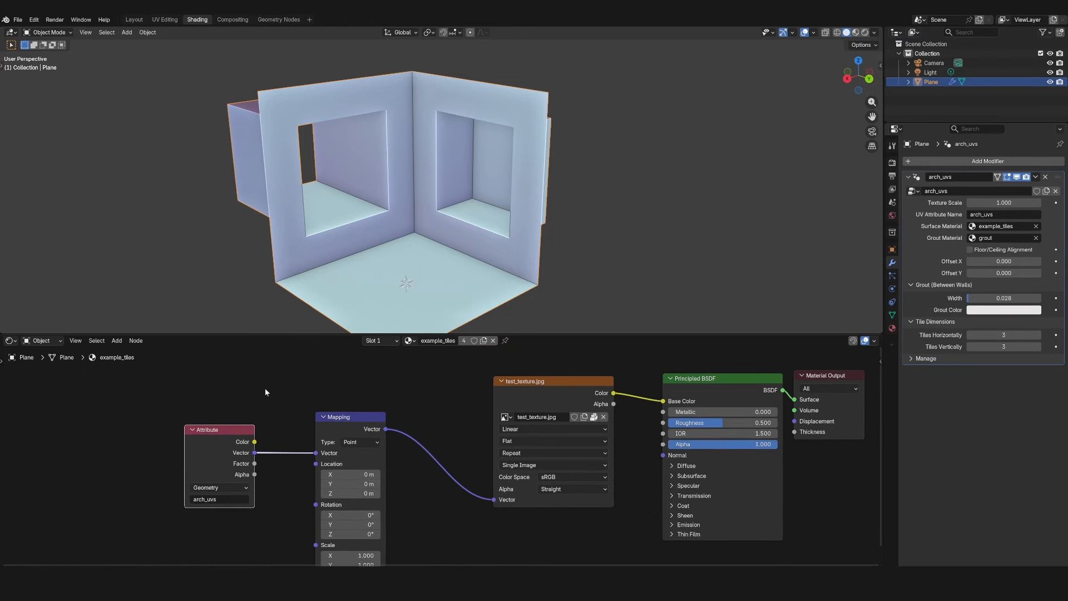
- Try adding a UV Map node above the Attribute node in the example_tiles material
{"action": "key", "text": "shift+a"}
{"action": "left_click", "coordinate": [265, 384]}
{"action": "type", "text": "uv"}
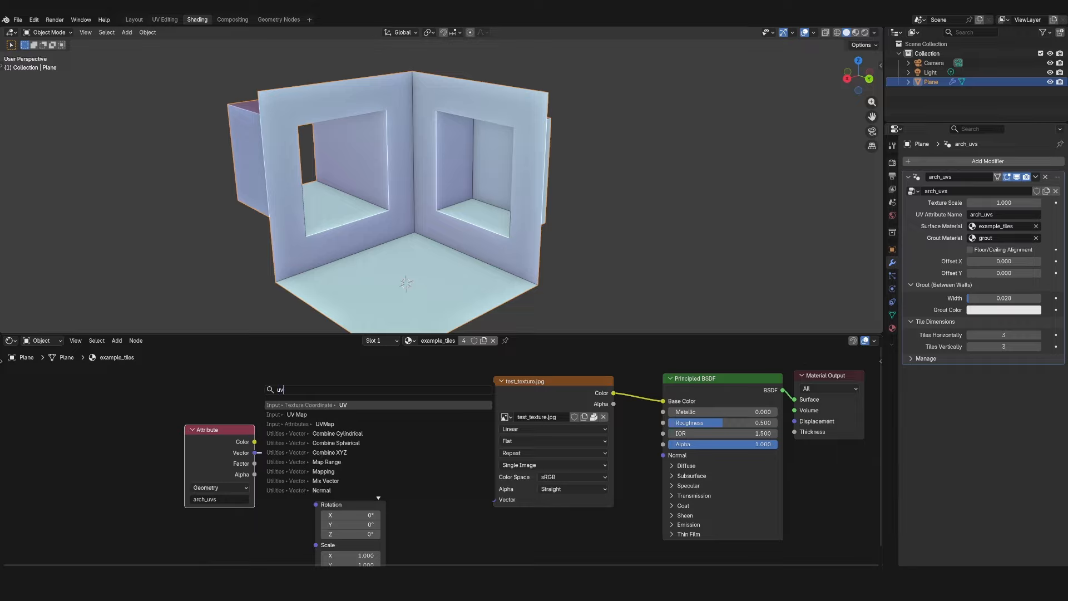
{"action": "key", "text": "Down"}
{"action": "key", "text": "Return"}
{"action": "left_click", "coordinate": [164, 357]}
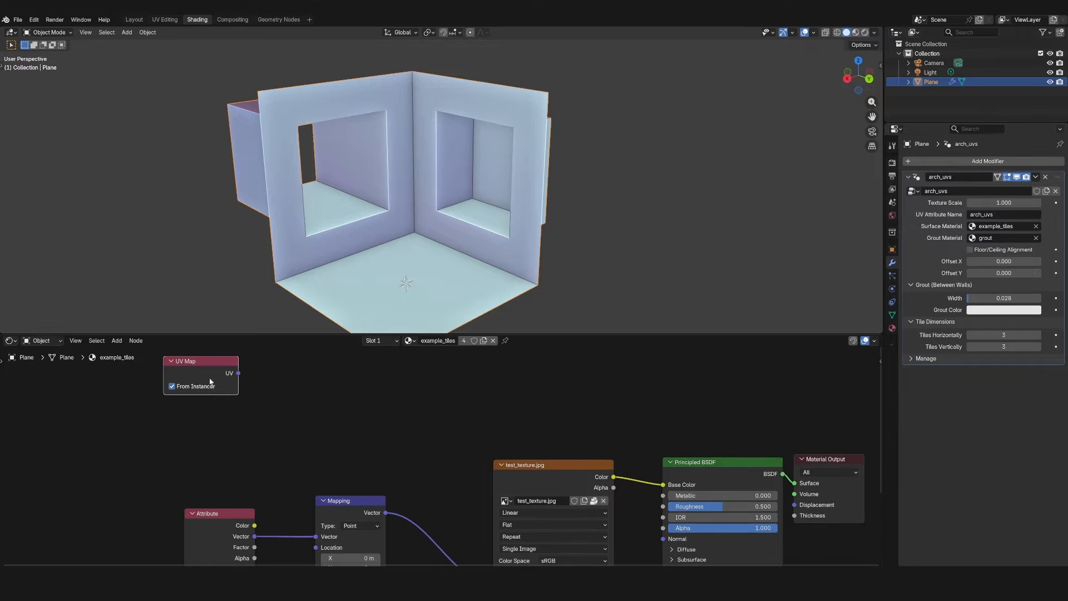
{"action": "key", "text": "Home"}
- Rearrange the Mapping and test_texture.jpg nodes to make room between the texture and the Principled BSDF
{"action": "middle_click_drag", "start_coordinate": [364, 406], "coordinate": [315, 408]}
{"action": "scroll", "coordinate": [351, 388], "scroll_direction": "down", "scroll_amount": 7}
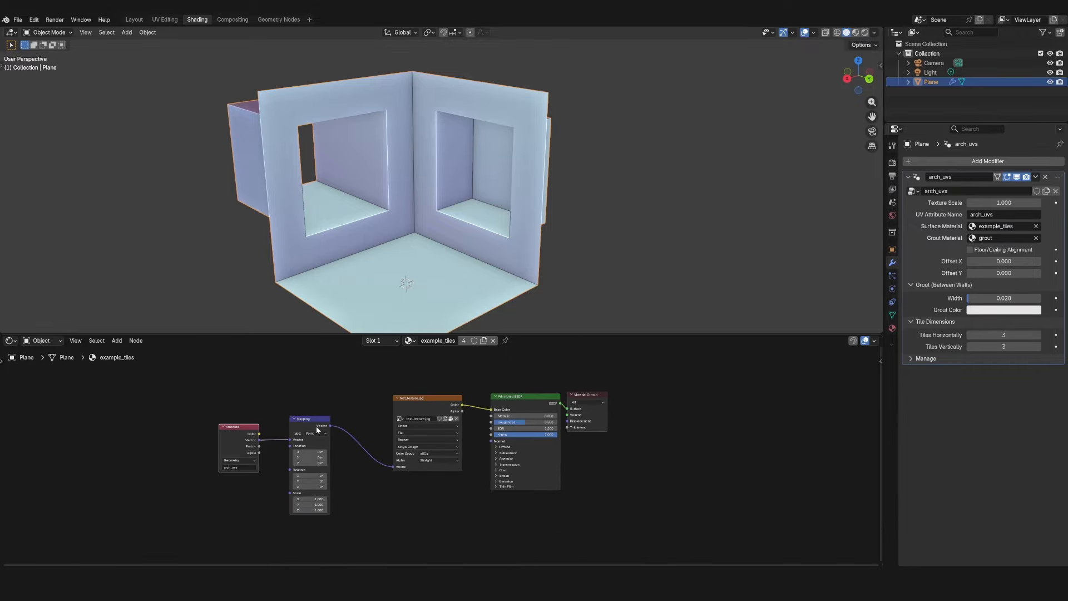
{"action": "left_click_drag", "start_coordinate": [317, 426], "coordinate": [299, 431]}
{"action": "left_click_drag", "start_coordinate": [428, 398], "coordinate": [392, 387]}
{"action": "scroll", "coordinate": [386, 412], "scroll_direction": "up", "scroll_amount": 3}
- Duplicate the test_texture.jpg node below the original with its Mapping link, and delete the copy
{"action": "key", "text": "shift+d"}
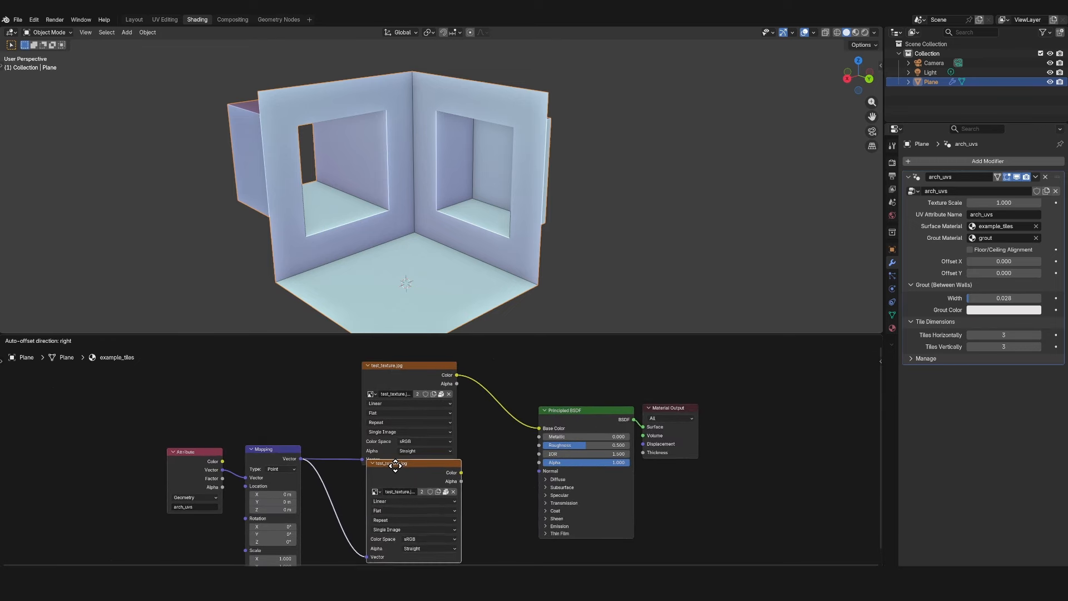
{"action": "middle_click_drag", "start_coordinate": [424, 474], "coordinate": [479, 473]}
{"action": "key", "text": "x"}
- Nudge the test_texture.jpg node into place and view the tiled walls and openings in rendered shading
{"action": "left_click_drag", "start_coordinate": [391, 372], "coordinate": [385, 379]}
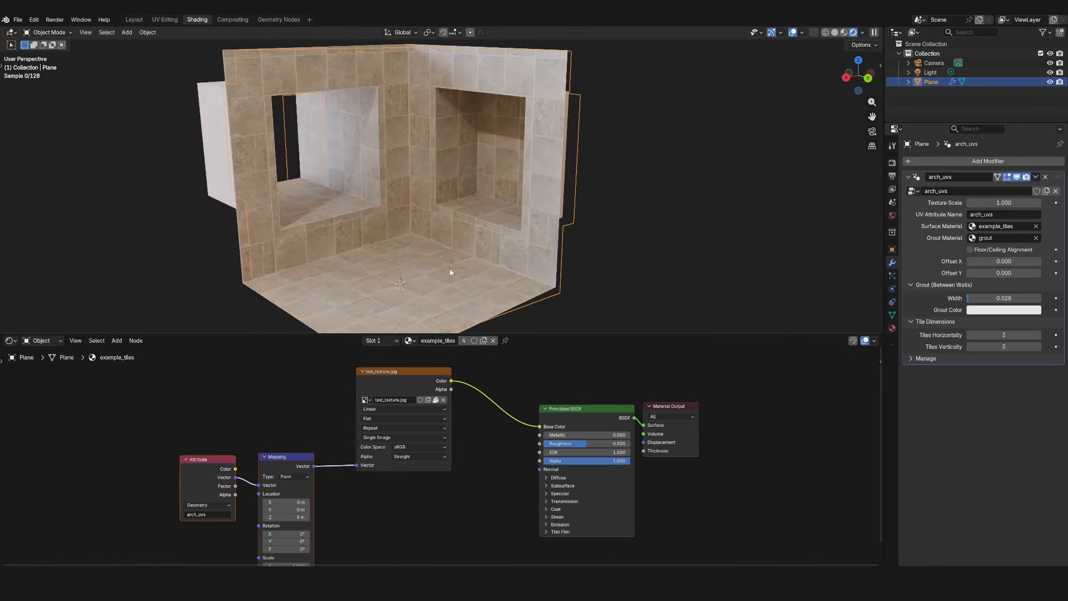
{"action": "middle_click_drag", "start_coordinate": [445, 270], "coordinate": [468, 235]}
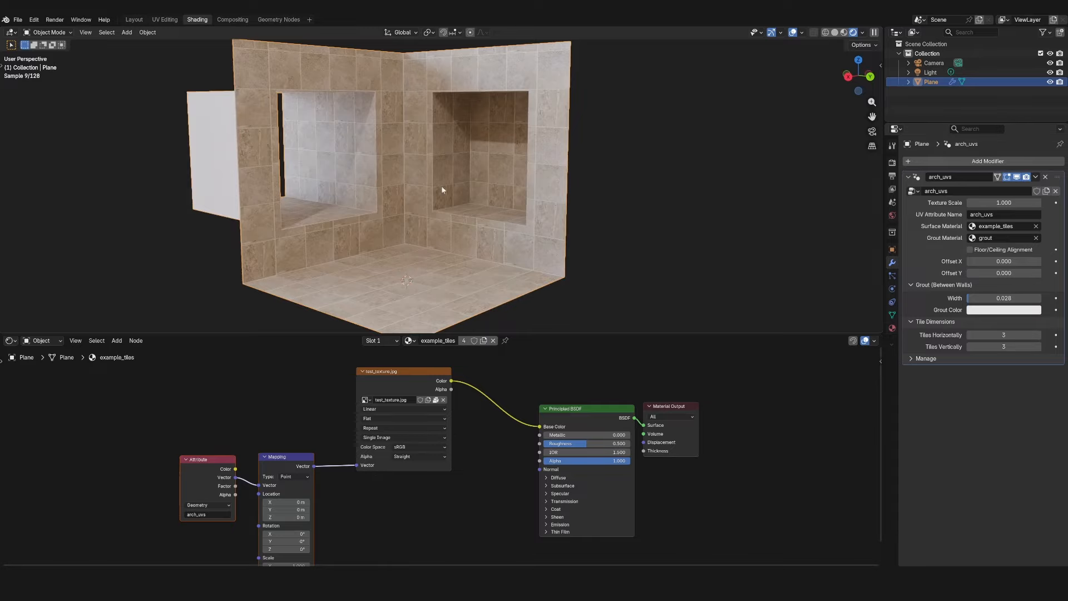
{"action": "middle_click_drag", "start_coordinate": [442, 189], "coordinate": [466, 193], "text": "shift"}
{"action": "scroll", "coordinate": [420, 416], "scroll_direction": "up", "scroll_amount": 2}
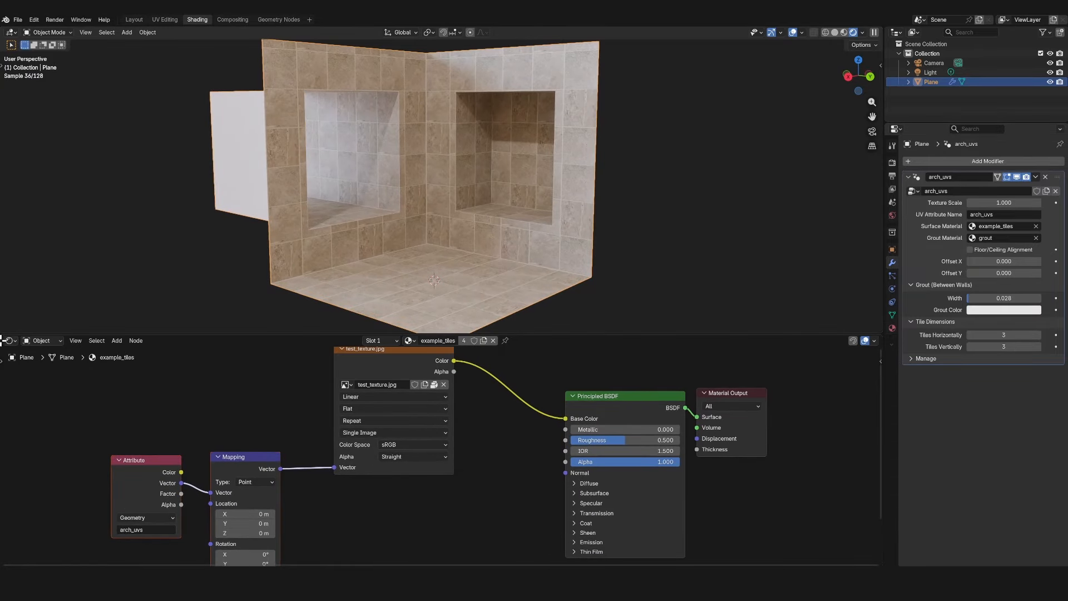
- Split off an Image Editor area beside the shader nodes and show test_texture.jpg in it
{"action": "left_click_drag", "start_coordinate": [3, 340], "coordinate": [157, 342]}
{"action": "left_click", "coordinate": [11, 349]}
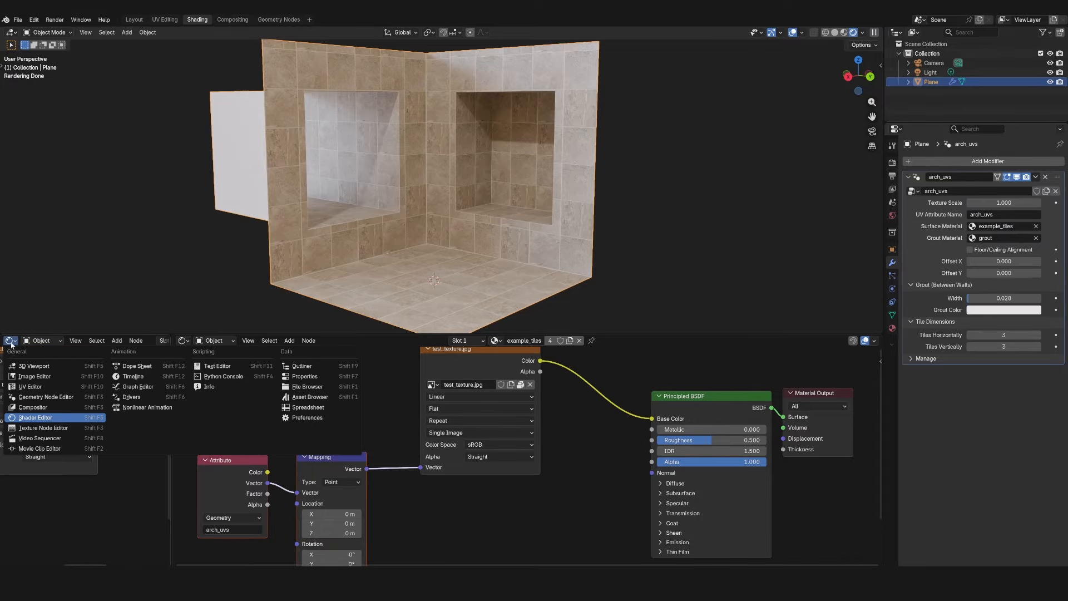
{"action": "left_click", "coordinate": [35, 372]}
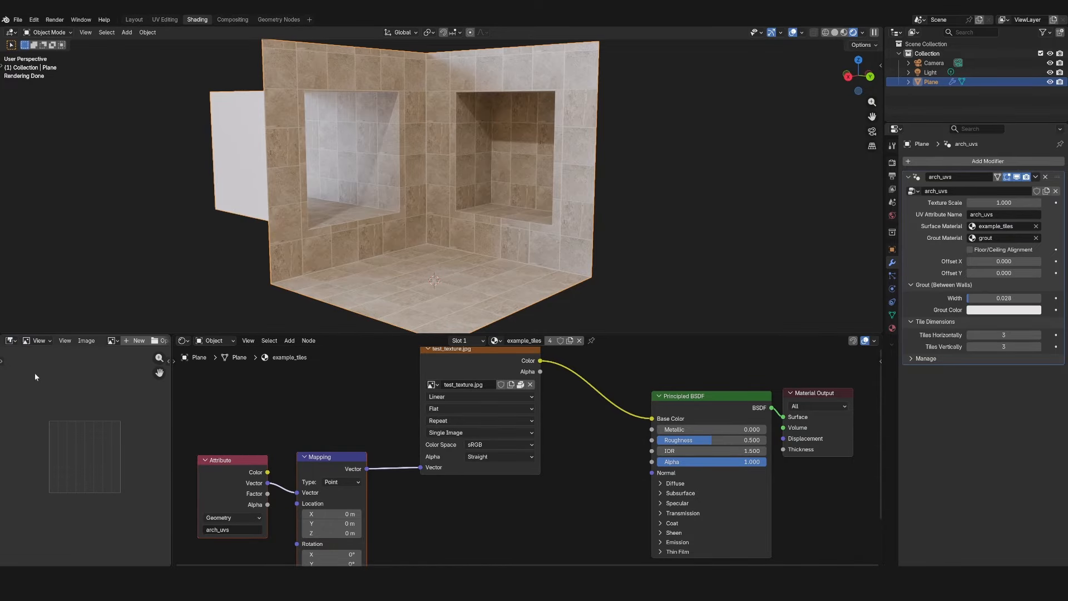
{"action": "left_click", "coordinate": [111, 341]}
{"action": "left_click", "coordinate": [143, 365]}
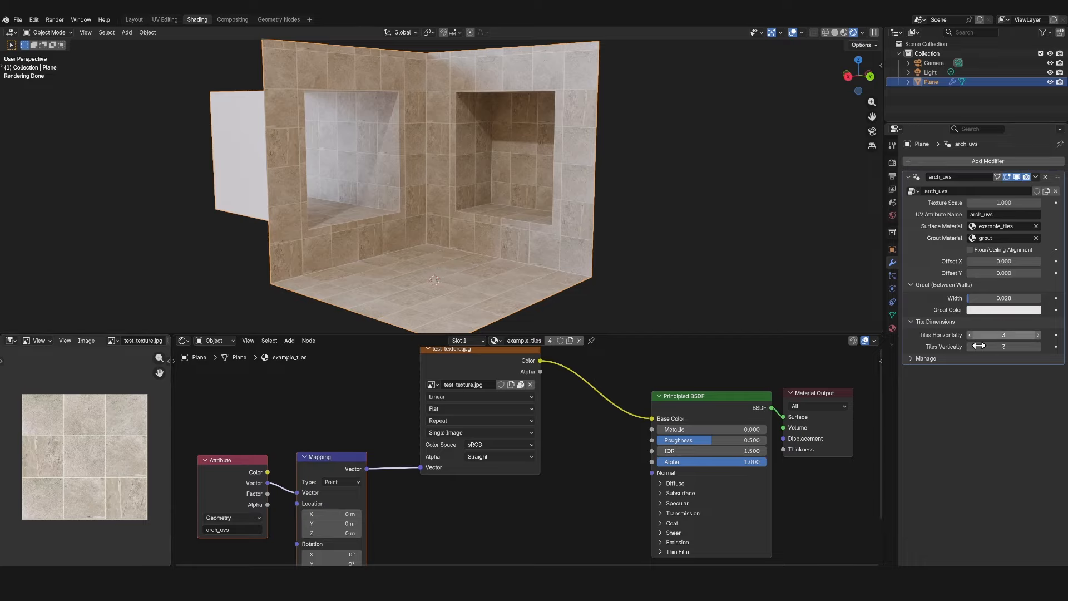
- Try 12 horizontal tiles in the arch_uvs tile dimensions, and restore the value to 3
{"action": "middle_click_drag", "start_coordinate": [638, 243], "coordinate": [464, 85]}
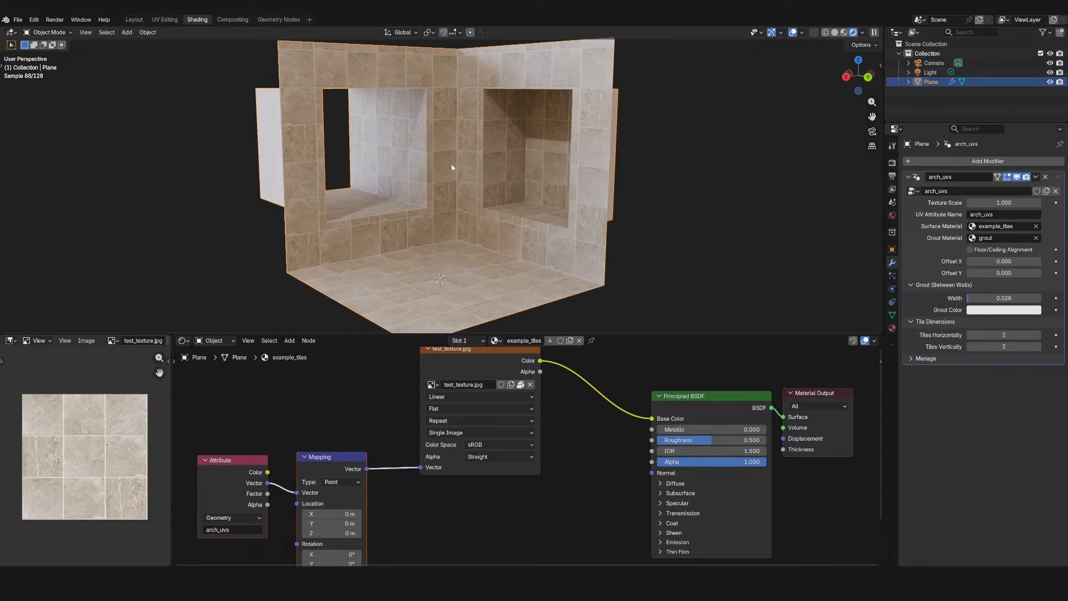
{"action": "middle_click_drag", "start_coordinate": [451, 167], "coordinate": [497, 107]}
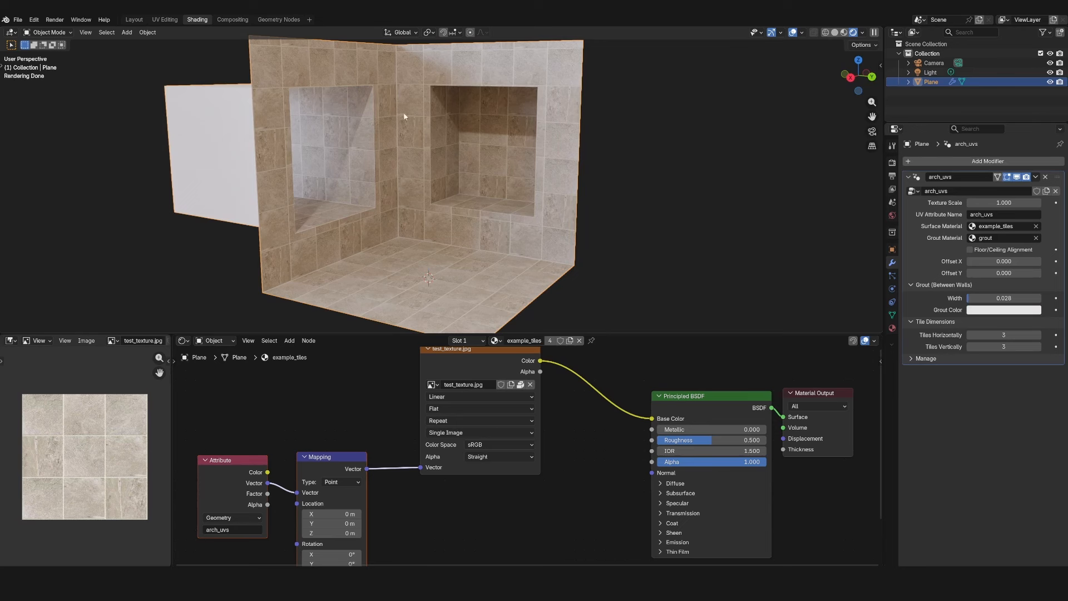
{"action": "middle_click_drag", "start_coordinate": [443, 223], "coordinate": [452, 258]}
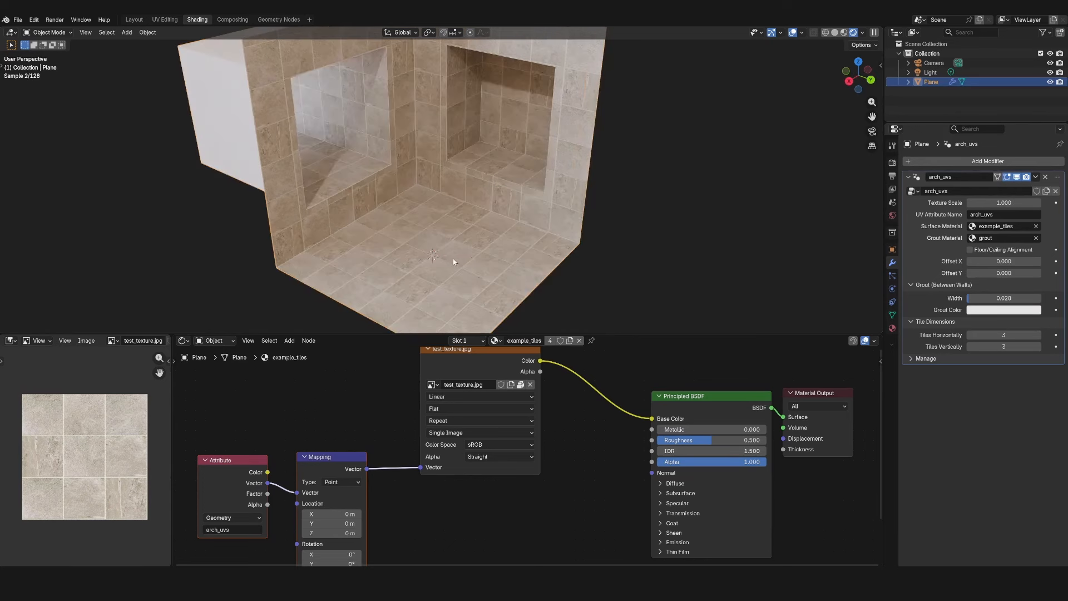
{"action": "left_click_drag", "start_coordinate": [1019, 336], "coordinate": [1024, 335]}
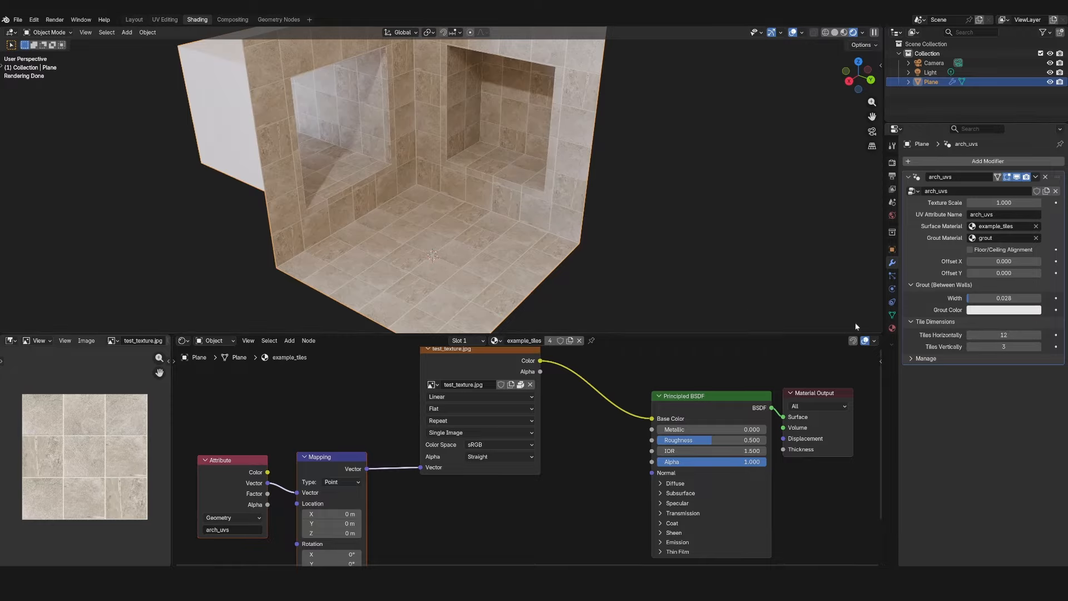
{"action": "left_click", "coordinate": [1001, 335]}
{"action": "type", "text": "3"}
{"action": "key", "text": "Return"}
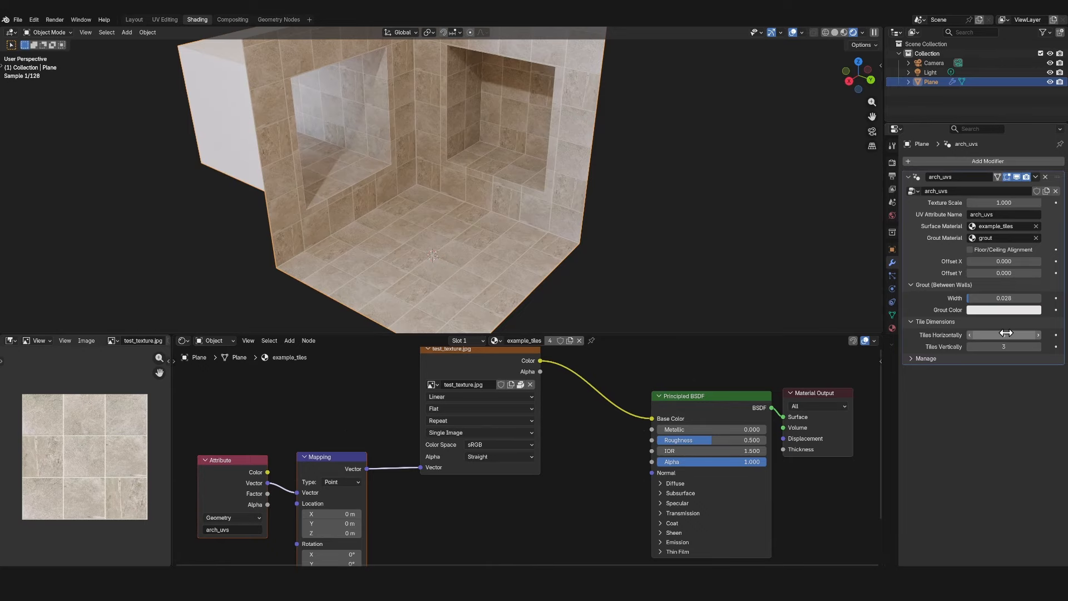
- Show the Sanctus Viz materials for the viewport and choose the Tiles Patterns category
{"action": "middle_click_drag", "start_coordinate": [477, 143], "coordinate": [476, 154]}
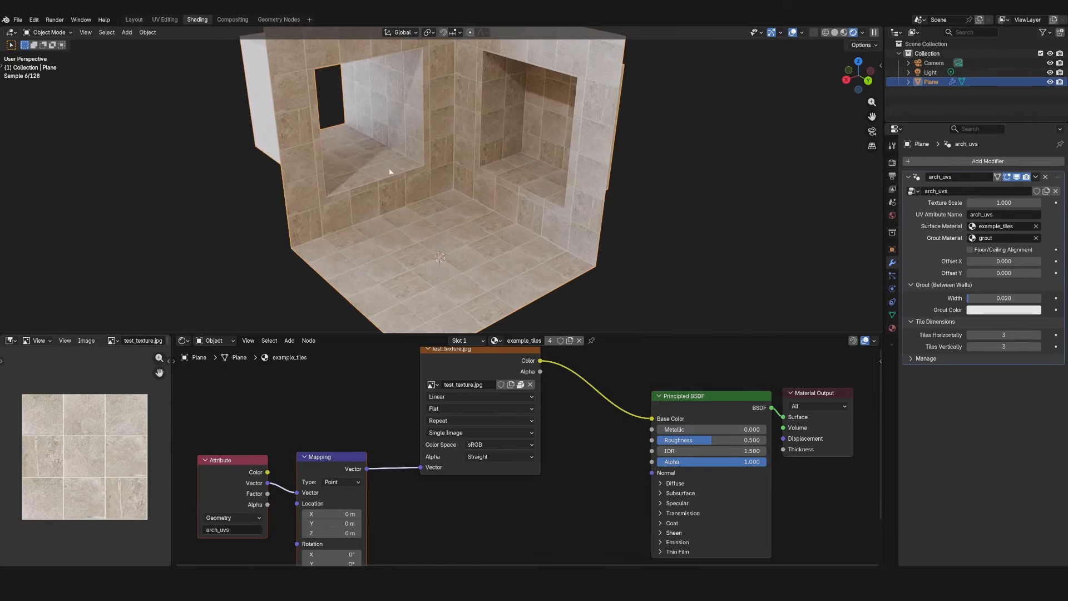
{"action": "scroll", "coordinate": [419, 182], "scroll_direction": "up", "scroll_amount": 2}
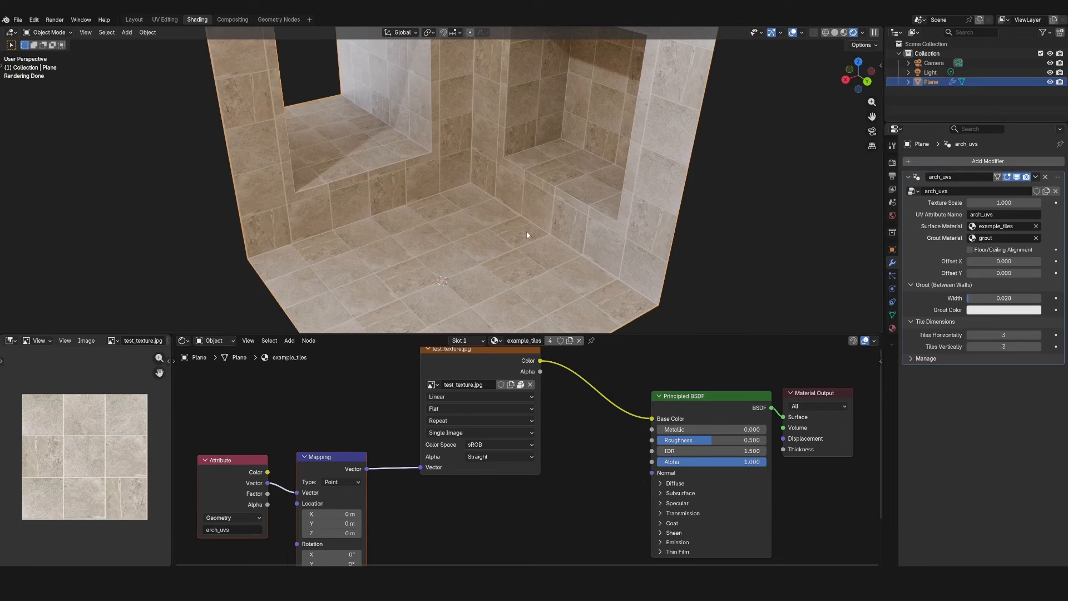
{"action": "middle_click_drag", "start_coordinate": [522, 228], "coordinate": [482, 162]}
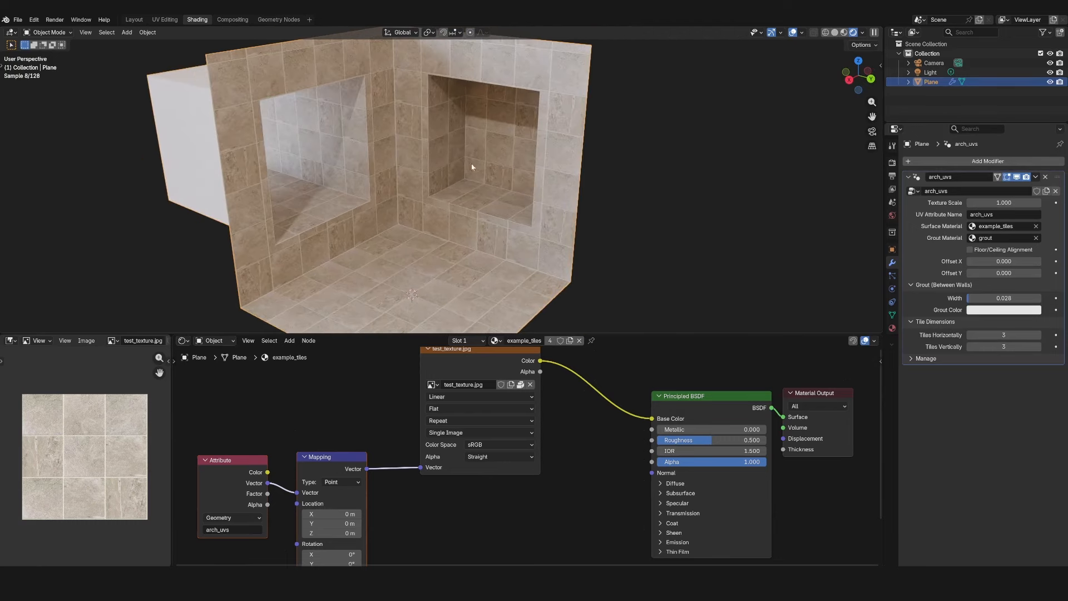
{"action": "scroll", "coordinate": [617, 241], "scroll_direction": "down", "scroll_amount": 3}
{"action": "middle_click_drag", "start_coordinate": [629, 246], "coordinate": [646, 213], "text": "shift"}
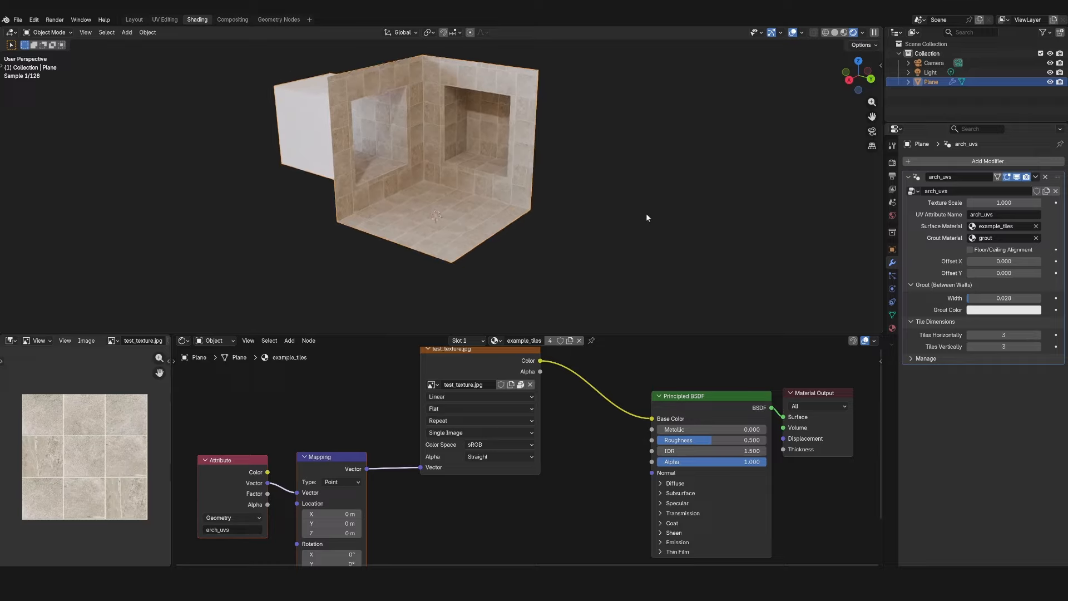
{"action": "key", "text": "n"}
{"action": "left_click", "coordinate": [878, 185]}
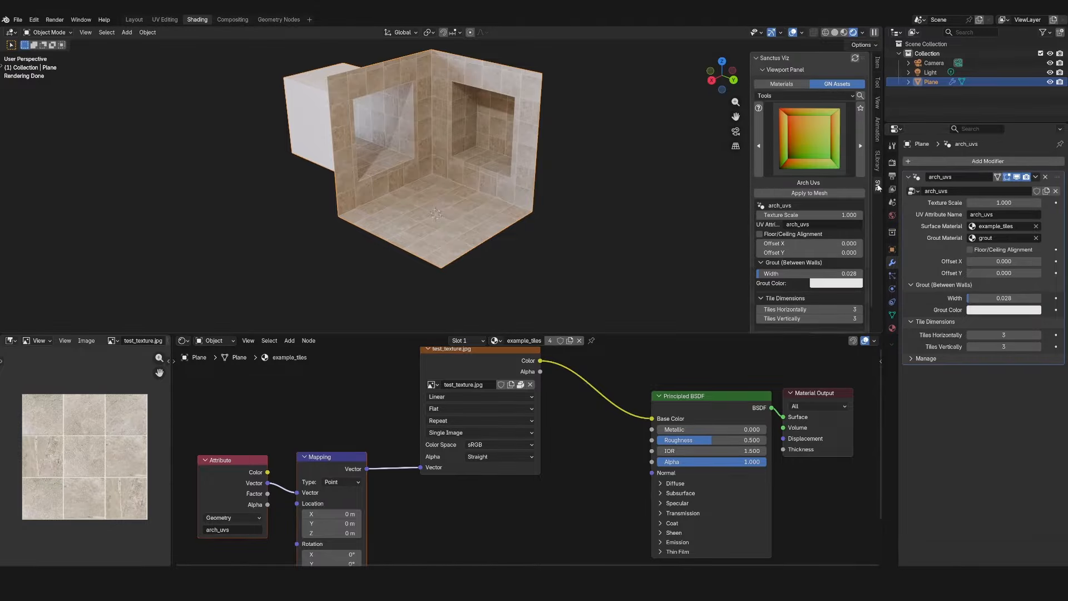
{"action": "left_click", "coordinate": [804, 96]}
{"action": "left_click", "coordinate": [782, 84]}
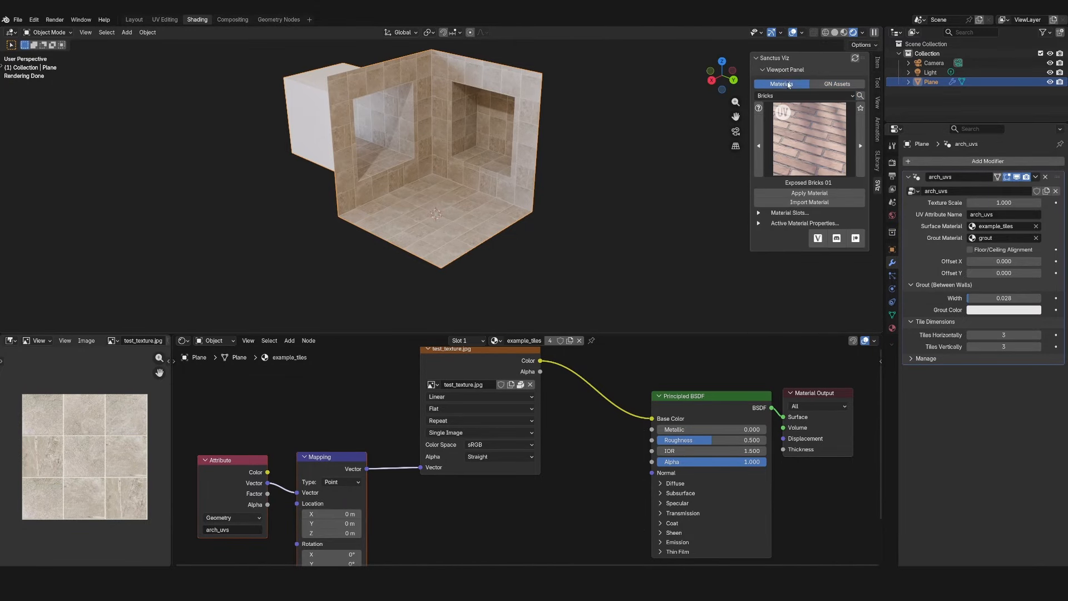
{"action": "left_click", "coordinate": [785, 96]}
{"action": "left_click", "coordinate": [775, 202]}
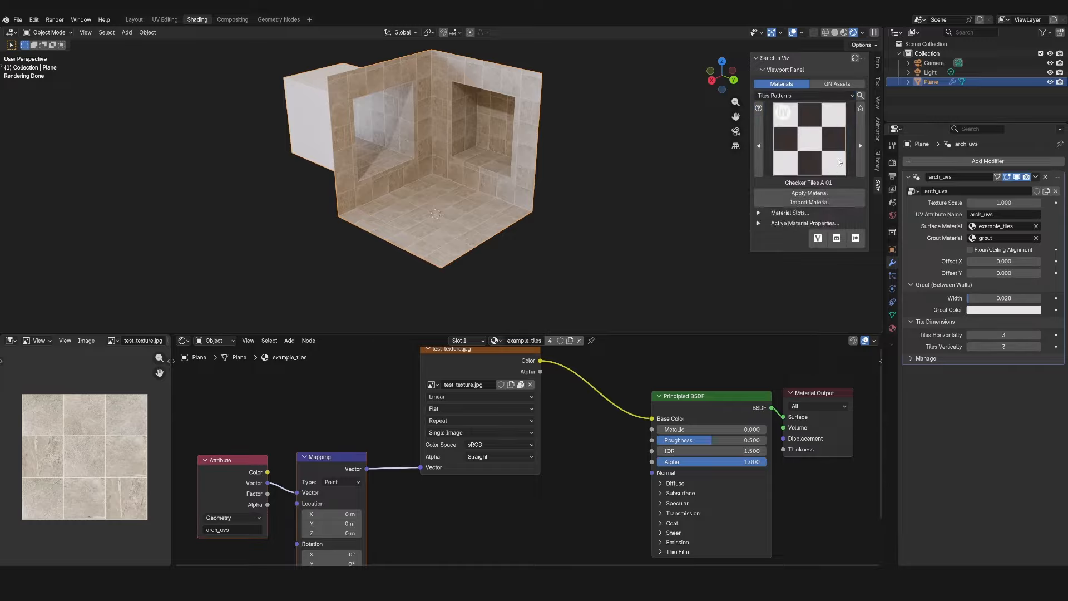
- Choose the Frame Flower Tiles 02 material and import it into the file without applying it
{"action": "left_click", "coordinate": [806, 152]}
{"action": "scroll", "coordinate": [717, 473], "scroll_direction": "down", "scroll_amount": 2}
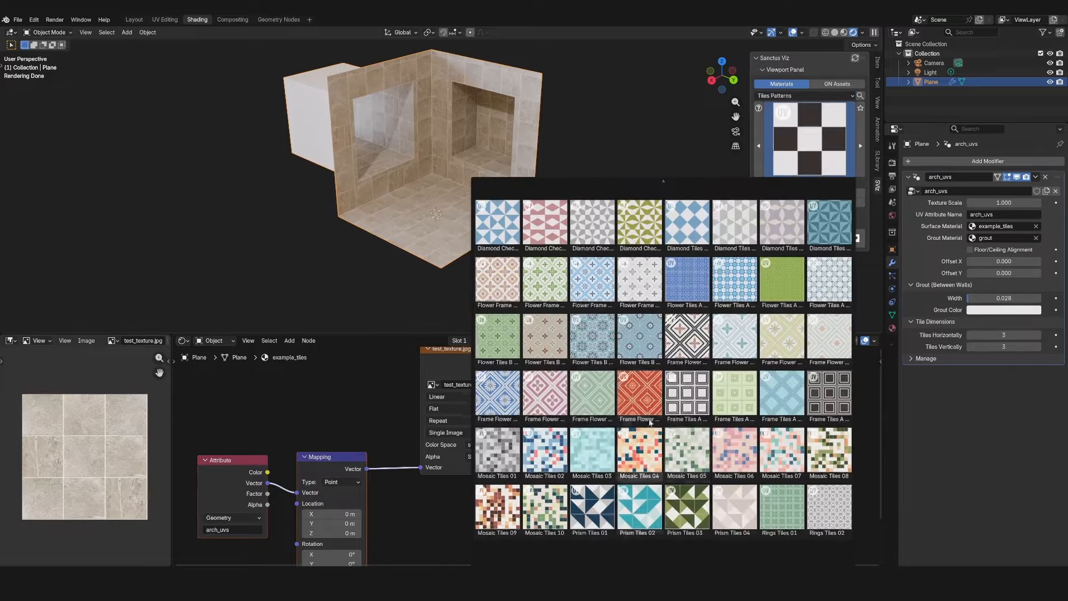
{"action": "left_click", "coordinate": [735, 337]}
{"action": "scroll", "coordinate": [562, 255], "scroll_direction": "up", "scroll_amount": 3}
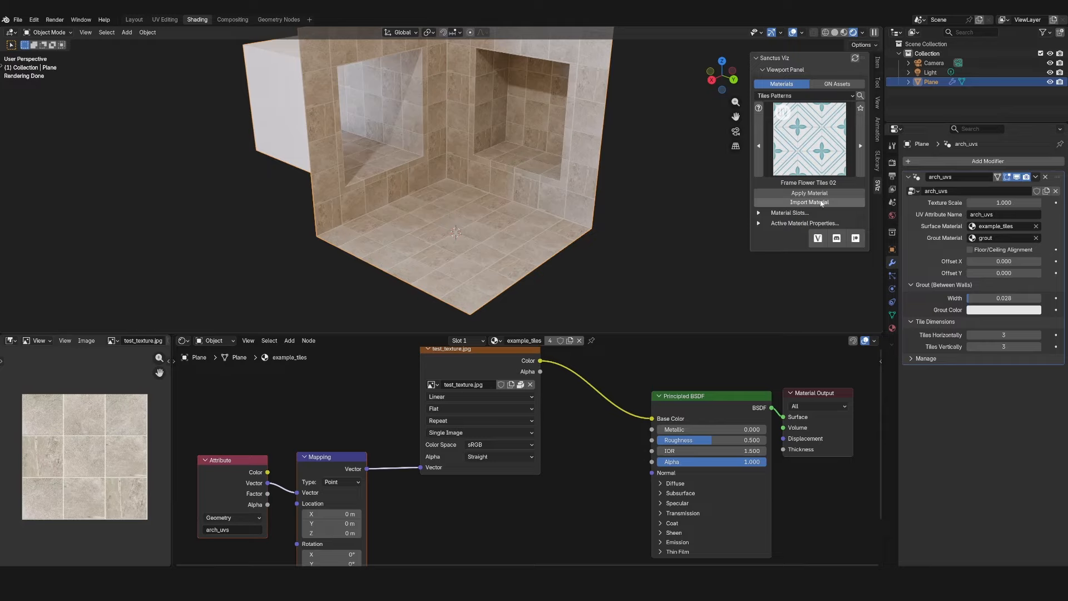
{"action": "left_click", "coordinate": [822, 202]}
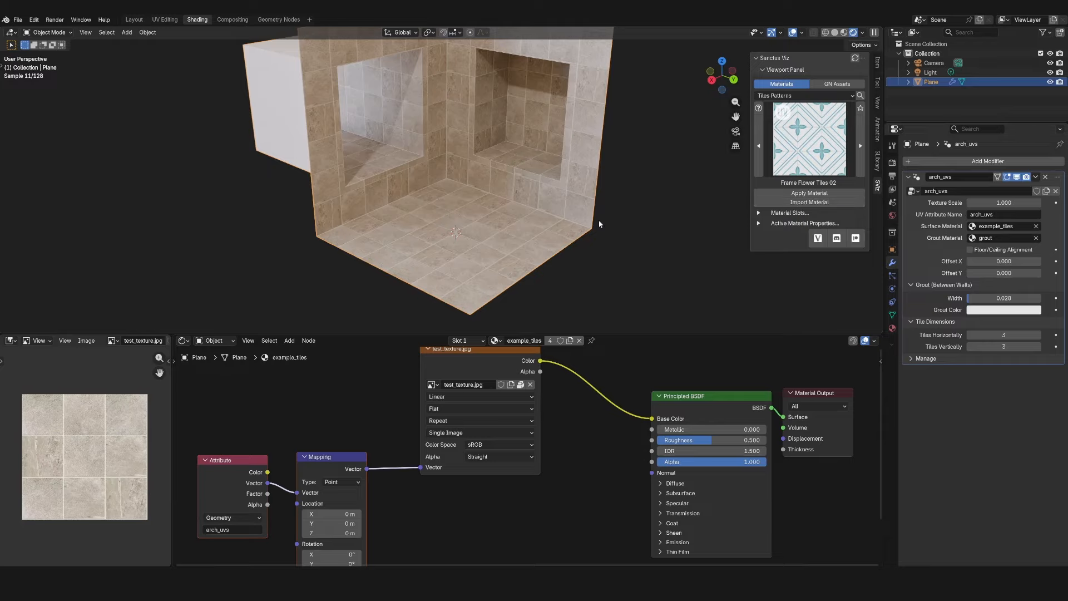
- Switch the plane's material slot from example_tiles to frame_flower_tiles_02 to edit its nodes
{"action": "middle_click_drag", "start_coordinate": [243, 450], "coordinate": [246, 419]}
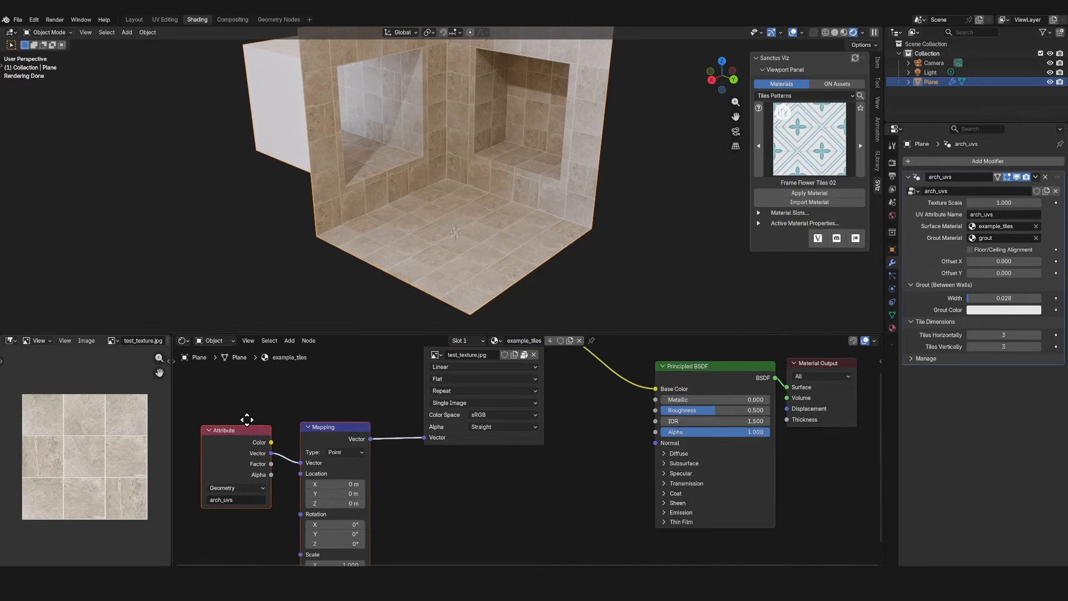
{"action": "left_click", "coordinate": [234, 450]}
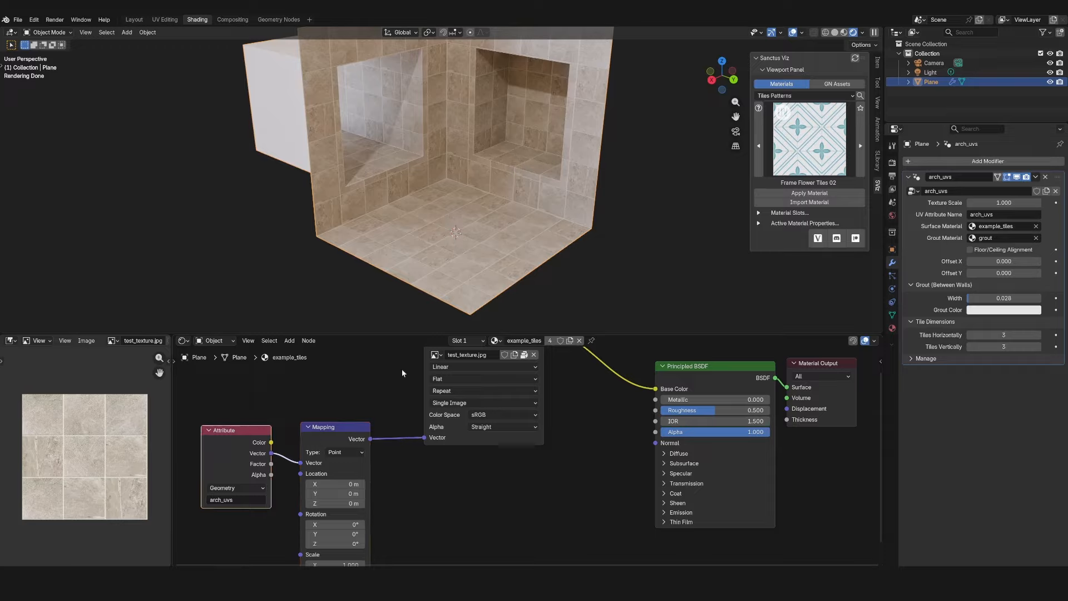
{"action": "left_click", "coordinate": [494, 341]}
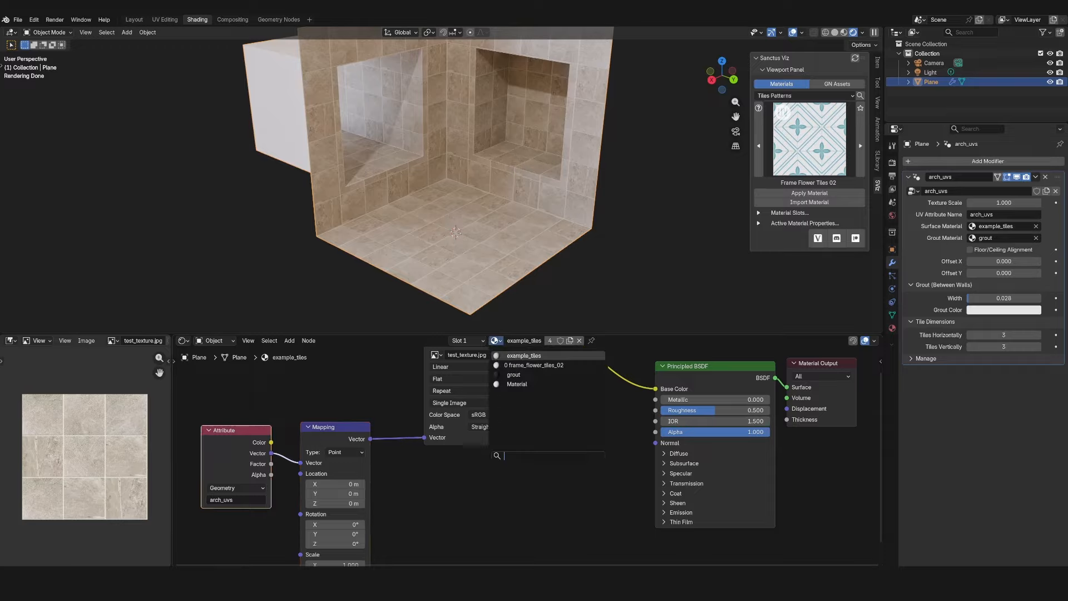
{"action": "left_click", "coordinate": [533, 365]}
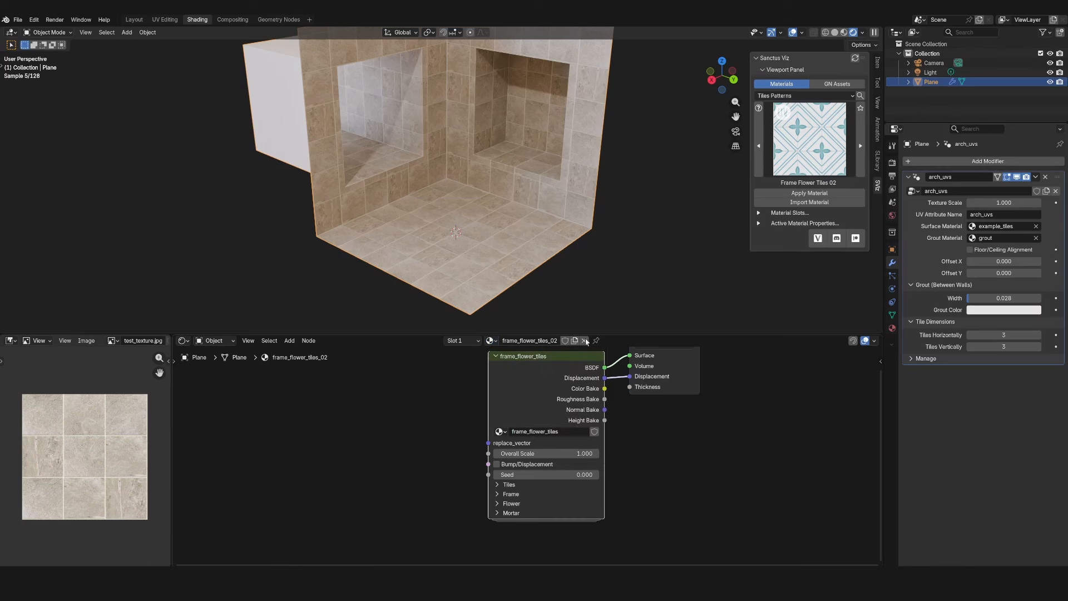
- Add the Auto Arch Uvs group node from the Sanctus Viz shader tools beside the frame_flower_tiles node
{"action": "middle_click_drag", "start_coordinate": [717, 289], "coordinate": [670, 308]}
{"action": "middle_click_drag", "start_coordinate": [544, 411], "coordinate": [554, 427]}
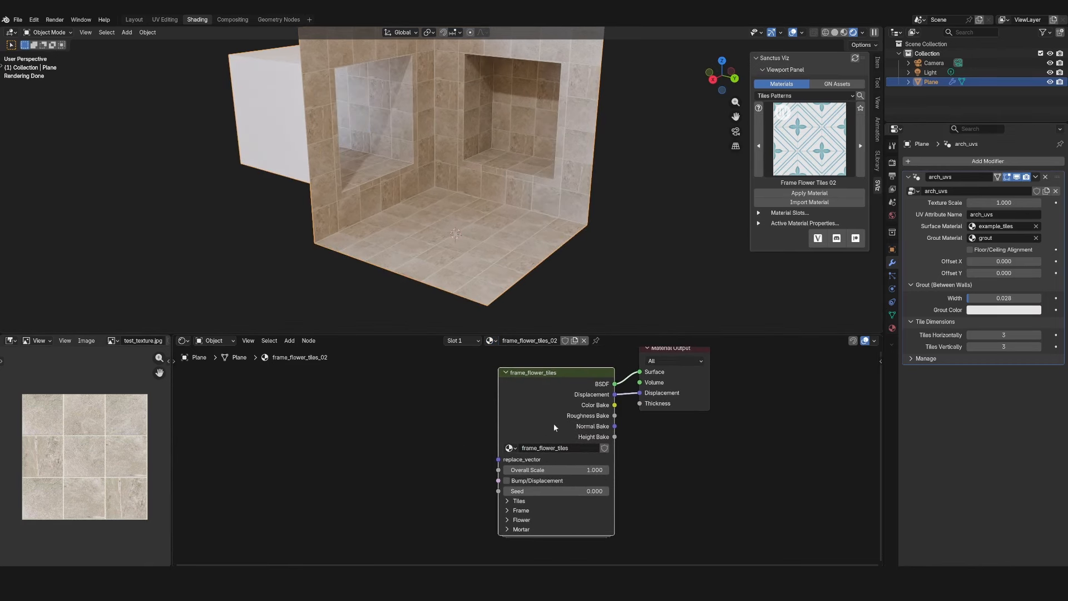
{"action": "key", "text": "n"}
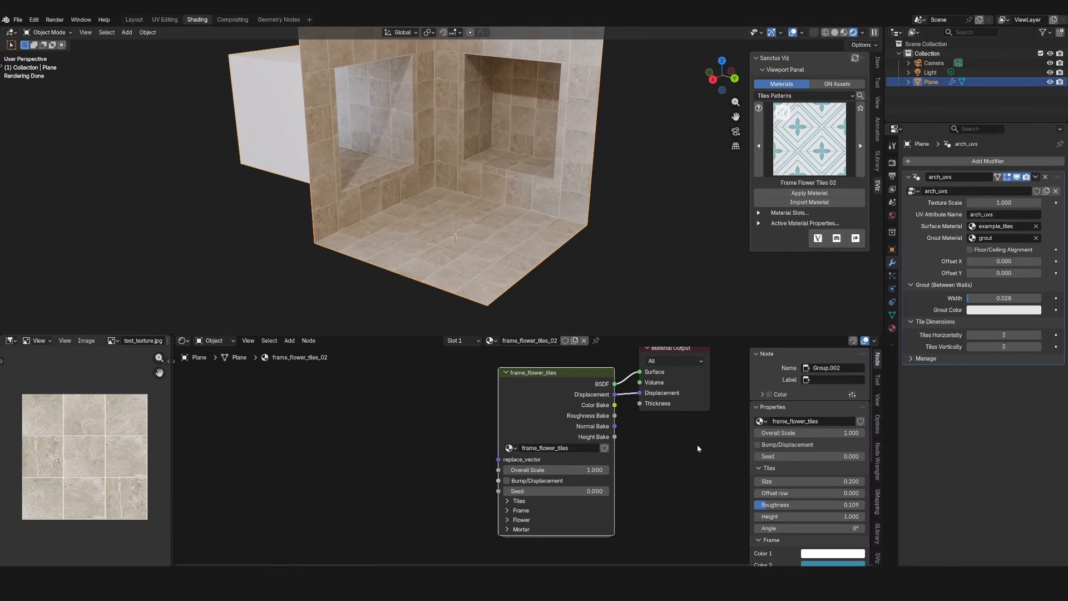
{"action": "left_click", "coordinate": [879, 556]}
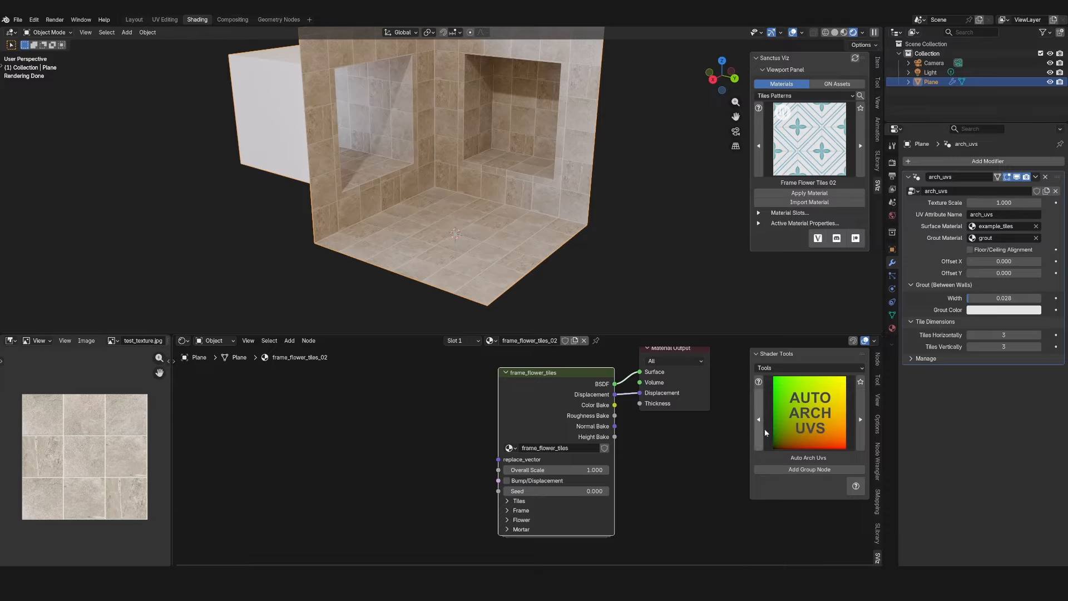
{"action": "left_click_drag", "start_coordinate": [750, 400], "coordinate": [755, 401]}
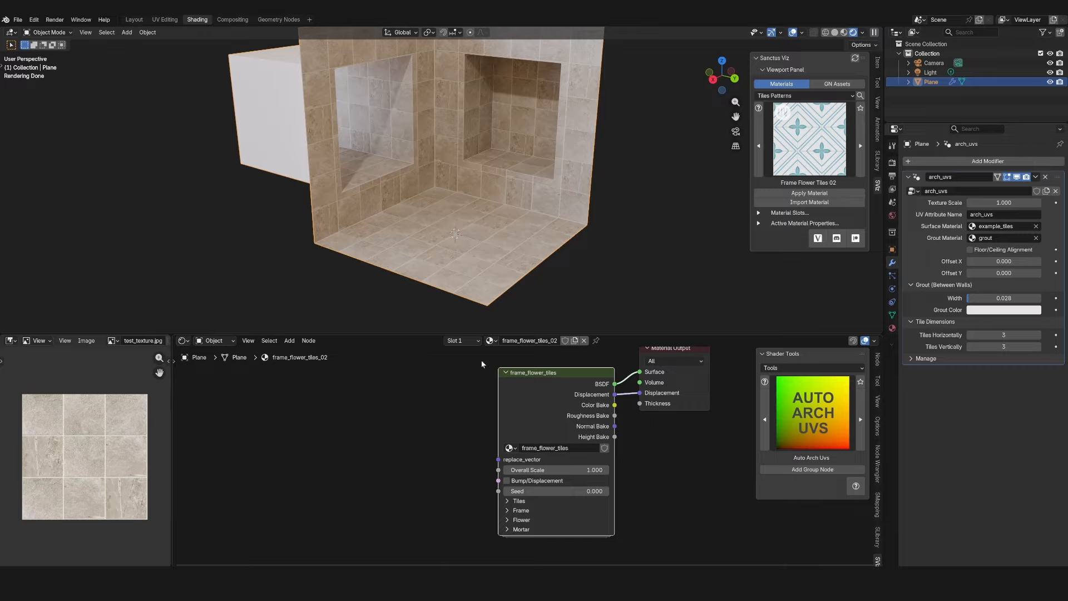
{"action": "left_click", "coordinate": [806, 470]}
{"action": "left_click", "coordinate": [359, 420]}
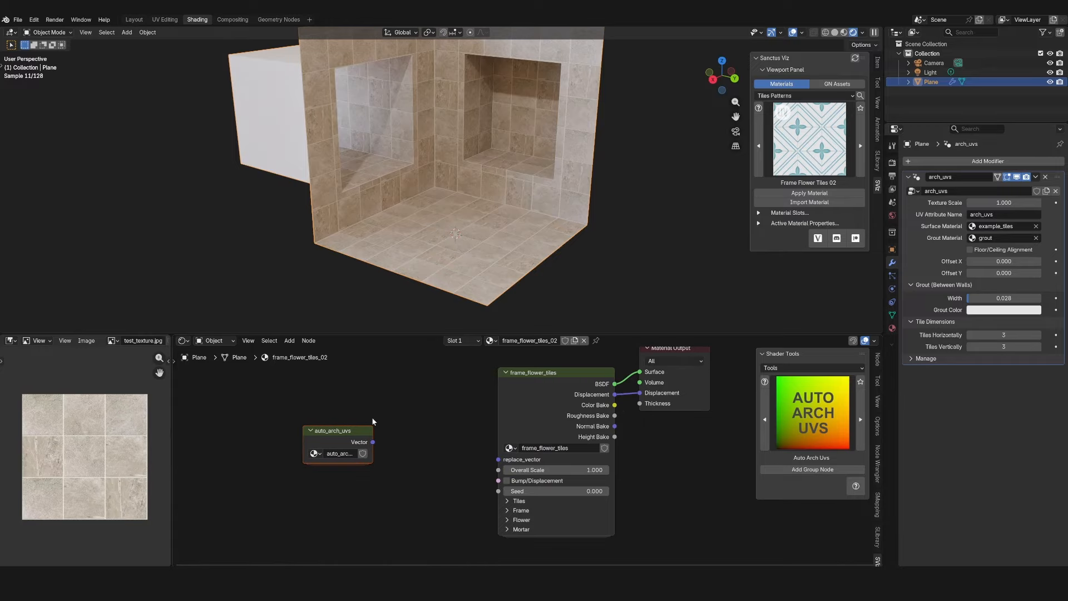
- Add a Mapping node fed by the auto_arch_uvs Vector output and connect it to replace_vector on frame_flower_tiles
{"action": "mouse_move", "coordinate": [356, 443]}
{"action": "left_mouse_down"}
{"action": "mouse_move", "coordinate": [294, 444]}
{"action": "mouse_move", "coordinate": [375, 447]}
{"action": "left_mouse_up"}
{"action": "type", "text": "mapp"}
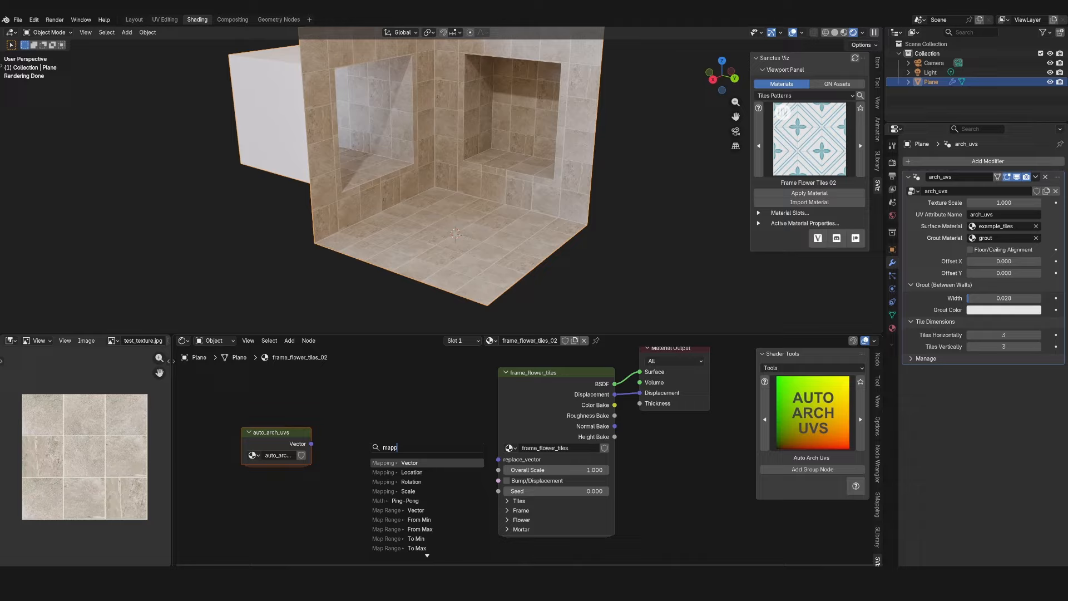
{"action": "key", "text": "Return"}
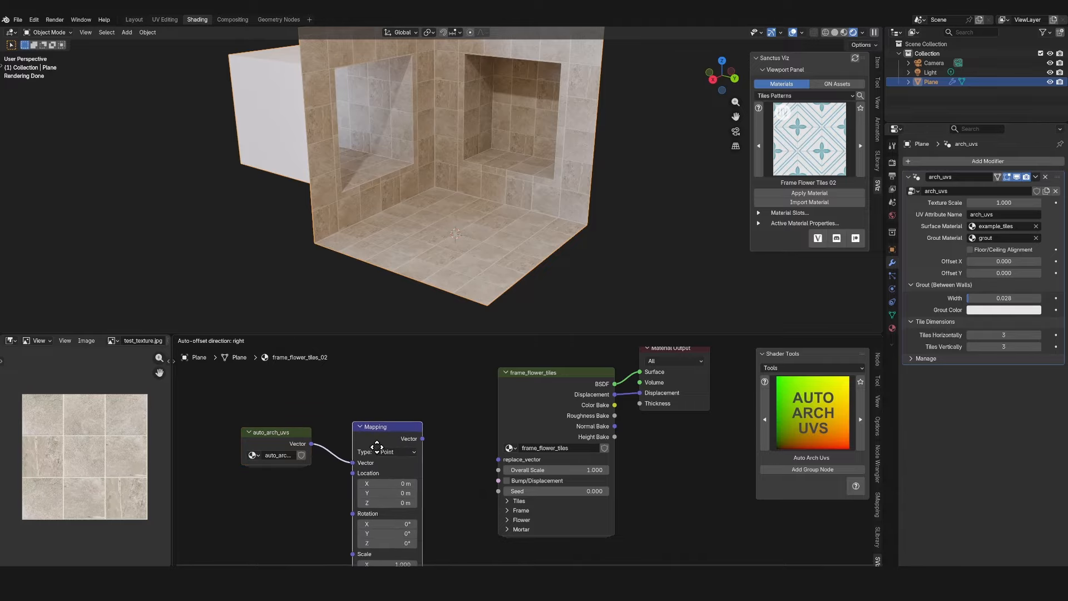
{"action": "left_click", "coordinate": [384, 442]}
{"action": "left_click_drag", "start_coordinate": [419, 439], "coordinate": [496, 460]}
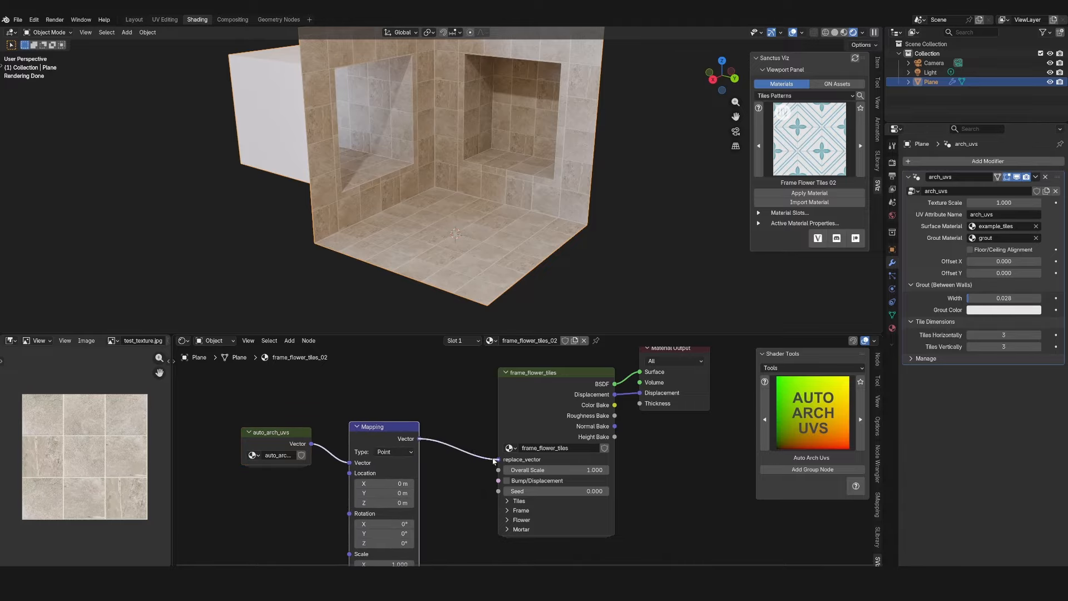
- Move the auto_arch_uvs and Mapping nodes together slightly closer to the frame_flower_tiles node
{"action": "left_click_drag", "start_coordinate": [283, 402], "coordinate": [400, 446]}
{"action": "left_click_drag", "start_coordinate": [388, 429], "coordinate": [408, 428]}
{"action": "middle_click_drag", "start_coordinate": [517, 257], "coordinate": [541, 114]}
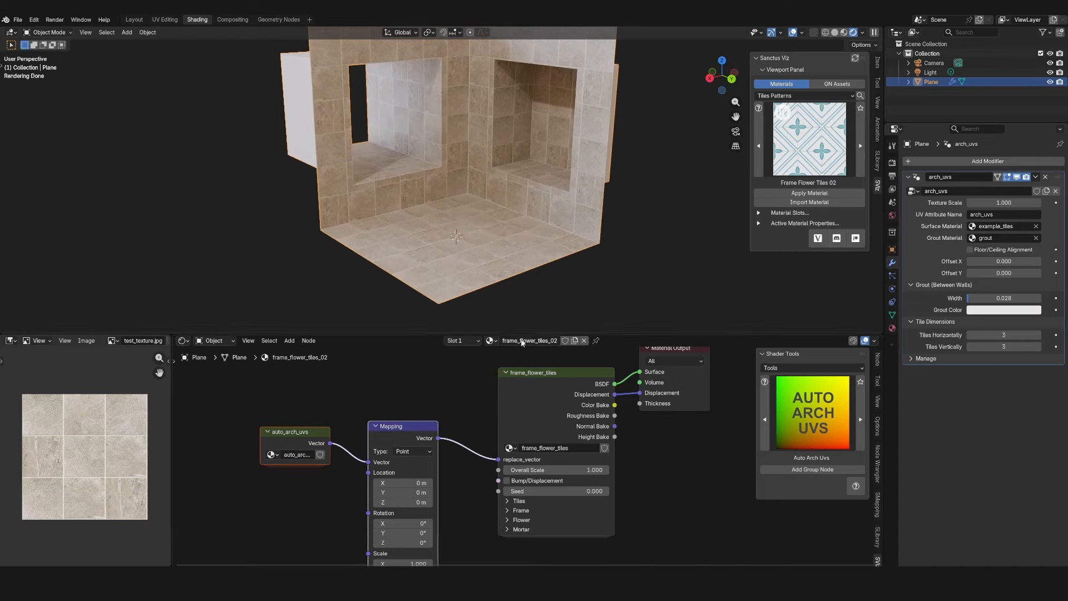
- Assign frame_flower_tiles_02 as the surface material of the plane's arch_uvs modifier
{"action": "middle_click_drag", "start_coordinate": [529, 275], "coordinate": [520, 252]}
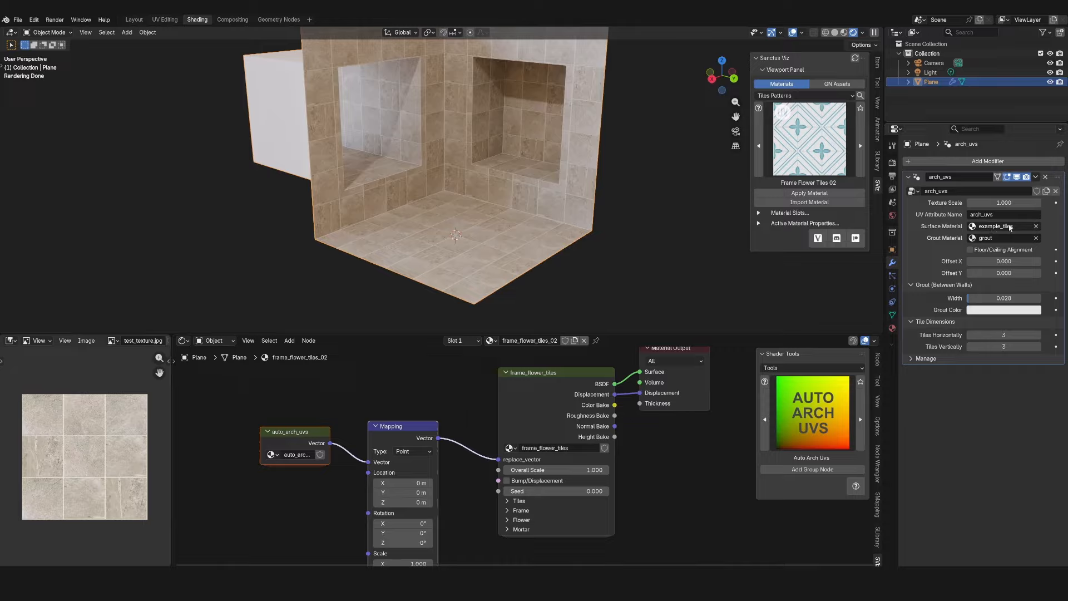
{"action": "left_click", "coordinate": [979, 227]}
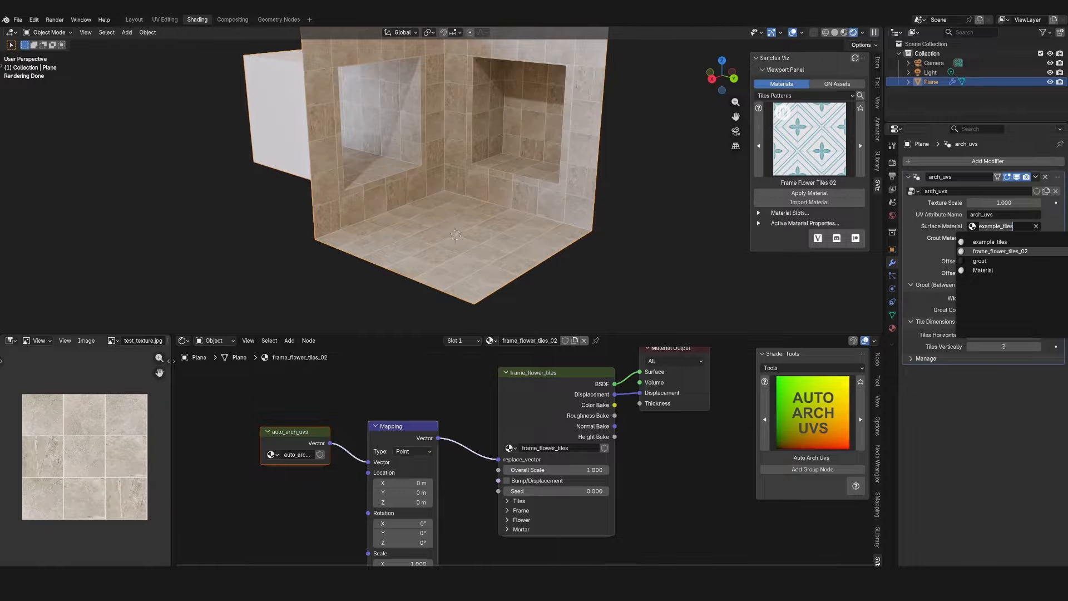
{"action": "left_click", "coordinate": [1000, 252]}
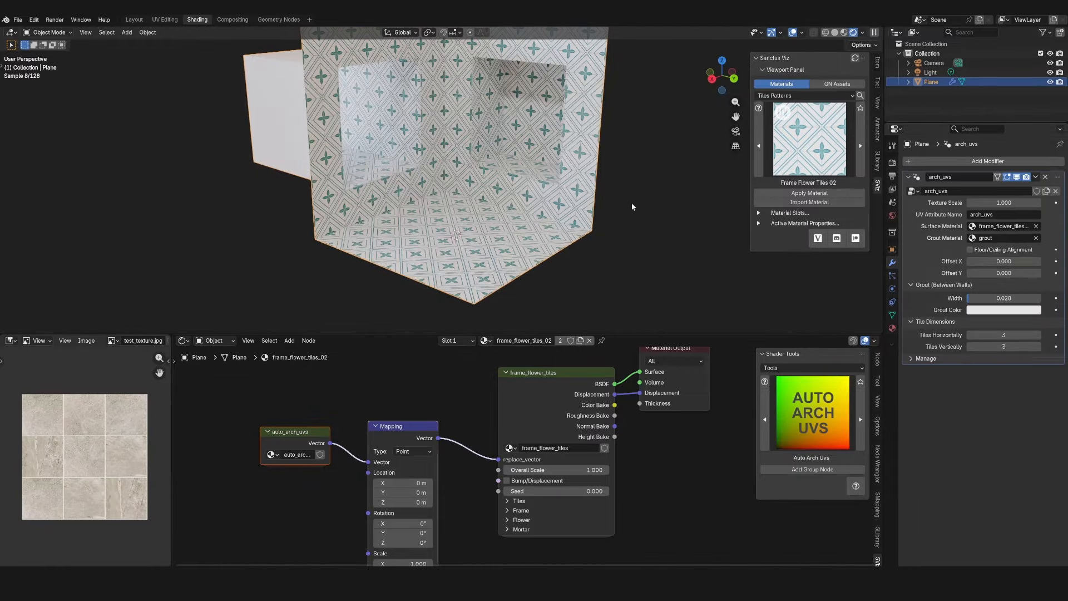
{"action": "mouse_move", "coordinate": [632, 207]}
{"action": "middle_mouse_down"}
{"action": "mouse_move", "coordinate": [574, 202]}
{"action": "mouse_move", "coordinate": [652, 199]}
{"action": "middle_mouse_up"}
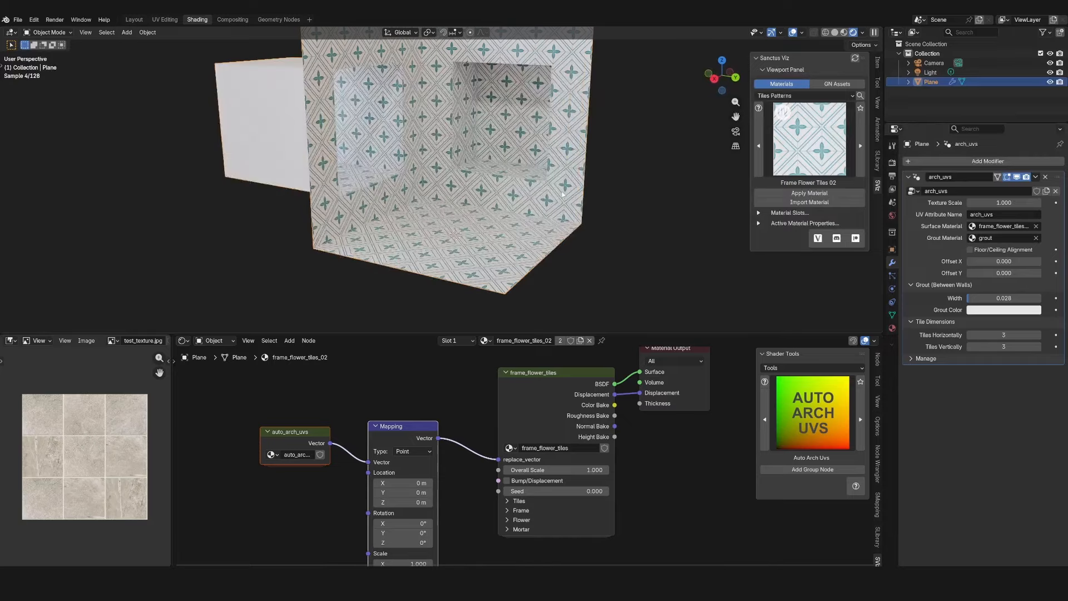
{"action": "scroll", "coordinate": [563, 194], "scroll_direction": "up", "scroll_amount": 8}
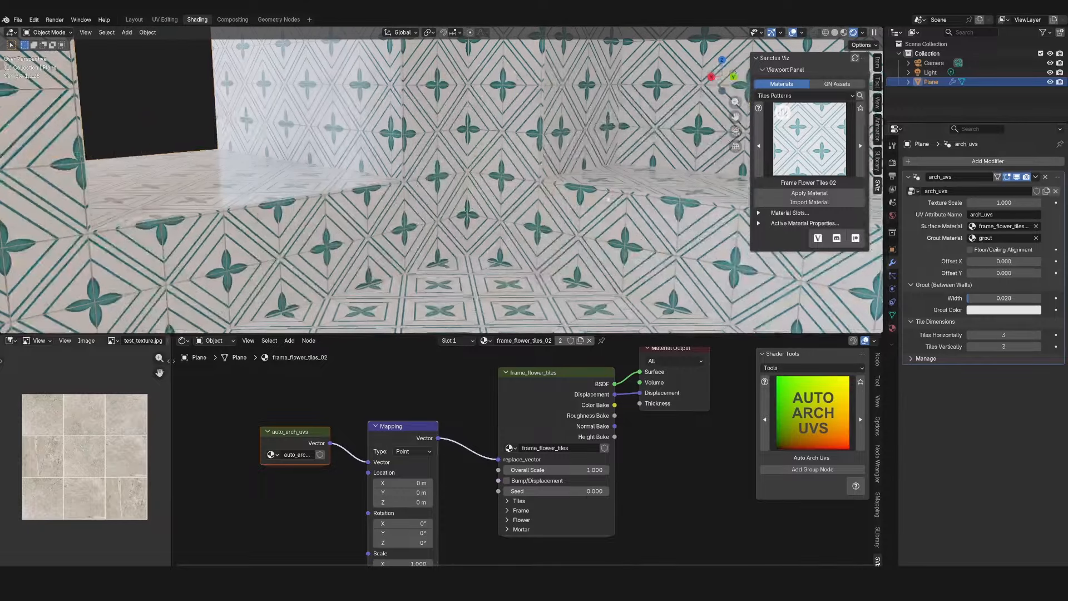
{"action": "scroll", "coordinate": [542, 204], "scroll_direction": "down", "scroll_amount": 5}
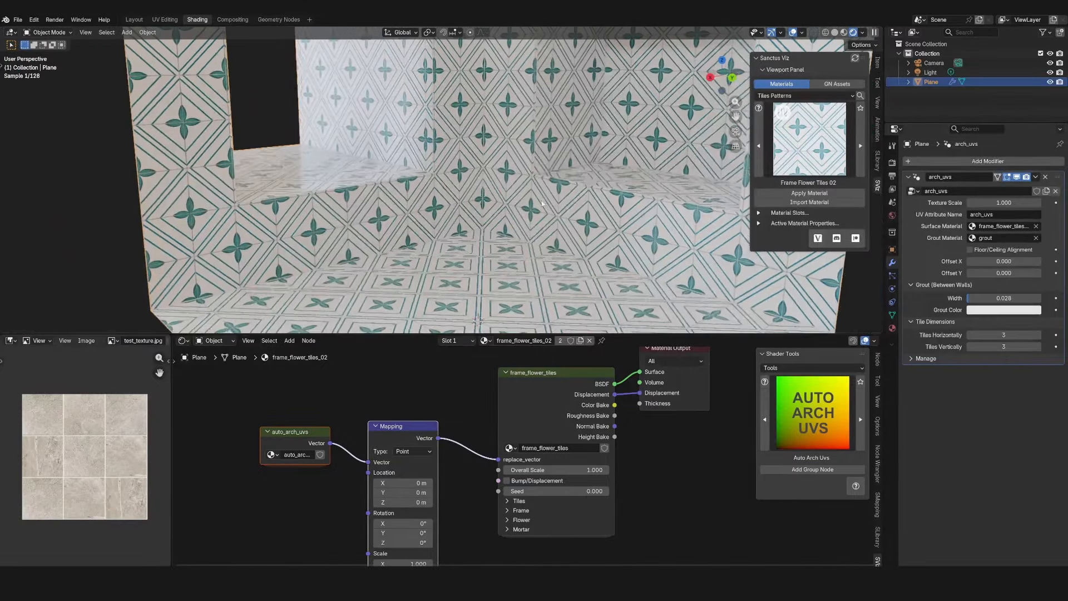
- Expand the active material properties and examine how the flower tiles meet along the wall and floor corners
{"action": "left_click", "coordinate": [759, 223]}
{"action": "scroll", "coordinate": [489, 186], "scroll_direction": "down", "scroll_amount": 2}
{"action": "middle_click_drag", "start_coordinate": [489, 183], "coordinate": [487, 209]}
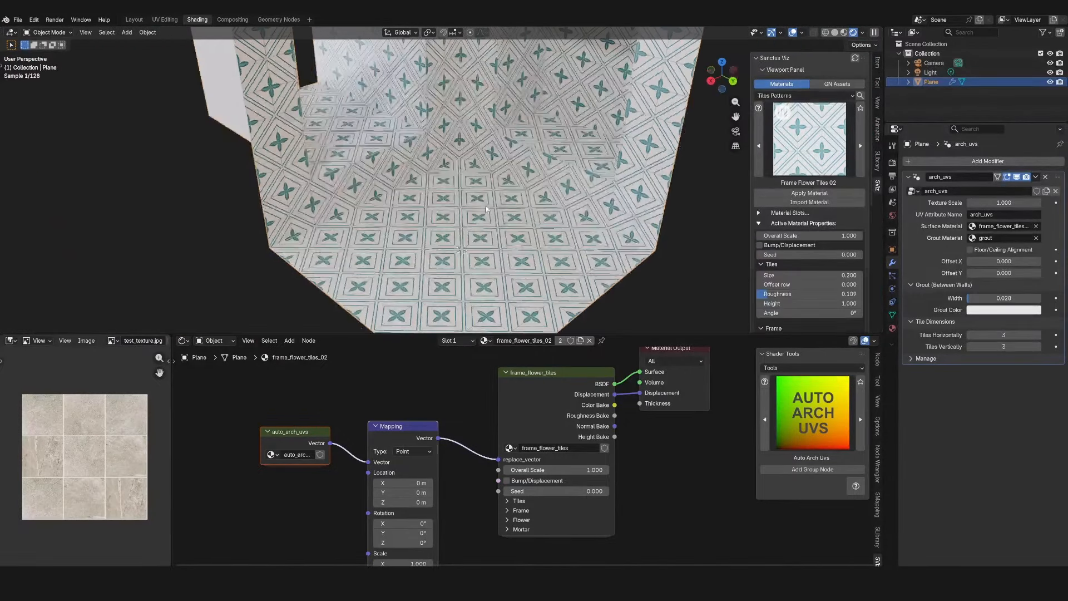
{"action": "middle_click_drag", "start_coordinate": [446, 146], "coordinate": [458, 207], "text": "shift"}
{"action": "scroll", "coordinate": [459, 206], "scroll_direction": "up", "scroll_amount": 4}
{"action": "scroll", "coordinate": [458, 207], "scroll_direction": "up", "scroll_amount": 2}
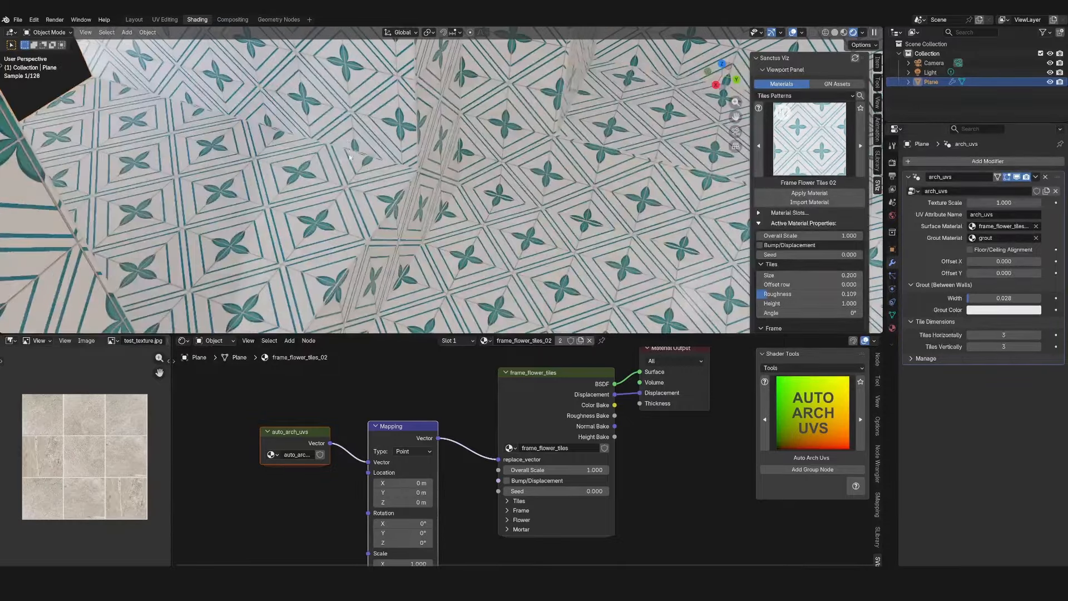
{"action": "middle_click_drag", "start_coordinate": [476, 233], "coordinate": [435, 184]}
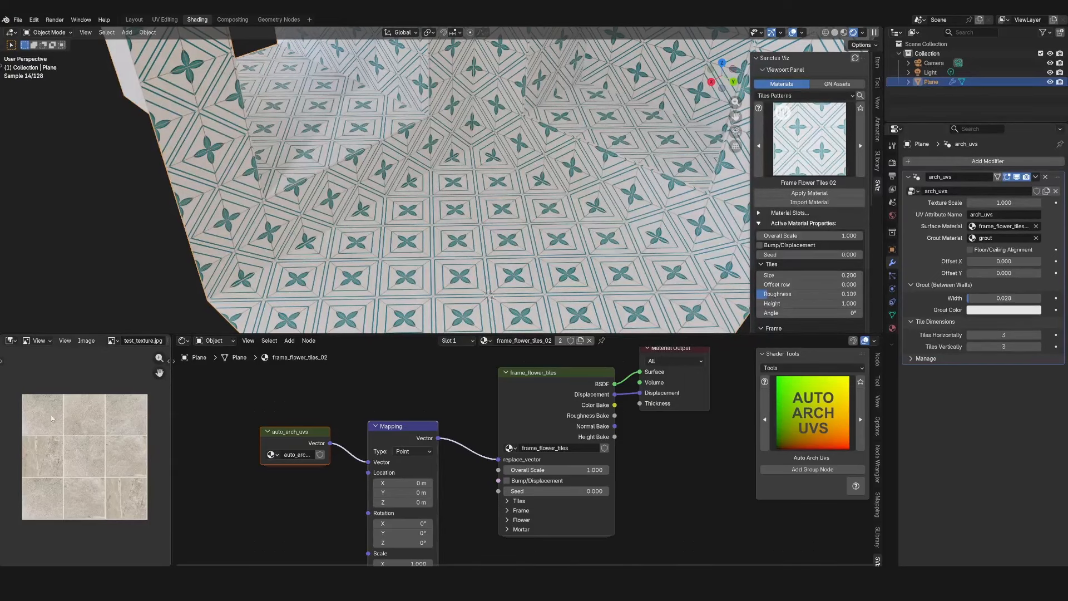
{"action": "middle_click_drag", "start_coordinate": [652, 223], "coordinate": [571, 217]}
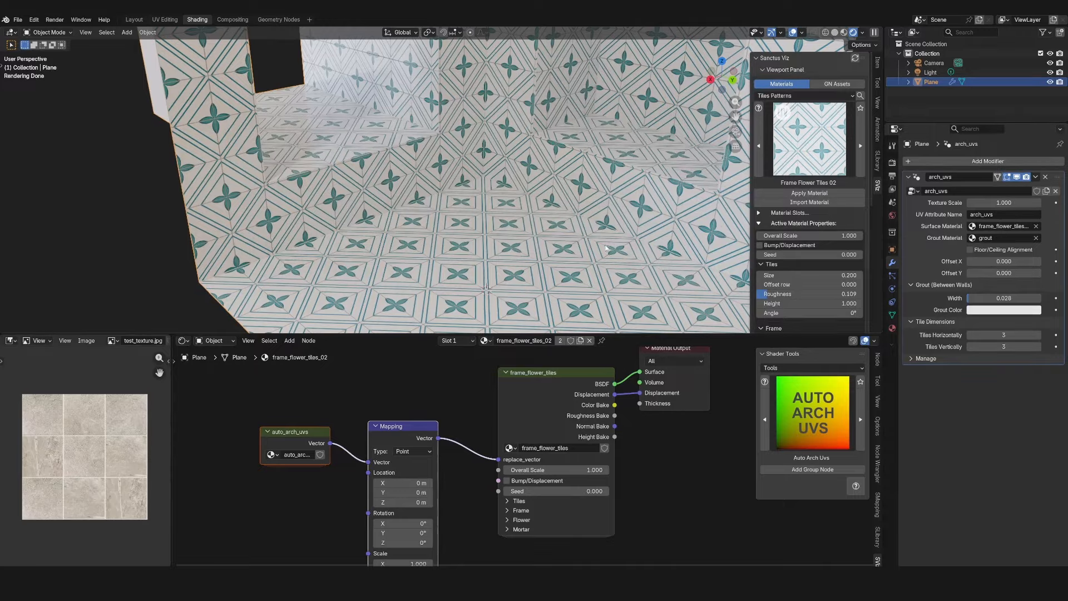
{"action": "middle_click_drag", "start_coordinate": [650, 495], "coordinate": [651, 477]}
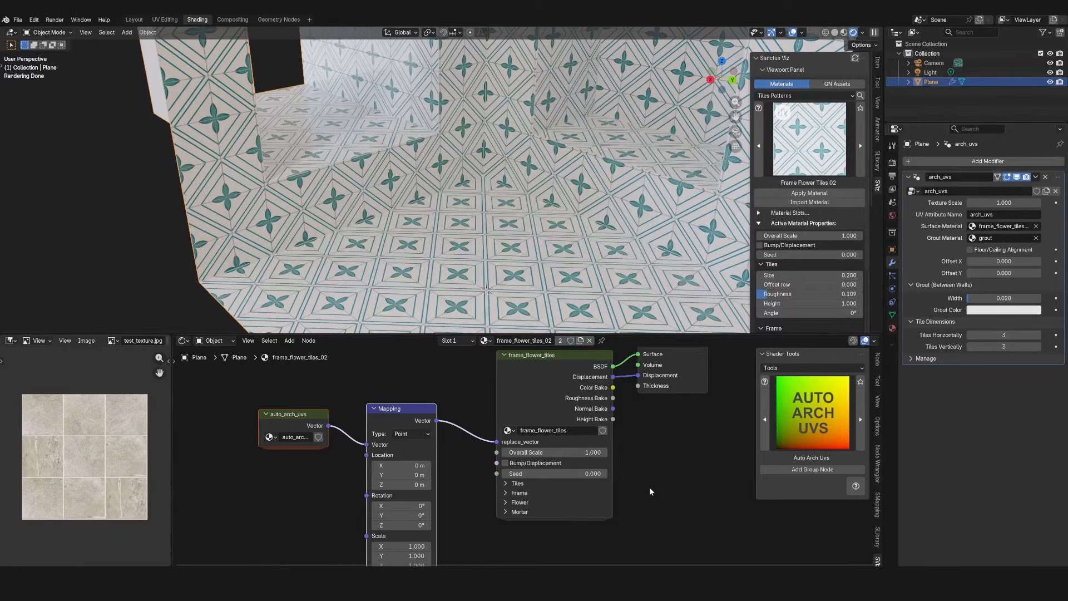
- Set the plane's arch_uvs tile dimensions to 5 horizontally and 5 vertically
{"action": "scroll", "coordinate": [481, 237], "scroll_direction": "up", "scroll_amount": 6}
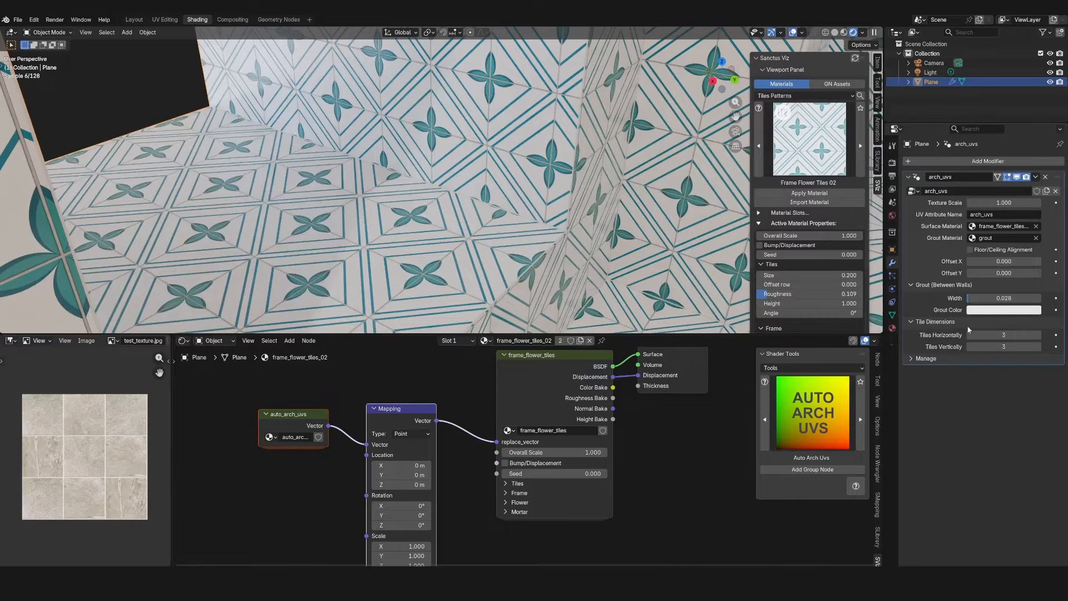
{"action": "left_click_drag", "start_coordinate": [1005, 336], "coordinate": [1004, 347]}
{"action": "type", "text": "5"}
{"action": "key", "text": "Return"}
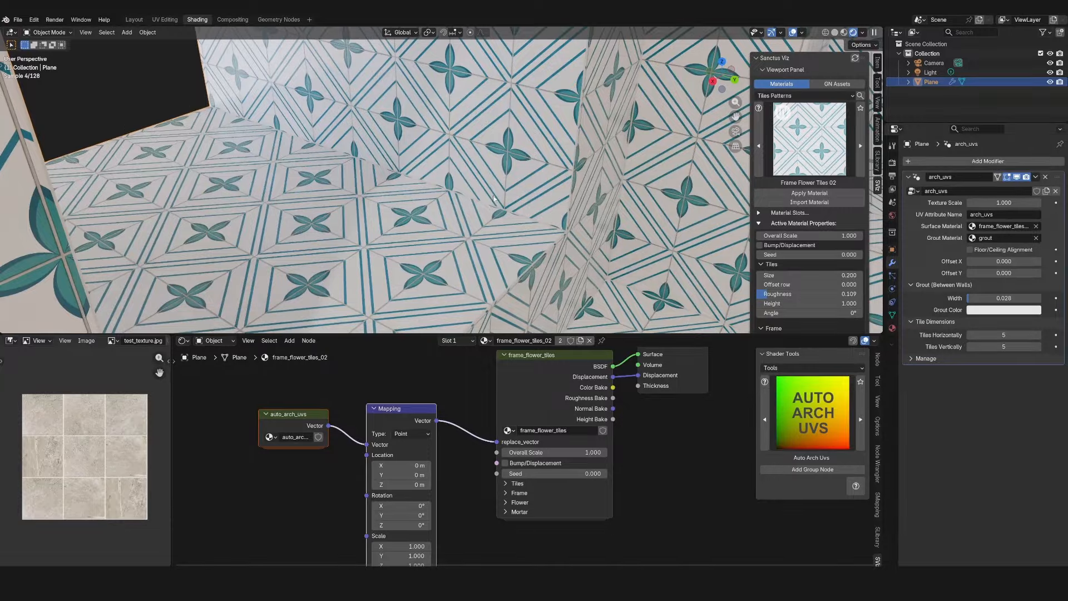
- Browse the Tiles Patterns materials, keep Frame Flower Tiles 02 selected, and narrow the viewport sidebar slightly
{"action": "scroll", "coordinate": [493, 199], "scroll_direction": "down", "scroll_amount": 10}
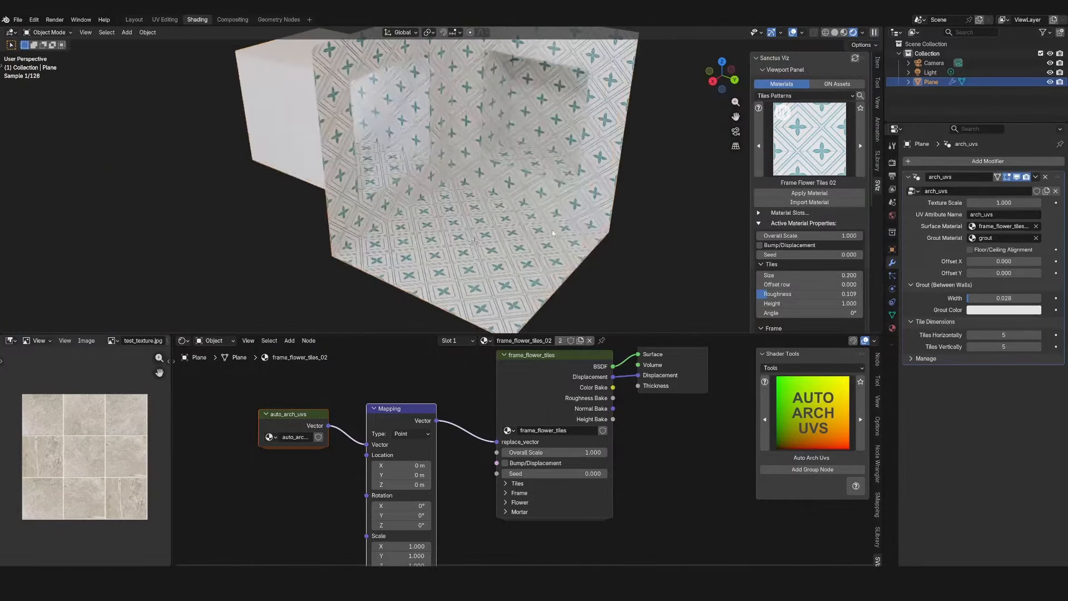
{"action": "middle_click_drag", "start_coordinate": [553, 233], "coordinate": [504, 174]}
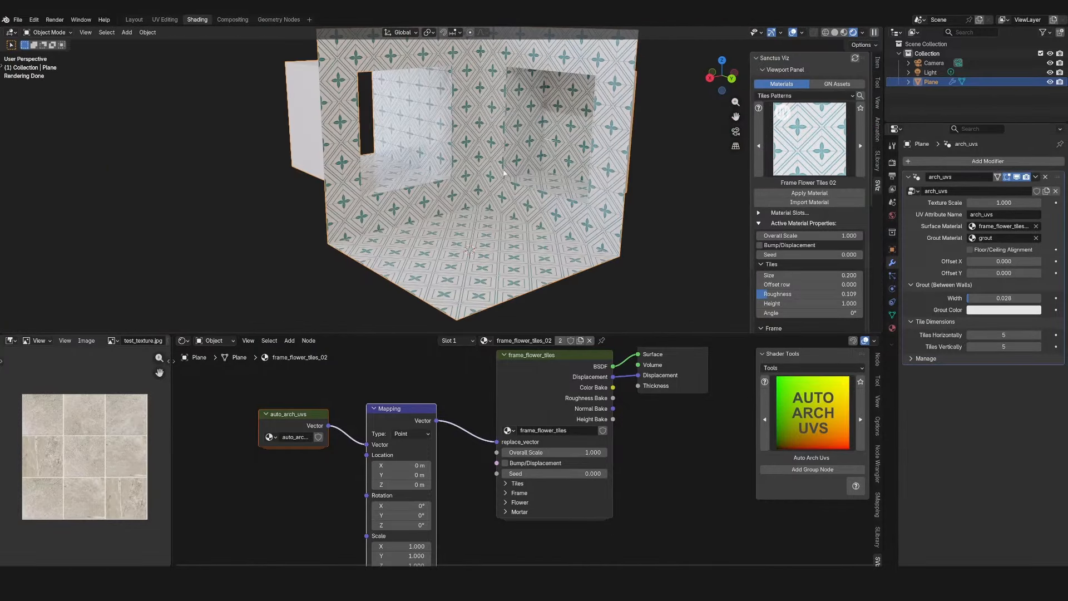
{"action": "left_click", "coordinate": [805, 149]}
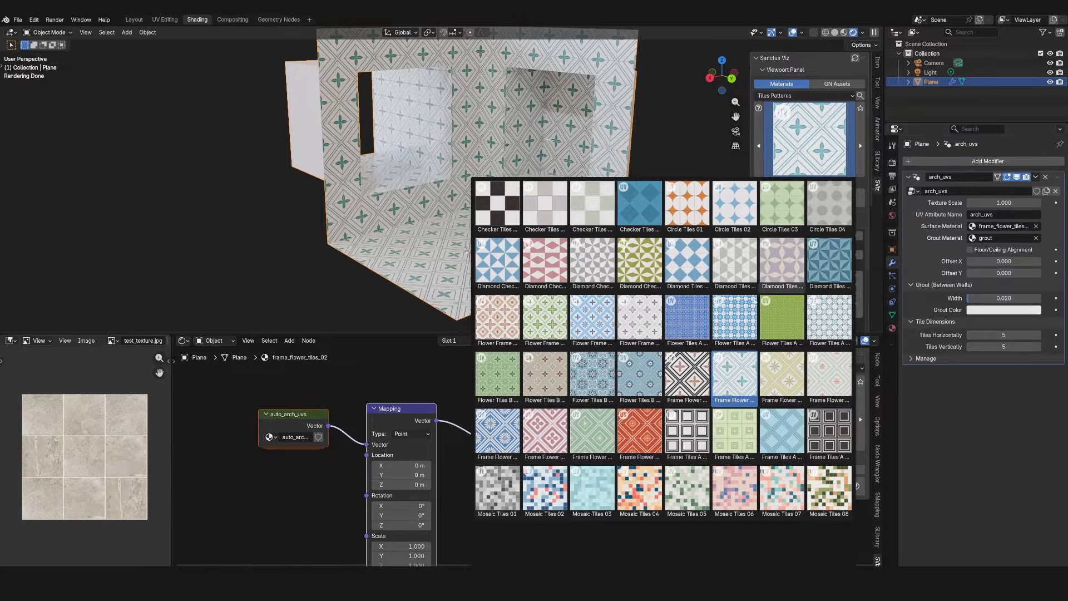
{"action": "left_click", "coordinate": [735, 378]}
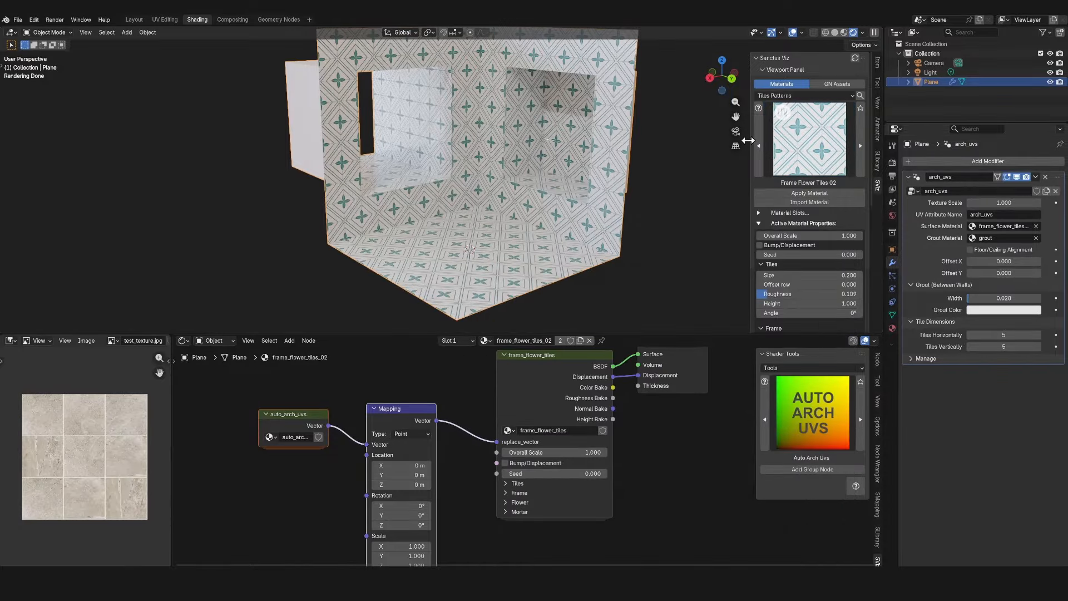
{"action": "left_click_drag", "start_coordinate": [748, 140], "coordinate": [760, 140]}
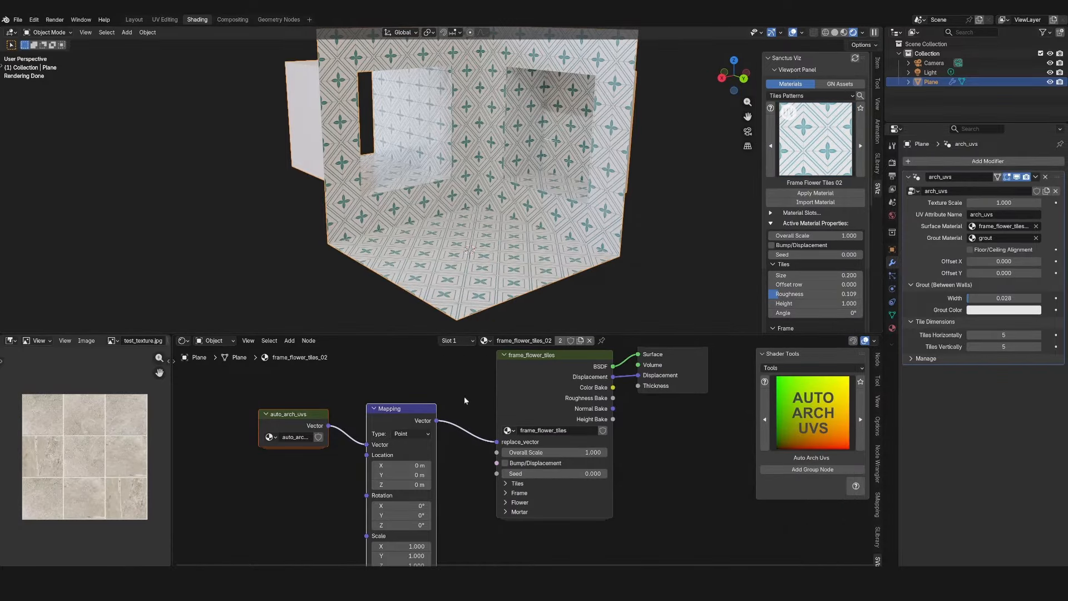
- Inset the room's floor face in Edit Mode and extrude the inner face upward into a raised block
{"action": "middle_click_drag", "start_coordinate": [556, 235], "coordinate": [466, 262]}
{"action": "key", "text": "Tab"}
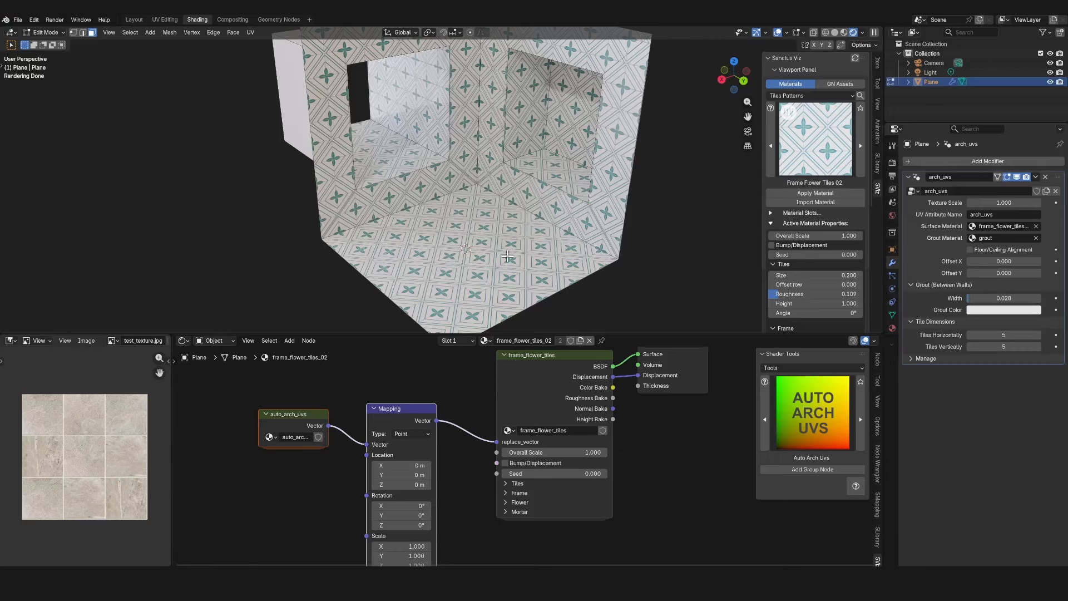
{"action": "left_click", "coordinate": [518, 237]}
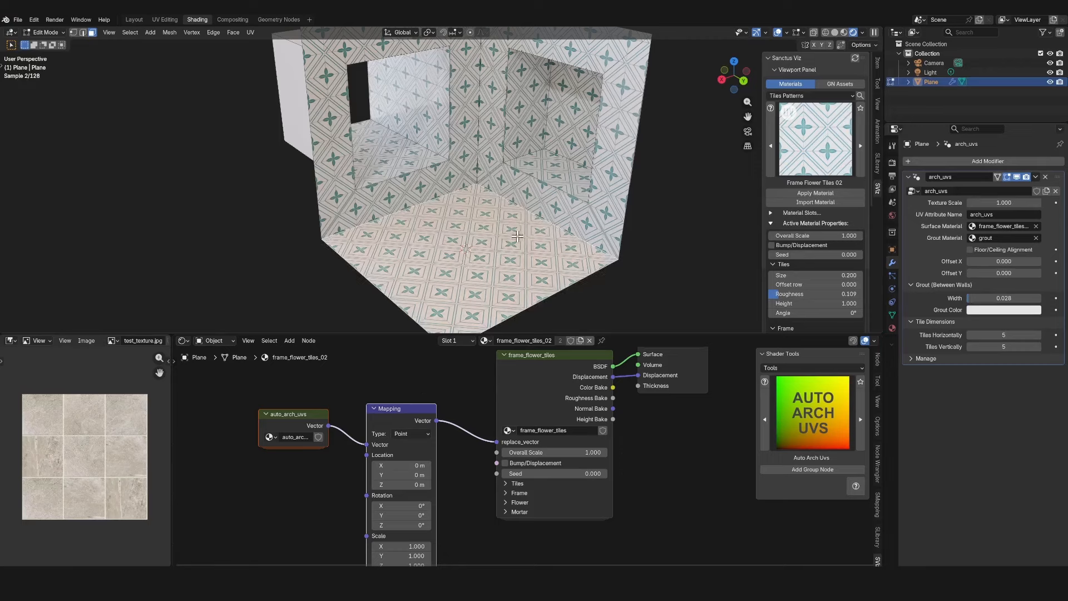
{"action": "key", "text": "i"}
{"action": "left_click", "coordinate": [600, 272]}
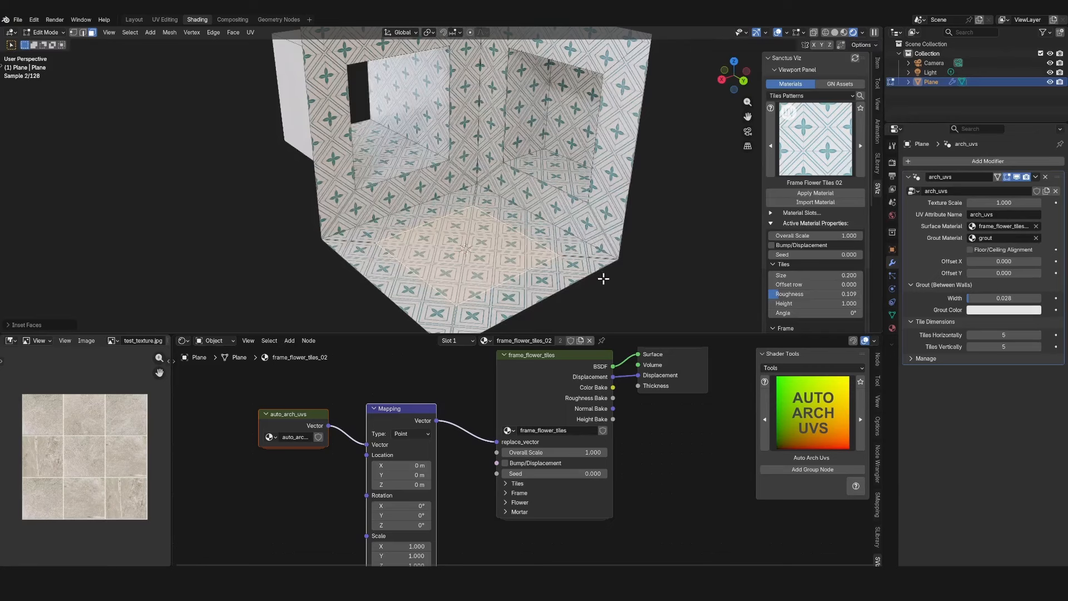
{"action": "key", "text": "e"}
{"action": "left_click", "coordinate": [608, 239]}
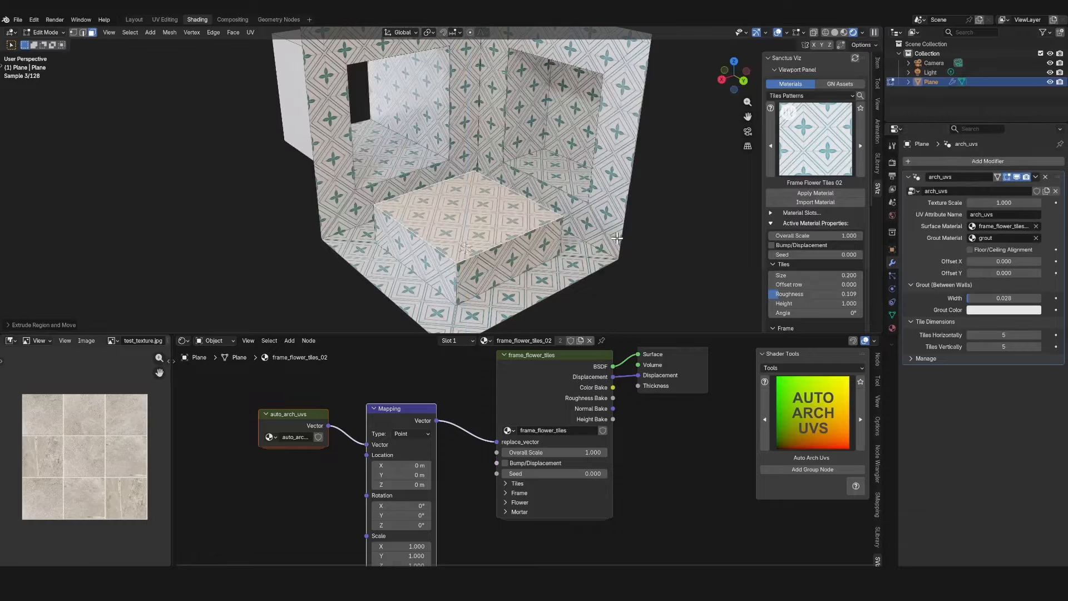
- Inset the raised block's top face, extrude the inner face downward, and return to Object Mode
{"action": "key", "text": "i"}
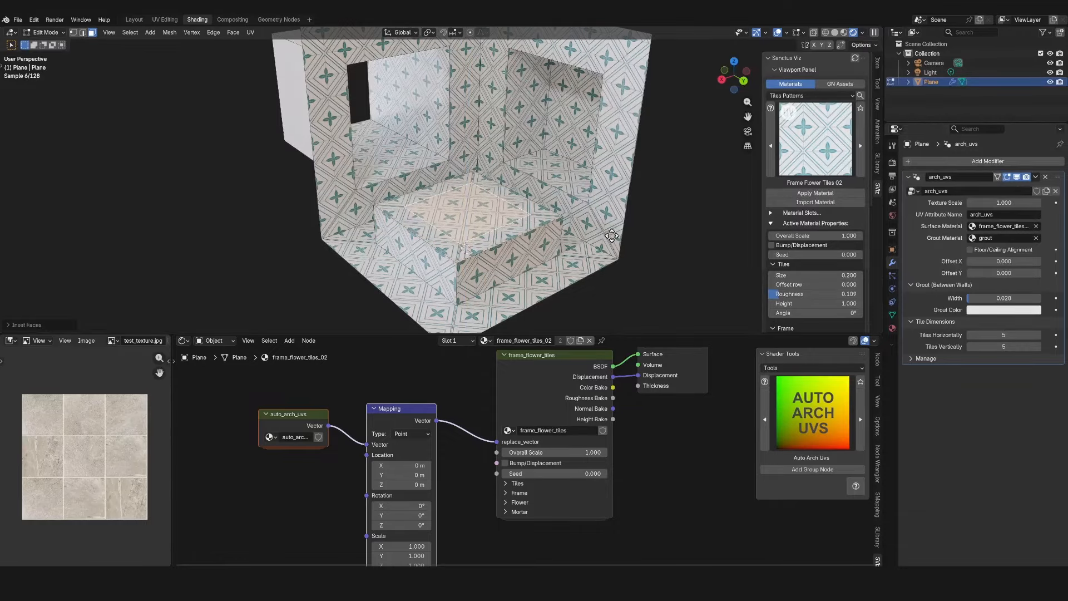
{"action": "key", "text": "e"}
{"action": "left_click", "coordinate": [618, 256]}
{"action": "key", "text": "Tab"}
- Add a cube mesh and move it into the empty space beside the tiled room
{"action": "middle_click_drag", "start_coordinate": [650, 268], "coordinate": [676, 231]}
{"action": "scroll", "coordinate": [662, 284], "scroll_direction": "up", "scroll_amount": 3}
{"action": "middle_click_drag", "start_coordinate": [620, 201], "coordinate": [664, 189]}
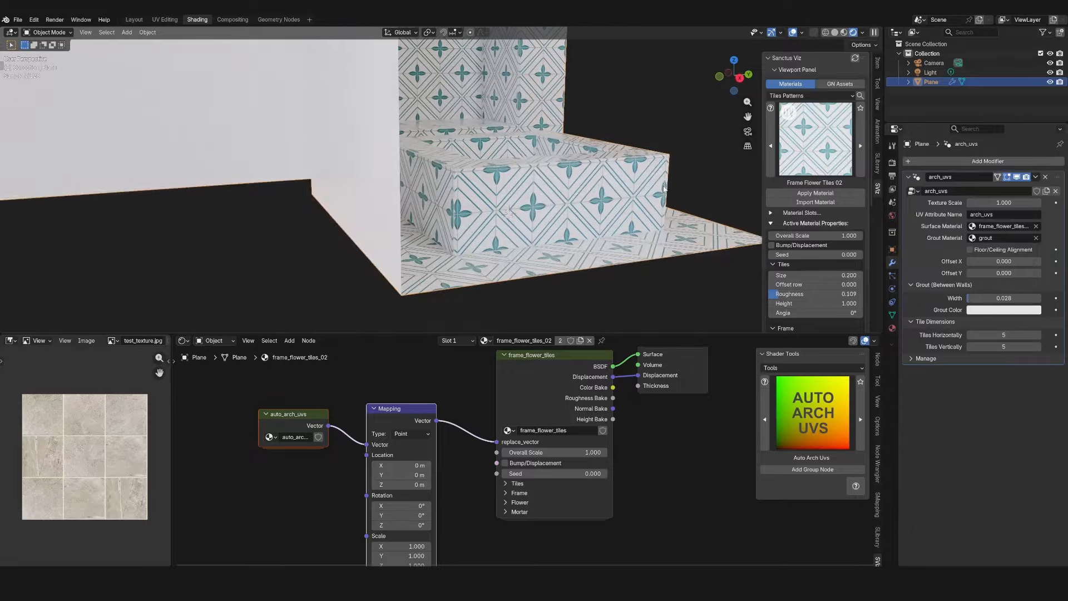
{"action": "middle_click_drag", "start_coordinate": [502, 254], "coordinate": [428, 292]}
{"action": "middle_click_drag", "start_coordinate": [489, 178], "coordinate": [520, 184]}
{"action": "scroll", "coordinate": [551, 213], "scroll_direction": "down", "scroll_amount": 6}
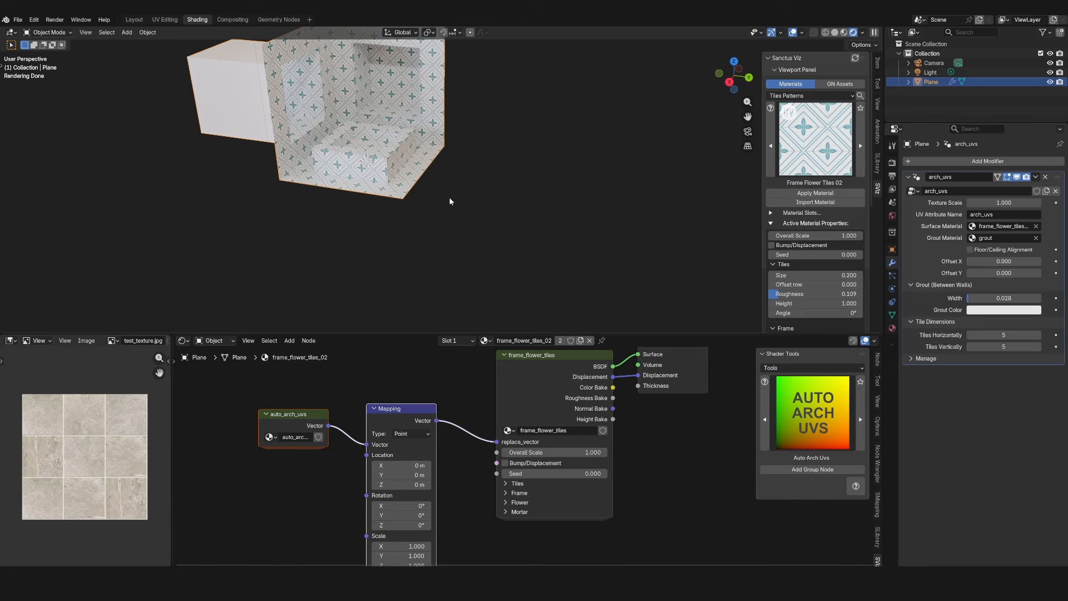
{"action": "key", "text": "shift+a"}
{"action": "mouse_move", "coordinate": [501, 185]}
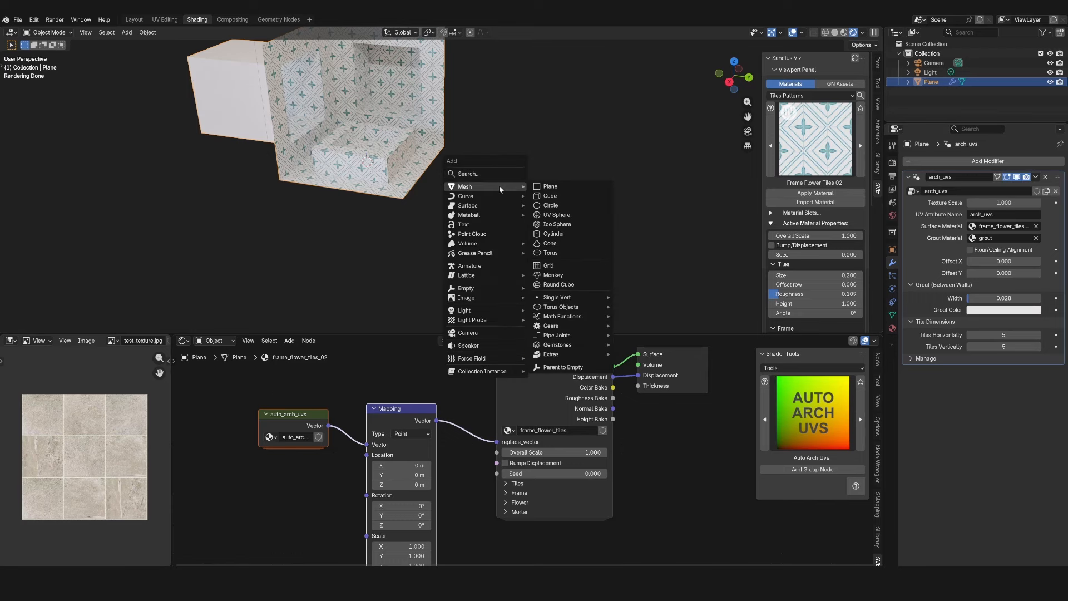
{"action": "left_click", "coordinate": [549, 197]}
{"action": "key", "text": "g"}
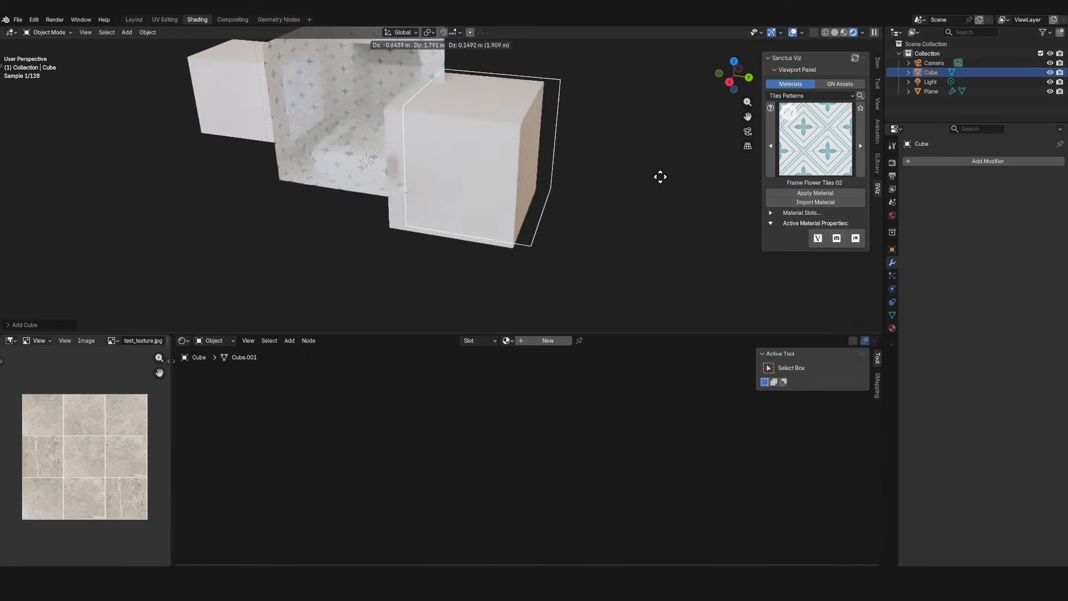
{"action": "left_click", "coordinate": [726, 174]}
- Apply the Arch Uvs geometry nodes asset to the cube and set its surface material to frame_flower_tiles_02
{"action": "left_click", "coordinate": [848, 84]}
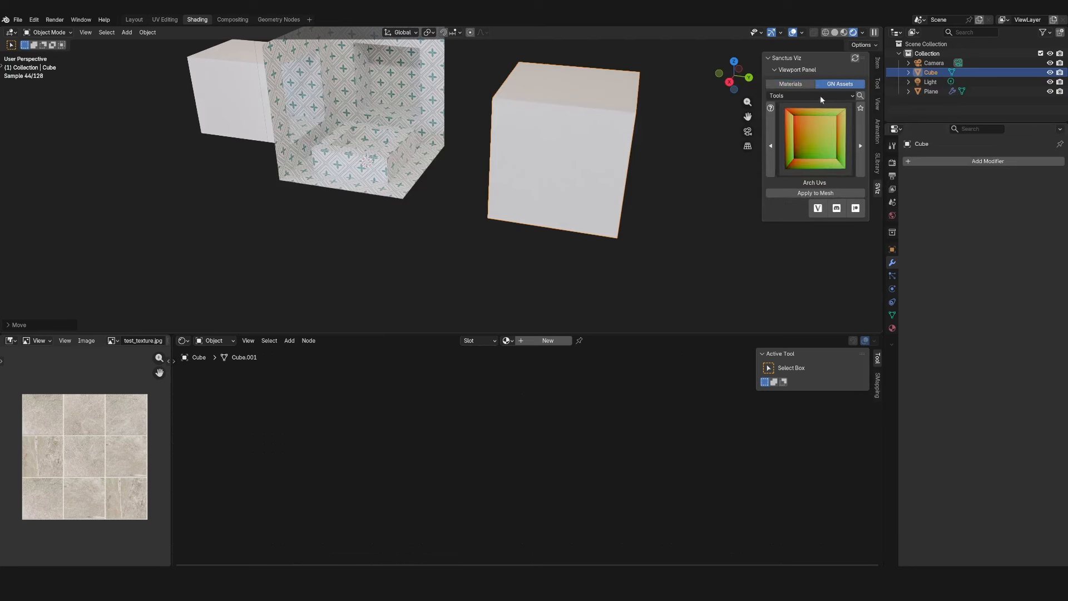
{"action": "left_click", "coordinate": [813, 193]}
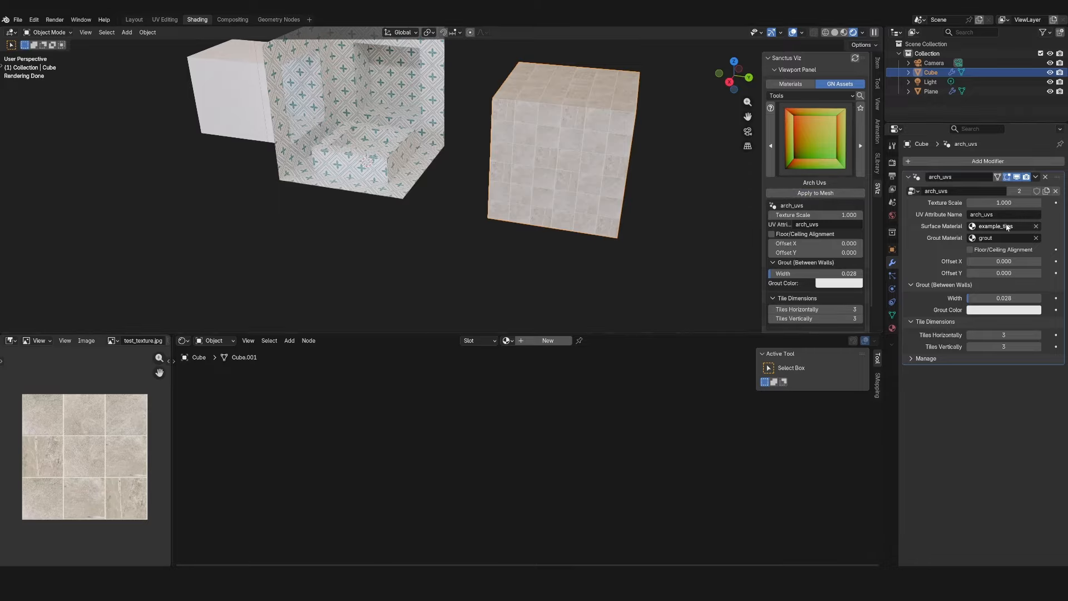
{"action": "left_click", "coordinate": [988, 228]}
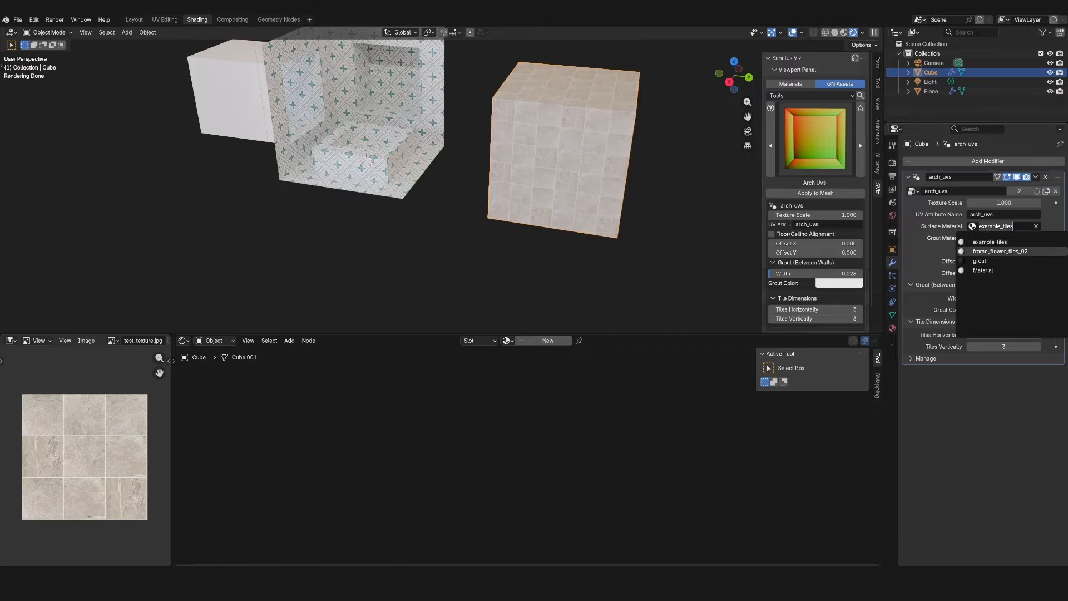
{"action": "left_click", "coordinate": [1020, 251]}
- Set the cube's arch_uvs tile dimensions to 5 horizontally and 5 vertically, and deselect the cube
{"action": "left_click", "coordinate": [998, 334]}
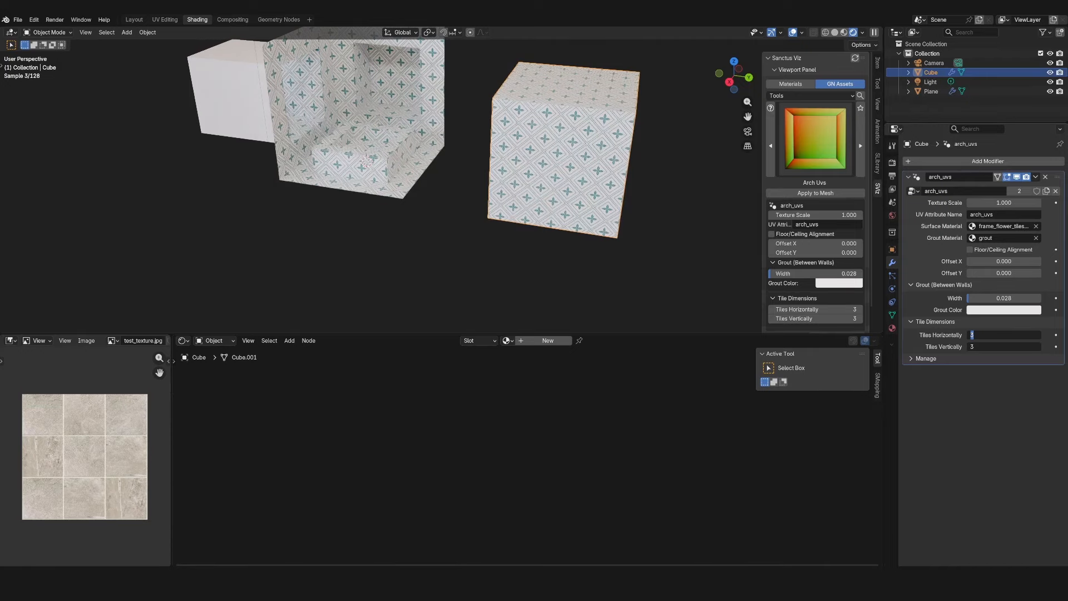
{"action": "type", "text": "5"}
{"action": "key", "text": "Tab"}
{"action": "type", "text": "5"}
{"action": "key", "text": "Return"}
{"action": "left_click", "coordinate": [664, 232]}
{"action": "middle_click_drag", "start_coordinate": [664, 232], "coordinate": [370, 103]}
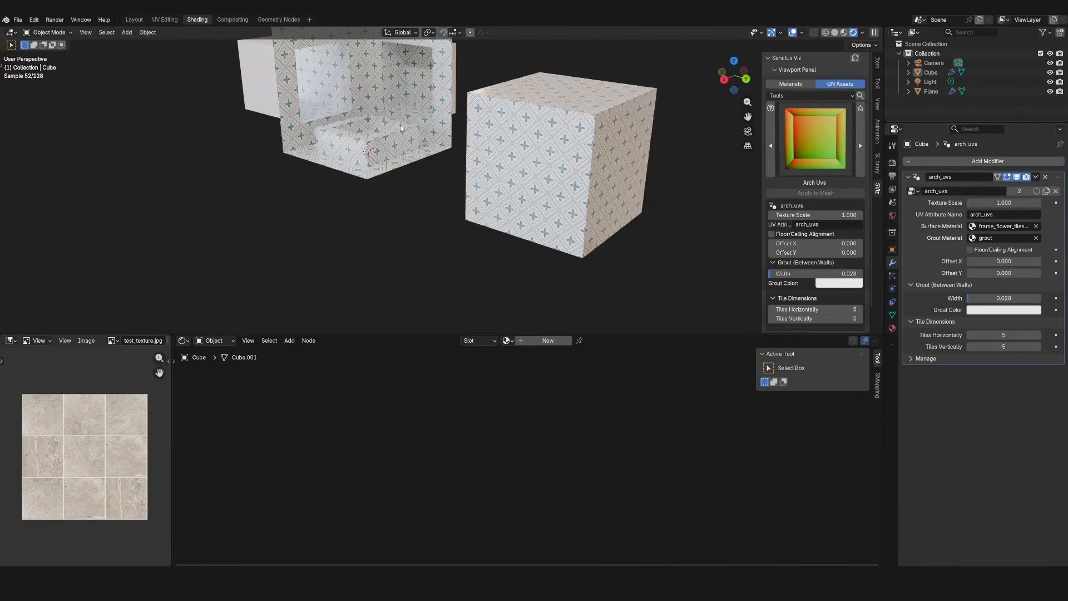
{"action": "middle_click_drag", "start_coordinate": [511, 169], "coordinate": [539, 165]}
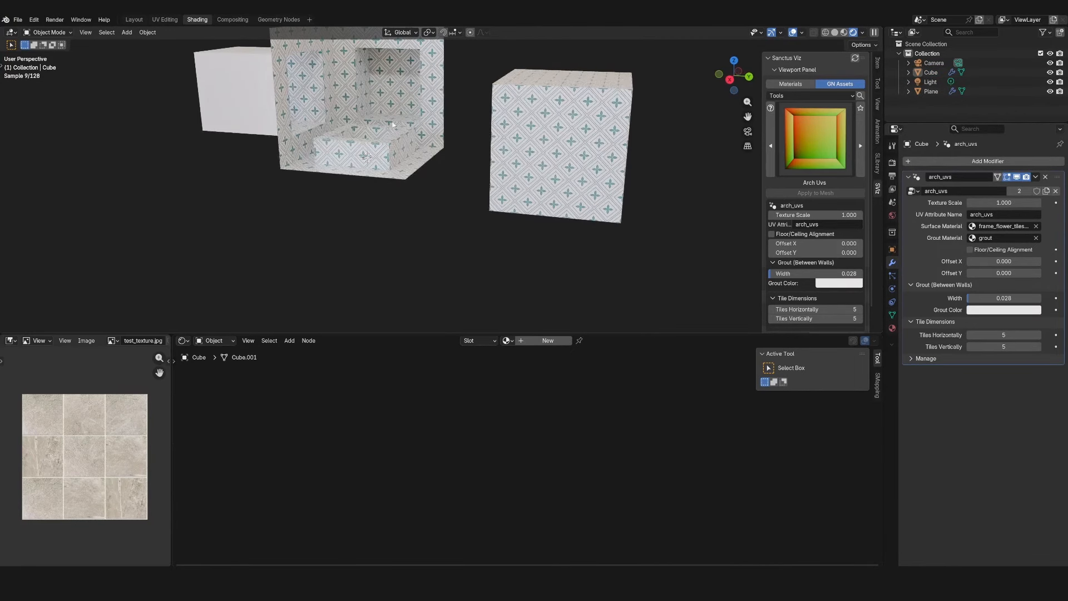
{"action": "middle_click_drag", "start_coordinate": [412, 128], "coordinate": [374, 205]}
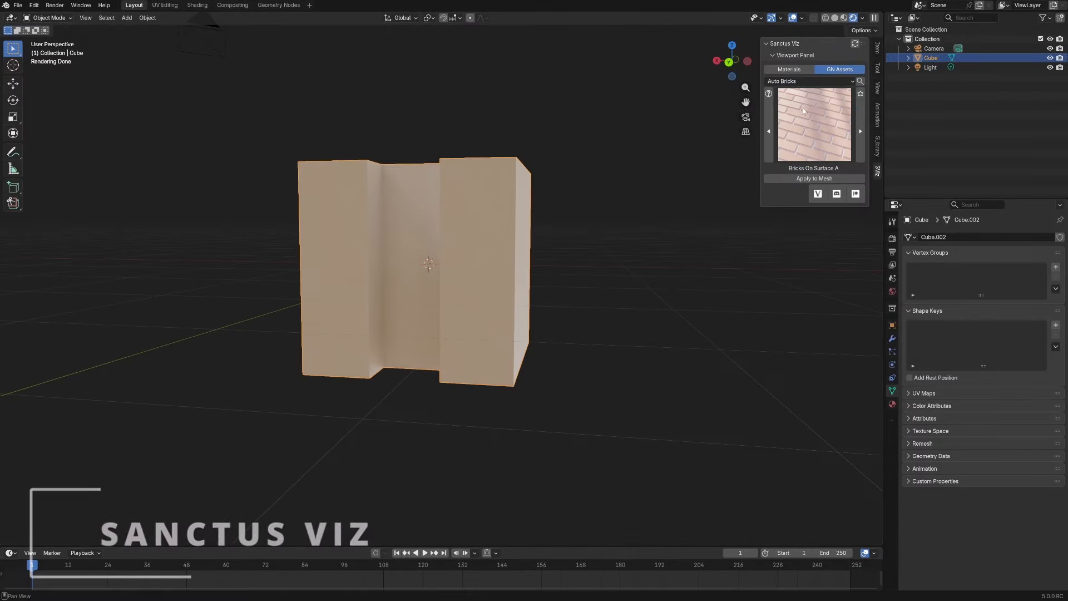
- Apply the Bricks On Surface A geometry nodes asset to the notched cube
{"action": "left_click", "coordinate": [803, 111]}
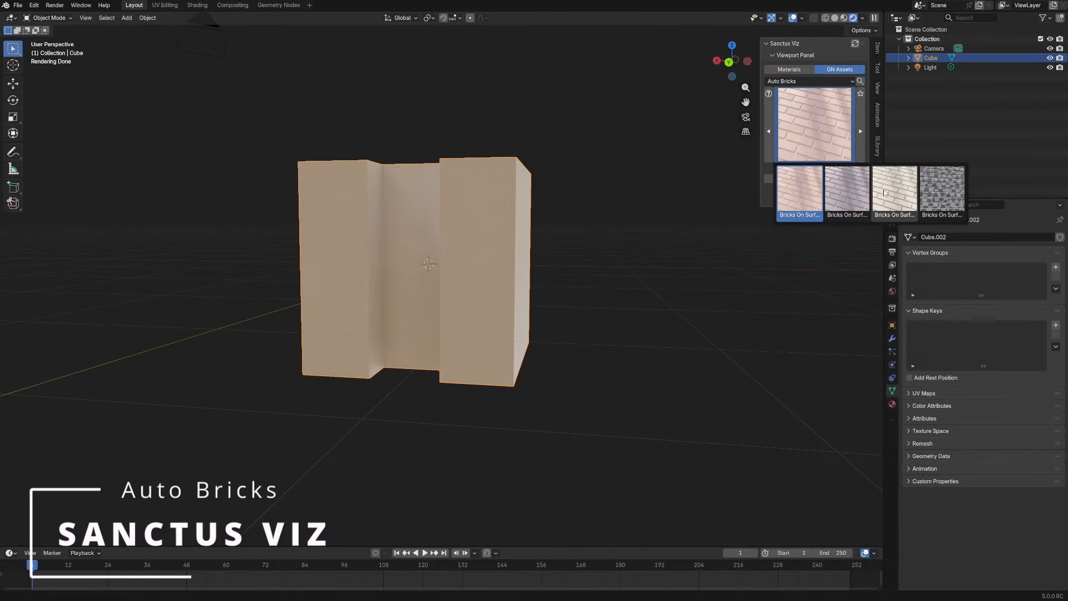
{"action": "middle_click_drag", "start_coordinate": [736, 260], "coordinate": [660, 263]}
{"action": "middle_click_drag", "start_coordinate": [657, 219], "coordinate": [689, 219]}
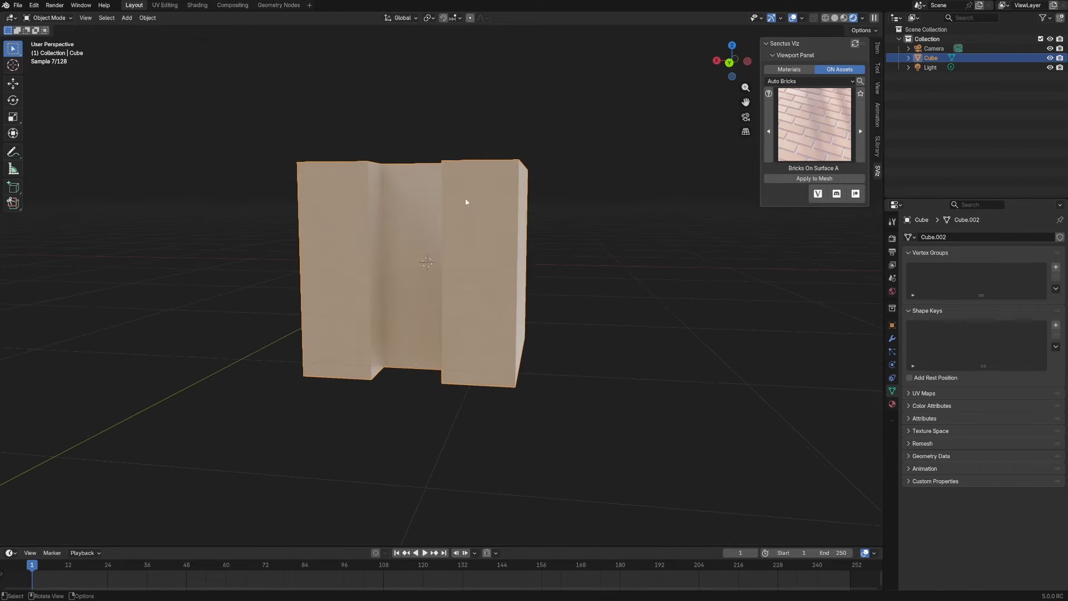
{"action": "middle_click_drag", "start_coordinate": [466, 199], "coordinate": [458, 260]}
{"action": "middle_click_drag", "start_coordinate": [315, 274], "coordinate": [323, 225]}
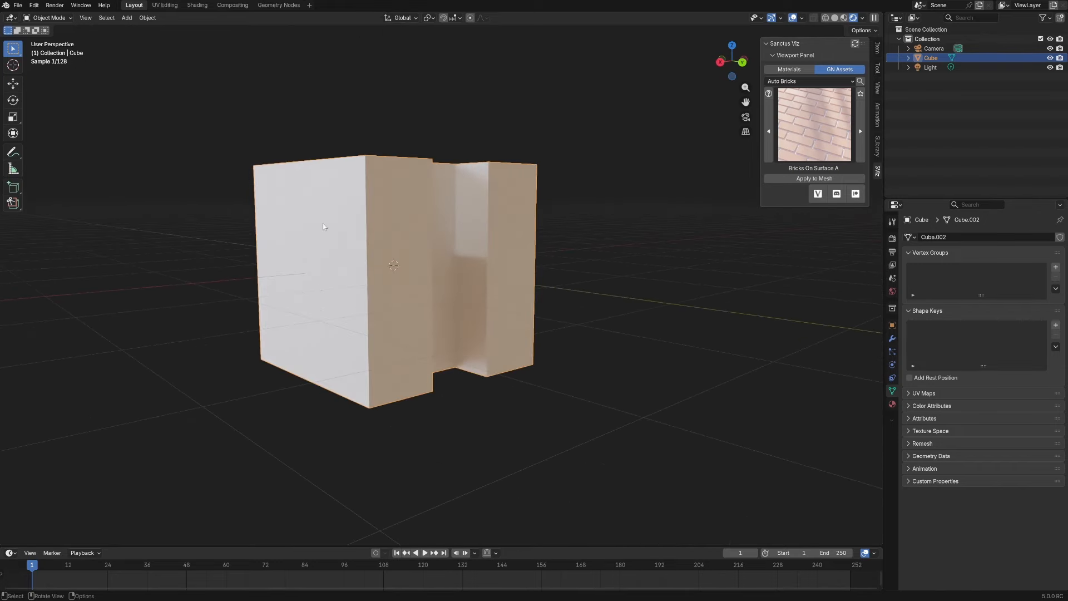
{"action": "middle_click_drag", "start_coordinate": [419, 297], "coordinate": [390, 304]}
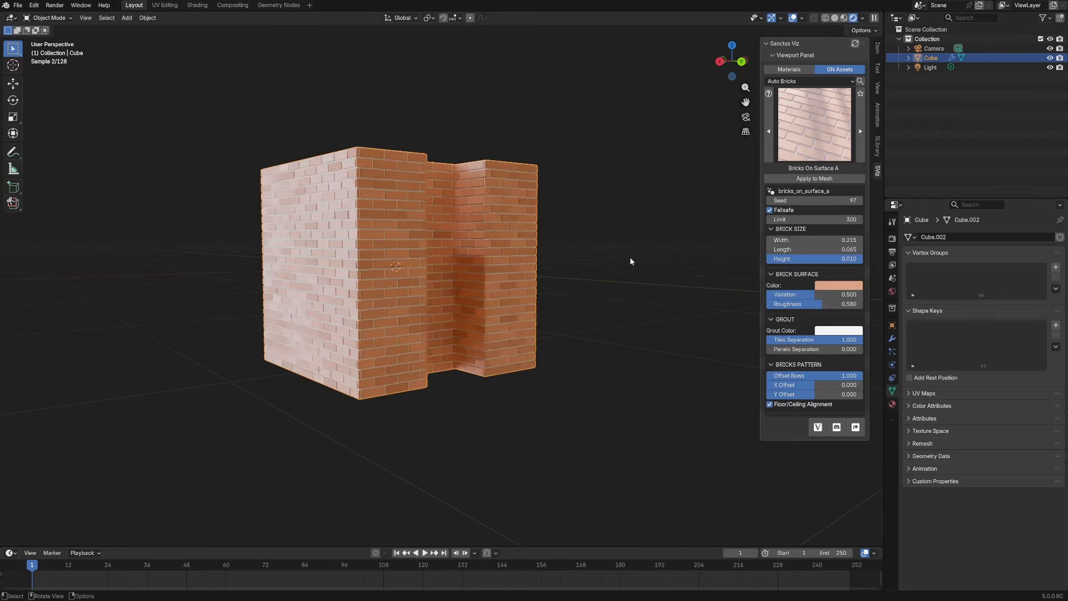
{"action": "middle_click_drag", "start_coordinate": [654, 256], "coordinate": [590, 230]}
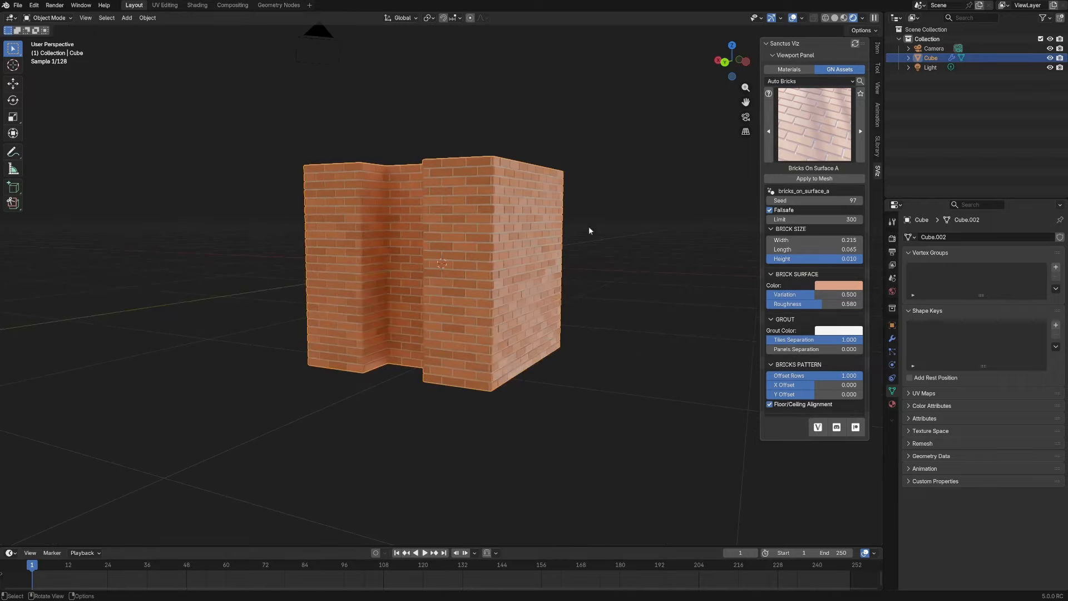
{"action": "left_click", "coordinate": [835, 18]}
{"action": "middle_click_drag", "start_coordinate": [668, 253], "coordinate": [593, 257]}
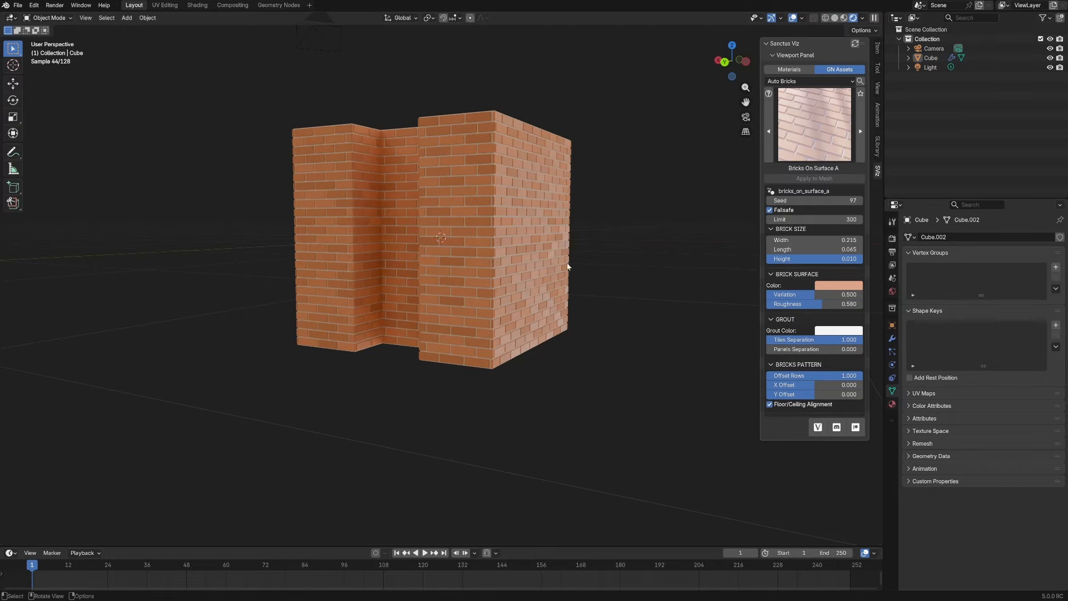
- Remove the cube's bricks_on_surface_a modifier and apply the Bricks On Surface B asset instead
{"action": "left_click", "coordinate": [484, 238]}
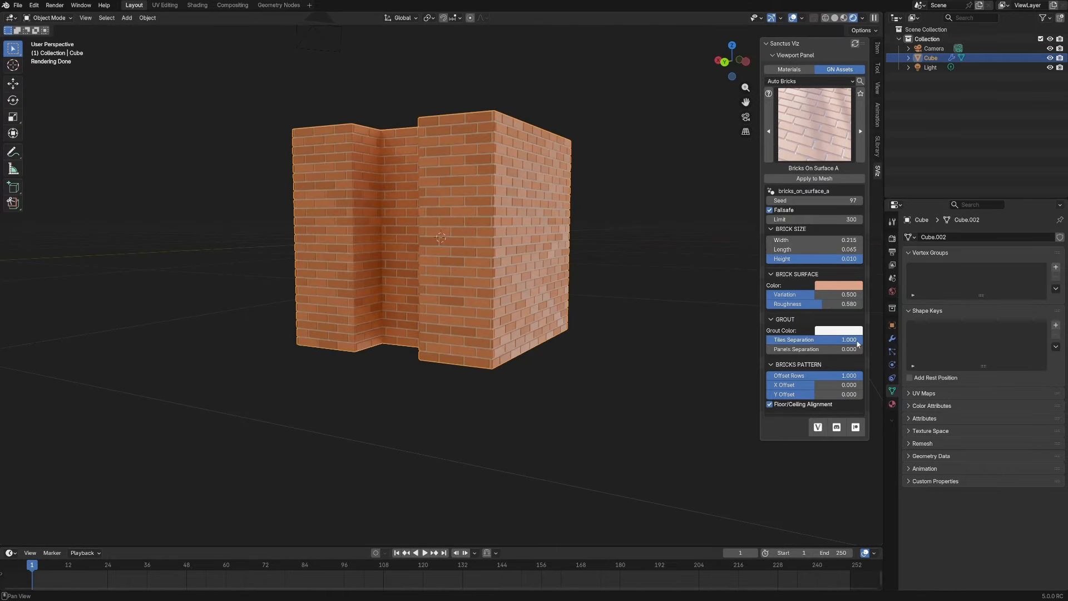
{"action": "left_click", "coordinate": [892, 338]}
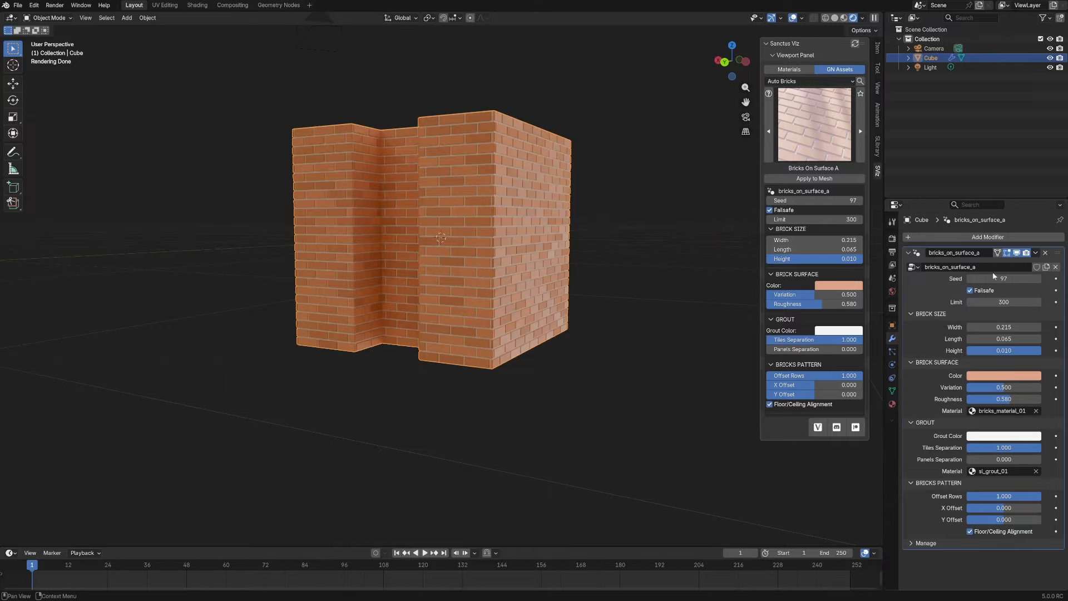
{"action": "left_click", "coordinate": [1046, 253]}
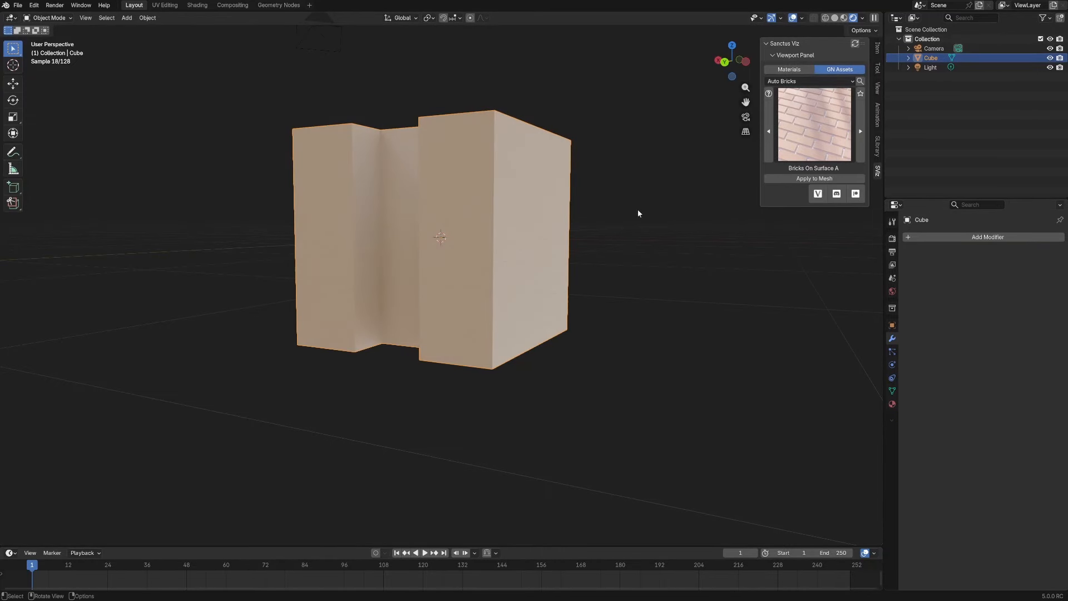
{"action": "left_click", "coordinate": [860, 132]}
{"action": "left_click", "coordinate": [814, 178]}
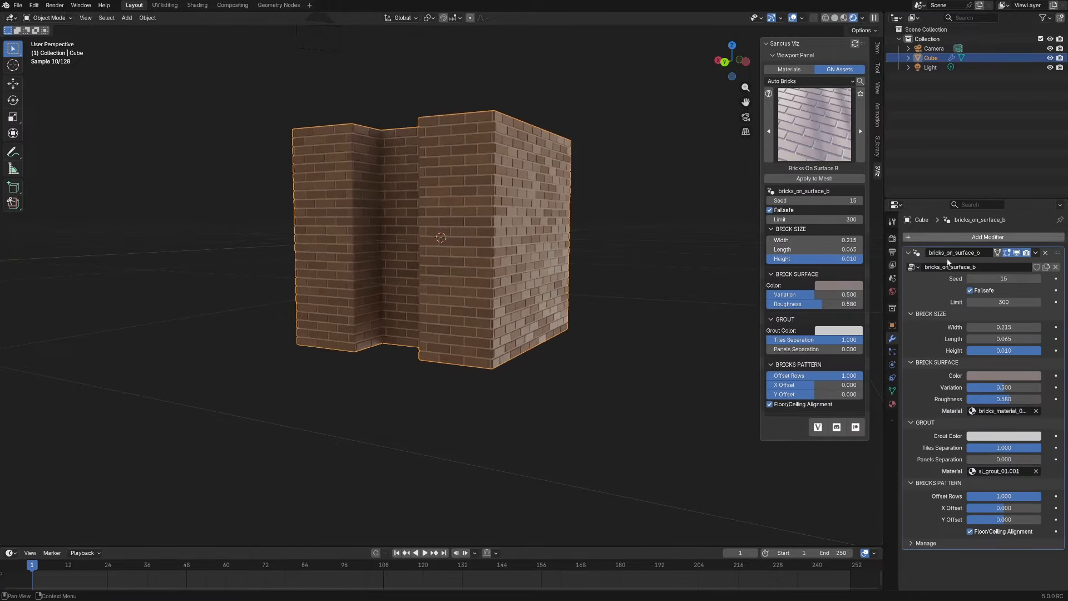
- Swap the cube's brick modifier for the Bricks On Surface C asset, and remove that modifier as well
{"action": "left_click", "coordinate": [1045, 253]}
{"action": "left_click", "coordinate": [860, 151]}
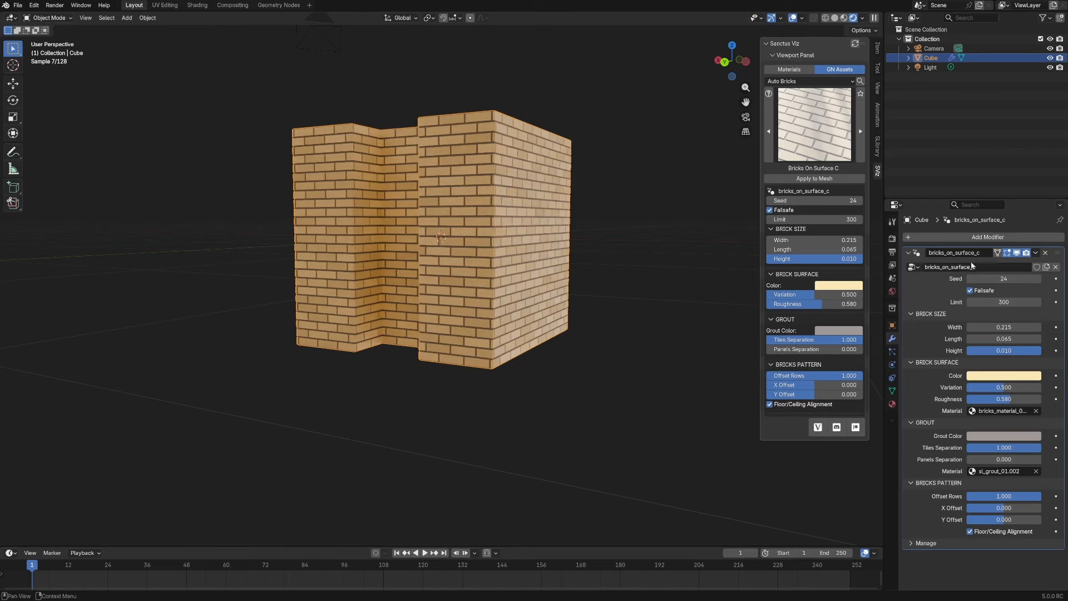
{"action": "mouse_move", "coordinate": [527, 261]}
{"action": "middle_mouse_down"}
{"action": "mouse_move", "coordinate": [612, 257]}
{"action": "mouse_move", "coordinate": [538, 260]}
{"action": "middle_mouse_up"}
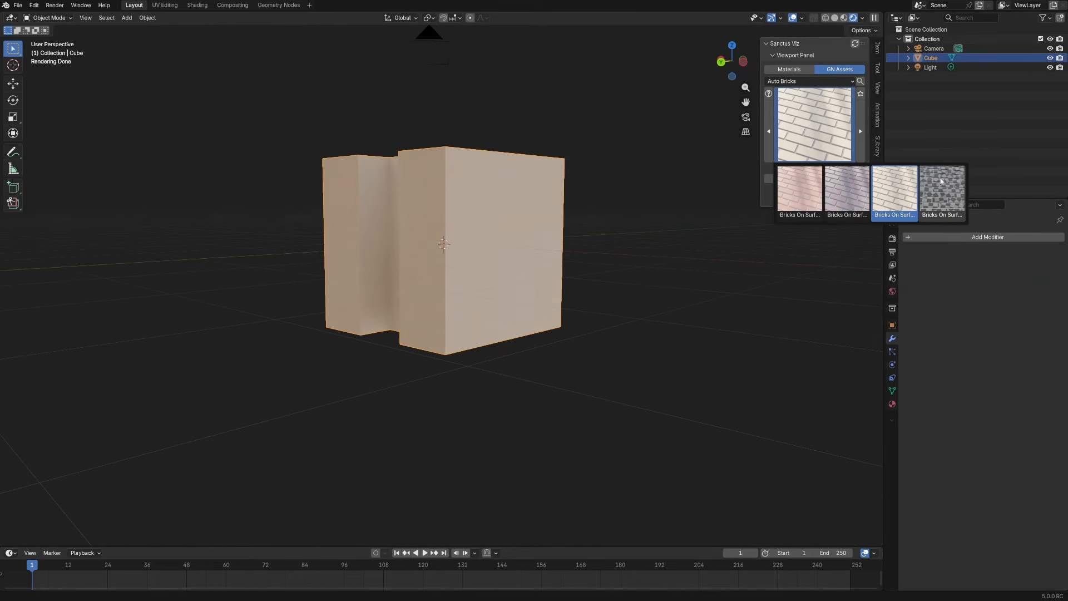
- Apply the Bricks On Surface Texture geometry nodes asset to the cube
{"action": "left_click", "coordinate": [944, 193]}
{"action": "middle_click_drag", "start_coordinate": [712, 198], "coordinate": [527, 232]}
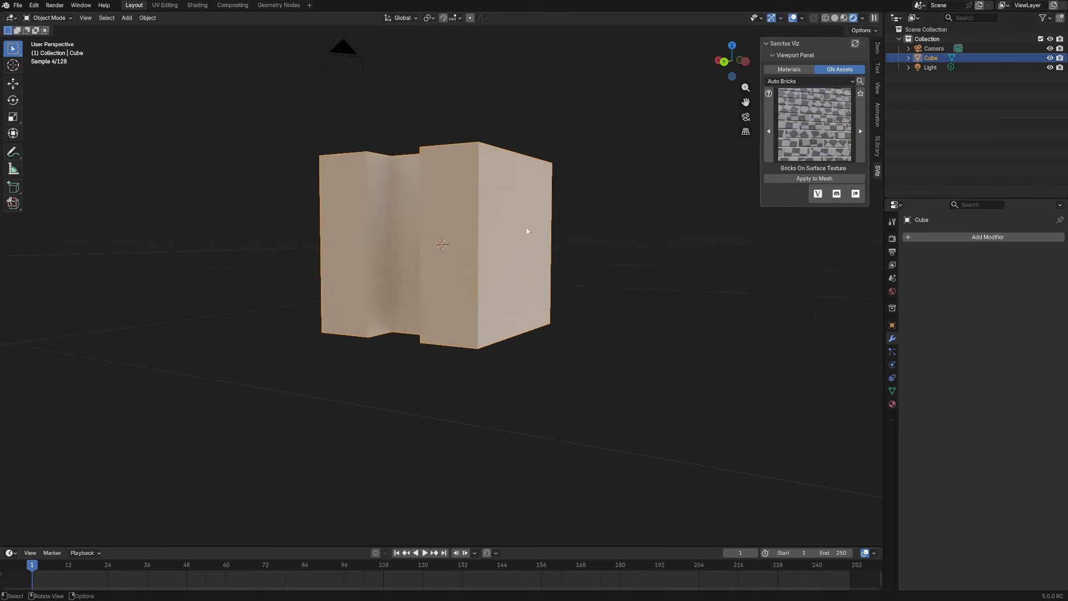
{"action": "left_click", "coordinate": [826, 178]}
{"action": "middle_click_drag", "start_coordinate": [597, 225], "coordinate": [549, 239]}
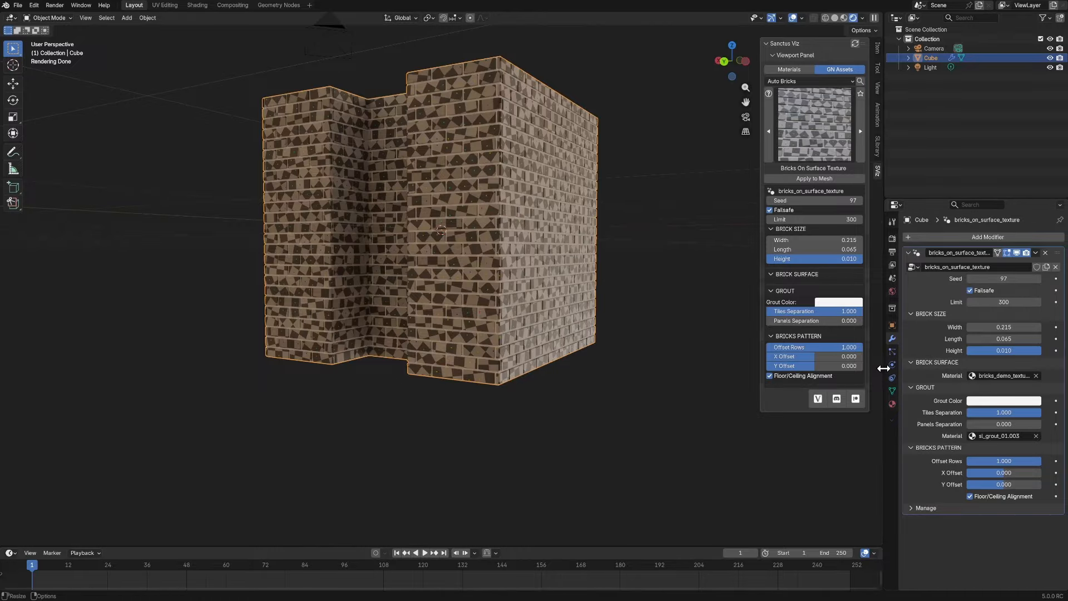
- Switch to the Shading workspace and assign the bricks_demo_texture material to the cube to show its nodes
{"action": "left_click_drag", "start_coordinate": [890, 372], "coordinate": [849, 369]}
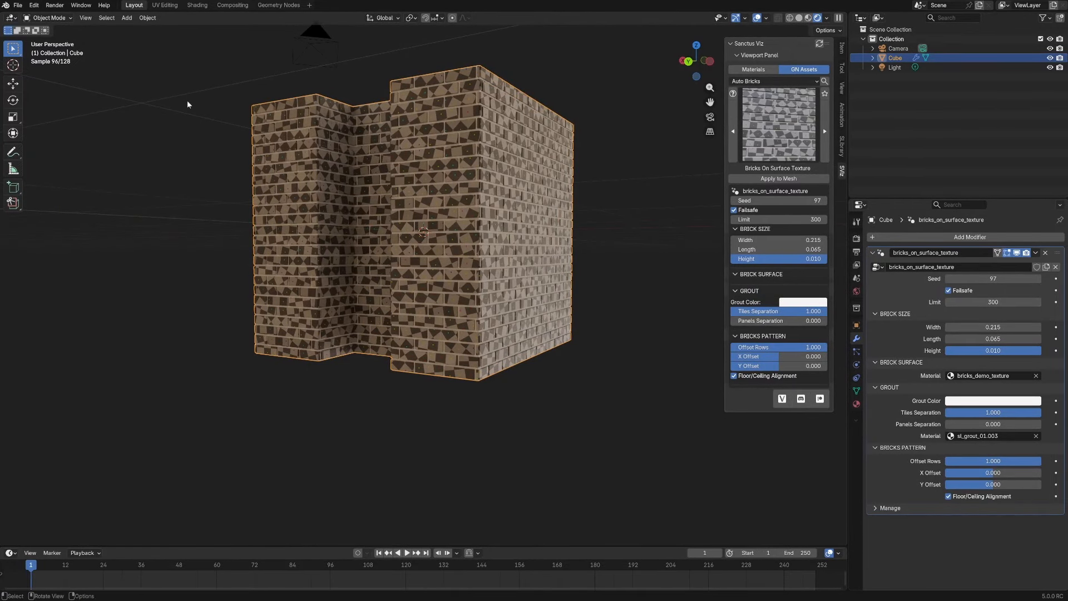
{"action": "left_click", "coordinate": [196, 5]}
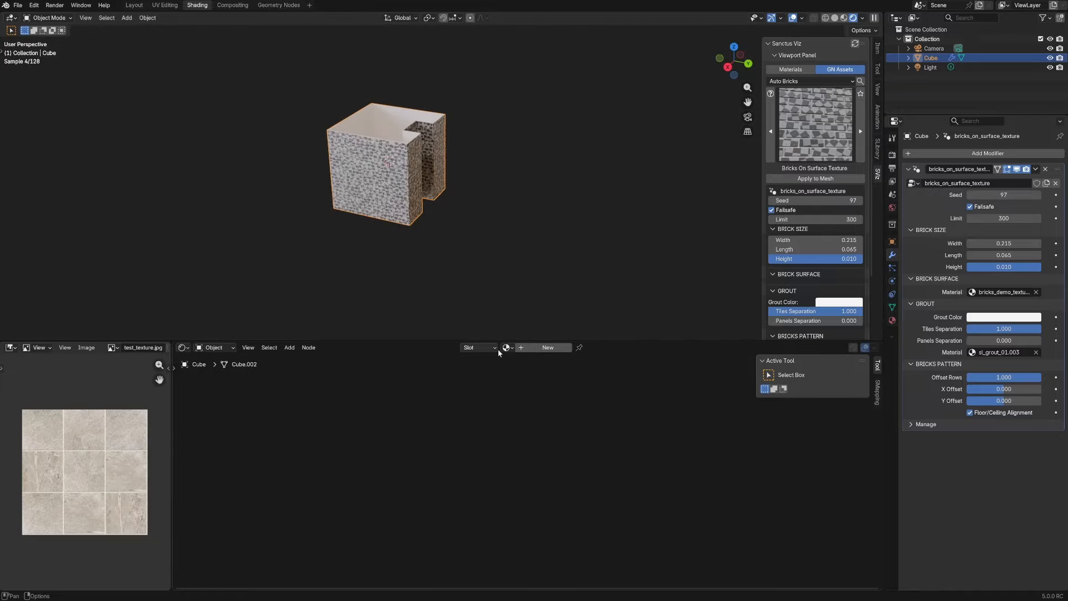
{"action": "left_click", "coordinate": [506, 347]}
{"action": "left_click", "coordinate": [545, 362]}
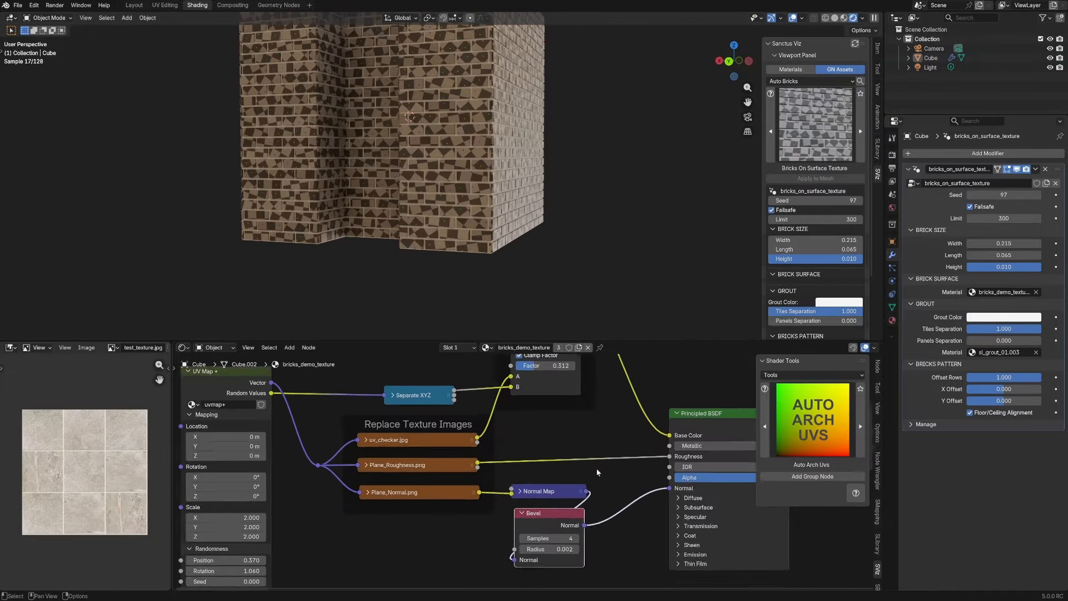
- Examine the bricks_demo_texture node tree, including the UV Map node and the texture nodes in the Replace Texture Images frame
{"action": "left_click", "coordinate": [399, 446]}
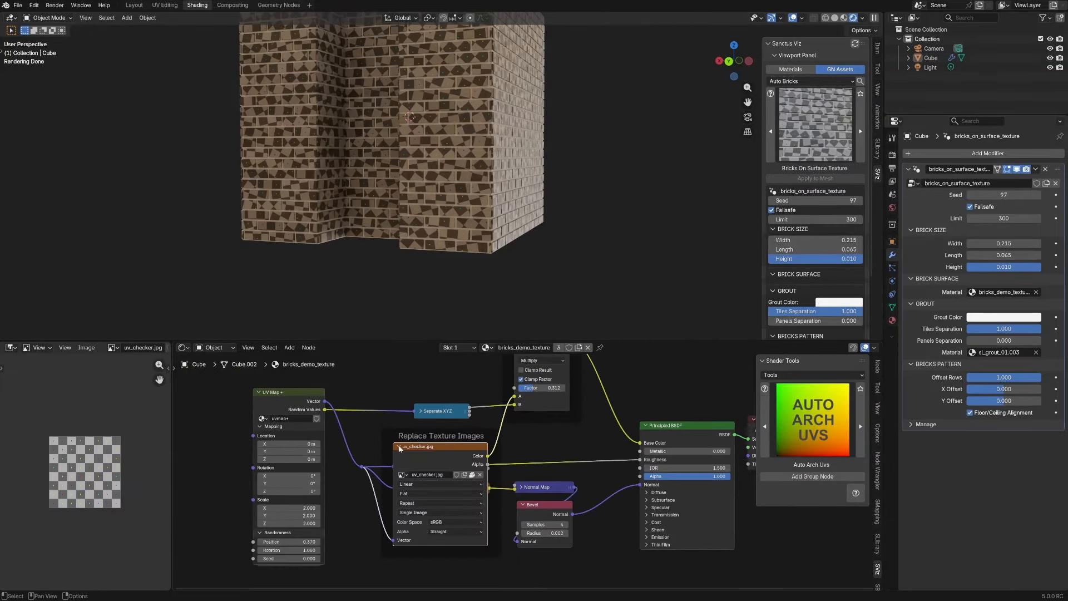
{"action": "left_click", "coordinate": [400, 447]}
{"action": "middle_click_drag", "start_coordinate": [354, 437], "coordinate": [465, 423]}
{"action": "scroll", "coordinate": [432, 432], "scroll_direction": "up", "scroll_amount": 2}
{"action": "scroll", "coordinate": [389, 415], "scroll_direction": "down", "scroll_amount": 1}
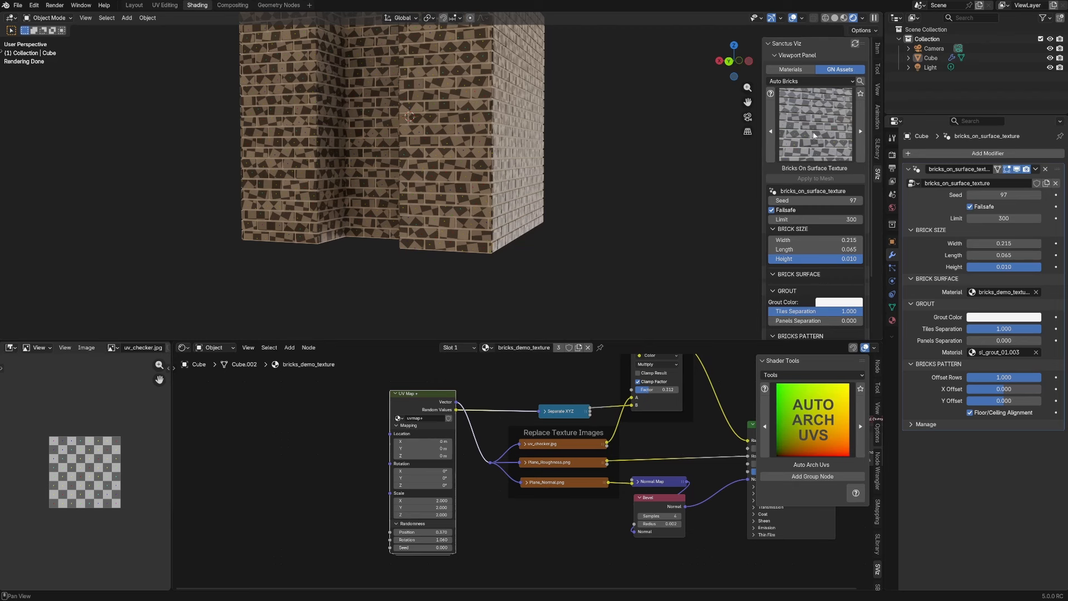
{"action": "middle_click_drag", "start_coordinate": [553, 160], "coordinate": [537, 160]}
{"action": "middle_click_drag", "start_coordinate": [626, 168], "coordinate": [552, 177]}
{"action": "scroll", "coordinate": [414, 395], "scroll_direction": "right", "scroll_amount": 3}
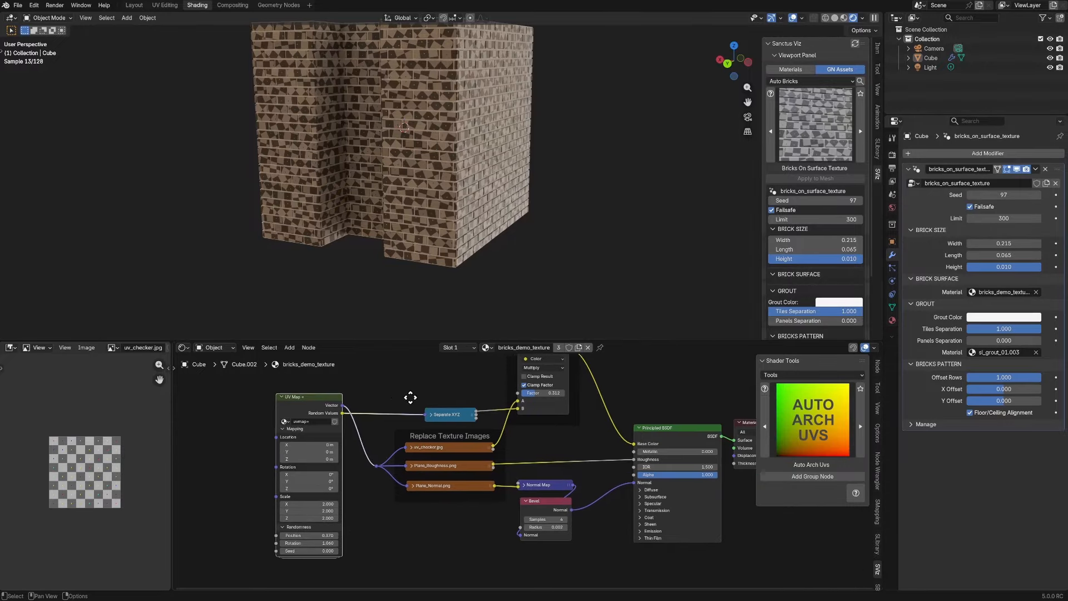
{"action": "scroll", "coordinate": [429, 440], "scroll_direction": "up", "scroll_amount": 2}
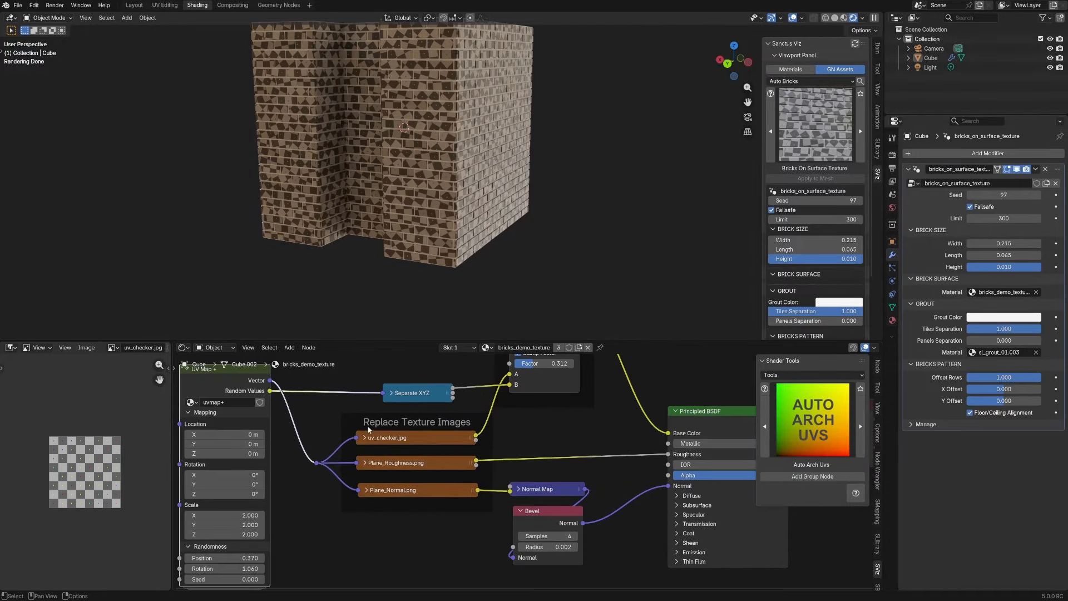
{"action": "scroll", "coordinate": [381, 429], "scroll_direction": "down", "scroll_amount": 4}
{"action": "middle_click_drag", "start_coordinate": [396, 430], "coordinate": [451, 419]}
{"action": "scroll", "coordinate": [445, 421], "scroll_direction": "up", "scroll_amount": 4}
- Replace the uv_checker.jpg image with concrete_0025_color_1k.jpg in its texture node and show the new texture in the image editor
{"action": "left_click", "coordinate": [439, 423]}
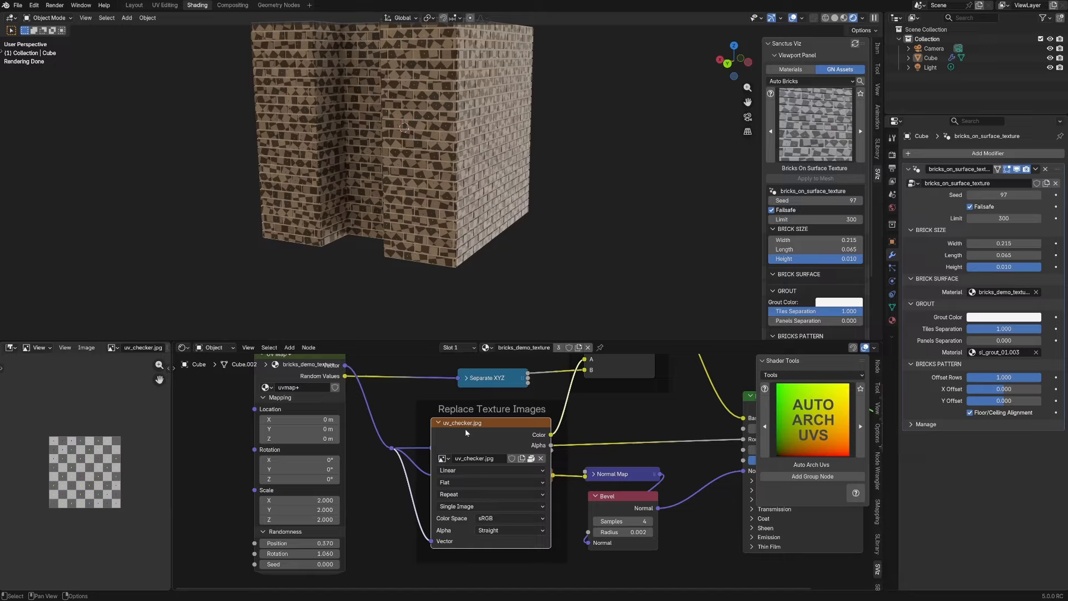
{"action": "left_click", "coordinate": [541, 458]}
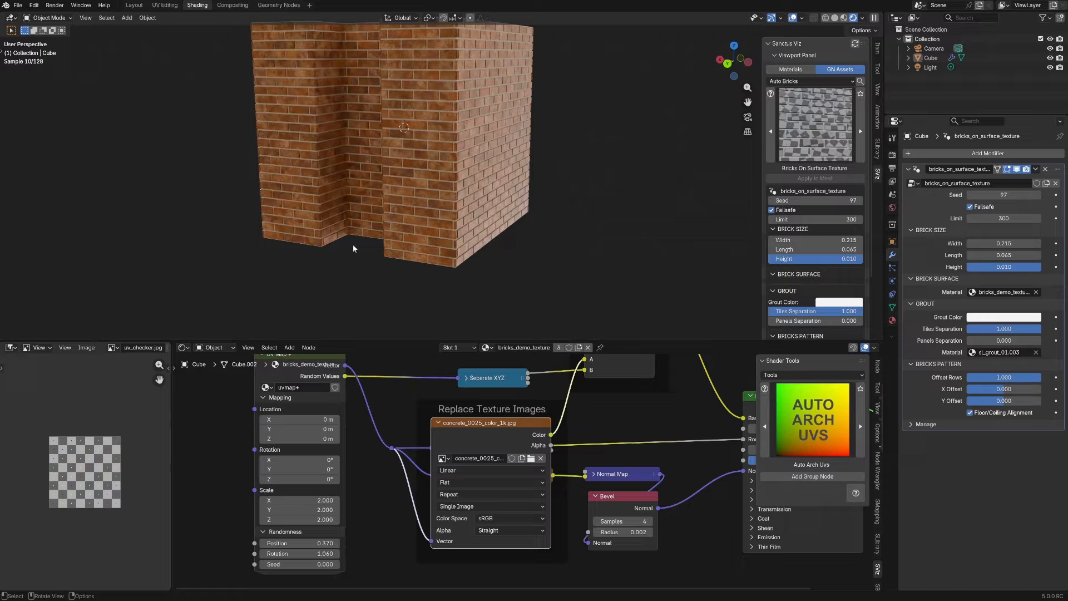
{"action": "middle_click_drag", "start_coordinate": [353, 248], "coordinate": [302, 246]}
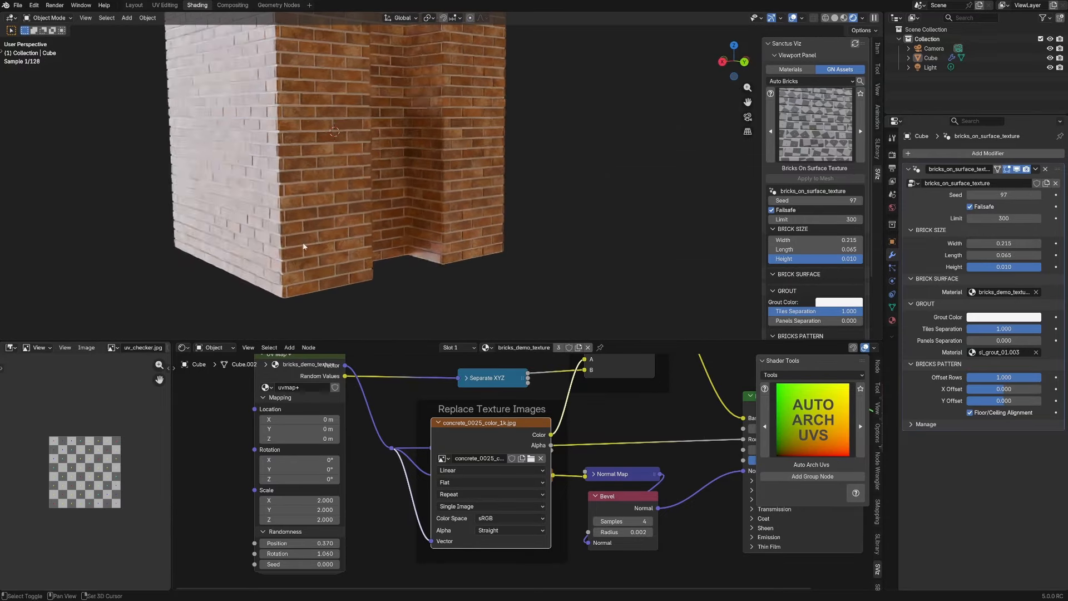
{"action": "left_click", "coordinate": [109, 348]}
{"action": "left_click", "coordinate": [167, 362]}
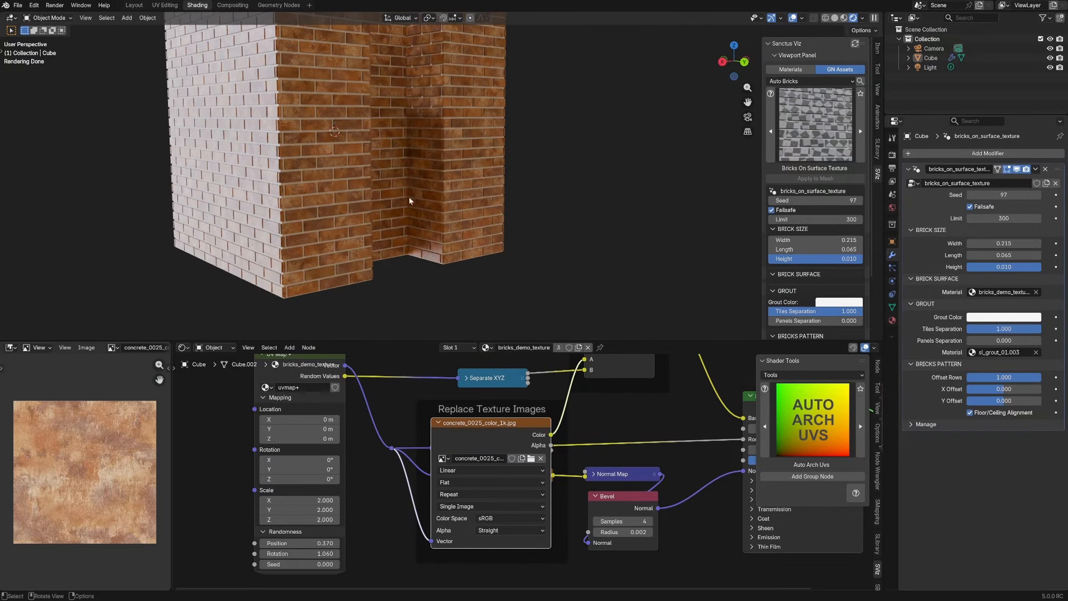
{"action": "middle_click_drag", "start_coordinate": [445, 204], "coordinate": [356, 207]}
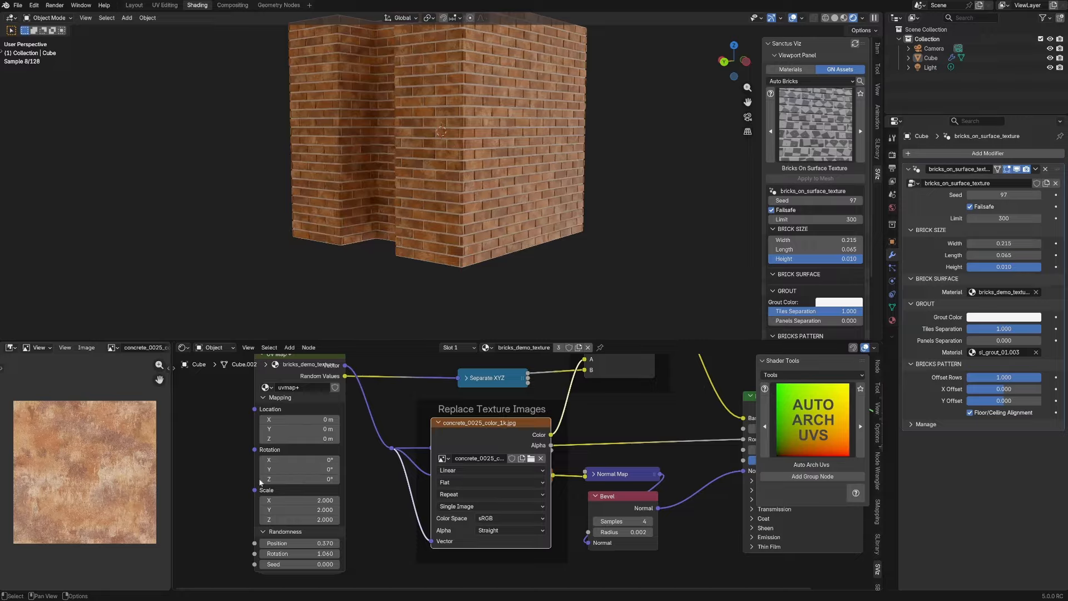
- Set the UV Map node's randomness to a rotation of 0.430 and a position of 0.750
{"action": "scroll", "coordinate": [260, 482], "scroll_direction": "down", "scroll_amount": 2}
{"action": "scroll", "coordinate": [448, 195], "scroll_direction": "up", "scroll_amount": 2}
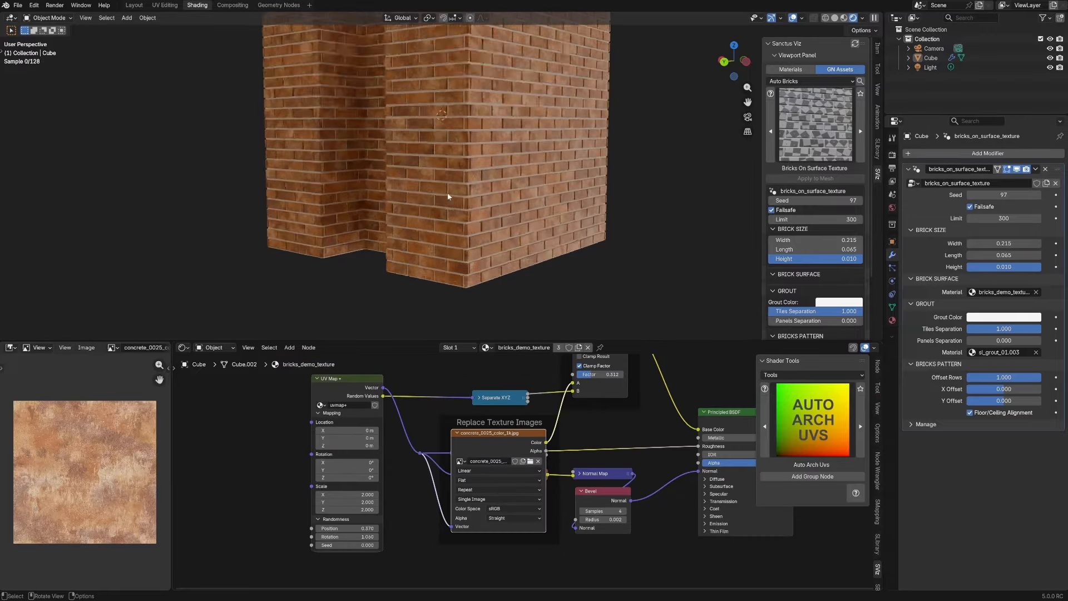
{"action": "scroll", "coordinate": [448, 196], "scroll_direction": "up", "scroll_amount": 1}
{"action": "scroll", "coordinate": [381, 472], "scroll_direction": "up", "scroll_amount": 4}
{"action": "middle_click_drag", "start_coordinate": [386, 503], "coordinate": [499, 470]}
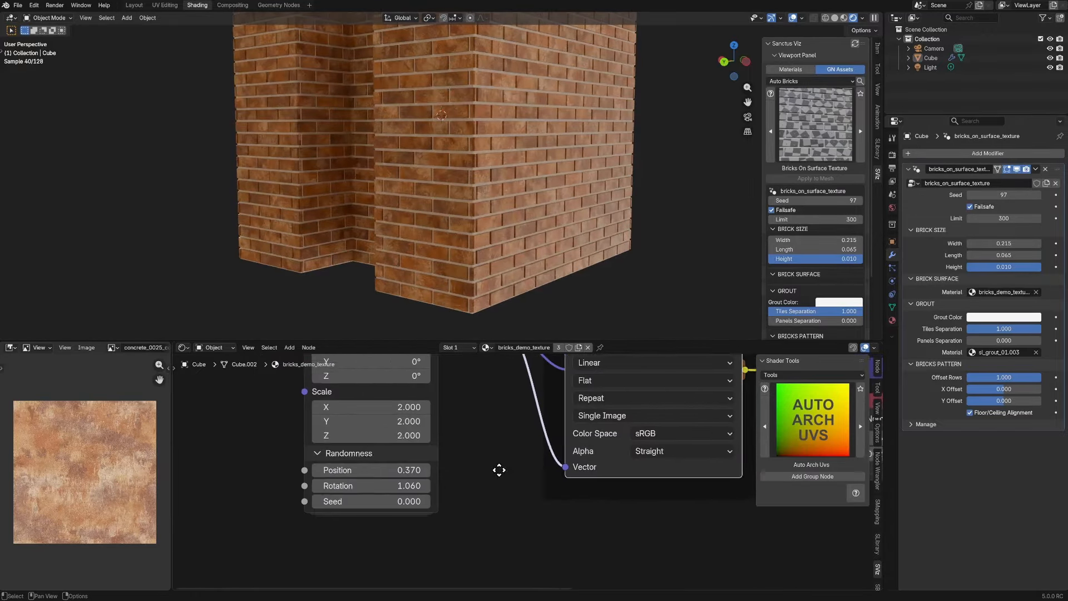
{"action": "scroll", "coordinate": [499, 470], "scroll_direction": "up", "scroll_amount": 2}
{"action": "left_click_drag", "start_coordinate": [333, 483], "coordinate": [279, 483]}
{"action": "left_click_drag", "start_coordinate": [337, 461], "coordinate": [382, 482]}
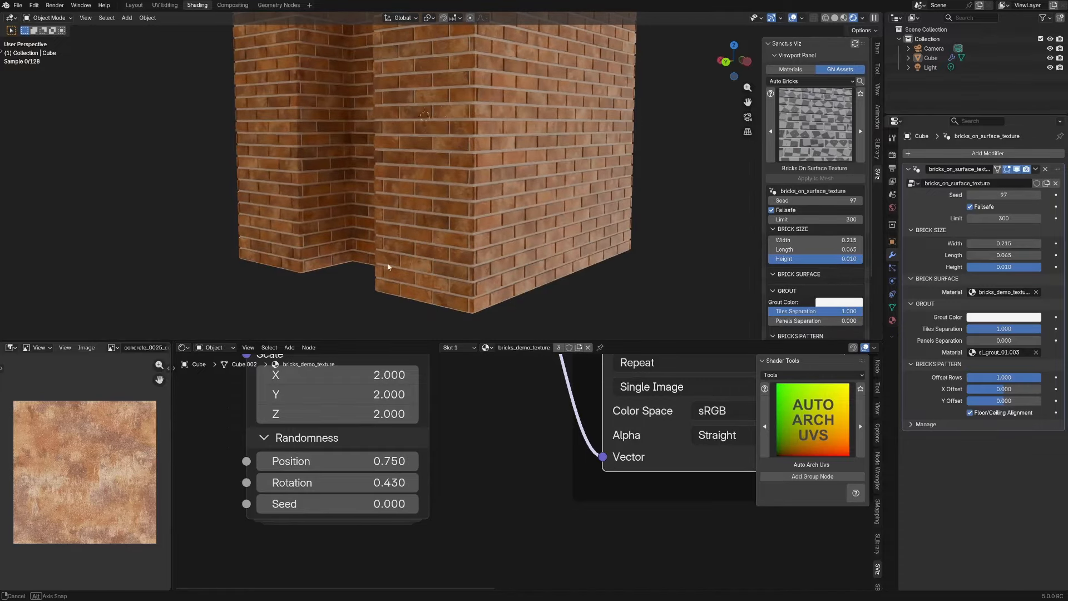
{"action": "middle_click_drag", "start_coordinate": [409, 261], "coordinate": [462, 266]}
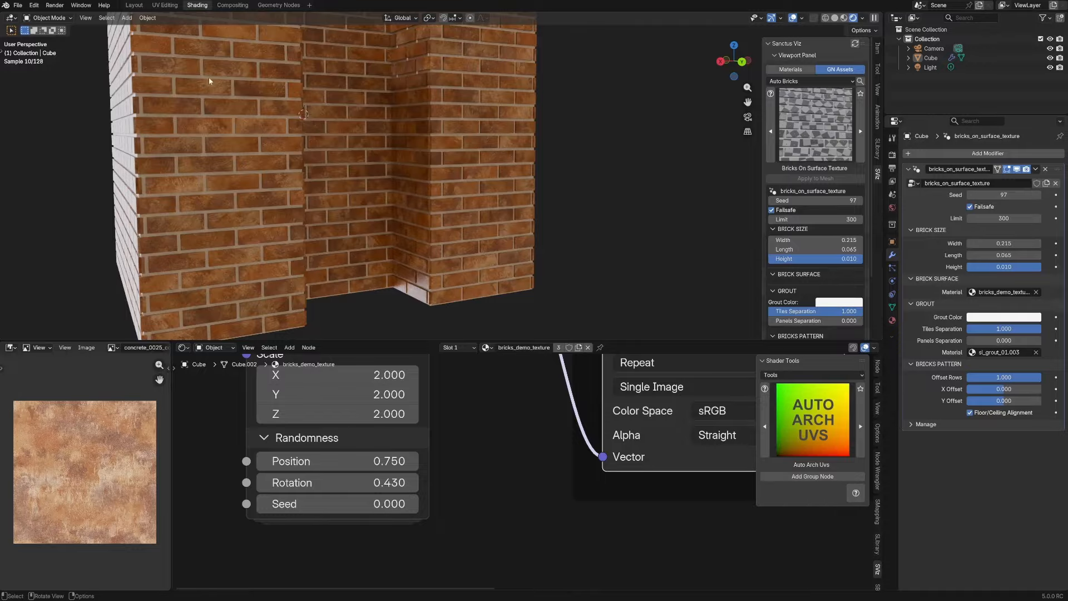
{"action": "middle_click_drag", "start_coordinate": [248, 185], "coordinate": [452, 139]}
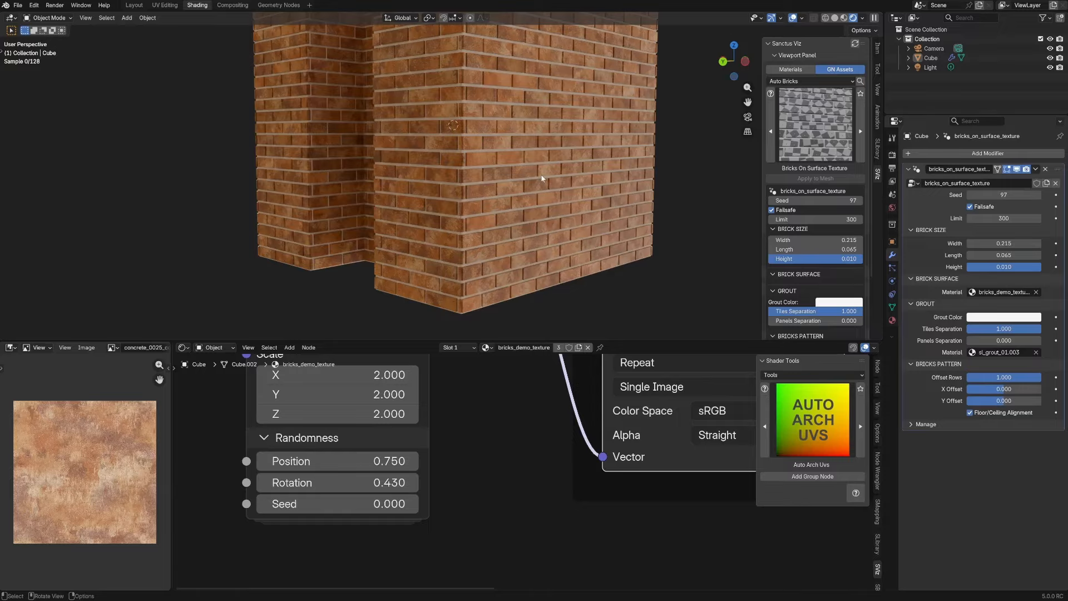
- Collapse the concrete_0025_color_1k.jpg texture node and inspect the textured brick walls
{"action": "scroll", "coordinate": [551, 172], "scroll_direction": "down", "scroll_amount": 5}
{"action": "scroll", "coordinate": [462, 468], "scroll_direction": "down", "scroll_amount": 4}
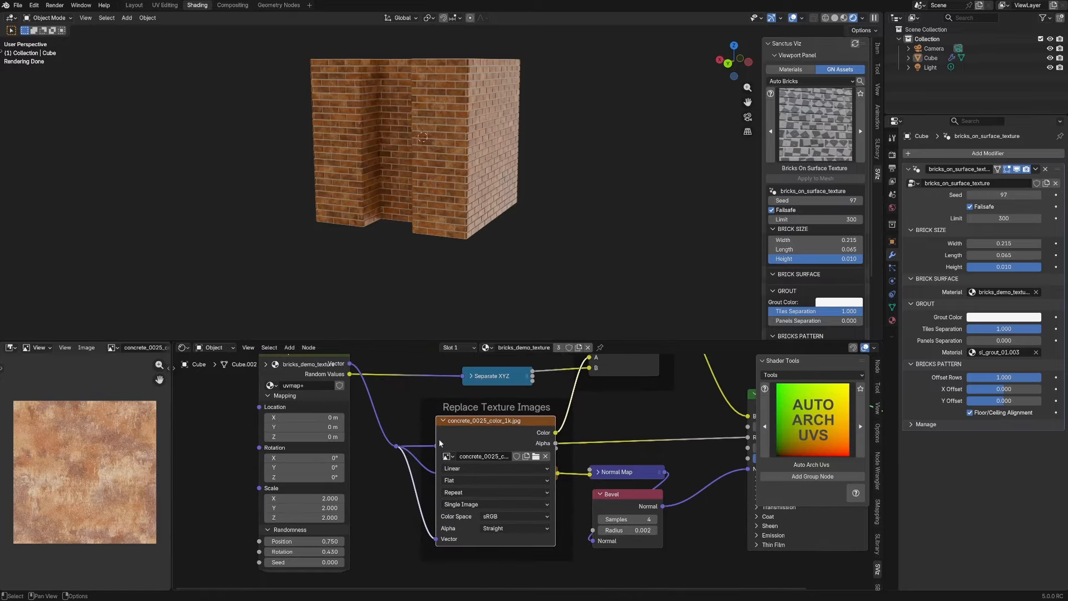
{"action": "key", "text": "h"}
{"action": "scroll", "coordinate": [484, 454], "scroll_direction": "up", "scroll_amount": 3}
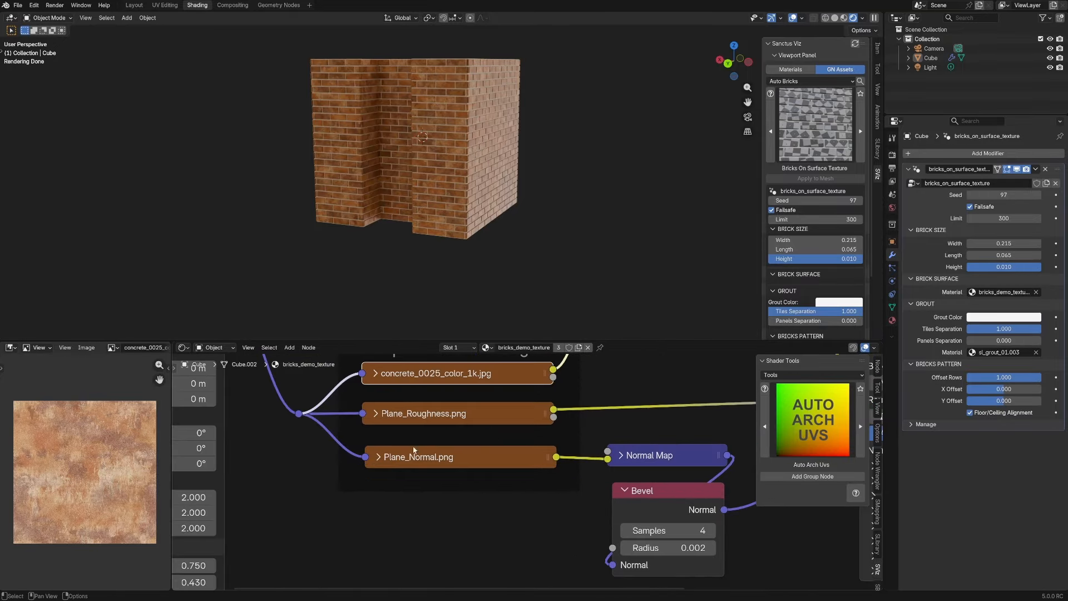
{"action": "scroll", "coordinate": [414, 450], "scroll_direction": "down", "scroll_amount": 5}
{"action": "middle_click_drag", "start_coordinate": [551, 212], "coordinate": [578, 222]}
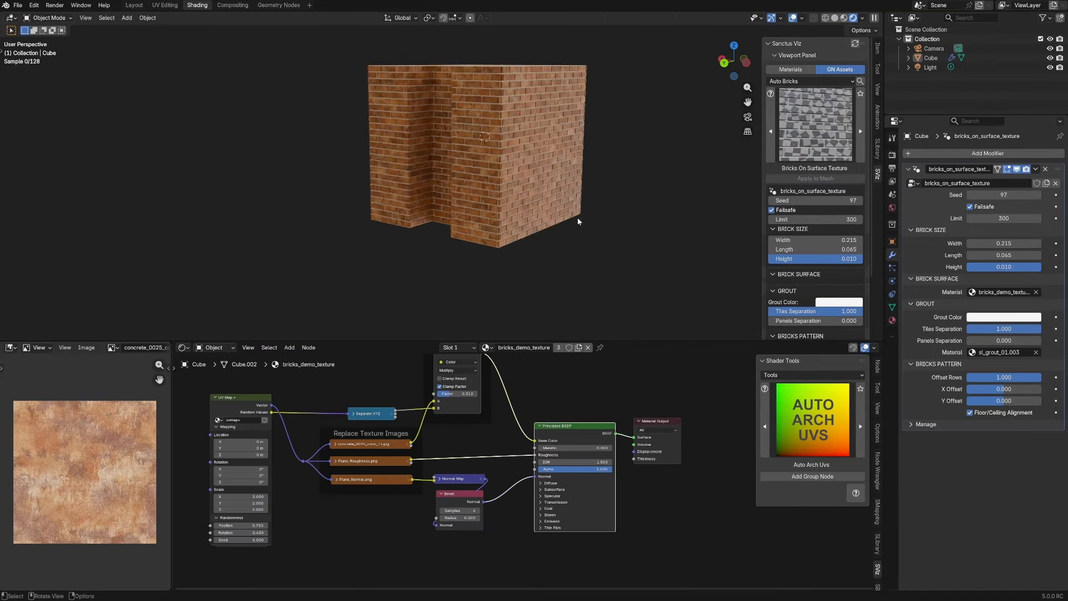
{"action": "scroll", "coordinate": [578, 221], "scroll_direction": "up", "scroll_amount": 3}
{"action": "scroll", "coordinate": [806, 230], "scroll_direction": "down", "scroll_amount": 3}
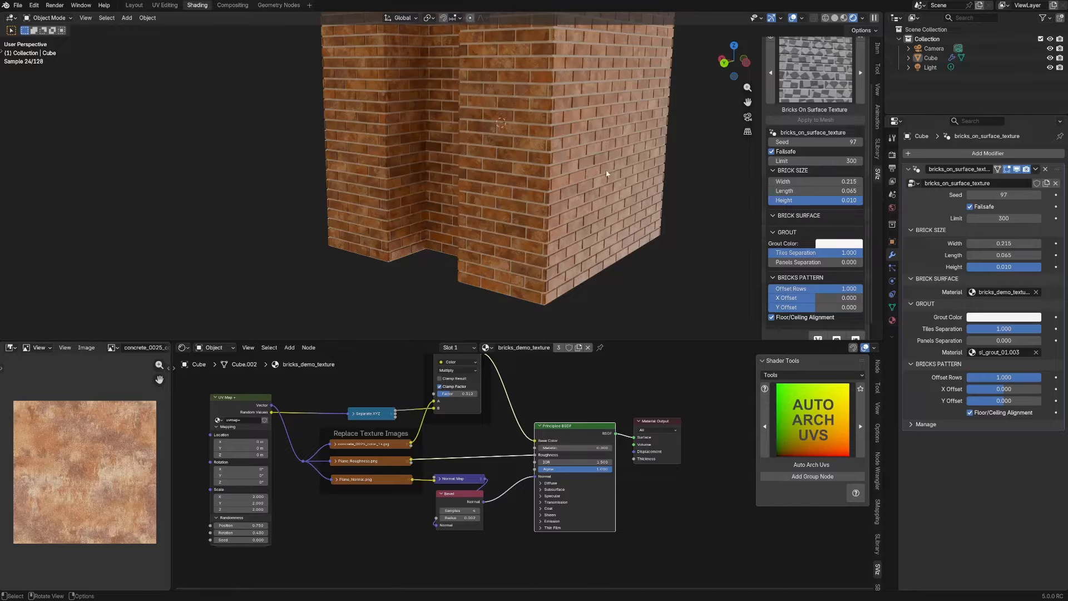
- Set the brick length to 0.090 and darken the grout colour to light grey on the textured brick cube
{"action": "middle_click_drag", "start_coordinate": [606, 173], "coordinate": [682, 167]}
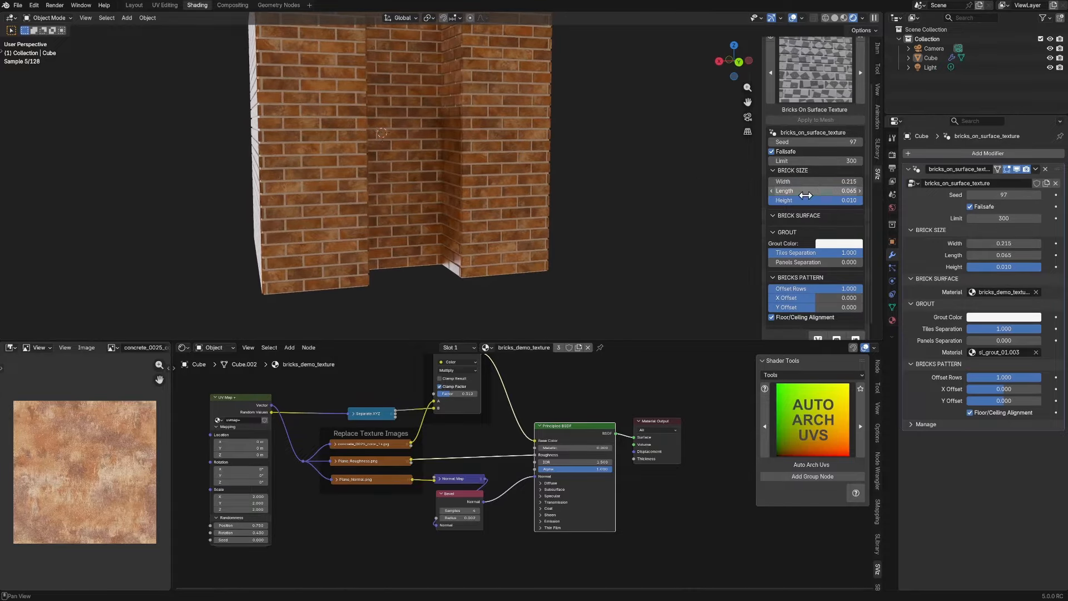
{"action": "left_click_drag", "start_coordinate": [817, 190], "coordinate": [837, 191]}
{"action": "middle_click_drag", "start_coordinate": [650, 198], "coordinate": [642, 198]}
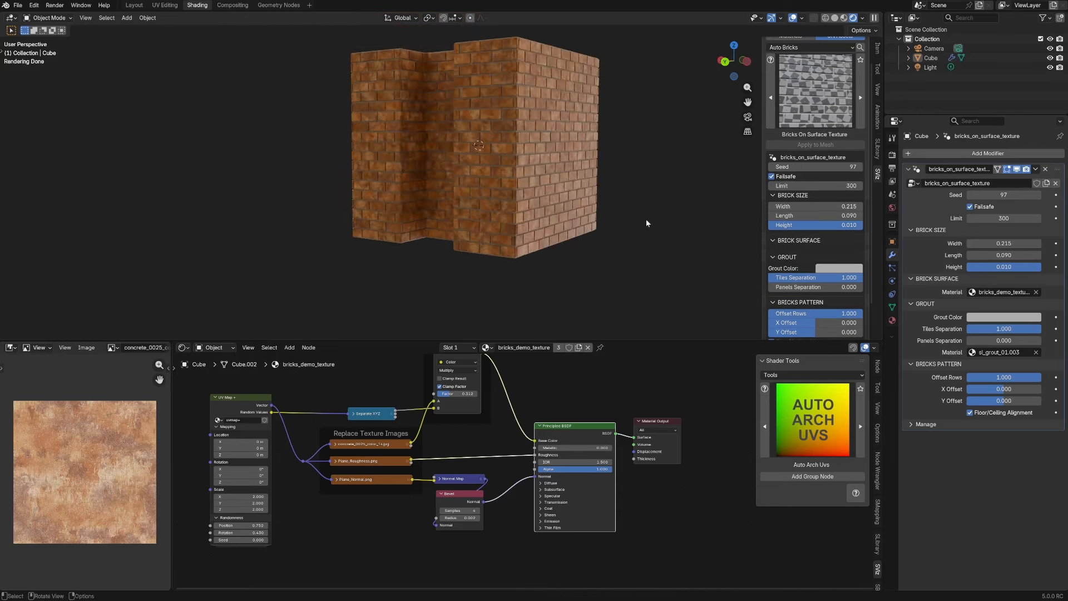
{"action": "scroll", "coordinate": [646, 219], "scroll_direction": "up", "scroll_amount": 1}
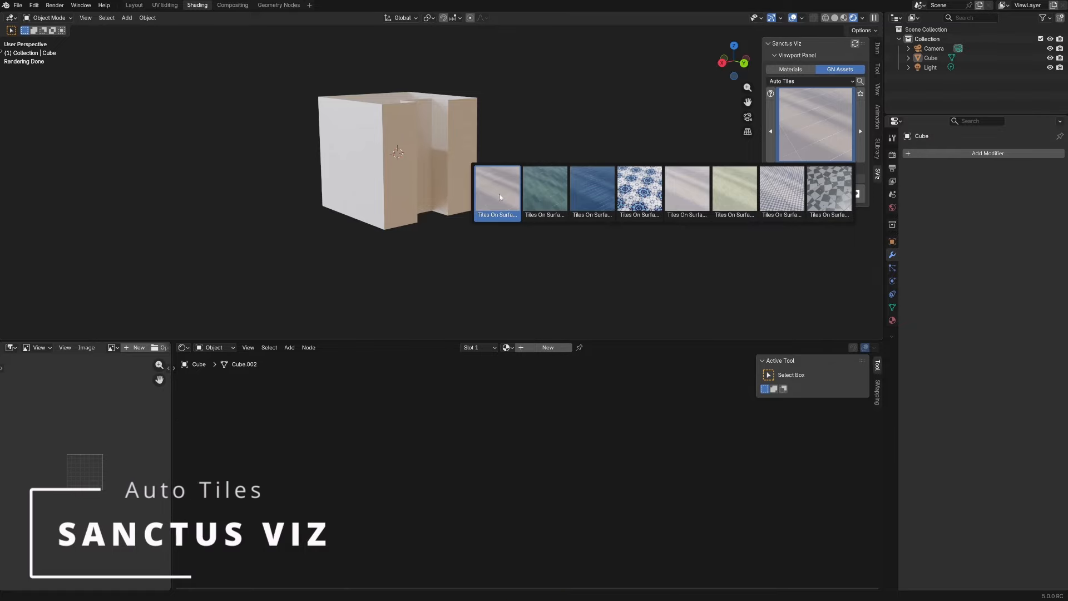
- Apply the Tiles On Surface A asset from Auto Tiles to the notched cube and inspect its tiled faces
{"action": "left_click", "coordinate": [503, 193]}
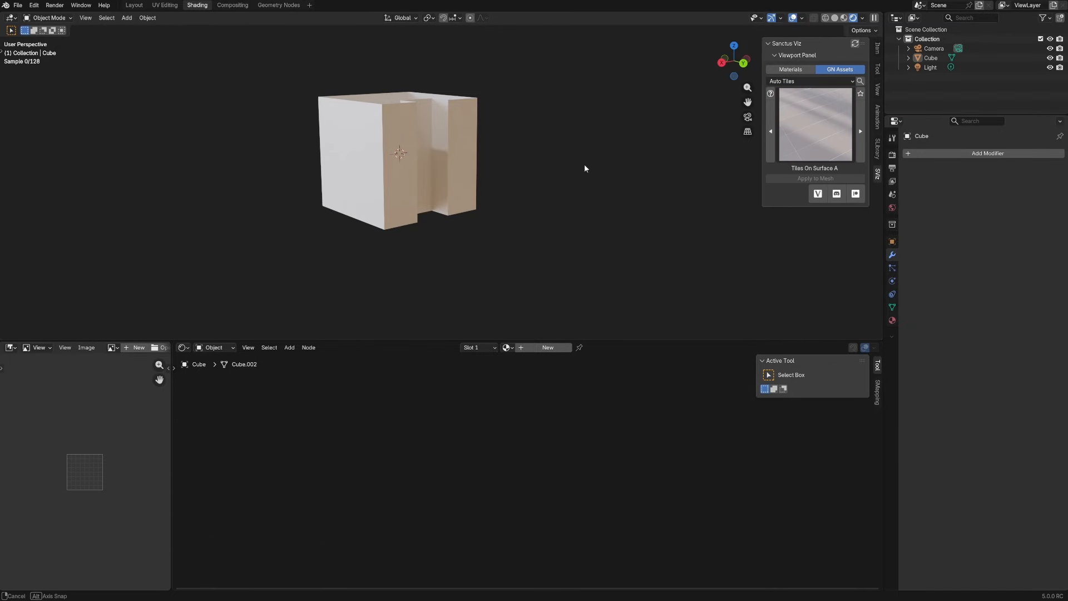
{"action": "scroll", "coordinate": [556, 167], "scroll_direction": "up", "scroll_amount": 3}
{"action": "left_click", "coordinate": [495, 166]}
{"action": "left_click", "coordinate": [800, 180]}
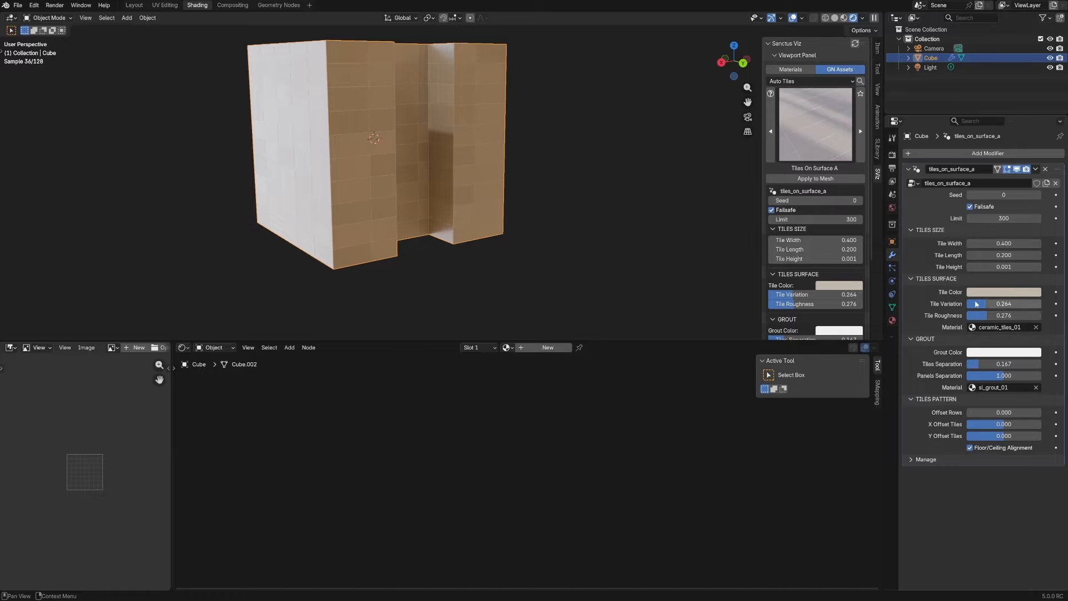
{"action": "middle_click_drag", "start_coordinate": [527, 195], "coordinate": [510, 157]}
{"action": "scroll", "coordinate": [516, 150], "scroll_direction": "up", "scroll_amount": 2}
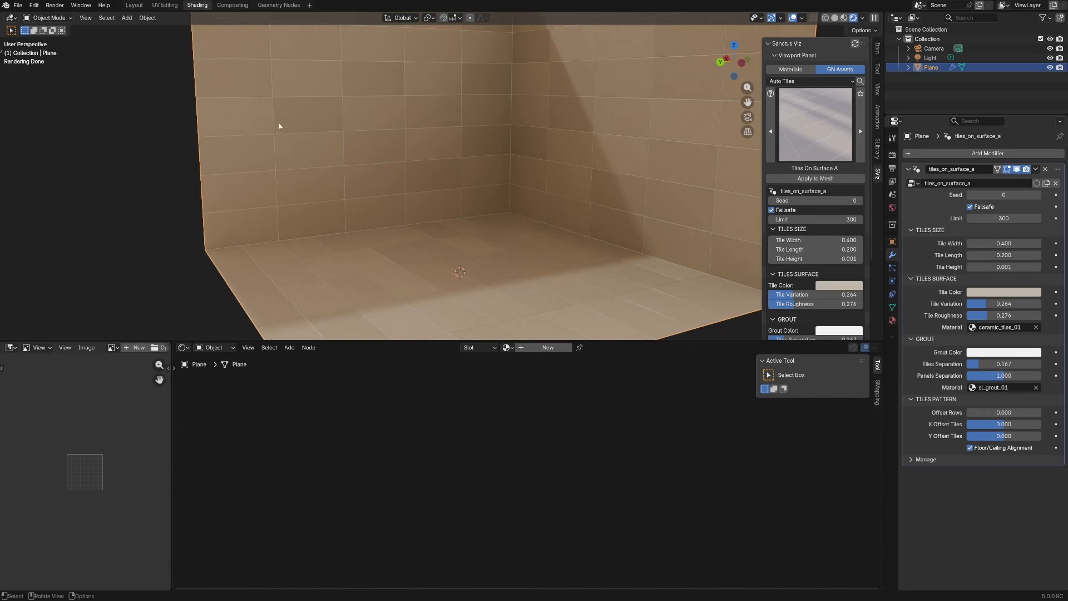
- Toggle Floor/Ceiling Alignment on the tiled room corner and examine how the floor tiles line up with the wall tiles
{"action": "middle_click_drag", "start_coordinate": [421, 247], "coordinate": [450, 276]}
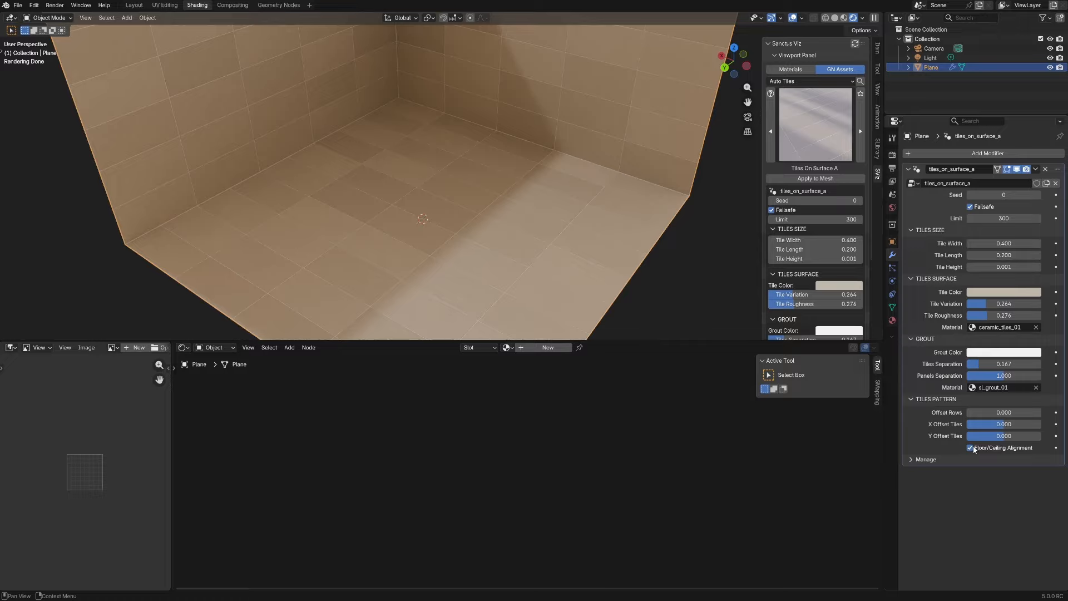
{"action": "scroll", "coordinate": [816, 306], "scroll_direction": "down", "scroll_amount": 4}
{"action": "left_click", "coordinate": [772, 303]}
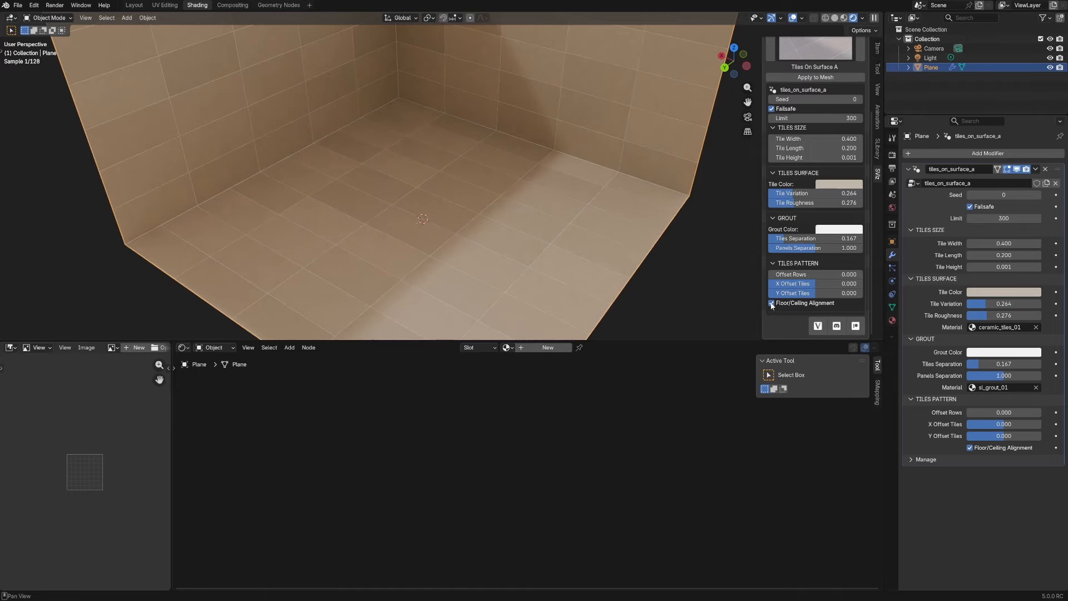
{"action": "middle_click_drag", "start_coordinate": [546, 164], "coordinate": [397, 73]}
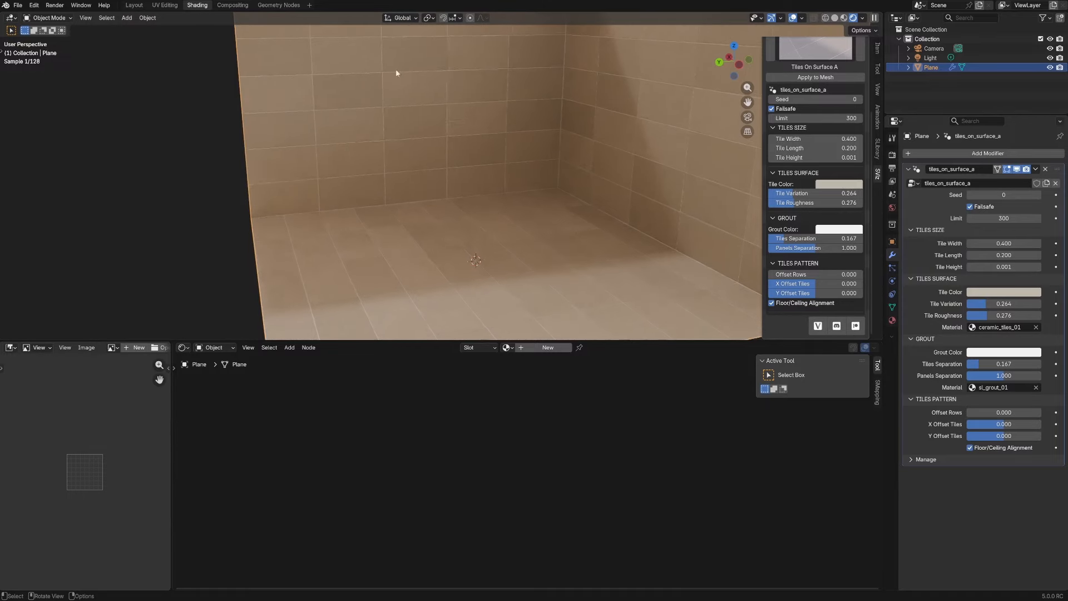
{"action": "middle_click_drag", "start_coordinate": [548, 204], "coordinate": [598, 231]}
{"action": "scroll", "coordinate": [534, 201], "scroll_direction": "down", "scroll_amount": 2}
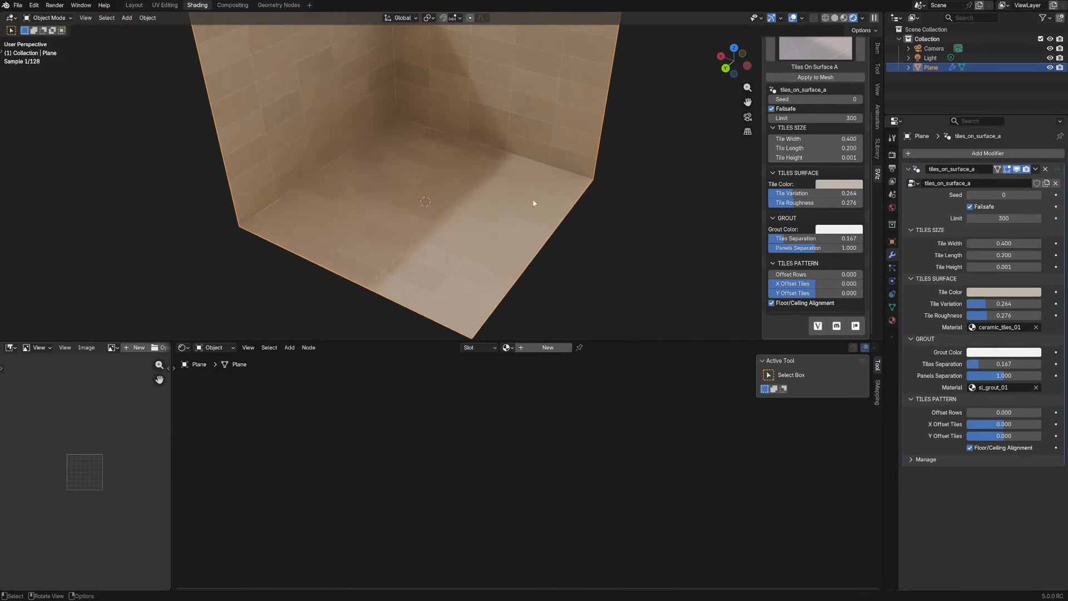
- Turn off Floor/Ceiling Alignment for the room corner and set its tiles to 0.312 wide and 0.222 long
{"action": "left_click", "coordinate": [772, 304]}
{"action": "left_click", "coordinate": [772, 304]}
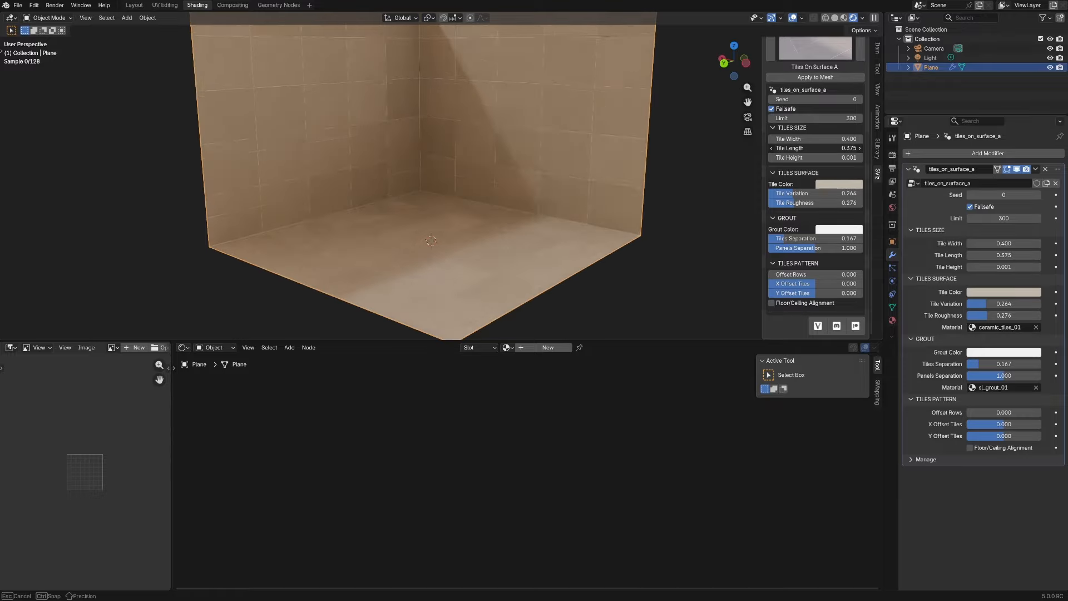
{"action": "mouse_move", "coordinate": [815, 148]}
{"action": "left_mouse_down"}
{"action": "mouse_move", "coordinate": [828, 148]}
{"action": "mouse_move", "coordinate": [819, 139]}
{"action": "left_mouse_up"}
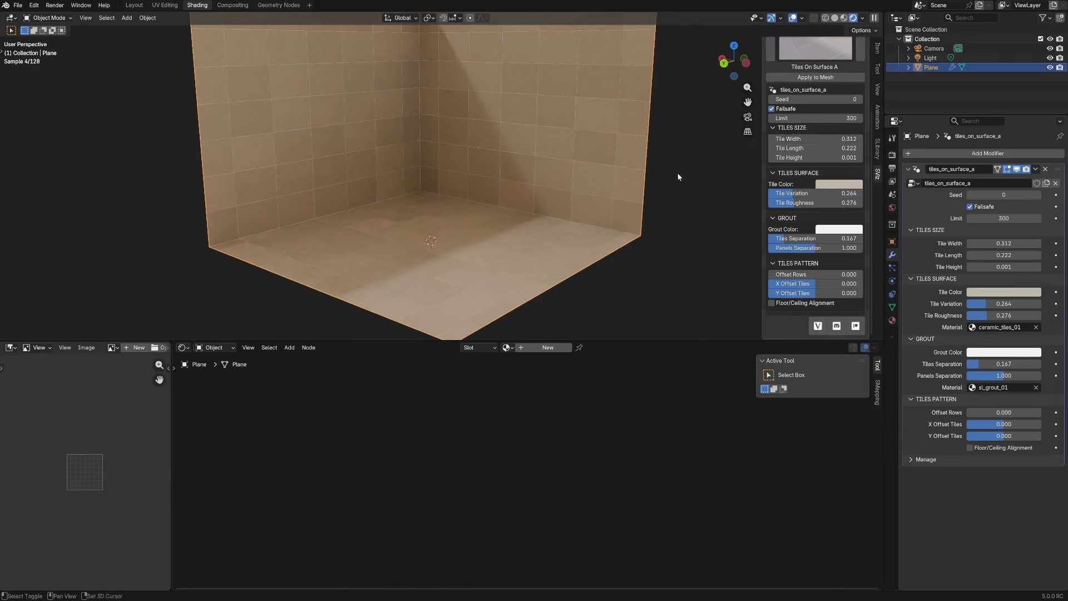
- Replace the room corner's tiling with the Tiles On Surface Texture asset from Auto Tiles
{"action": "left_click", "coordinate": [824, 123]}
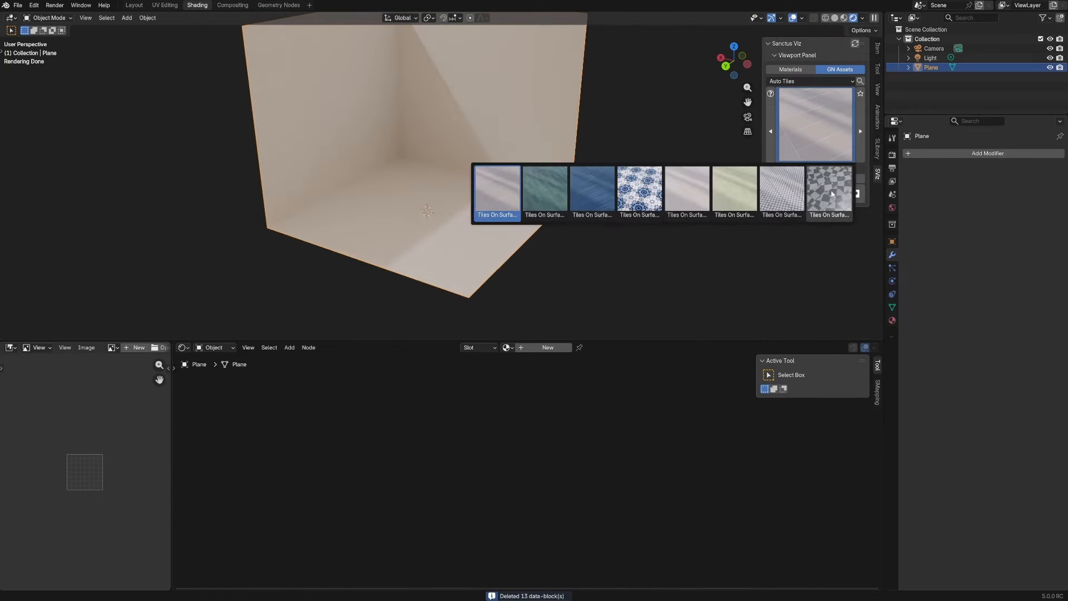
{"action": "left_click", "coordinate": [839, 207]}
{"action": "left_click", "coordinate": [816, 178]}
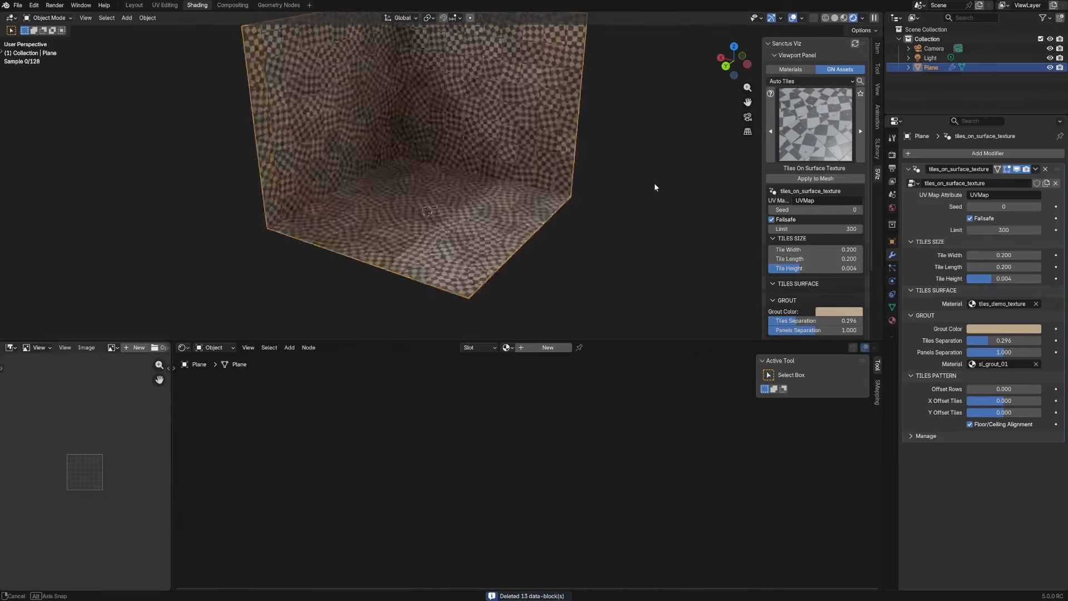
{"action": "middle_click_drag", "start_coordinate": [631, 184], "coordinate": [584, 162]}
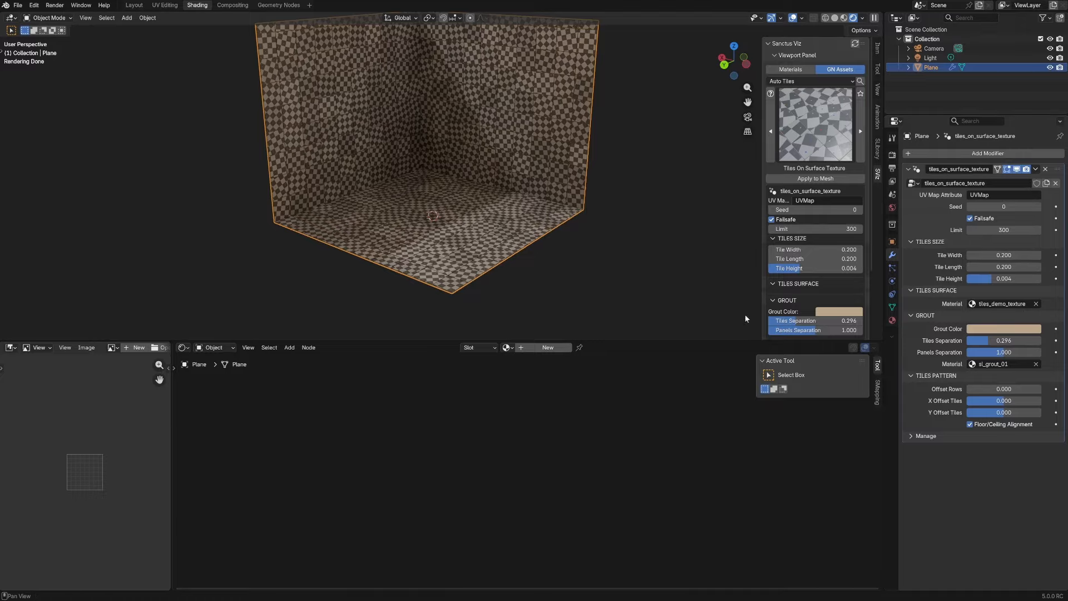
- Show the tiles_demo_texture material's nodes and replace the uv_checker.jpg image with terrazzo-classico--zlsjy7.jpg
{"action": "left_click", "coordinate": [506, 348]}
{"action": "left_click", "coordinate": [536, 373]}
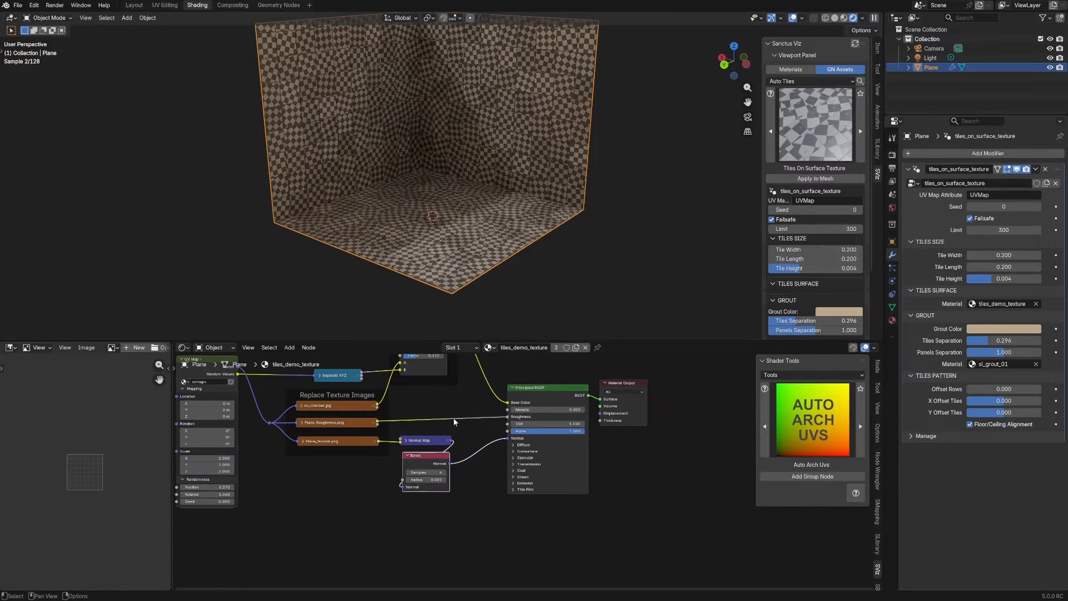
{"action": "scroll", "coordinate": [543, 411], "scroll_direction": "up", "scroll_amount": 5}
{"action": "left_click", "coordinate": [388, 384]}
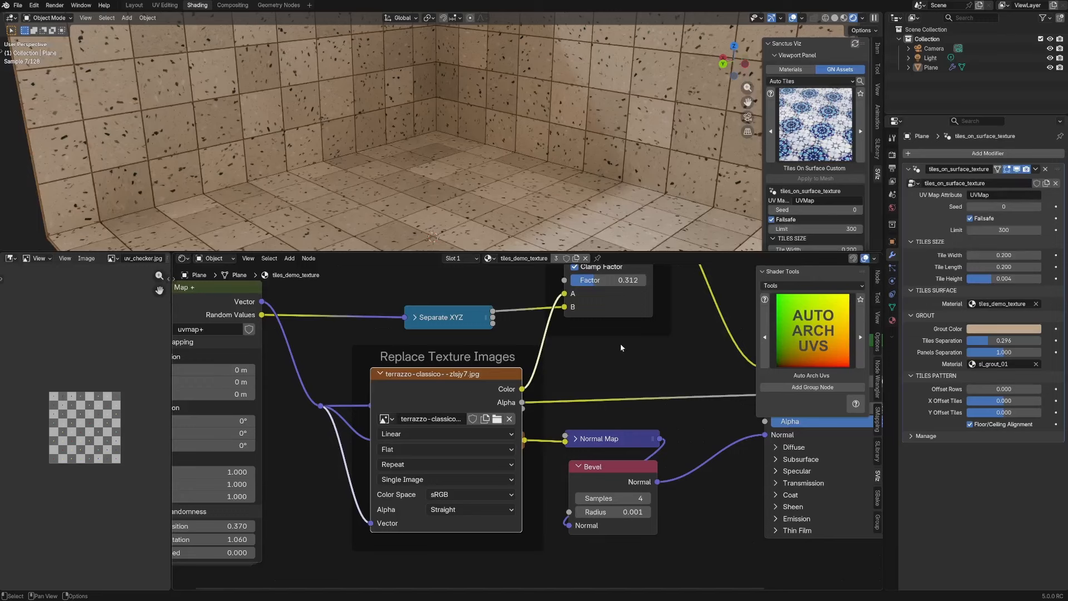
- Reduce the Multiply node's factor for random darker tiles to 0.056
{"action": "middle_click_drag", "start_coordinate": [588, 325], "coordinate": [561, 417]}
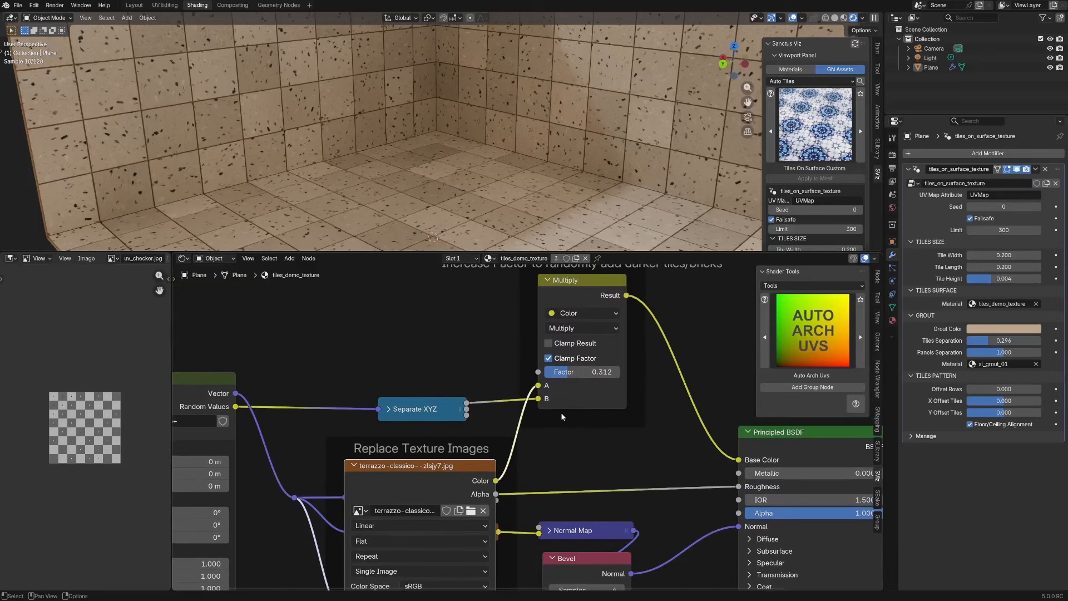
{"action": "middle_click_drag", "start_coordinate": [567, 273], "coordinate": [567, 327]}
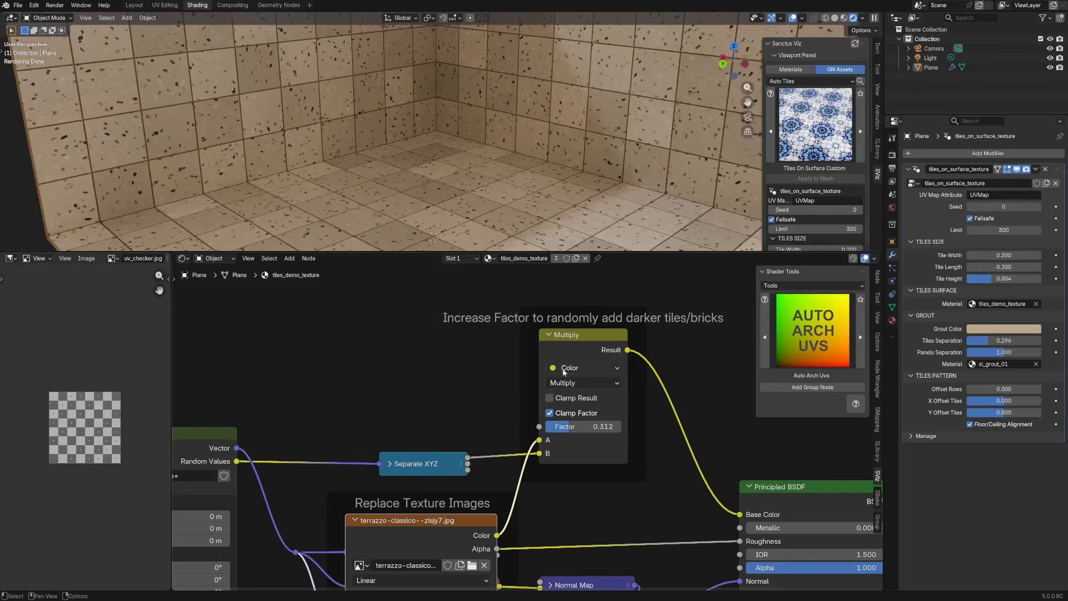
{"action": "middle_click_drag", "start_coordinate": [433, 164], "coordinate": [324, 108]}
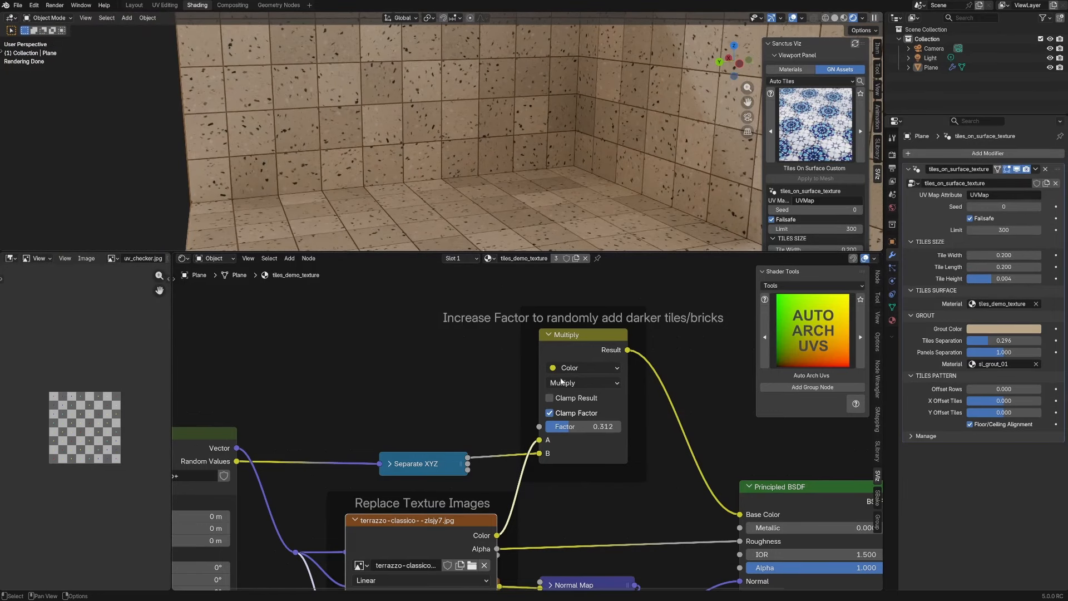
{"action": "left_click_drag", "start_coordinate": [585, 426], "coordinate": [566, 426]}
- Collapse the terrazzo texture node and set the UV Map node's scale to 2.000 on X, Y and Z
{"action": "middle_click_drag", "start_coordinate": [345, 412], "coordinate": [468, 322]}
{"action": "left_click", "coordinate": [479, 432]}
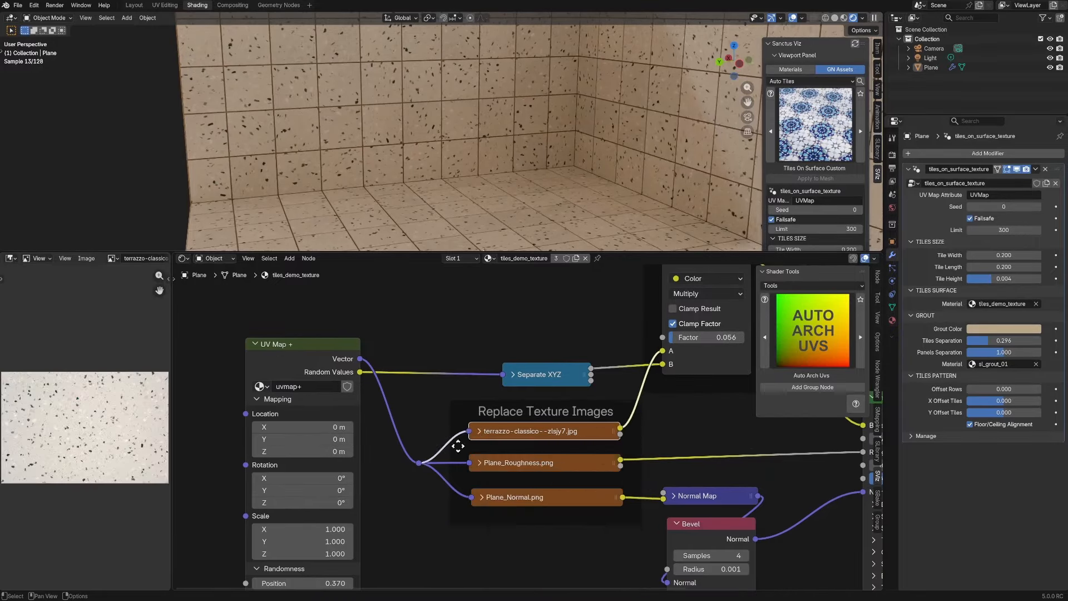
{"action": "middle_click_drag", "start_coordinate": [457, 446], "coordinate": [539, 347]}
{"action": "left_click", "coordinate": [389, 430]}
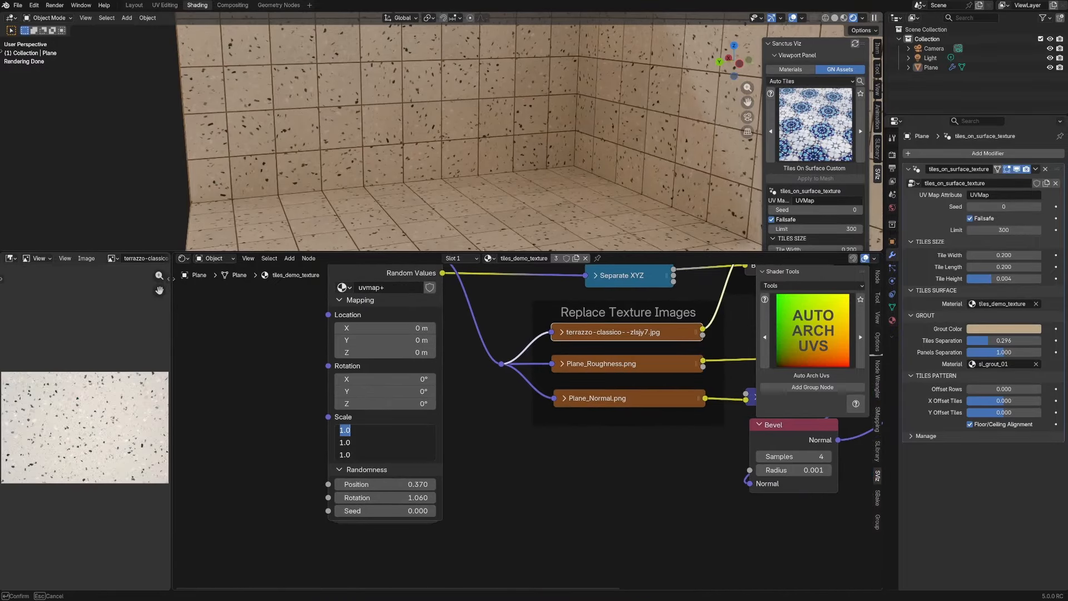
{"action": "type", "text": "2"}
{"action": "key", "text": "Return"}
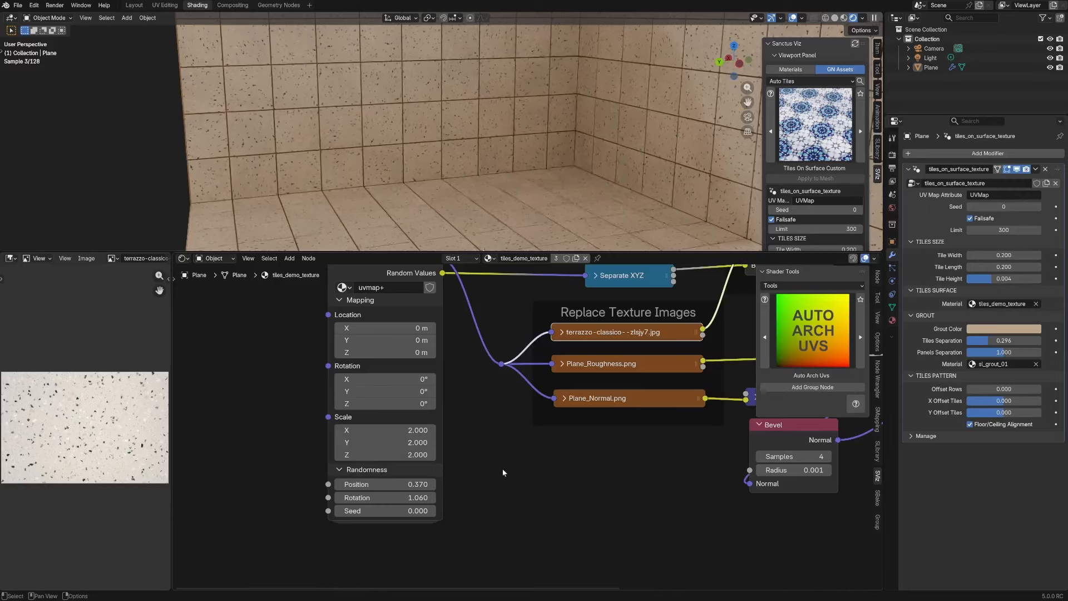
- Set the UV Map node's randomness to a position of 1.230 and a rotation of 1.340
{"action": "left_click_drag", "start_coordinate": [422, 485], "coordinate": [503, 485]}
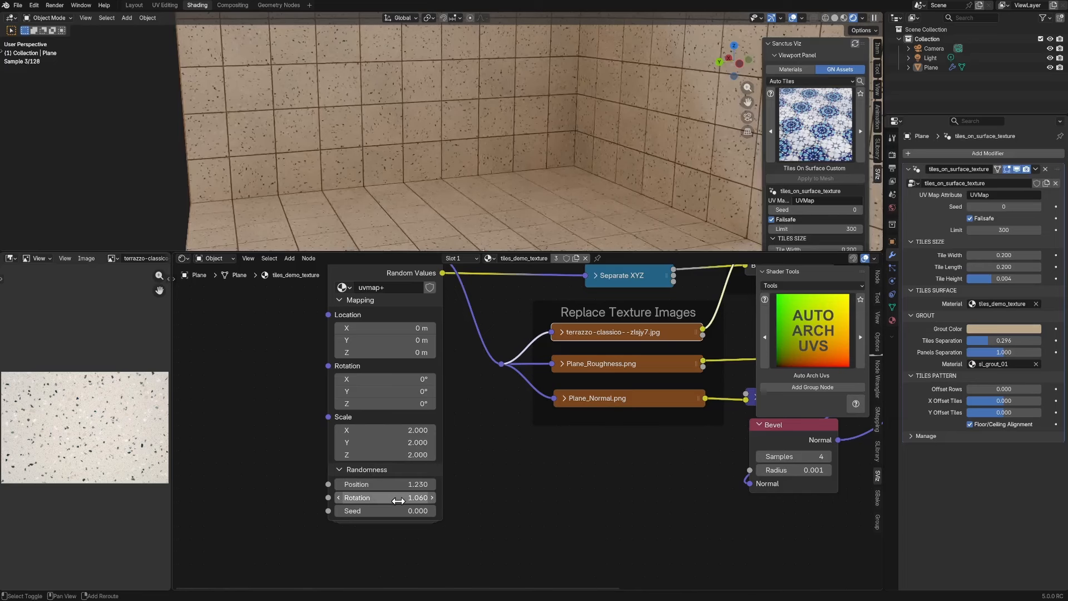
{"action": "mouse_move", "coordinate": [394, 498]}
{"action": "left_mouse_down"}
{"action": "mouse_move", "coordinate": [409, 498]}
{"action": "mouse_move", "coordinate": [394, 499]}
{"action": "left_mouse_up"}
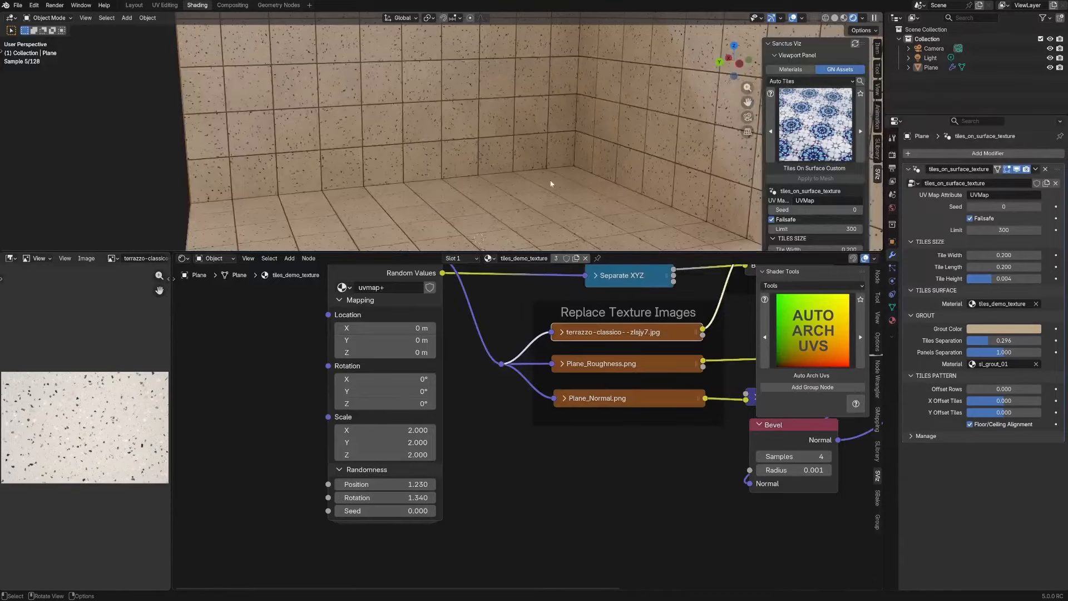
{"action": "scroll", "coordinate": [551, 184], "scroll_direction": "down", "scroll_amount": 4}
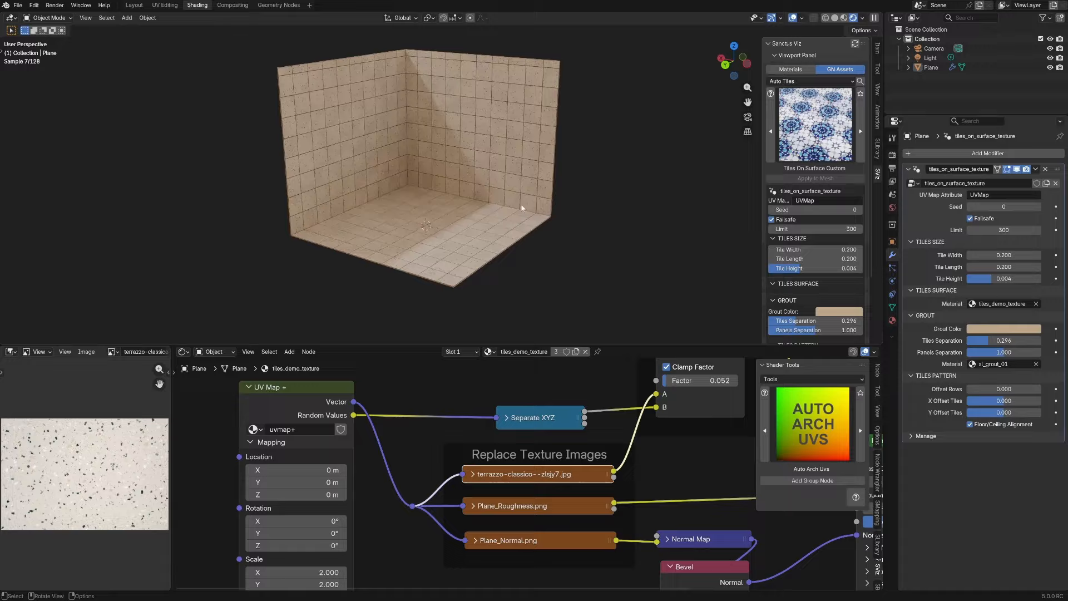
- Replace the room corner's terrazzo tiling with the Tiles On Surface Single Texture asset and display the viewport in rendered shading
{"action": "left_click", "coordinate": [815, 124]}
{"action": "left_click", "coordinate": [791, 192]}
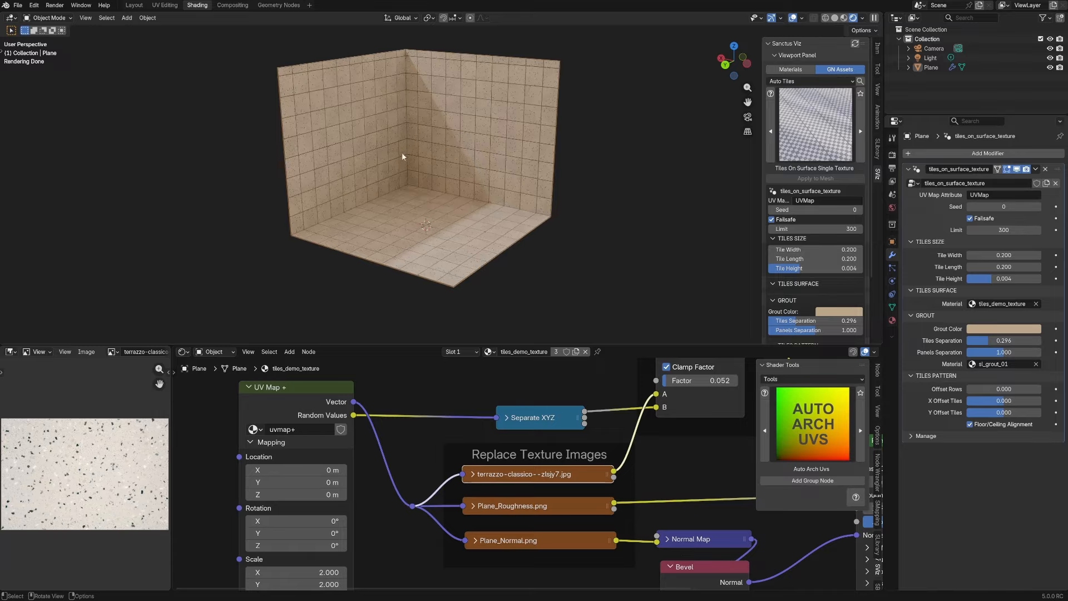
{"action": "middle_click_drag", "start_coordinate": [403, 157], "coordinate": [481, 241]}
{"action": "scroll", "coordinate": [462, 228], "scroll_direction": "up", "scroll_amount": 3}
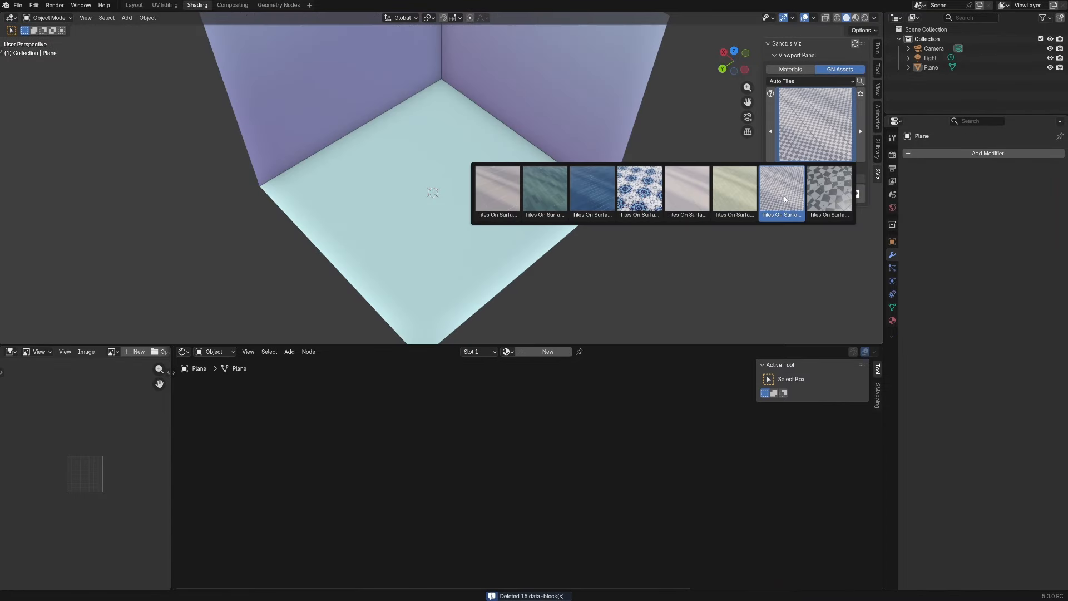
{"action": "left_click", "coordinate": [818, 113]}
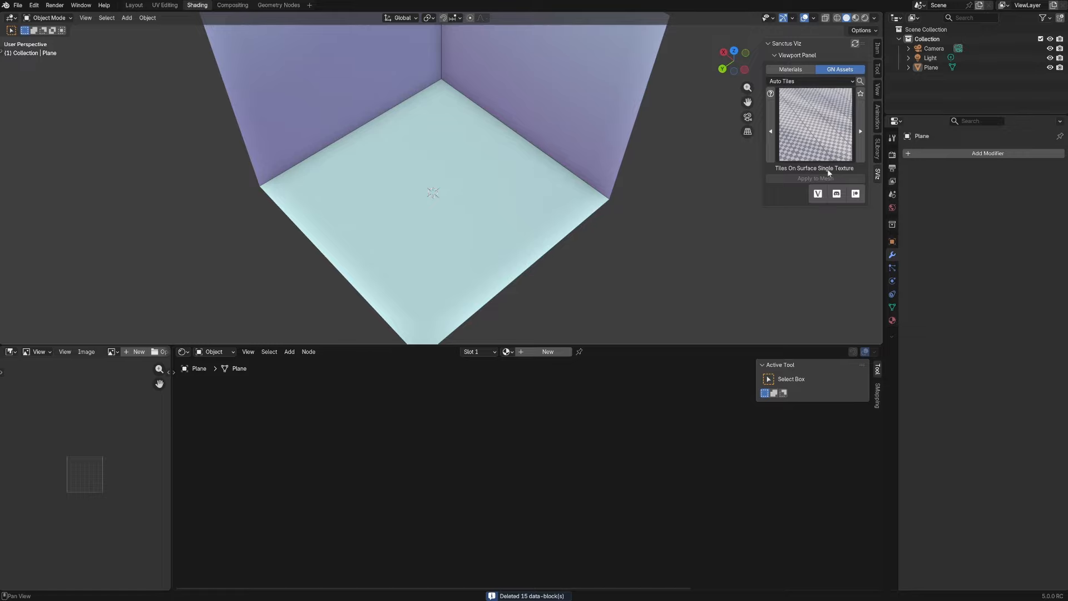
{"action": "left_click", "coordinate": [801, 179]}
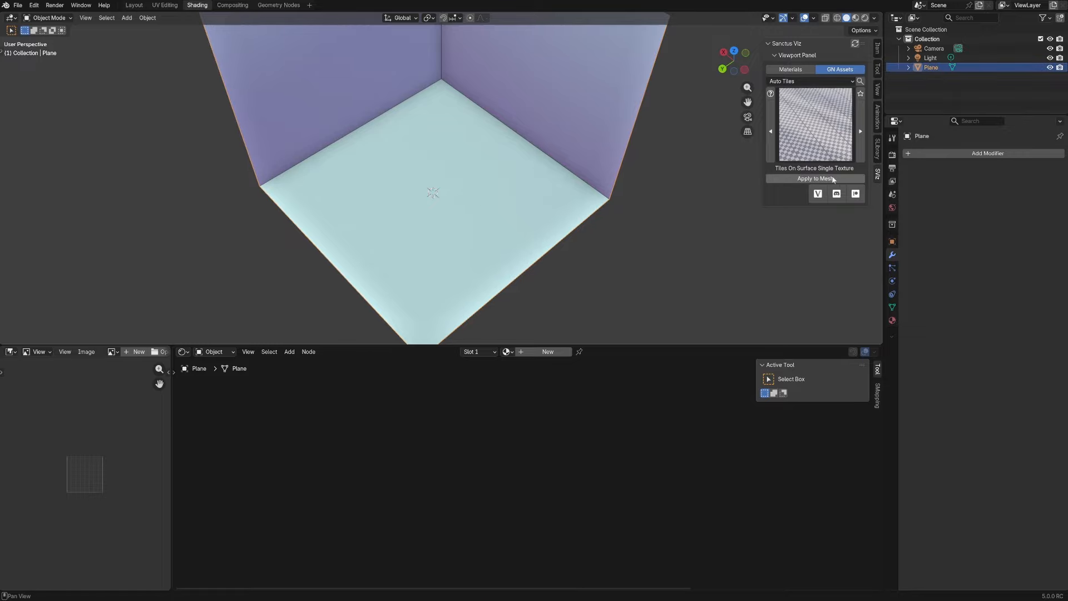
{"action": "middle_click_drag", "start_coordinate": [657, 292], "coordinate": [662, 267]}
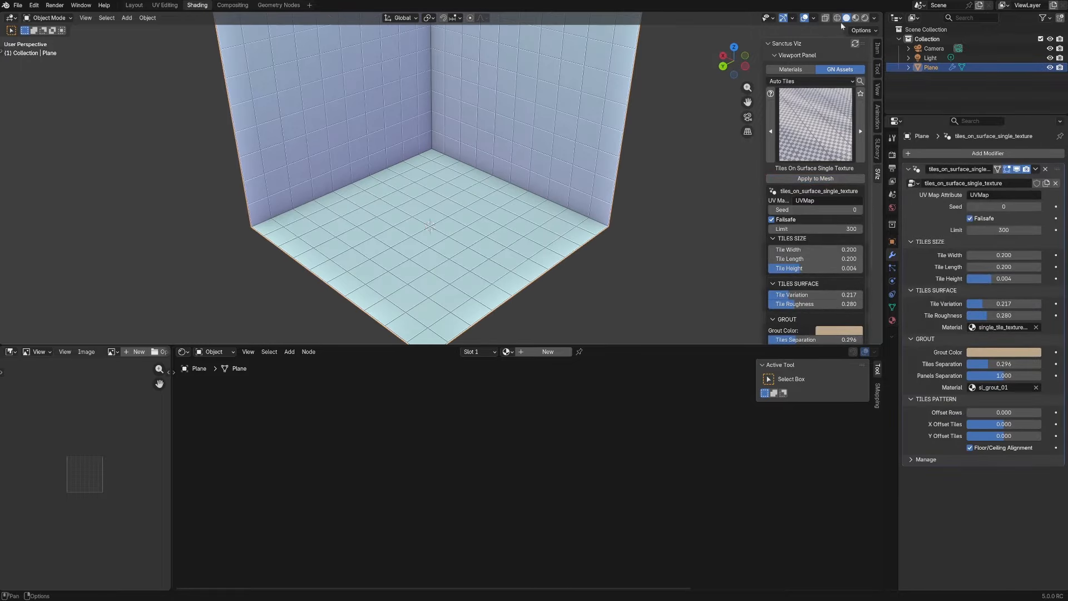
{"action": "left_click", "coordinate": [863, 19]}
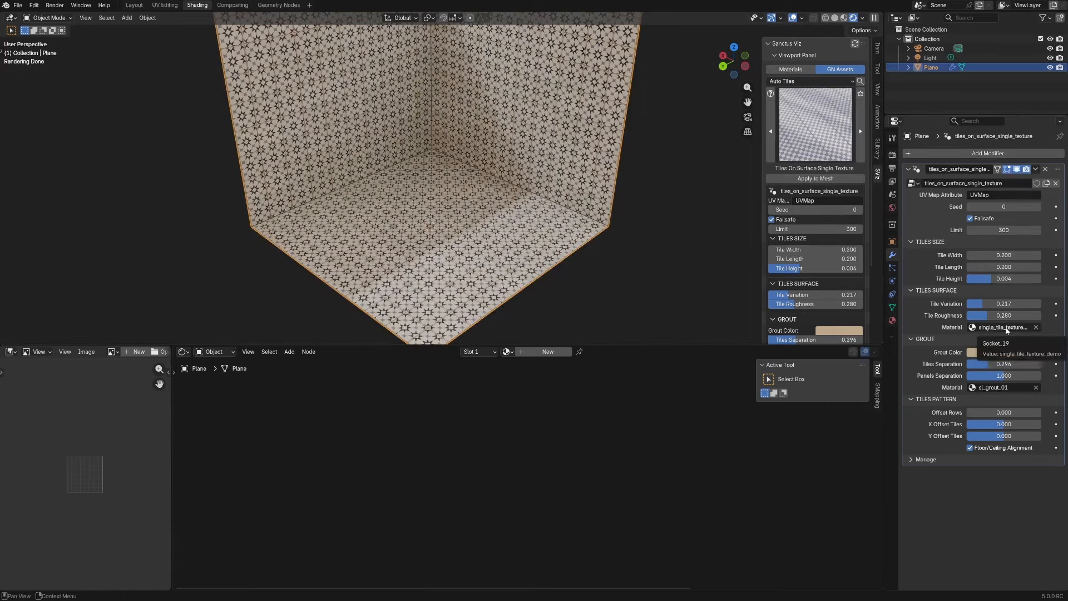
- Show the single_tile_texture_demo material's nodes and replace example_tile.jpg with the tunisian-artisanal 6x6 ceramic tile image
{"action": "left_click", "coordinate": [508, 352]}
{"action": "left_click", "coordinate": [550, 367]}
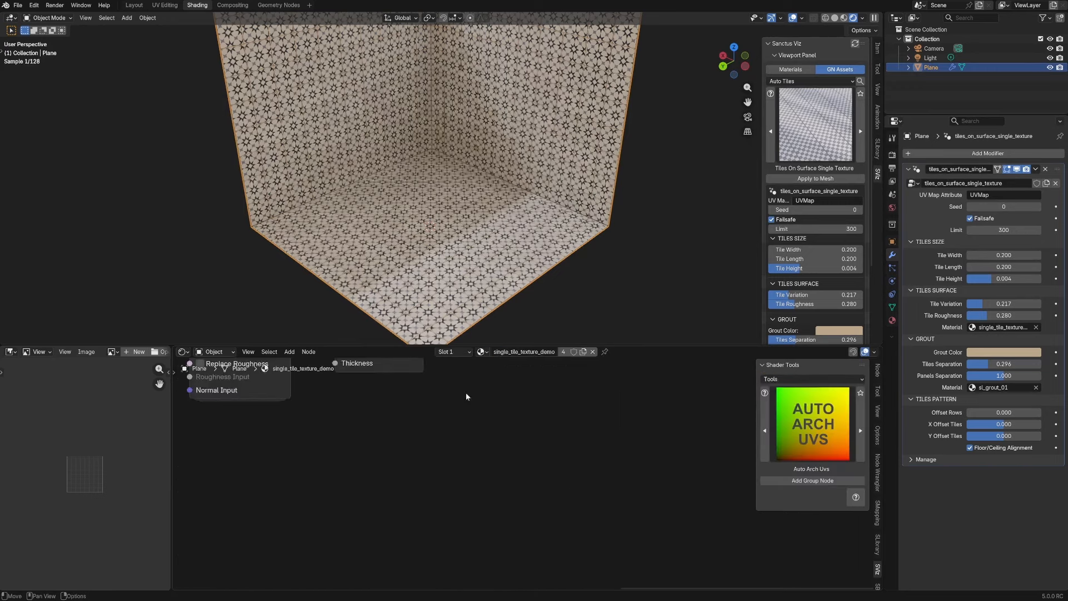
{"action": "scroll", "coordinate": [473, 413], "scroll_direction": "up", "scroll_amount": 5}
{"action": "left_click", "coordinate": [372, 388]}
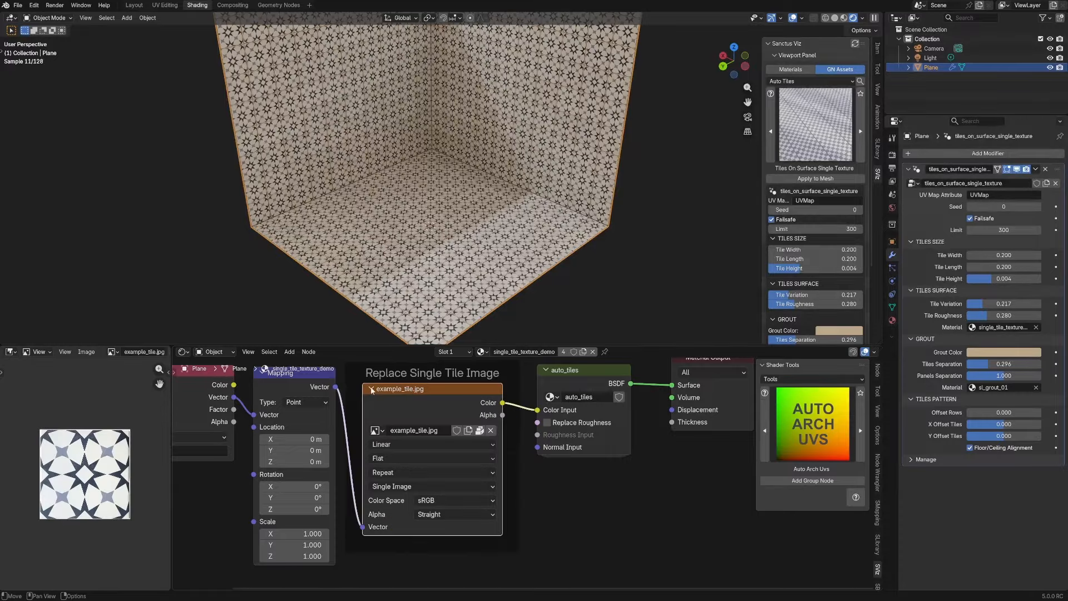
{"action": "middle_click_drag", "start_coordinate": [429, 425], "coordinate": [502, 439]}
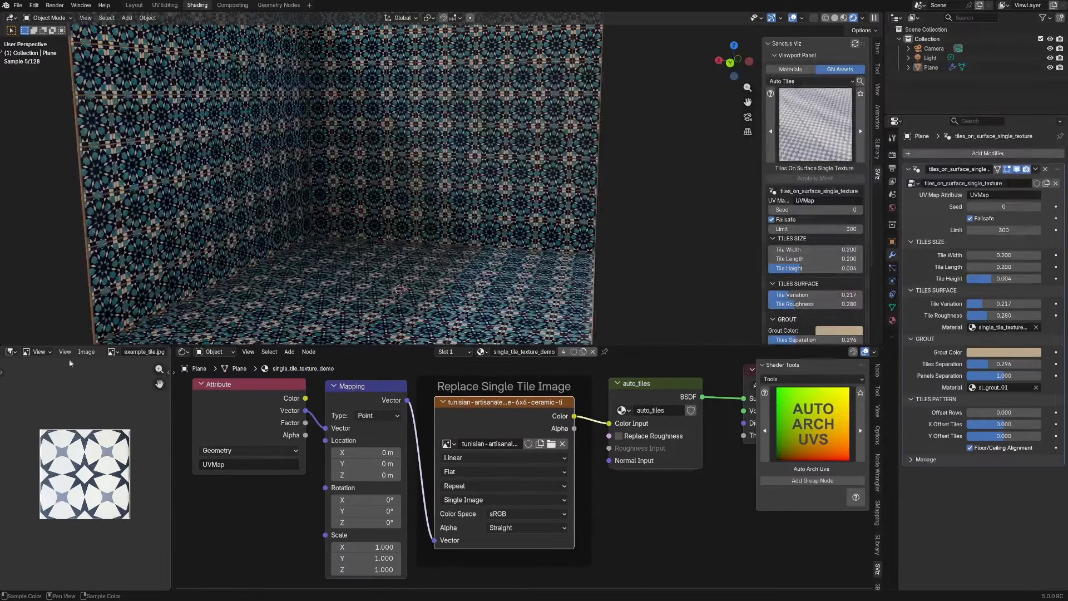
- Show the tunisian-artisanal tile image in the image editor and examine its pattern across the tiled room corner
{"action": "left_click", "coordinate": [114, 351]}
{"action": "left_click", "coordinate": [232, 386]}
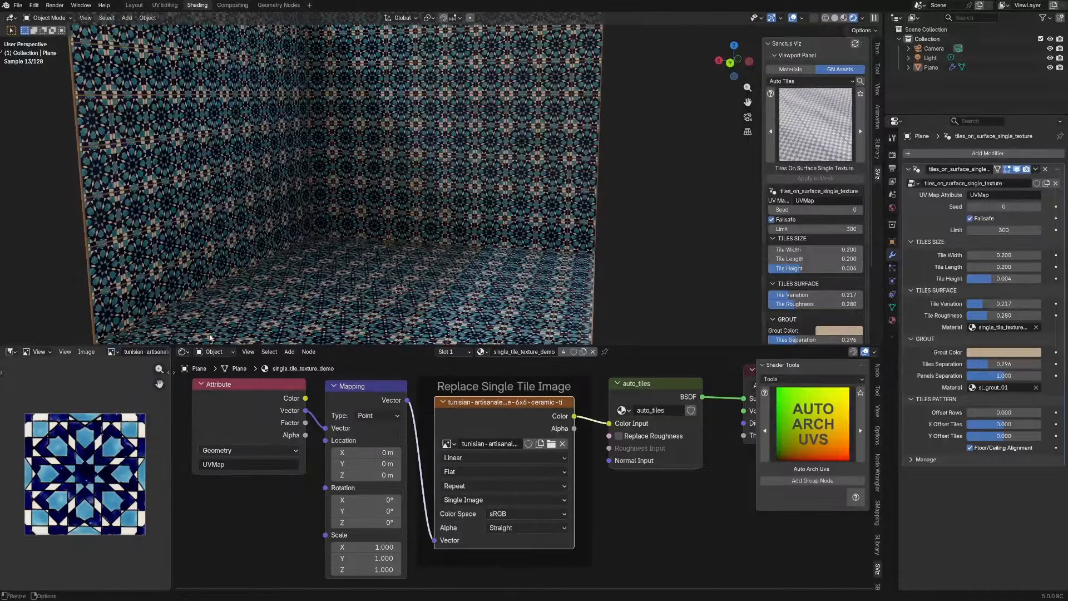
{"action": "scroll", "coordinate": [384, 267], "scroll_direction": "down", "scroll_amount": 4}
{"action": "scroll", "coordinate": [479, 222], "scroll_direction": "up", "scroll_amount": 4}
{"action": "middle_click_drag", "start_coordinate": [514, 214], "coordinate": [488, 219]}
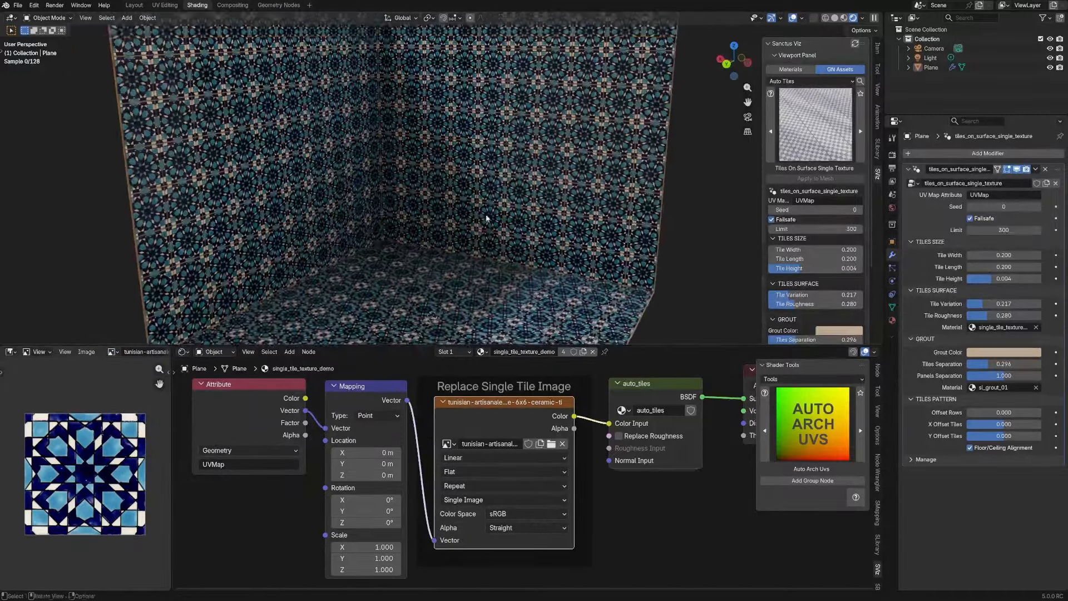
{"action": "scroll", "coordinate": [381, 225], "scroll_direction": "down", "scroll_amount": 4}
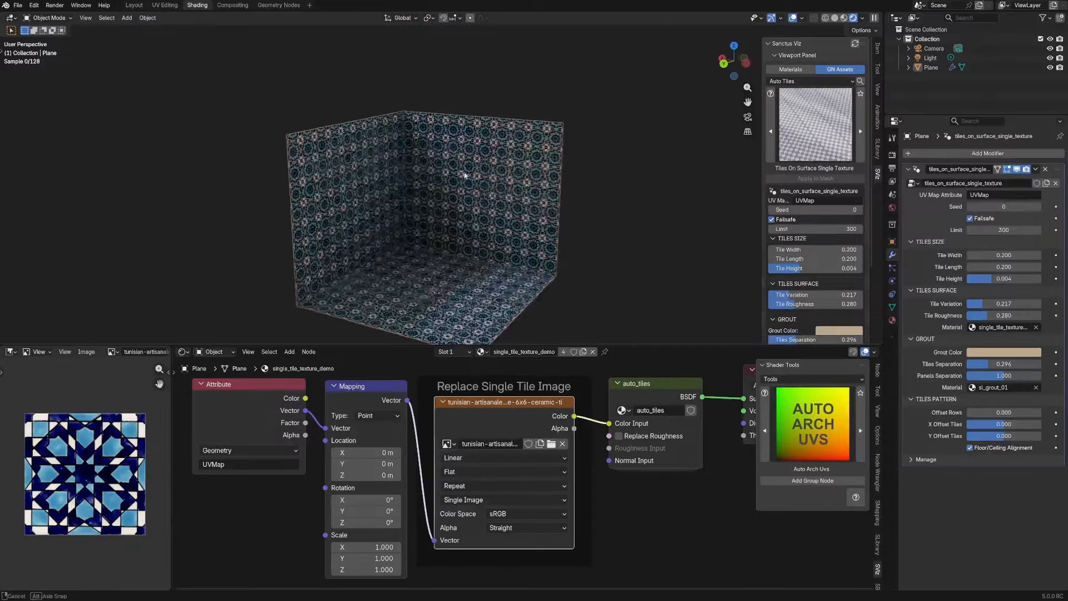
- In face selection of Edit Mode, inset the room corner's right wall face to outline a rectangular opening
{"action": "left_click", "coordinate": [478, 171]}
{"action": "key", "text": "Tab"}
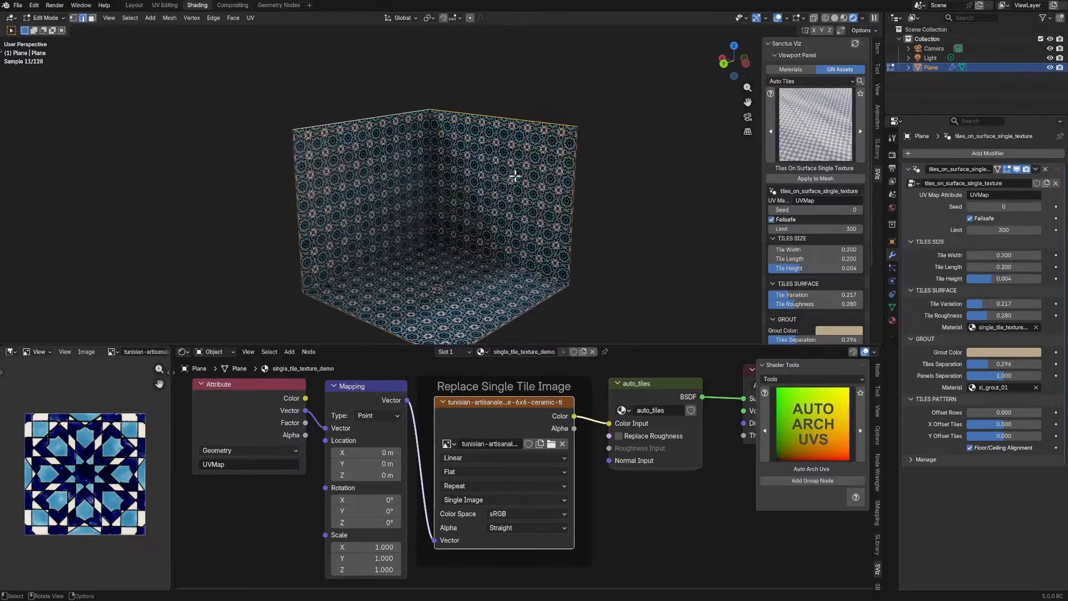
{"action": "key", "text": "3"}
{"action": "left_click", "coordinate": [529, 161]}
{"action": "key", "text": "i"}
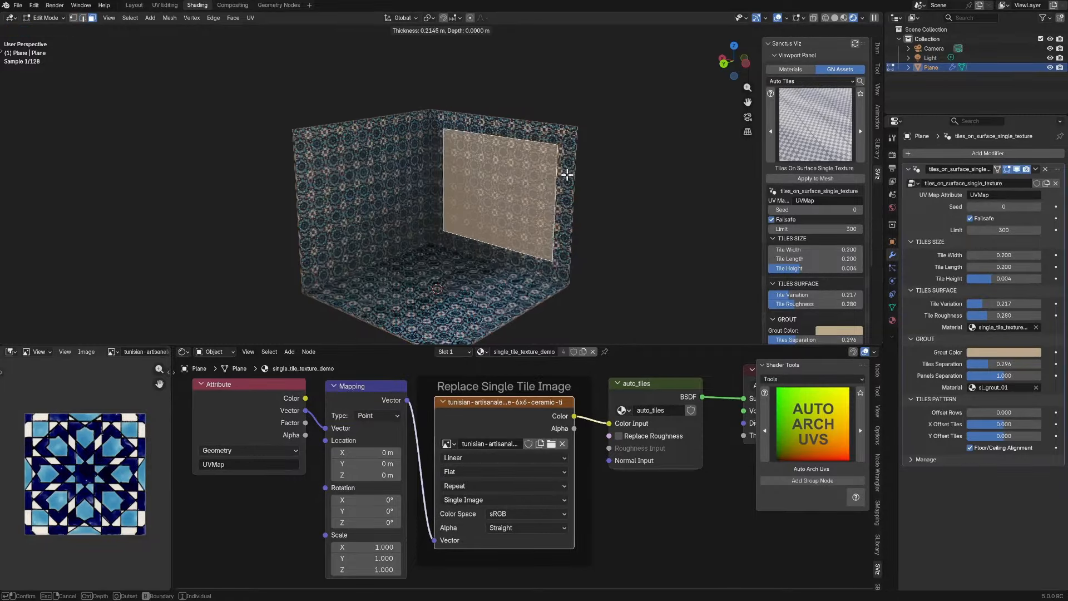
{"action": "left_click", "coordinate": [559, 179]}
- Extrude the inset wall face outward to form a recessed niche, return to Object Mode and deselect the mesh
{"action": "key", "text": "r"}
{"action": "right_click", "coordinate": [591, 208]}
{"action": "key", "text": "e"}
{"action": "left_click", "coordinate": [610, 204]}
{"action": "key", "text": "Tab"}
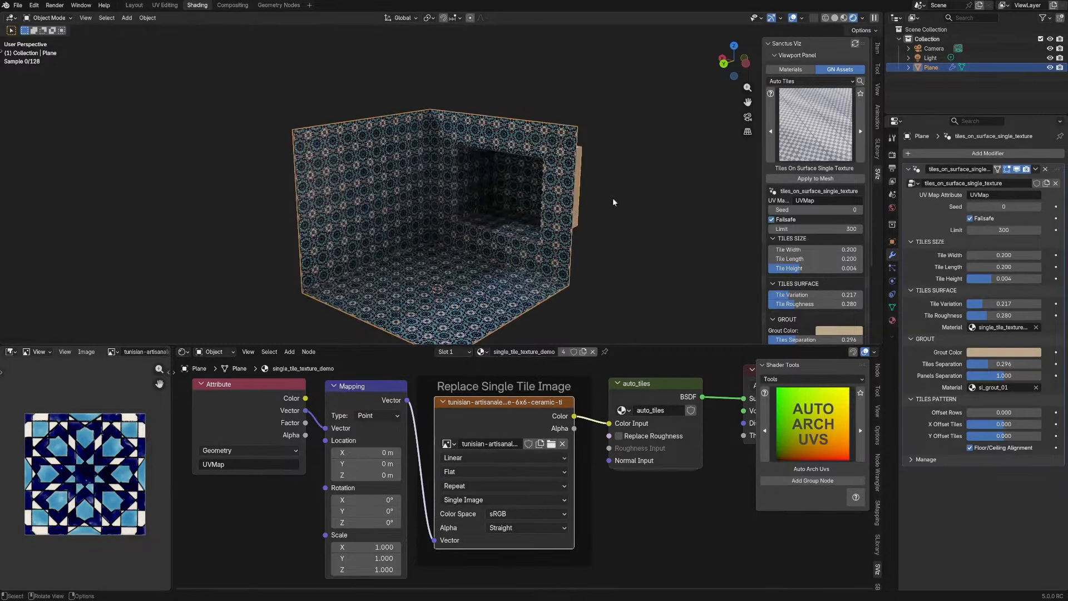
{"action": "left_click", "coordinate": [612, 202]}
- Set the tile grout's Panels Separation to 0.437 and check the edges of the wall niche
{"action": "scroll", "coordinate": [601, 224], "scroll_direction": "up", "scroll_amount": 5}
{"action": "scroll", "coordinate": [562, 239], "scroll_direction": "down", "scroll_amount": 3}
{"action": "middle_click_drag", "start_coordinate": [548, 243], "coordinate": [546, 251]}
{"action": "scroll", "coordinate": [545, 252], "scroll_direction": "up", "scroll_amount": 3}
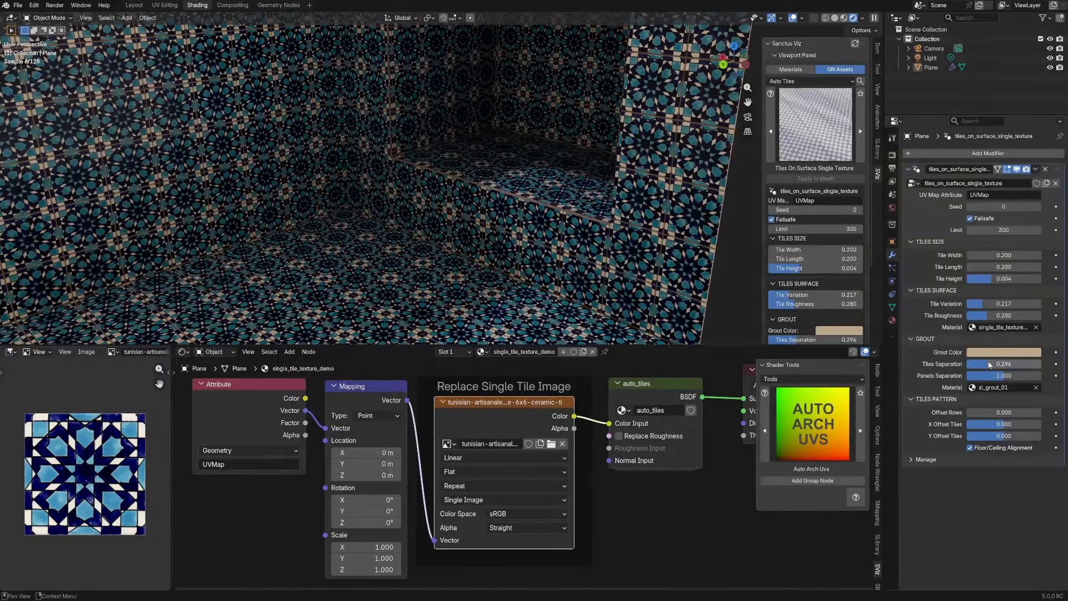
{"action": "middle_click_drag", "start_coordinate": [587, 196], "coordinate": [470, 202], "text": "shift"}
{"action": "scroll", "coordinate": [470, 202], "scroll_direction": "up", "scroll_amount": 4}
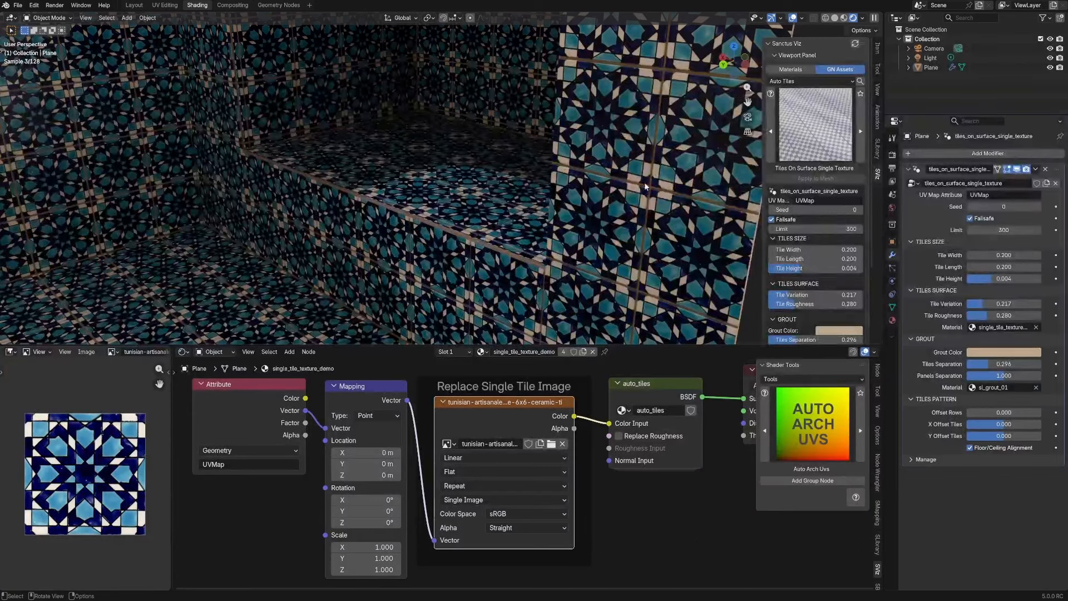
{"action": "middle_click_drag", "start_coordinate": [453, 229], "coordinate": [372, 256]}
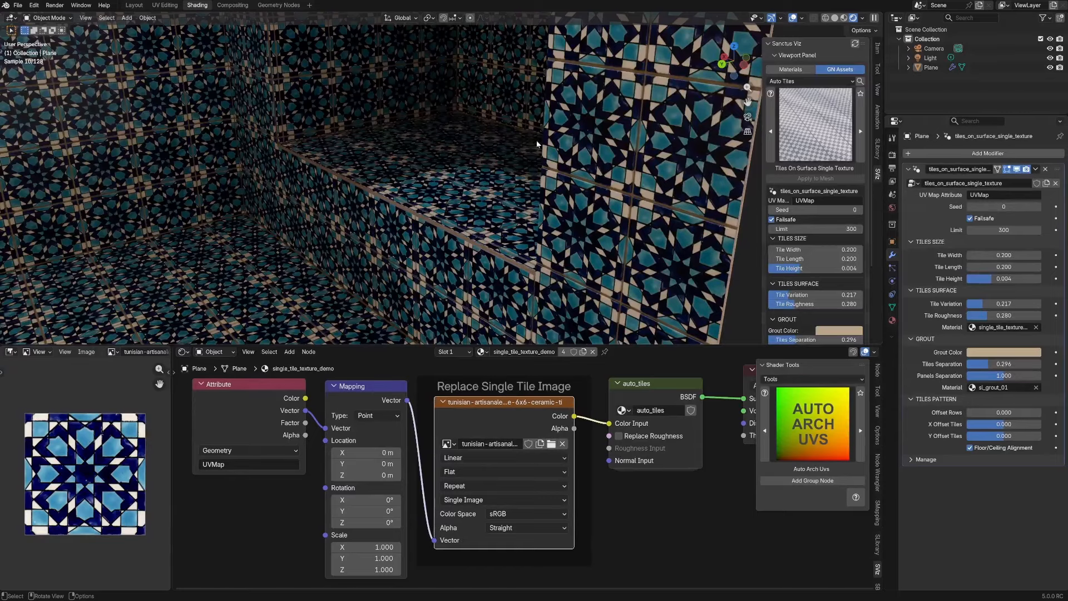
{"action": "middle_click_drag", "start_coordinate": [394, 176], "coordinate": [387, 206]}
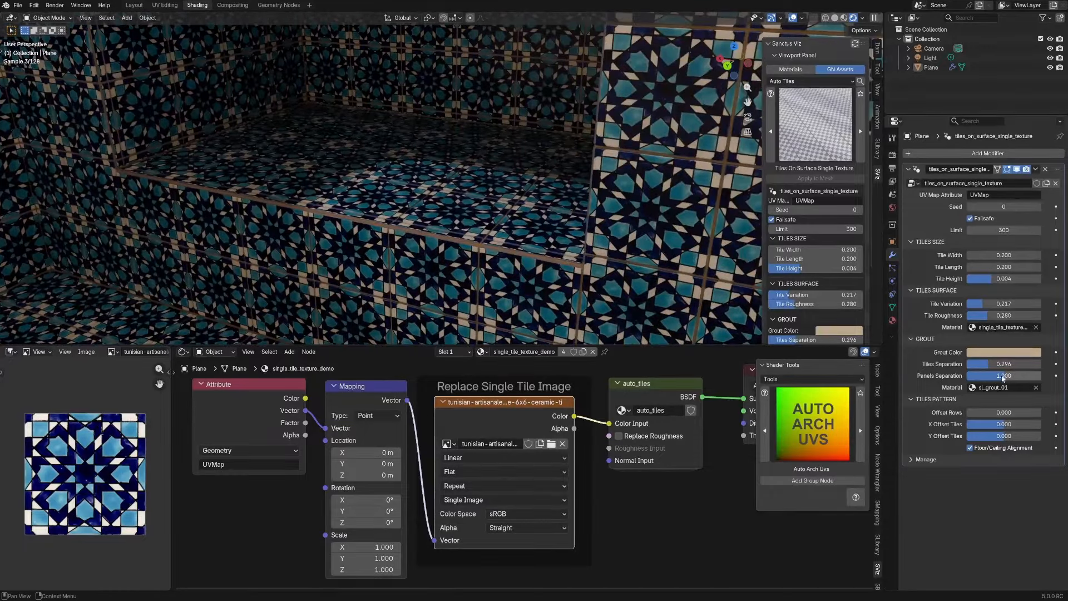
{"action": "left_click_drag", "start_coordinate": [1003, 378], "coordinate": [975, 379]}
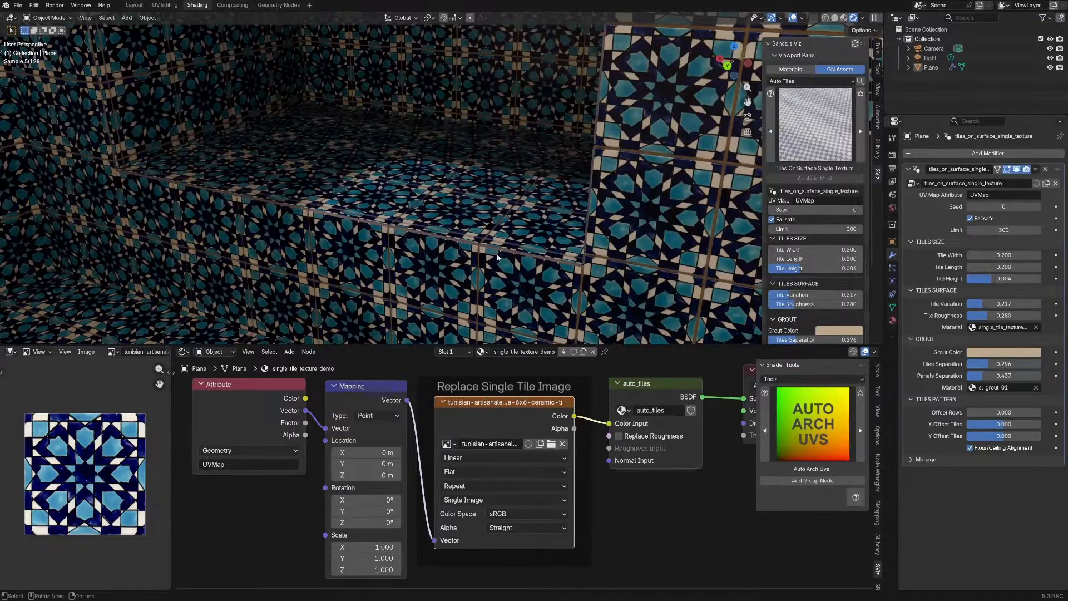
{"action": "middle_click_drag", "start_coordinate": [498, 257], "coordinate": [490, 238]}
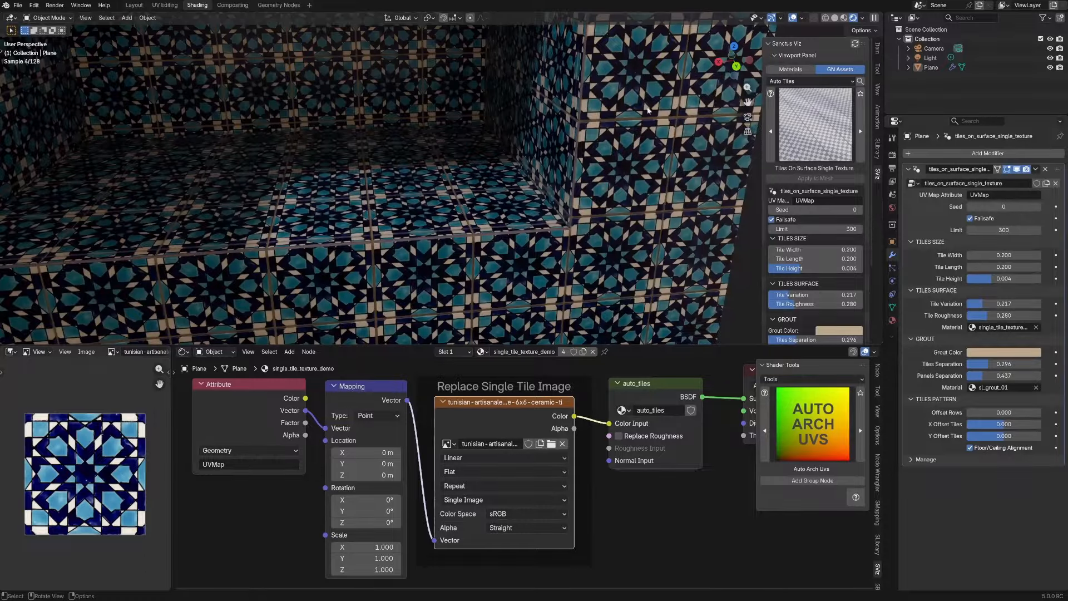
- Enlarge the 3D viewport and replace the room's single-texture tiling with the Tiles On Surface Custom asset
{"action": "scroll", "coordinate": [580, 261], "scroll_direction": "down", "scroll_amount": 8}
{"action": "mouse_move", "coordinate": [583, 186]}
{"action": "middle_mouse_down"}
{"action": "mouse_move", "coordinate": [558, 155]}
{"action": "mouse_move", "coordinate": [570, 177]}
{"action": "middle_mouse_up"}
{"action": "scroll", "coordinate": [558, 155], "scroll_direction": "down", "scroll_amount": 3}
{"action": "left_click_drag", "start_coordinate": [562, 344], "coordinate": [589, 540]}
{"action": "middle_click_drag", "start_coordinate": [614, 374], "coordinate": [610, 335]}
{"action": "left_click", "coordinate": [780, 119]}
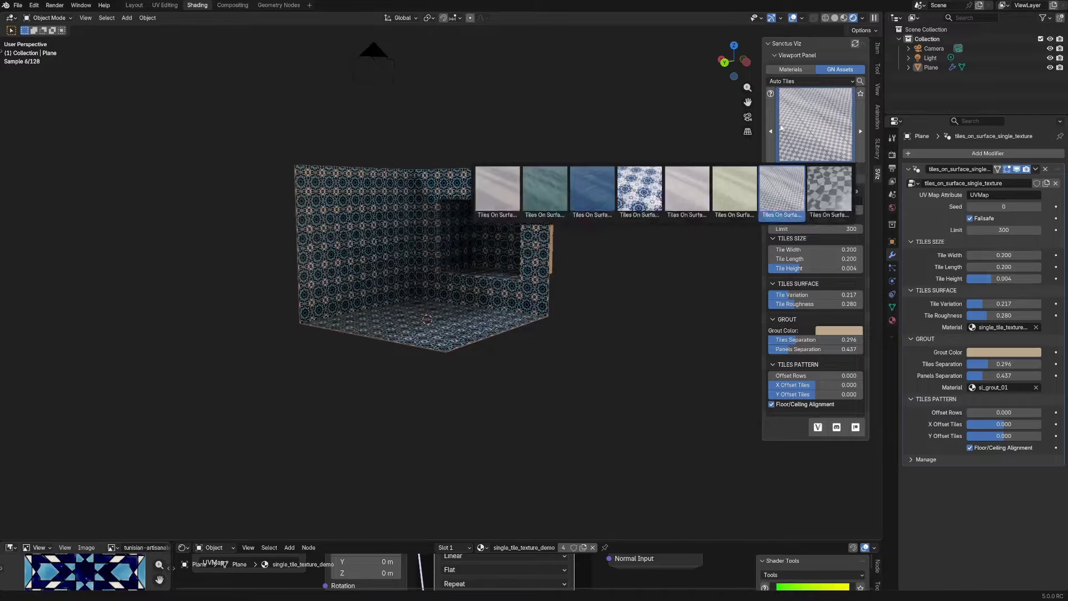
{"action": "left_click", "coordinate": [1045, 169]}
{"action": "left_click", "coordinate": [824, 131]}
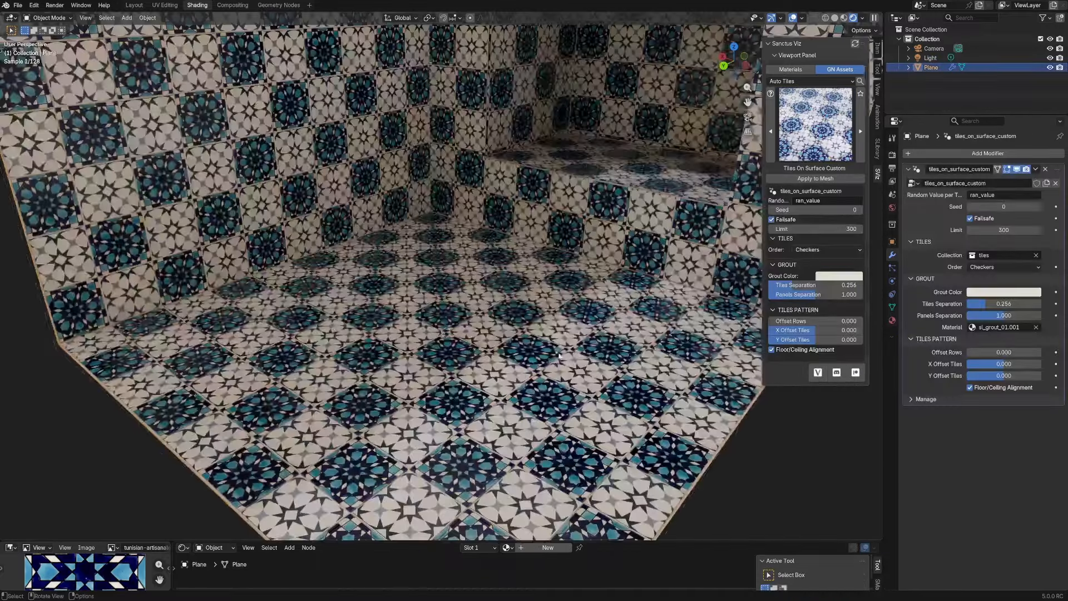
- Examine the checkered custom tiles in the room and, in solid shading, the modelled shape of the floor tiles
{"action": "middle_click_drag", "start_coordinate": [445, 356], "coordinate": [455, 315]}
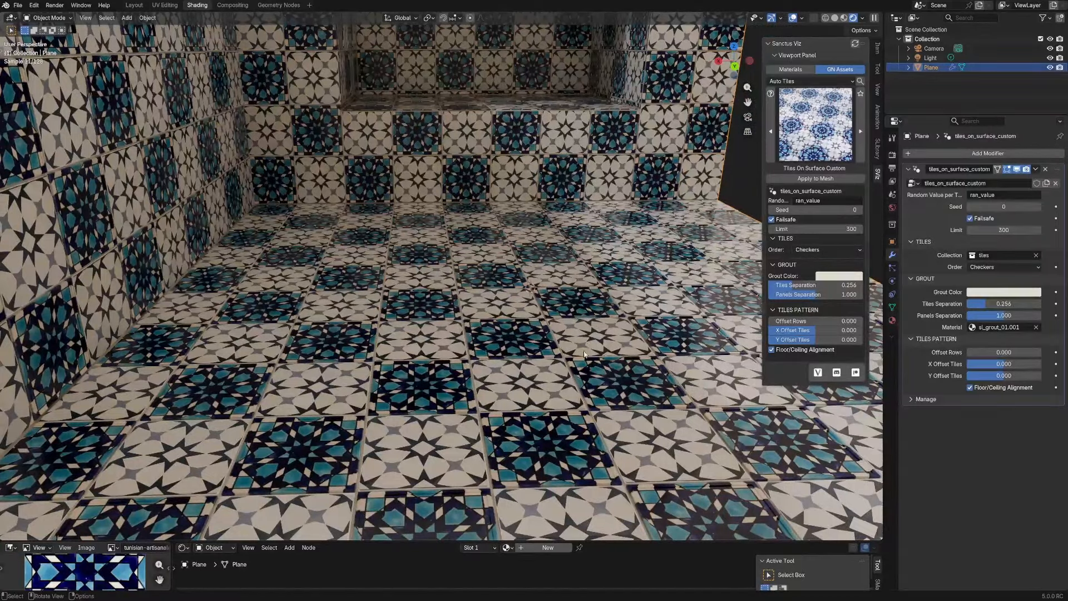
{"action": "middle_click_drag", "start_coordinate": [584, 354], "coordinate": [532, 368]}
{"action": "scroll", "coordinate": [579, 352], "scroll_direction": "down", "scroll_amount": 3}
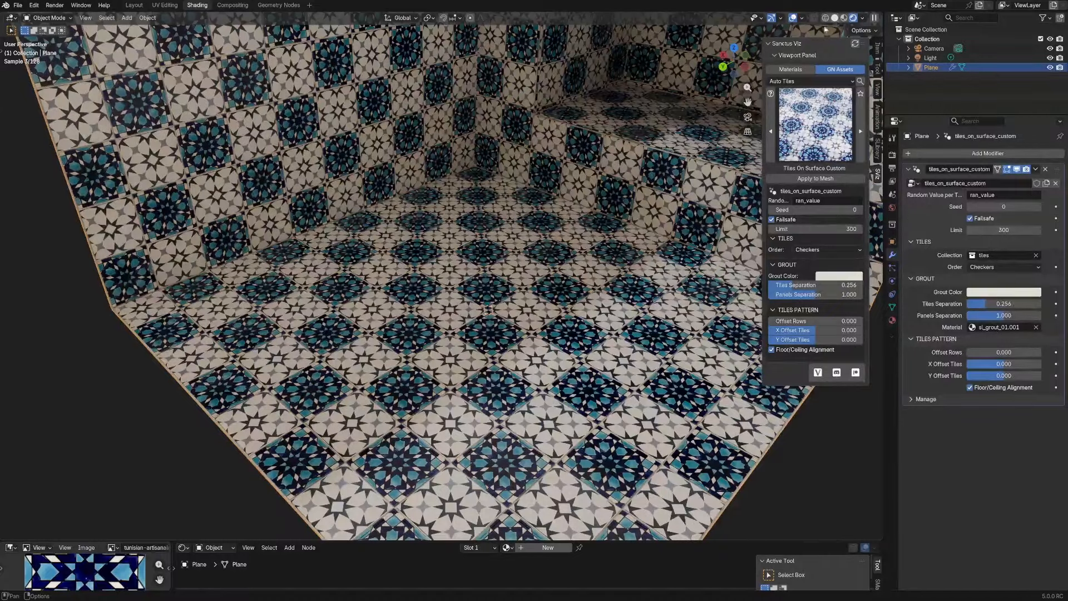
{"action": "left_click", "coordinate": [834, 18]}
{"action": "middle_click_drag", "start_coordinate": [479, 248], "coordinate": [456, 279]}
{"action": "scroll", "coordinate": [501, 281], "scroll_direction": "up", "scroll_amount": 4}
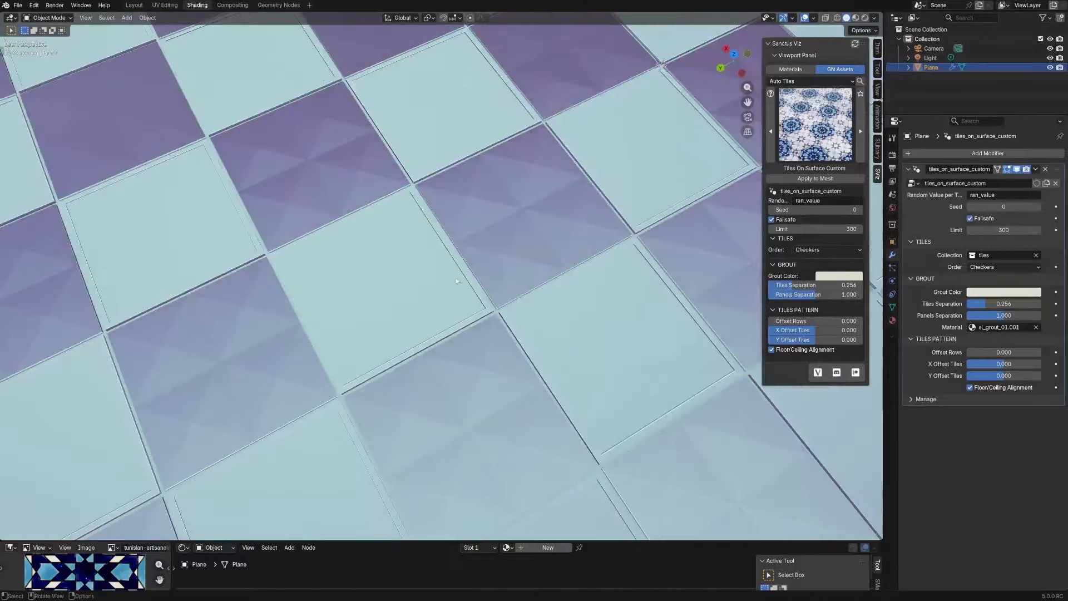
{"action": "scroll", "coordinate": [498, 239], "scroll_direction": "up", "scroll_amount": 2}
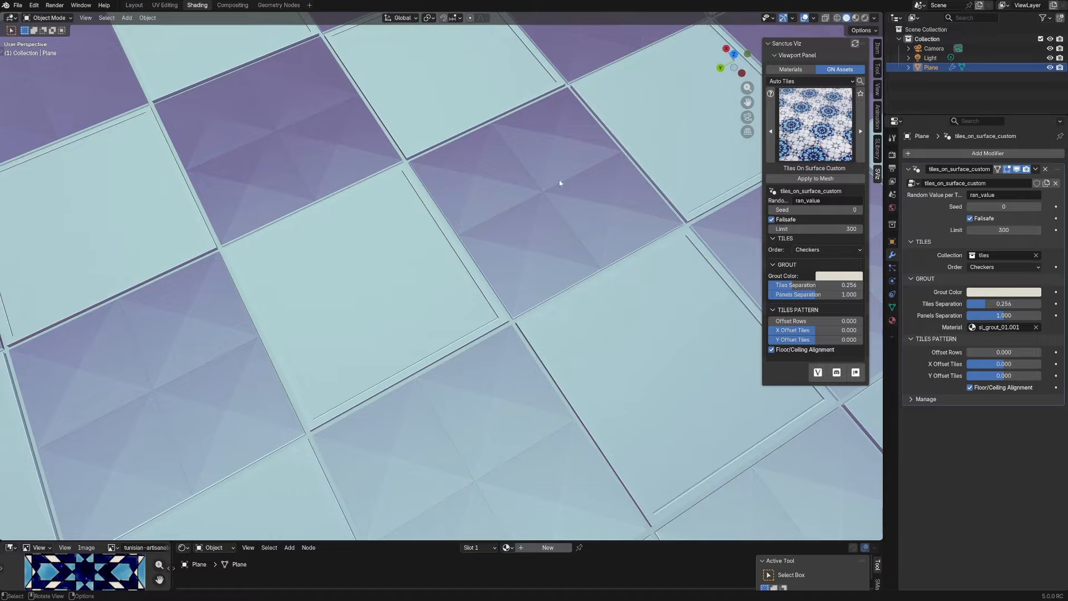
{"action": "middle_click_drag", "start_coordinate": [510, 238], "coordinate": [514, 294]}
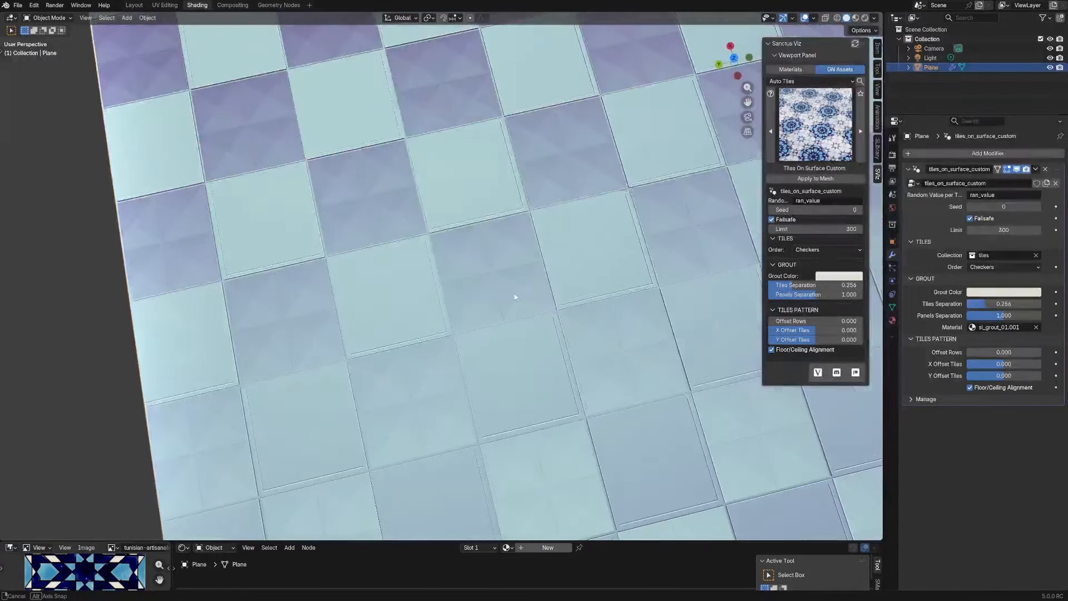
{"action": "scroll", "coordinate": [513, 292], "scroll_direction": "up", "scroll_amount": 2}
{"action": "middle_click_drag", "start_coordinate": [463, 267], "coordinate": [534, 190]}
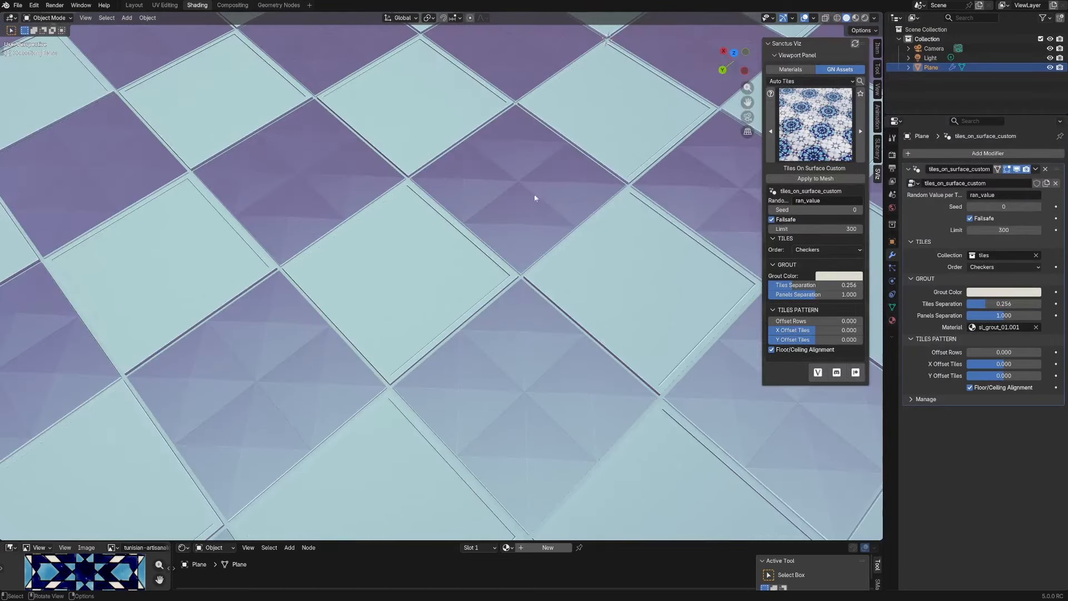
{"action": "scroll", "coordinate": [531, 256], "scroll_direction": "down", "scroll_amount": 4}
{"action": "middle_click_drag", "start_coordinate": [530, 262], "coordinate": [523, 232]}
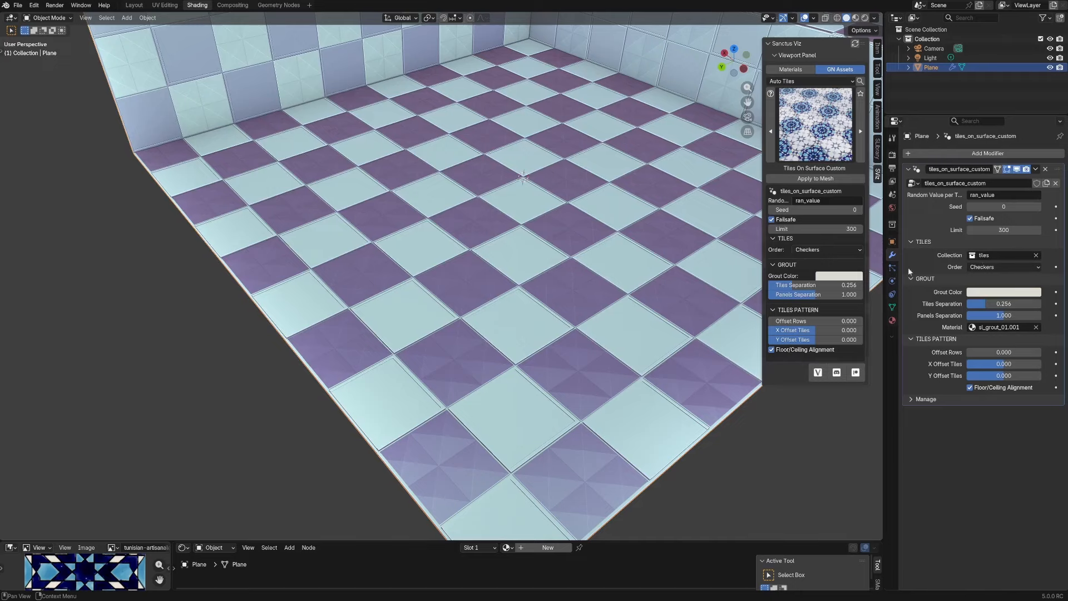
- Set the custom tiles' order to Random and display the viewport in rendered shading
{"action": "middle_click_drag", "start_coordinate": [724, 275], "coordinate": [477, 305]}
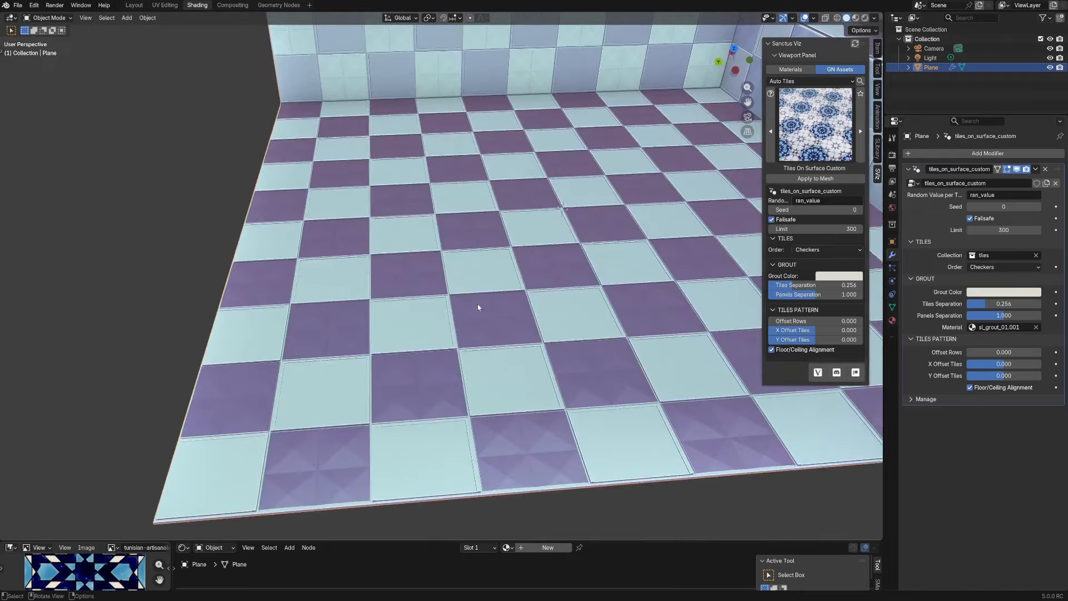
{"action": "left_click", "coordinate": [985, 268]}
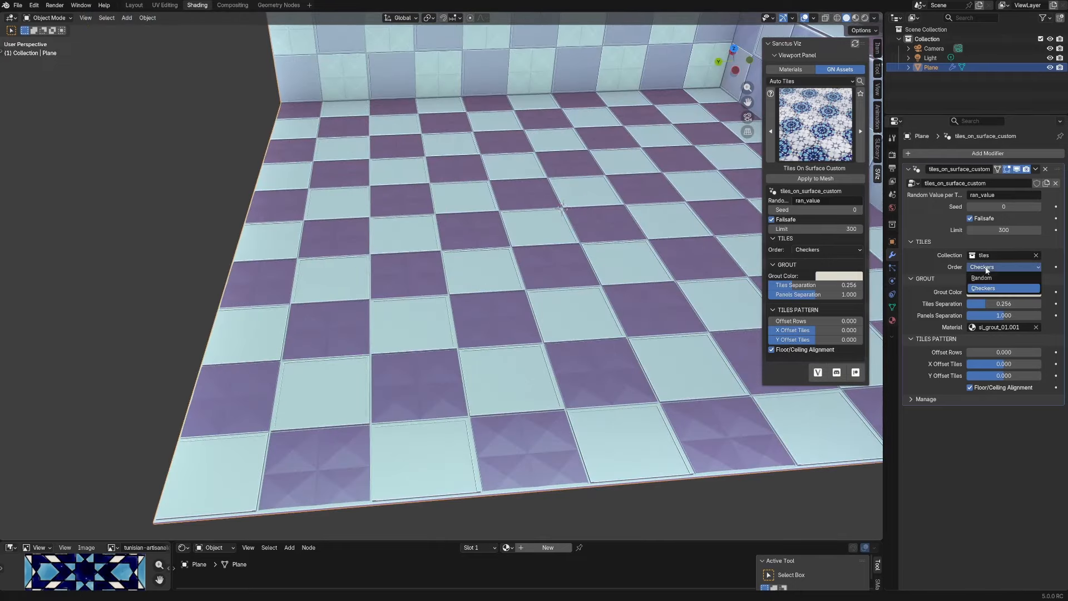
{"action": "left_click", "coordinate": [982, 277]}
{"action": "middle_click_drag", "start_coordinate": [640, 247], "coordinate": [559, 242]}
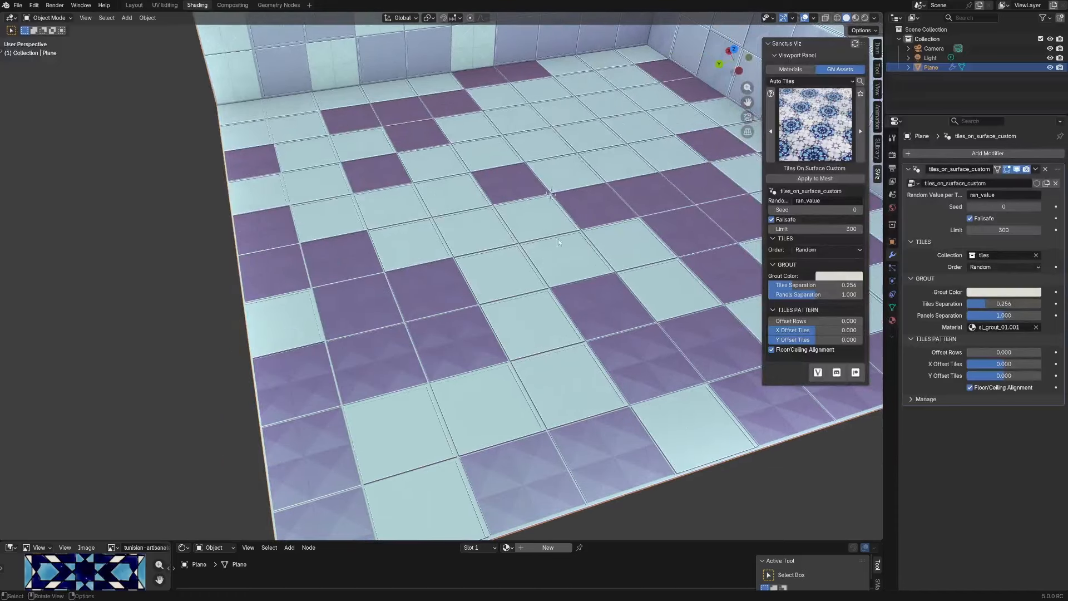
{"action": "left_click", "coordinate": [865, 19]}
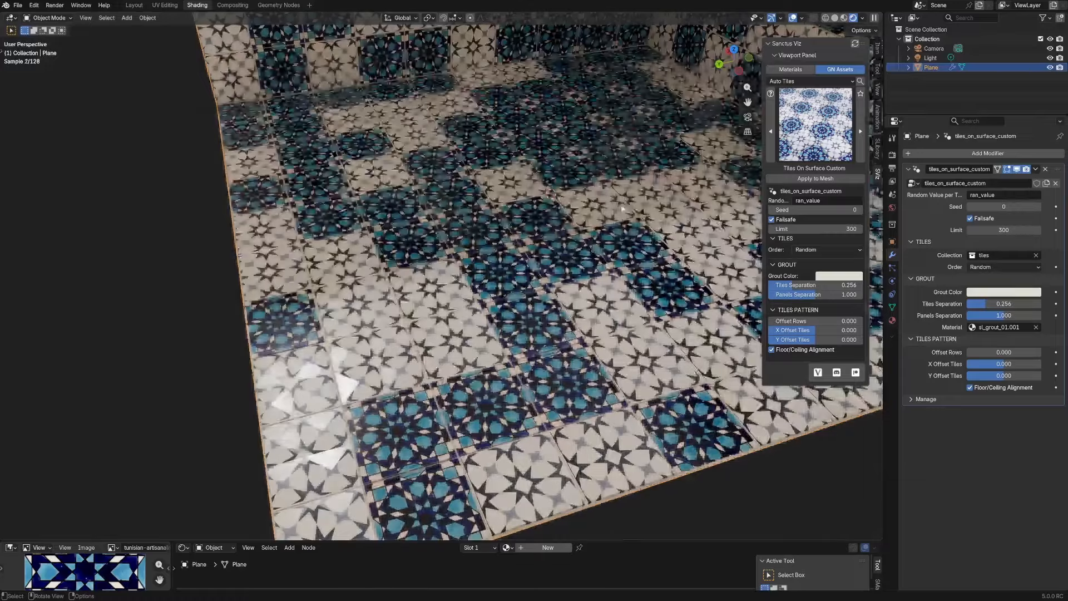
{"action": "scroll", "coordinate": [623, 209], "scroll_direction": "down", "scroll_amount": 3}
- Set the custom tiles' order to Checkers
{"action": "left_click", "coordinate": [997, 267]}
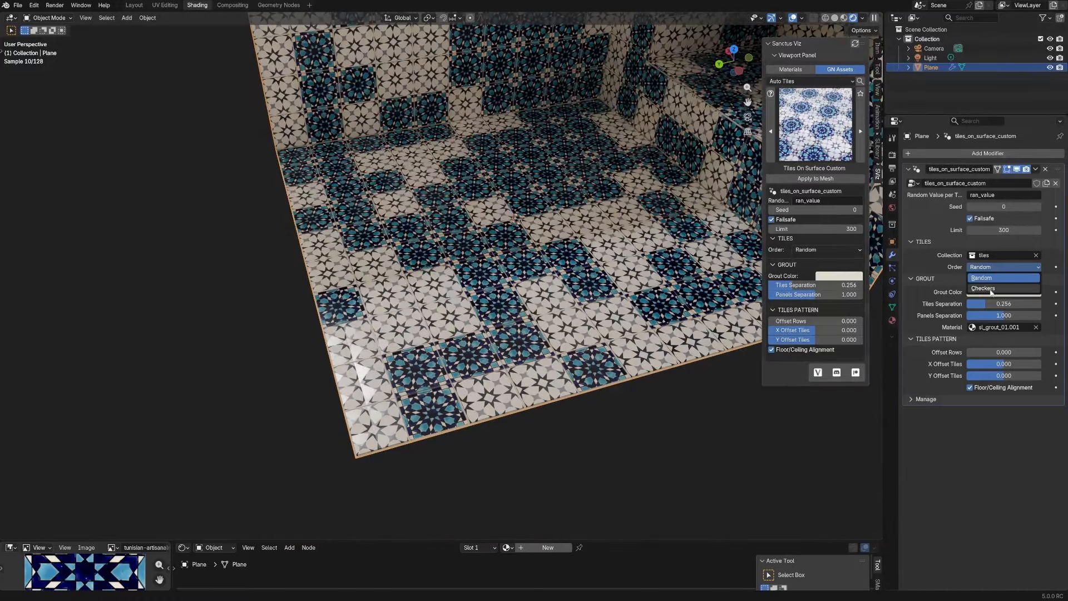
{"action": "left_click", "coordinate": [991, 291]}
{"action": "middle_click_drag", "start_coordinate": [701, 331], "coordinate": [568, 284]}
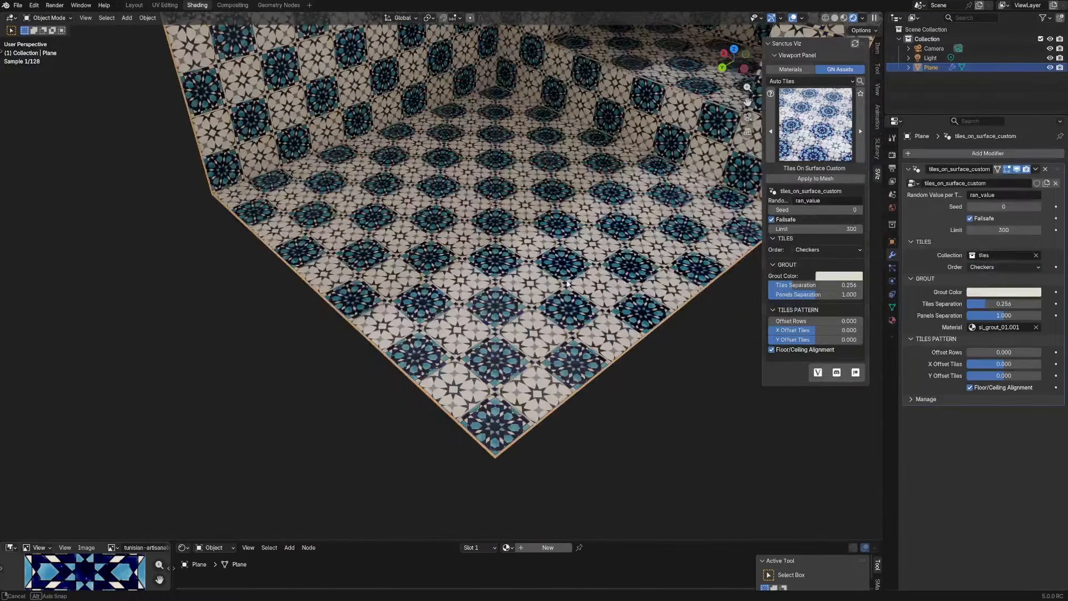
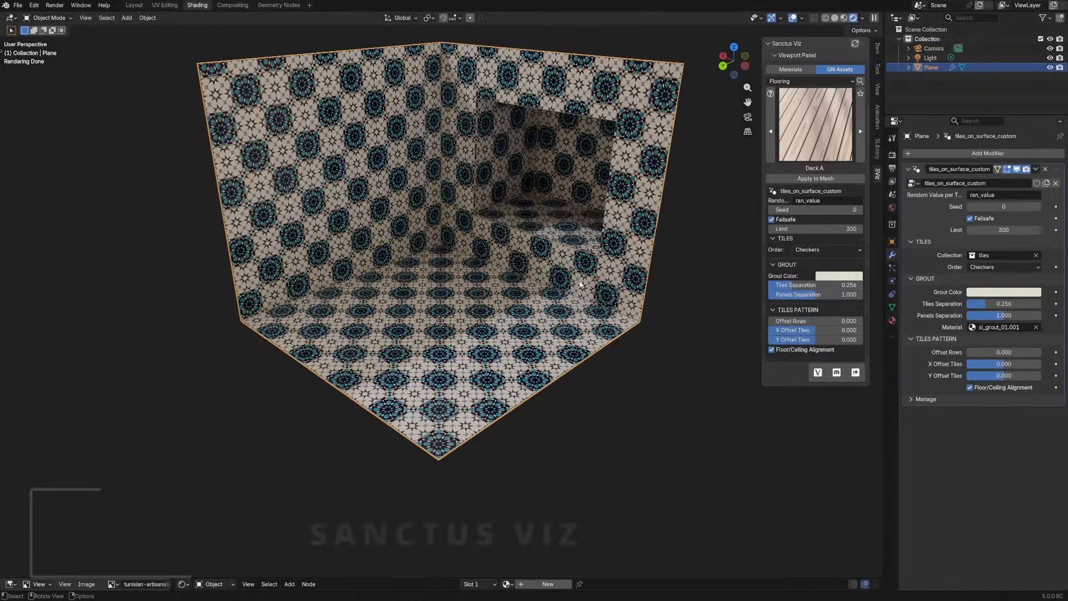
- Separate the room's floor face into its own object and select that floor object in Object Mode
{"action": "mouse_move", "coordinate": [545, 311]}
{"action": "middle_mouse_down"}
{"action": "mouse_move", "coordinate": [598, 316]}
{"action": "mouse_move", "coordinate": [585, 273]}
{"action": "mouse_move", "coordinate": [558, 299]}
{"action": "middle_mouse_up"}
{"action": "middle_click_drag", "start_coordinate": [539, 192], "coordinate": [515, 188]}
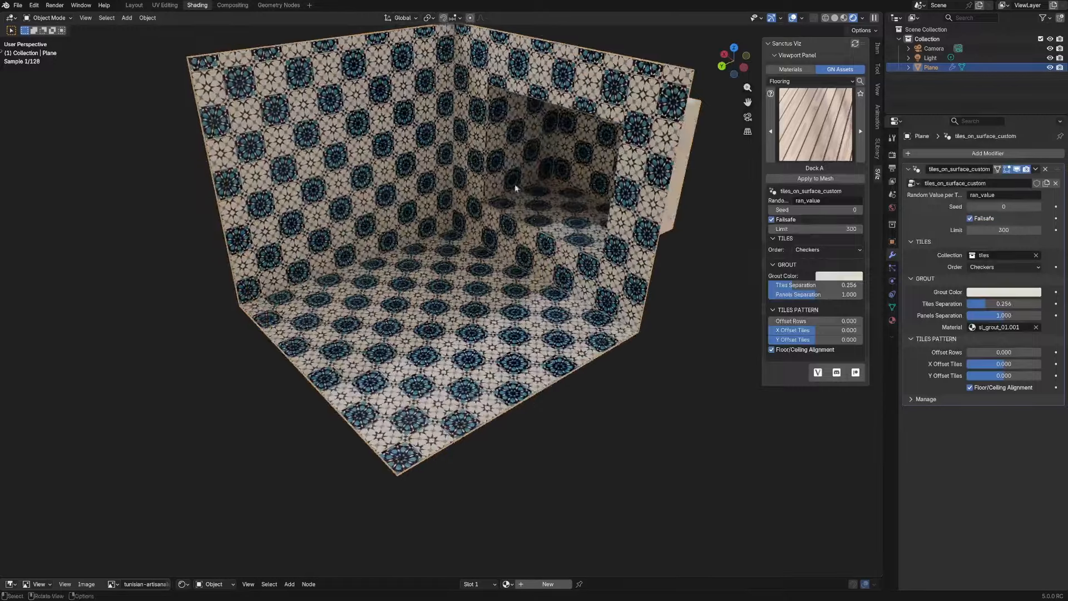
{"action": "middle_click_drag", "start_coordinate": [473, 267], "coordinate": [493, 277]}
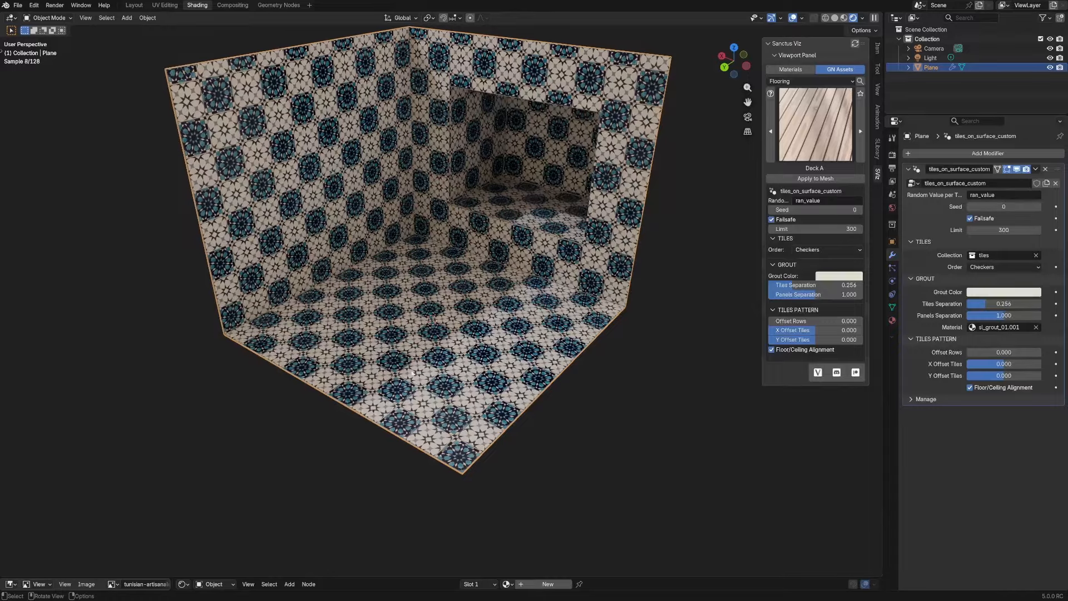
{"action": "key", "text": "Tab"}
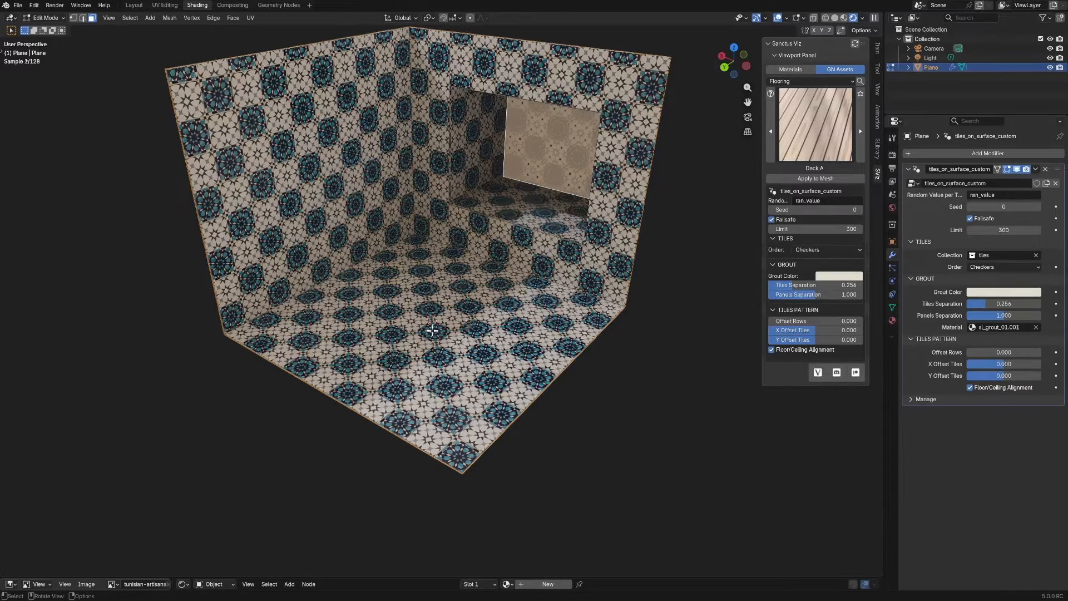
{"action": "left_click", "coordinate": [437, 337]}
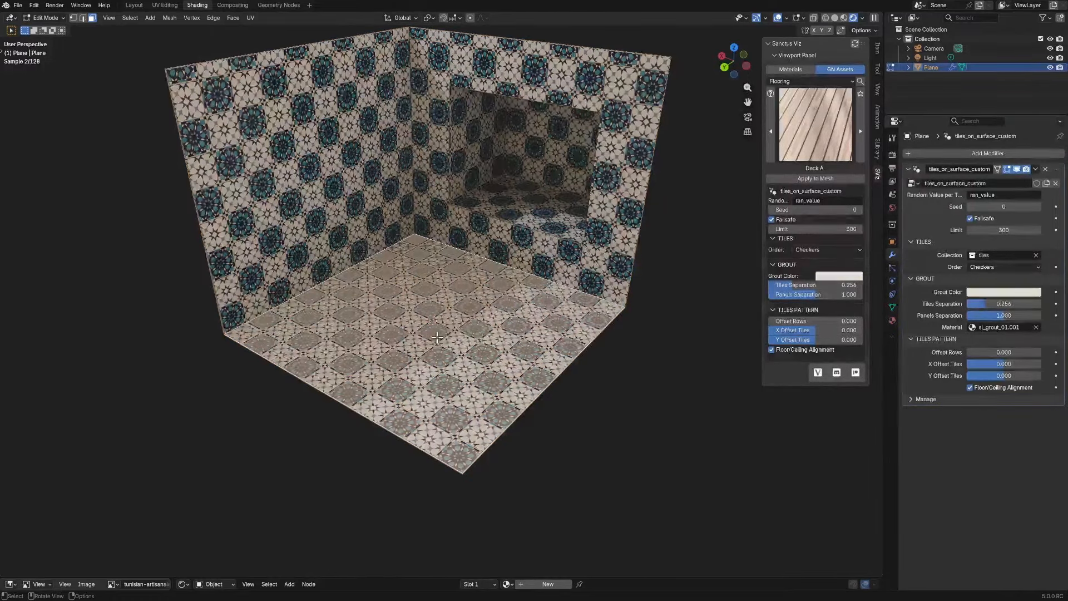
{"action": "key", "text": "p"}
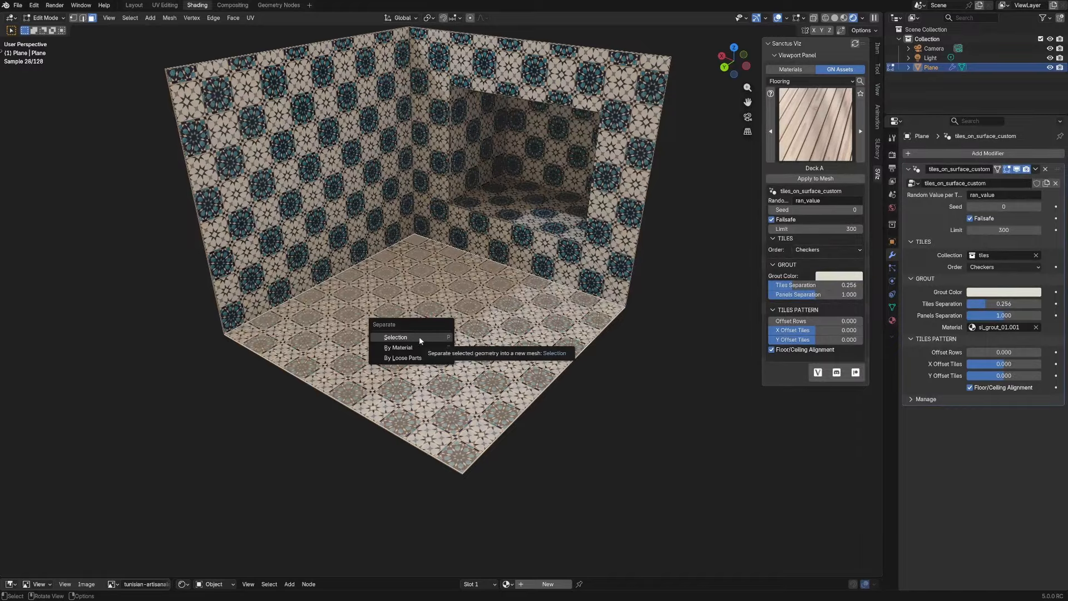
{"action": "left_click", "coordinate": [412, 337]}
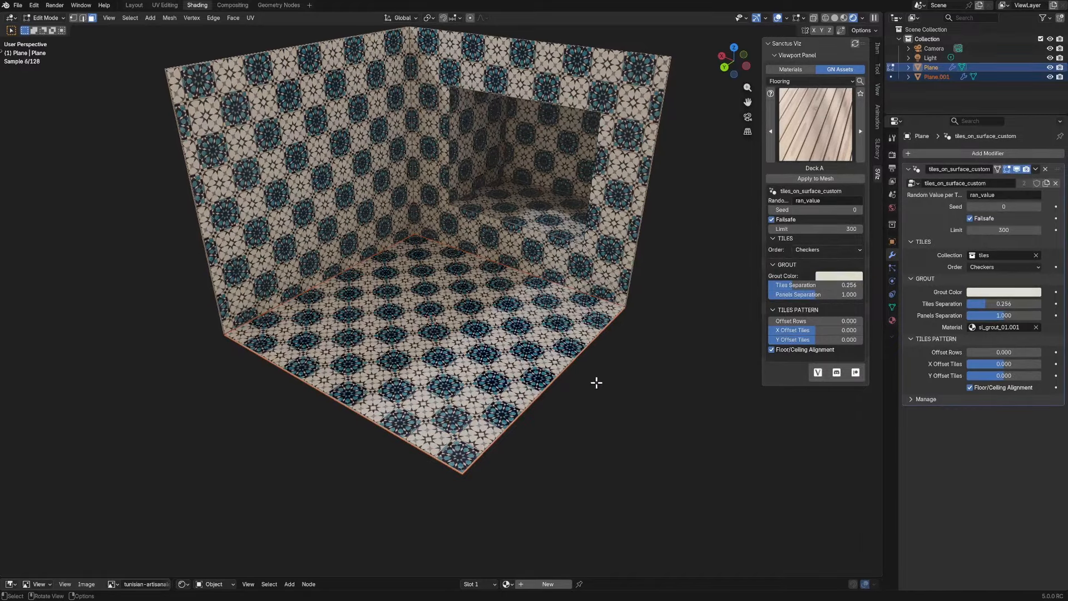
{"action": "key", "text": "Tab"}
{"action": "left_click", "coordinate": [577, 389]}
{"action": "left_click", "coordinate": [469, 331]}
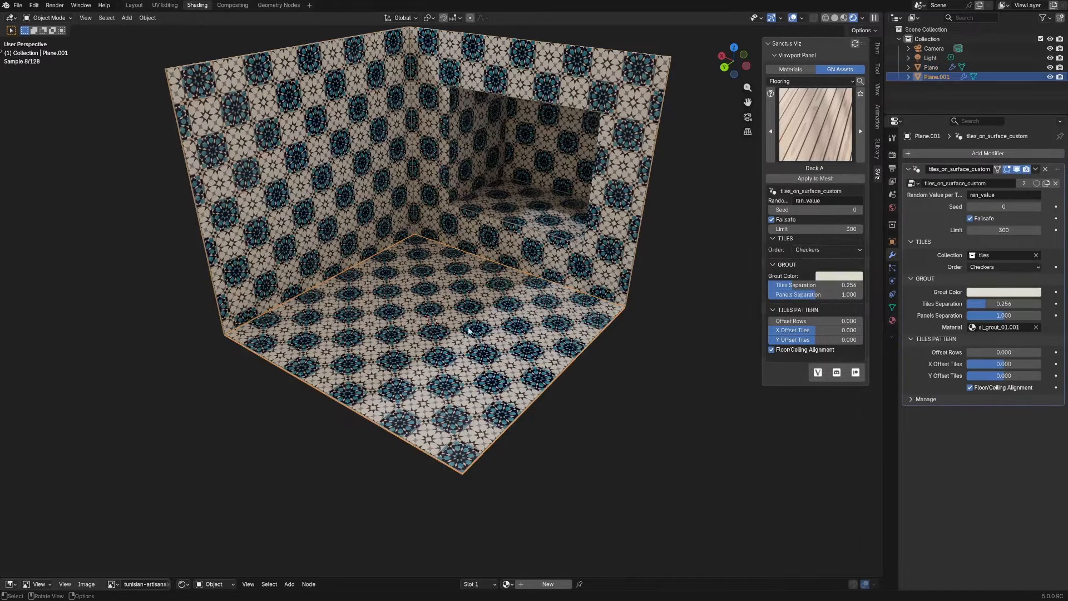
- Remove the tiles_on_surface_custom modifier from the floor object and apply the Deck A flooring asset to it
{"action": "left_click", "coordinate": [1045, 169]}
{"action": "middle_click_drag", "start_coordinate": [649, 326], "coordinate": [656, 322]}
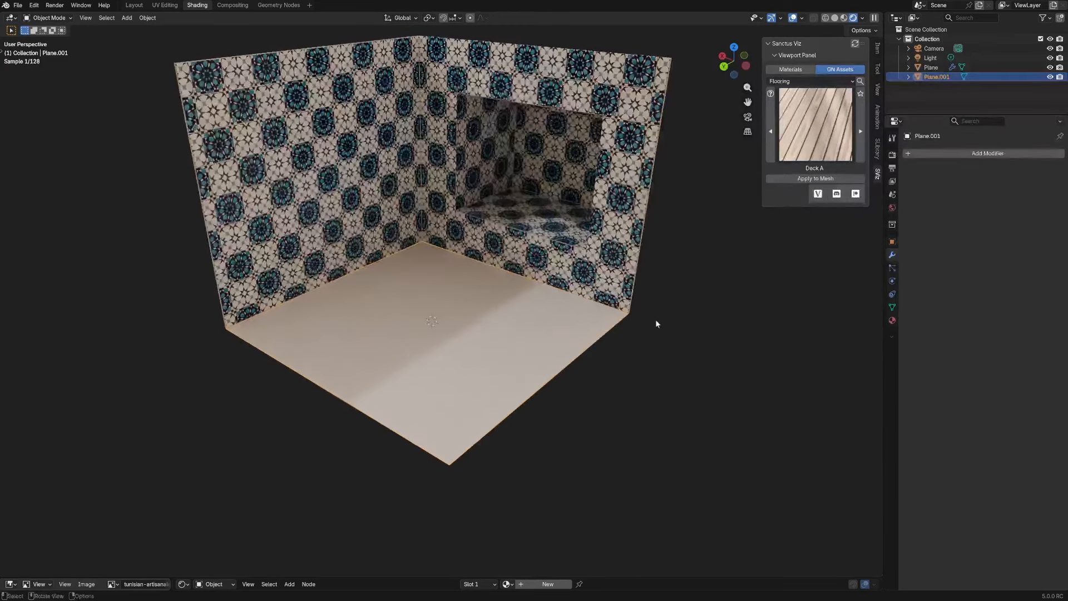
{"action": "left_click", "coordinate": [809, 119]}
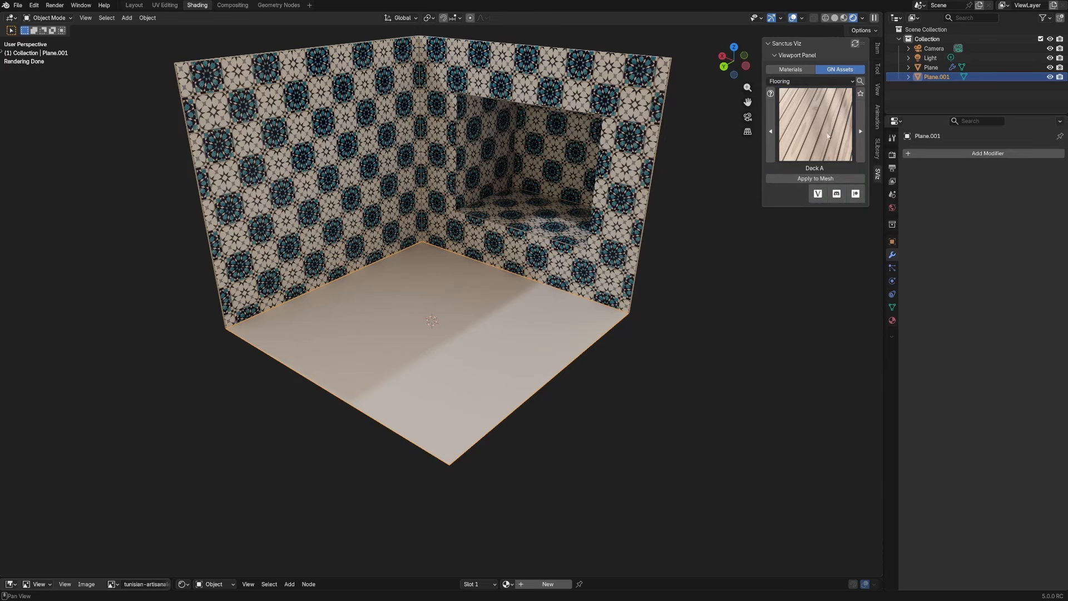
{"action": "left_click", "coordinate": [808, 179]}
{"action": "middle_click_drag", "start_coordinate": [584, 379], "coordinate": [604, 278]}
{"action": "left_click", "coordinate": [612, 353]}
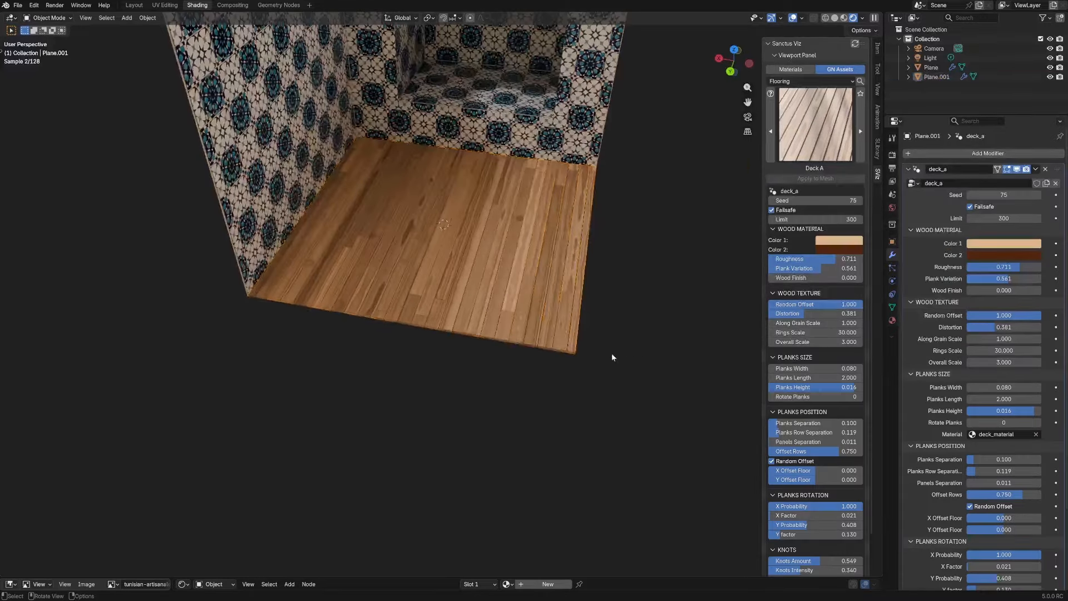
{"action": "scroll", "coordinate": [611, 350], "scroll_direction": "up", "scroll_amount": 7}
{"action": "middle_click_drag", "start_coordinate": [500, 223], "coordinate": [520, 311], "text": "shift"}
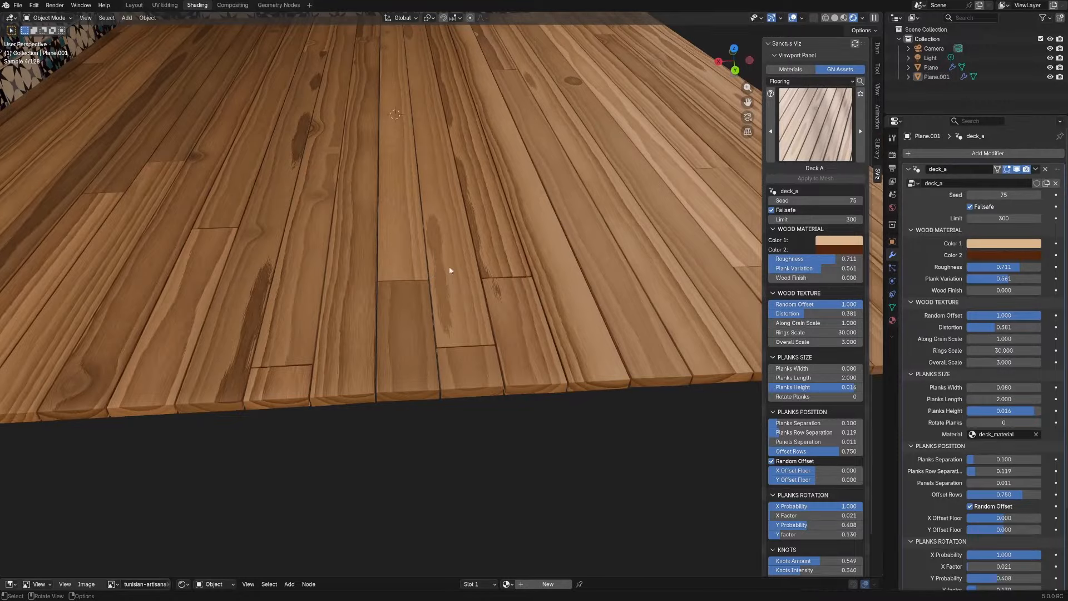
{"action": "mouse_move", "coordinate": [407, 245]}
{"action": "middle_mouse_down"}
{"action": "mouse_move", "coordinate": [421, 254]}
{"action": "mouse_move", "coordinate": [386, 277]}
{"action": "mouse_move", "coordinate": [420, 256]}
{"action": "middle_mouse_up"}
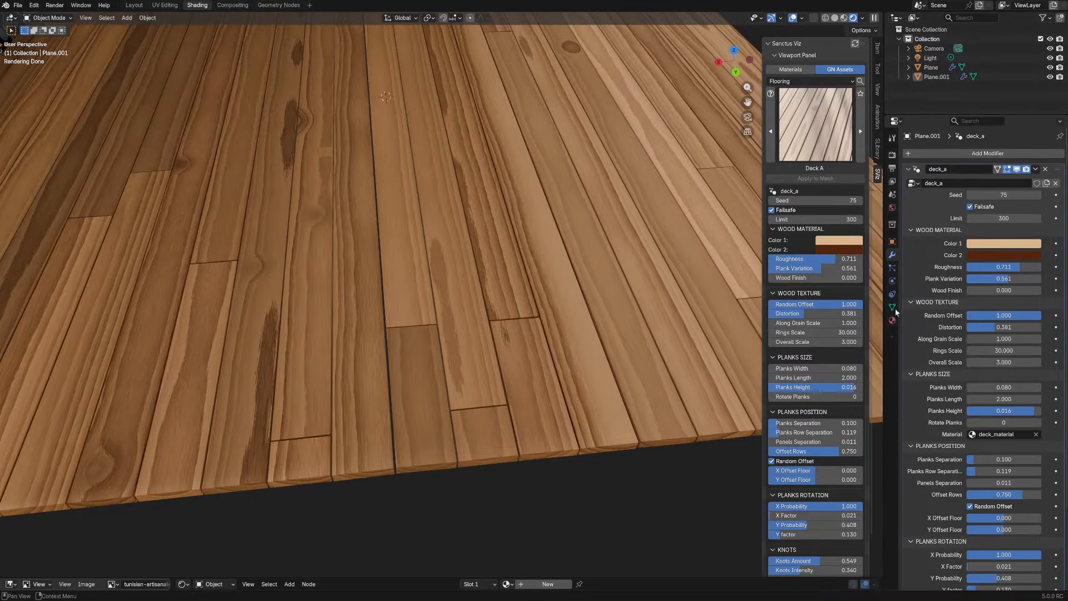
- Set the deck's Planks Separation to 0.118 and its Planks Row Separation to 0.233
{"action": "scroll", "coordinate": [783, 386], "scroll_direction": "down", "scroll_amount": 2}
{"action": "mouse_move", "coordinate": [788, 388]}
{"action": "left_mouse_down"}
{"action": "mouse_move", "coordinate": [841, 387]}
{"action": "mouse_move", "coordinate": [790, 388]}
{"action": "mouse_move", "coordinate": [802, 393]}
{"action": "left_mouse_up"}
{"action": "scroll", "coordinate": [589, 370], "scroll_direction": "down", "scroll_amount": 6}
{"action": "middle_click_drag", "start_coordinate": [591, 371], "coordinate": [558, 338]}
{"action": "scroll", "coordinate": [558, 338], "scroll_direction": "up", "scroll_amount": 4}
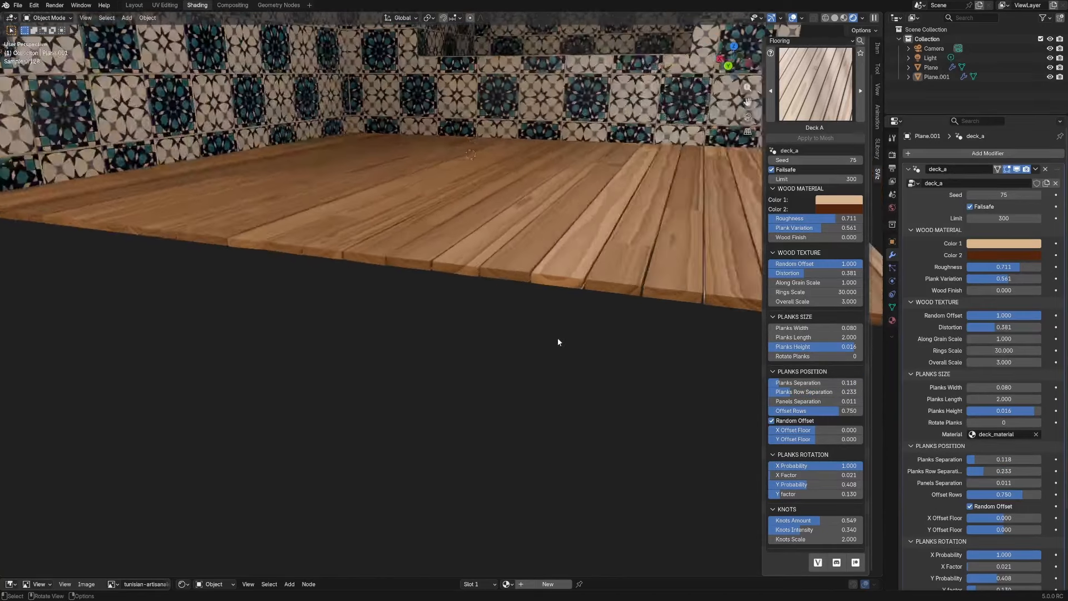
{"action": "scroll", "coordinate": [352, 299], "scroll_direction": "up", "scroll_amount": 3}
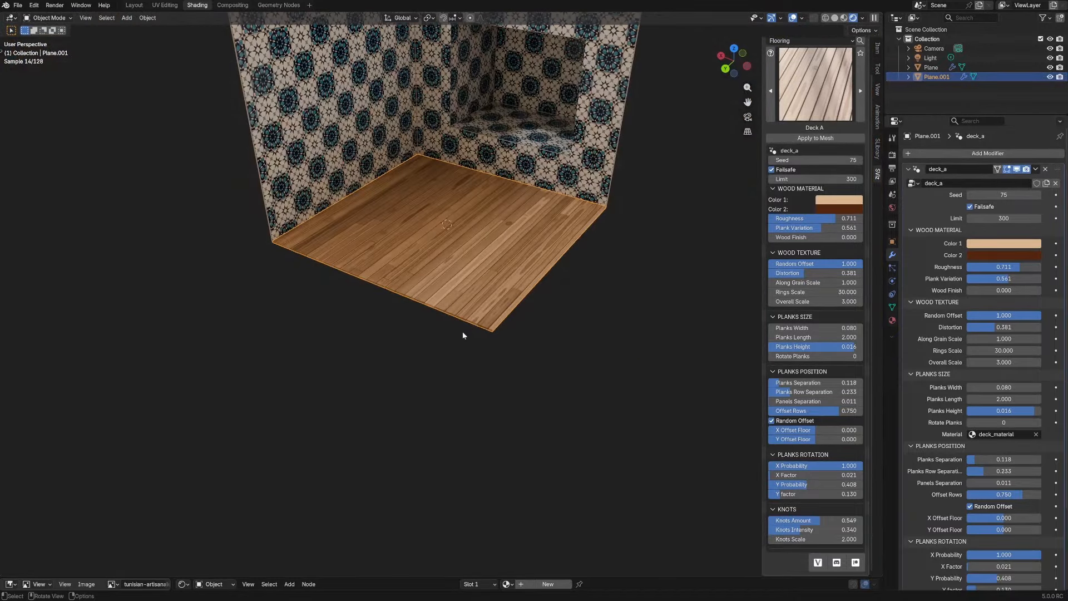
- In Edit Mode, extrude the floor's open front edge outward along Y by about 1.1 m
{"action": "middle_click_drag", "start_coordinate": [512, 342], "coordinate": [508, 388], "text": "shift"}
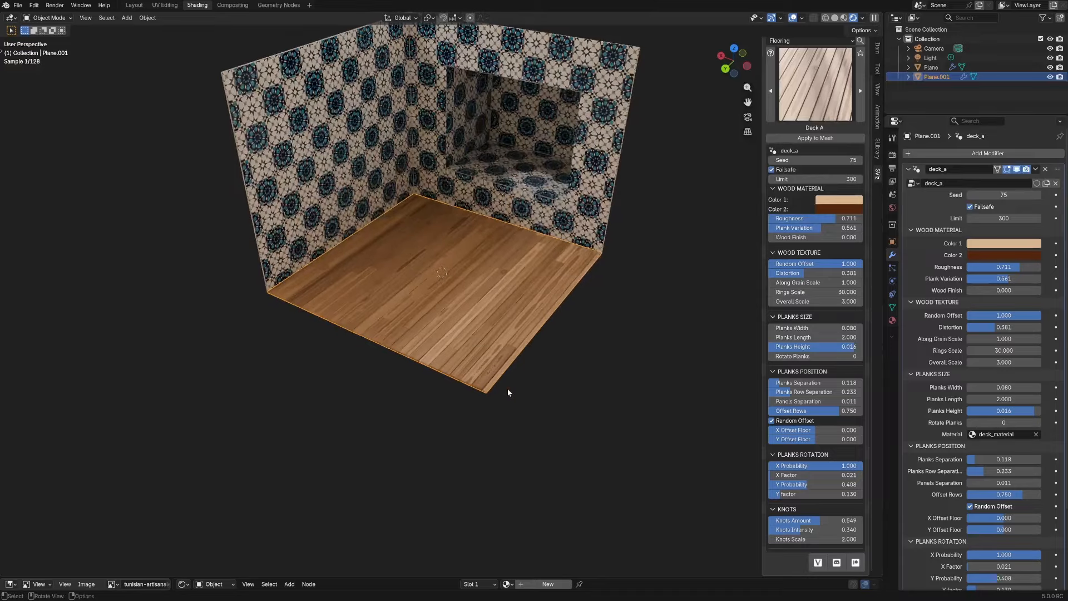
{"action": "scroll", "coordinate": [507, 389], "scroll_direction": "up", "scroll_amount": 1}
{"action": "key", "text": "Tab"}
{"action": "key", "text": "2"}
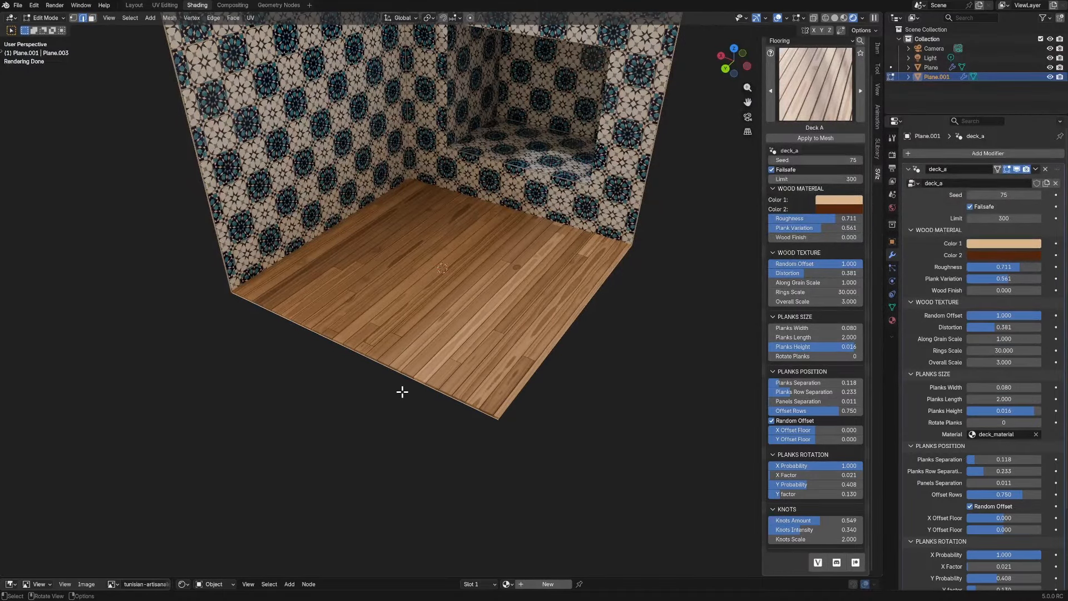
{"action": "key", "text": "e"}
{"action": "key", "text": "y"}
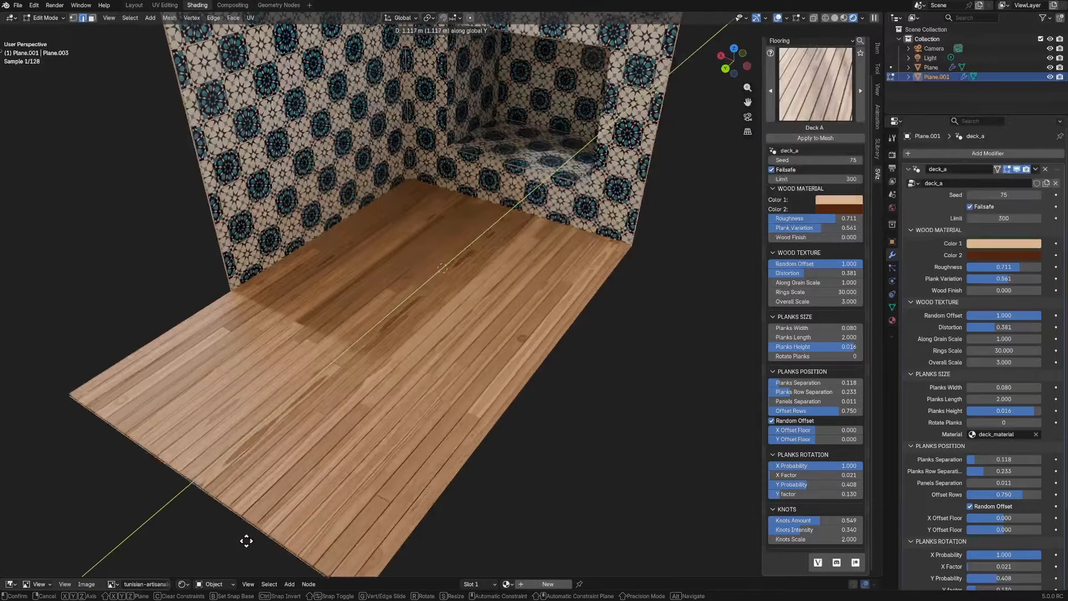
{"action": "left_click", "coordinate": [243, 544]}
- Extrude the side edge of the new floor section along X to make the floor L-shaped
{"action": "middle_click_drag", "start_coordinate": [471, 473], "coordinate": [420, 403], "text": "shift"}
{"action": "left_click", "coordinate": [412, 401]}
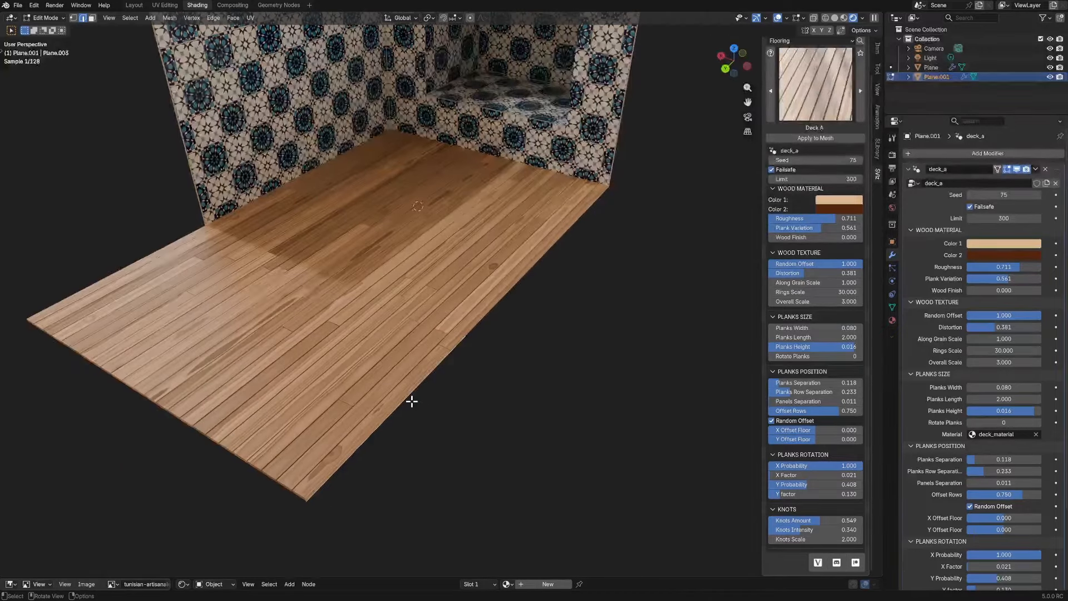
{"action": "key", "text": "e"}
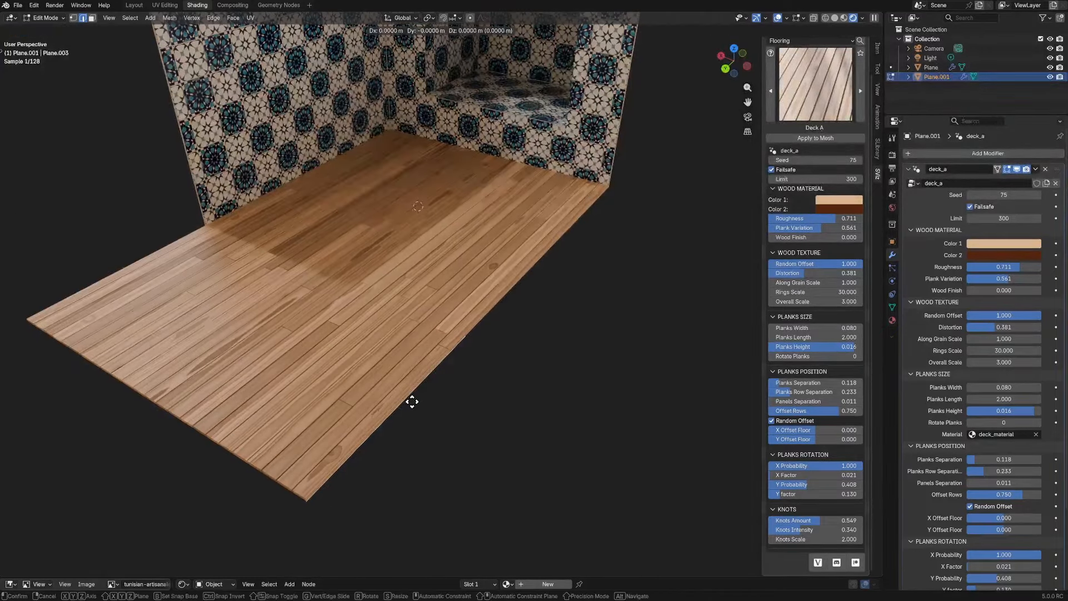
{"action": "key", "text": "x"}
{"action": "left_click", "coordinate": [612, 514]}
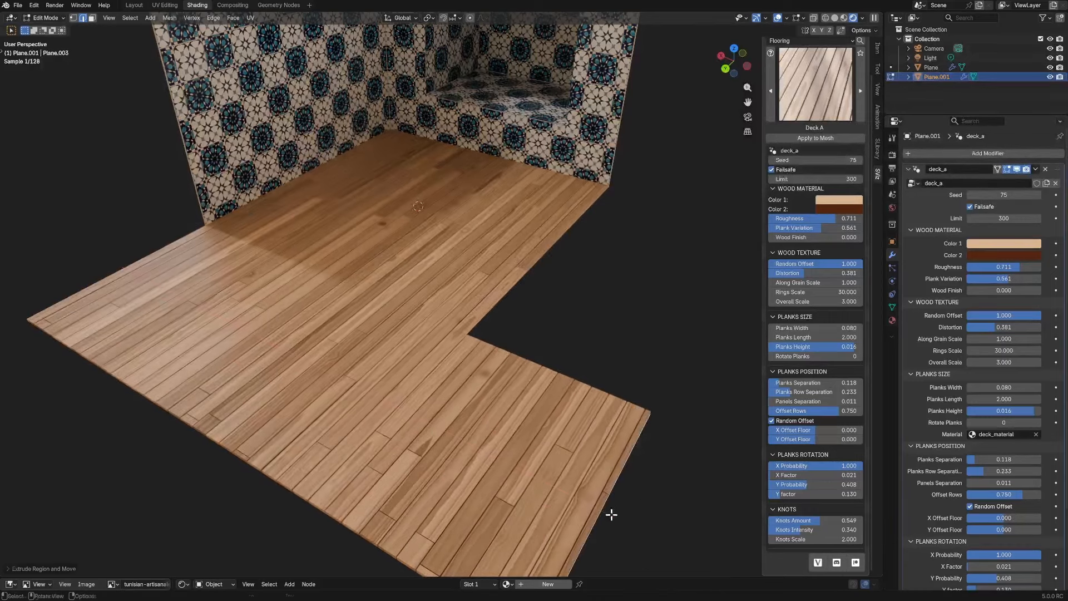
- Bevel the inner corner vertex of the L-shaped floor into a single diagonal edge and return to Object Mode
{"action": "key", "text": "1"}
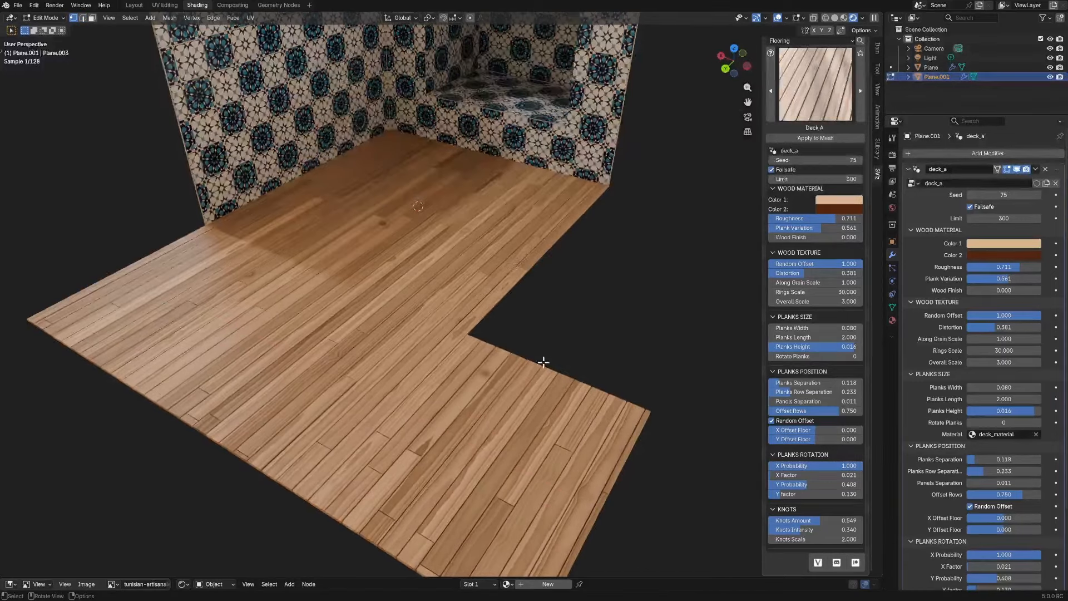
{"action": "middle_click_drag", "start_coordinate": [544, 369], "coordinate": [532, 358]}
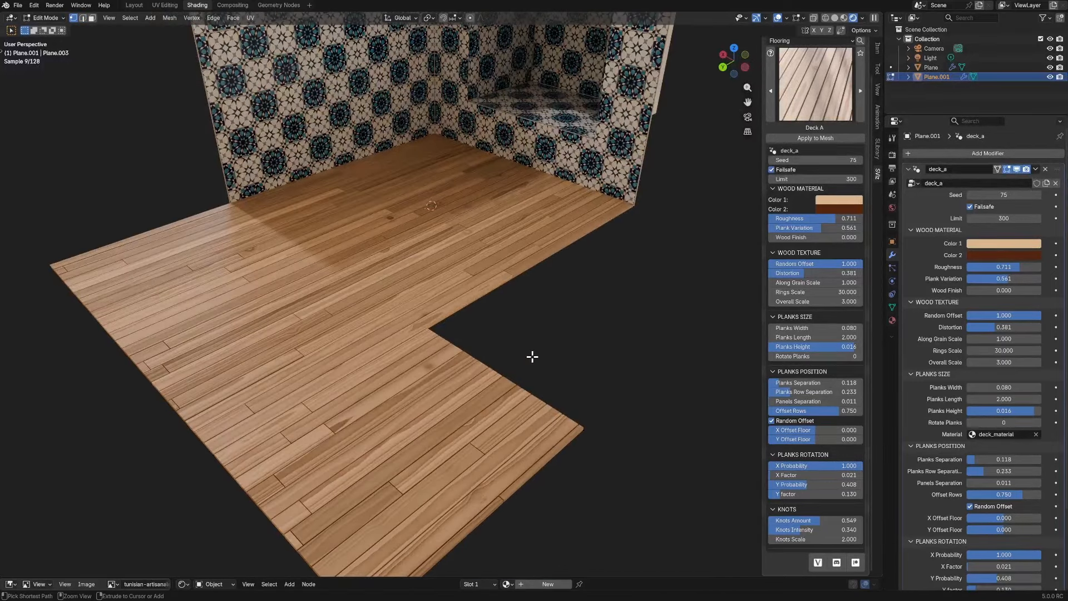
{"action": "key", "text": "ctrl+shift+b"}
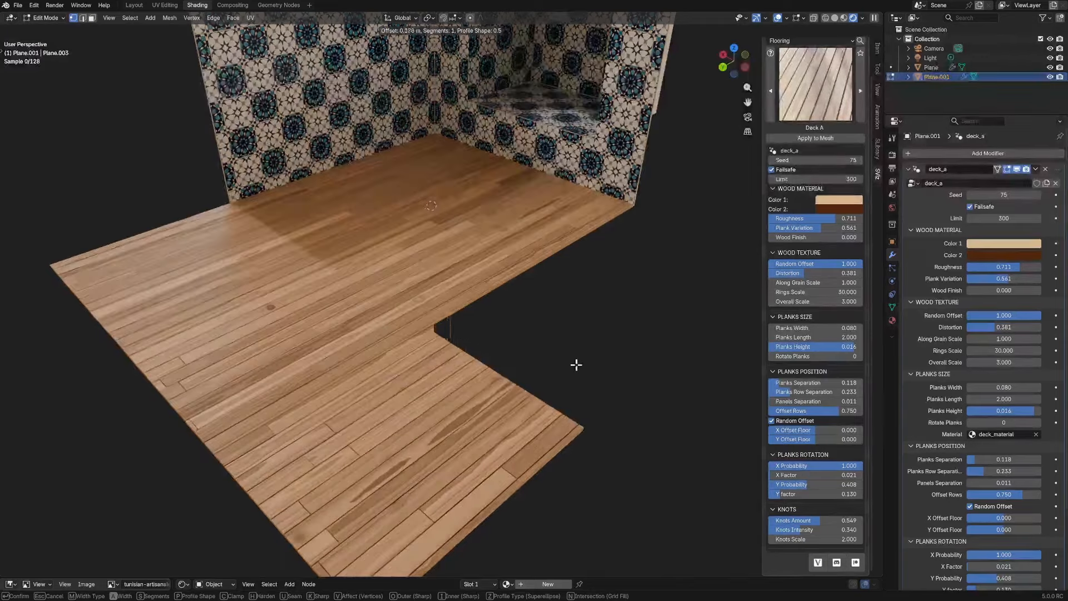
{"action": "left_click", "coordinate": [608, 376]}
{"action": "key", "text": "Tab"}
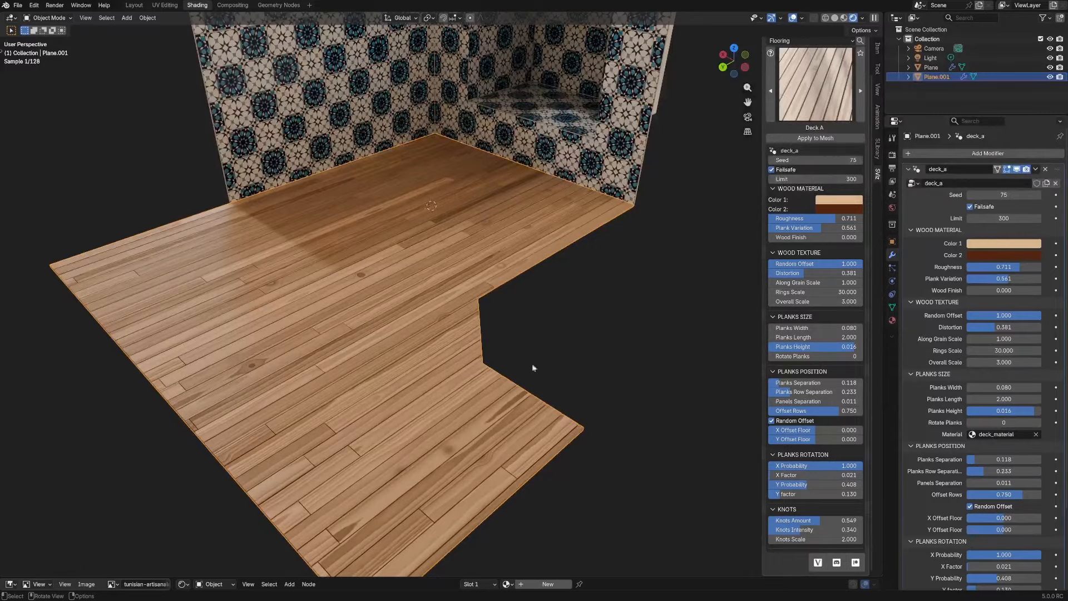
- Set the deck's Rotate Planks value to 2
{"action": "middle_click_drag", "start_coordinate": [532, 362], "coordinate": [551, 352]}
{"action": "left_click", "coordinate": [610, 274]}
{"action": "middle_click_drag", "start_coordinate": [611, 279], "coordinate": [632, 307]}
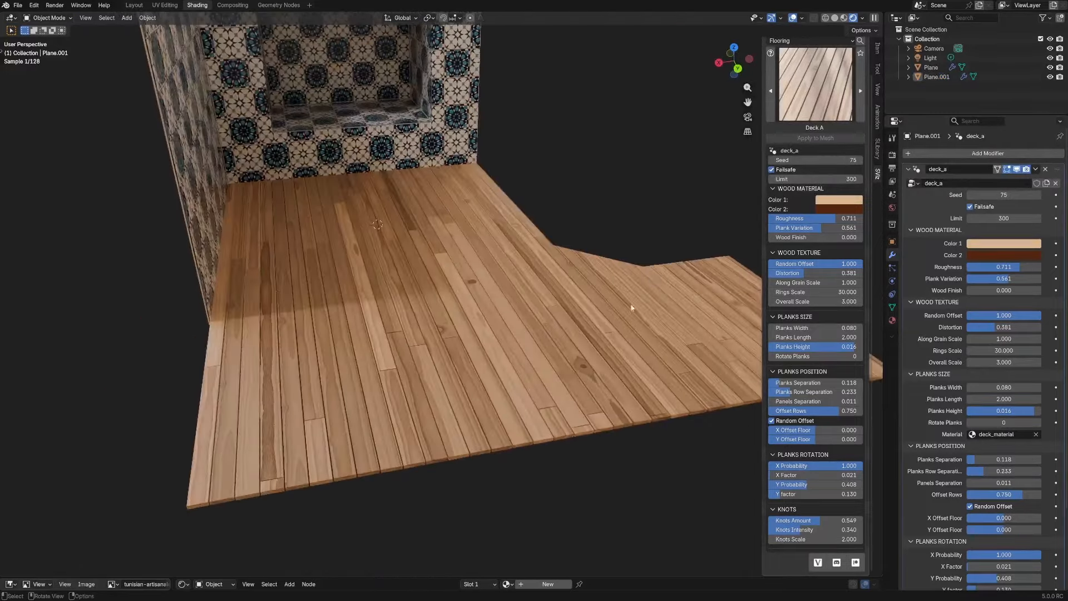
{"action": "middle_click_drag", "start_coordinate": [434, 308], "coordinate": [460, 332]}
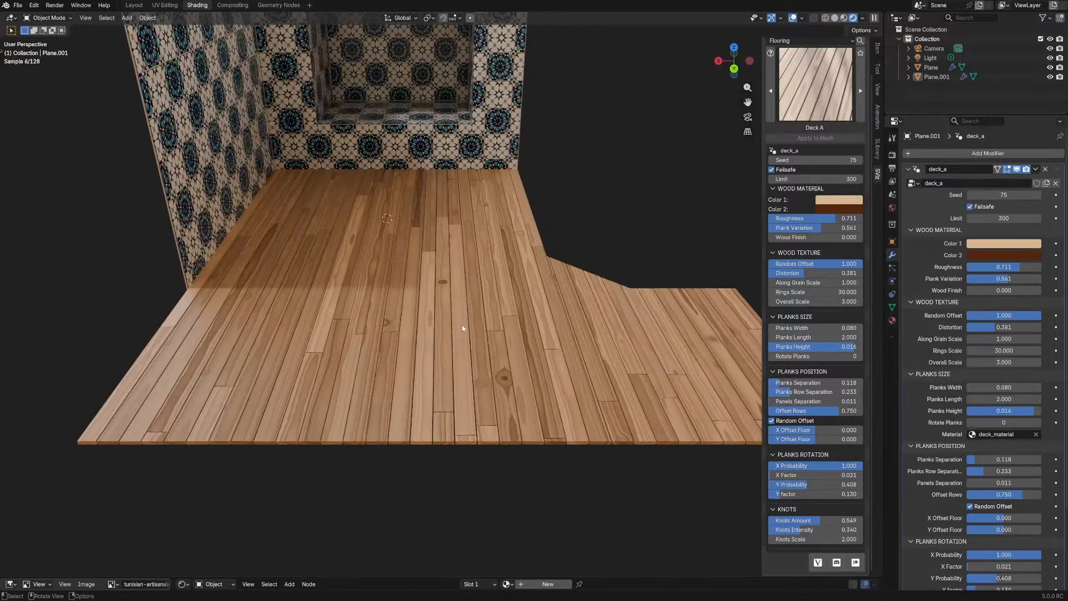
{"action": "middle_click_drag", "start_coordinate": [412, 348], "coordinate": [439, 318]}
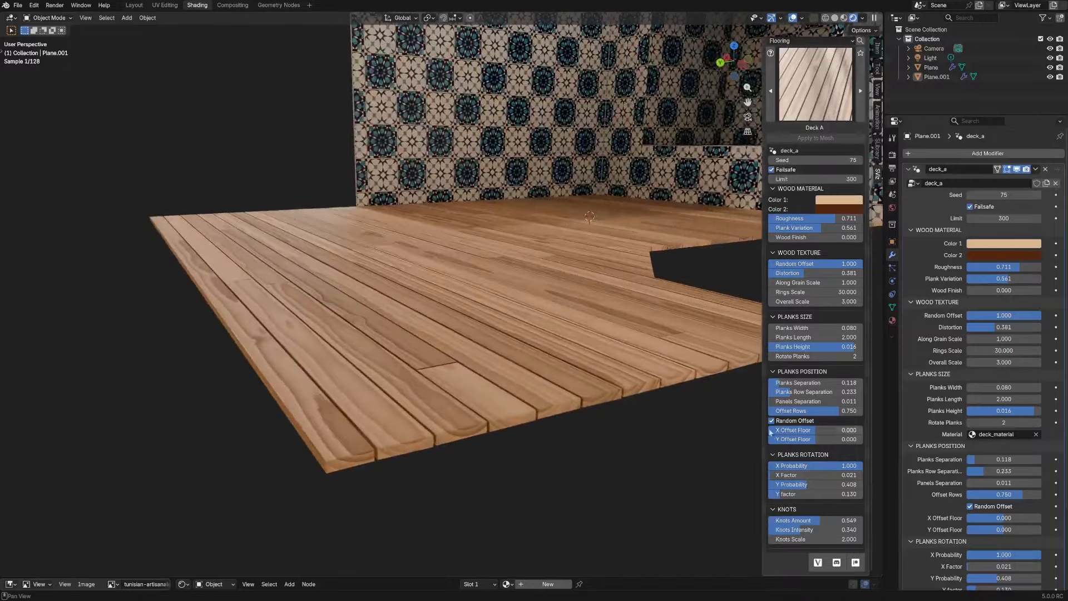
- Set the planks rotation X Factor to 0.045 and Y Factor to 0.095 on the deck
{"action": "mouse_move", "coordinate": [791, 477]}
{"action": "left_mouse_down"}
{"action": "mouse_move", "coordinate": [820, 478]}
{"action": "mouse_move", "coordinate": [773, 478]}
{"action": "mouse_move", "coordinate": [782, 482]}
{"action": "left_mouse_up"}
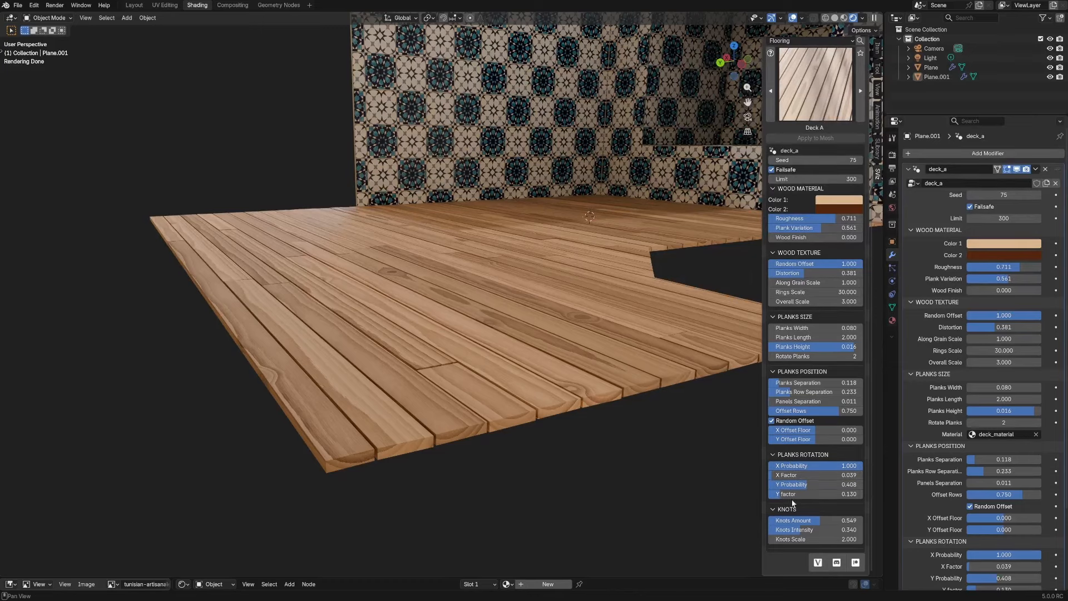
{"action": "left_click_drag", "start_coordinate": [775, 476], "coordinate": [793, 494]}
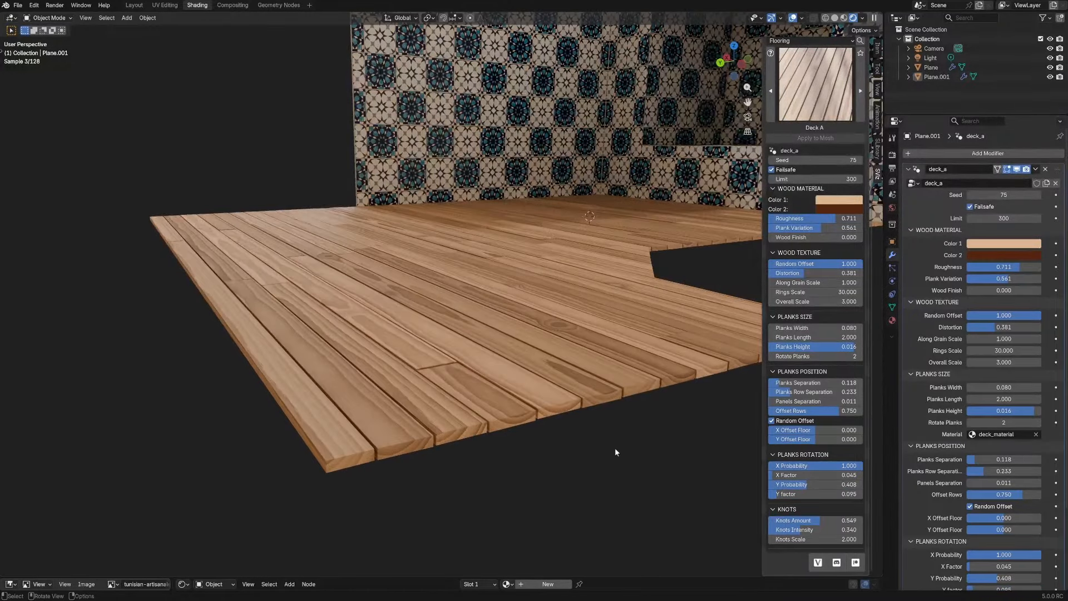
{"action": "middle_click_drag", "start_coordinate": [615, 449], "coordinate": [549, 447]}
- Replace the floor's Deck A asset with Deck B, and swap that for Herringbone Flooring D
{"action": "left_click", "coordinate": [528, 328]}
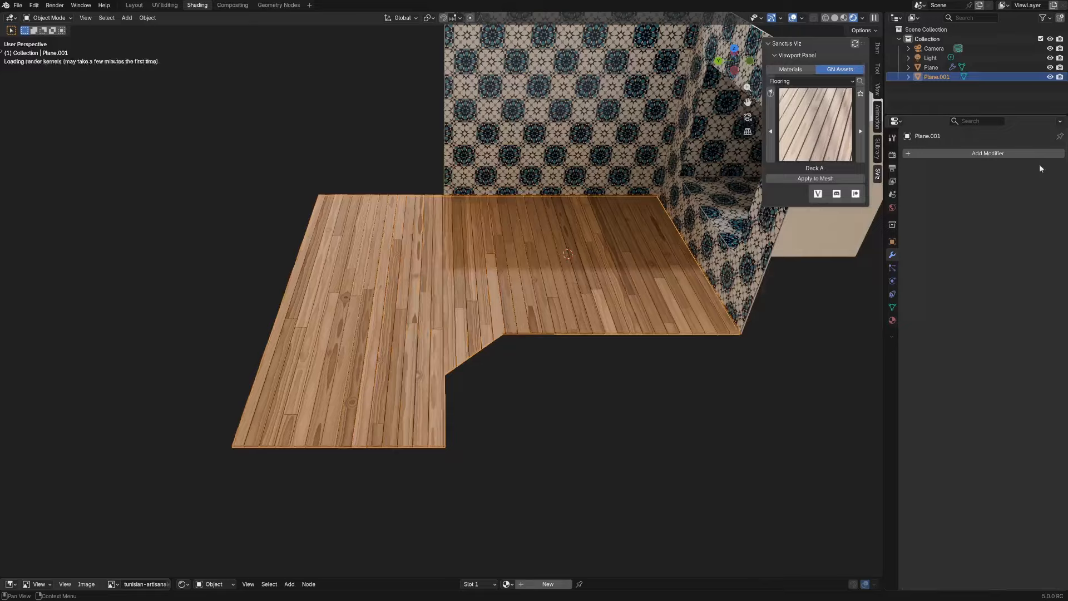
{"action": "left_click", "coordinate": [815, 83]}
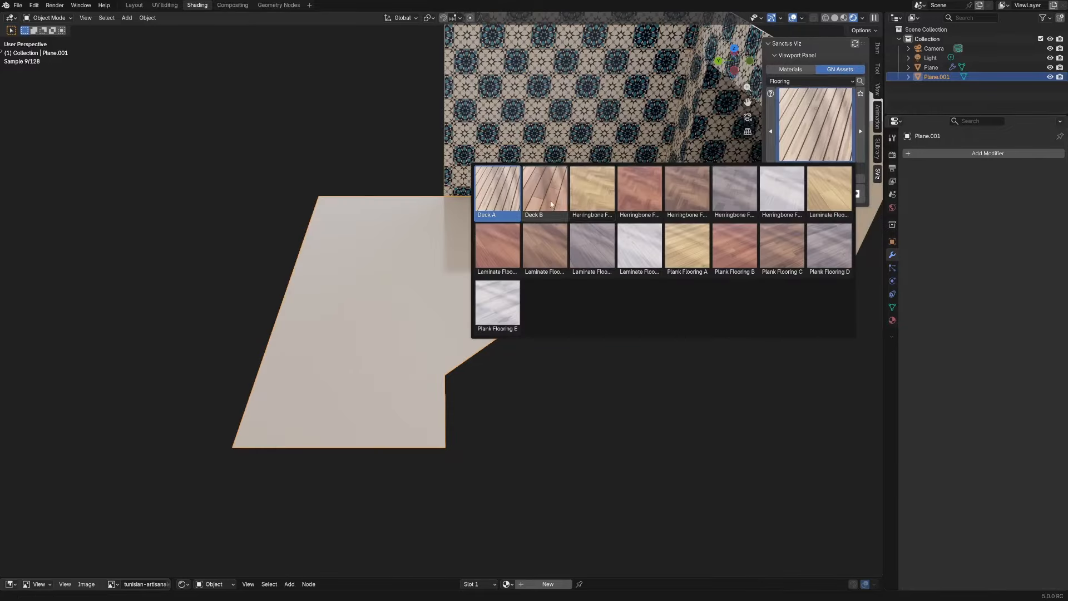
{"action": "left_click", "coordinate": [554, 190]}
{"action": "middle_click_drag", "start_coordinate": [669, 392], "coordinate": [632, 365]}
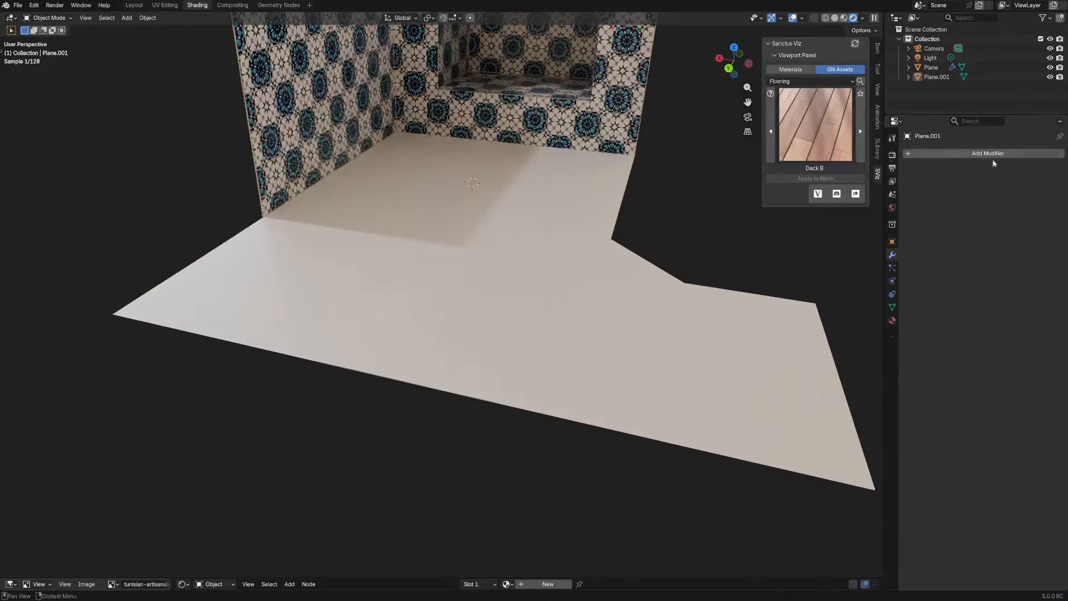
{"action": "left_click", "coordinate": [815, 125]}
{"action": "left_click", "coordinate": [727, 197]}
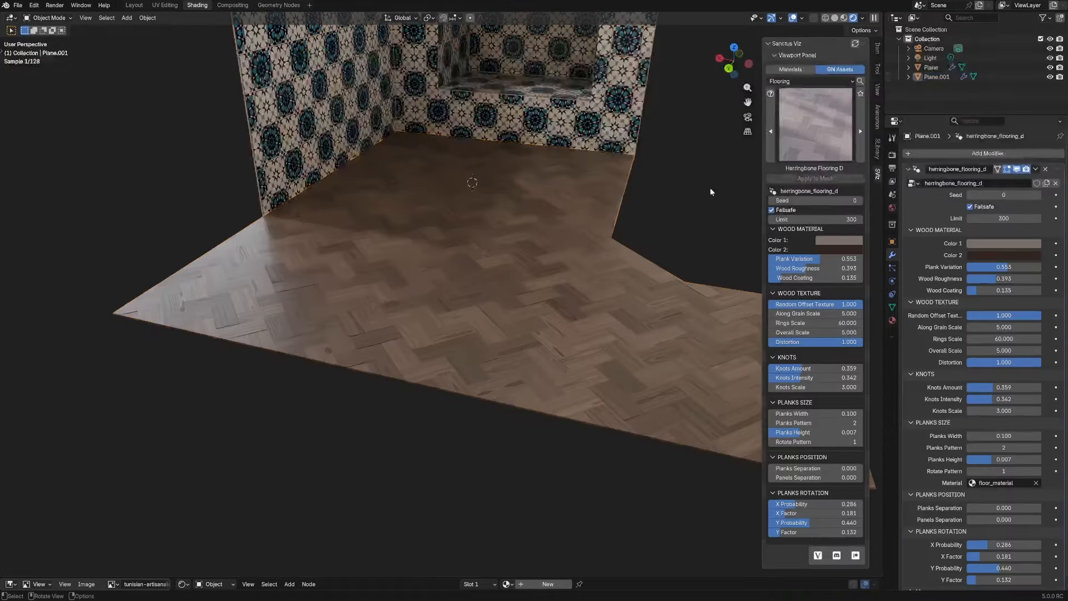
- Remove the herringbone flooring modifier from the floor and choose the light yellow laminate flooring asset
{"action": "middle_click_drag", "start_coordinate": [710, 188], "coordinate": [569, 272]}
{"action": "scroll", "coordinate": [562, 268], "scroll_direction": "down", "scroll_amount": 5}
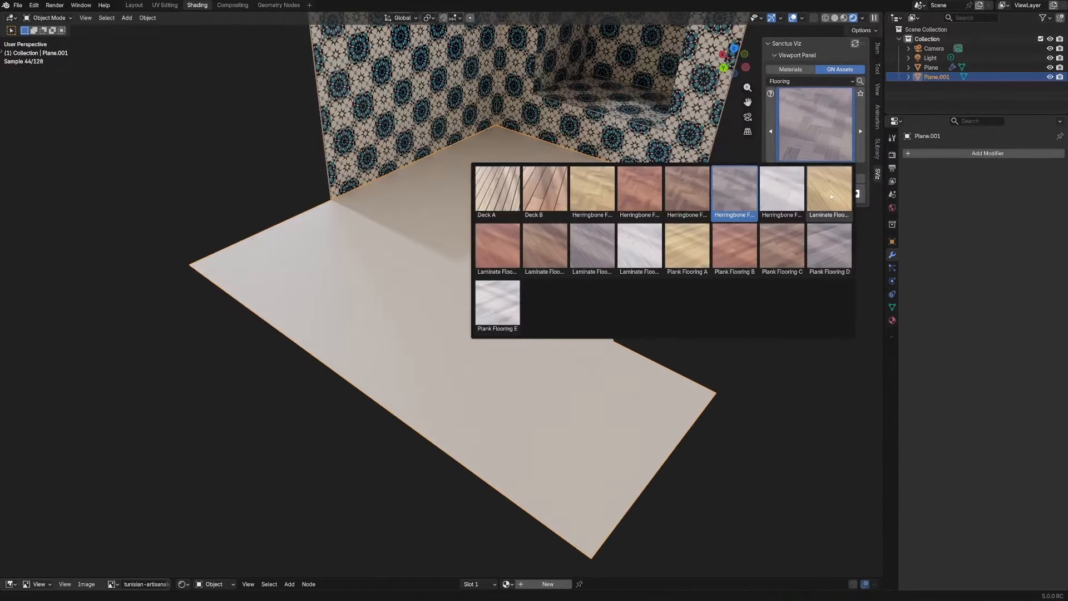
{"action": "left_click", "coordinate": [830, 192]}
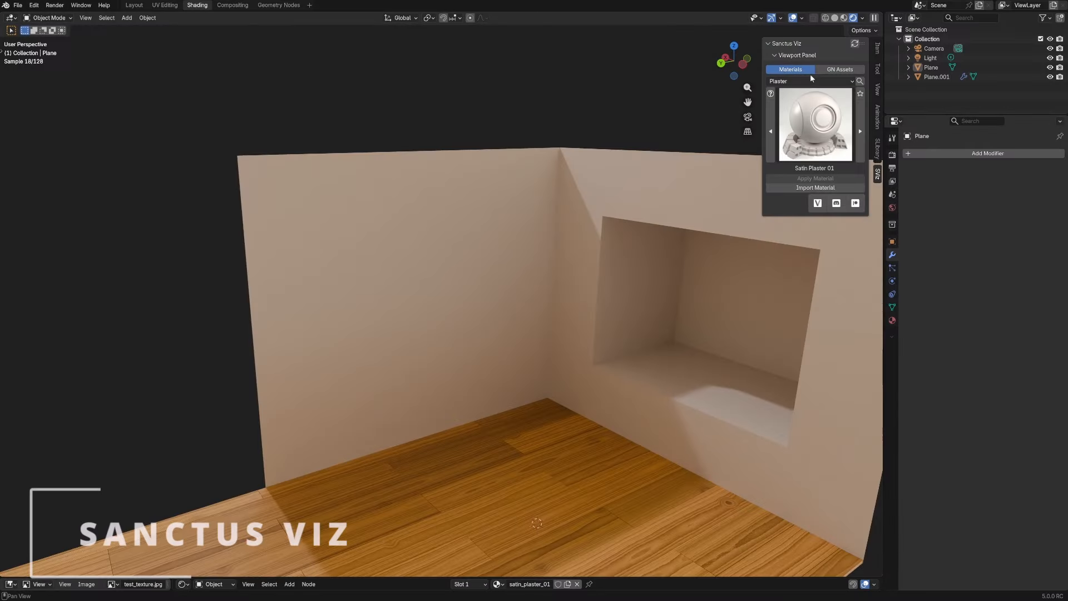
- Switch to the geometry nodes assets and choose Framed Image from the Objects category
{"action": "left_click", "coordinate": [829, 69]}
{"action": "left_click", "coordinate": [795, 81]}
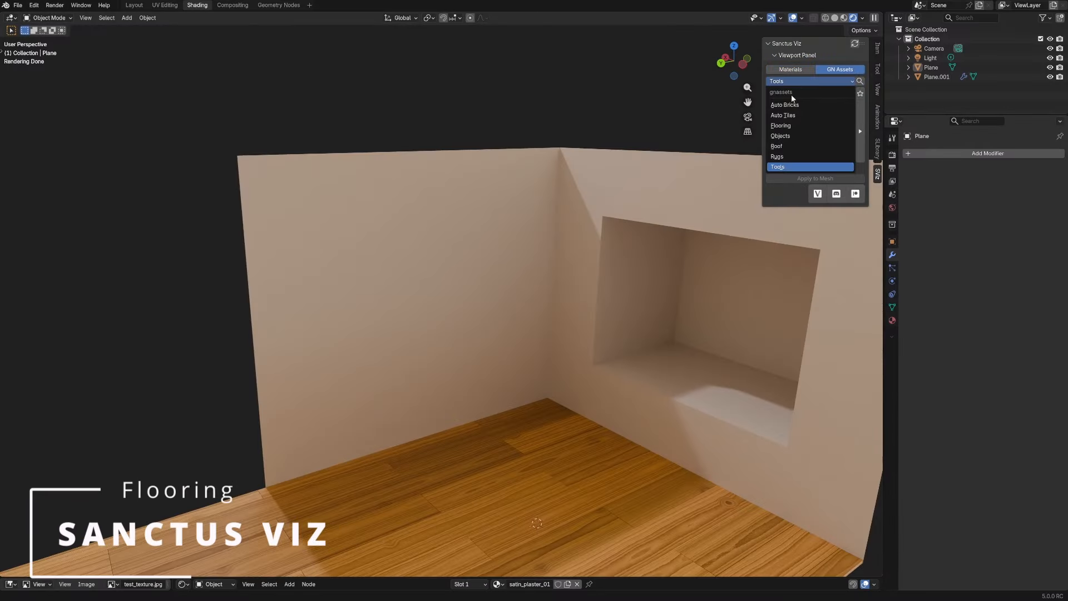
{"action": "left_click", "coordinate": [797, 137]}
{"action": "left_click", "coordinate": [797, 139]}
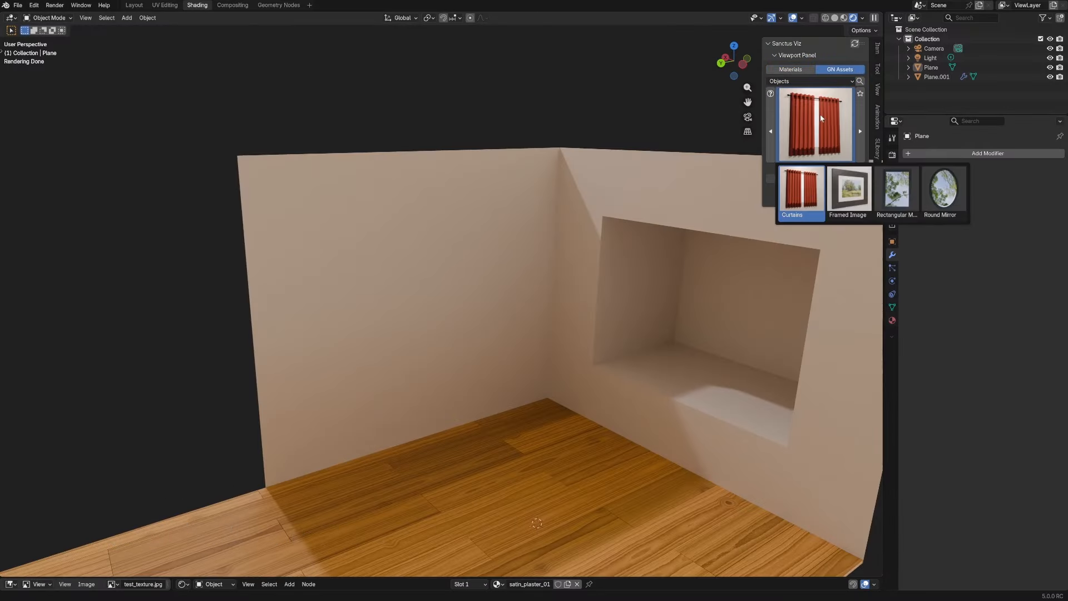
{"action": "left_click", "coordinate": [833, 195]}
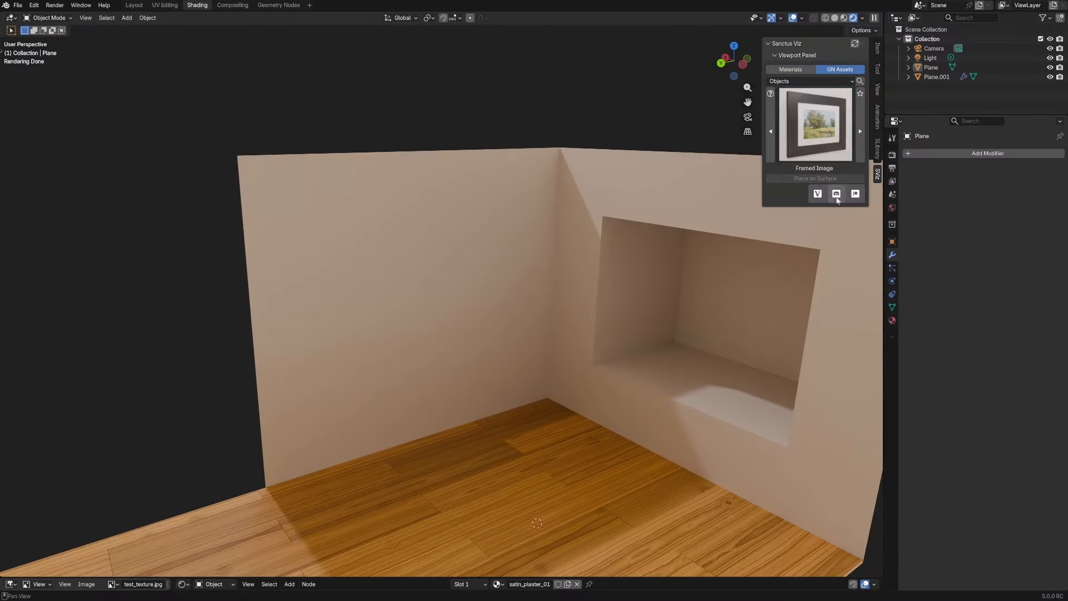
- Select the room's walls and place the framed image on the plain wall without the niche
{"action": "middle_click_drag", "start_coordinate": [498, 236], "coordinate": [483, 239]}
{"action": "left_click", "coordinate": [483, 240]}
{"action": "left_click", "coordinate": [816, 180]}
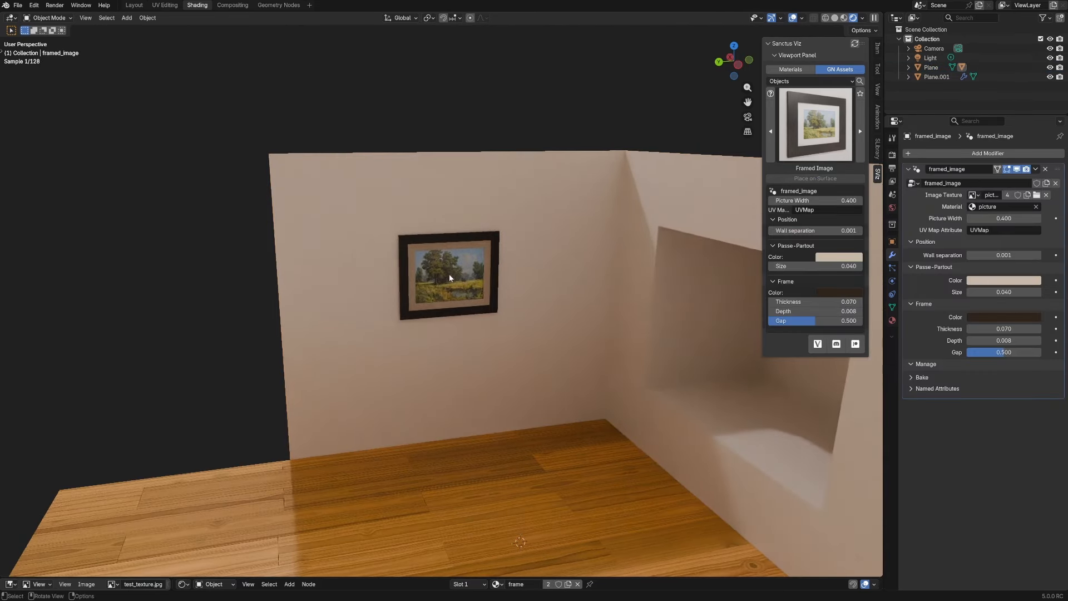
{"action": "left_click", "coordinate": [452, 285]}
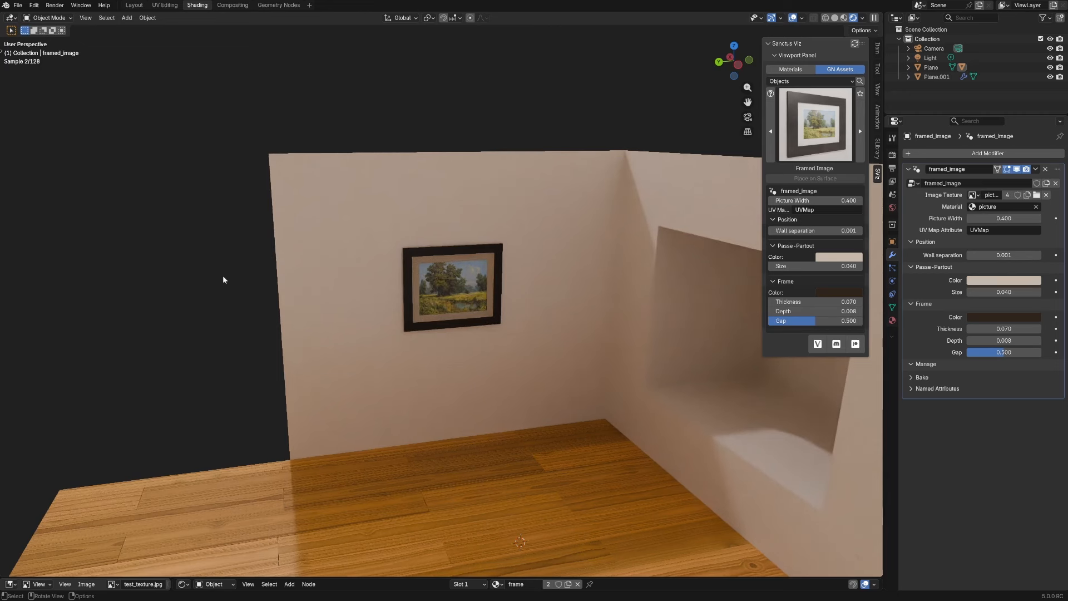
- Select the framed image hanging on the wall
{"action": "middle_click_drag", "start_coordinate": [199, 278], "coordinate": [395, 285]}
{"action": "scroll", "coordinate": [450, 305], "scroll_direction": "up", "scroll_amount": 4}
{"action": "left_click", "coordinate": [444, 307]}
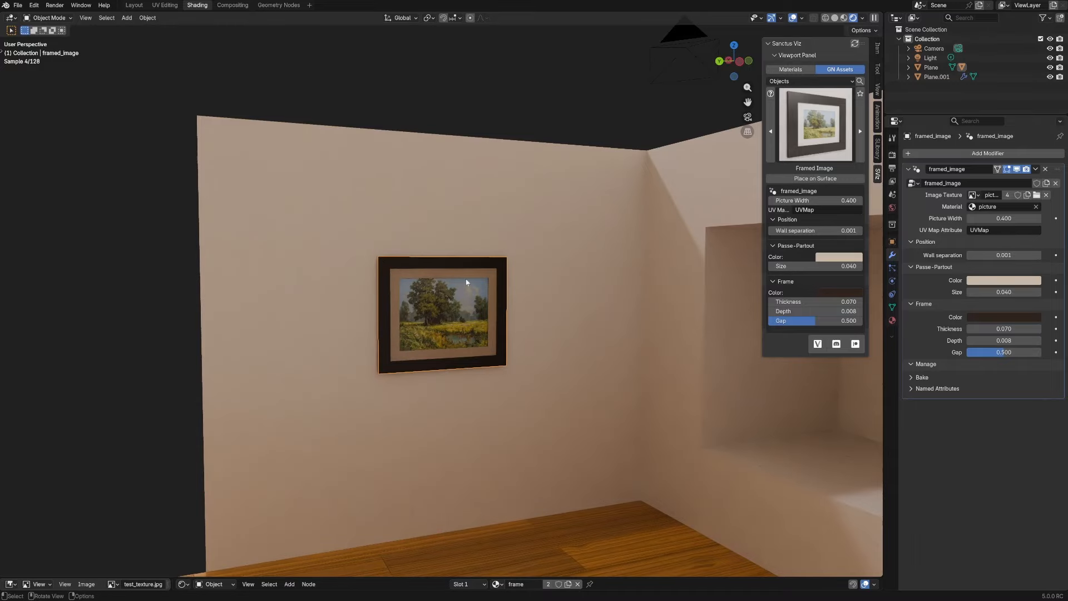
{"action": "scroll", "coordinate": [458, 307], "scroll_direction": "up", "scroll_amount": 3}
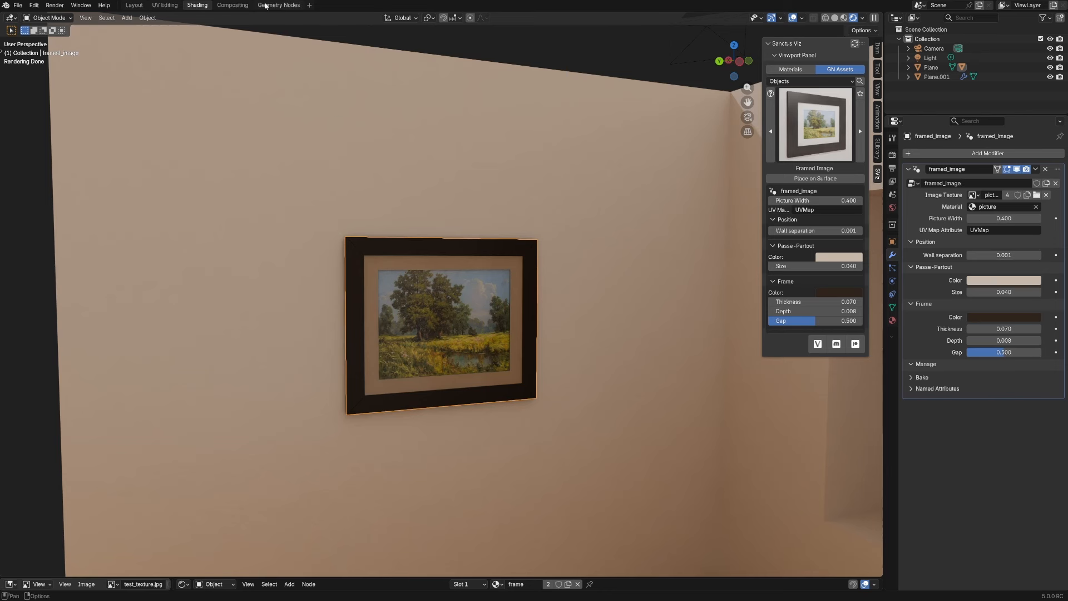
- Enlarge the shader editor area and switch the framed image's material slot to the picture material
{"action": "left_click_drag", "start_coordinate": [499, 577], "coordinate": [500, 446]}
{"action": "left_click", "coordinate": [496, 451]}
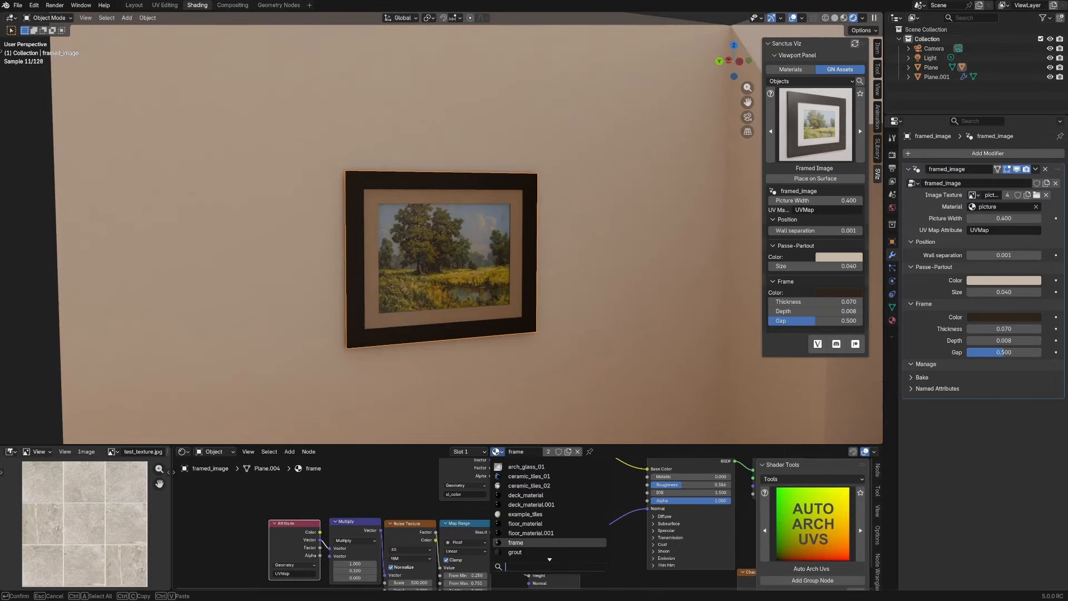
{"action": "type", "text": "pic"}
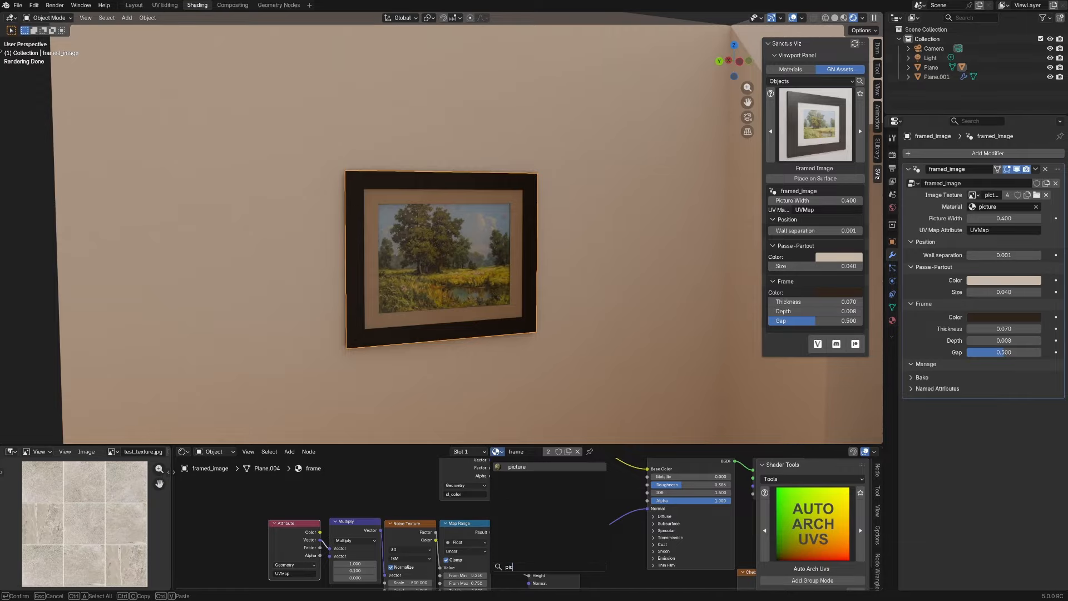
{"action": "type", "text": "t"}
{"action": "key", "text": "Return"}
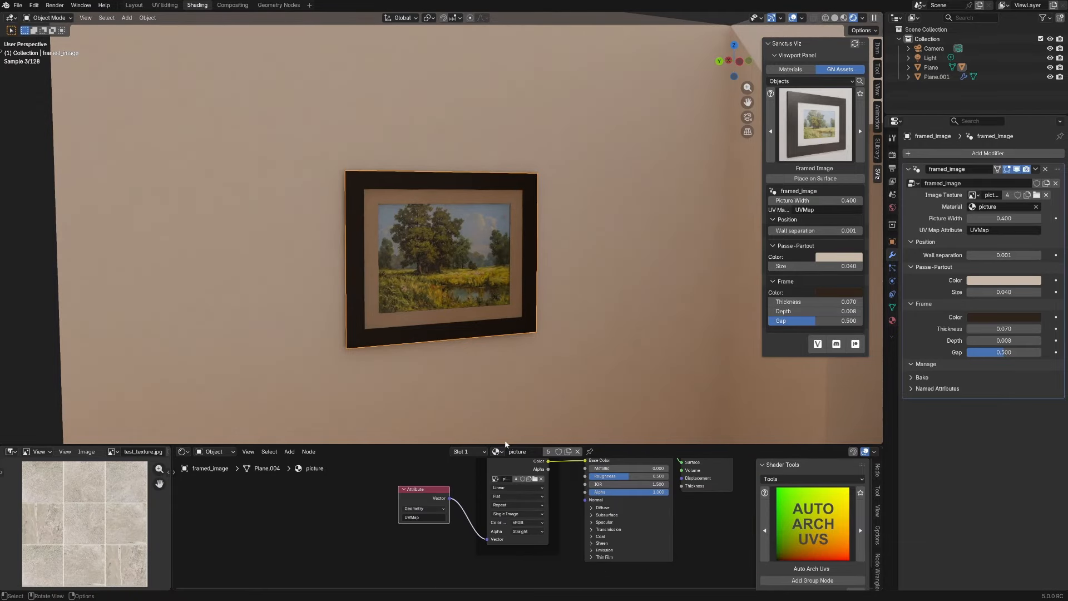
- Replace the image in the picture material's image texture node with fyOg0MS.jpeg
{"action": "left_click_drag", "start_coordinate": [505, 445], "coordinate": [503, 408]}
{"action": "scroll", "coordinate": [434, 462], "scroll_direction": "down", "scroll_amount": 3}
{"action": "middle_click_drag", "start_coordinate": [421, 465], "coordinate": [330, 469]}
{"action": "scroll", "coordinate": [330, 469], "scroll_direction": "up", "scroll_amount": 5}
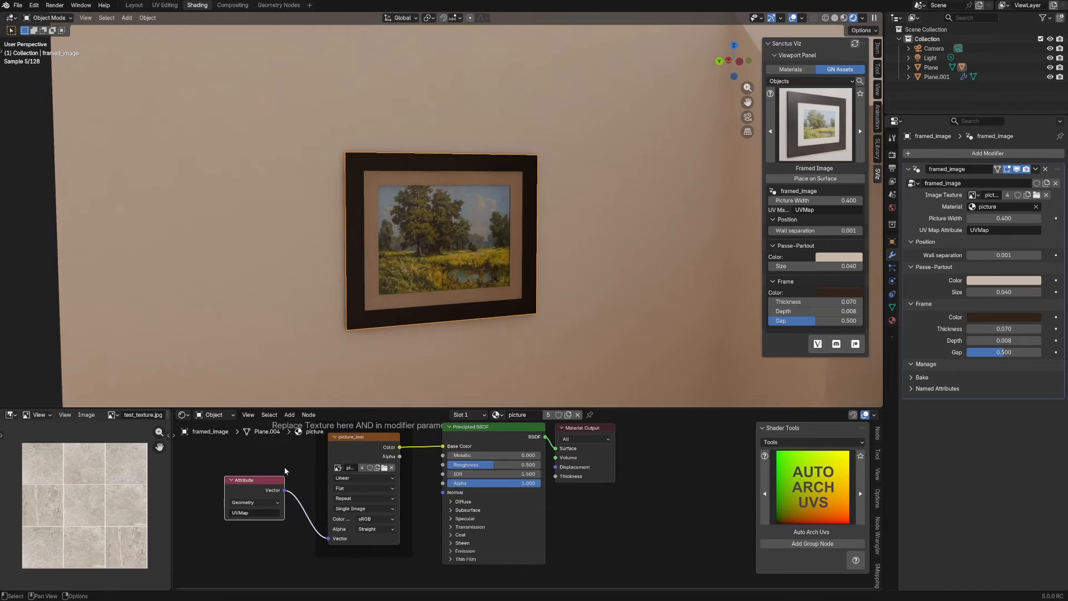
{"action": "scroll", "coordinate": [284, 470], "scroll_direction": "up", "scroll_amount": 2}
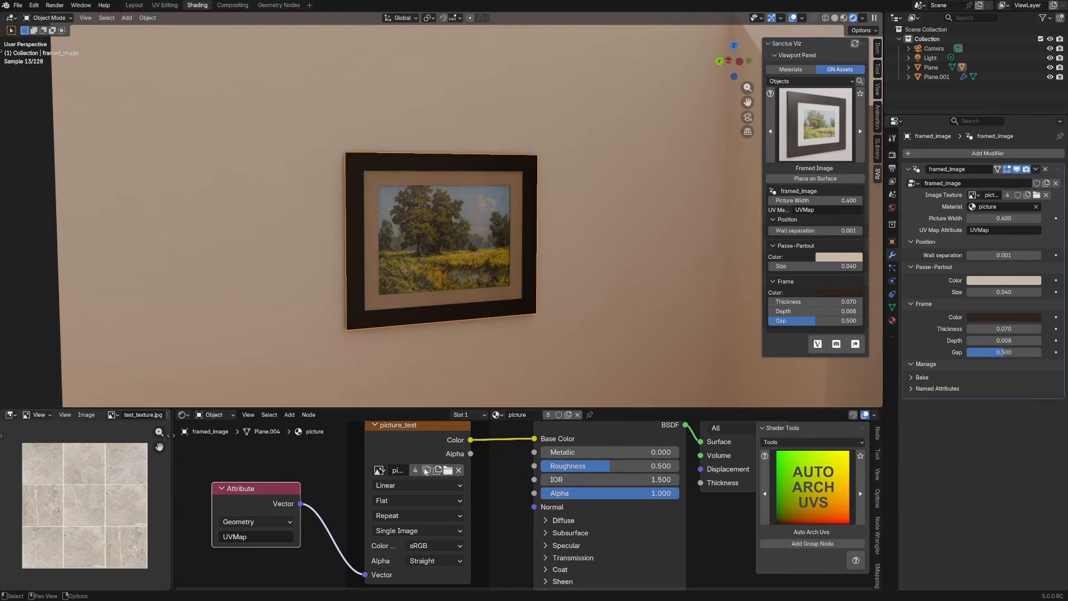
{"action": "left_click", "coordinate": [447, 472]}
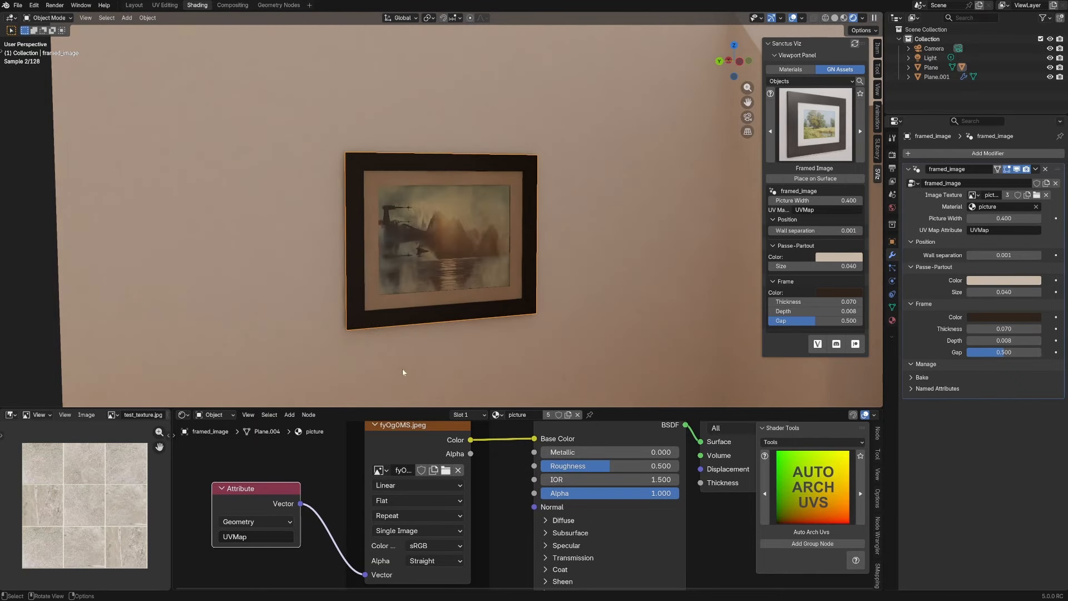
- Set the framed image modifier's image texture to fyOg0MS.jpeg, matching the picture material
{"action": "scroll", "coordinate": [525, 344], "scroll_direction": "down", "scroll_amount": 2}
{"action": "middle_click_drag", "start_coordinate": [525, 343], "coordinate": [497, 337]}
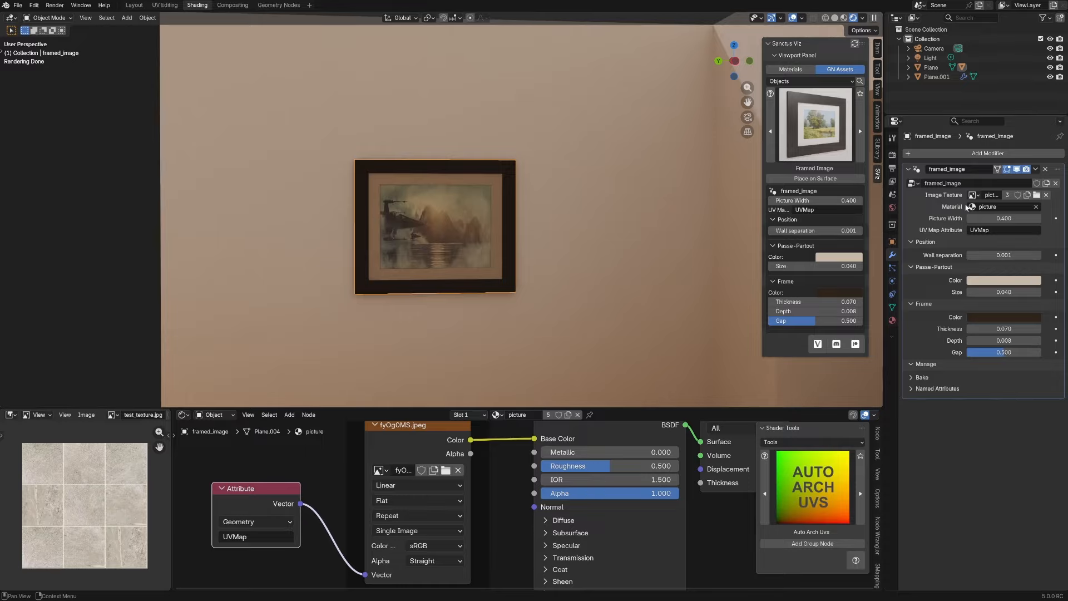
{"action": "left_click", "coordinate": [975, 195]}
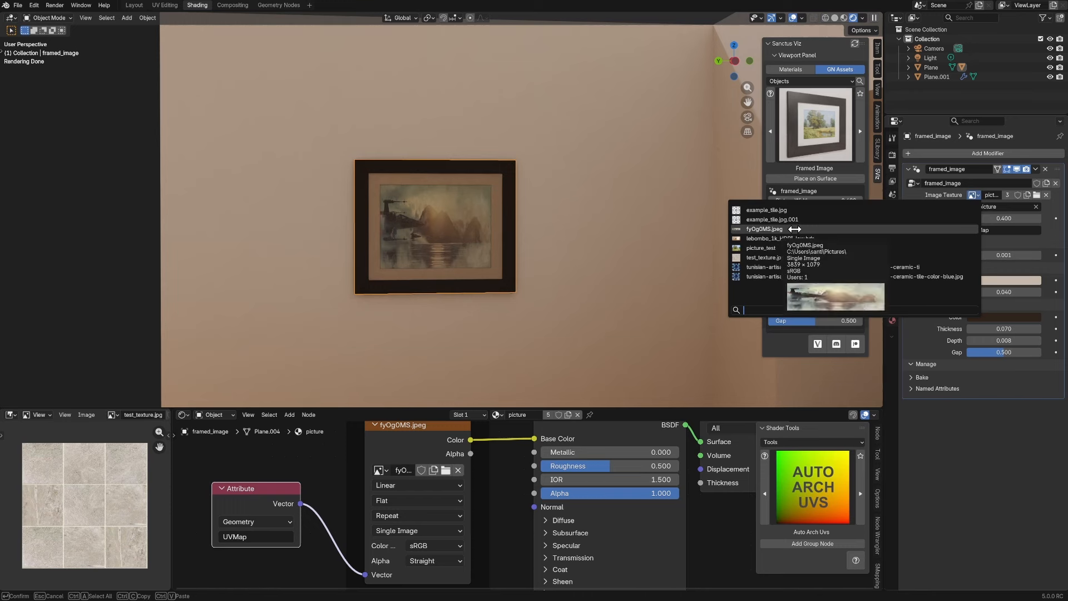
{"action": "left_click", "coordinate": [765, 229]}
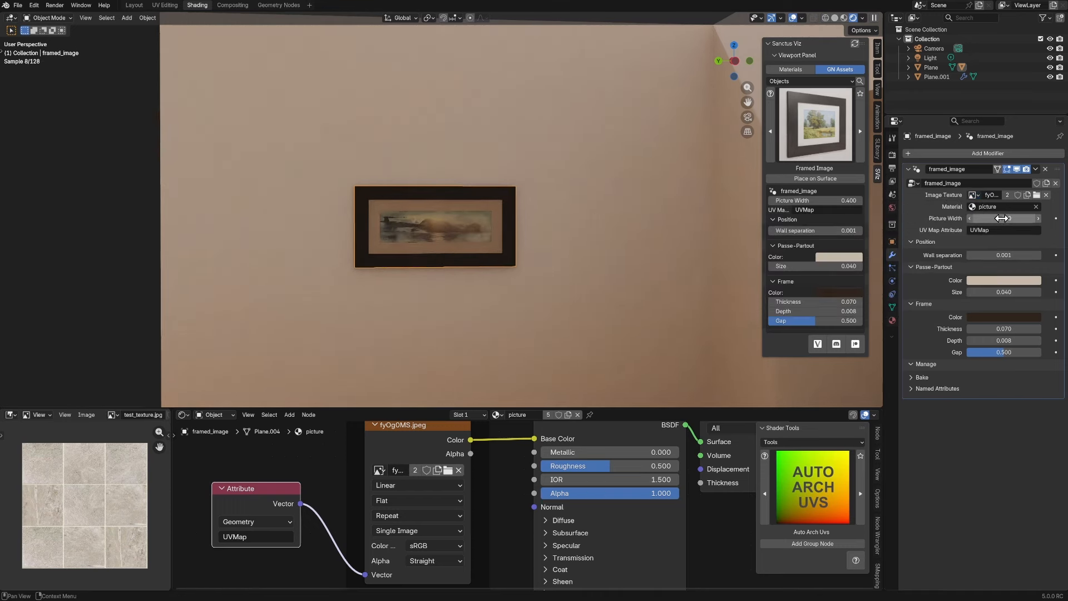
- Set the framed image's picture width to 1
{"action": "left_click_drag", "start_coordinate": [996, 218], "coordinate": [1057, 218]}
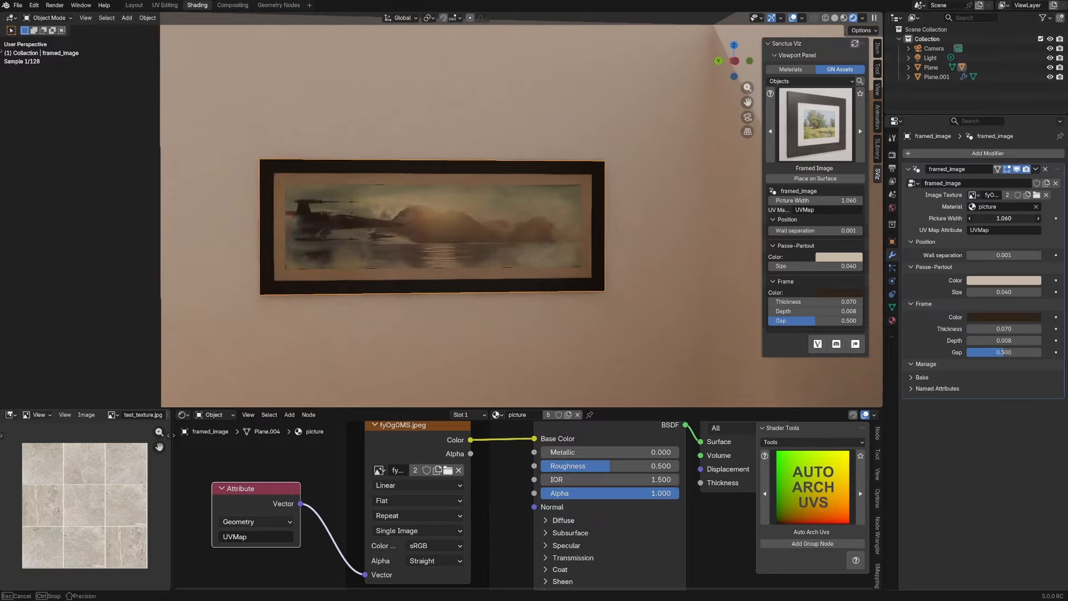
{"action": "left_click", "coordinate": [1003, 218]}
{"action": "type", "text": "1"}
{"action": "key", "text": "Return"}
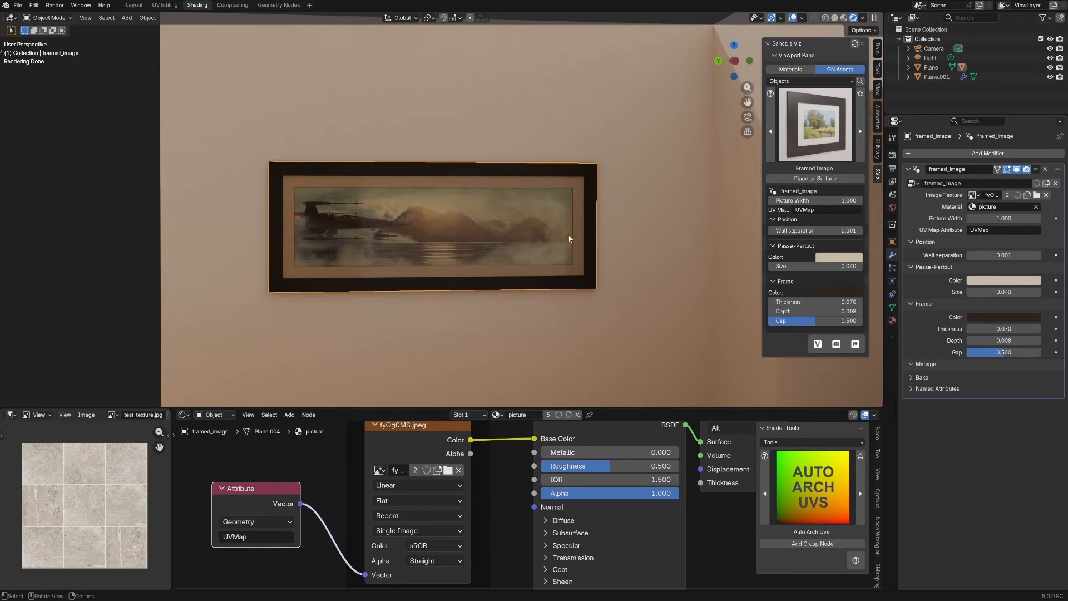
- Lighten the framed image's passe-partout color, set its size to 0.057 and the frame thickness to 0.032
{"action": "middle_click_drag", "start_coordinate": [531, 257], "coordinate": [565, 256]}
{"action": "left_click", "coordinate": [1003, 280]}
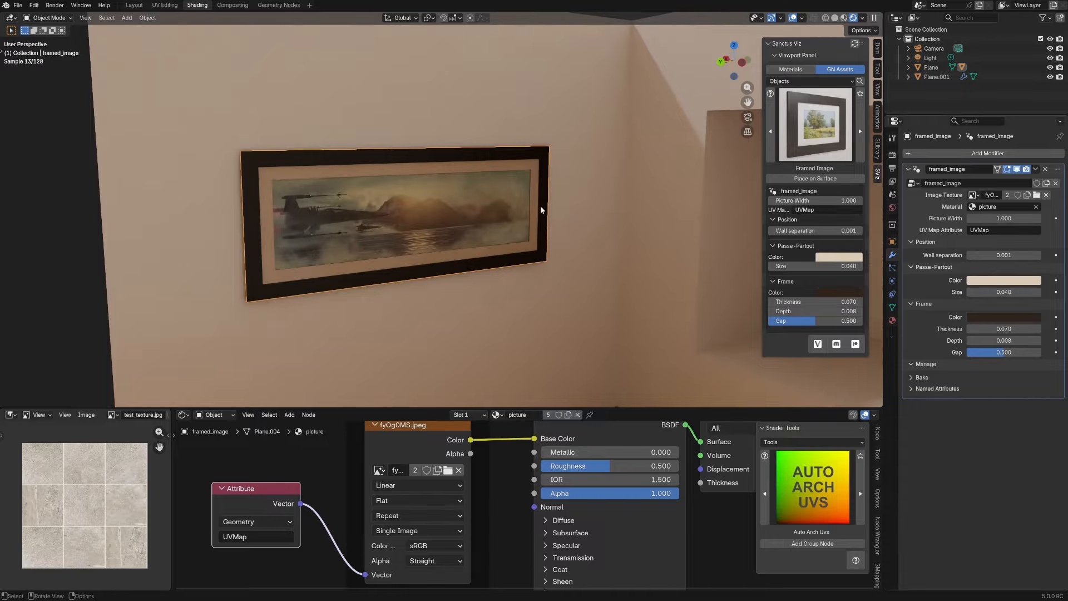
{"action": "left_click_drag", "start_coordinate": [1001, 292], "coordinate": [1019, 292]}
{"action": "left_click_drag", "start_coordinate": [1004, 328], "coordinate": [960, 329]}
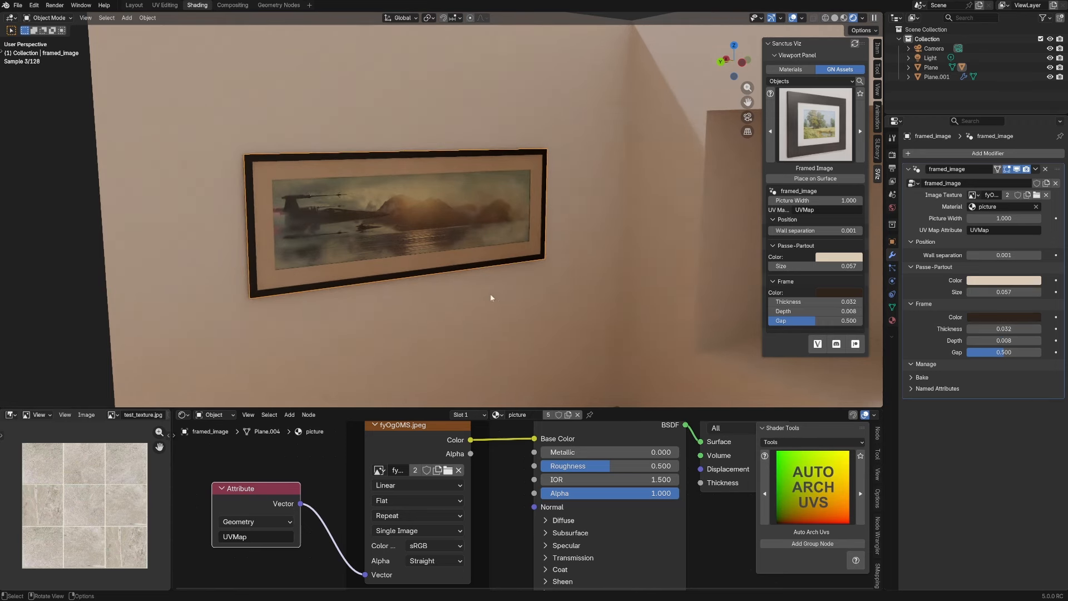
- Choose the Round Mirror asset, select the room's walls and place the mirror on the wall below the framed image
{"action": "middle_click_drag", "start_coordinate": [489, 298], "coordinate": [510, 212]}
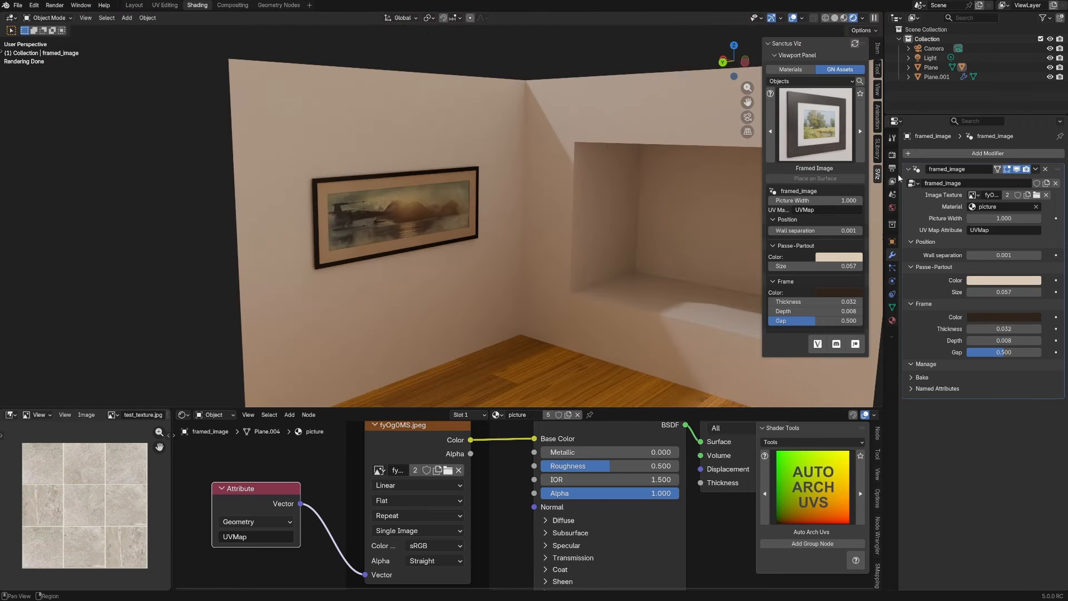
{"action": "left_click", "coordinate": [833, 132]}
{"action": "left_click", "coordinate": [944, 189]}
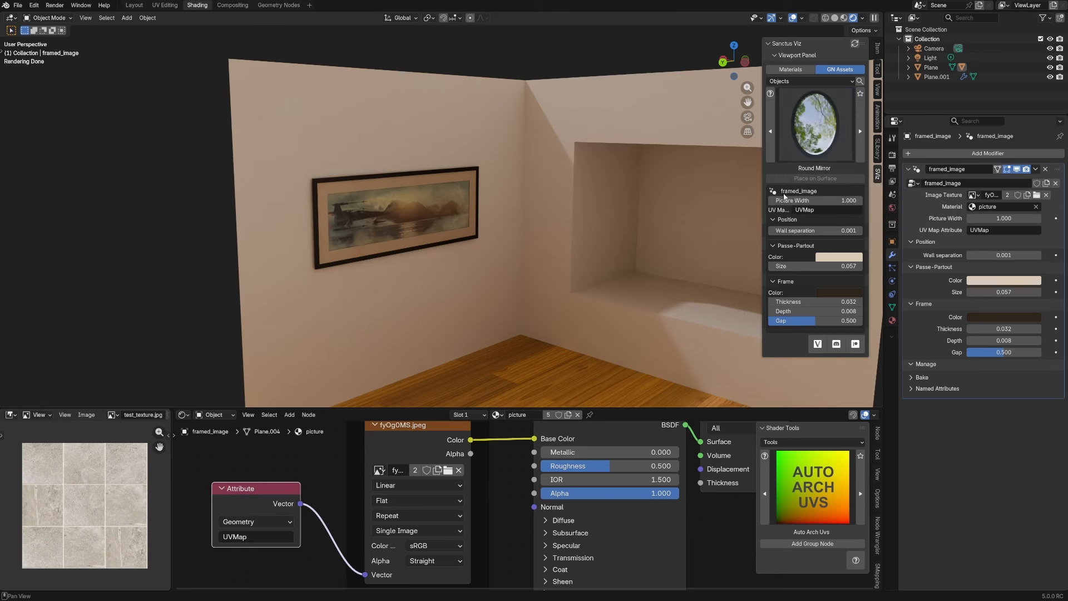
{"action": "middle_click_drag", "start_coordinate": [611, 178], "coordinate": [573, 160], "text": "shift"}
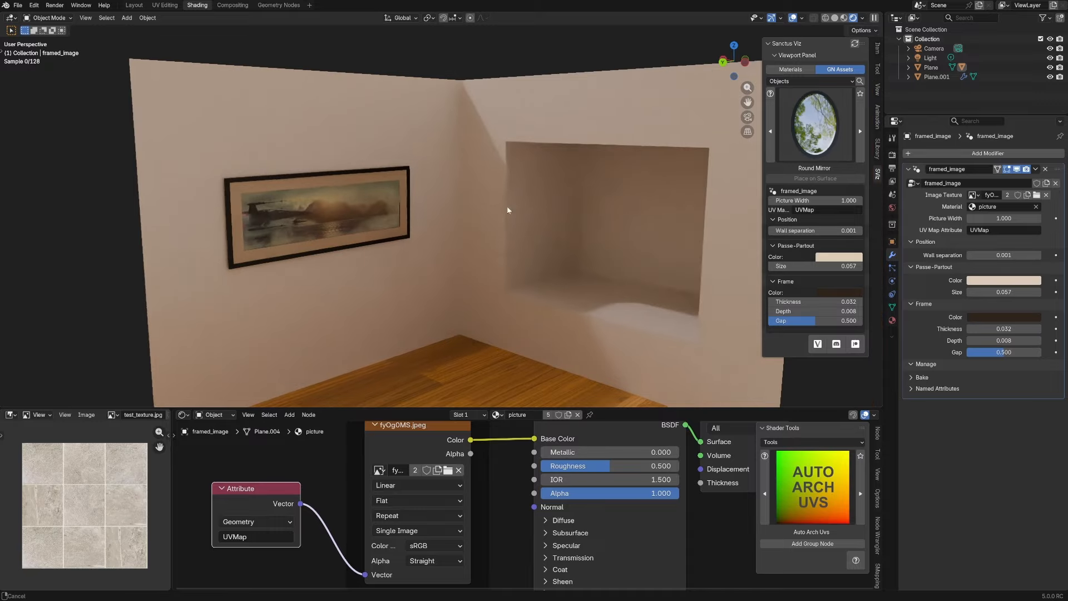
{"action": "left_click", "coordinate": [406, 254]}
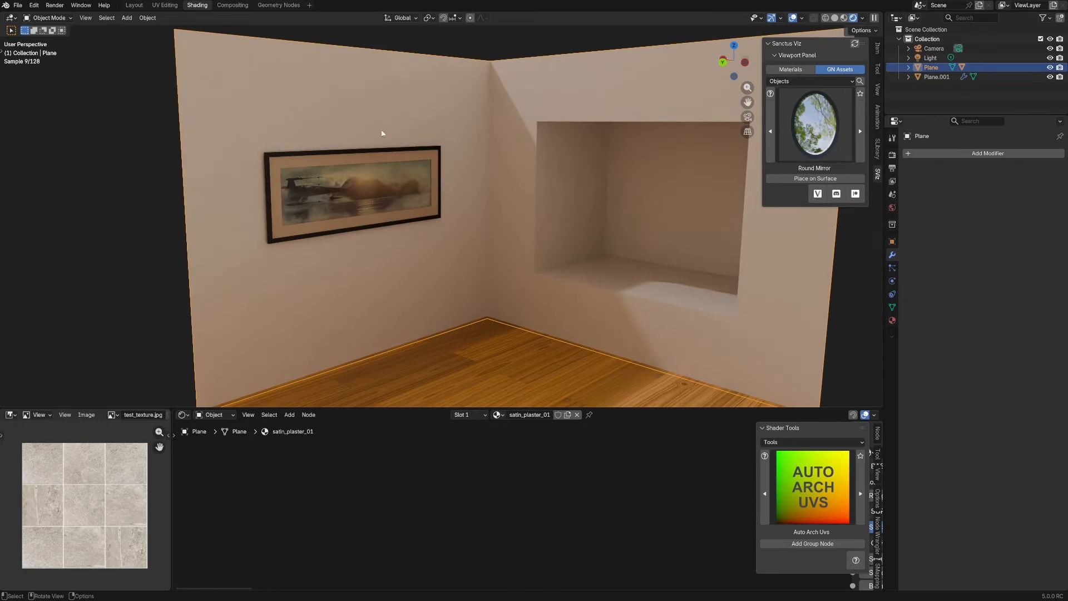
{"action": "left_click", "coordinate": [808, 179]}
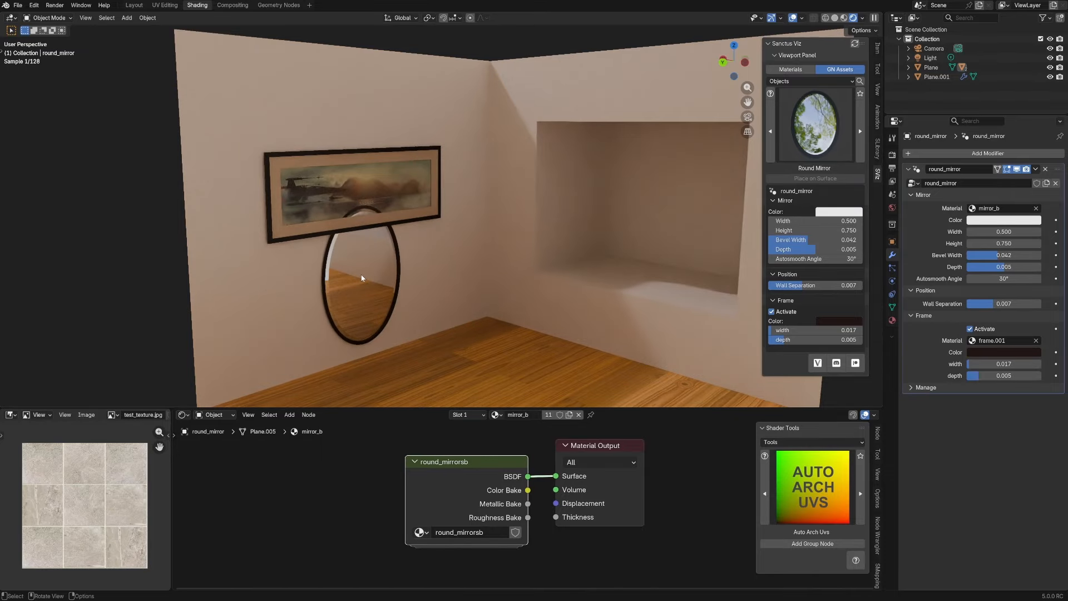
{"action": "left_click", "coordinate": [363, 278]}
- Set the round mirror's width to 0.373 and its height to 0.401
{"action": "left_click_drag", "start_coordinate": [1005, 232], "coordinate": [982, 231]}
{"action": "mouse_move", "coordinate": [1004, 243]}
{"action": "left_mouse_down"}
{"action": "mouse_move", "coordinate": [953, 243]}
{"action": "mouse_move", "coordinate": [1001, 232]}
{"action": "mouse_move", "coordinate": [982, 231]}
{"action": "mouse_move", "coordinate": [1020, 243]}
{"action": "mouse_move", "coordinate": [1010, 243]}
{"action": "left_mouse_up"}
{"action": "middle_click_drag", "start_coordinate": [484, 289], "coordinate": [440, 278]}
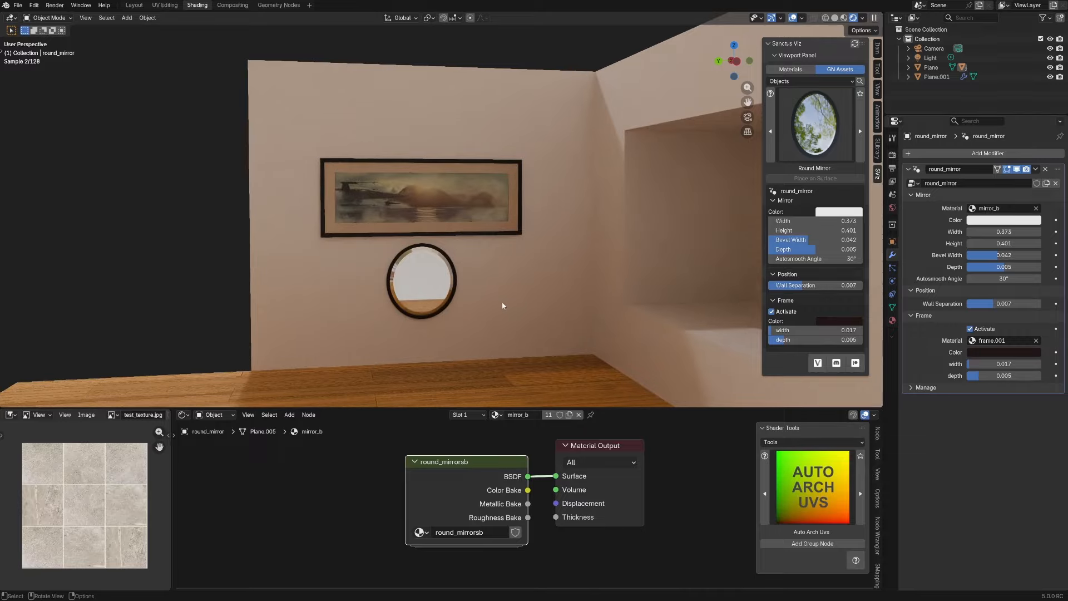
- Deactivate the round mirror's frame and set its bevel width to 0.017 and depth to 0.003
{"action": "middle_click_drag", "start_coordinate": [504, 304], "coordinate": [535, 220]}
{"action": "left_click", "coordinate": [971, 329]}
{"action": "scroll", "coordinate": [485, 274], "scroll_direction": "up", "scroll_amount": 3}
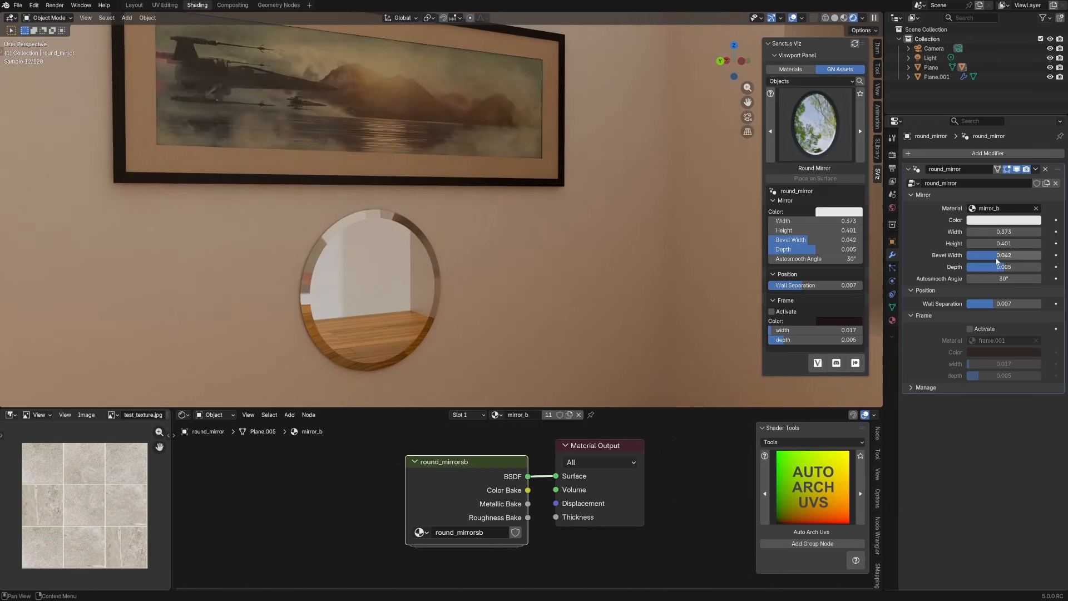
{"action": "mouse_move", "coordinate": [997, 259]}
{"action": "left_mouse_down"}
{"action": "mouse_move", "coordinate": [944, 265]}
{"action": "mouse_move", "coordinate": [992, 255]}
{"action": "mouse_move", "coordinate": [981, 257]}
{"action": "left_mouse_up"}
{"action": "left_click_drag", "start_coordinate": [1004, 267], "coordinate": [996, 266]}
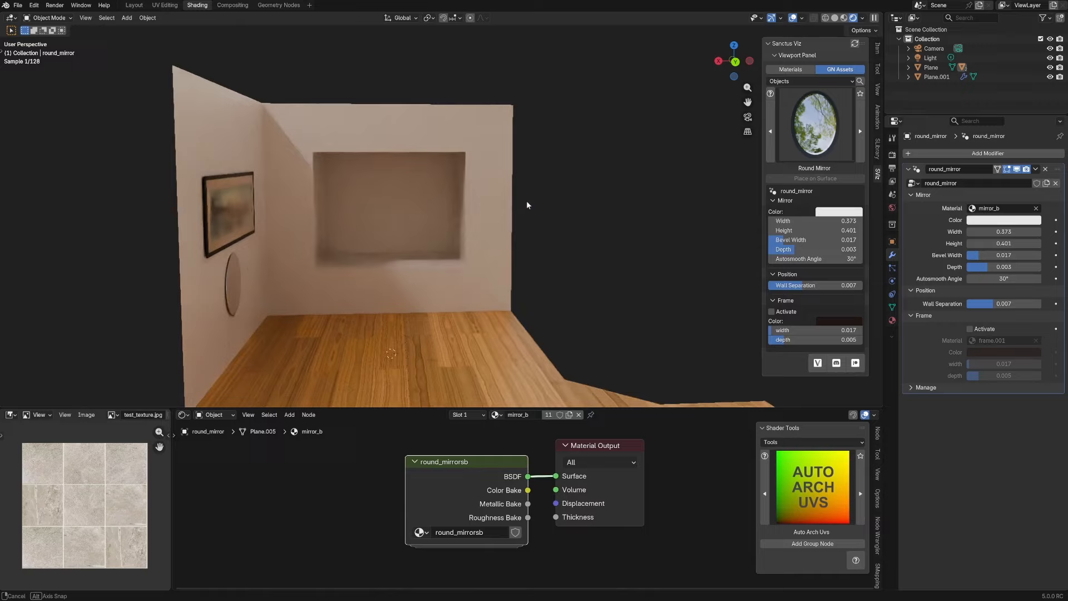
- Choose the Curtains asset, select the room's walls and place the curtains on the wall above the niche
{"action": "left_click", "coordinate": [811, 141]}
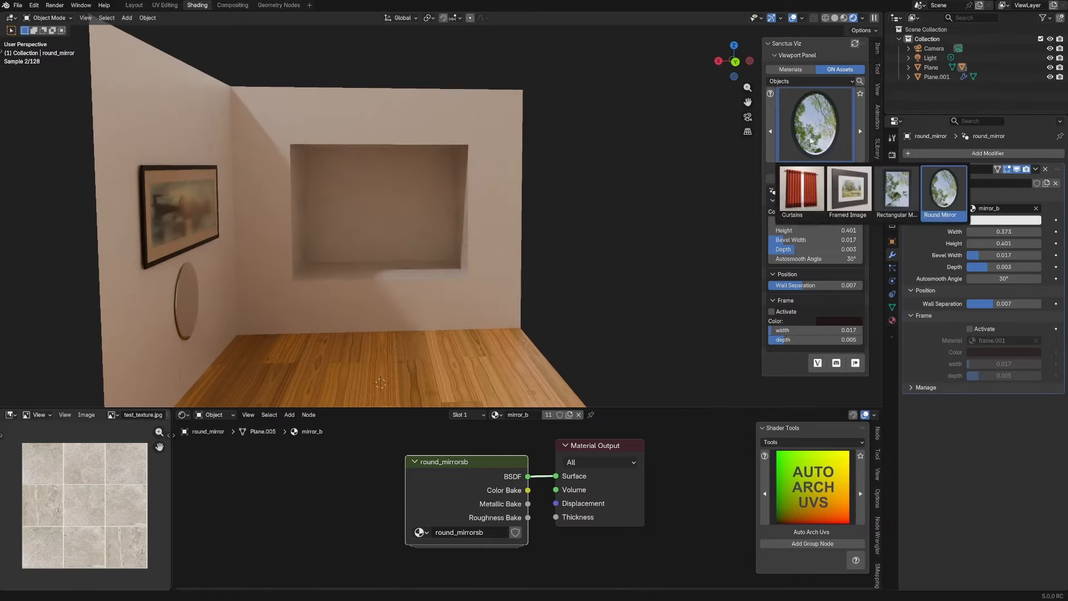
{"action": "left_click", "coordinate": [802, 191]}
{"action": "middle_click_drag", "start_coordinate": [524, 186], "coordinate": [625, 223], "text": "shift"}
{"action": "scroll", "coordinate": [604, 225], "scroll_direction": "up", "scroll_amount": 2}
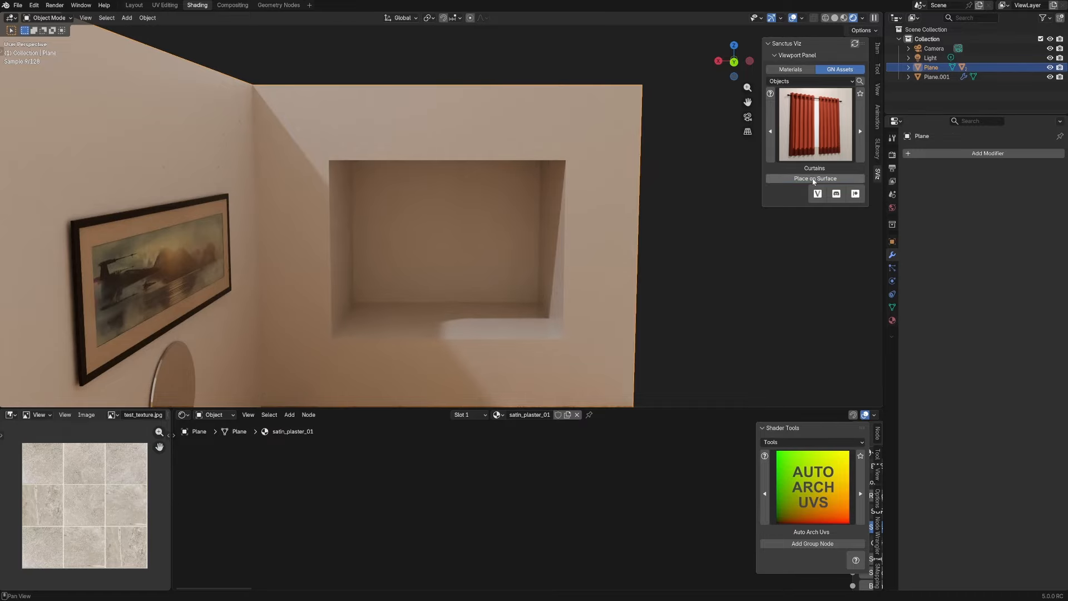
{"action": "left_click", "coordinate": [815, 178]}
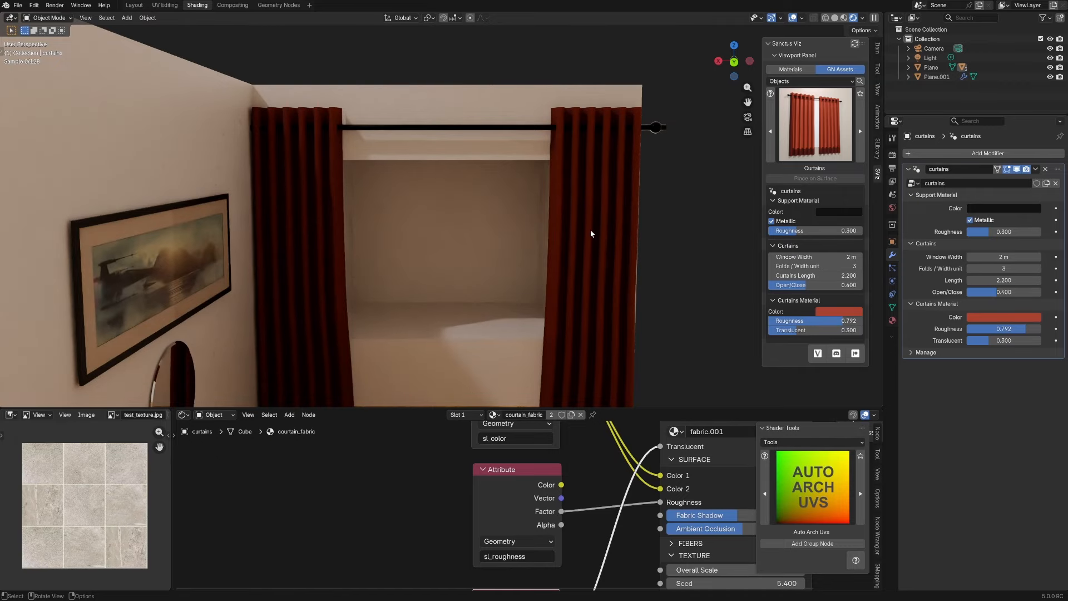
- Set the curtains' window width to 1.49 m, length to 1.470 and open/close amount to 0.371
{"action": "scroll", "coordinate": [591, 234], "scroll_direction": "down", "scroll_amount": 4}
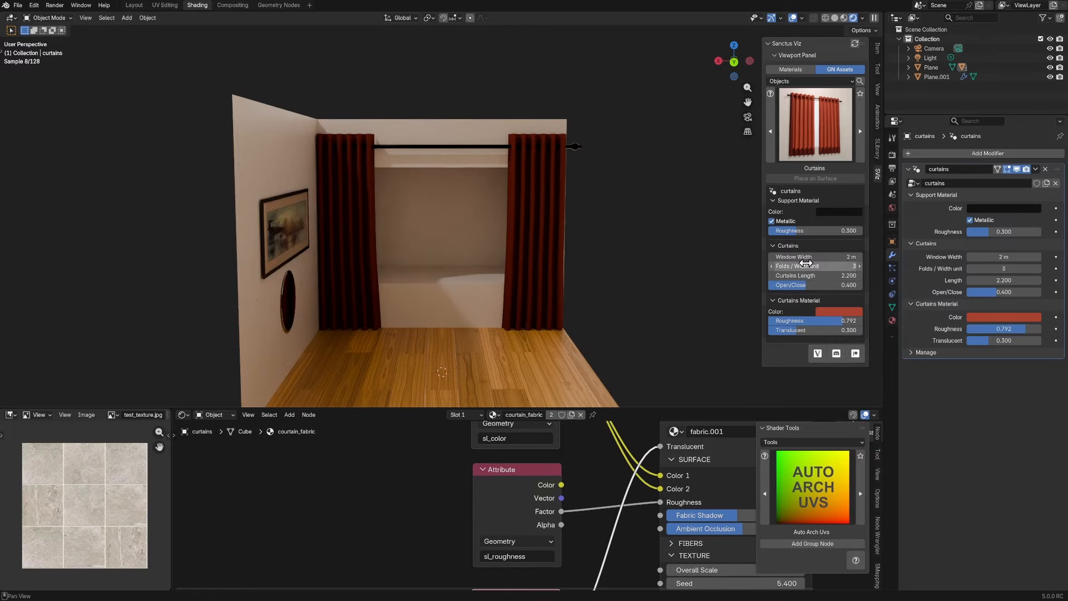
{"action": "mouse_move", "coordinate": [812, 258]}
{"action": "left_mouse_down"}
{"action": "mouse_move", "coordinate": [765, 258]}
{"action": "mouse_move", "coordinate": [824, 258]}
{"action": "left_mouse_up"}
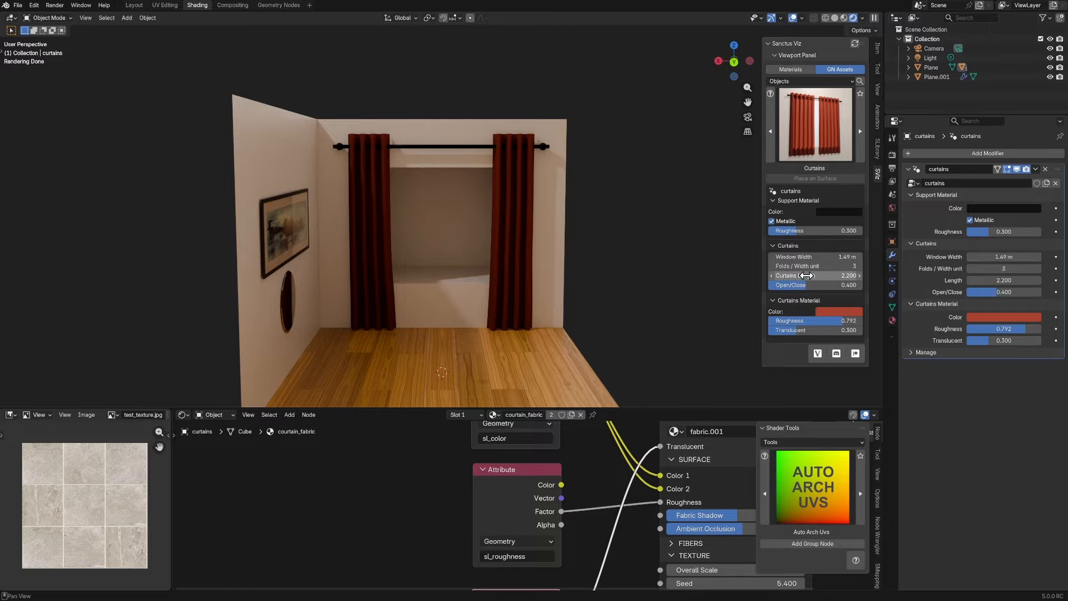
{"action": "mouse_move", "coordinate": [805, 275]}
{"action": "left_mouse_down"}
{"action": "mouse_move", "coordinate": [754, 275]}
{"action": "mouse_move", "coordinate": [828, 281]}
{"action": "mouse_move", "coordinate": [803, 281]}
{"action": "left_mouse_up"}
- Set the curtain material's translucency to 0.179 and check the curtains in the room
{"action": "middle_click_drag", "start_coordinate": [522, 273], "coordinate": [546, 193]}
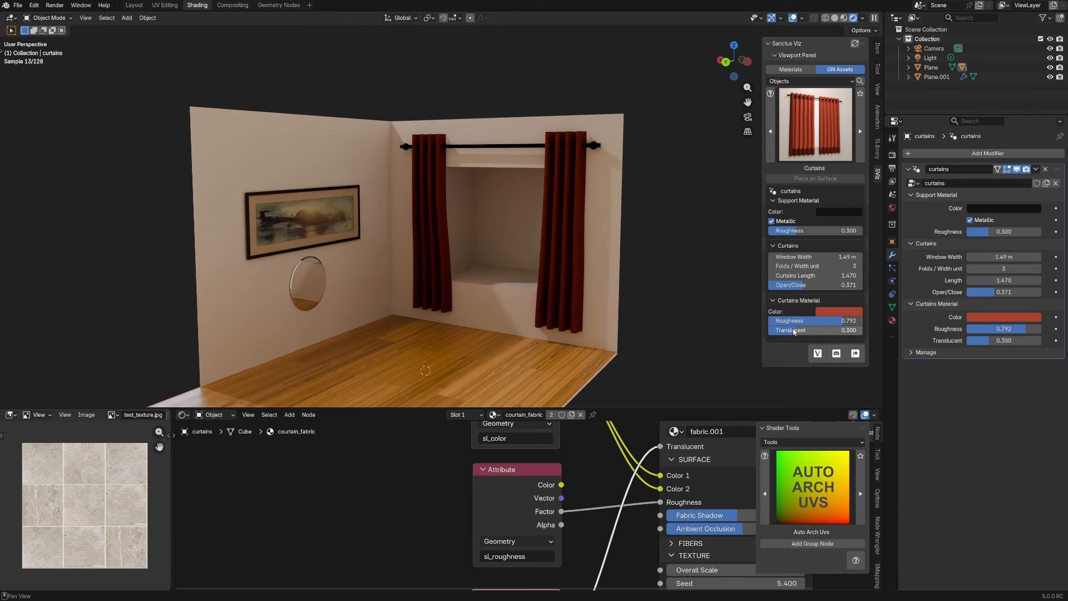
{"action": "mouse_move", "coordinate": [793, 332]}
{"action": "left_mouse_down"}
{"action": "mouse_move", "coordinate": [815, 331]}
{"action": "mouse_move", "coordinate": [778, 332]}
{"action": "left_mouse_up"}
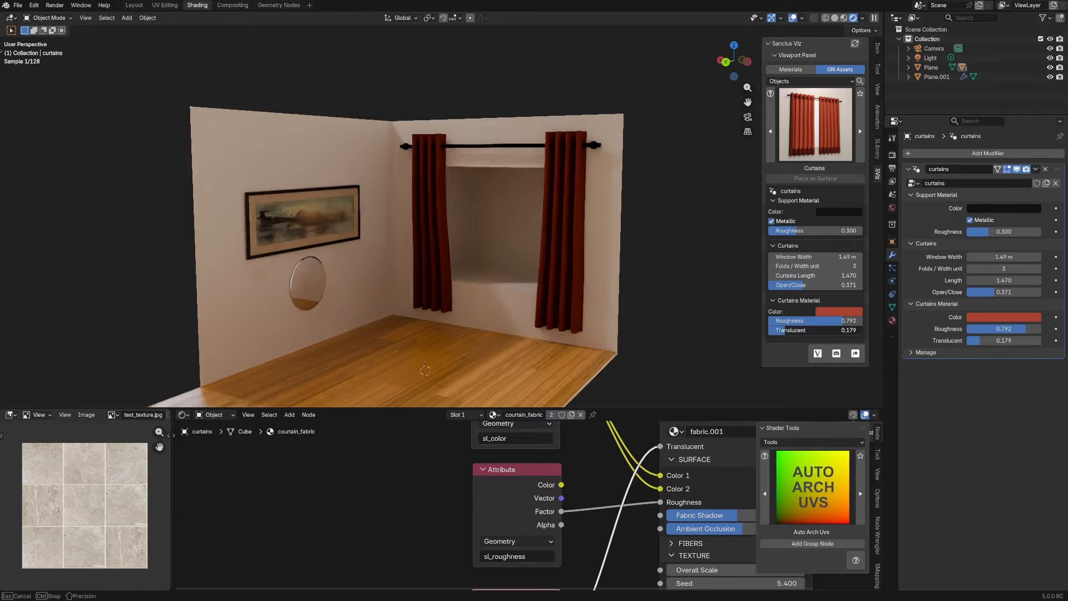
{"action": "middle_click_drag", "start_coordinate": [578, 279], "coordinate": [606, 282]}
{"action": "scroll", "coordinate": [596, 299], "scroll_direction": "down", "scroll_amount": 2}
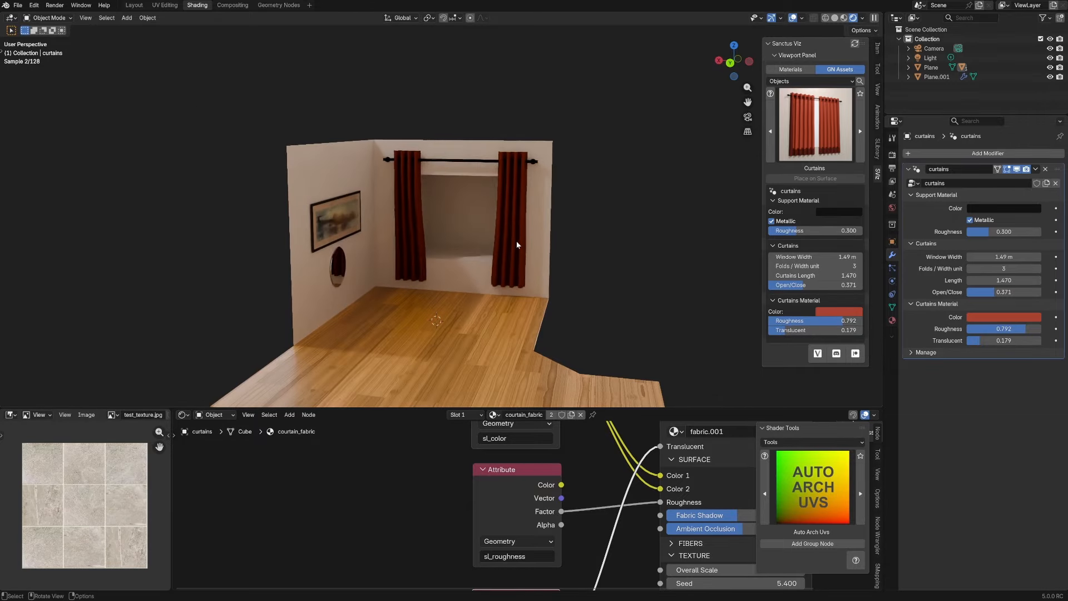
- Select the curtains, enlarge the shader editor area and examine the fabric node settings of the courtain_fabric material
{"action": "left_click", "coordinate": [509, 247]}
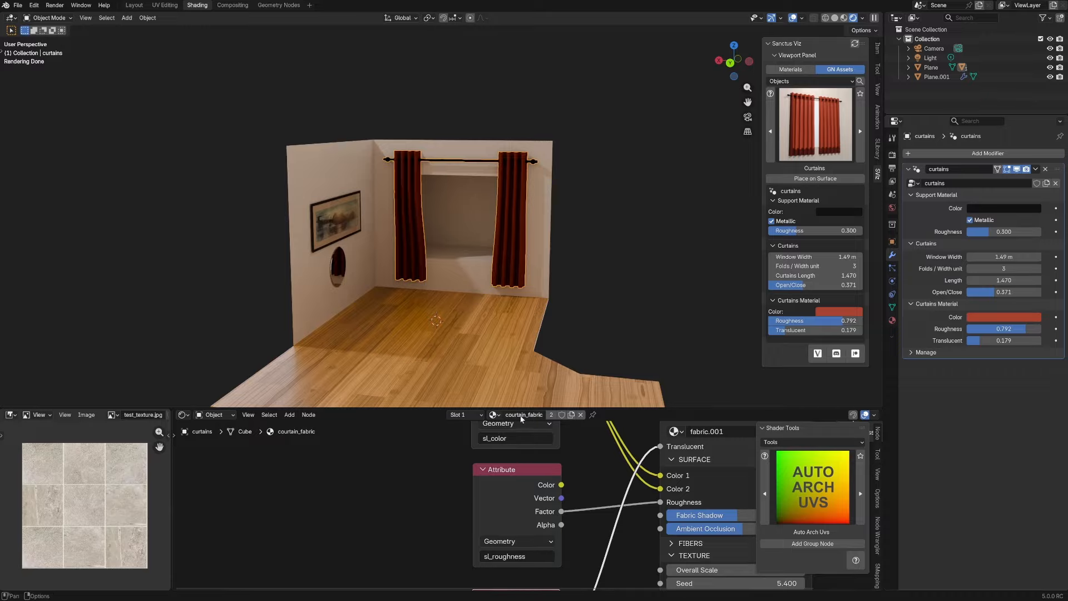
{"action": "scroll", "coordinate": [479, 489], "scroll_direction": "down", "scroll_amount": 2}
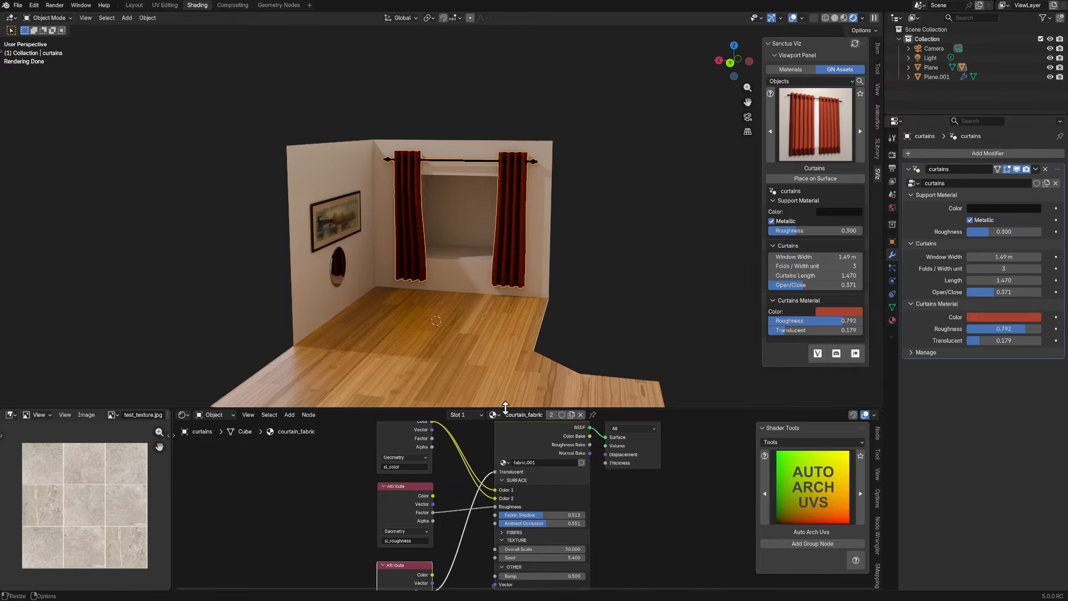
{"action": "left_click_drag", "start_coordinate": [505, 408], "coordinate": [501, 310]}
{"action": "scroll", "coordinate": [465, 408], "scroll_direction": "up", "scroll_amount": 2}
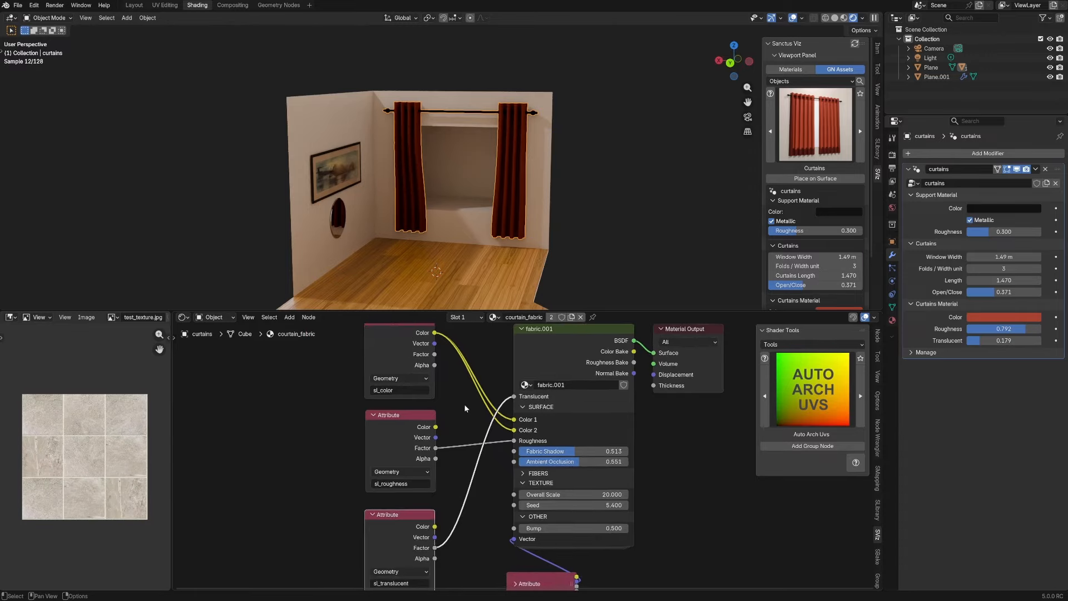
{"action": "scroll", "coordinate": [465, 408], "scroll_direction": "up", "scroll_amount": 1}
{"action": "scroll", "coordinate": [582, 470], "scroll_direction": "up", "scroll_amount": 2}
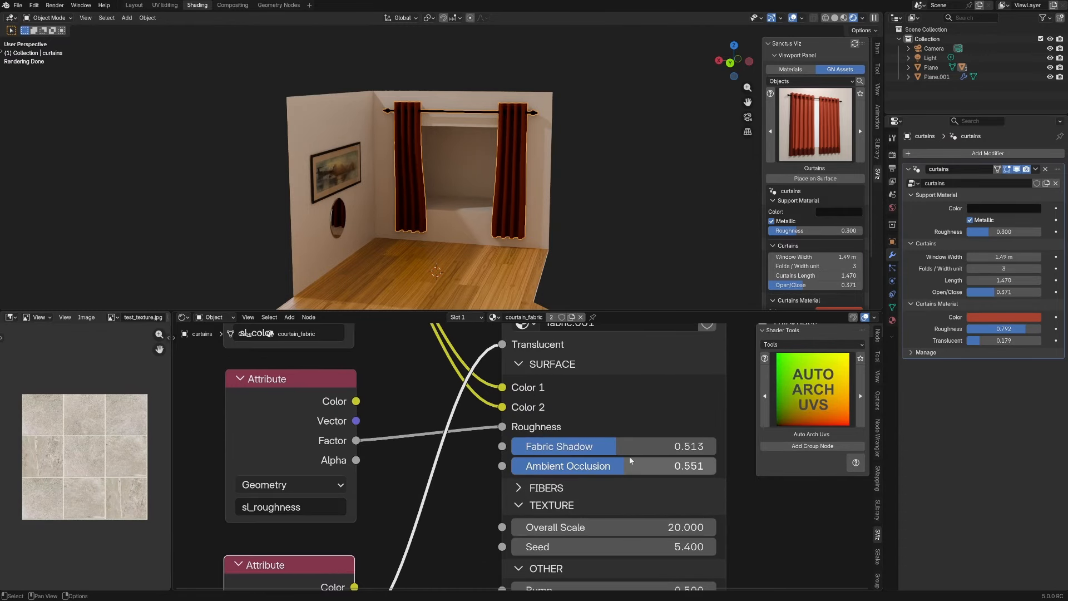
{"action": "scroll", "coordinate": [533, 460], "scroll_direction": "up", "scroll_amount": 1}
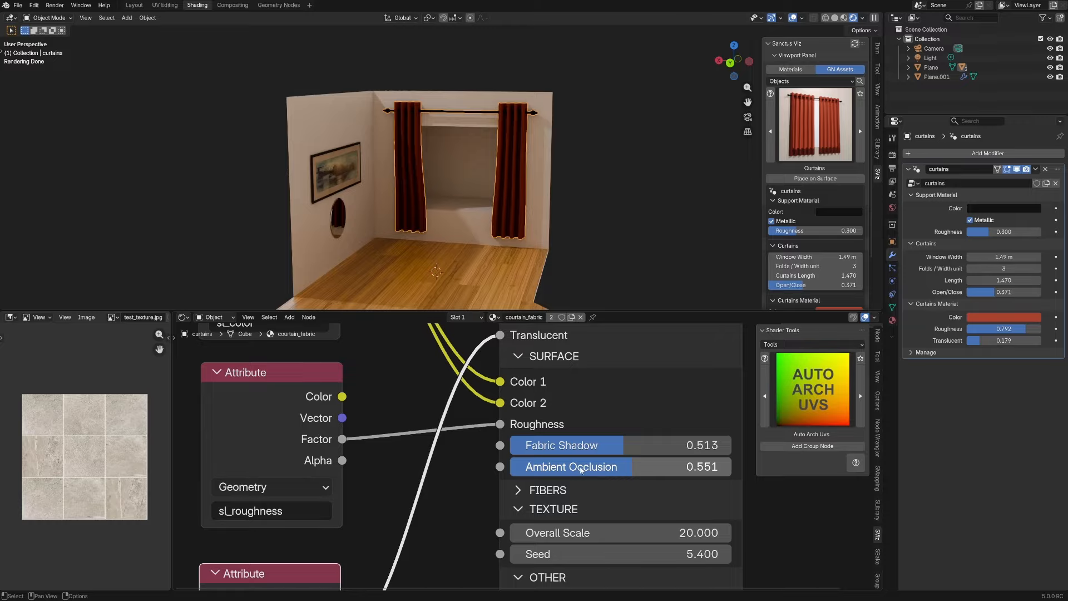
{"action": "scroll", "coordinate": [606, 256], "scroll_direction": "up", "scroll_amount": 5}
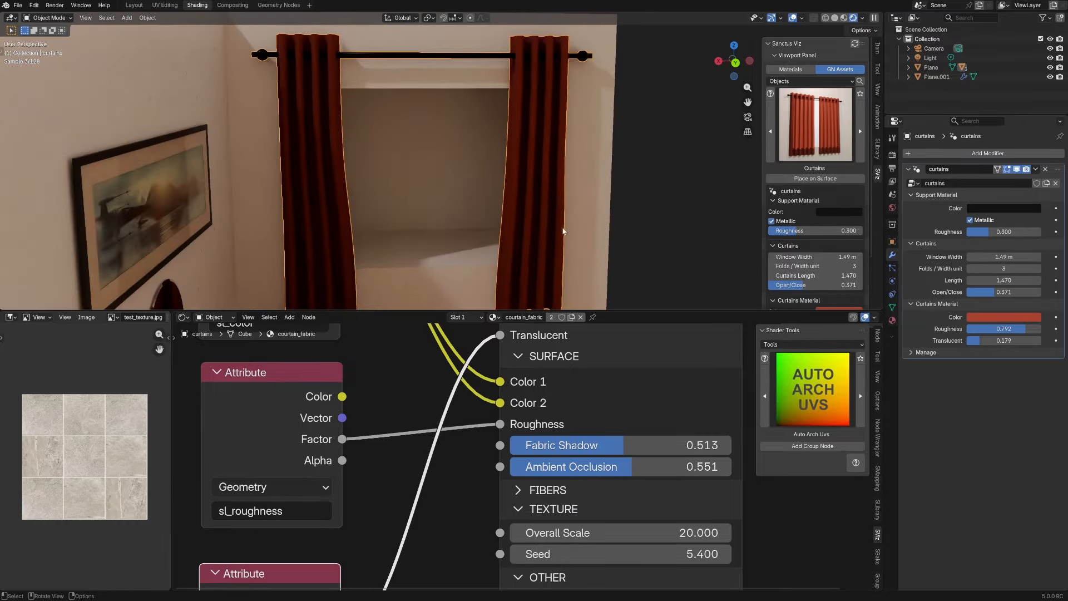
- Change the curtain material's color to white, with value 1.000 and saturation 0.000
{"action": "left_click", "coordinate": [990, 319]}
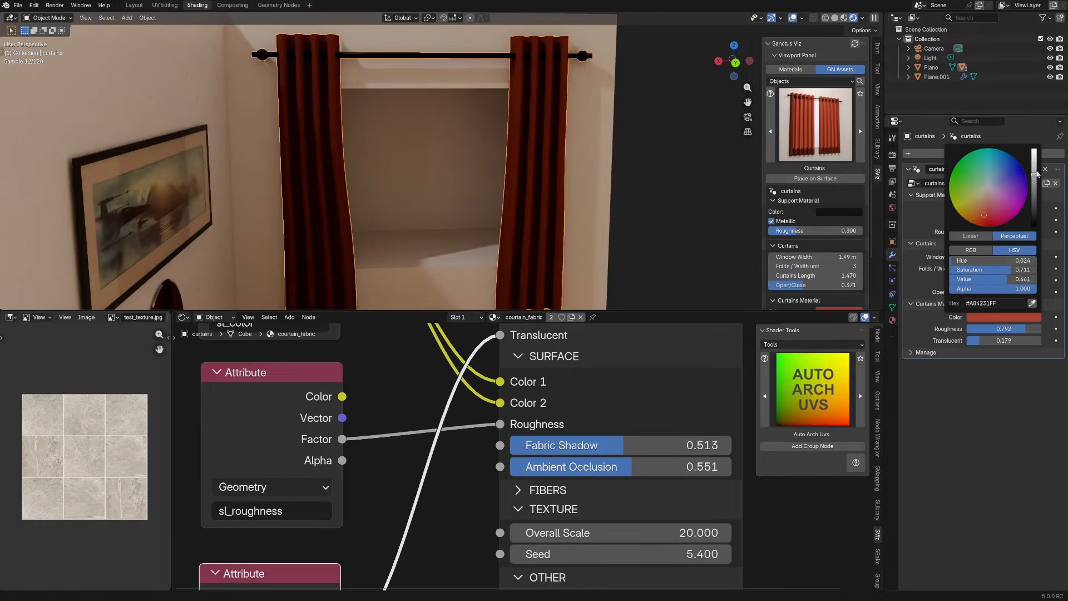
{"action": "left_click_drag", "start_coordinate": [1037, 173], "coordinate": [1034, 149]}
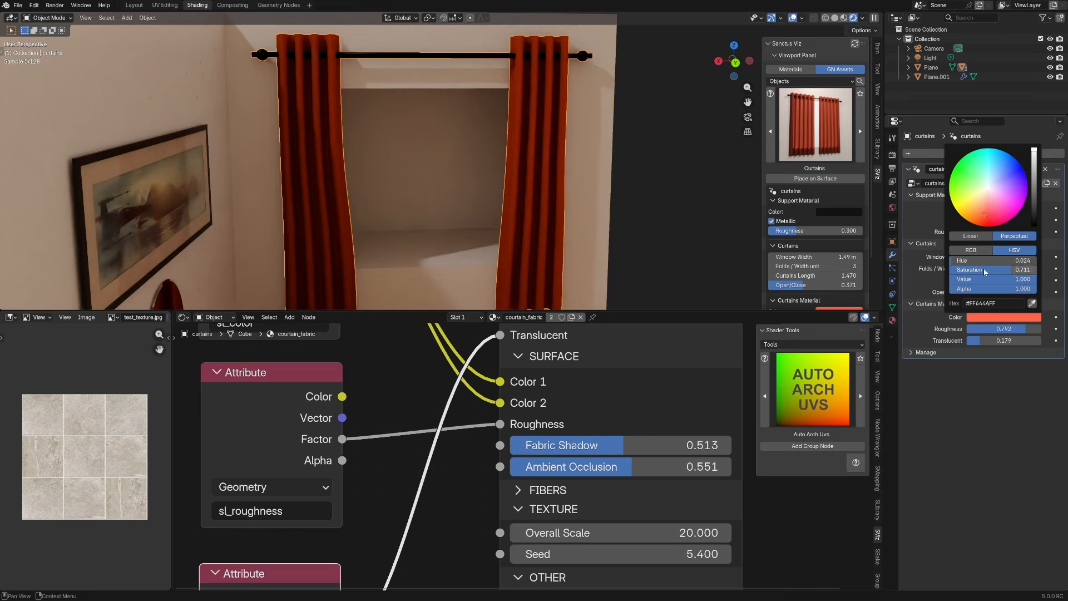
{"action": "left_click_drag", "start_coordinate": [985, 271], "coordinate": [947, 272]}
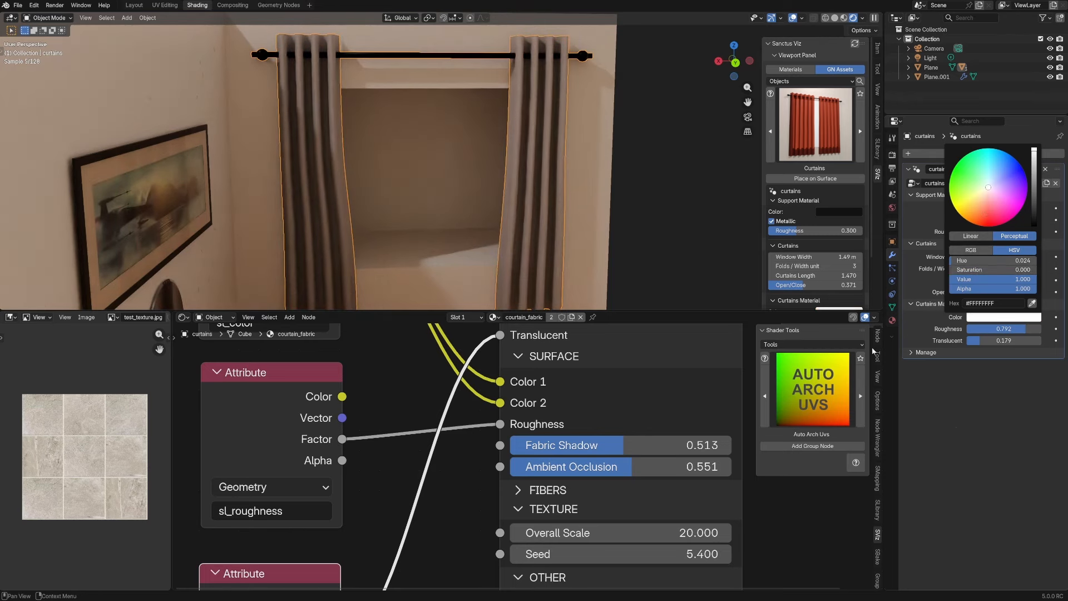
{"action": "scroll", "coordinate": [588, 217], "scroll_direction": "up", "scroll_amount": 4}
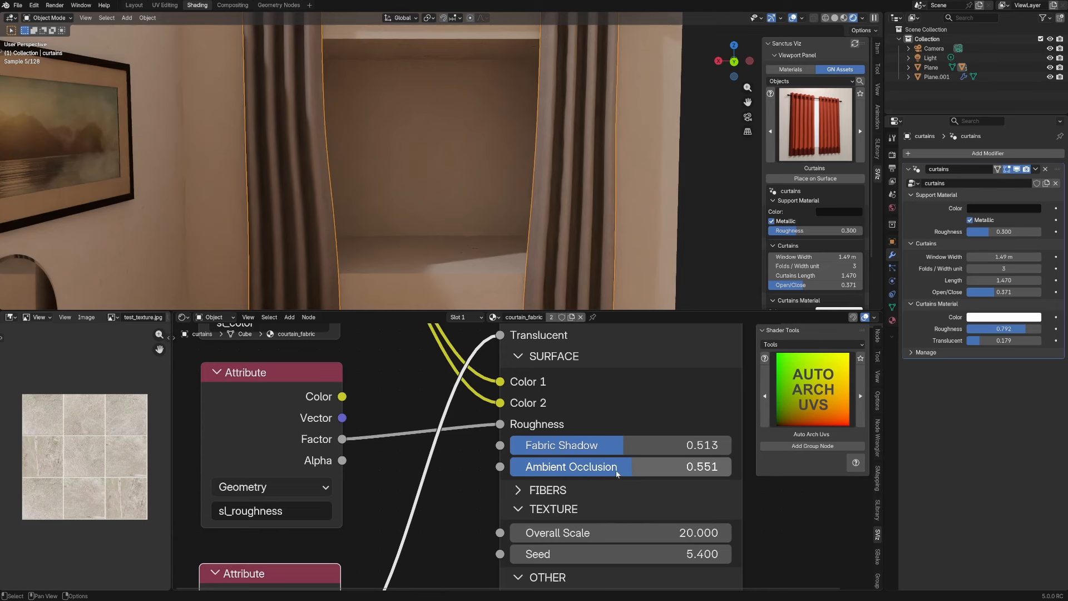
- Set the curtain fabric node's Ambient Occlusion to 0.000 and its Fabric Shadow to 0.010
{"action": "left_click_drag", "start_coordinate": [616, 471], "coordinate": [492, 471]}
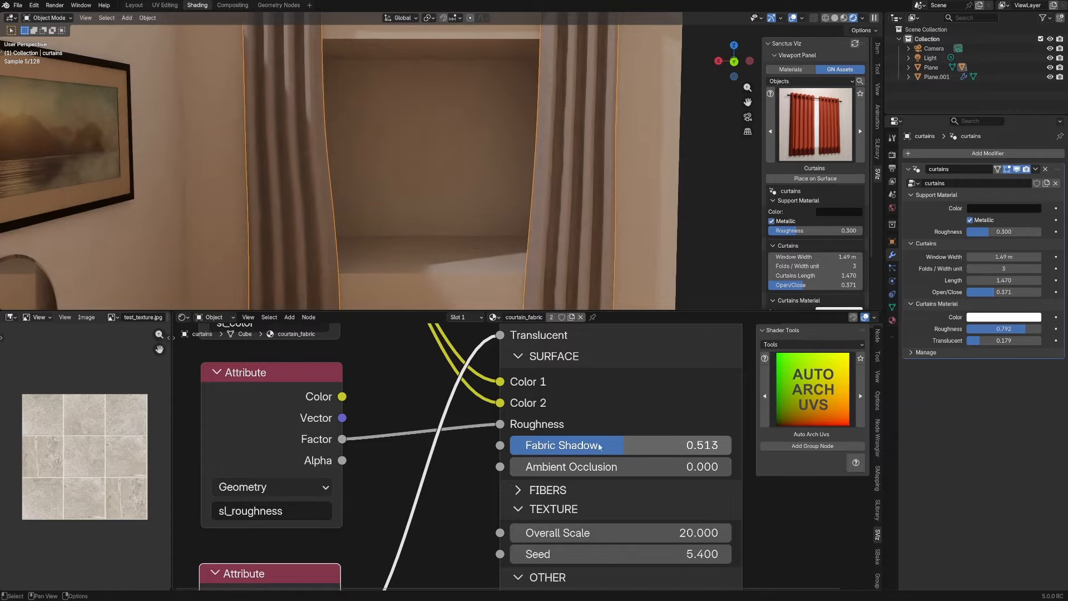
{"action": "left_click_drag", "start_coordinate": [611, 450], "coordinate": [504, 450]}
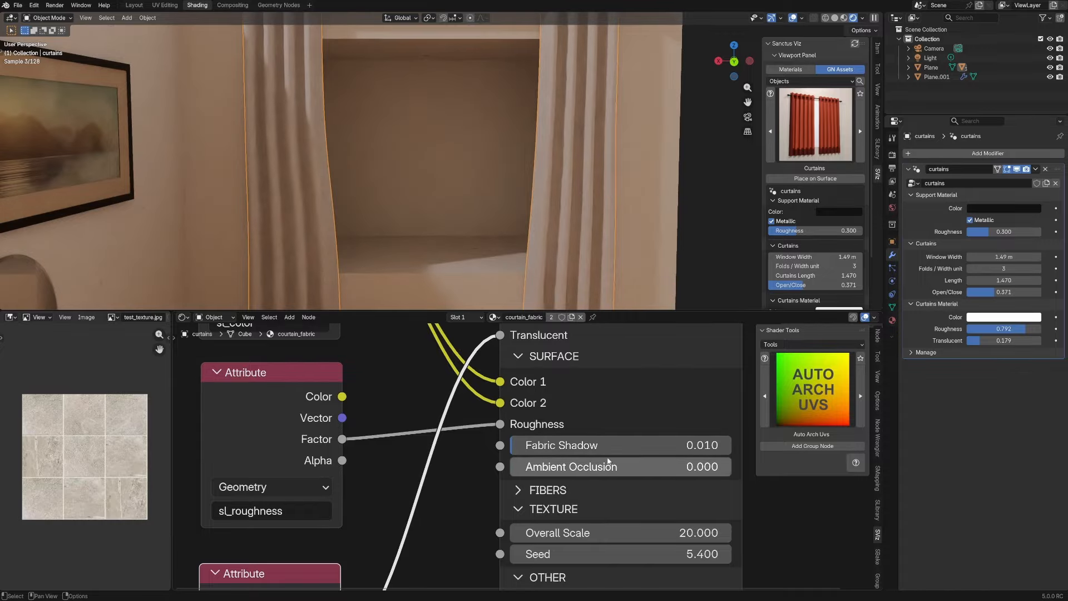
{"action": "scroll", "coordinate": [568, 233], "scroll_direction": "down", "scroll_amount": 5}
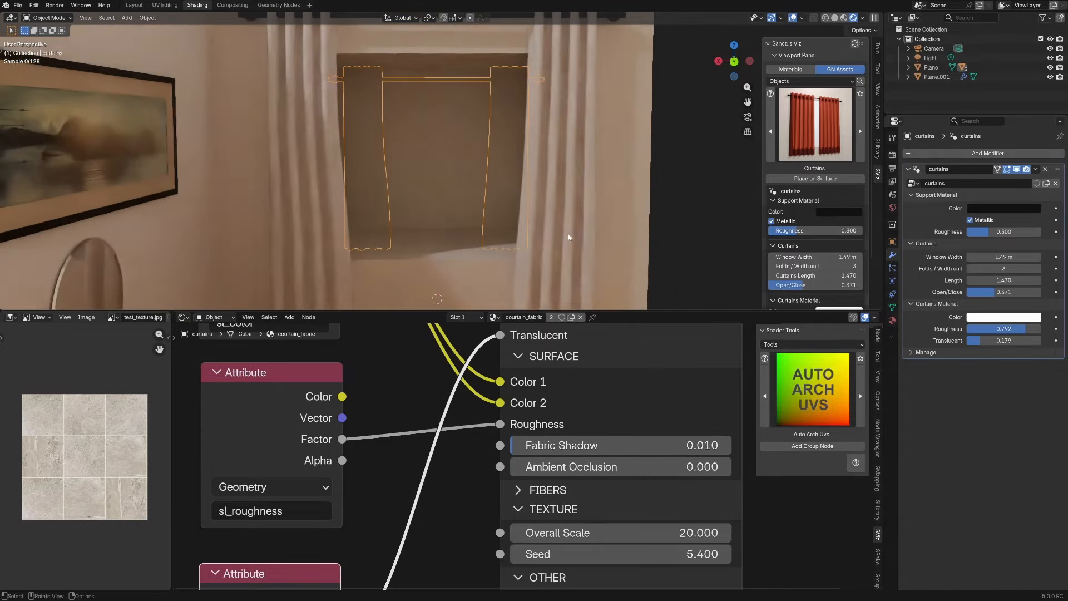
{"action": "middle_click_drag", "start_coordinate": [610, 235], "coordinate": [592, 238]}
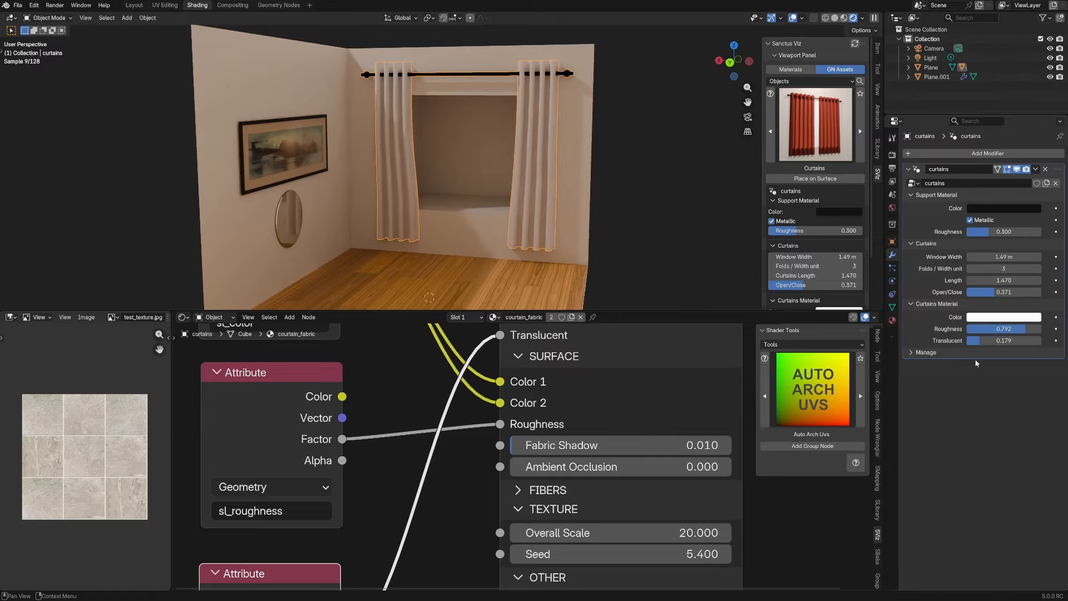
- Reduce the curtain material's translucency to 0.000 and check the curtains in the room
{"action": "left_click_drag", "start_coordinate": [987, 347], "coordinate": [974, 347]}
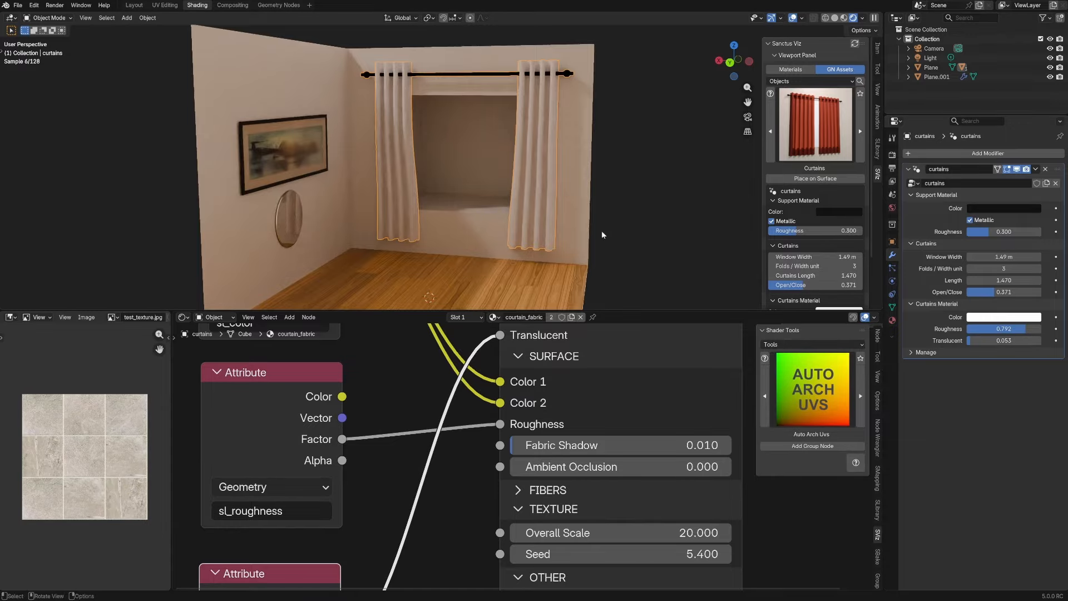
{"action": "middle_click_drag", "start_coordinate": [602, 231], "coordinate": [610, 233]}
{"action": "left_click", "coordinate": [611, 232]}
{"action": "scroll", "coordinate": [613, 236], "scroll_direction": "up", "scroll_amount": 5}
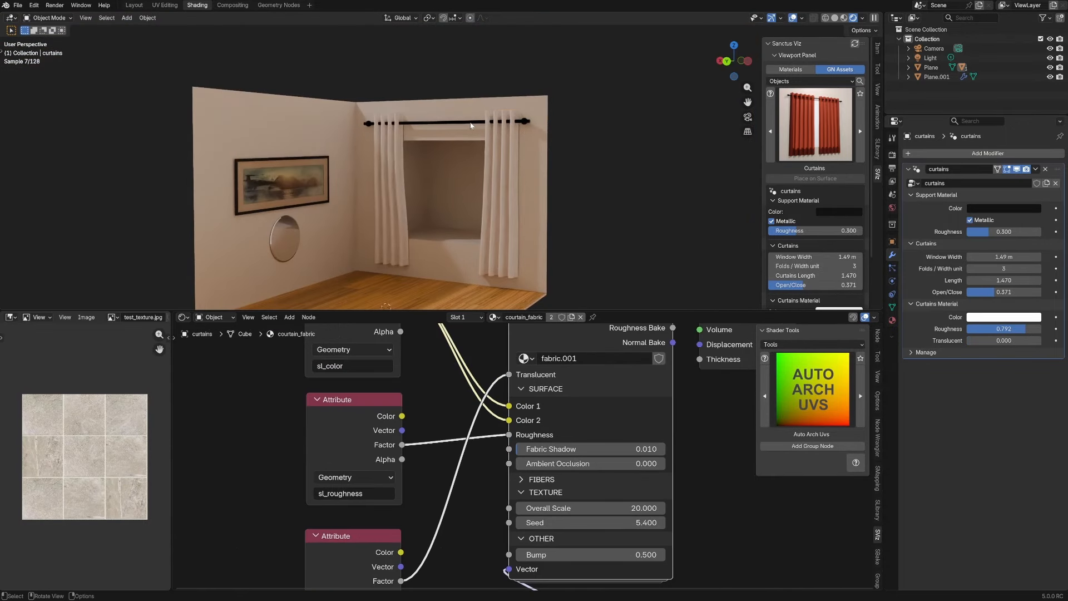
- Make the curtain rod's support material non-metallic, with roughness 0.759 and a near-white color of value 0.995
{"action": "left_click", "coordinate": [472, 128]}
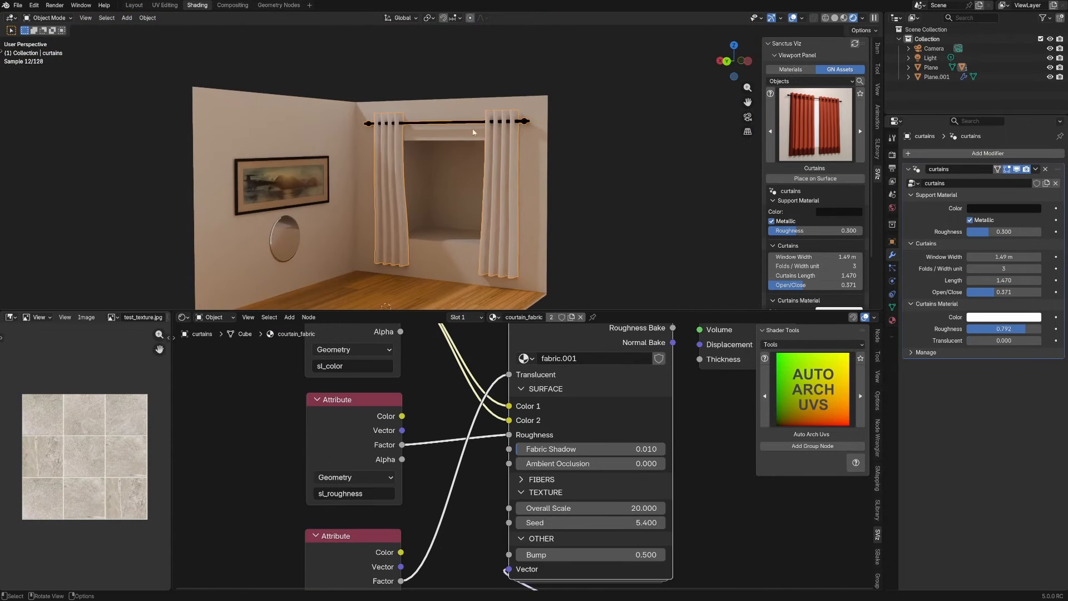
{"action": "middle_click_drag", "start_coordinate": [346, 130], "coordinate": [376, 129]}
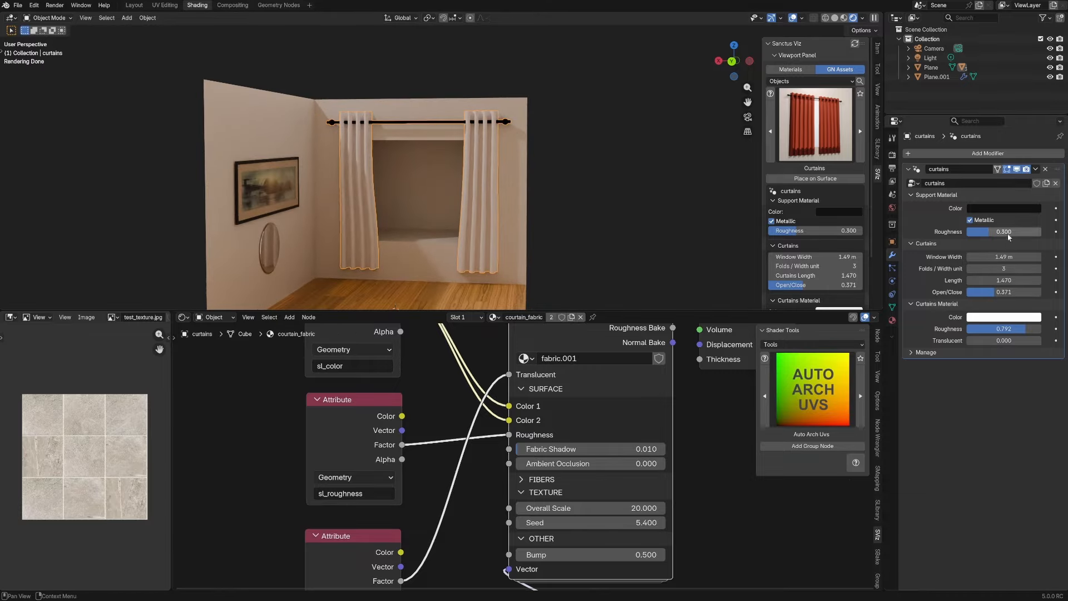
{"action": "left_click", "coordinate": [999, 209]}
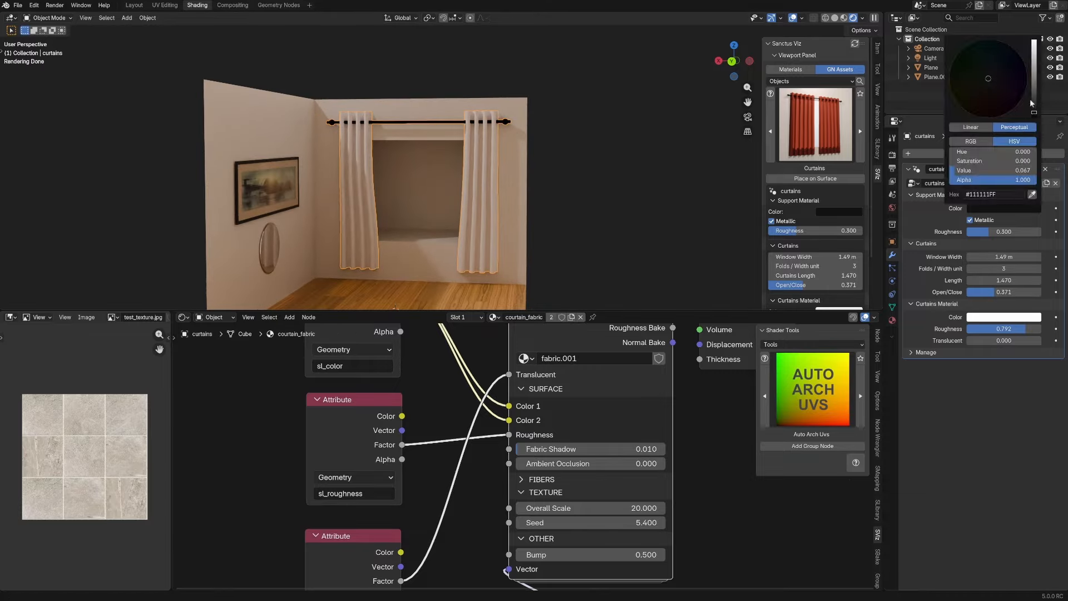
{"action": "left_click", "coordinate": [970, 221]}
{"action": "left_click_drag", "start_coordinate": [987, 232], "coordinate": [1013, 232]}
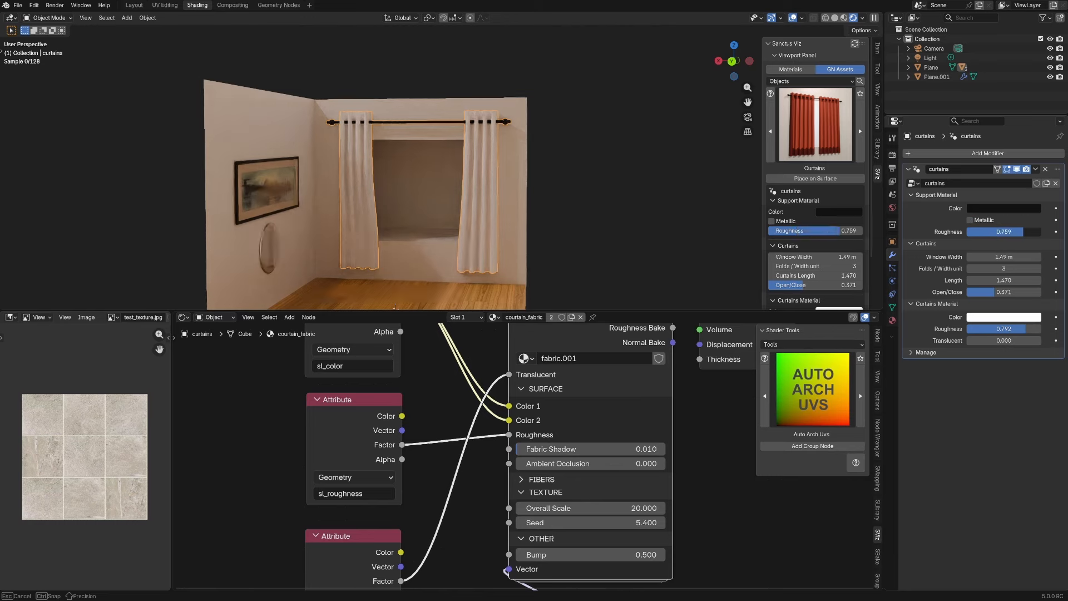
{"action": "left_click", "coordinate": [1014, 212]}
{"action": "left_click", "coordinate": [1033, 43]}
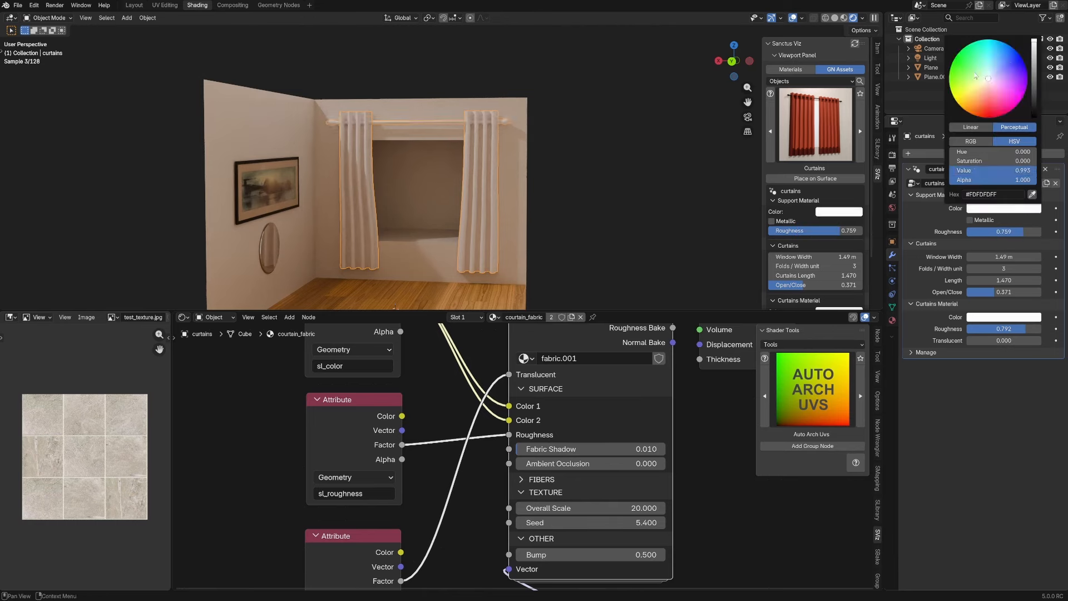
- Set the curtains' open/close amount to 0.537 and the folds per width unit to 4
{"action": "left_click", "coordinate": [544, 174]}
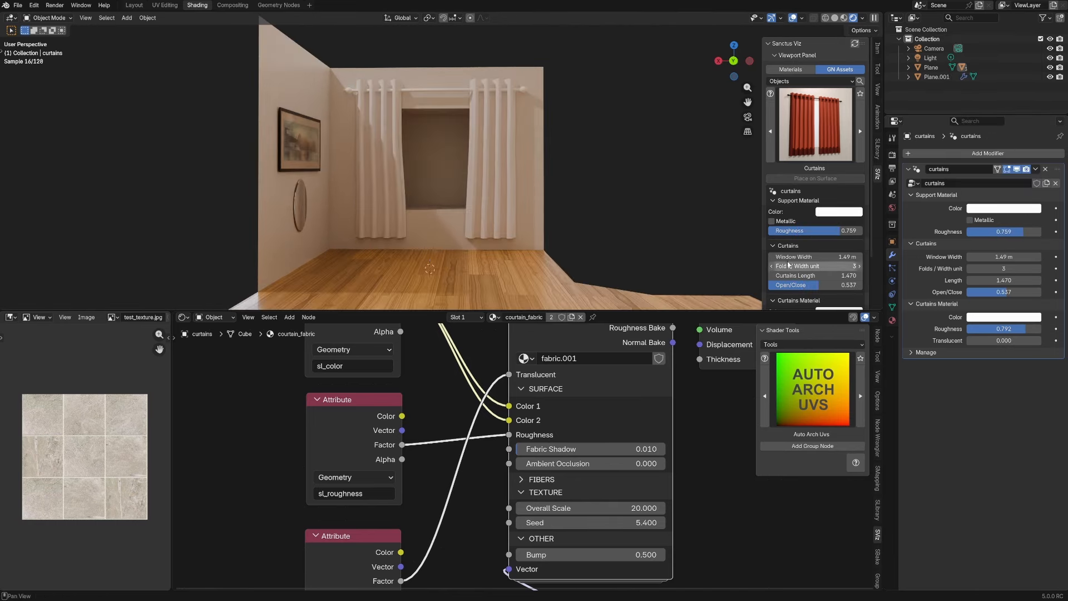
{"action": "scroll", "coordinate": [524, 214], "scroll_direction": "up", "scroll_amount": 1}
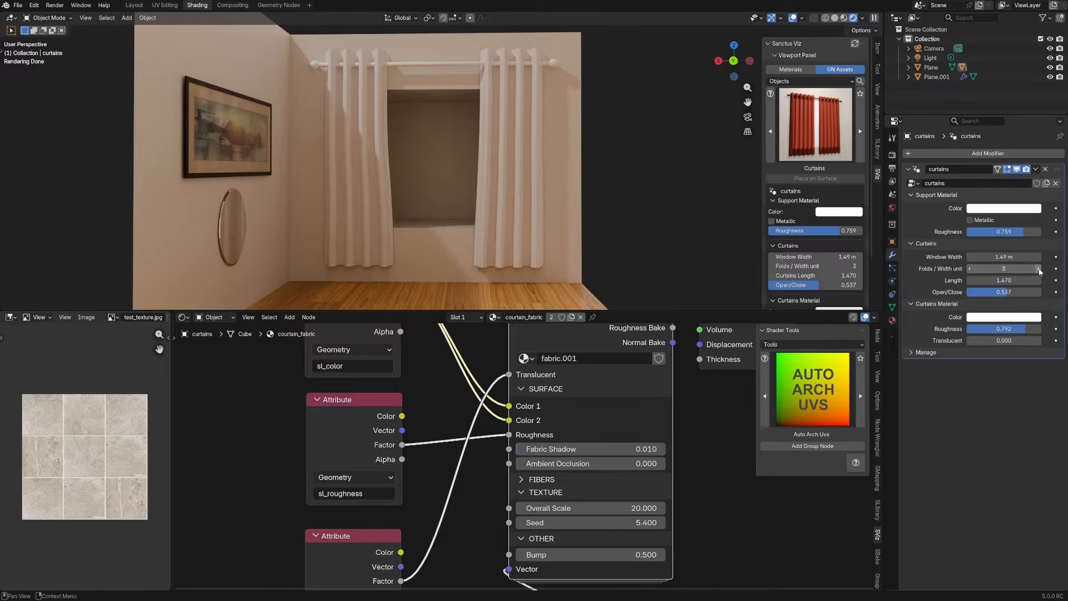
{"action": "left_click", "coordinate": [1039, 269]}
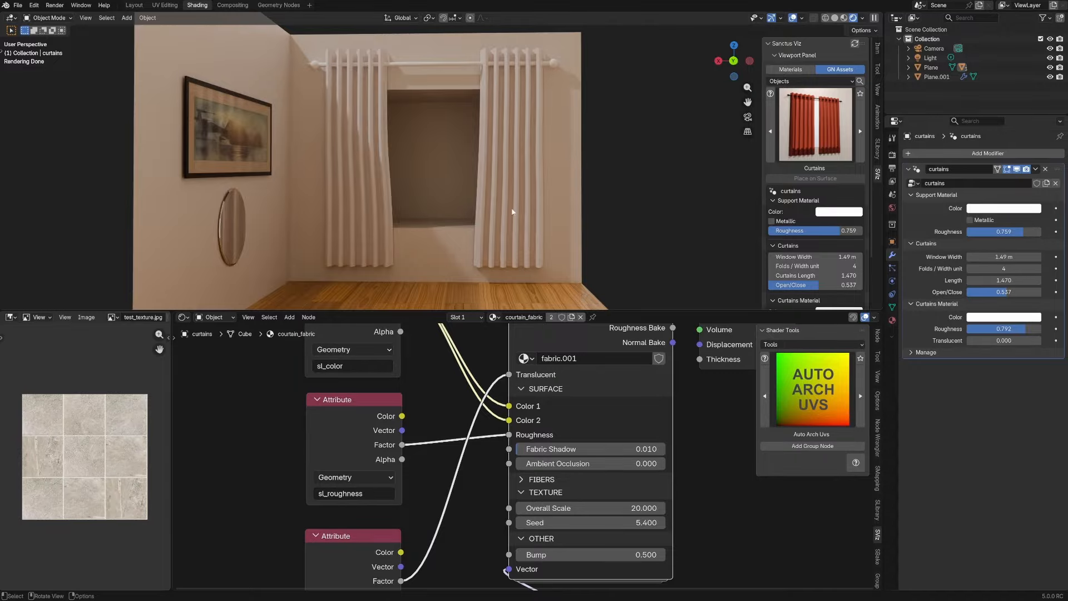
{"action": "scroll", "coordinate": [653, 231], "scroll_direction": "down", "scroll_amount": 4}
{"action": "middle_click_drag", "start_coordinate": [653, 231], "coordinate": [617, 236]}
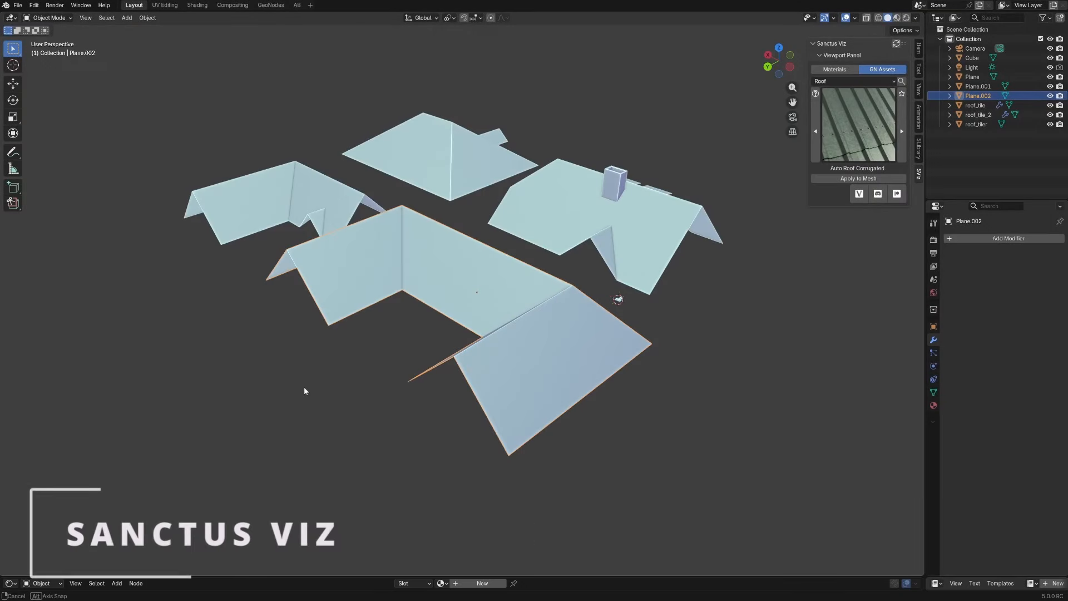
- Choose the Auto Roof Tiles asset and apply it to the roof_tler mesh, the roof with the chimney
{"action": "middle_click_drag", "start_coordinate": [304, 391], "coordinate": [352, 386]}
{"action": "left_click", "coordinate": [868, 124]}
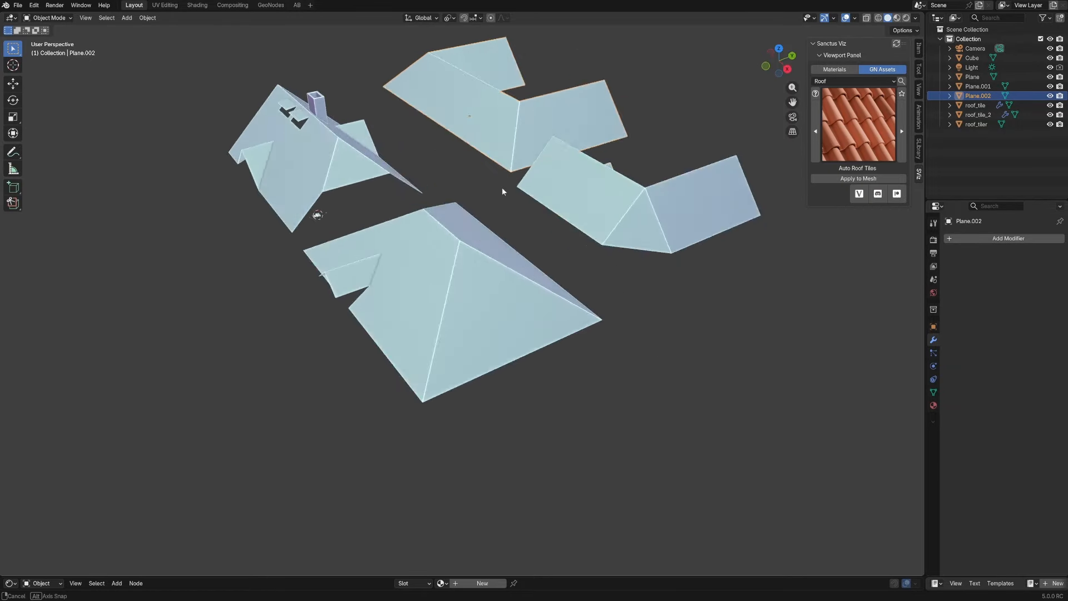
{"action": "middle_click_drag", "start_coordinate": [501, 187], "coordinate": [410, 199]}
{"action": "left_click", "coordinate": [409, 199]}
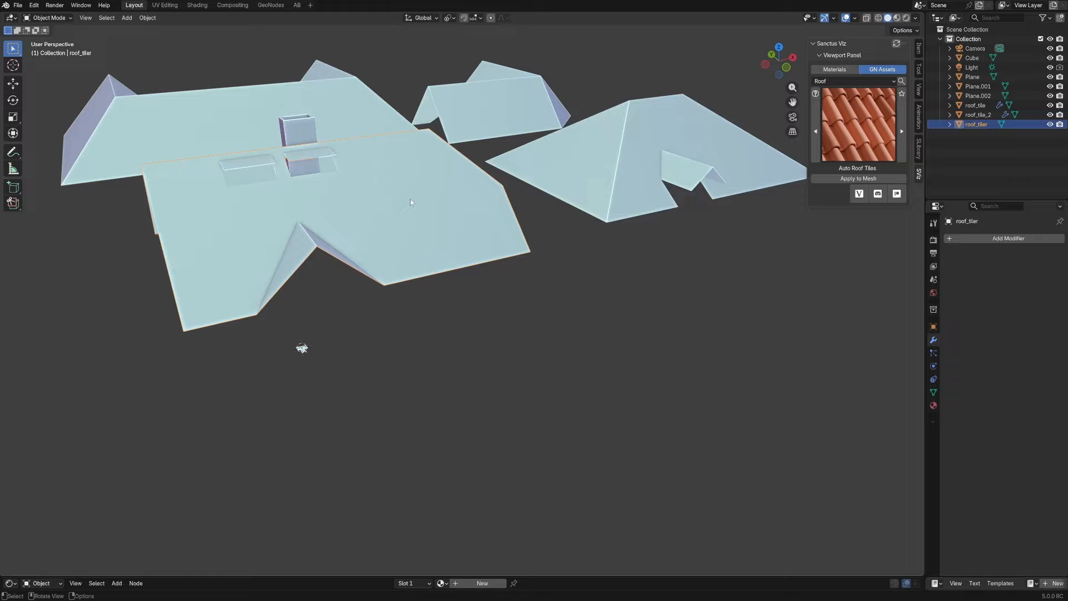
{"action": "left_click", "coordinate": [870, 175]}
{"action": "left_click", "coordinate": [562, 262]}
- Frame the tiled roof and switch the viewport to rendered shading
{"action": "middle_click_drag", "start_coordinate": [634, 269], "coordinate": [643, 295]}
{"action": "scroll", "coordinate": [641, 292], "scroll_direction": "up", "scroll_amount": 3}
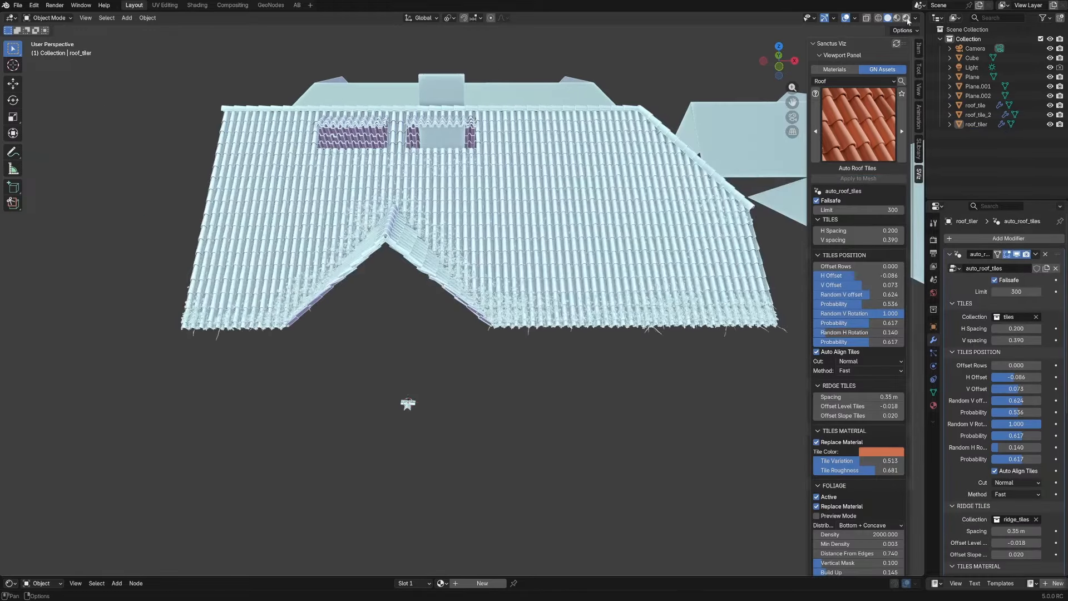
{"action": "left_click", "coordinate": [907, 18]}
- Examine the tiled roof's slopes, ridges, valleys and foliage, along with the modifier's tile position, ridge tile and material settings
{"action": "mouse_move", "coordinate": [546, 225]}
{"action": "middle_mouse_down"}
{"action": "mouse_move", "coordinate": [556, 226]}
{"action": "mouse_move", "coordinate": [521, 263]}
{"action": "middle_mouse_up"}
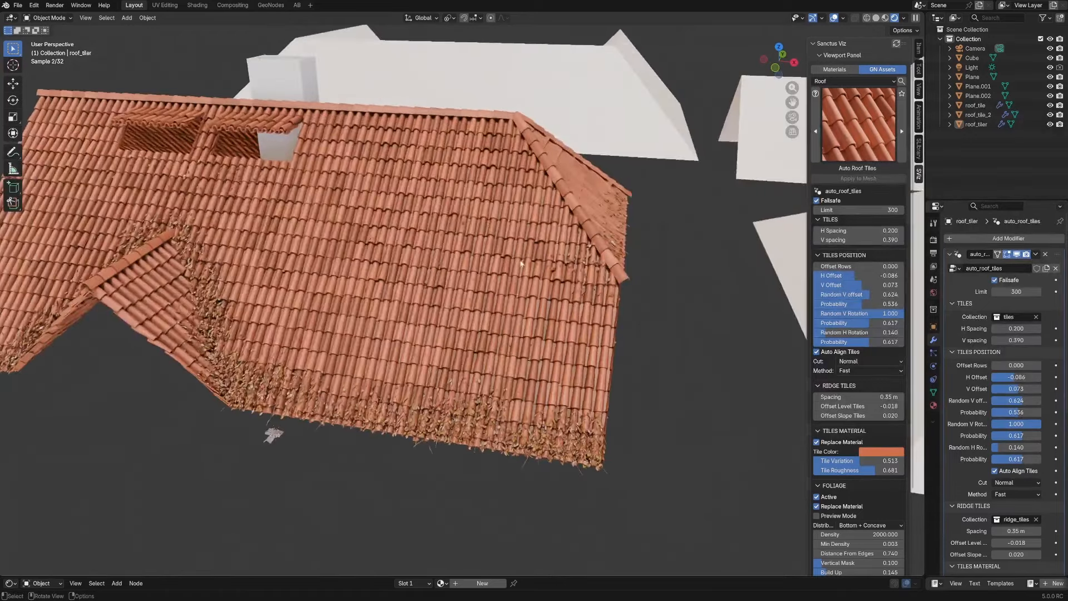
{"action": "middle_click_drag", "start_coordinate": [496, 311], "coordinate": [376, 190]}
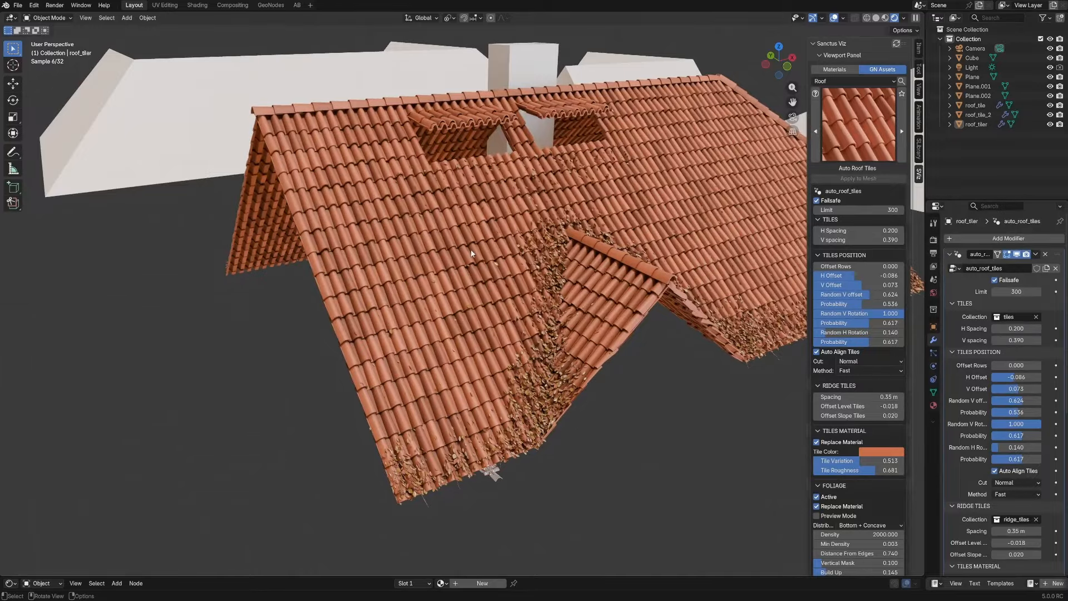
{"action": "scroll", "coordinate": [504, 334], "scroll_direction": "down", "scroll_amount": 5}
{"action": "scroll", "coordinate": [504, 293], "scroll_direction": "up", "scroll_amount": 5}
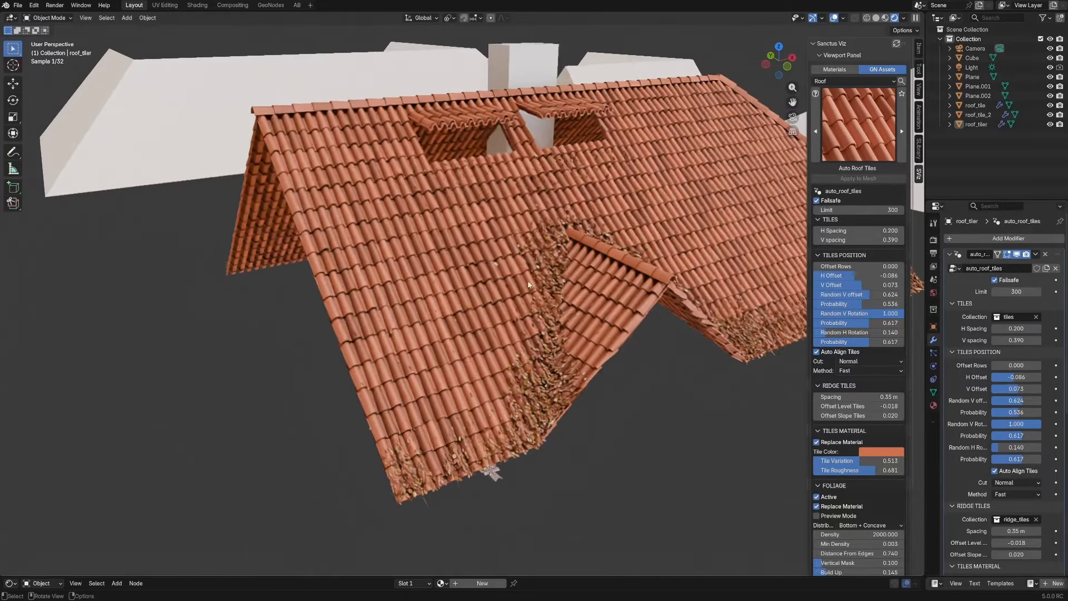
{"action": "scroll", "coordinate": [524, 301], "scroll_direction": "down", "scroll_amount": 3}
{"action": "middle_click_drag", "start_coordinate": [556, 321], "coordinate": [548, 317]}
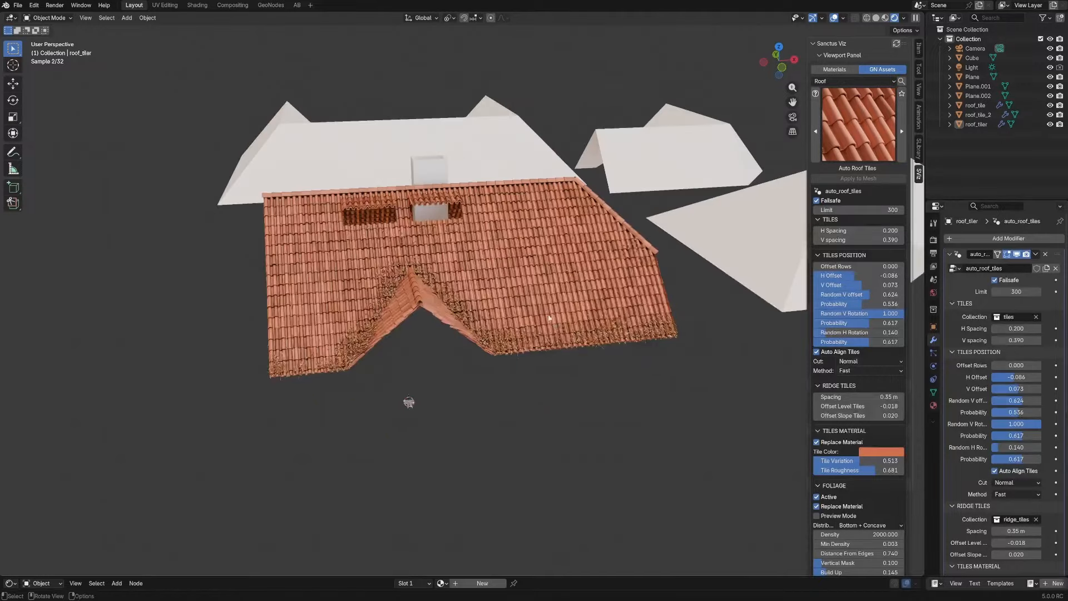
{"action": "scroll", "coordinate": [545, 299], "scroll_direction": "up", "scroll_amount": 3}
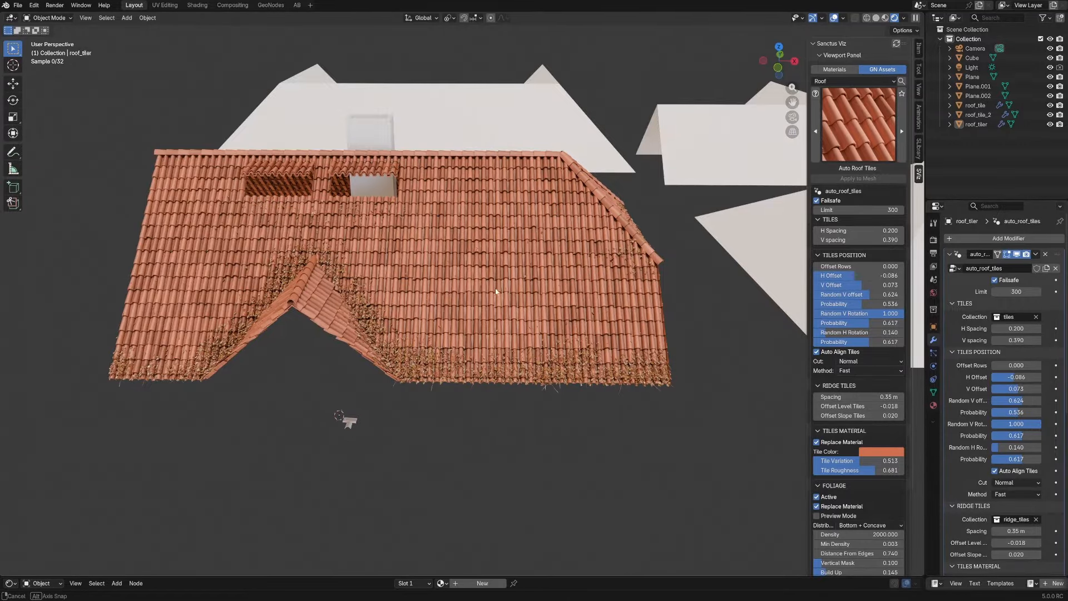
{"action": "middle_click_drag", "start_coordinate": [550, 306], "coordinate": [590, 314]}
{"action": "scroll", "coordinate": [623, 324], "scroll_direction": "up", "scroll_amount": 5}
{"action": "scroll", "coordinate": [623, 324], "scroll_direction": "down", "scroll_amount": 5}
{"action": "scroll", "coordinate": [958, 493], "scroll_direction": "down", "scroll_amount": 5}
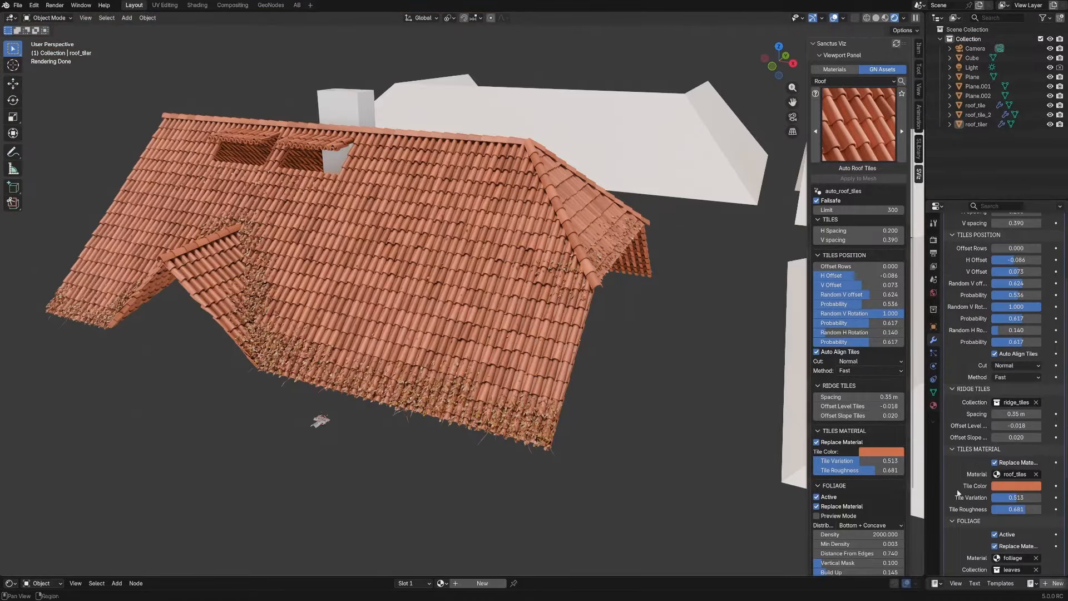
{"action": "middle_click_drag", "start_coordinate": [495, 325], "coordinate": [524, 331]}
{"action": "scroll", "coordinate": [524, 330], "scroll_direction": "up", "scroll_amount": 4}
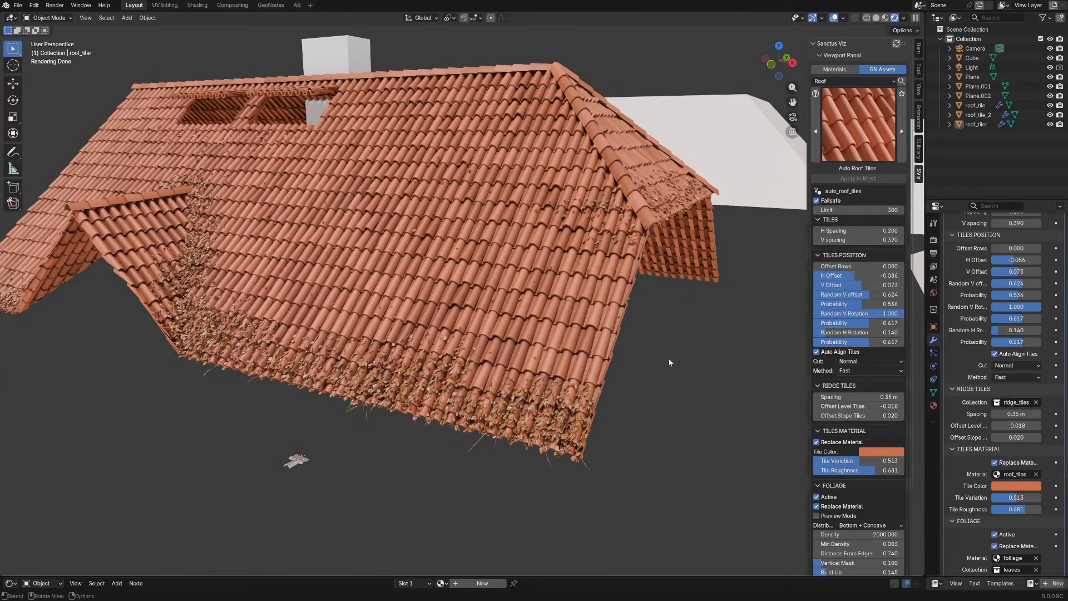
{"action": "middle_click_drag", "start_coordinate": [668, 295], "coordinate": [679, 296]}
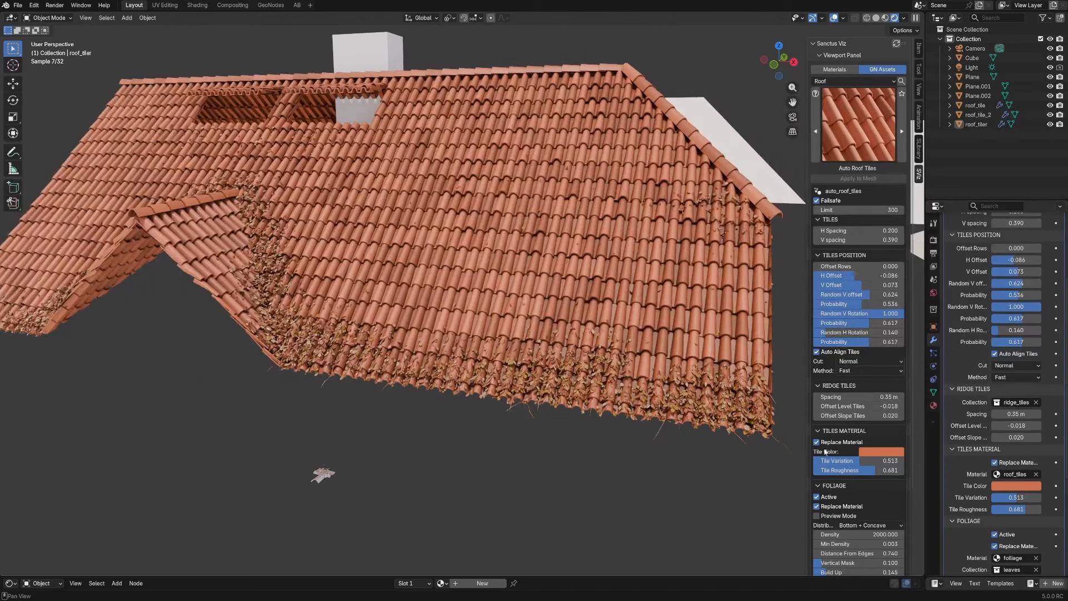
- Change the roof tiles' color to beige and set the tile variation to 0.571
{"action": "left_click", "coordinate": [884, 452]}
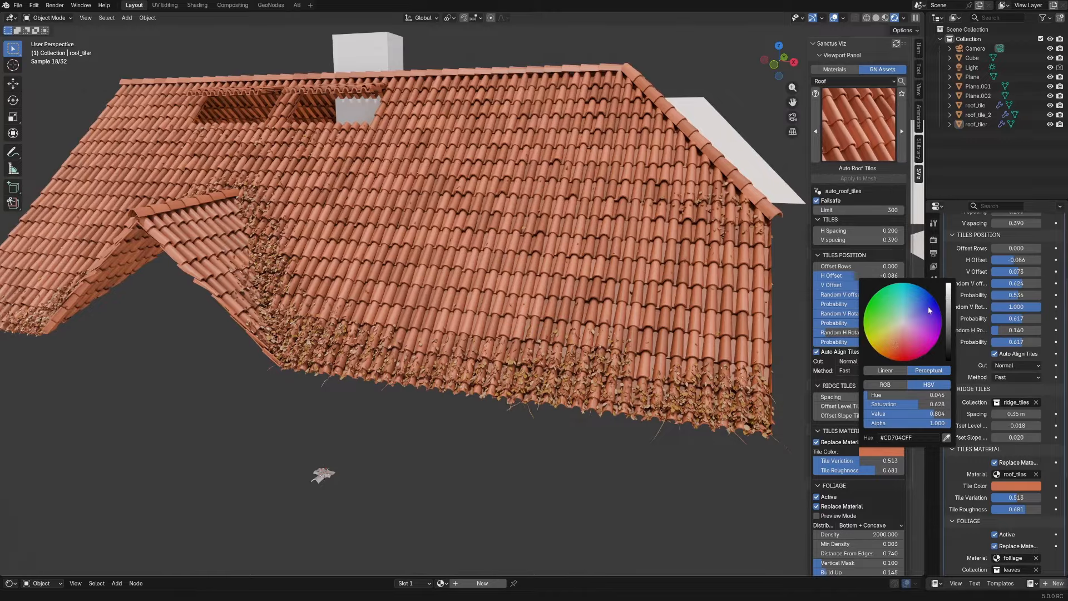
{"action": "left_click", "coordinate": [897, 330]}
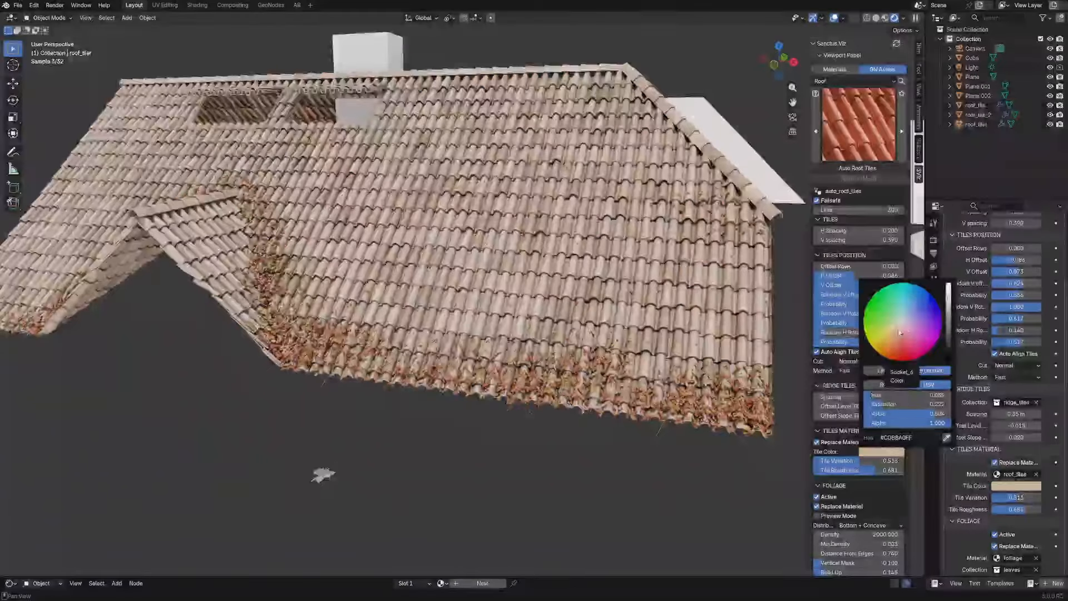
{"action": "mouse_move", "coordinate": [879, 461]}
{"action": "left_mouse_down"}
{"action": "mouse_move", "coordinate": [912, 461]}
{"action": "mouse_move", "coordinate": [886, 461]}
{"action": "left_mouse_up"}
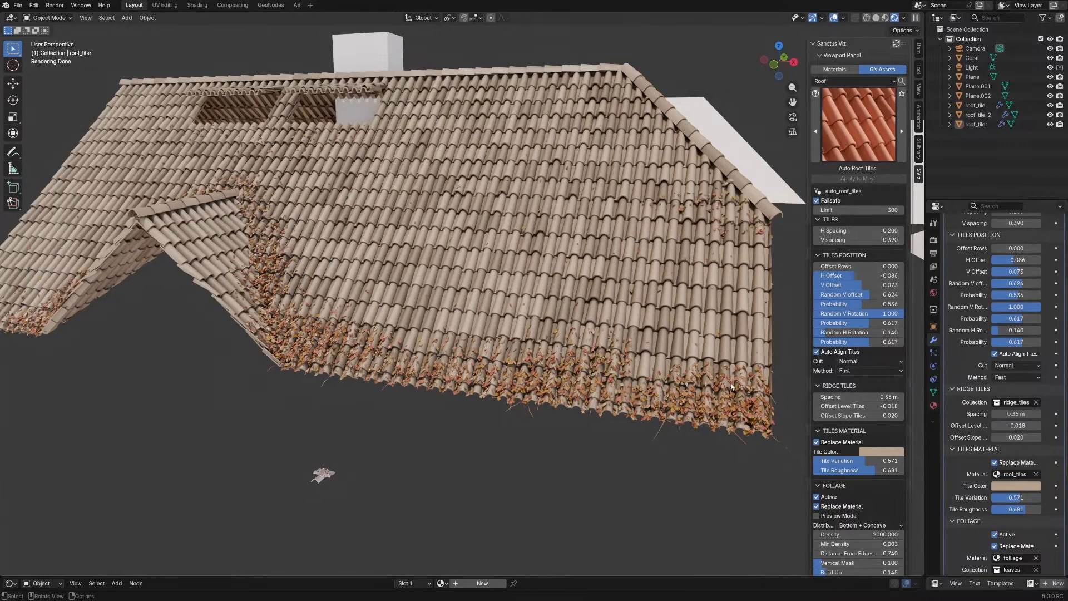
- Switch the roof foliage off and on, and compare the leaves along the eaves with Preview Mode on and off
{"action": "left_click", "coordinate": [816, 497]}
{"action": "left_click", "coordinate": [816, 498]}
{"action": "left_click", "coordinate": [818, 517]}
{"action": "scroll", "coordinate": [609, 450], "scroll_direction": "down", "scroll_amount": 3}
{"action": "middle_click_drag", "start_coordinate": [566, 424], "coordinate": [594, 434]}
{"action": "scroll", "coordinate": [594, 434], "scroll_direction": "up", "scroll_amount": 6}
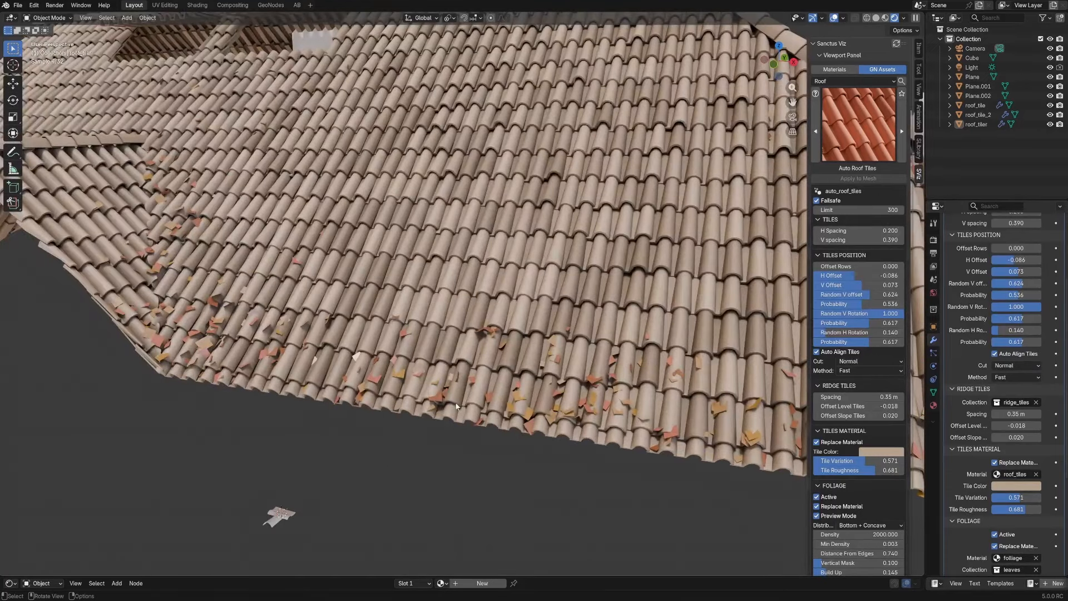
{"action": "scroll", "coordinate": [475, 390], "scroll_direction": "down", "scroll_amount": 5}
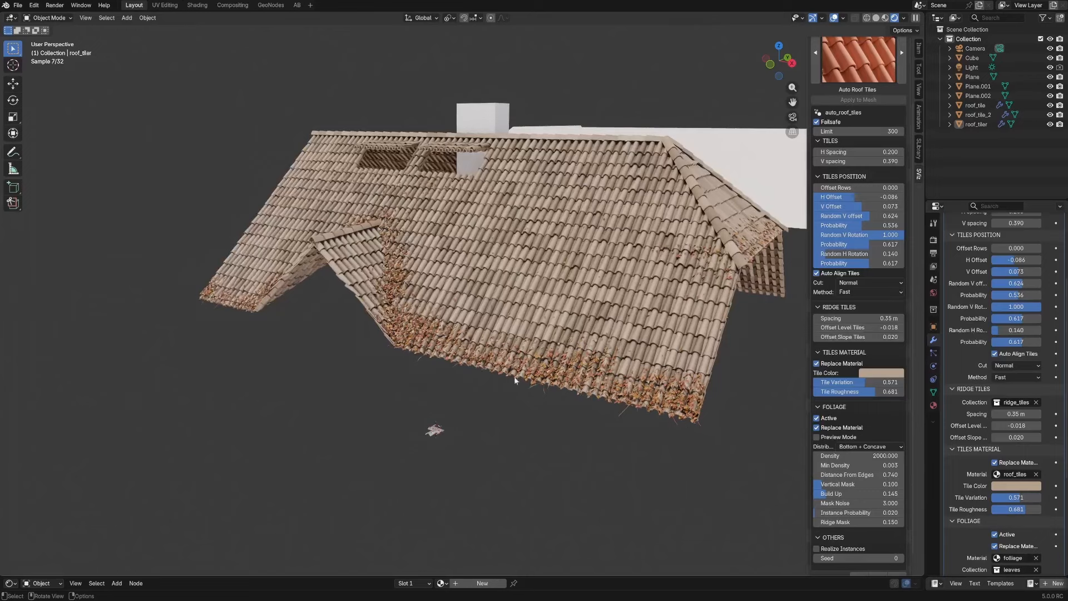
- Examine the foliage spread along the beige roof's valley, eaves and hip end from close up
{"action": "scroll", "coordinate": [444, 358], "scroll_direction": "up", "scroll_amount": 2}
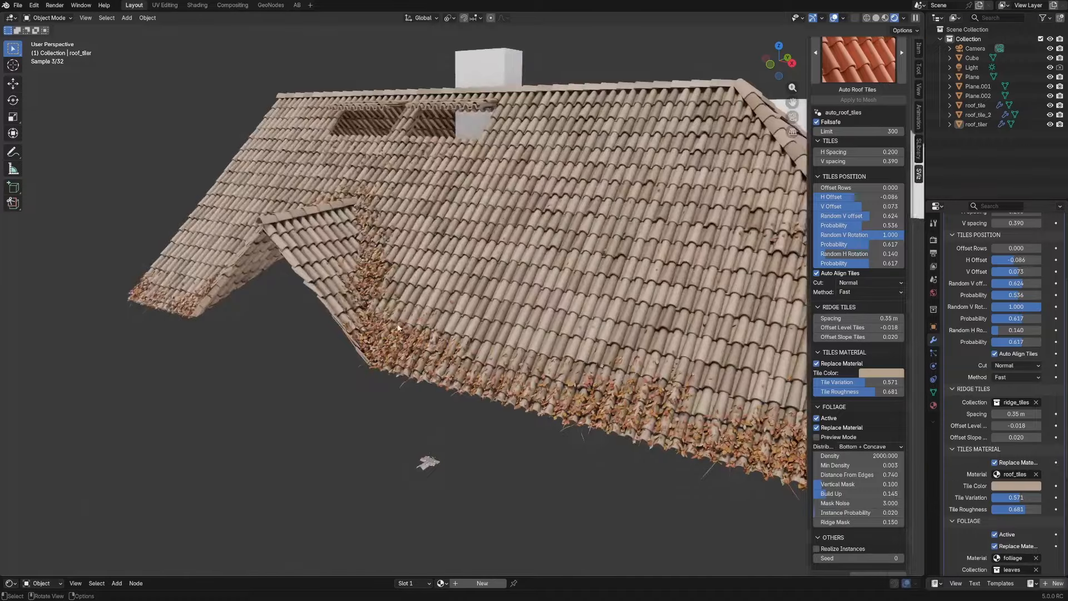
{"action": "scroll", "coordinate": [346, 201], "scroll_direction": "up", "scroll_amount": 2}
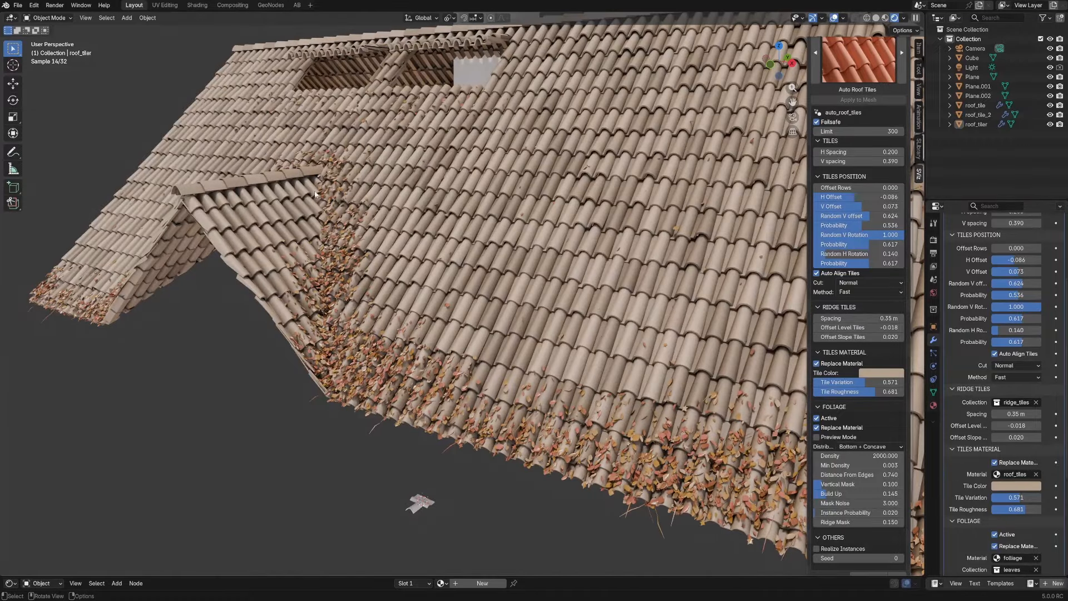
{"action": "middle_click_drag", "start_coordinate": [315, 195], "coordinate": [409, 285]}
{"action": "scroll", "coordinate": [409, 285], "scroll_direction": "down", "scroll_amount": 2}
{"action": "middle_click_drag", "start_coordinate": [404, 334], "coordinate": [298, 340], "text": "shift"}
{"action": "middle_click_drag", "start_coordinate": [723, 317], "coordinate": [559, 312], "text": "shift"}
{"action": "scroll", "coordinate": [560, 311], "scroll_direction": "up", "scroll_amount": 6}
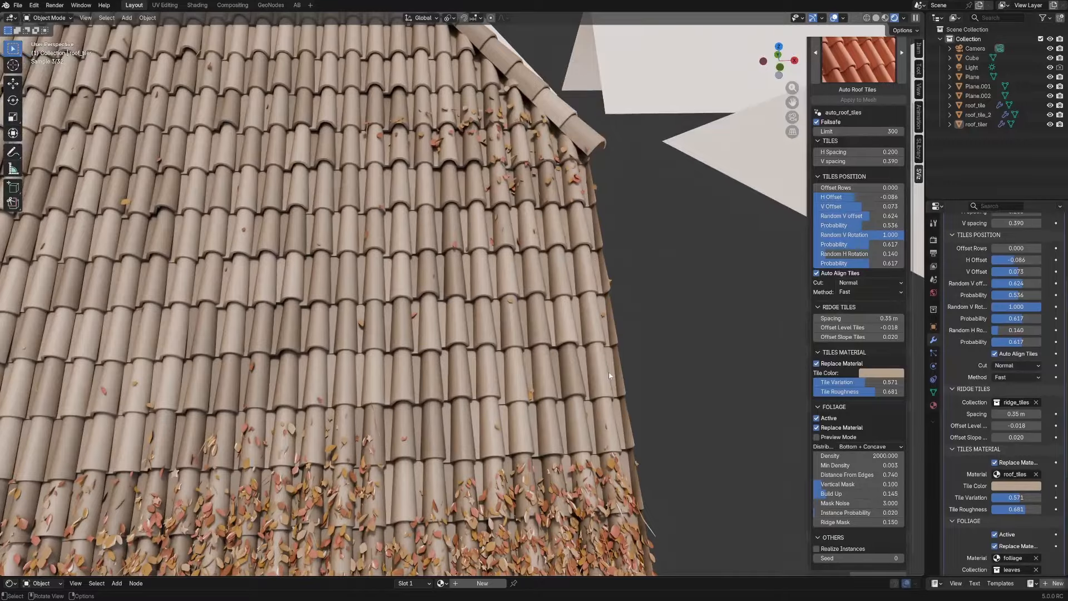
{"action": "scroll", "coordinate": [620, 369], "scroll_direction": "down", "scroll_amount": 4}
{"action": "middle_click_drag", "start_coordinate": [619, 366], "coordinate": [527, 306]}
- Move the side edge of the roof_tiler mesh inward about 0.05 m along the global X axis in solid shading
{"action": "left_click", "coordinate": [398, 249]}
{"action": "key", "text": "Tab"}
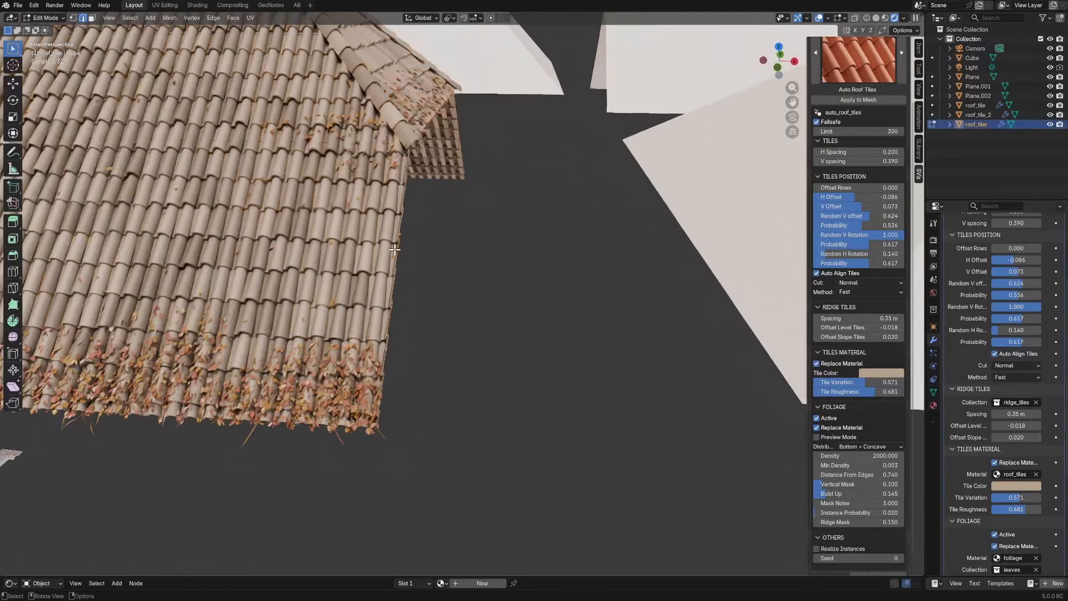
{"action": "left_click", "coordinate": [404, 220]}
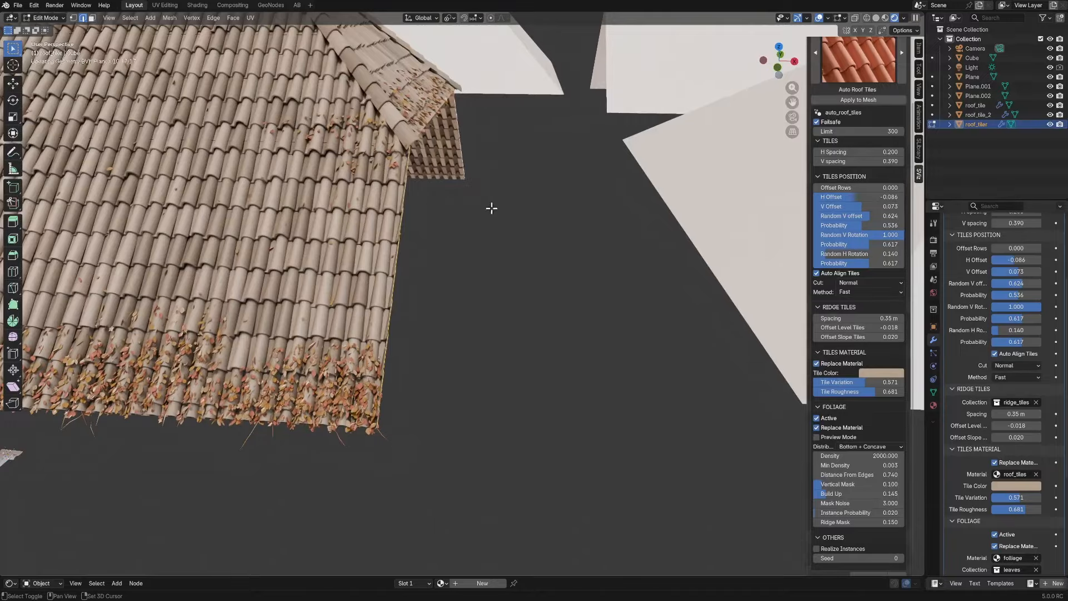
{"action": "middle_click_drag", "start_coordinate": [491, 208], "coordinate": [511, 224]}
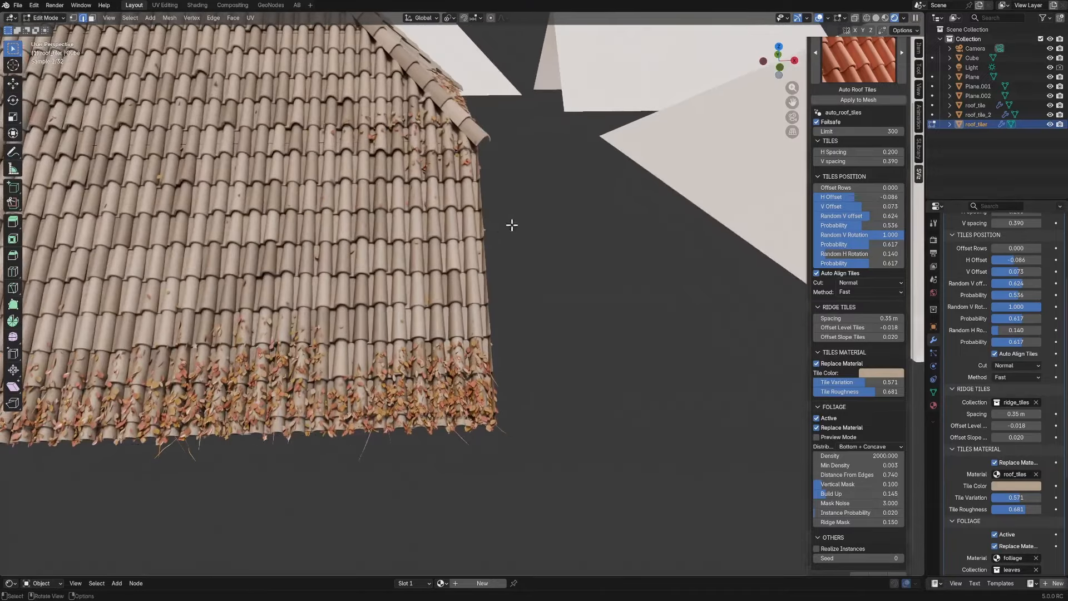
{"action": "left_click", "coordinate": [877, 17]}
{"action": "key", "text": "g"}
{"action": "key", "text": "x"}
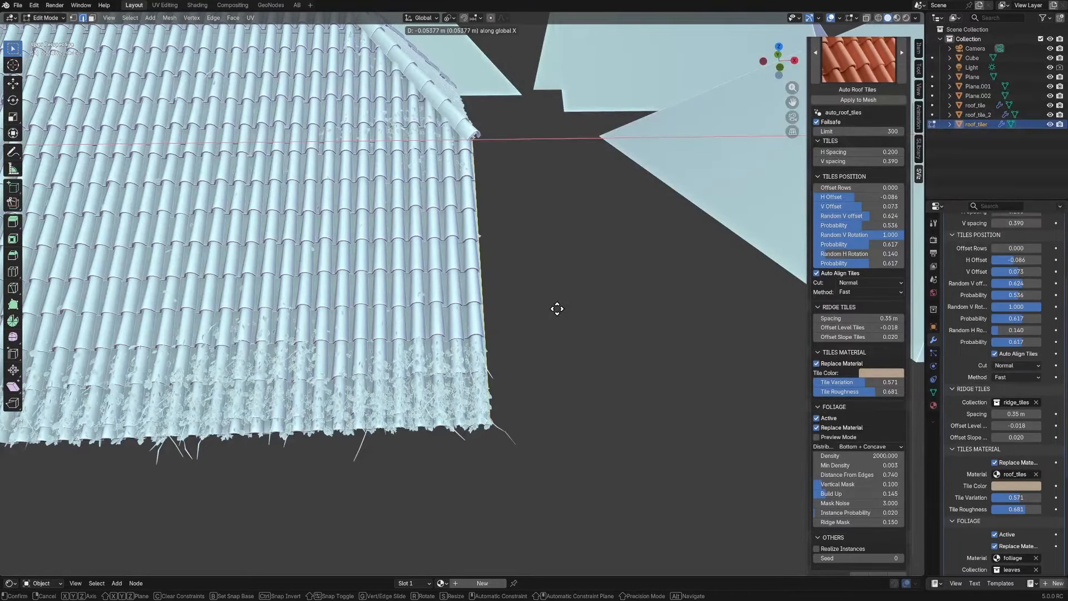
{"action": "left_click", "coordinate": [558, 309]}
{"action": "key", "text": "Tab"}
{"action": "scroll", "coordinate": [562, 361], "scroll_direction": "down", "scroll_amount": 6}
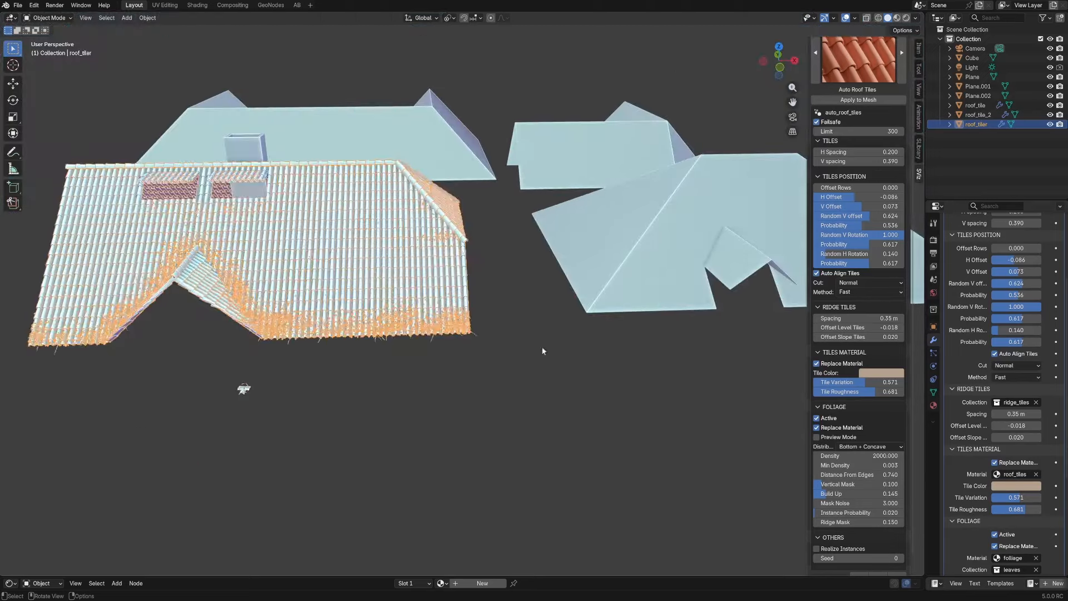
- Examine the edited roof from several angles along with its auto_roof_tiles modifier settings
{"action": "left_click", "coordinate": [523, 351]}
{"action": "middle_click_drag", "start_coordinate": [465, 352], "coordinate": [583, 337], "text": "shift"}
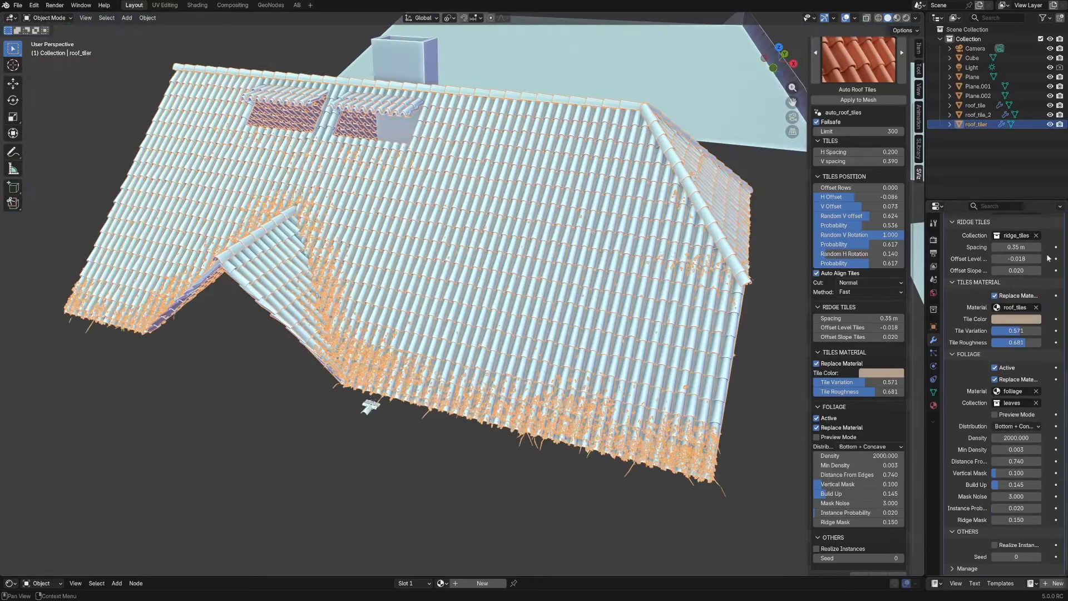
{"action": "scroll", "coordinate": [1048, 258], "scroll_direction": "up", "scroll_amount": 10}
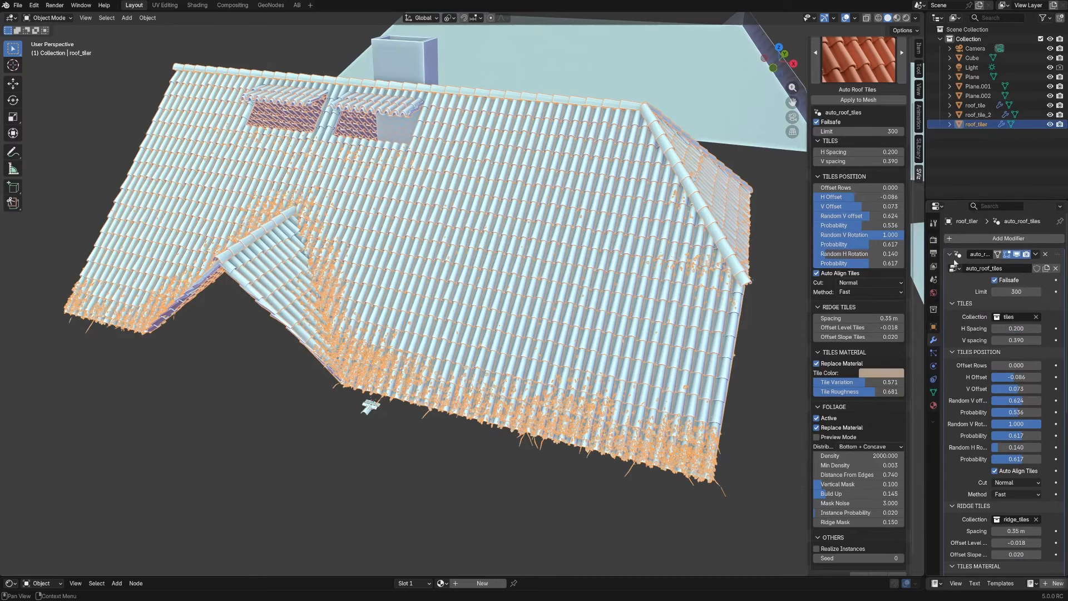
{"action": "middle_click_drag", "start_coordinate": [617, 378], "coordinate": [634, 340]}
{"action": "middle_click_drag", "start_coordinate": [424, 336], "coordinate": [398, 306]}
{"action": "scroll", "coordinate": [481, 311], "scroll_direction": "up", "scroll_amount": 4}
{"action": "middle_click_drag", "start_coordinate": [533, 430], "coordinate": [501, 400]}
- Apply the Auto Roof Corrugated asset to the hipped roof Plane.001 and show it in rendered shading
{"action": "scroll", "coordinate": [517, 411], "scroll_direction": "down", "scroll_amount": 5}
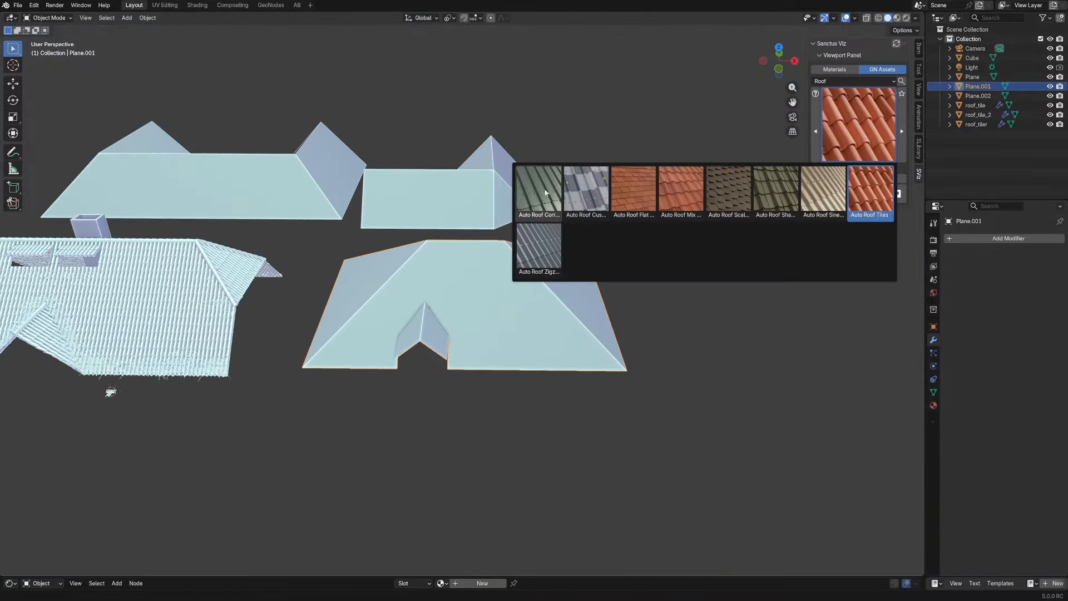
{"action": "left_click", "coordinate": [545, 193]}
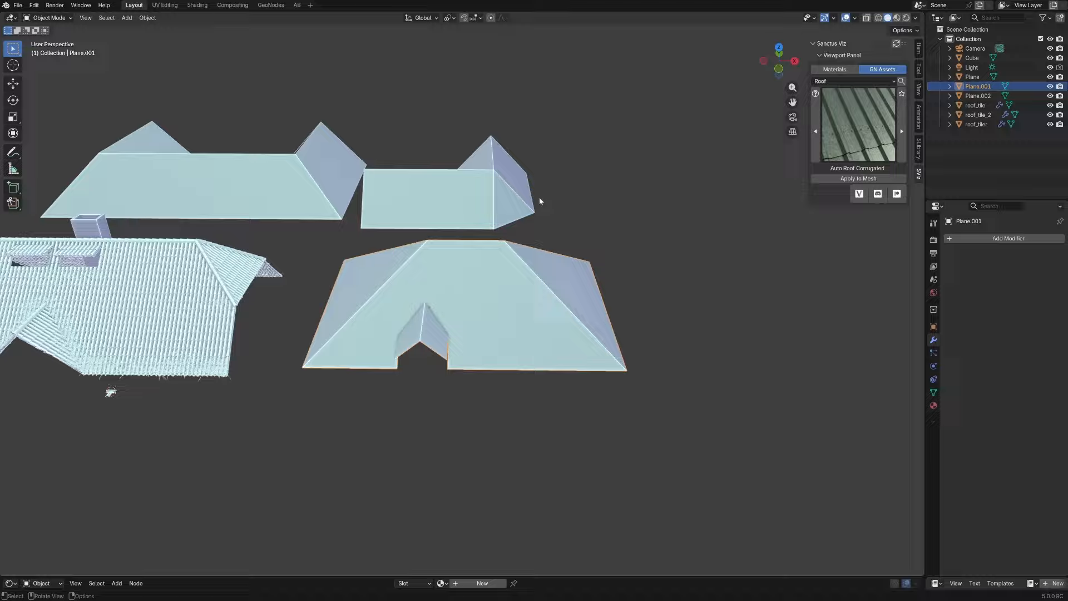
{"action": "left_click", "coordinate": [829, 179]}
{"action": "left_click", "coordinate": [906, 17]}
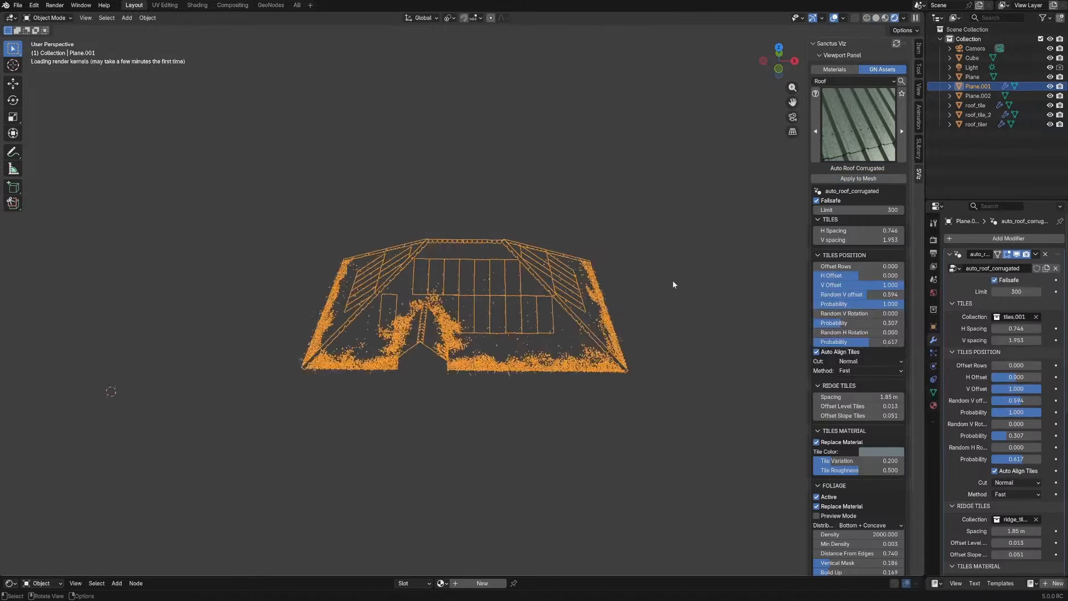
{"action": "scroll", "coordinate": [672, 279], "scroll_direction": "up", "scroll_amount": 4}
- Apply the Auto Roof Mix Tiles asset to the gabled roof mesh Plane
{"action": "mouse_move", "coordinate": [670, 189]}
{"action": "middle_mouse_down"}
{"action": "mouse_move", "coordinate": [695, 265]}
{"action": "mouse_move", "coordinate": [577, 265]}
{"action": "mouse_move", "coordinate": [625, 305]}
{"action": "mouse_move", "coordinate": [573, 300]}
{"action": "mouse_move", "coordinate": [597, 329]}
{"action": "mouse_move", "coordinate": [565, 329]}
{"action": "middle_mouse_up"}
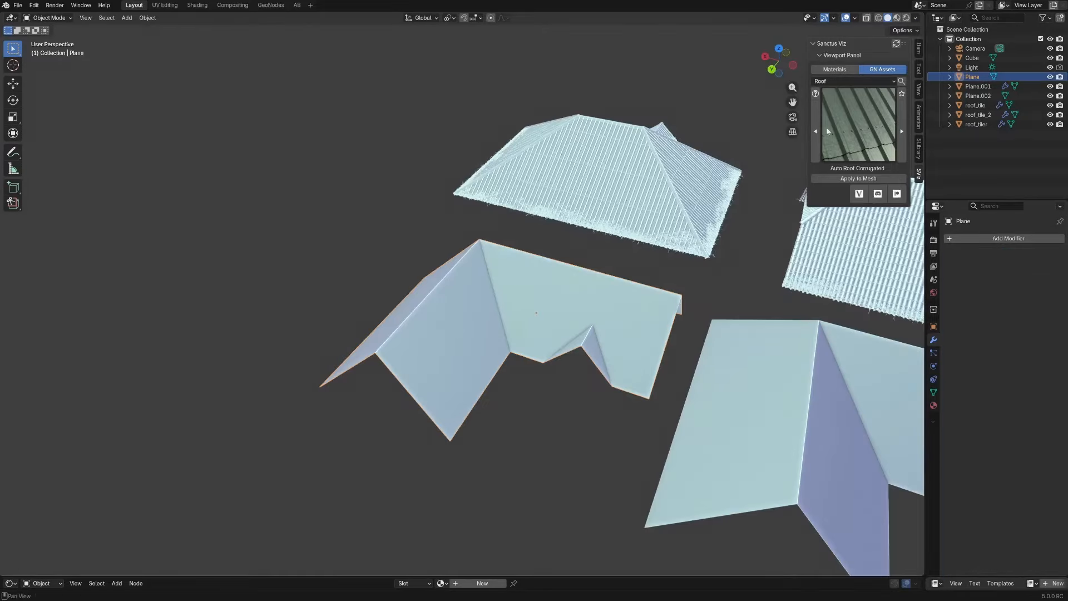
{"action": "left_click", "coordinate": [858, 124]}
{"action": "left_click", "coordinate": [688, 193]}
{"action": "left_click", "coordinate": [858, 178]}
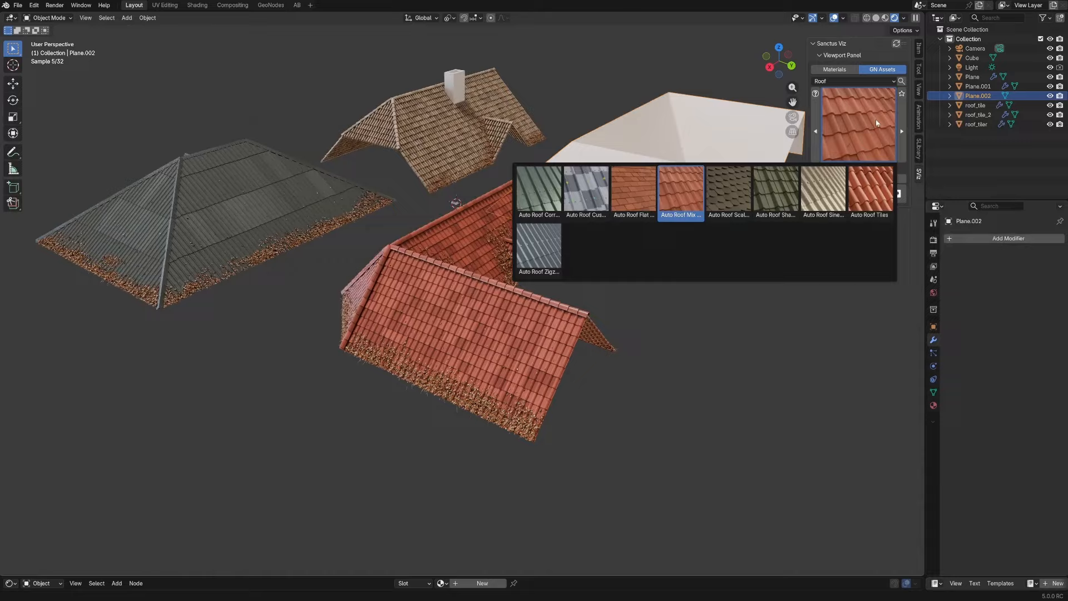
- Apply the Auto Roof Sharp Tiles asset to the remaining untiled roof mesh, Plane.002
{"action": "left_click", "coordinate": [763, 189]}
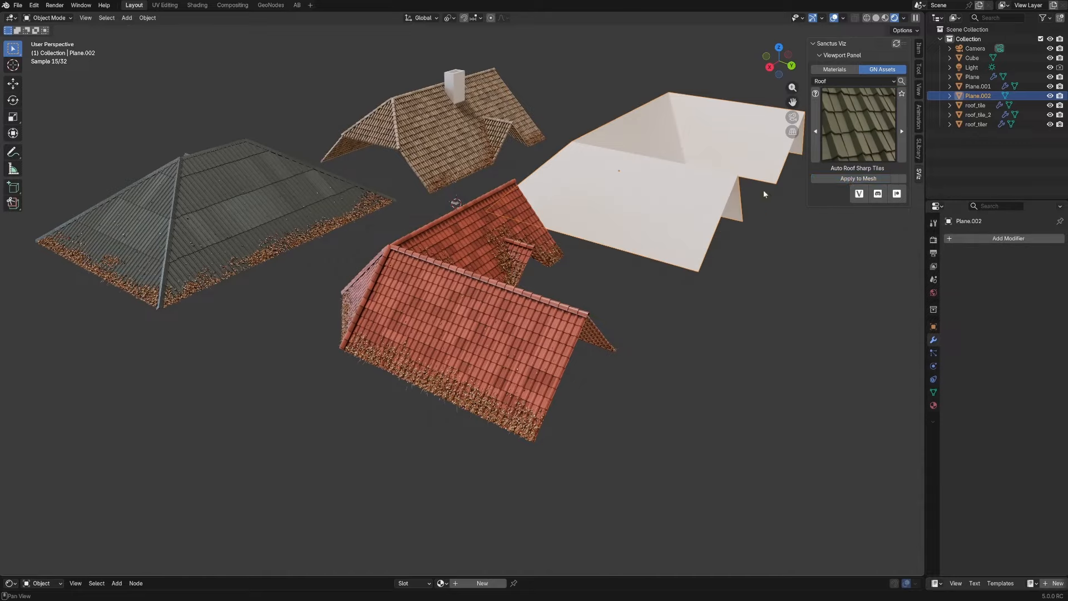
{"action": "left_click", "coordinate": [858, 178]}
{"action": "middle_click_drag", "start_coordinate": [724, 267], "coordinate": [624, 288]}
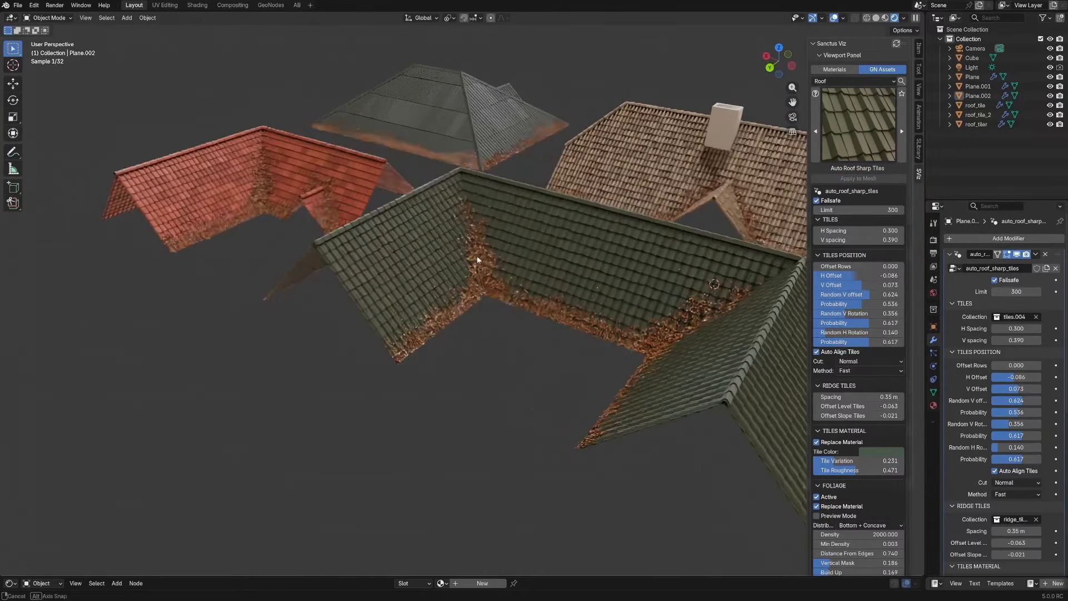
- Examine the sharp-tile roof up close and its modifier's tile collection, position, ridge tile, material and foliage settings
{"action": "scroll", "coordinate": [501, 292], "scroll_direction": "up", "scroll_amount": 3}
{"action": "scroll", "coordinate": [499, 282], "scroll_direction": "down", "scroll_amount": 4}
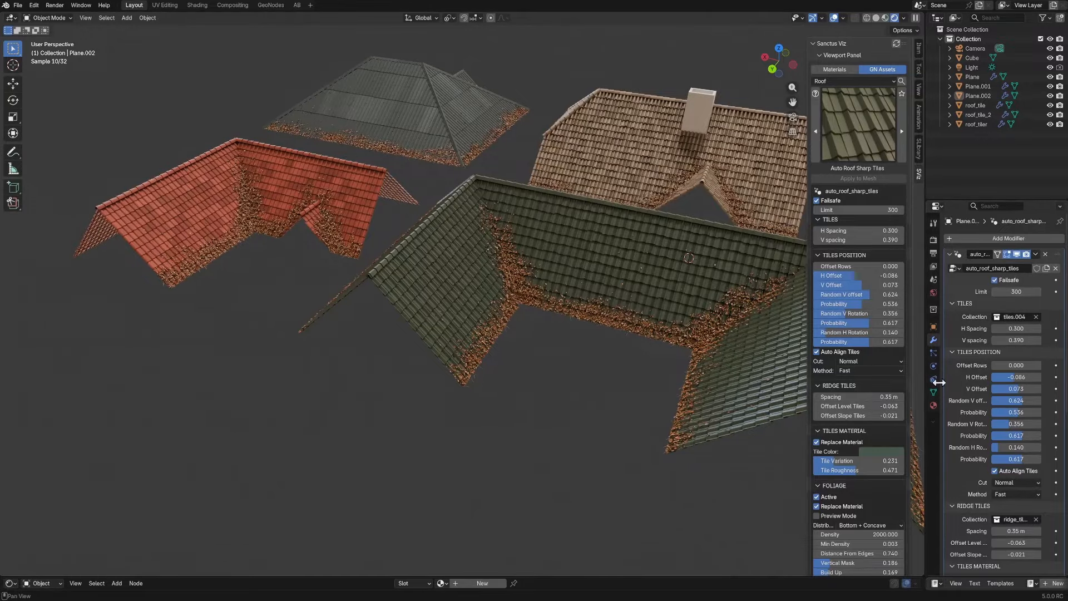
{"action": "middle_click_drag", "start_coordinate": [608, 301], "coordinate": [608, 301]}
{"action": "scroll", "coordinate": [584, 289], "scroll_direction": "up", "scroll_amount": 2}
{"action": "scroll", "coordinate": [587, 310], "scroll_direction": "up", "scroll_amount": 2}
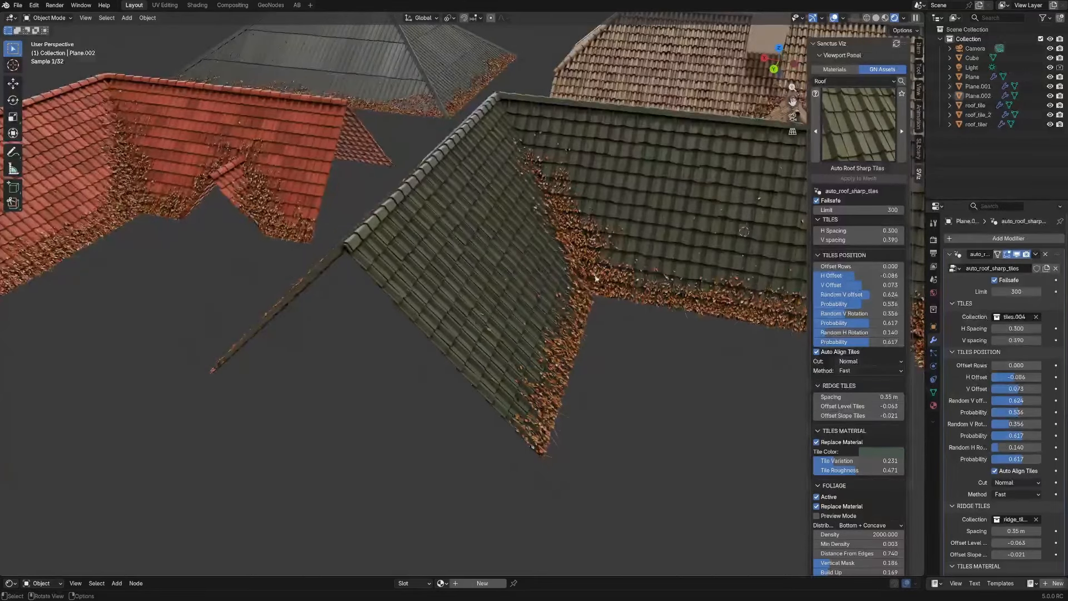
{"action": "scroll", "coordinate": [1007, 297], "scroll_direction": "down", "scroll_amount": 3}
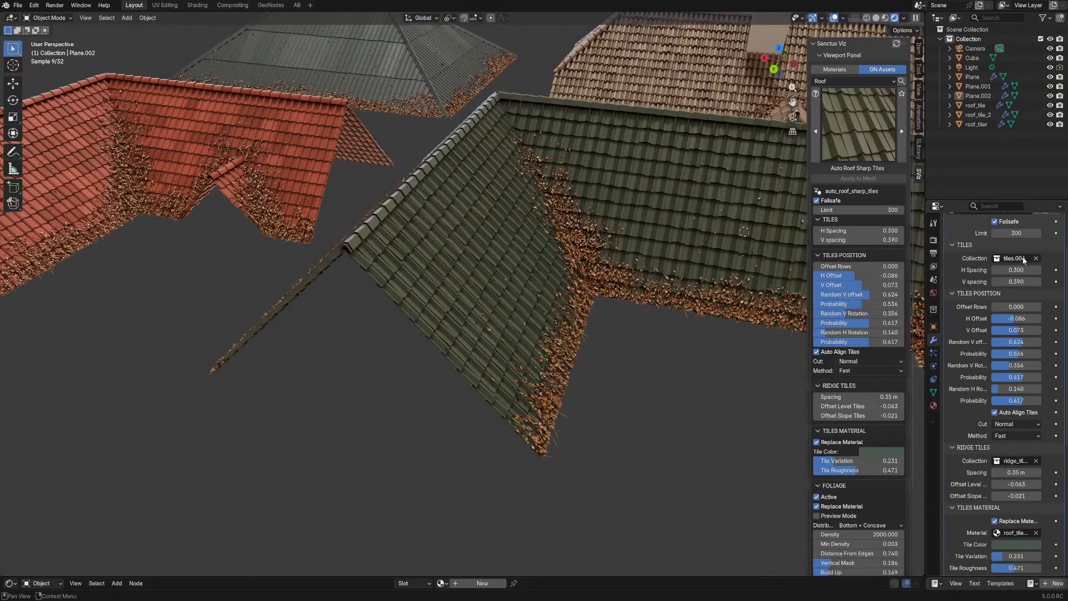
{"action": "scroll", "coordinate": [997, 439], "scroll_direction": "down", "scroll_amount": 2}
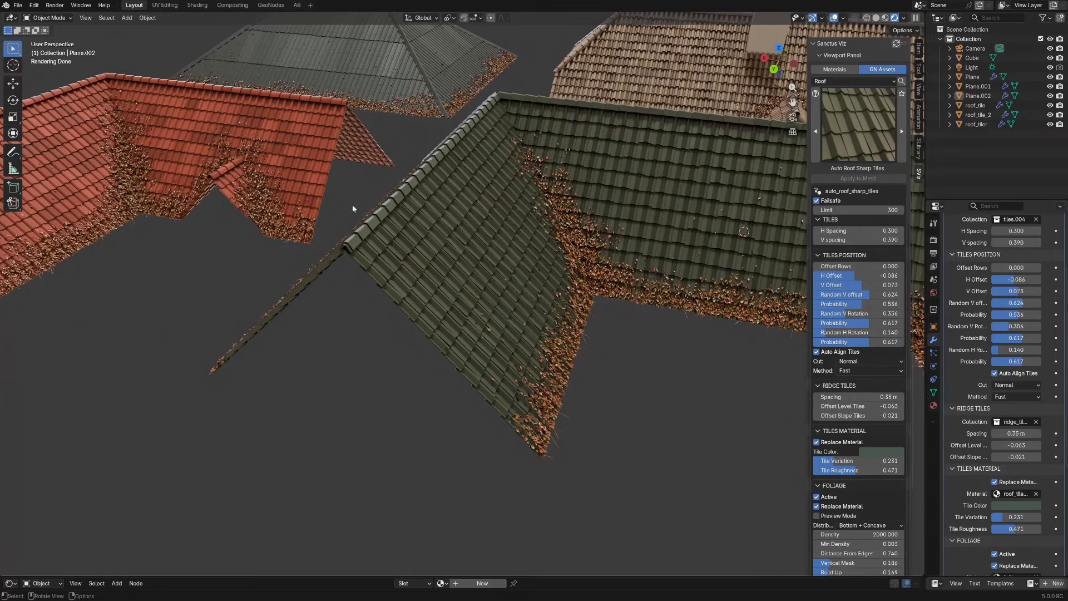
{"action": "scroll", "coordinate": [991, 501], "scroll_direction": "down", "scroll_amount": 3}
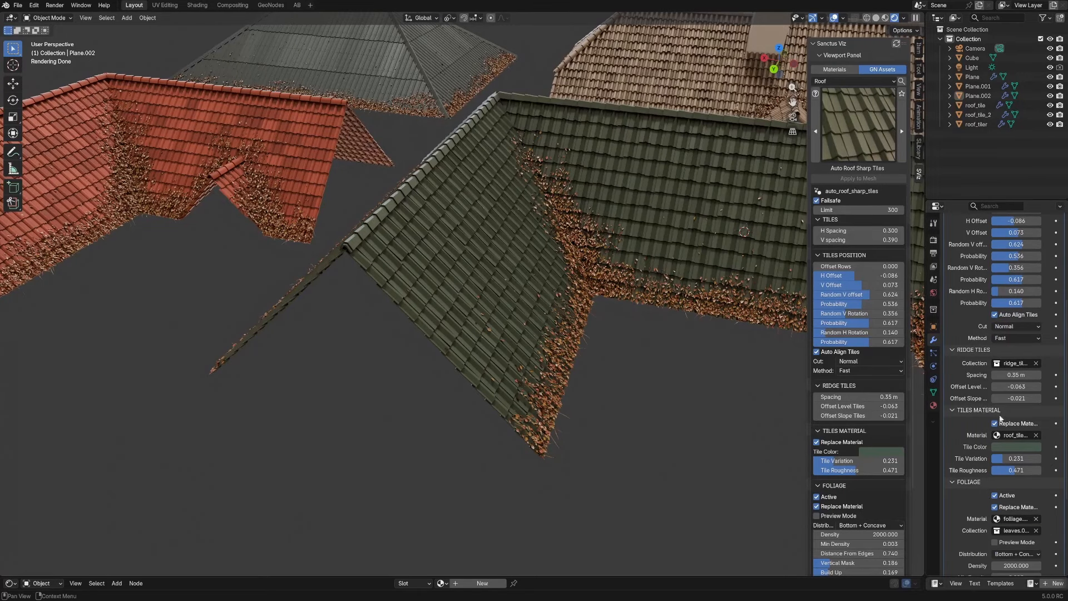
{"action": "scroll", "coordinate": [1000, 503], "scroll_direction": "down", "scroll_amount": 2}
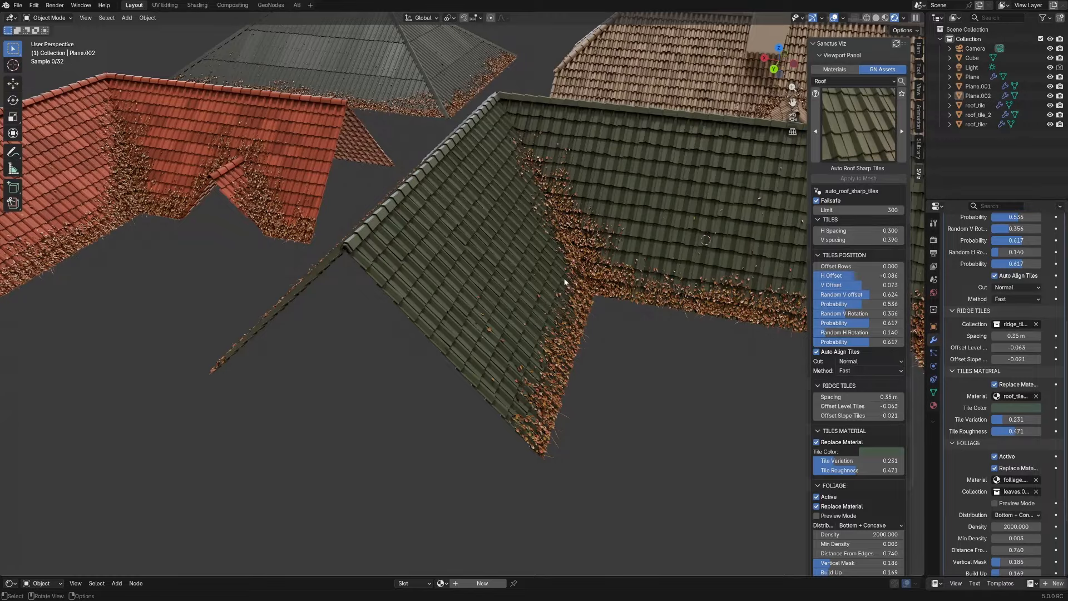
- Compare the corrugated, mix-tile, sharp-tile and beige tiled roofs from several angles
{"action": "scroll", "coordinate": [564, 282], "scroll_direction": "down", "scroll_amount": 5}
{"action": "middle_click_drag", "start_coordinate": [555, 239], "coordinate": [553, 289], "text": "shift"}
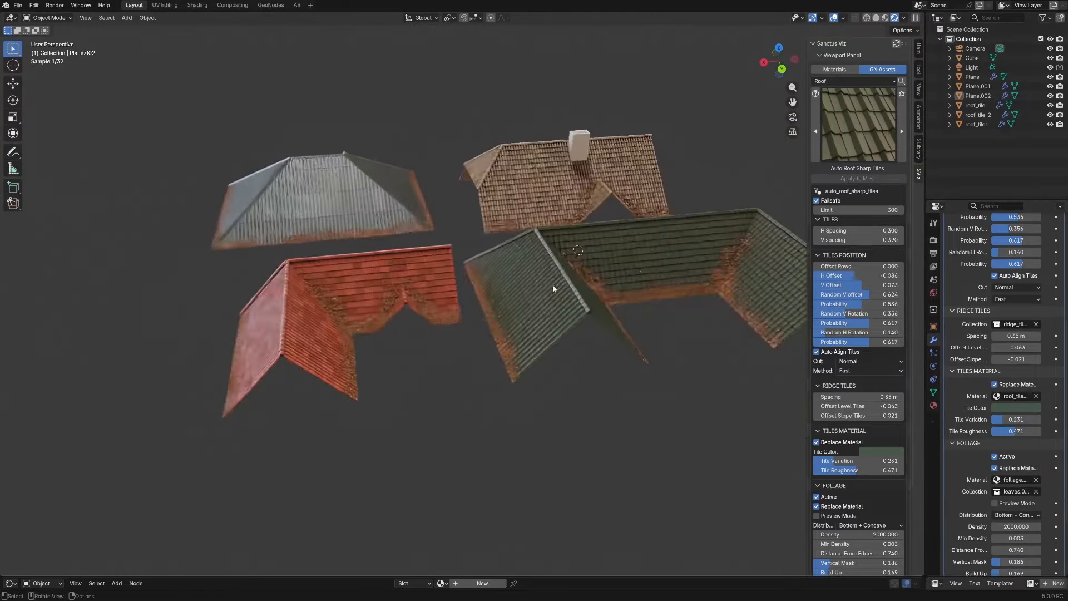
{"action": "scroll", "coordinate": [554, 288], "scroll_direction": "up", "scroll_amount": 3}
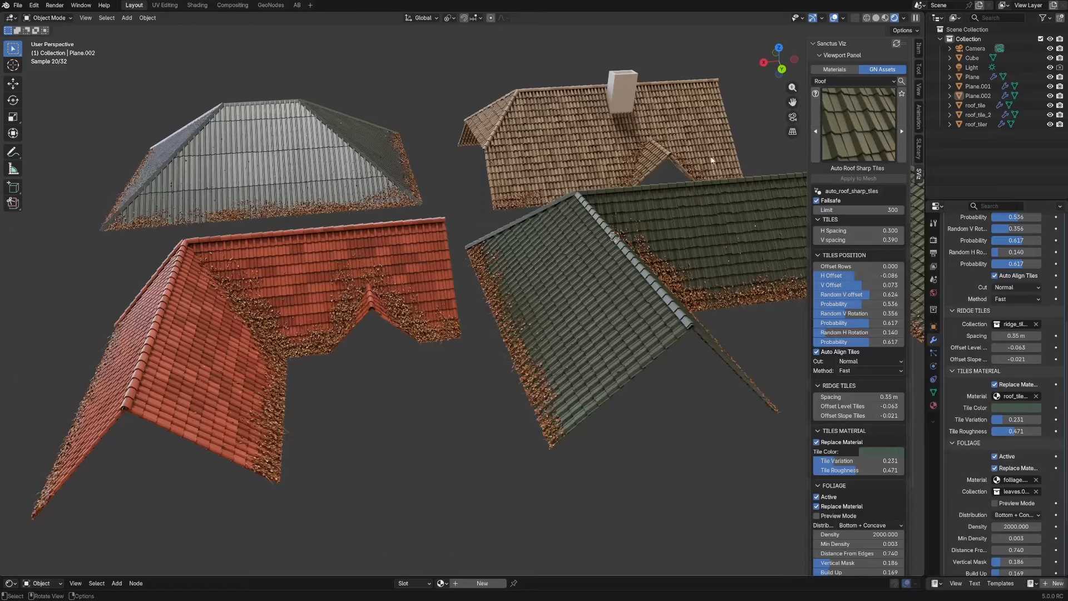
{"action": "middle_click_drag", "start_coordinate": [551, 310], "coordinate": [560, 277]}
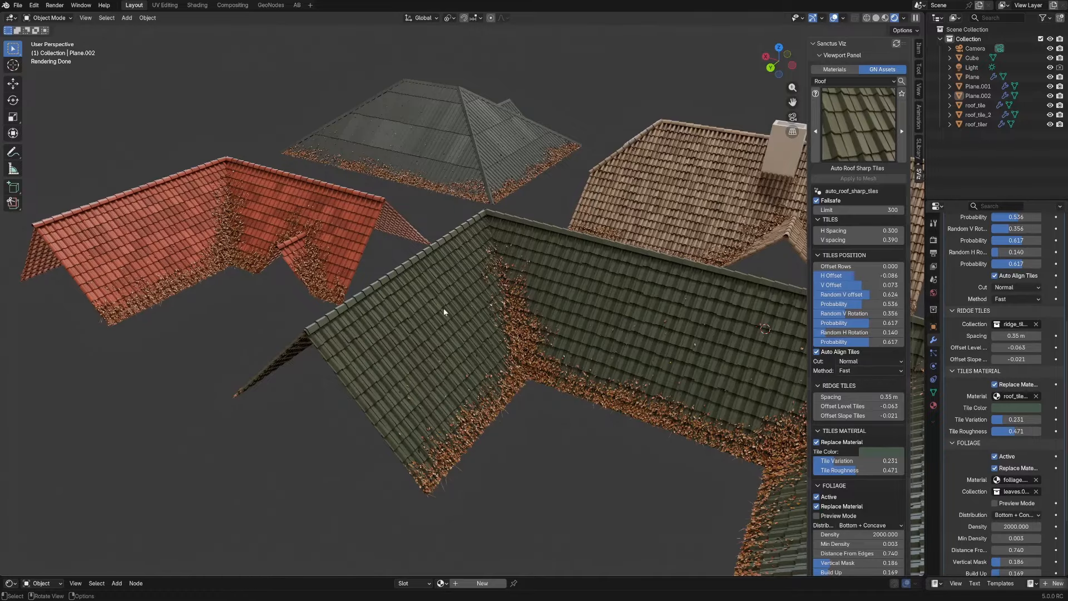
{"action": "middle_click_drag", "start_coordinate": [518, 337], "coordinate": [423, 311]}
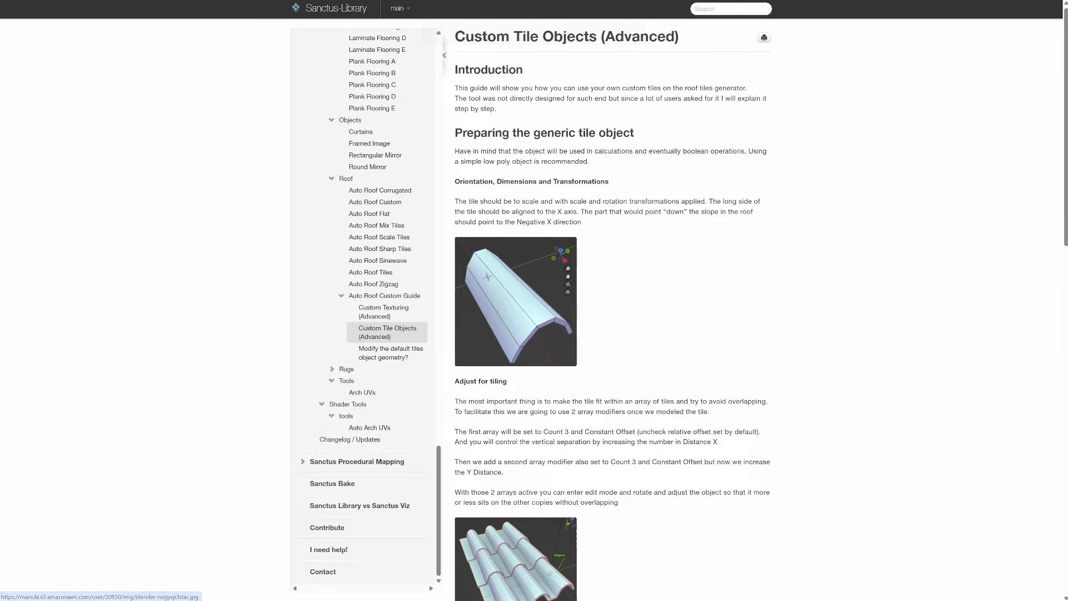
- Read the Custom Tile Objects (Advanced) guide in the Sanctus-Library web documentation, covering tile preparation, ridge tiles, variation and texturing
{"action": "scroll", "coordinate": [545, 99], "scroll_direction": "down", "scroll_amount": 2}
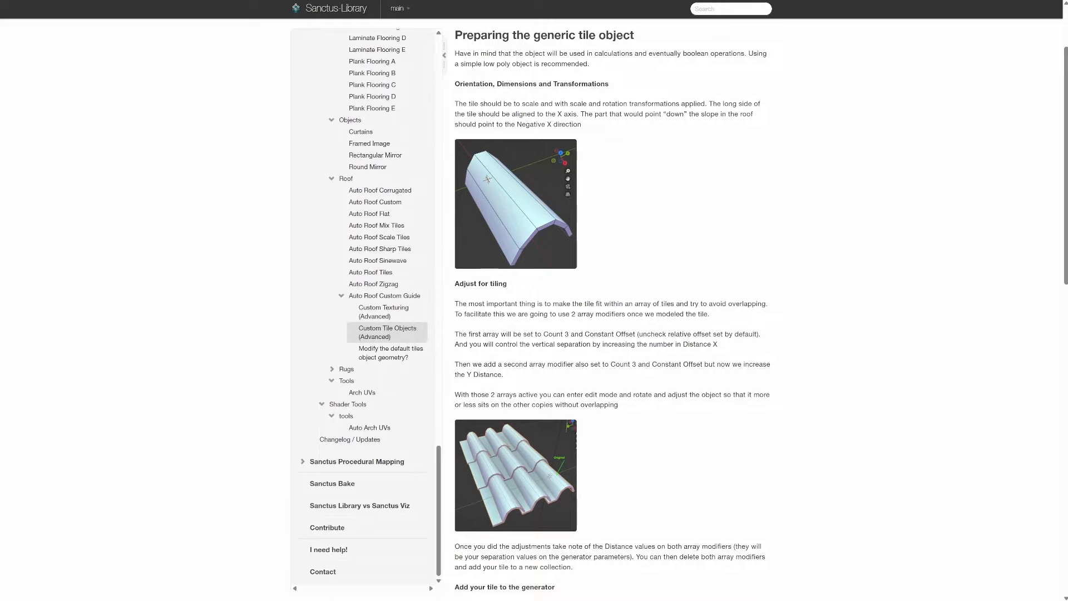
{"action": "scroll", "coordinate": [593, 173], "scroll_direction": "down", "scroll_amount": 18}
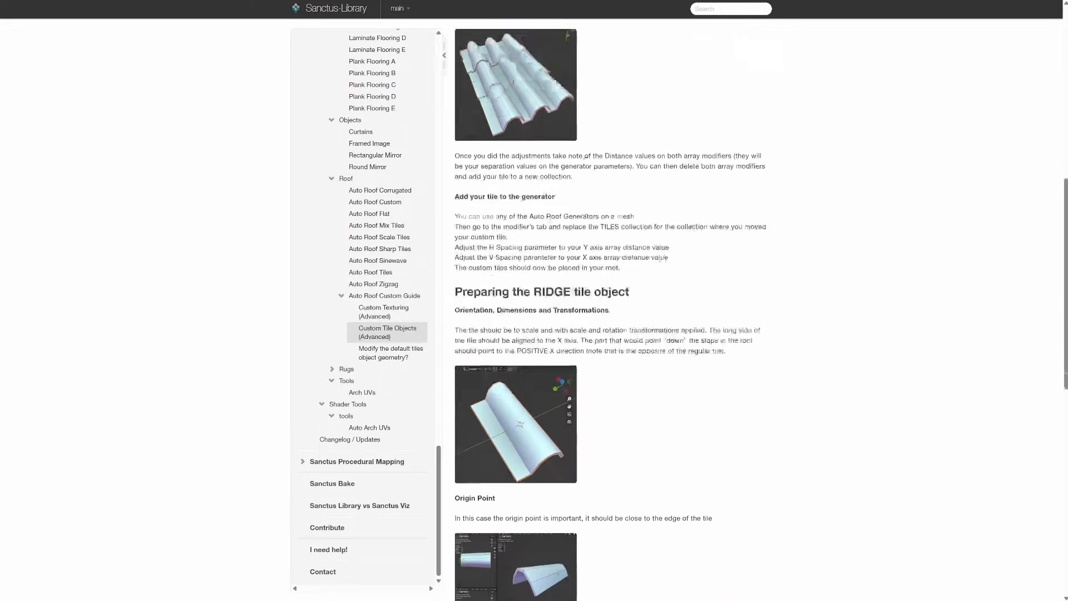
{"action": "scroll", "coordinate": [593, 173], "scroll_direction": "down", "scroll_amount": 3}
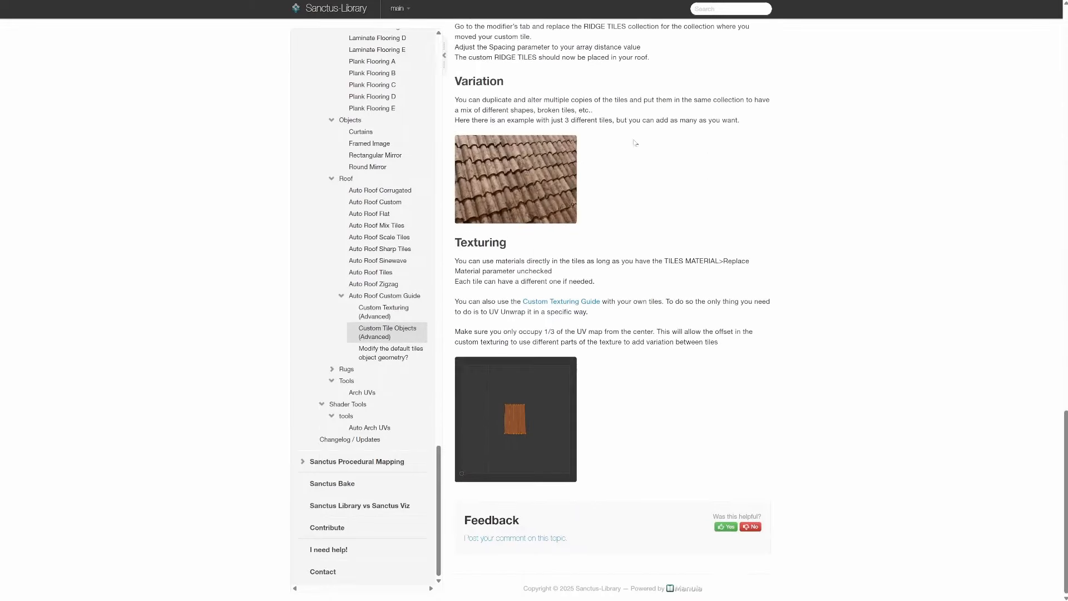
{"action": "scroll", "coordinate": [573, 351], "scroll_direction": "up", "scroll_amount": 3}
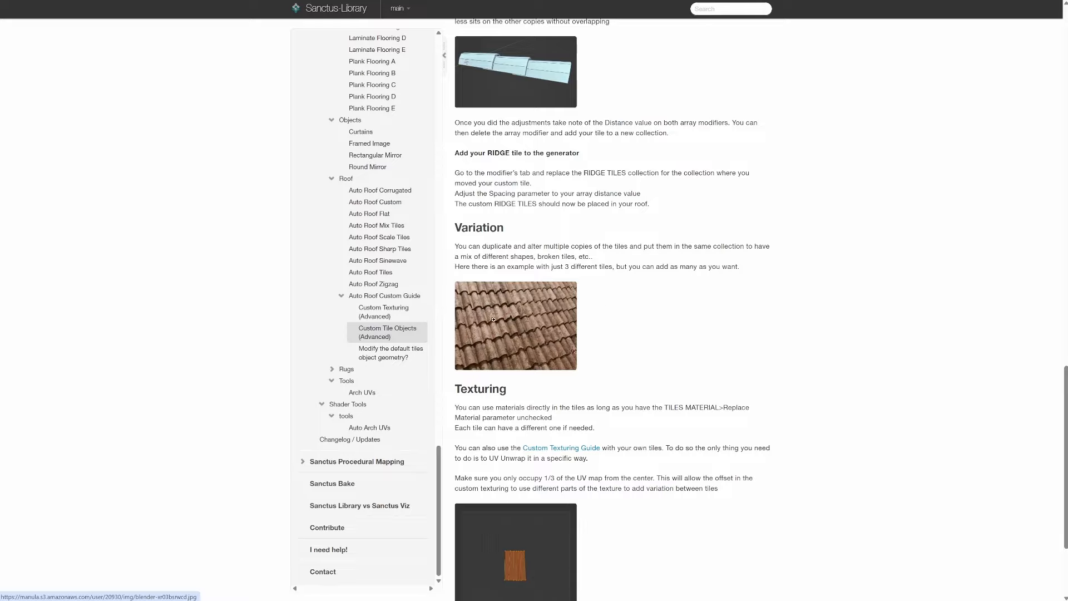
{"action": "scroll", "coordinate": [567, 343], "scroll_direction": "down", "scroll_amount": 2}
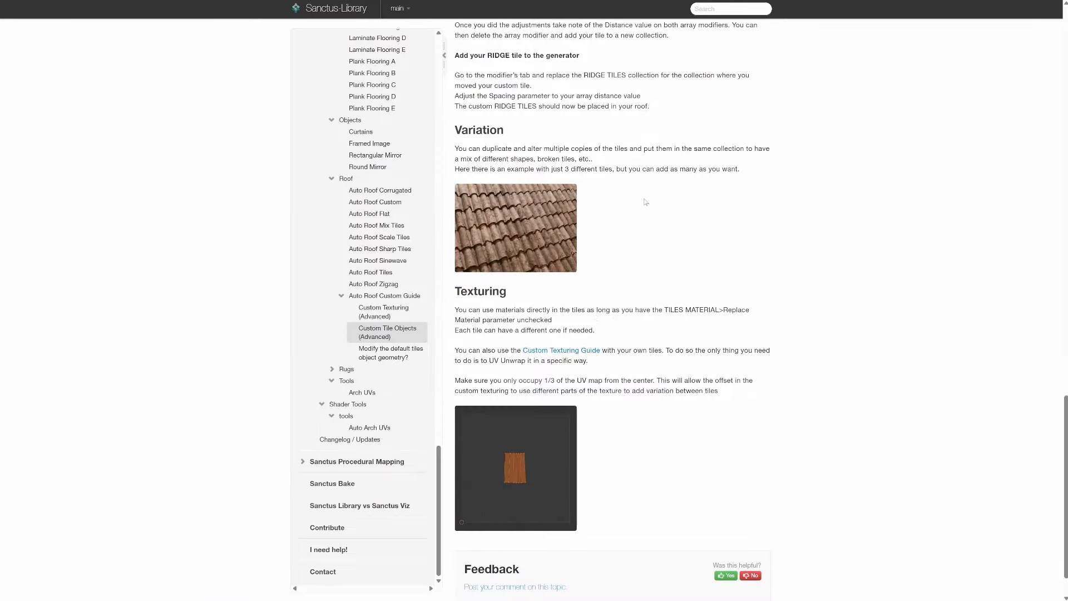
- Open the Custom Texturing (Advanced) guide and examine its example material setup and the enlarged mossy roof tile image
{"action": "left_click", "coordinate": [373, 310]}
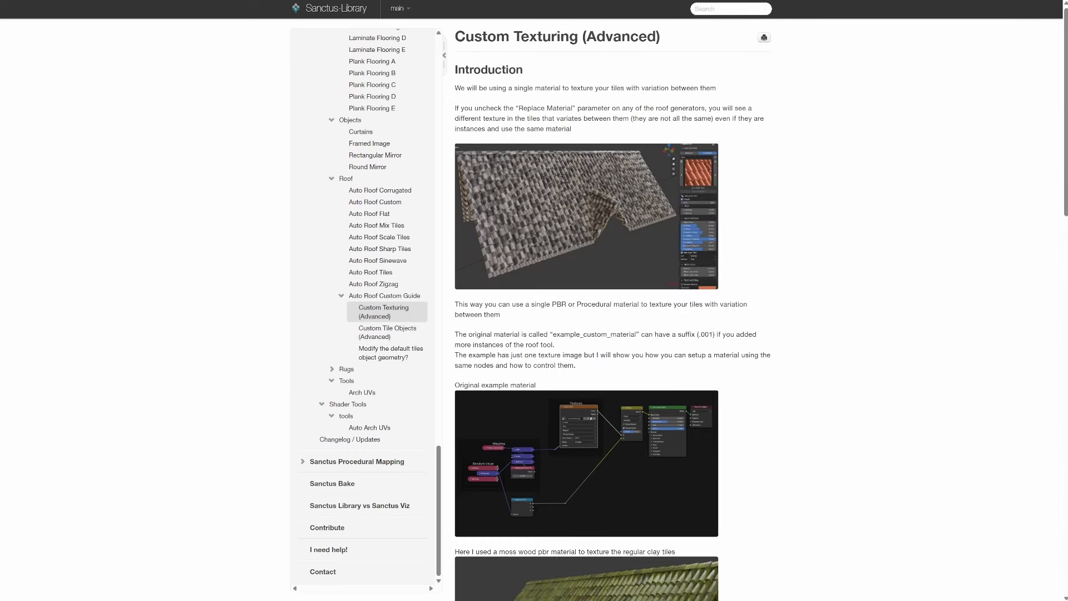
{"action": "scroll", "coordinate": [570, 202], "scroll_direction": "down", "scroll_amount": 2}
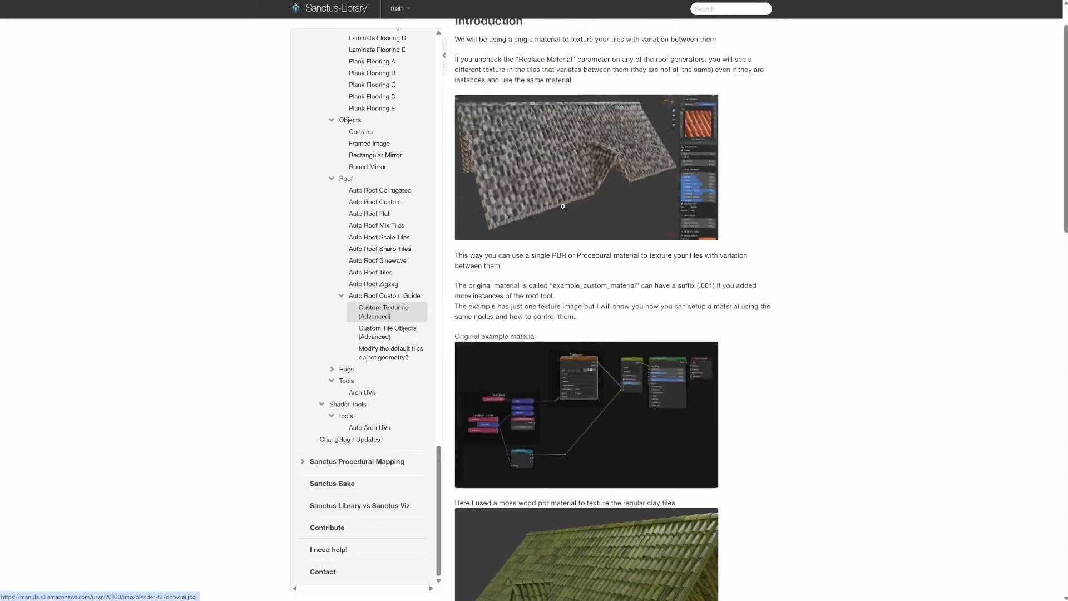
{"action": "scroll", "coordinate": [568, 162], "scroll_direction": "up", "scroll_amount": 2}
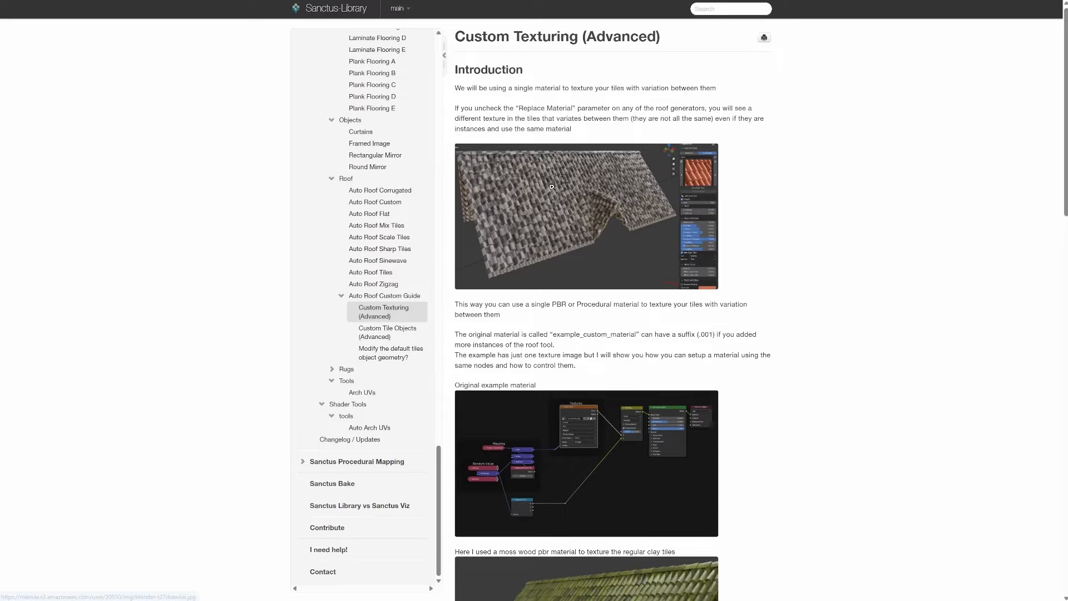
{"action": "scroll", "coordinate": [549, 221], "scroll_direction": "down", "scroll_amount": 4}
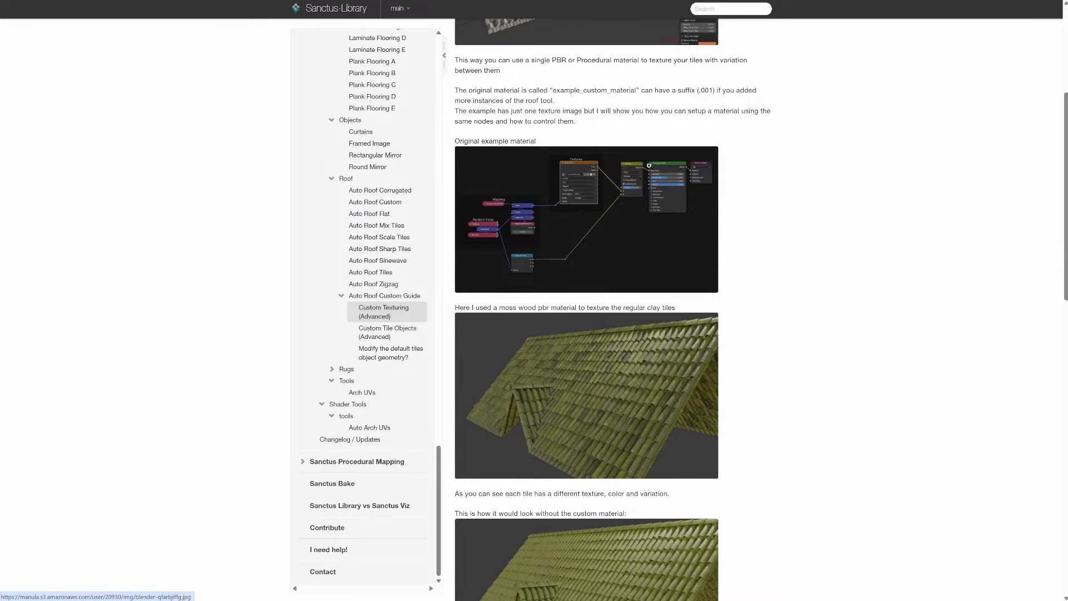
{"action": "scroll", "coordinate": [649, 165], "scroll_direction": "up", "scroll_amount": 4}
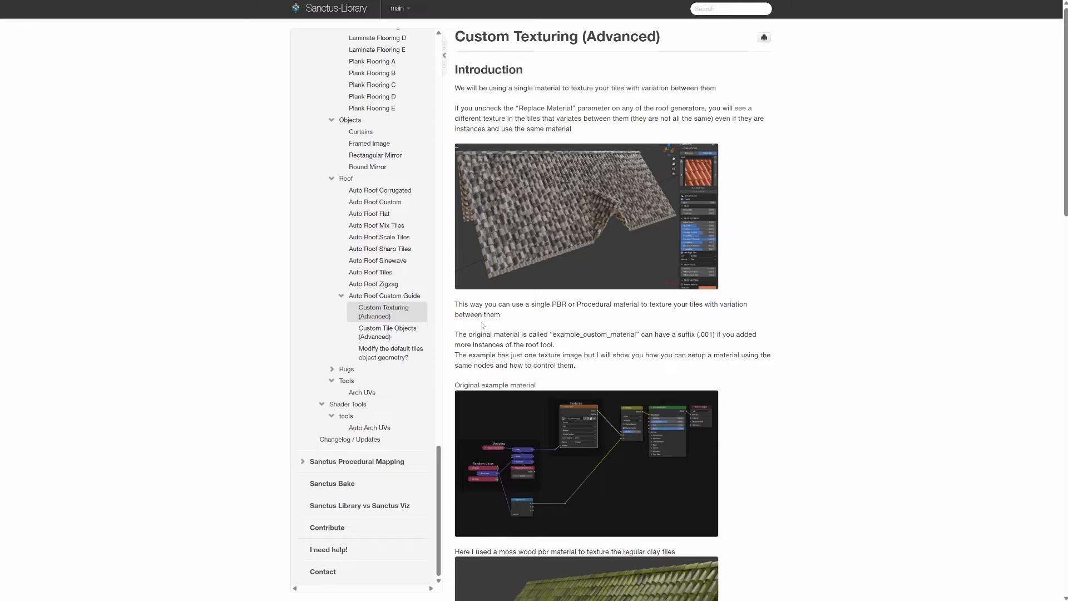
{"action": "scroll", "coordinate": [519, 166], "scroll_direction": "down", "scroll_amount": 4}
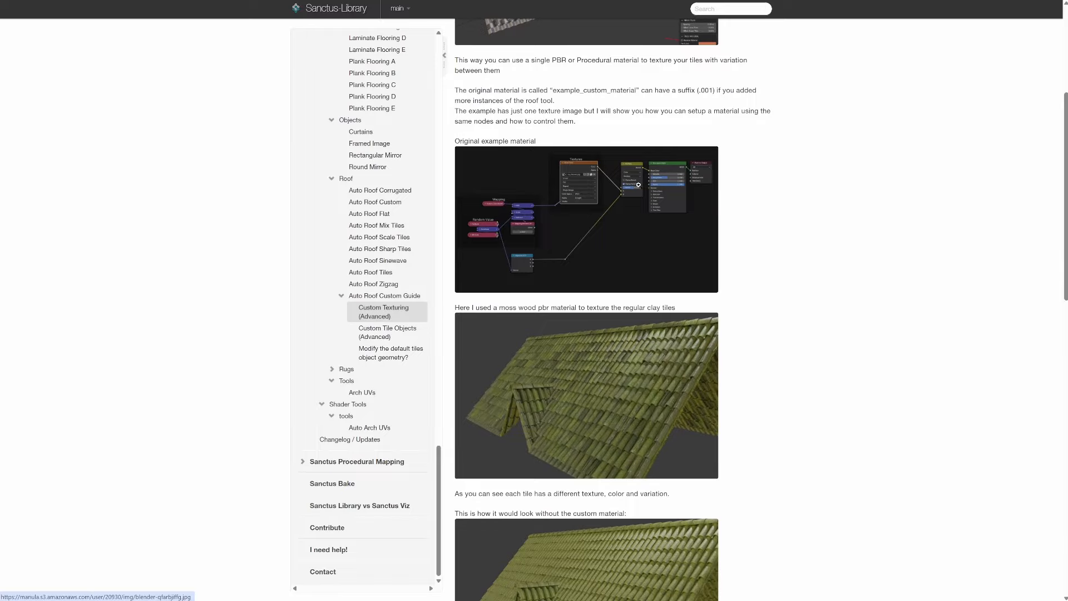
{"action": "scroll", "coordinate": [638, 184], "scroll_direction": "down", "scroll_amount": 5}
{"action": "scroll", "coordinate": [615, 296], "scroll_direction": "up", "scroll_amount": 3}
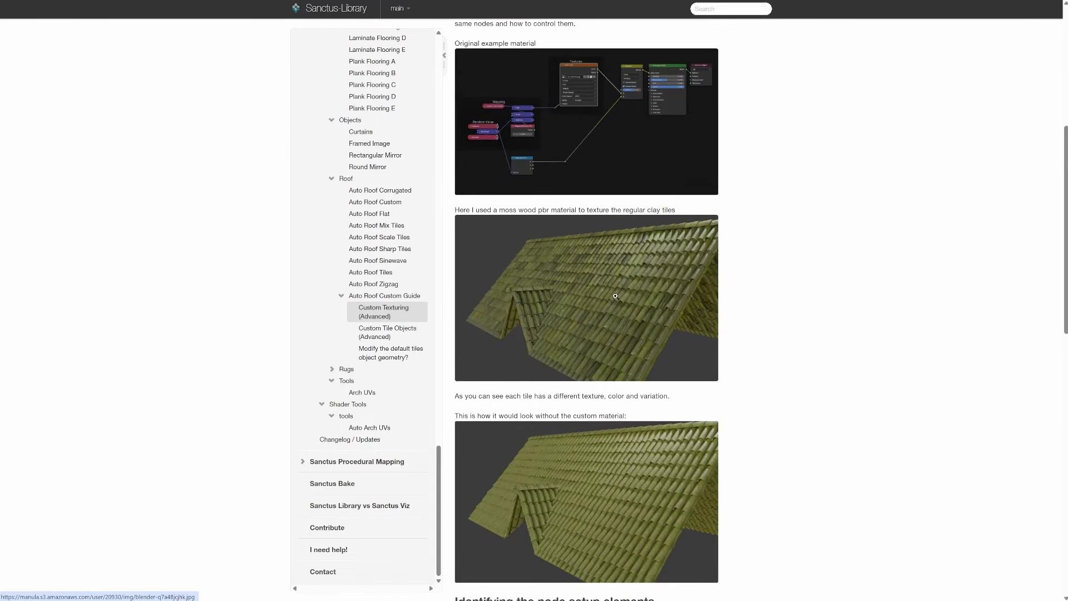
{"action": "left_click", "coordinate": [616, 296]}
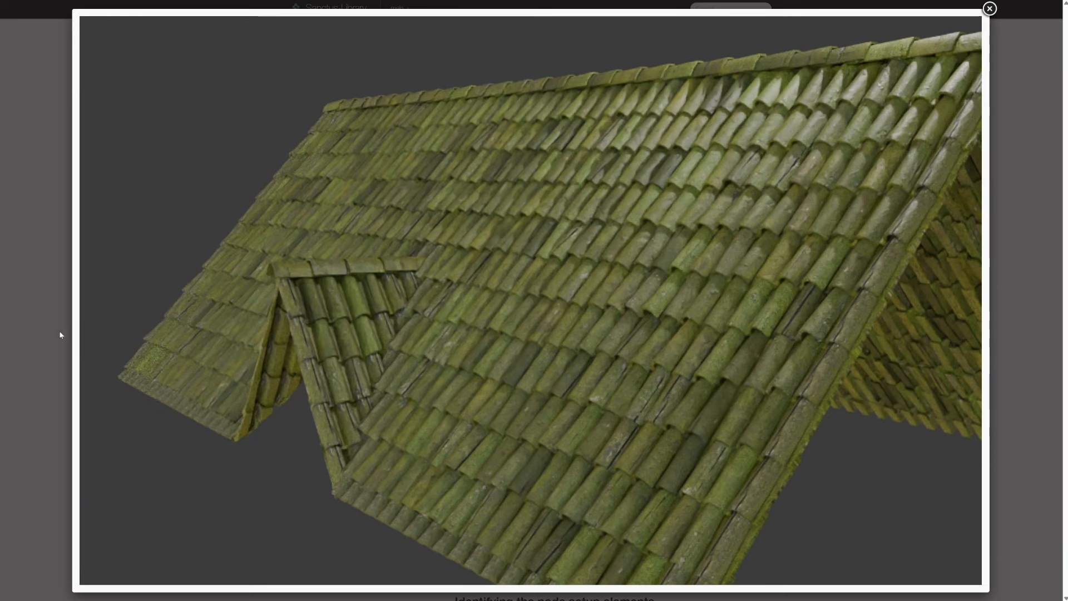
{"action": "left_click", "coordinate": [42, 323]}
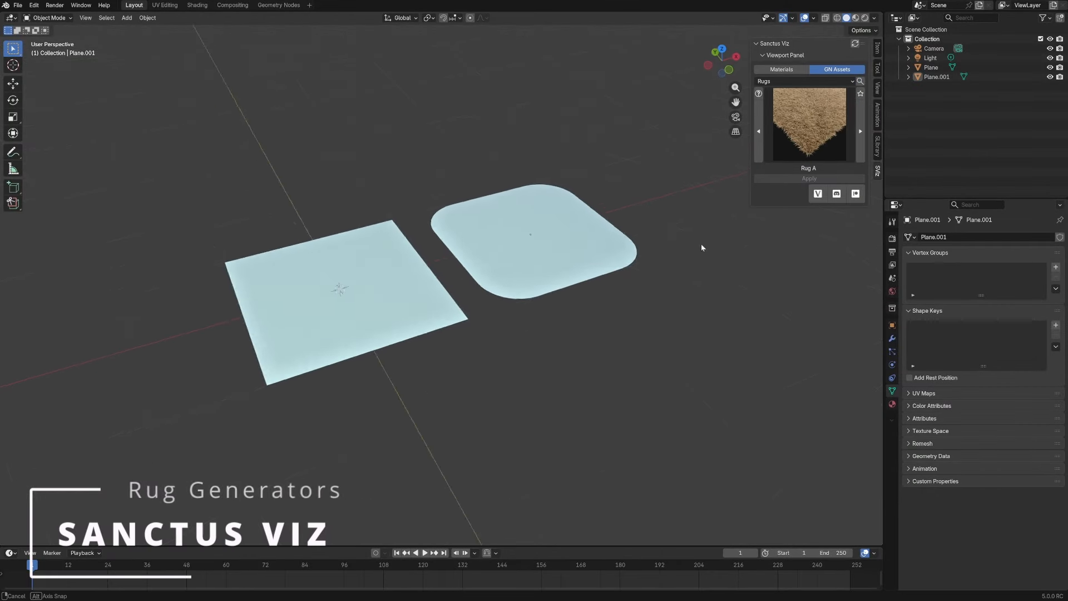
- Switch to Blender and apply the Rug A generator to the square plane
{"action": "scroll", "coordinate": [681, 257], "scroll_direction": "up", "scroll_amount": 2}
{"action": "middle_click_drag", "start_coordinate": [701, 243], "coordinate": [671, 255]}
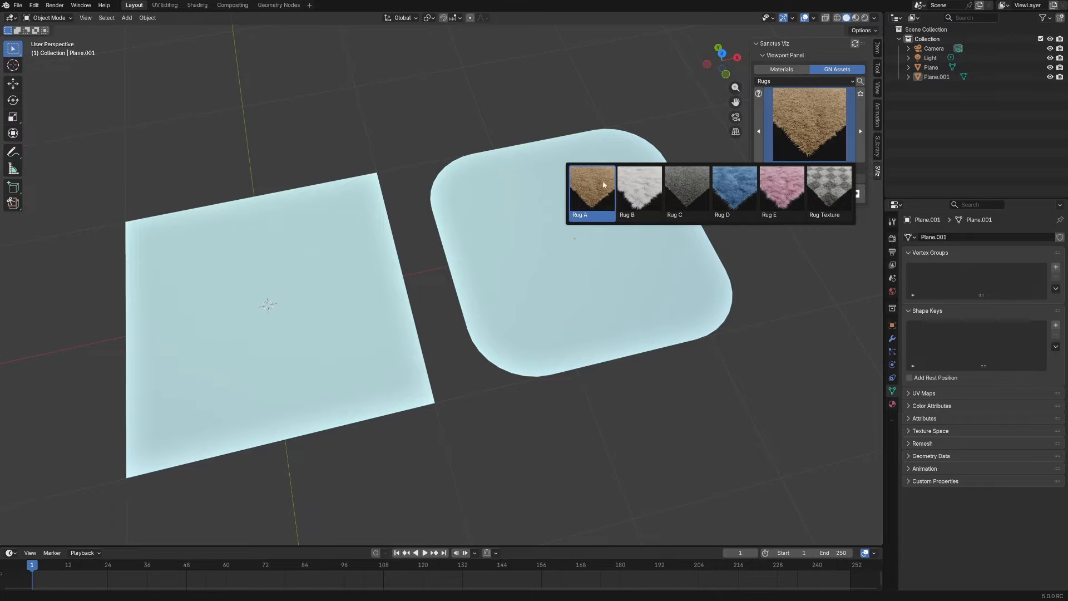
{"action": "left_click", "coordinate": [588, 192]}
{"action": "scroll", "coordinate": [523, 329], "scroll_direction": "up", "scroll_amount": 2}
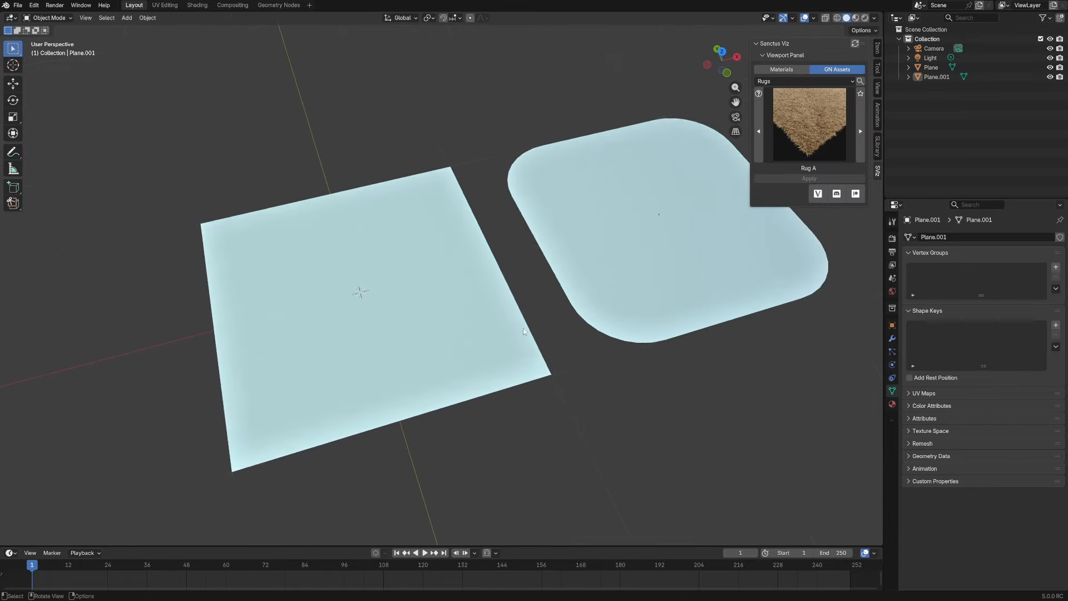
{"action": "scroll", "coordinate": [435, 306], "scroll_direction": "down", "scroll_amount": 4}
{"action": "left_click", "coordinate": [415, 239]}
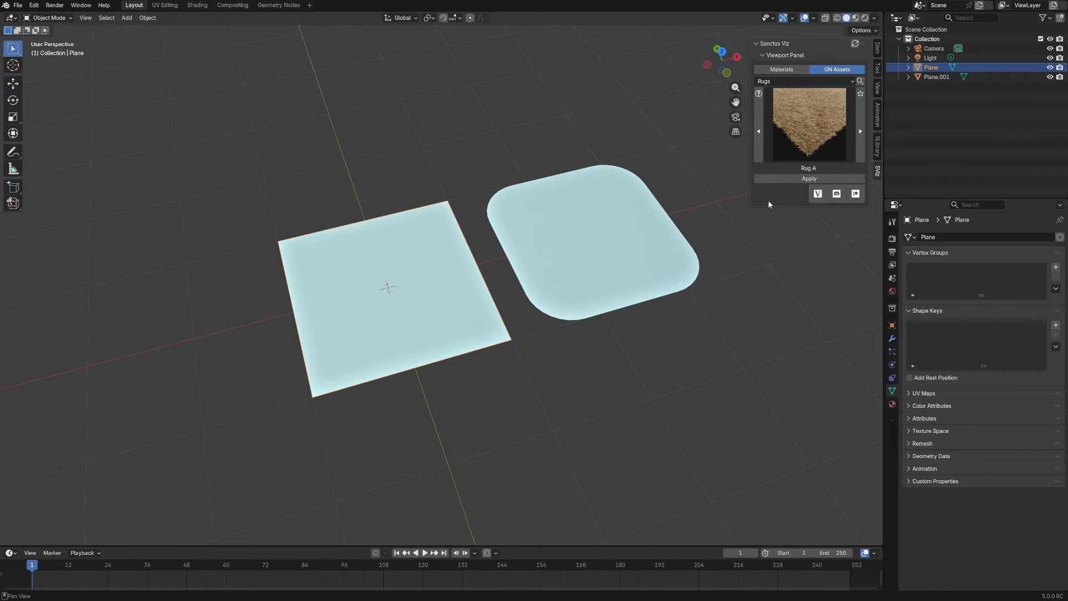
{"action": "left_click", "coordinate": [808, 178]}
{"action": "middle_click_drag", "start_coordinate": [563, 379], "coordinate": [592, 352]}
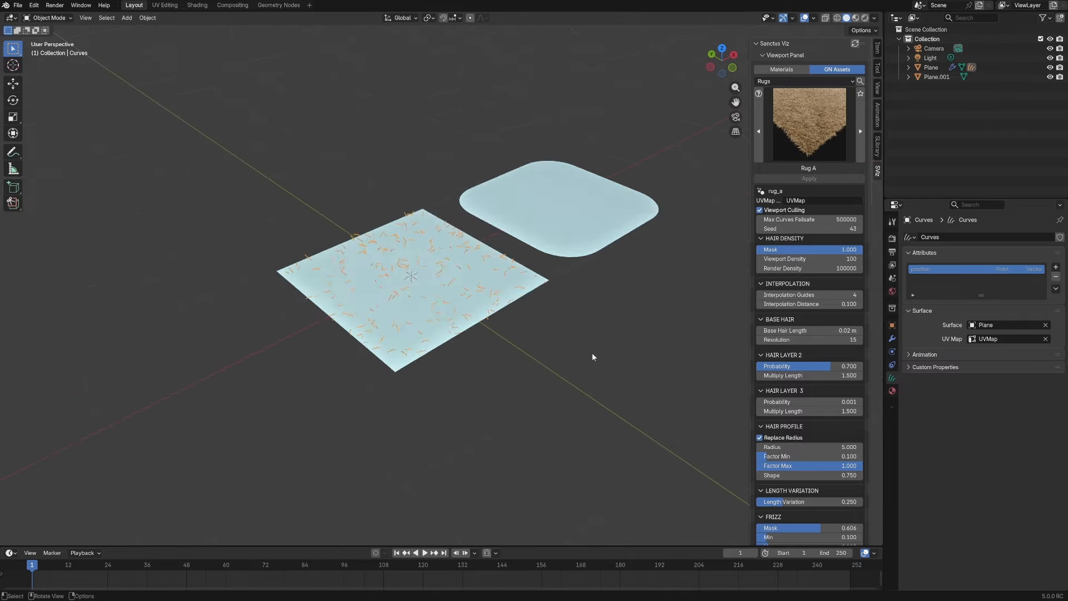
{"action": "scroll", "coordinate": [591, 355], "scroll_direction": "up", "scroll_amount": 2}
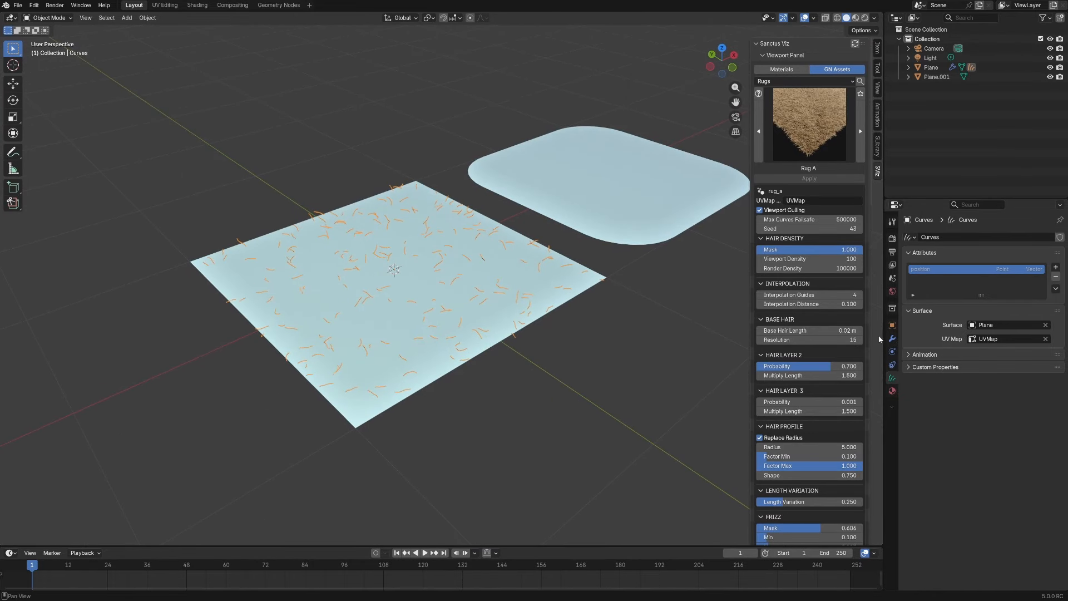
- Disable viewport culling on the square plane's rug and preview its full hair in rendered shading
{"action": "middle_click_drag", "start_coordinate": [517, 321], "coordinate": [548, 300]}
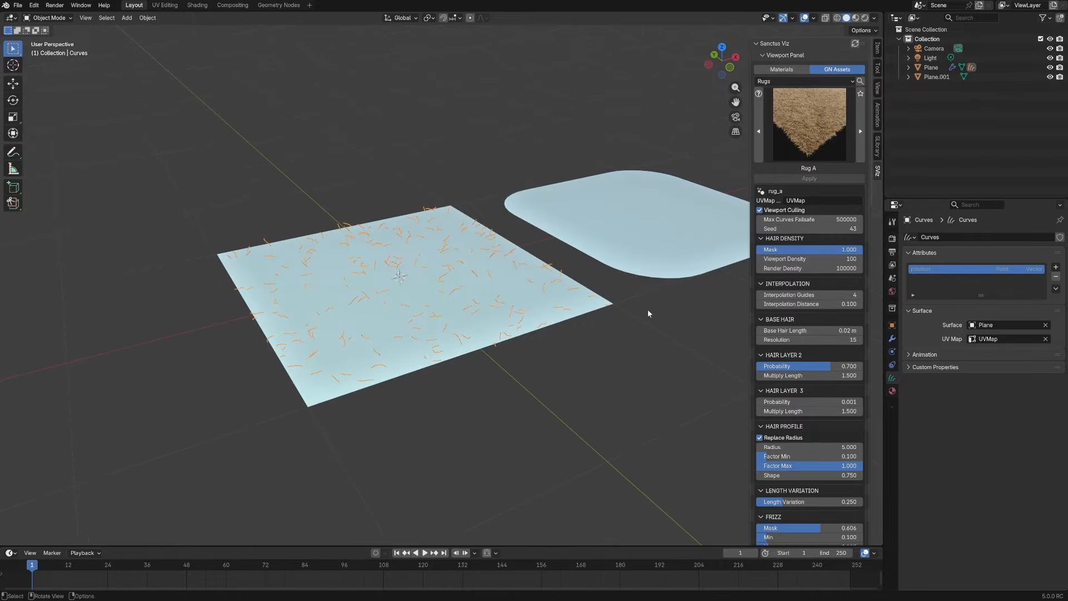
{"action": "middle_click_drag", "start_coordinate": [647, 309], "coordinate": [649, 313]}
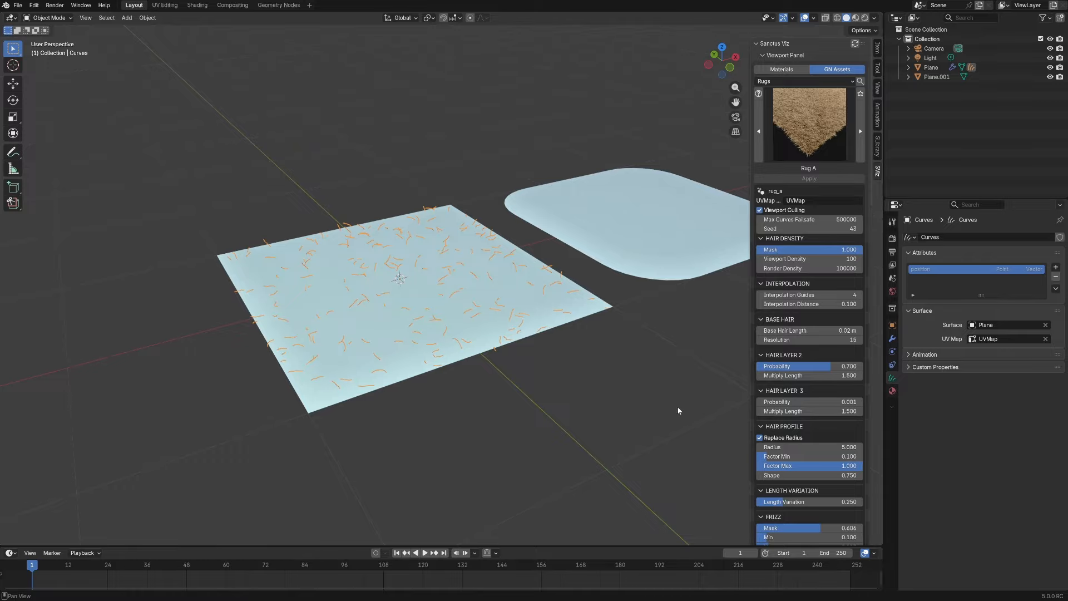
{"action": "mouse_move", "coordinate": [684, 415]}
{"action": "middle_mouse_down"}
{"action": "mouse_move", "coordinate": [675, 354]}
{"action": "mouse_move", "coordinate": [568, 352]}
{"action": "mouse_move", "coordinate": [690, 355]}
{"action": "mouse_move", "coordinate": [696, 306]}
{"action": "middle_mouse_up"}
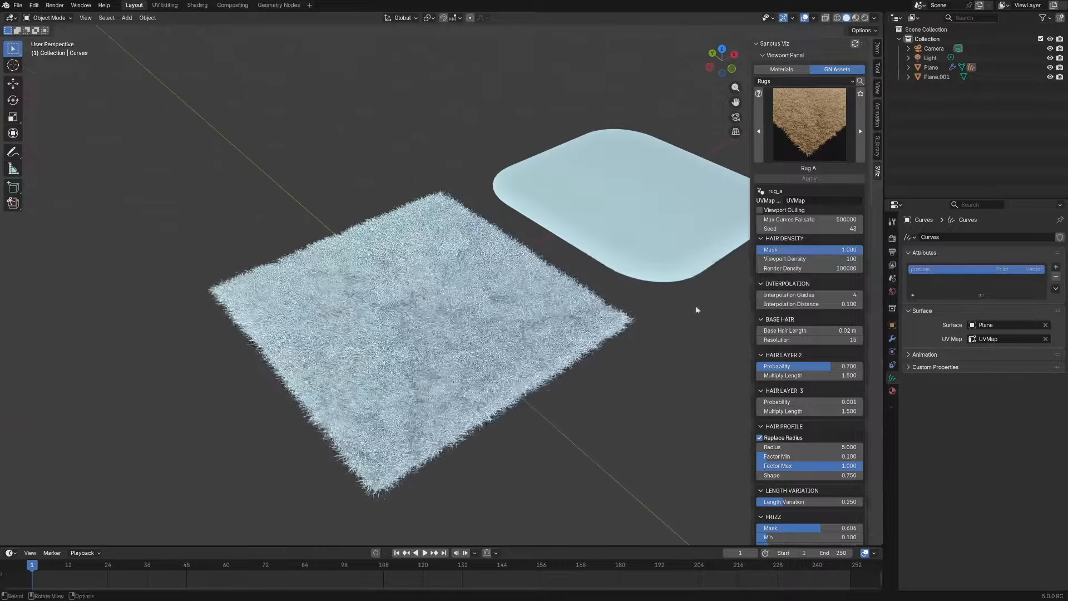
{"action": "left_click", "coordinate": [865, 18]}
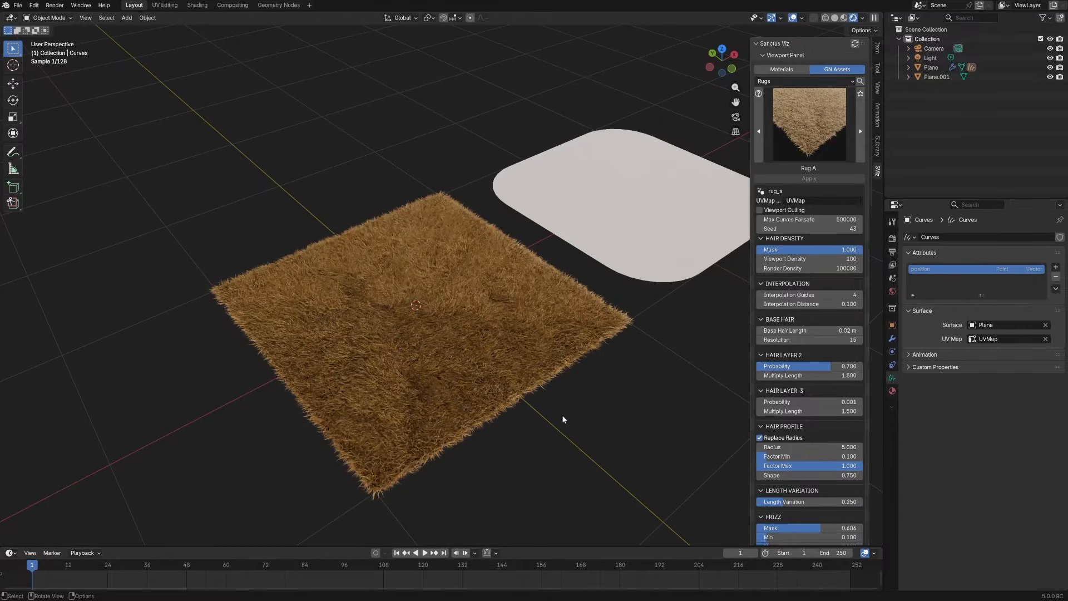
{"action": "middle_click_drag", "start_coordinate": [606, 417], "coordinate": [441, 393]}
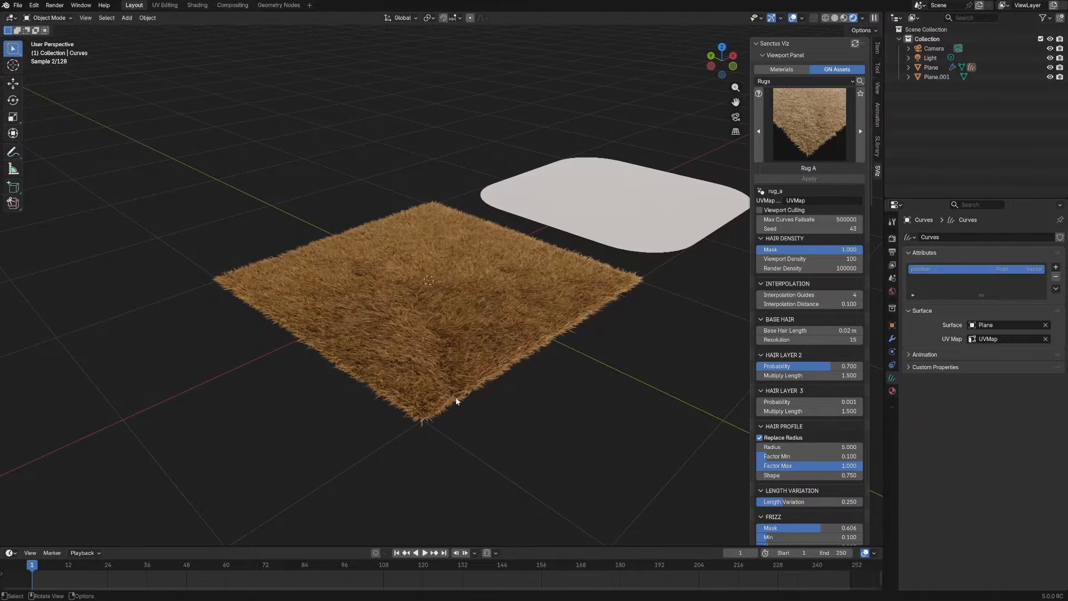
- Return the viewport to solid shading and re-enable viewport culling on the square plane's rug
{"action": "left_click", "coordinate": [834, 18]}
{"action": "left_click", "coordinate": [759, 210]}
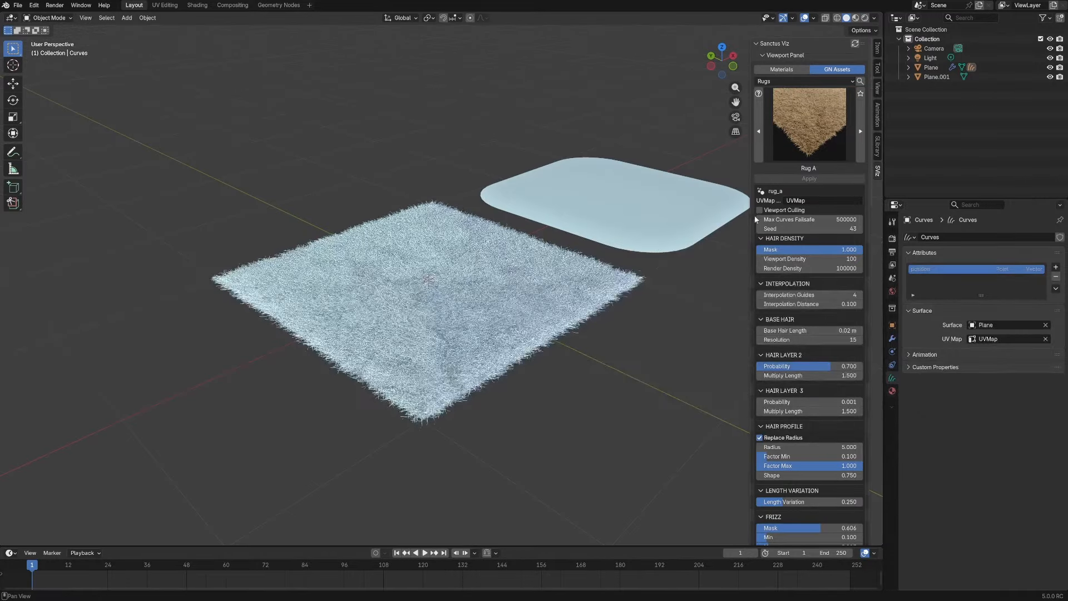
{"action": "middle_click_drag", "start_coordinate": [663, 280], "coordinate": [628, 306]}
{"action": "middle_click_drag", "start_coordinate": [480, 291], "coordinate": [493, 246], "text": "shift"}
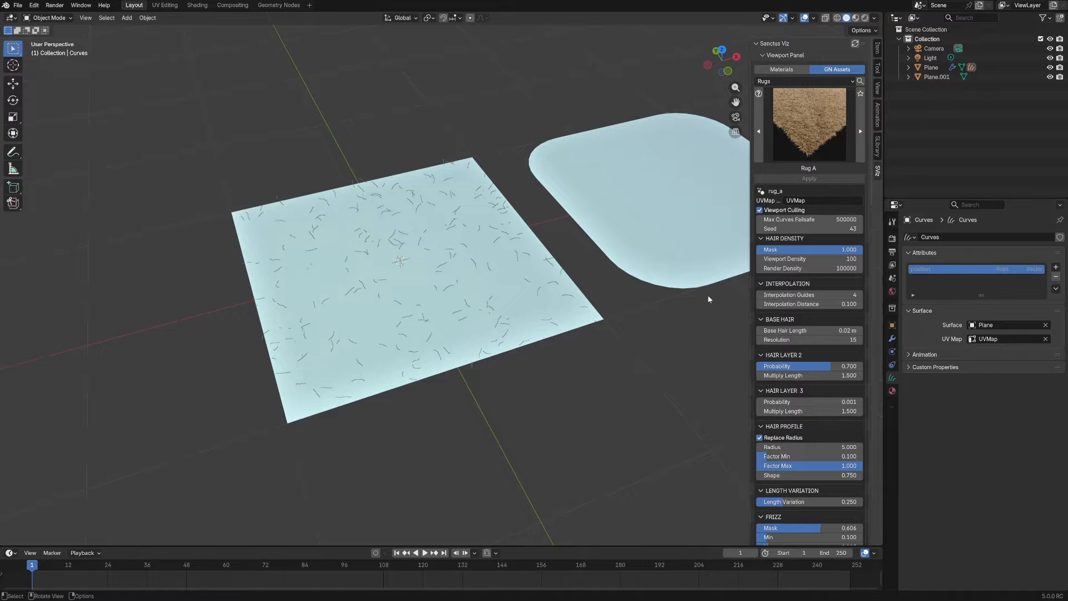
- Apply the Rug B generator to the rounded plane with viewport culling off and preview it in rendered shading
{"action": "middle_click_drag", "start_coordinate": [683, 318], "coordinate": [579, 341], "text": "shift"}
{"action": "left_click", "coordinate": [587, 311]}
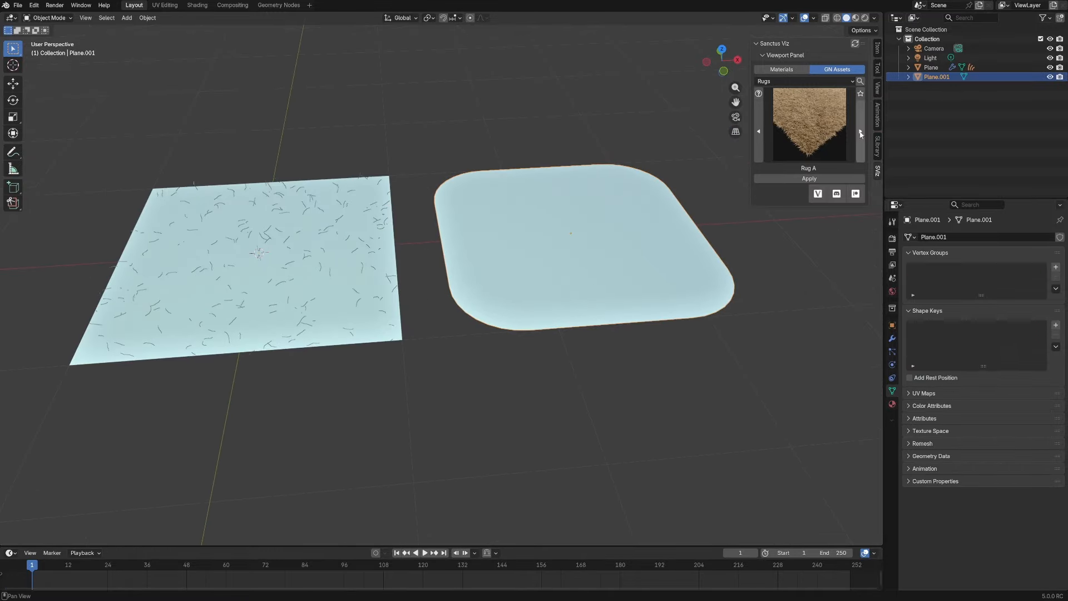
{"action": "left_click", "coordinate": [823, 131]}
{"action": "left_click", "coordinate": [643, 192]}
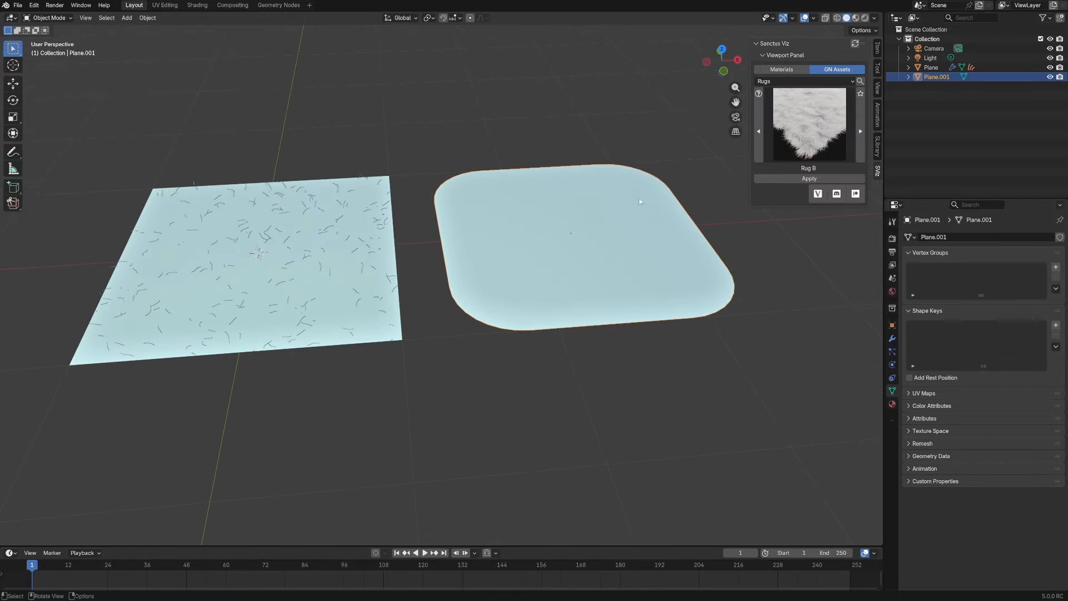
{"action": "left_click", "coordinate": [790, 178]}
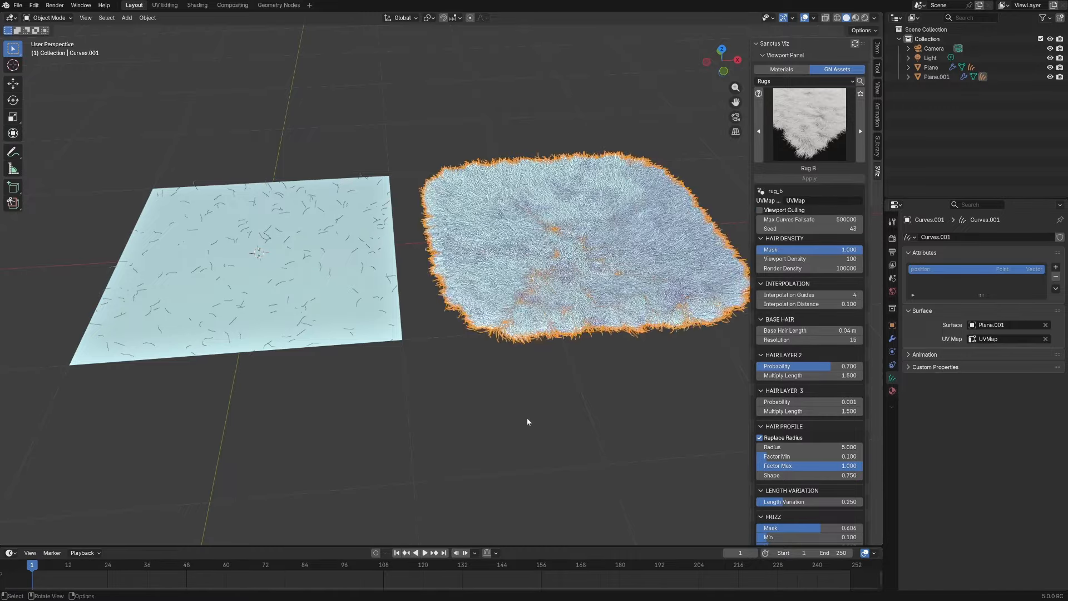
{"action": "middle_click_drag", "start_coordinate": [527, 422], "coordinate": [596, 420]}
{"action": "scroll", "coordinate": [634, 315], "scroll_direction": "up", "scroll_amount": 3}
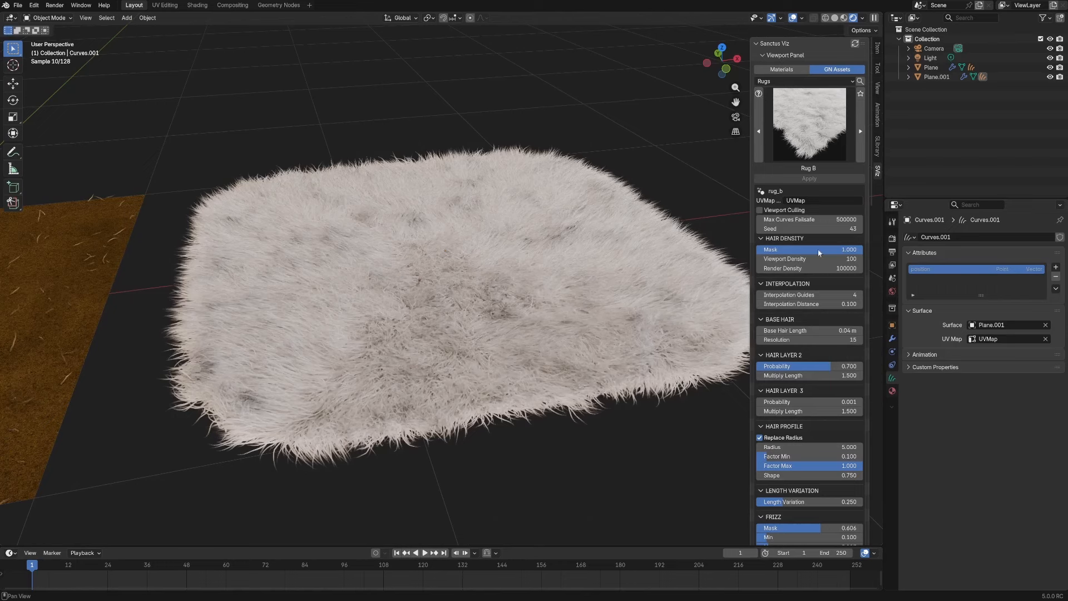
- Set the Transparent value of the Cycles light path max bounces to 15
{"action": "left_click", "coordinate": [892, 238]}
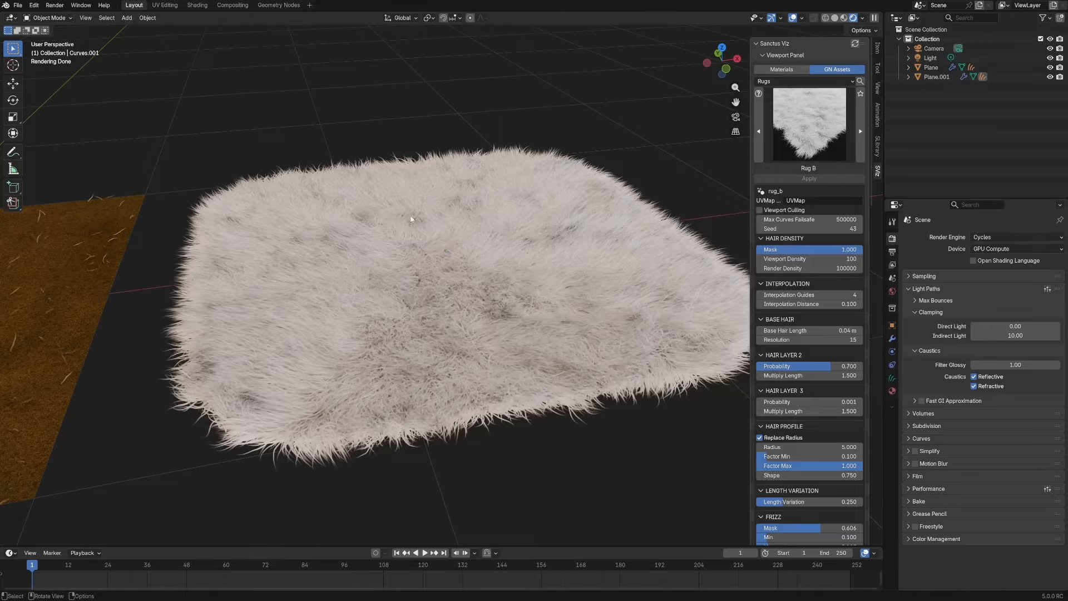
{"action": "left_click", "coordinate": [915, 301]}
{"action": "left_click", "coordinate": [1026, 364]}
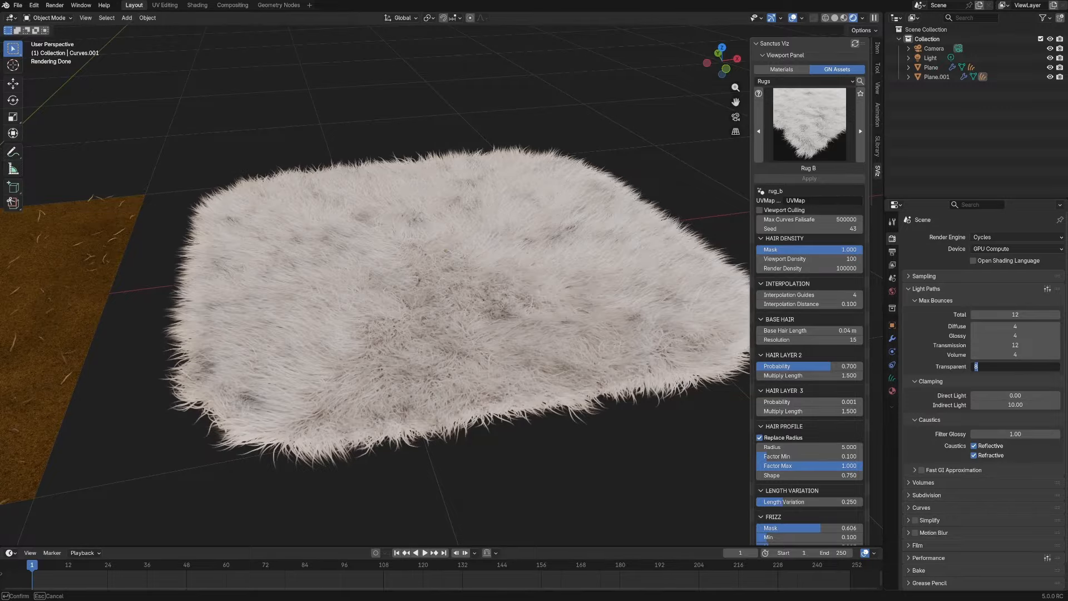
{"action": "type", "text": "15"}
{"action": "key", "text": "Return"}
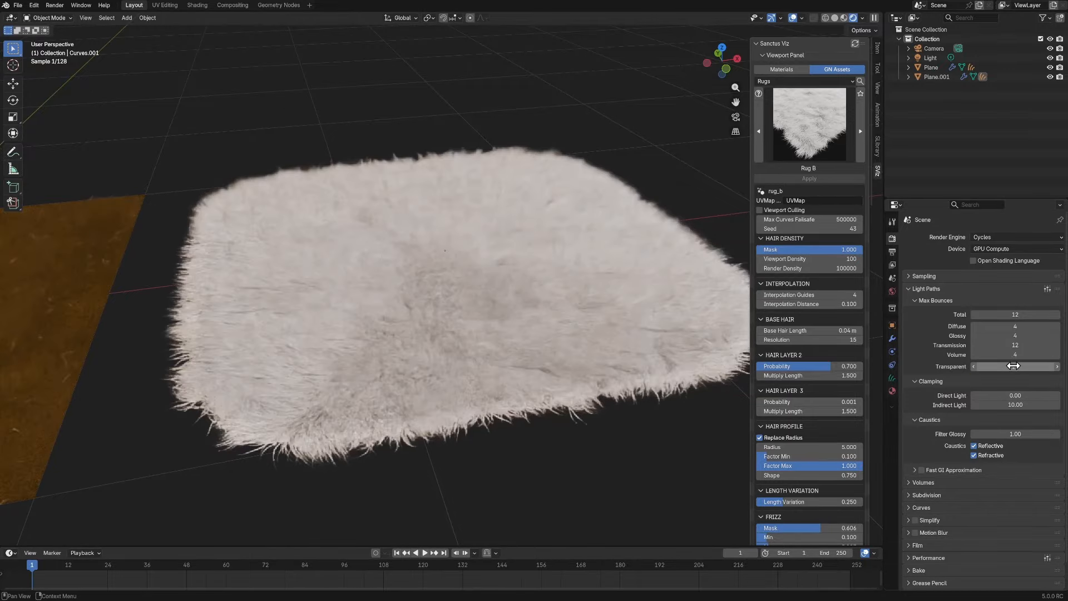
{"action": "middle_click_drag", "start_coordinate": [468, 302], "coordinate": [601, 399]}
{"action": "scroll", "coordinate": [601, 399], "scroll_direction": "down", "scroll_amount": 2}
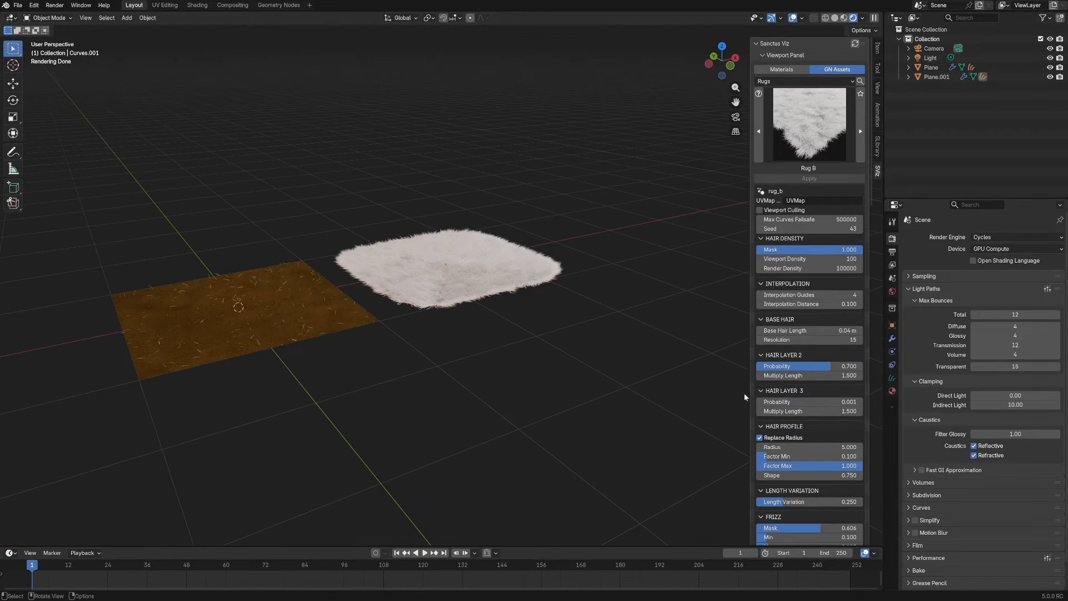
- Choose the Rug Texture preset from the rug assets, return the viewport to solid shading and deselect the rounded rug
{"action": "middle_click_drag", "start_coordinate": [711, 234], "coordinate": [632, 286]}
{"action": "left_click", "coordinate": [786, 134]}
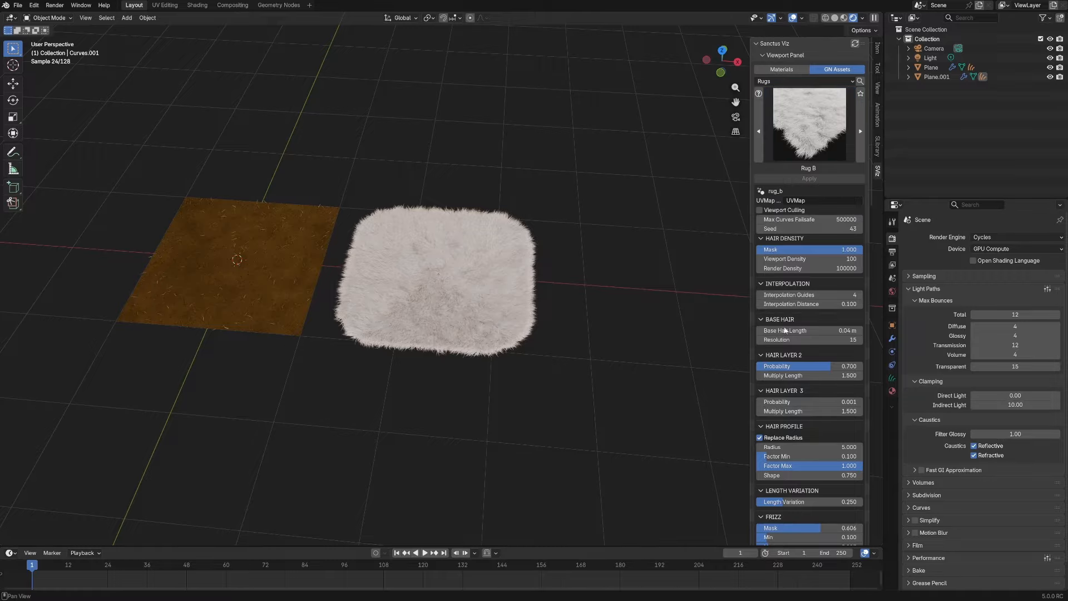
{"action": "scroll", "coordinate": [827, 426], "scroll_direction": "down", "scroll_amount": 5}
{"action": "scroll", "coordinate": [824, 279], "scroll_direction": "up", "scroll_amount": 5}
{"action": "left_click", "coordinate": [815, 120]}
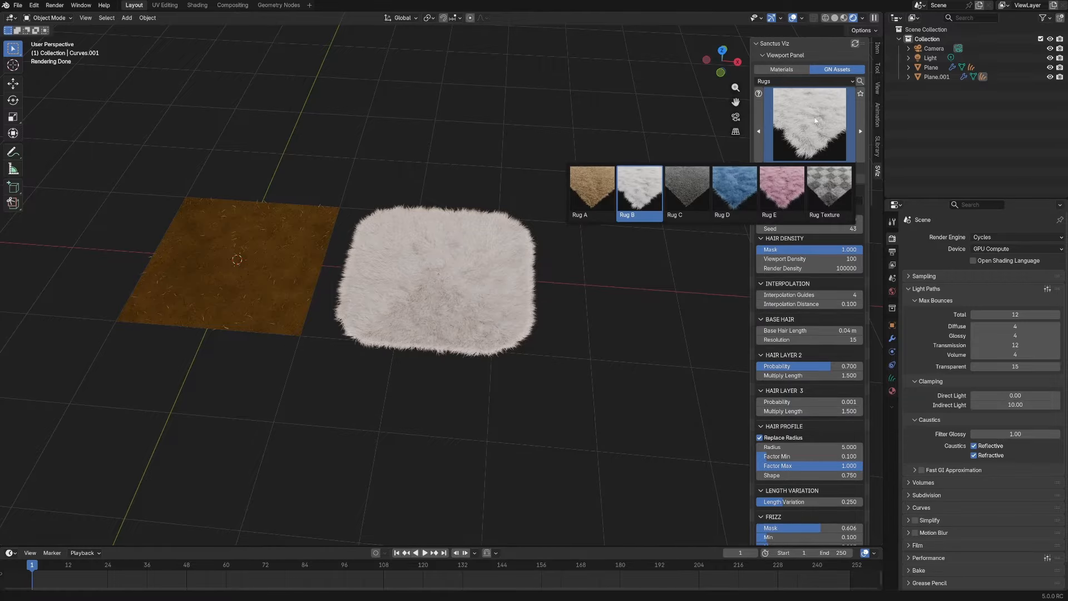
{"action": "left_click", "coordinate": [828, 190]}
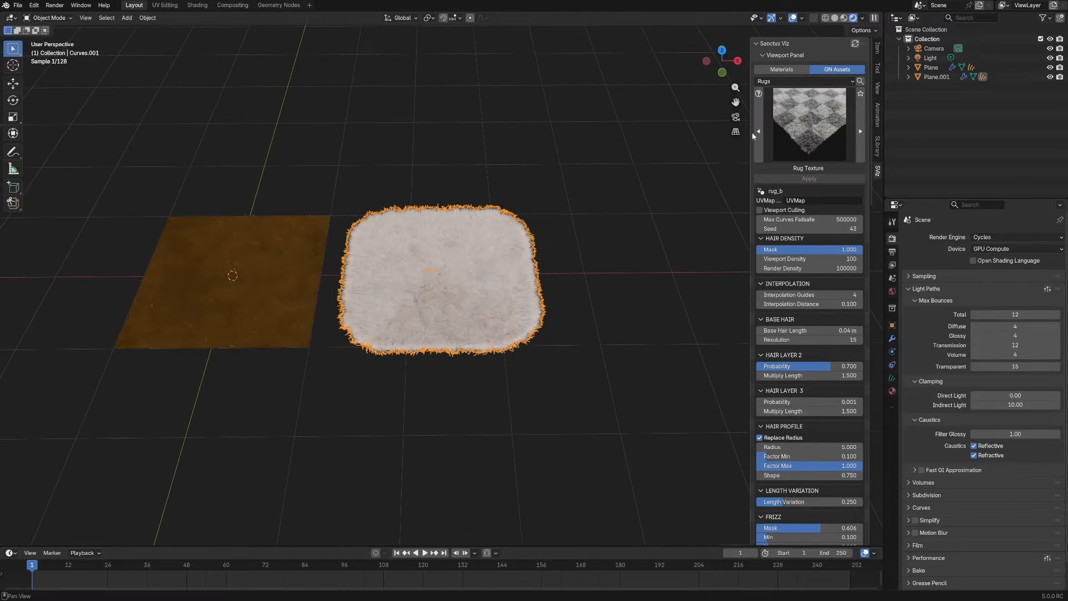
{"action": "left_click_drag", "start_coordinate": [753, 132], "coordinate": [757, 131]}
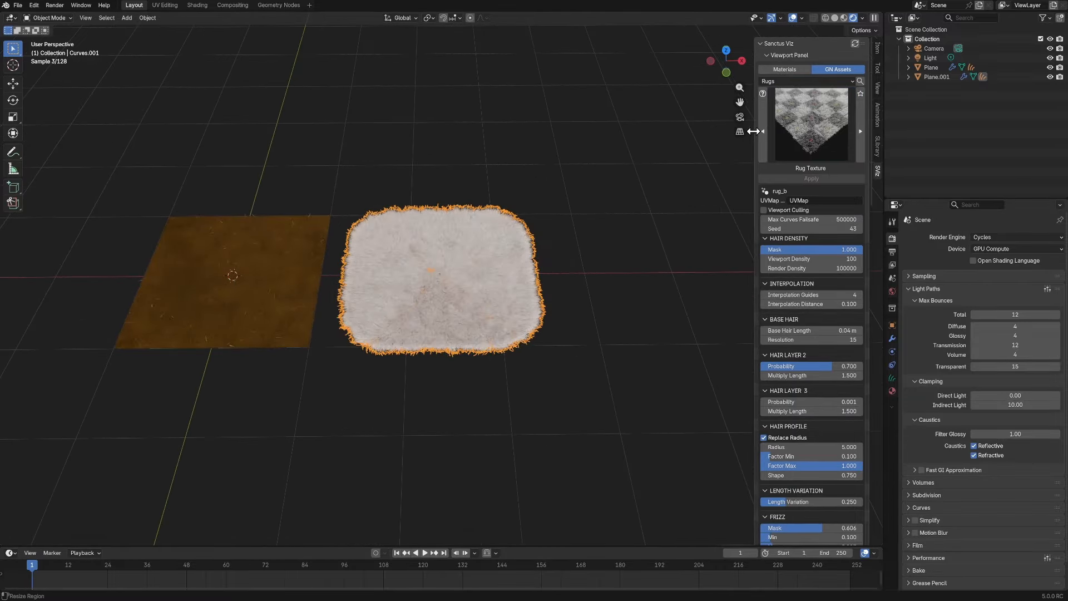
{"action": "left_click", "coordinate": [834, 18]}
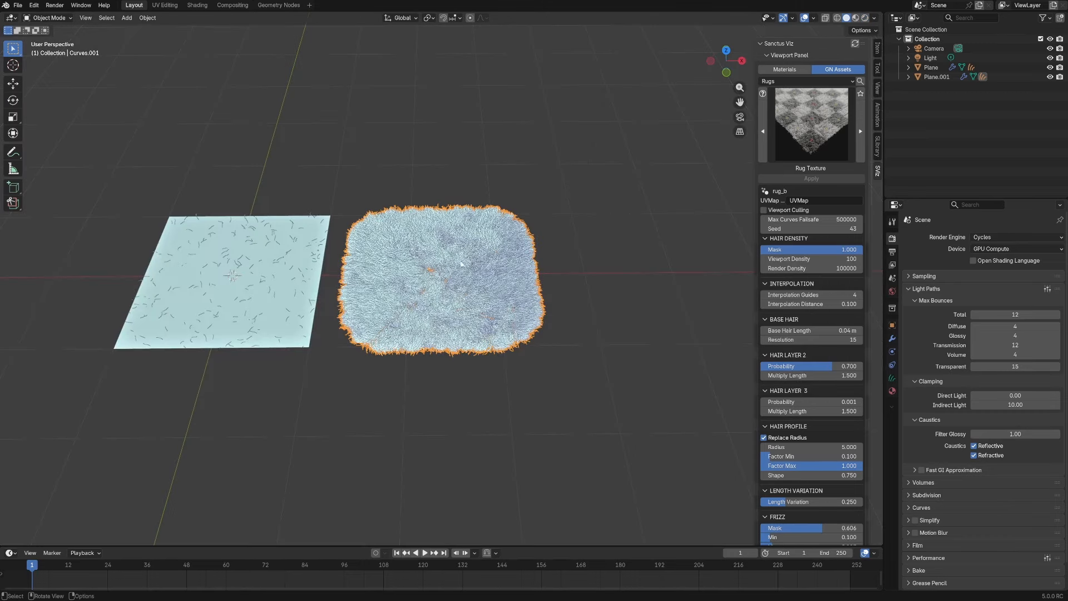
{"action": "left_click", "coordinate": [605, 267]}
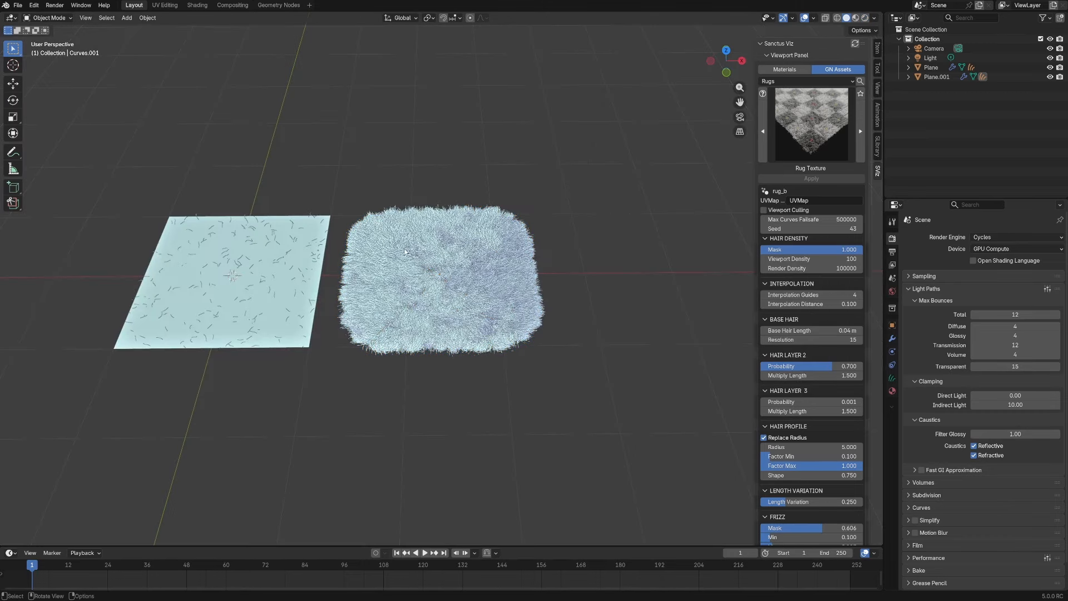
- Re-enable viewport culling on the rounded plane's Rug B hair
{"action": "left_click", "coordinate": [319, 283]}
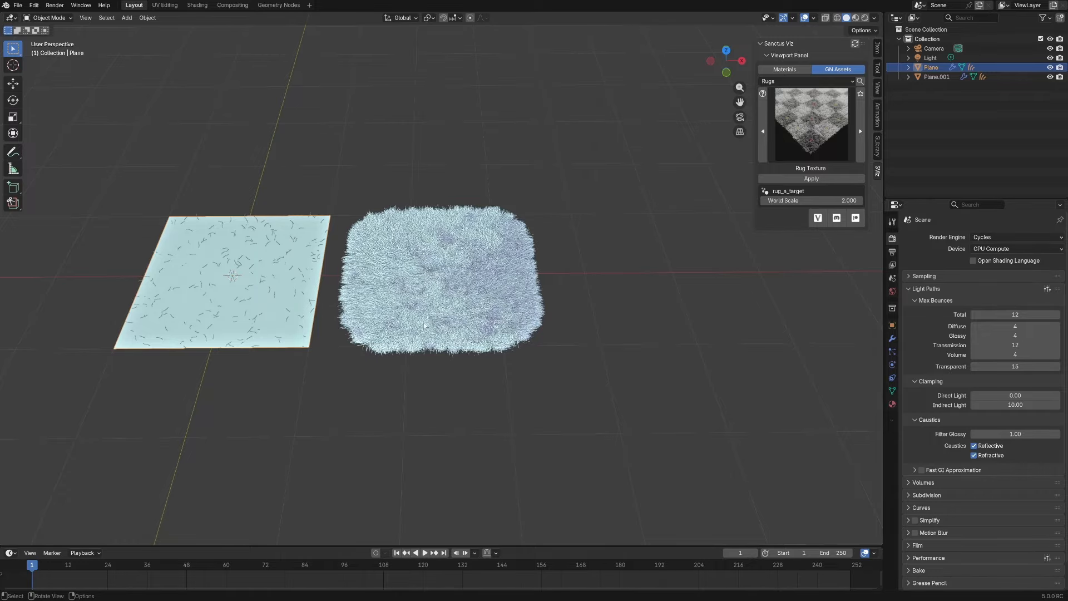
{"action": "left_click", "coordinate": [489, 293]}
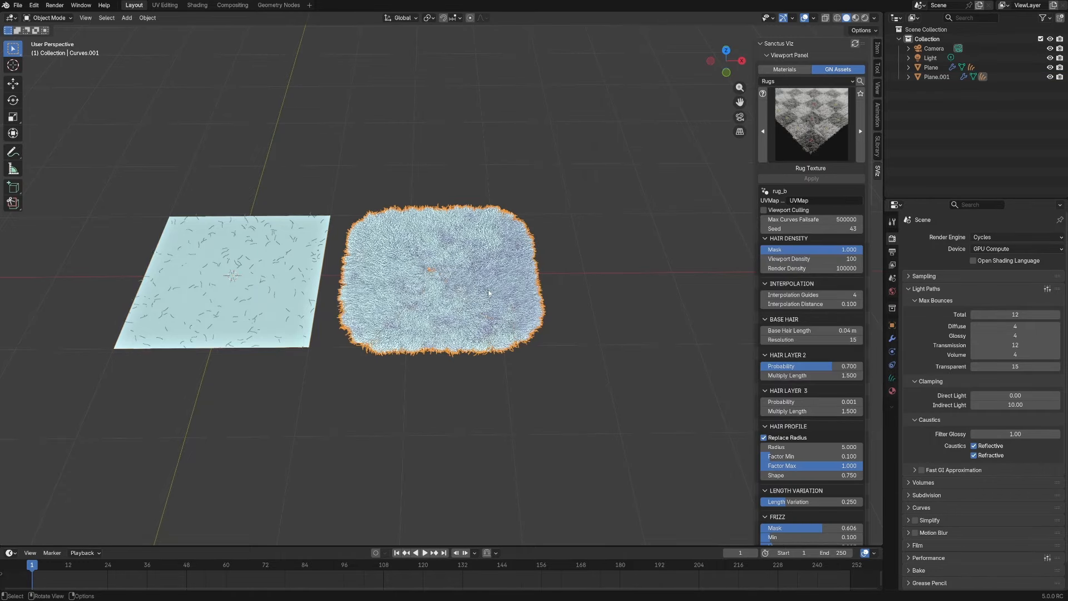
{"action": "left_click", "coordinate": [764, 210]}
{"action": "scroll", "coordinate": [560, 337], "scroll_direction": "up", "scroll_amount": 3}
- Apply the Rug Texture asset to the rounded plane, replacing its existing hair asset
{"action": "left_click", "coordinate": [425, 178]}
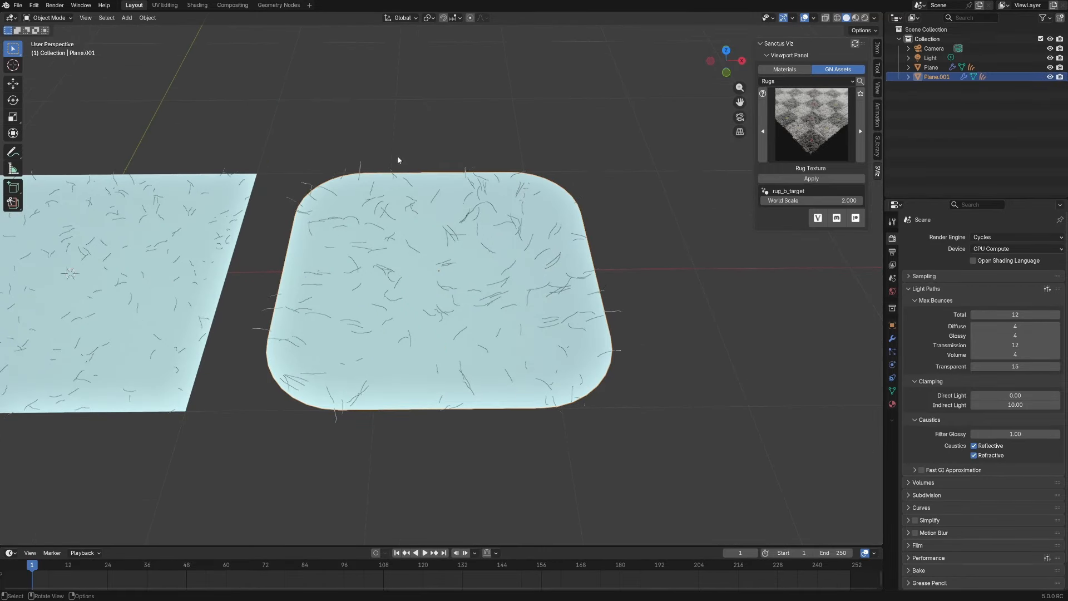
{"action": "left_click", "coordinate": [806, 177]}
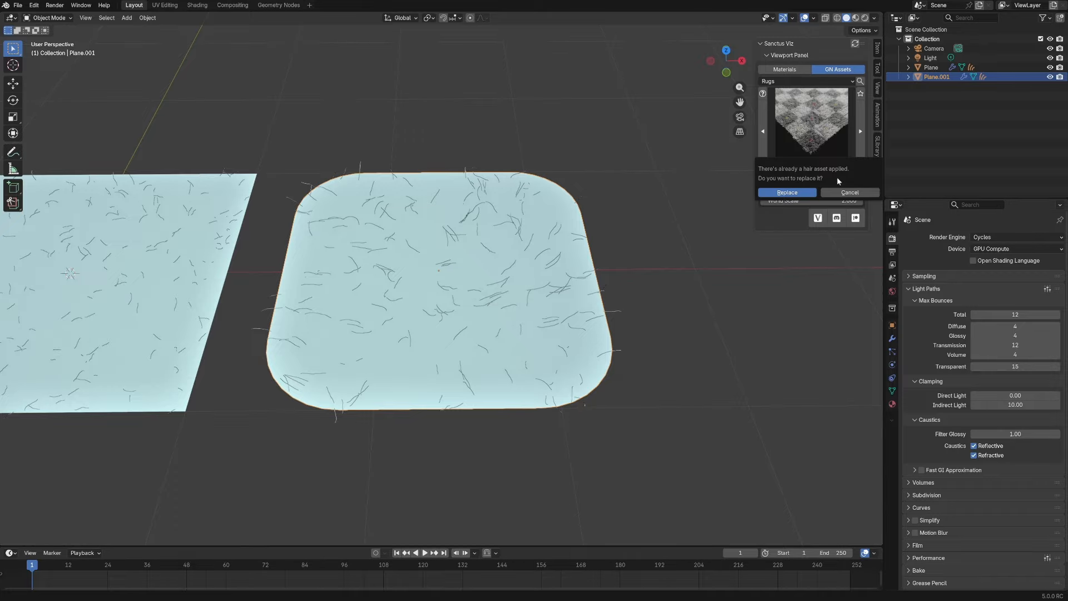
{"action": "left_click", "coordinate": [788, 194]}
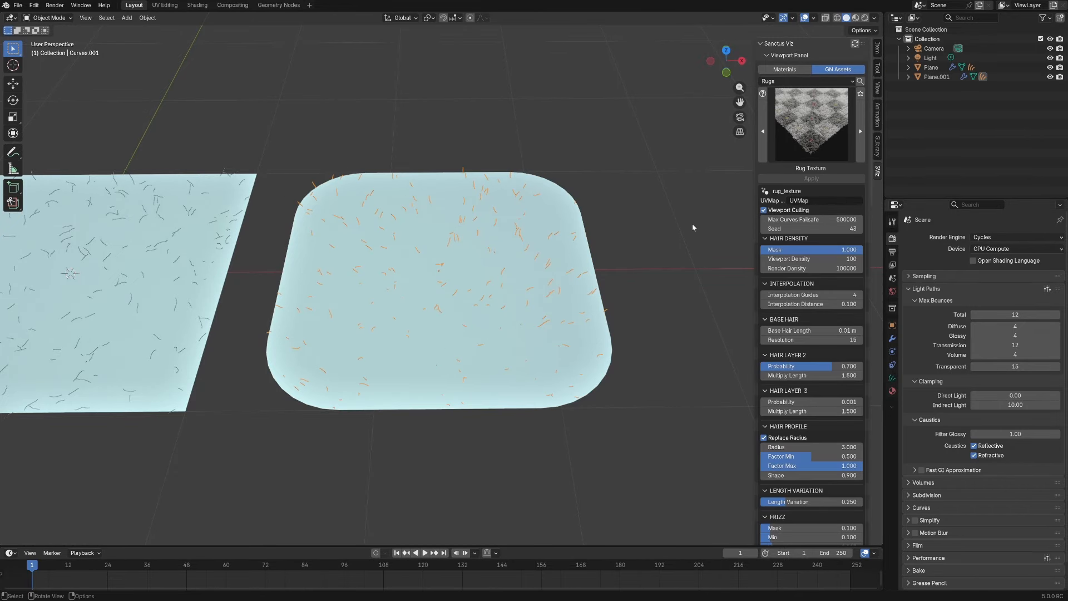
- Turn off viewport culling for the rounded plane's textured rug and preview it in rendered shading
{"action": "scroll", "coordinate": [690, 230], "scroll_direction": "down", "scroll_amount": 2}
{"action": "left_click", "coordinate": [764, 210]}
{"action": "left_click", "coordinate": [864, 18]}
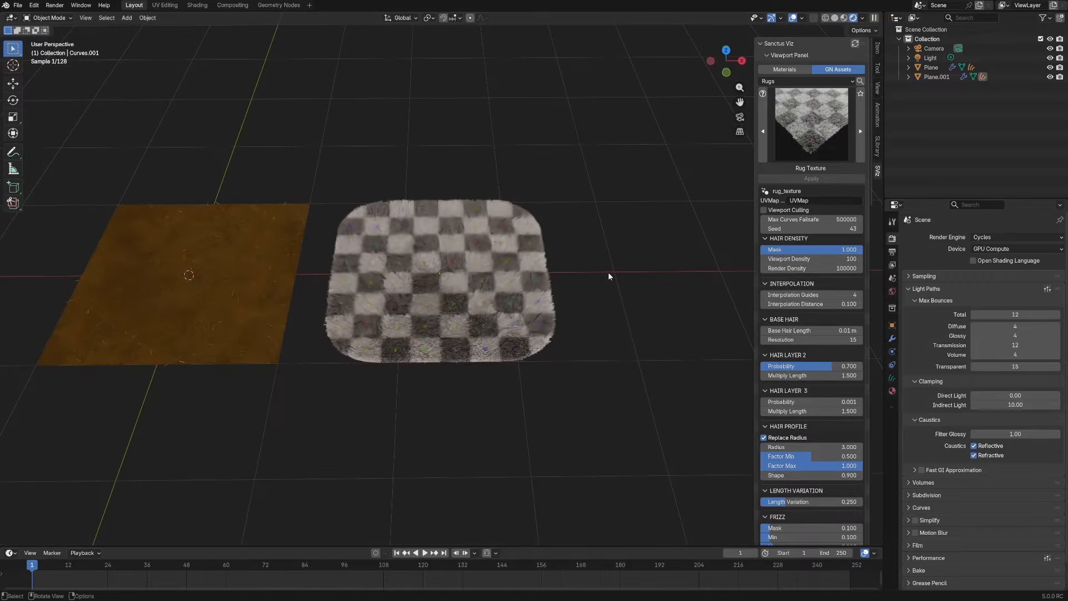
{"action": "middle_click_drag", "start_coordinate": [632, 277], "coordinate": [653, 274]}
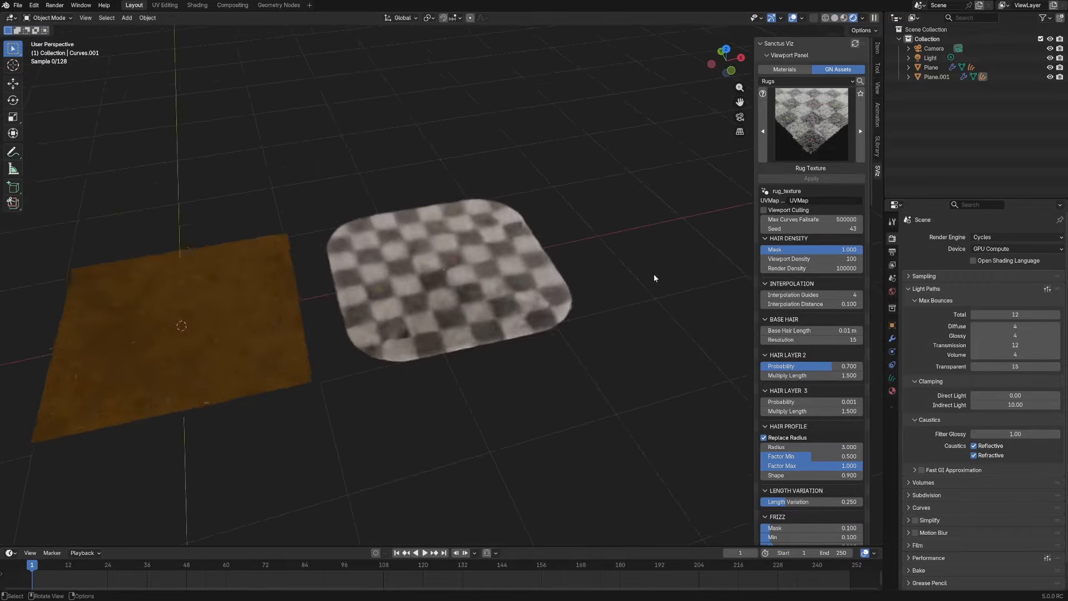
{"action": "scroll", "coordinate": [634, 291], "scroll_direction": "up", "scroll_amount": 1}
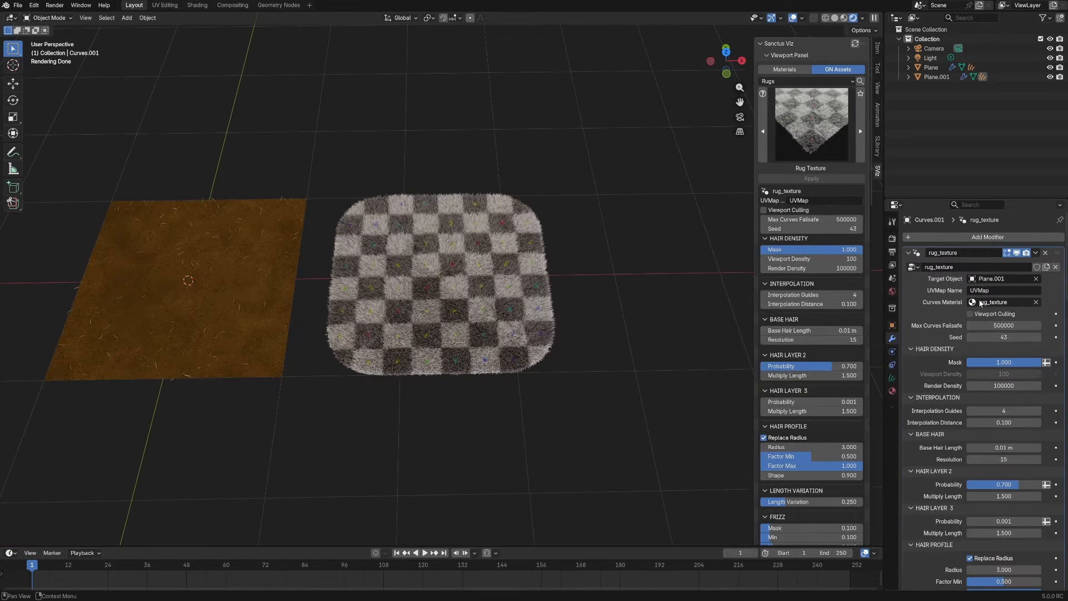
- Select the rounded rug, open its rug_texture material in the Shading workspace and enlarge the node editor
{"action": "left_click", "coordinate": [504, 244]}
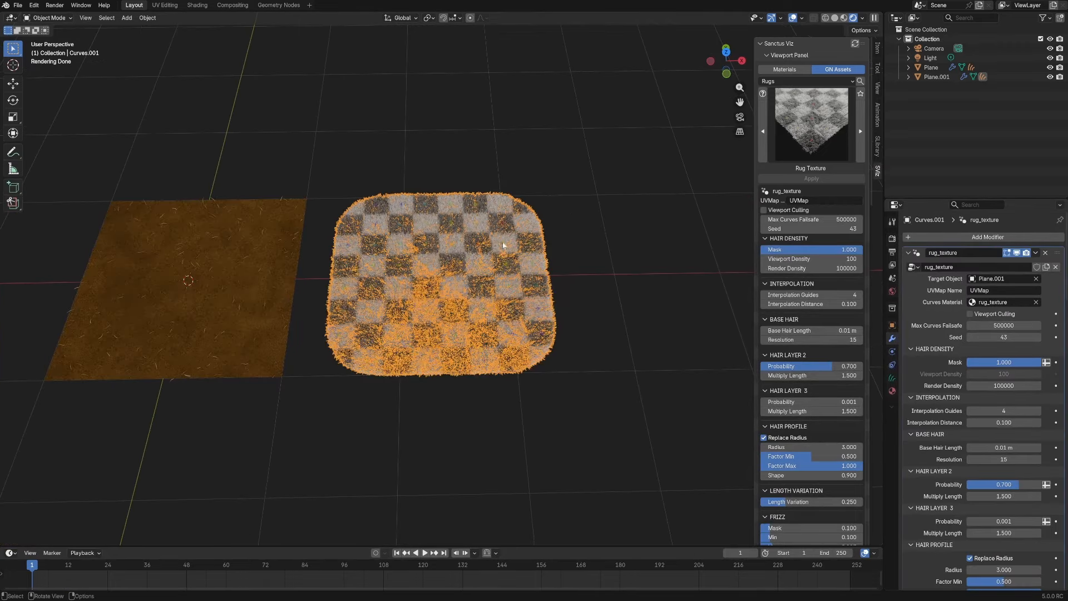
{"action": "left_click", "coordinate": [196, 5]}
{"action": "middle_click_drag", "start_coordinate": [572, 286], "coordinate": [433, 294]}
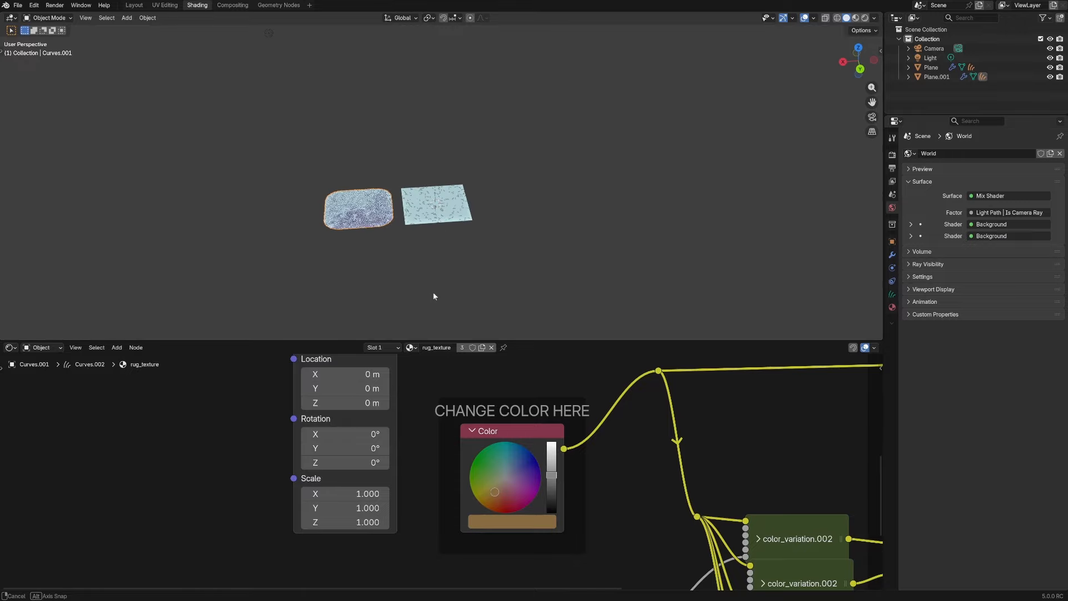
{"action": "left_click_drag", "start_coordinate": [439, 338], "coordinate": [437, 240]}
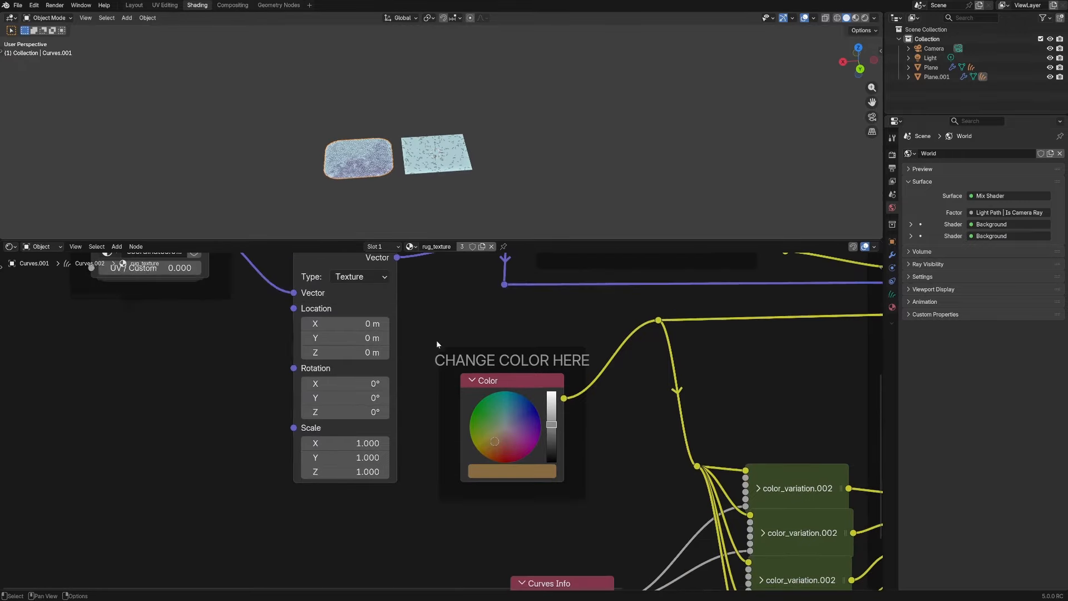
- Load example_tile.jpg into the rug material's Optional Image Texture node and inspect the patterned rug in rendered shading
{"action": "scroll", "coordinate": [439, 342], "scroll_direction": "down", "scroll_amount": 11}
{"action": "middle_click_drag", "start_coordinate": [559, 357], "coordinate": [472, 428]}
{"action": "scroll", "coordinate": [556, 389], "scroll_direction": "up", "scroll_amount": 8}
{"action": "middle_click_drag", "start_coordinate": [558, 388], "coordinate": [550, 469]}
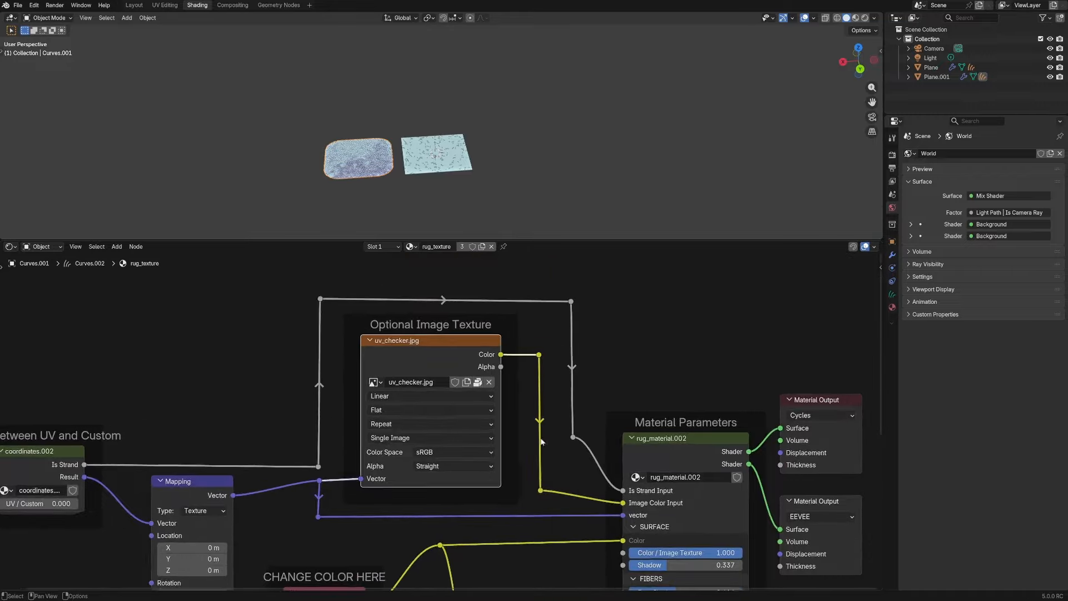
{"action": "scroll", "coordinate": [550, 469], "scroll_direction": "up", "scroll_amount": 2}
{"action": "left_click", "coordinate": [513, 358]}
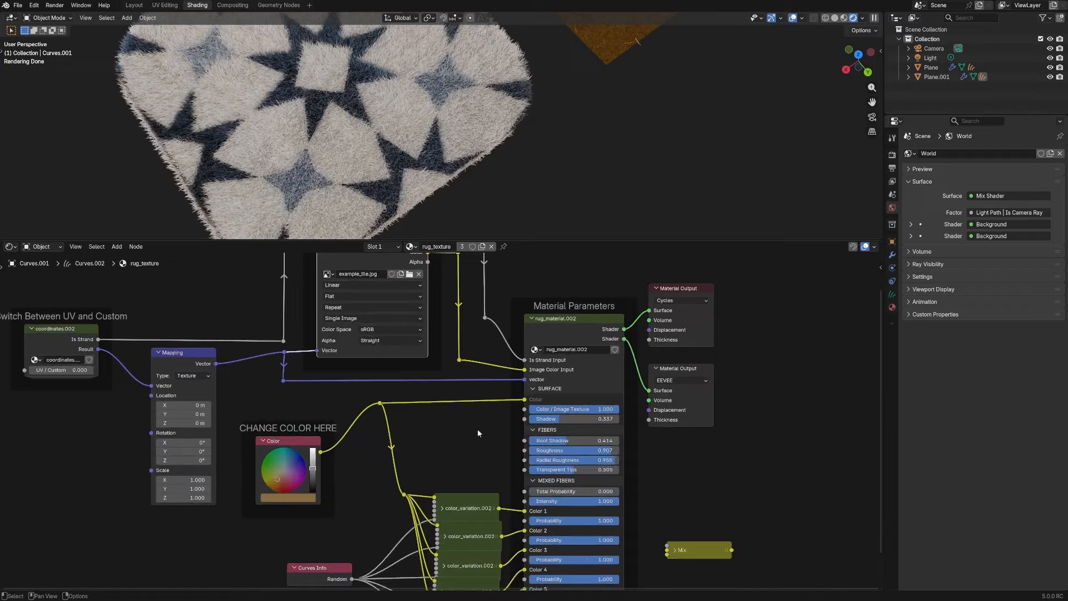
{"action": "middle_click_drag", "start_coordinate": [477, 429], "coordinate": [448, 381]}
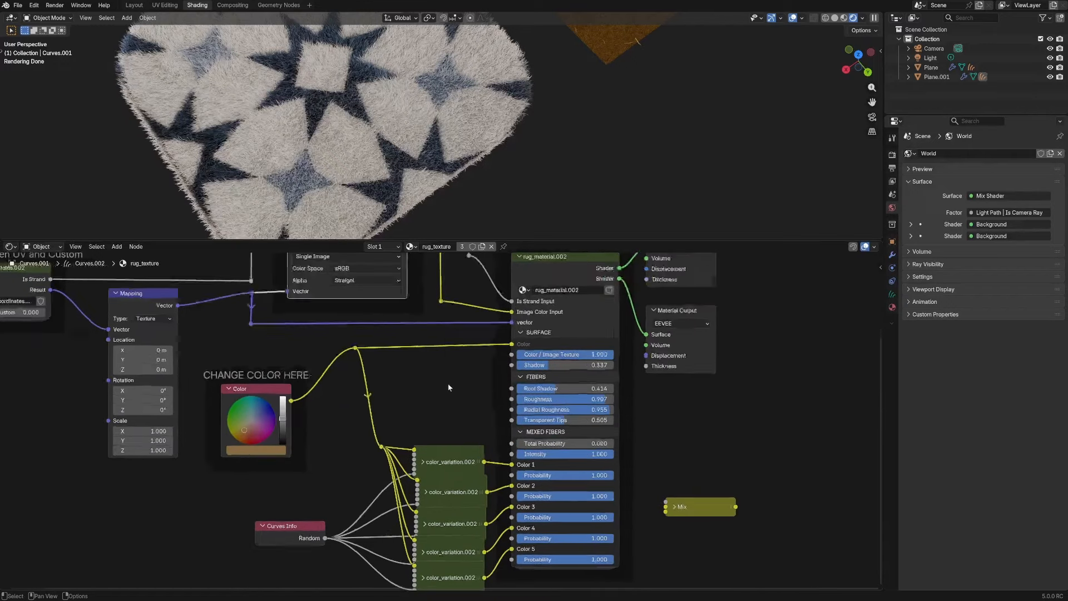
{"action": "scroll", "coordinate": [457, 389], "scroll_direction": "up", "scroll_amount": 2}
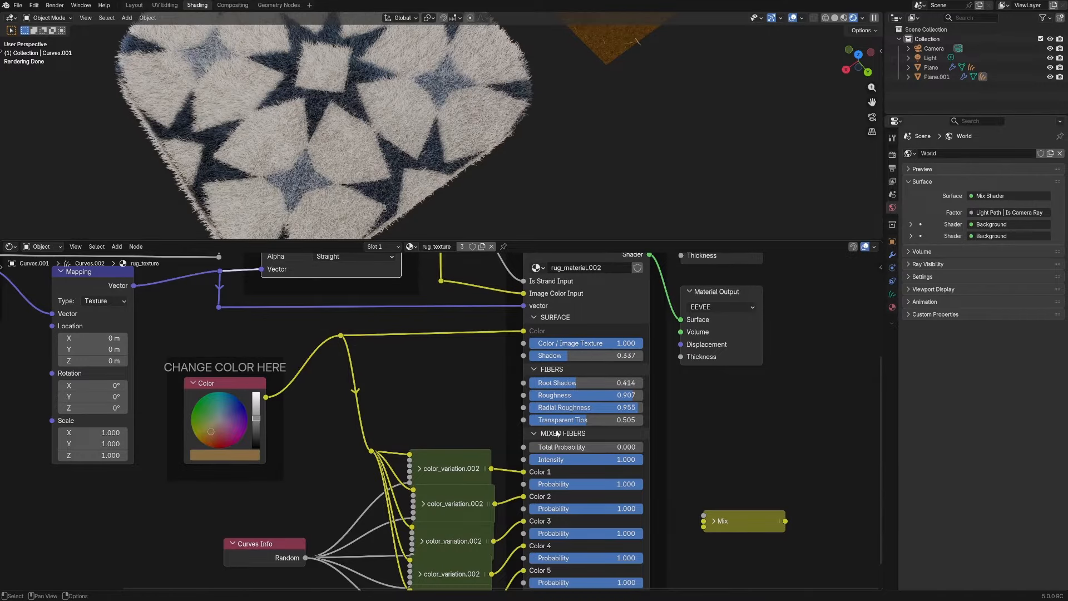
{"action": "middle_click_drag", "start_coordinate": [590, 189], "coordinate": [558, 141]}
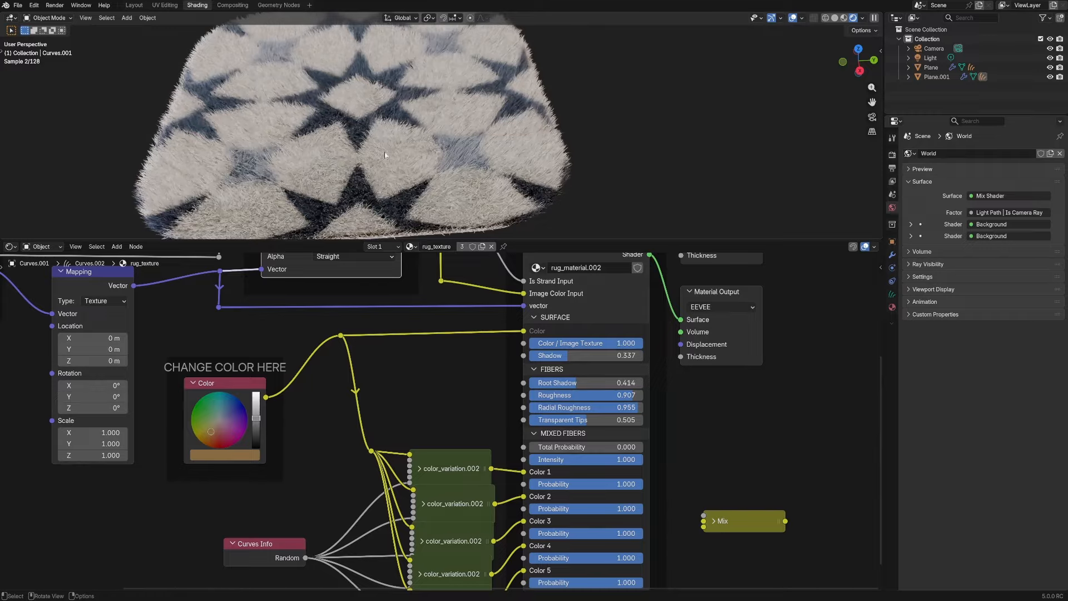
{"action": "middle_click_drag", "start_coordinate": [359, 146], "coordinate": [477, 161]}
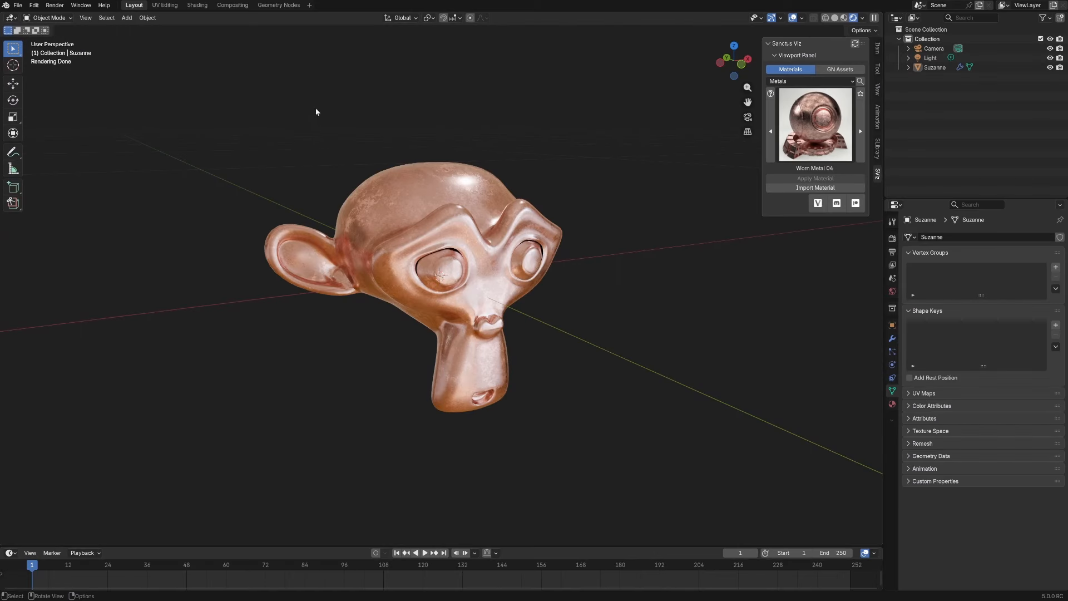
- Open Suzanne's worn_metal_04 material in the Shading workspace, frame Suzanne and enlarge the node editor
{"action": "left_click", "coordinate": [197, 6]}
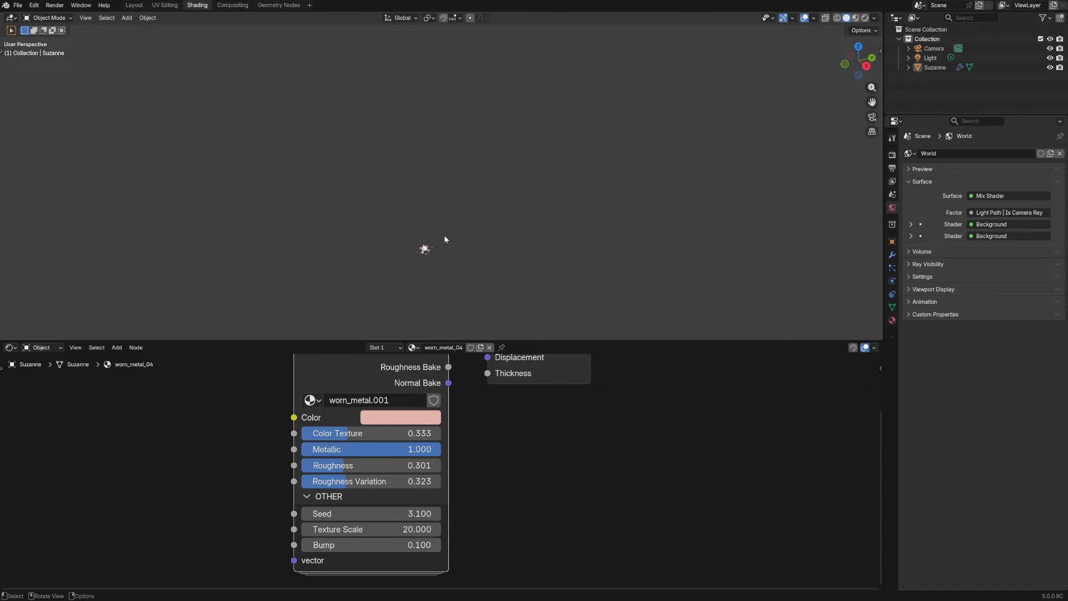
{"action": "left_click", "coordinate": [425, 249]}
{"action": "key", "text": "KP_Decimal"}
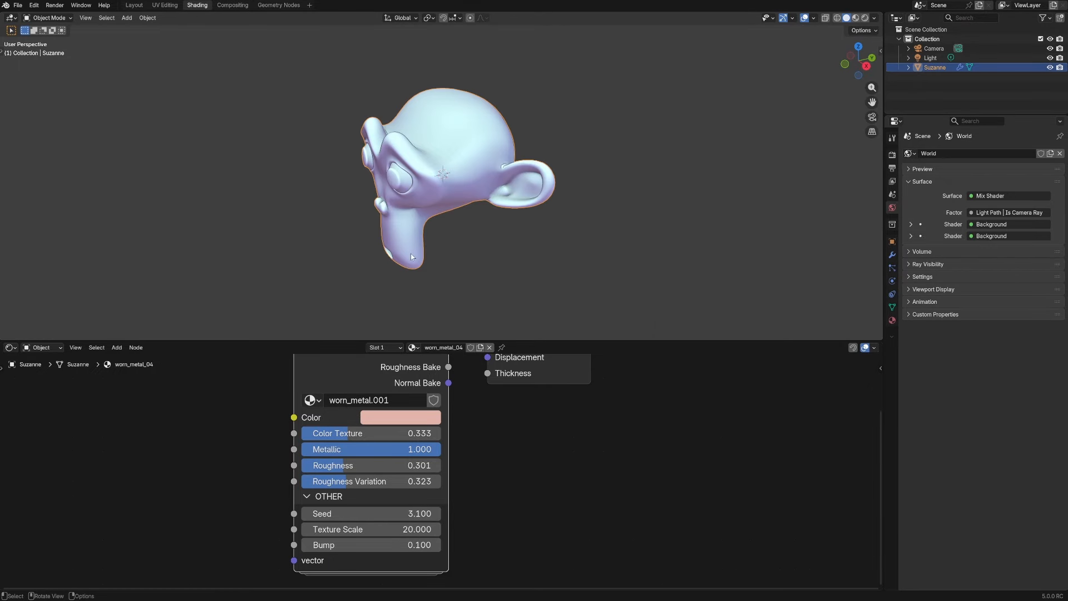
{"action": "middle_click_drag", "start_coordinate": [426, 251], "coordinate": [556, 252]}
{"action": "left_click_drag", "start_coordinate": [539, 338], "coordinate": [548, 168]}
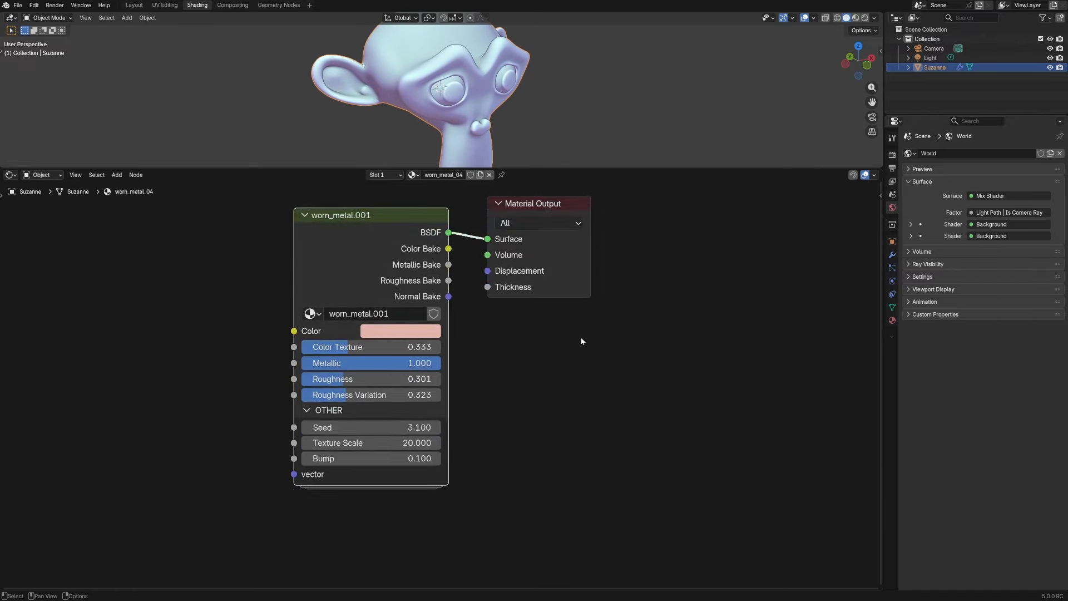
- Show the SBake Material Baking settings beside the worn_metal.001 node and enlarge the 3D viewport
{"action": "key", "text": "Home"}
{"action": "key", "text": "n"}
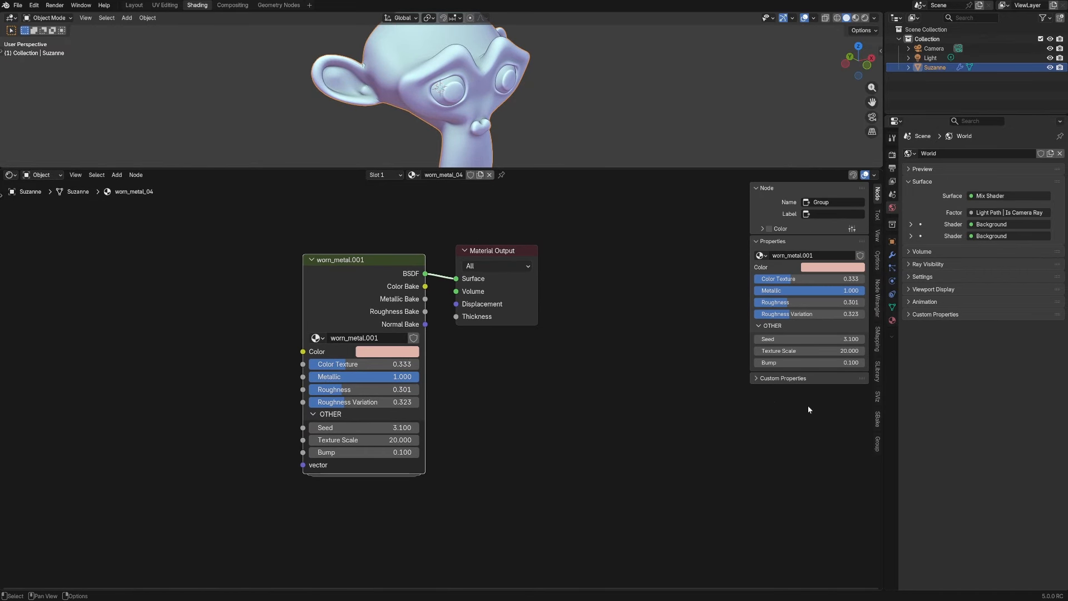
{"action": "left_click", "coordinate": [878, 419]}
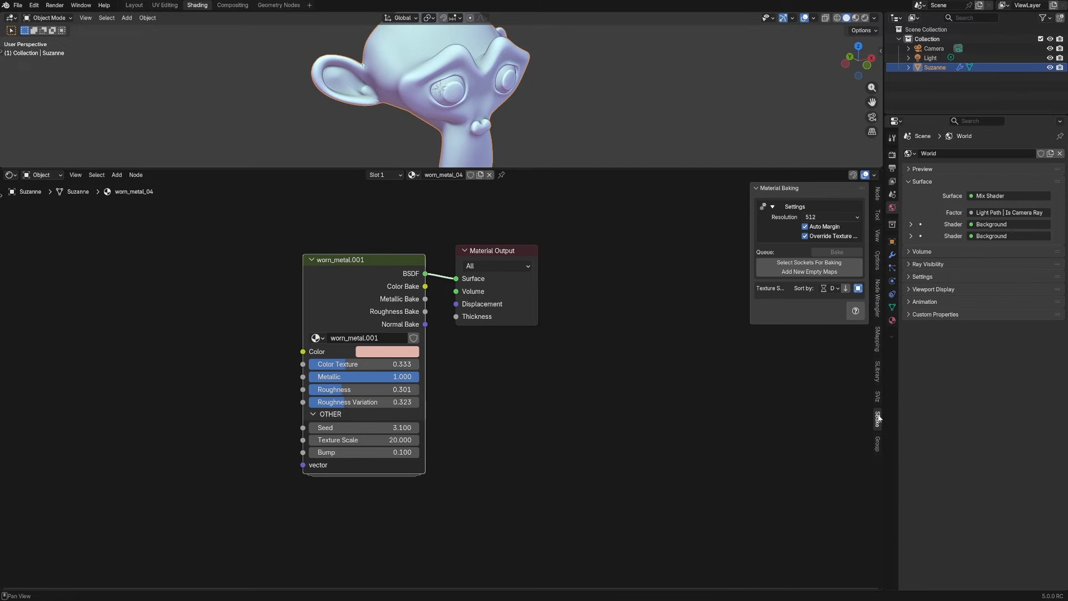
{"action": "middle_click_drag", "start_coordinate": [673, 331], "coordinate": [690, 335]}
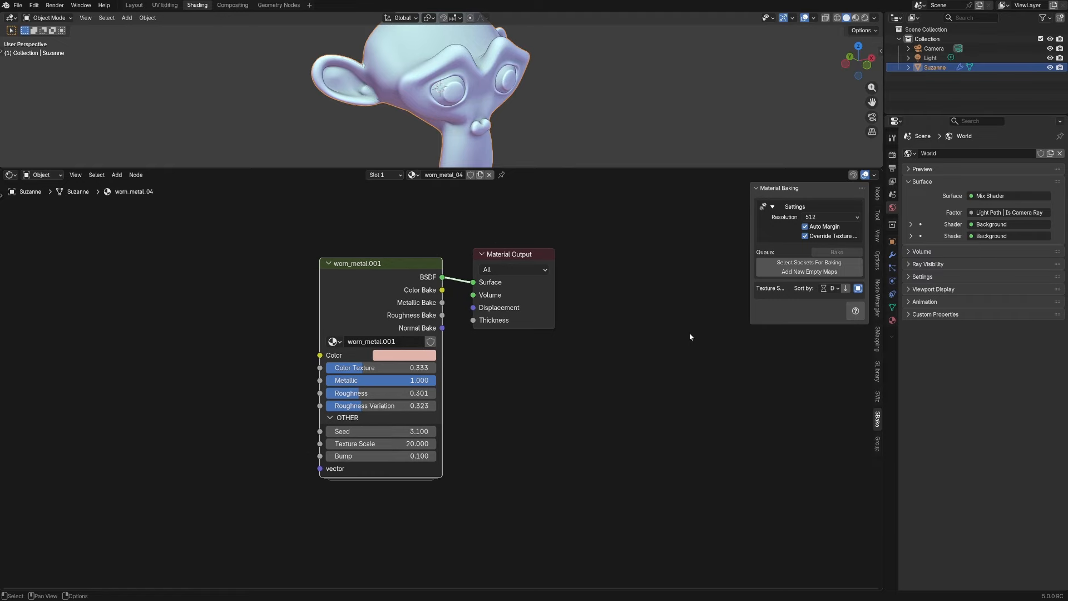
{"action": "left_click_drag", "start_coordinate": [602, 169], "coordinate": [602, 269]}
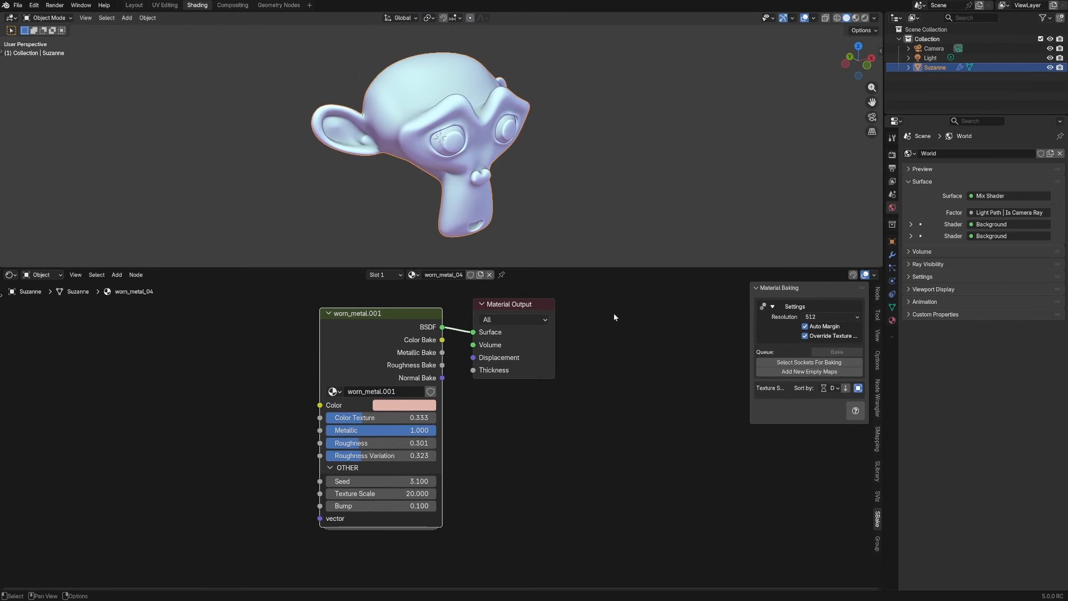
- Examine the Color, Metallic, Roughness and Normal Bake outputs of the worn_metal.001 node
{"action": "scroll", "coordinate": [653, 359], "scroll_direction": "up", "scroll_amount": 2}
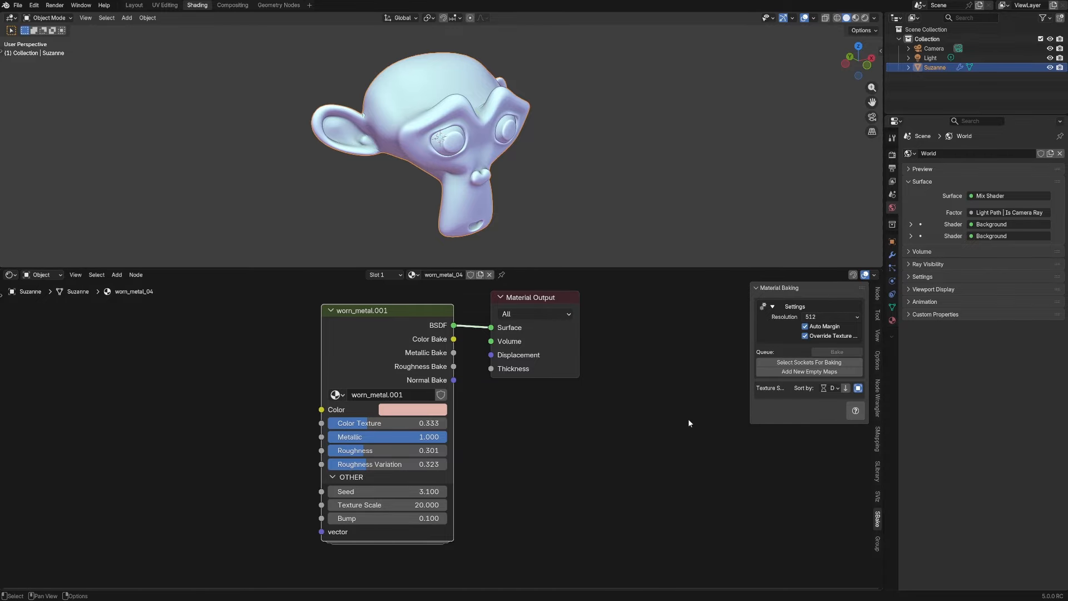
{"action": "scroll", "coordinate": [689, 422], "scroll_direction": "up", "scroll_amount": 2}
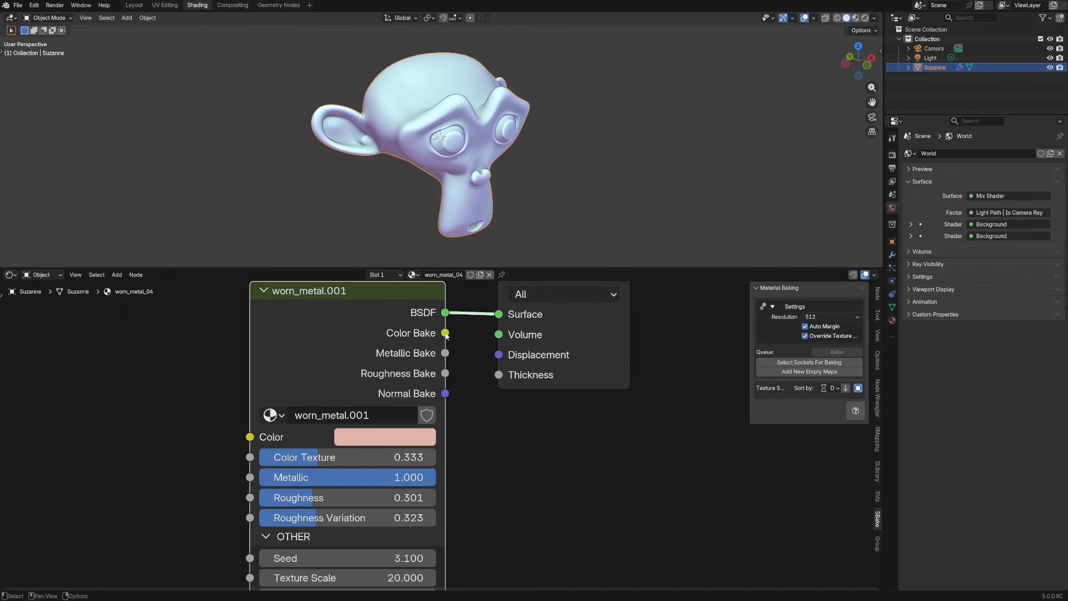
{"action": "left_click_drag", "start_coordinate": [446, 334], "coordinate": [455, 379]}
{"action": "scroll", "coordinate": [424, 356], "scroll_direction": "down", "scroll_amount": 2}
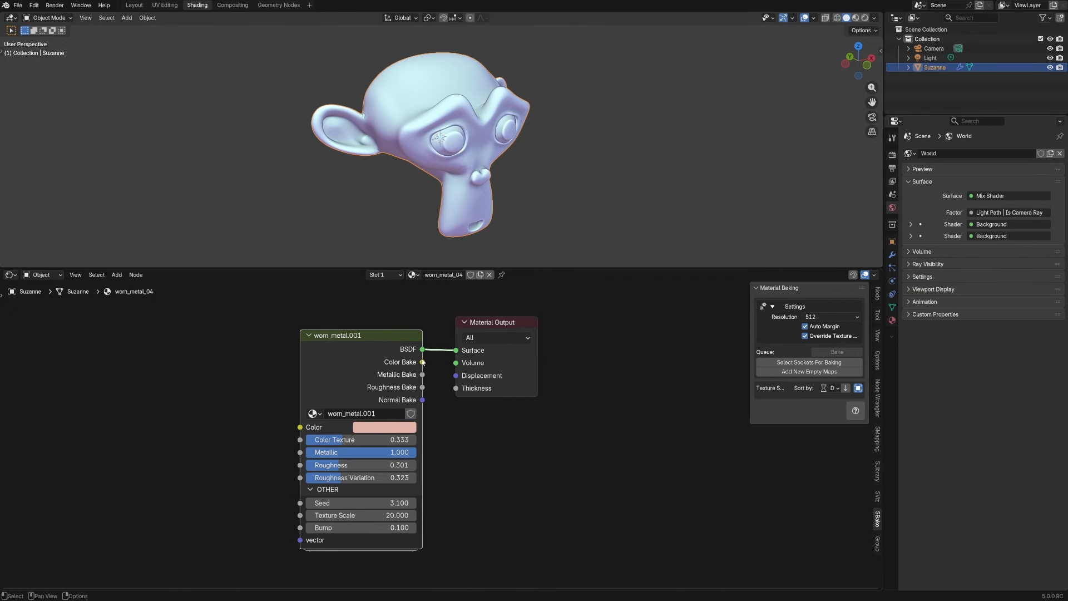
- Inspect inside the worn_metal.001 group how the Principled BSDF and normal_bake.002 nodes relate to the bake outputs, and exit the group
{"action": "key", "text": "Tab"}
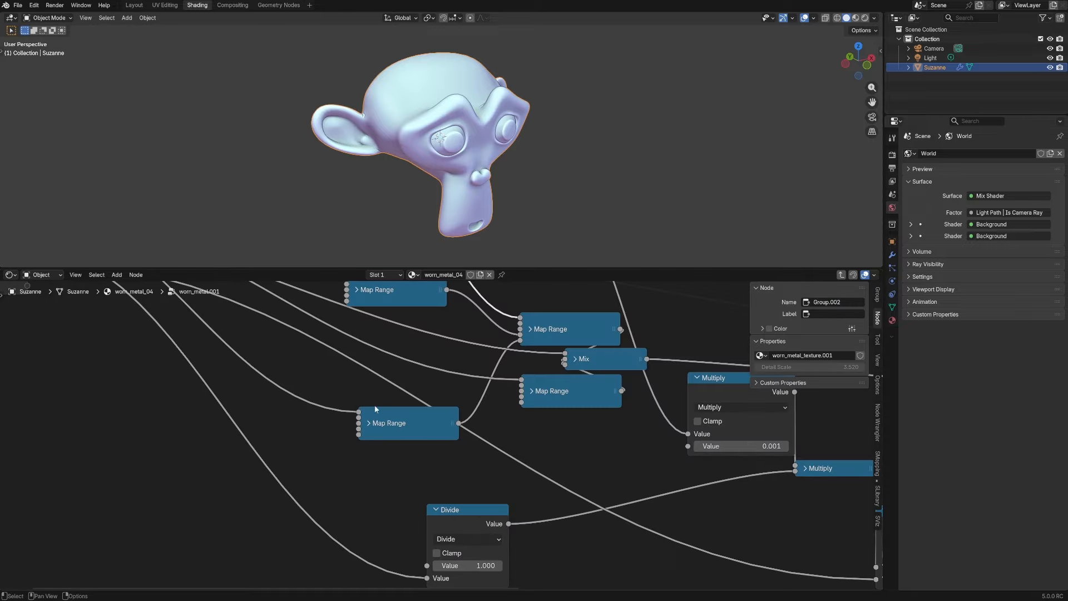
{"action": "scroll", "coordinate": [375, 405], "scroll_direction": "down", "scroll_amount": 4}
{"action": "scroll", "coordinate": [389, 430], "scroll_direction": "up", "scroll_amount": 5}
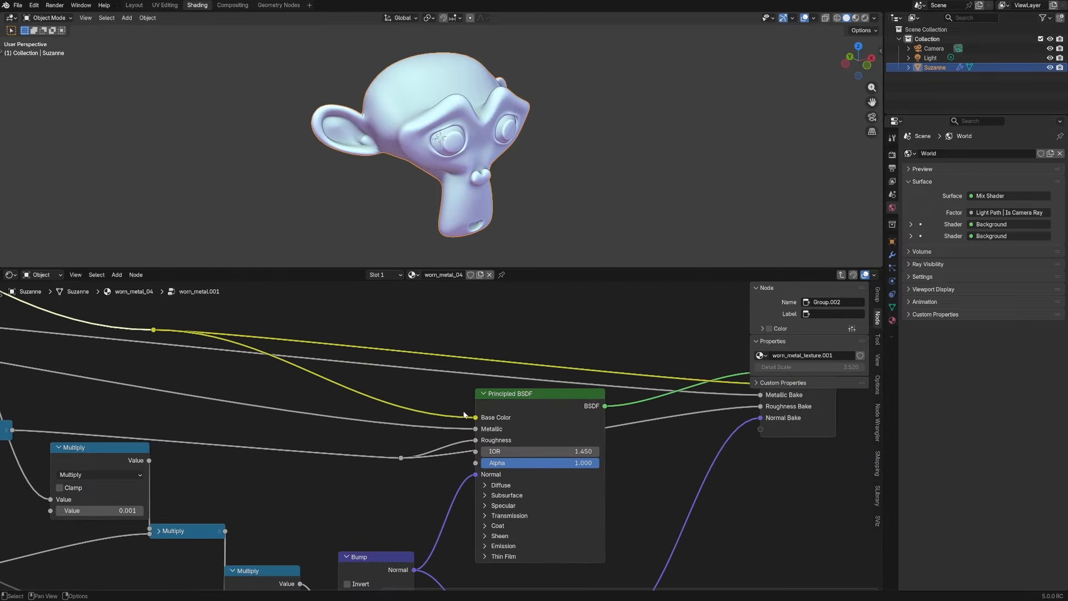
{"action": "left_click_drag", "start_coordinate": [468, 407], "coordinate": [482, 403]}
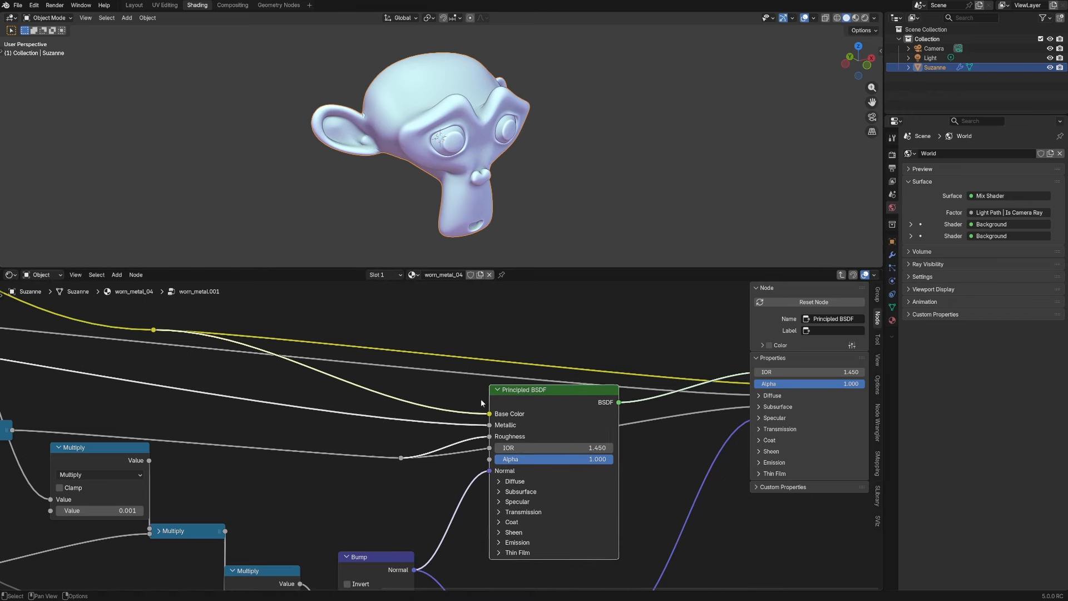
{"action": "middle_click_drag", "start_coordinate": [501, 407], "coordinate": [453, 418]}
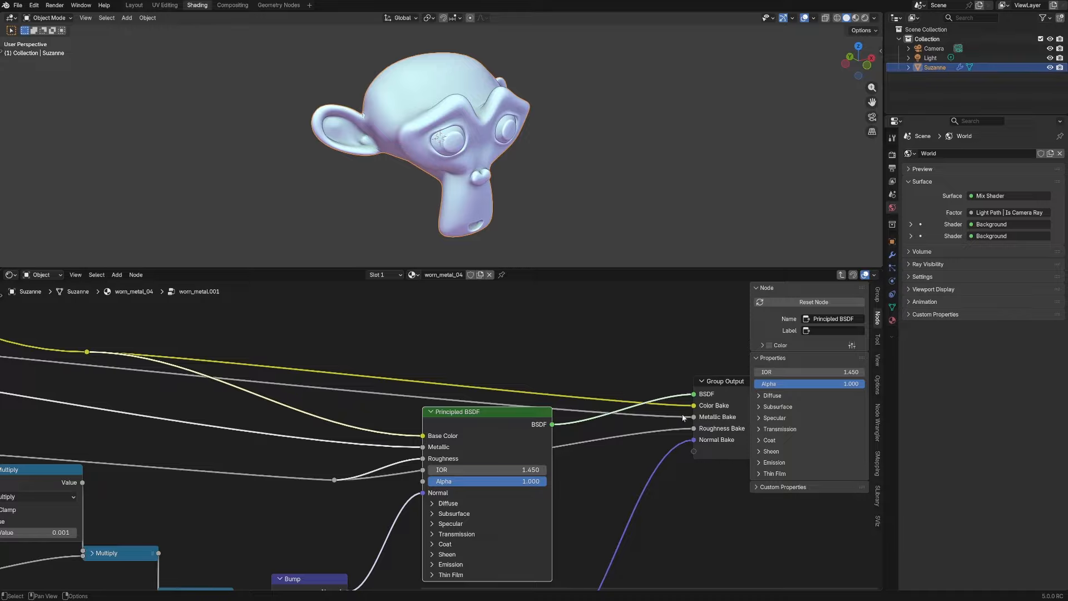
{"action": "middle_click_drag", "start_coordinate": [613, 463], "coordinate": [596, 429]}
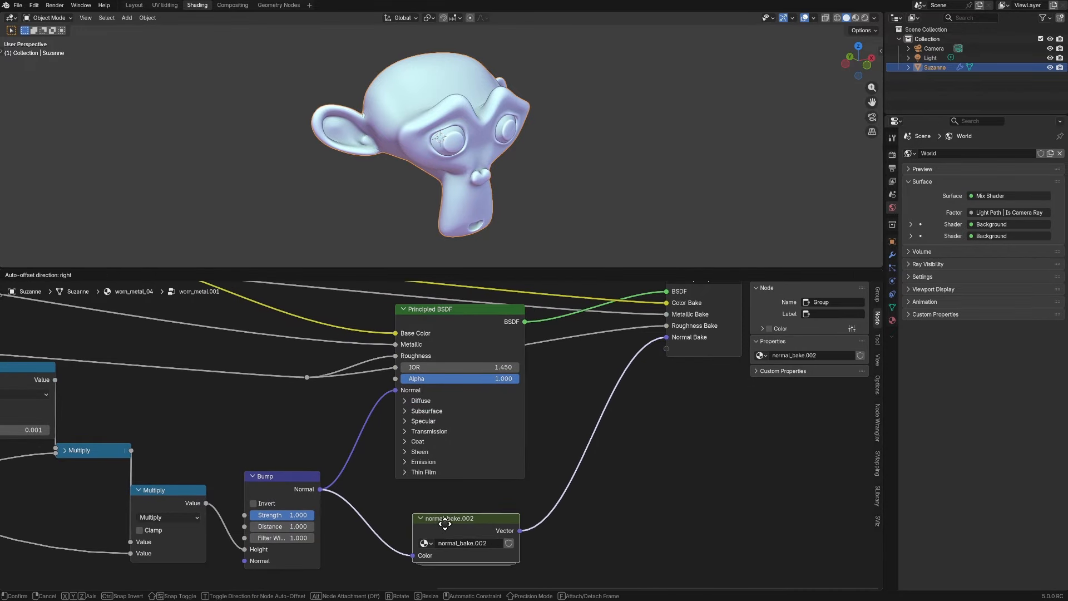
{"action": "left_click", "coordinate": [445, 523]}
{"action": "middle_click_drag", "start_coordinate": [445, 523], "coordinate": [431, 492]}
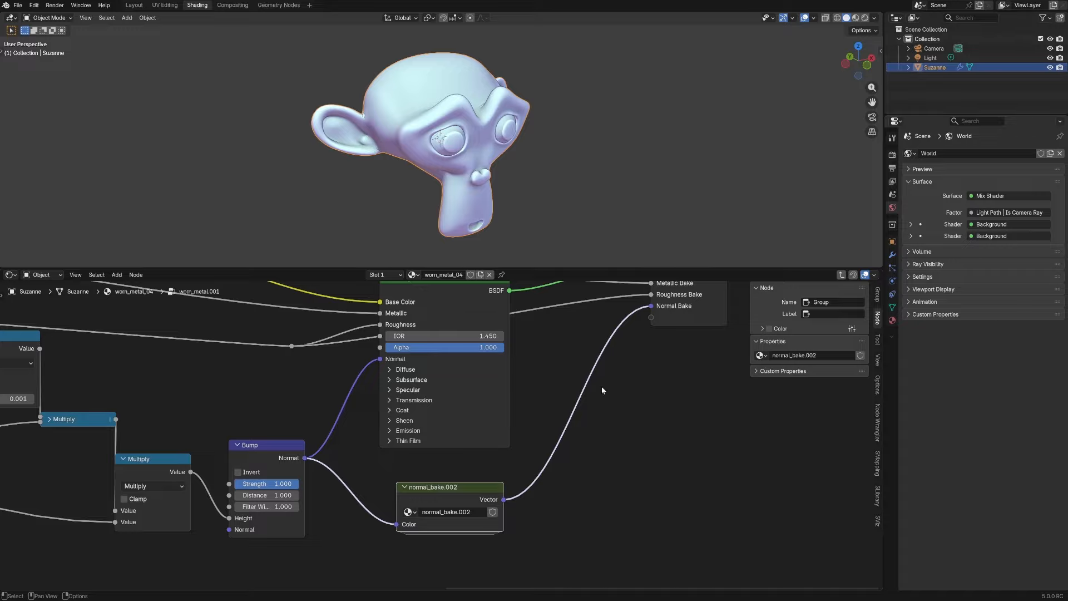
{"action": "key", "text": "ctrl+Tab"}
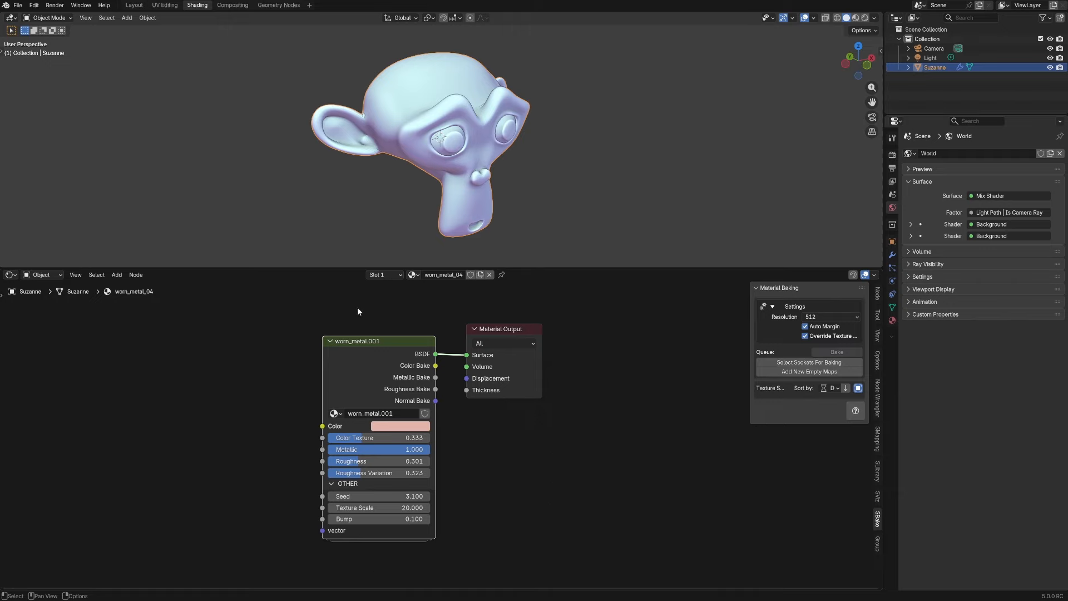
{"action": "mouse_move", "coordinate": [512, 176]}
{"action": "middle_mouse_down"}
{"action": "mouse_move", "coordinate": [499, 178]}
{"action": "mouse_move", "coordinate": [498, 163]}
{"action": "middle_mouse_up"}
{"action": "scroll", "coordinate": [499, 162], "scroll_direction": "up", "scroll_amount": 3}
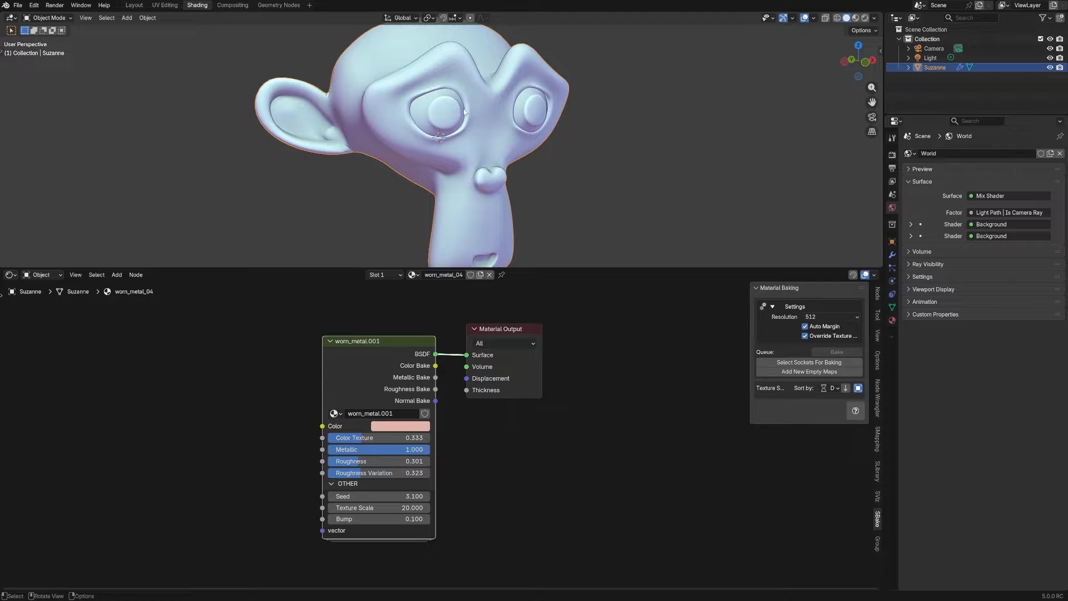
- Move the Material Output node slightly closer to worn_metal.001 and view Suzanne in rendered shading
{"action": "middle_click_drag", "start_coordinate": [567, 162], "coordinate": [574, 423]}
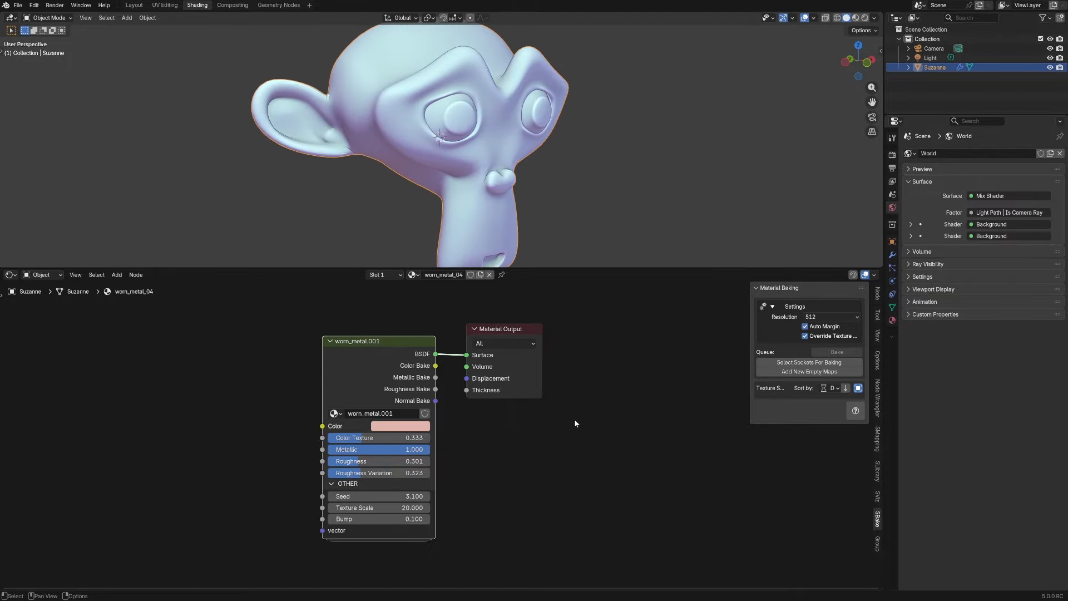
{"action": "left_click_drag", "start_coordinate": [504, 329], "coordinate": [497, 338]}
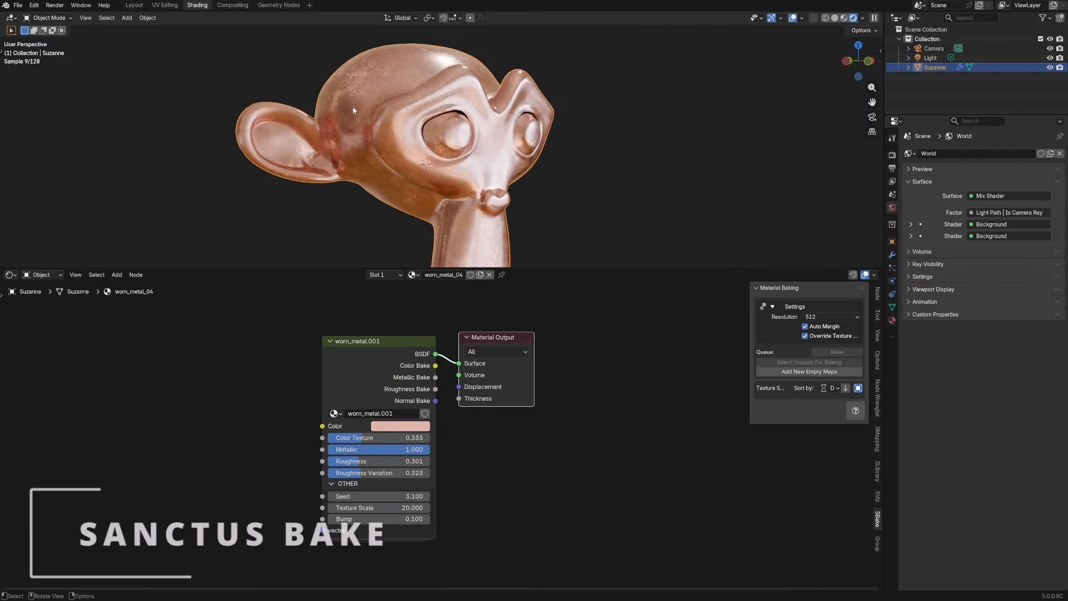
{"action": "middle_click_drag", "start_coordinate": [404, 143], "coordinate": [413, 164]}
{"action": "scroll", "coordinate": [396, 128], "scroll_direction": "down", "scroll_amount": 2}
{"action": "scroll", "coordinate": [413, 164], "scroll_direction": "up", "scroll_amount": 1}
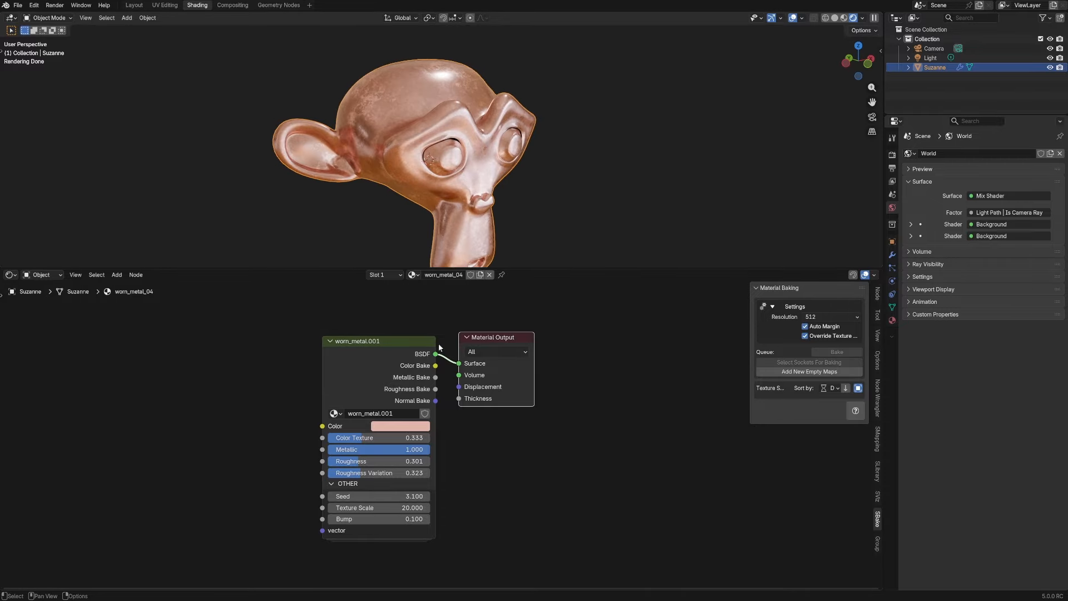
{"action": "mouse_move", "coordinate": [455, 203]}
{"action": "middle_mouse_down"}
{"action": "mouse_move", "coordinate": [286, 198]}
{"action": "mouse_move", "coordinate": [440, 195]}
{"action": "mouse_move", "coordinate": [430, 179]}
{"action": "mouse_move", "coordinate": [448, 196]}
{"action": "middle_mouse_up"}
{"action": "scroll", "coordinate": [361, 331], "scroll_direction": "up", "scroll_amount": 2}
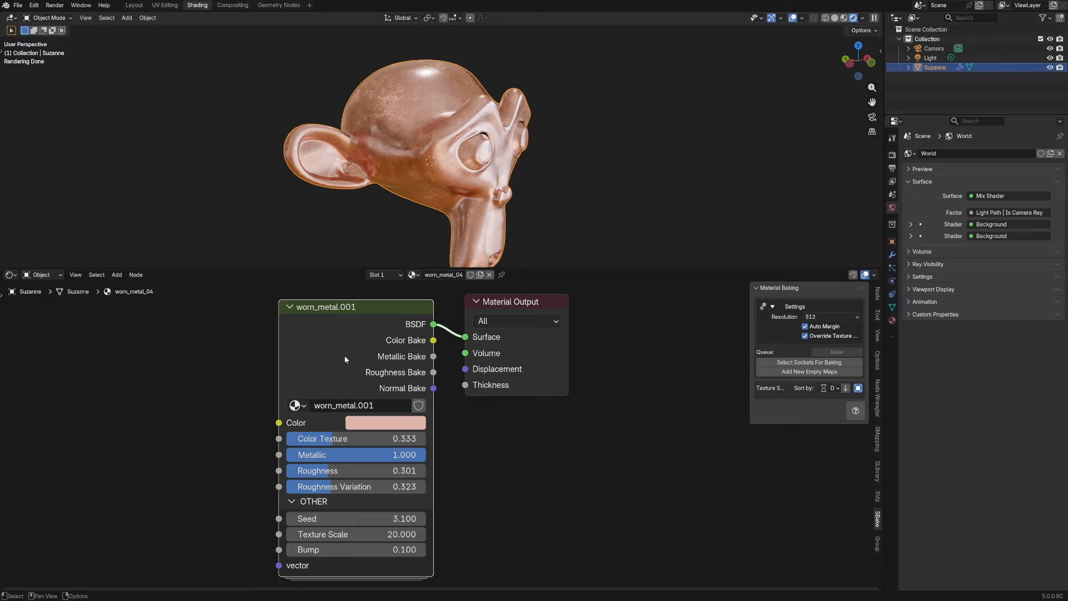
- Queue the Color, Metallic, Roughness and Normal Bake sockets of the worn_metal.001 node for baking
{"action": "right_click", "coordinate": [342, 351]}
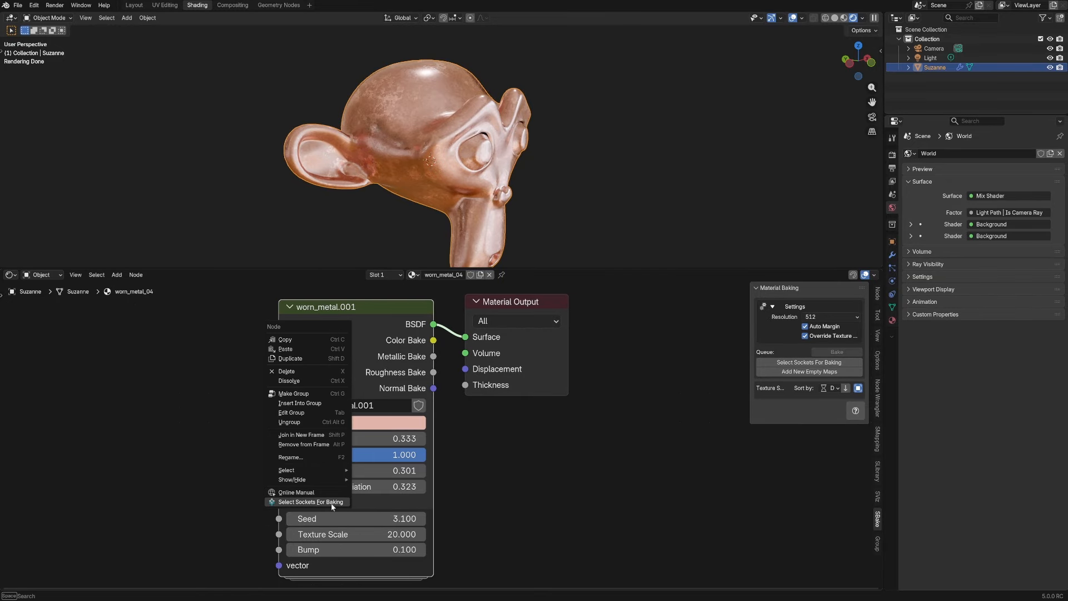
{"action": "left_click", "coordinate": [326, 503]}
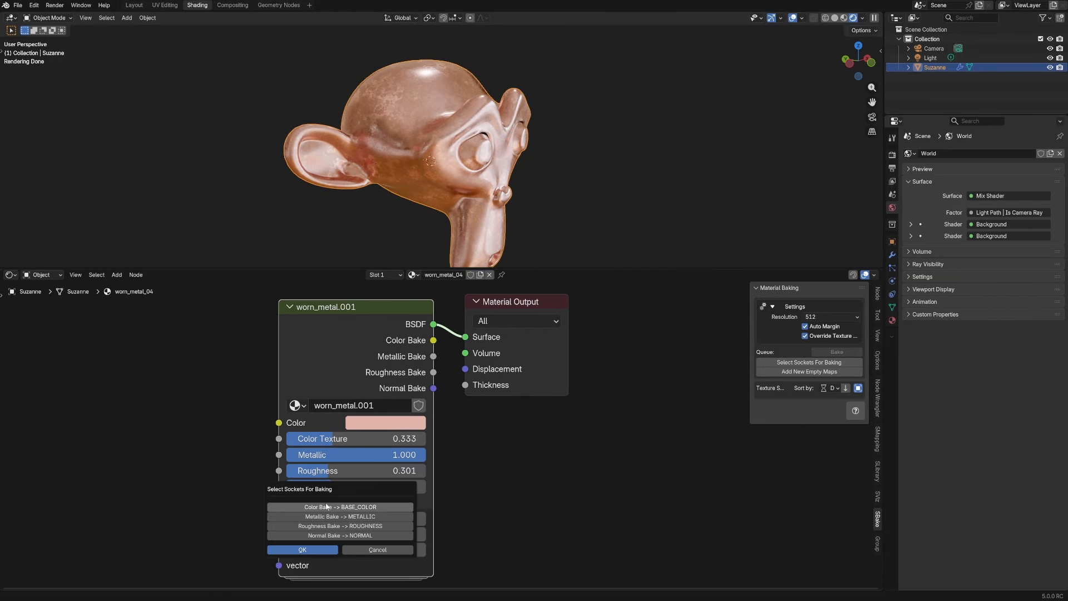
{"action": "left_click_drag", "start_coordinate": [342, 489], "coordinate": [537, 426]}
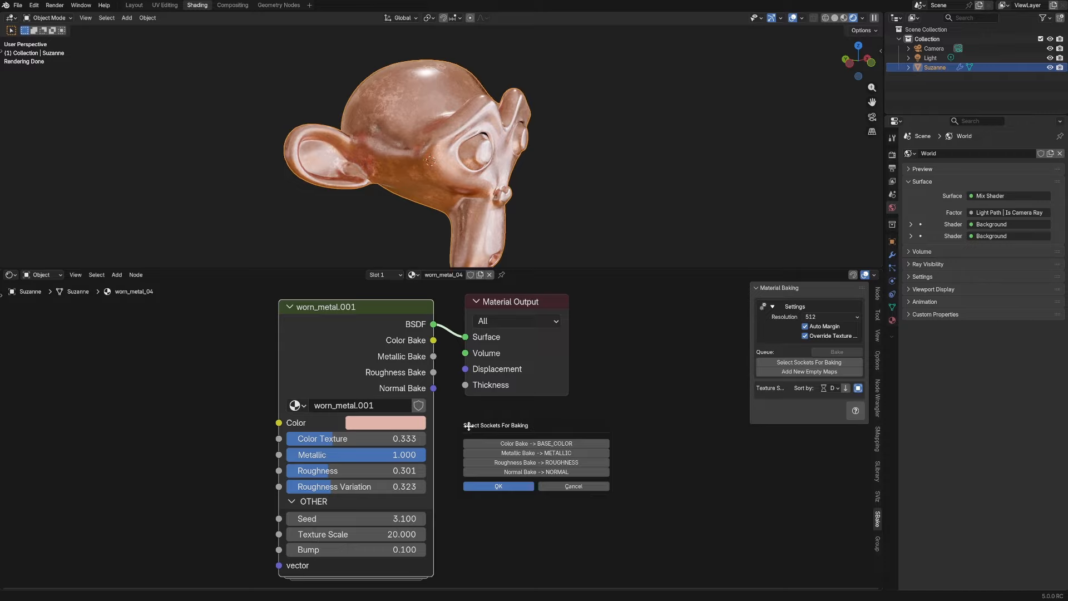
{"action": "left_click", "coordinate": [520, 453]}
{"action": "left_click", "coordinate": [521, 463]}
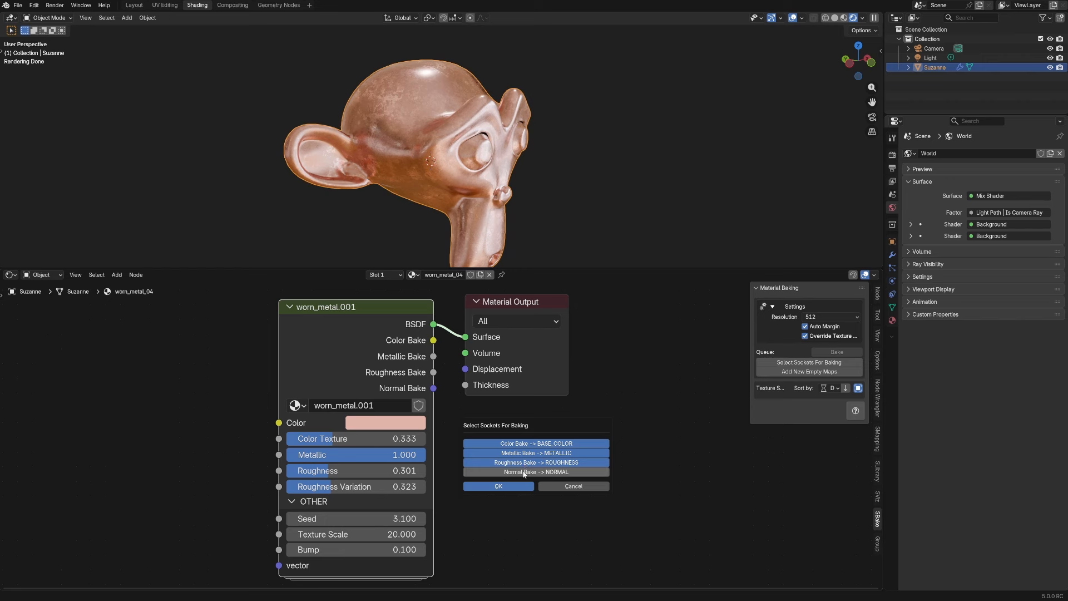
{"action": "left_click", "coordinate": [523, 473]}
{"action": "left_click", "coordinate": [501, 487]}
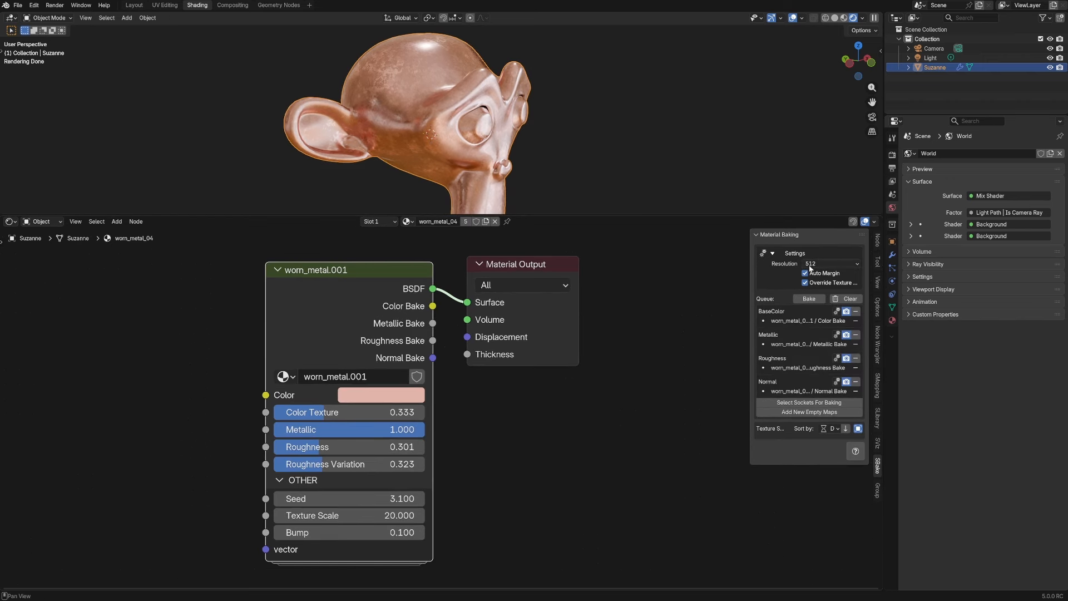
- Set the bake resolution to 2048, switch the viewport to solid shading and widen the Material Baking settings
{"action": "left_click", "coordinate": [828, 264]}
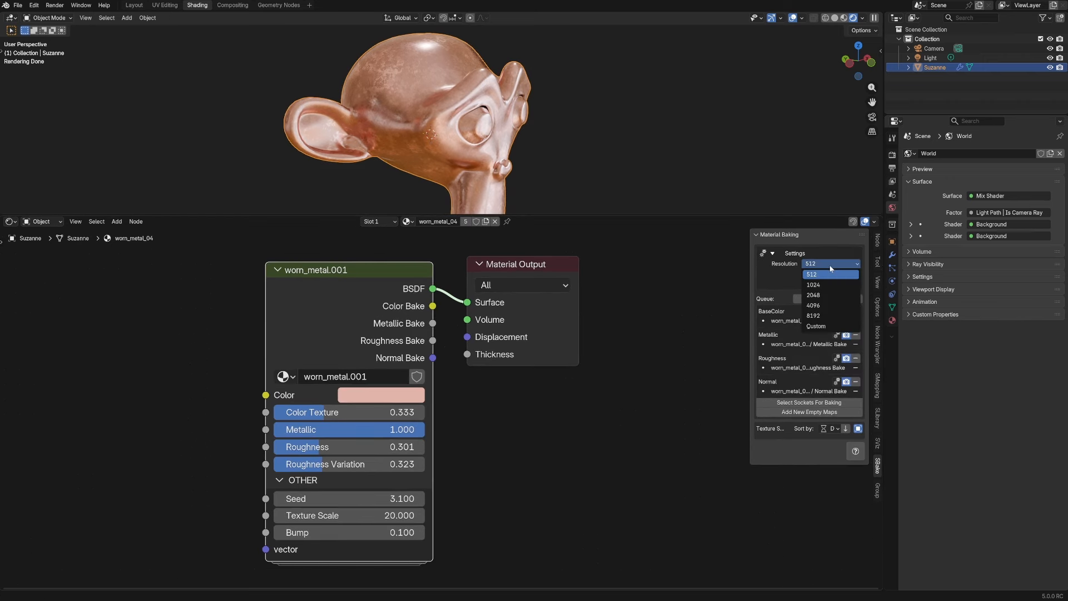
{"action": "left_click", "coordinate": [825, 293]}
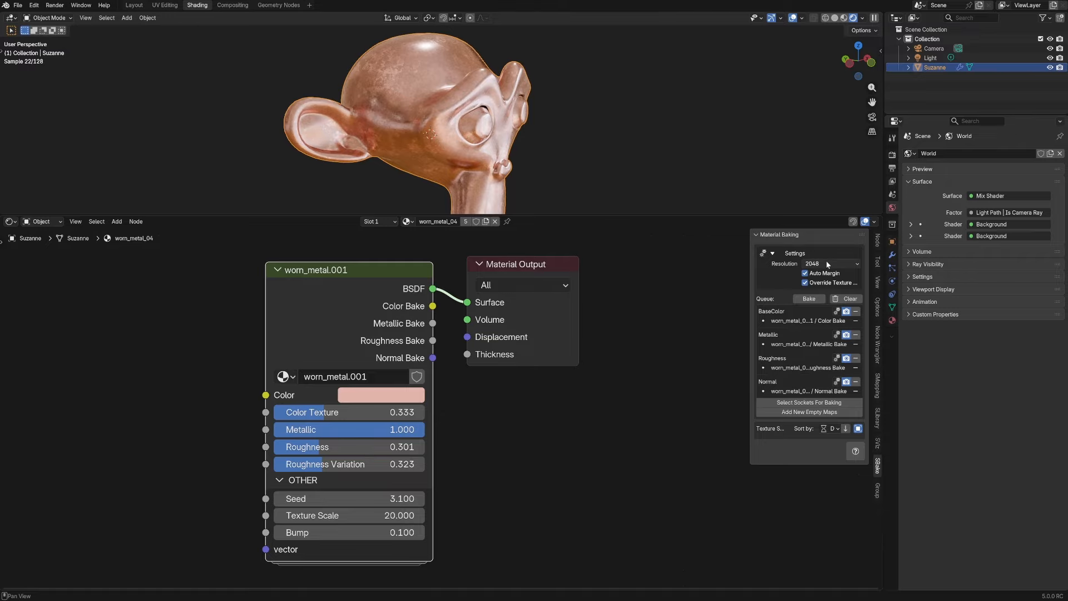
{"action": "left_click", "coordinate": [835, 18]}
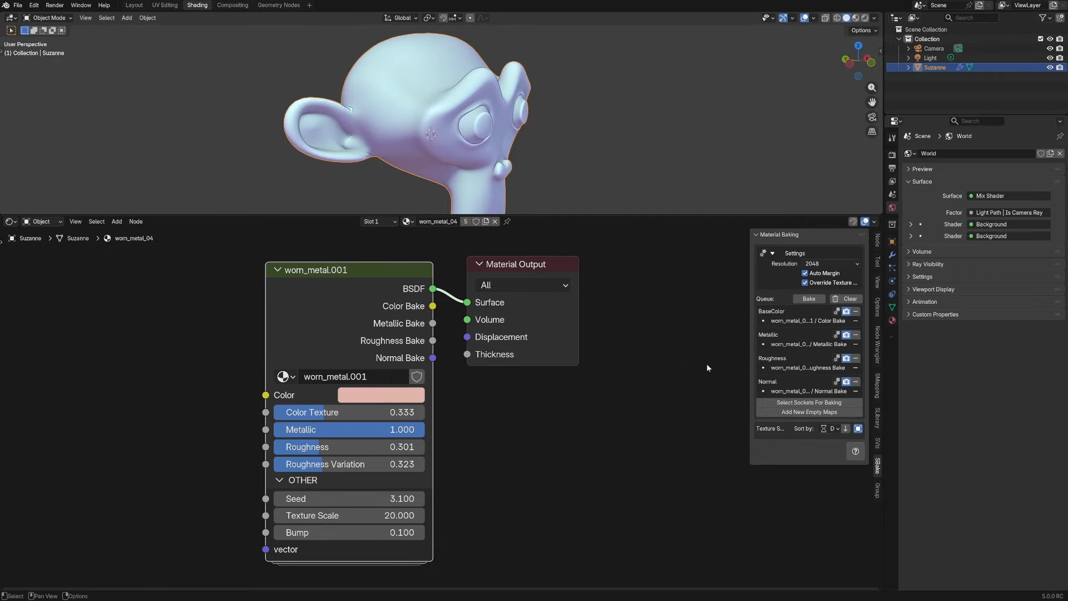
{"action": "left_click_drag", "start_coordinate": [749, 370], "coordinate": [733, 370]}
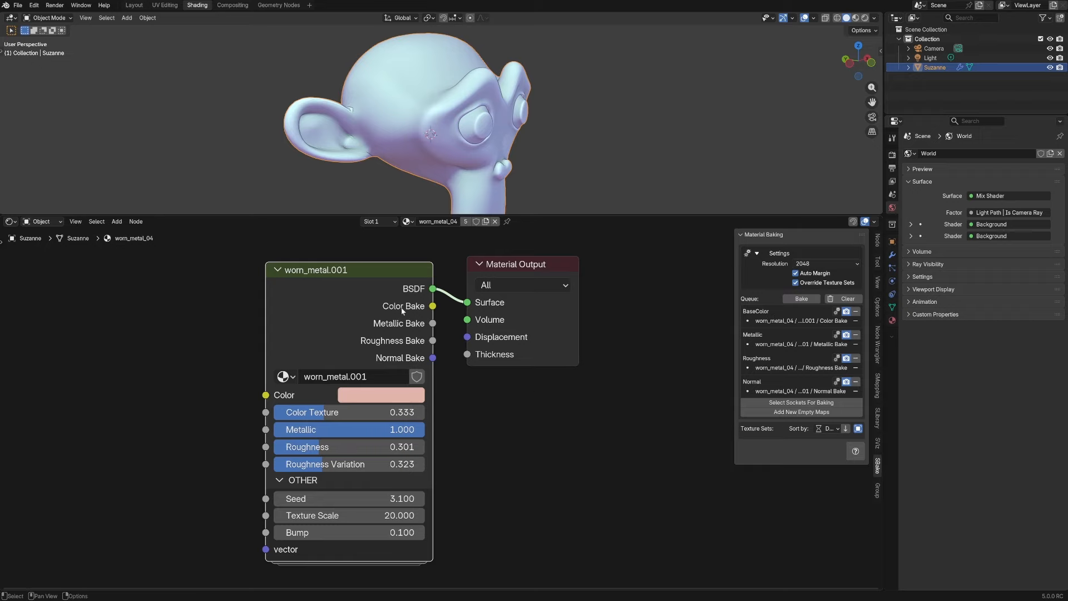
- Add a Math node below the Material Output and queue its Value socket for baking as OTHER
{"action": "key", "text": "shift+a"}
{"action": "left_click", "coordinate": [556, 409]}
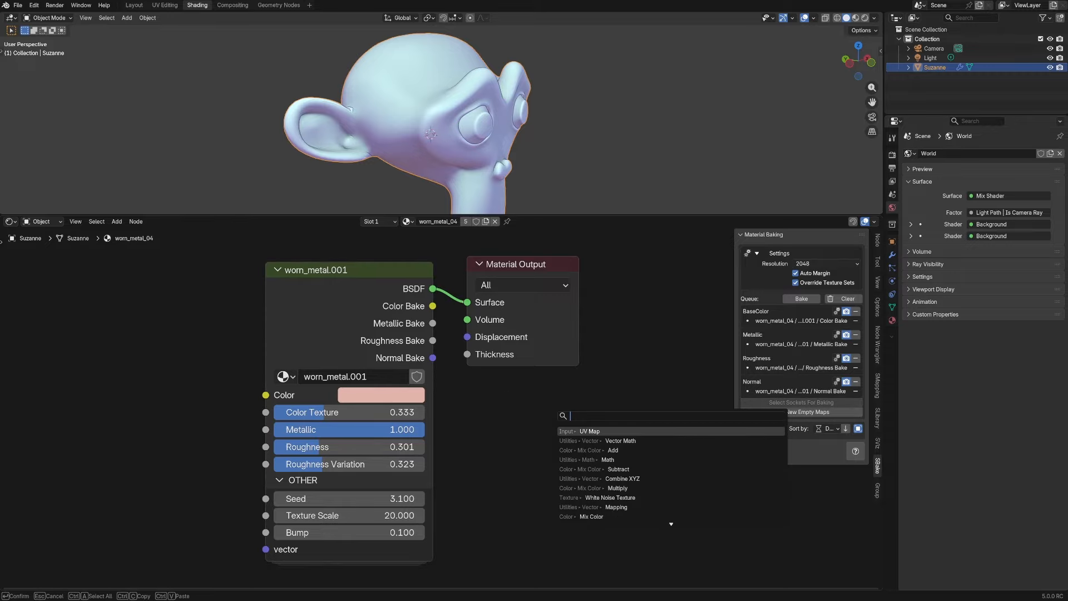
{"action": "type", "text": "math"}
{"action": "key", "text": "Return"}
{"action": "left_click", "coordinate": [488, 421]}
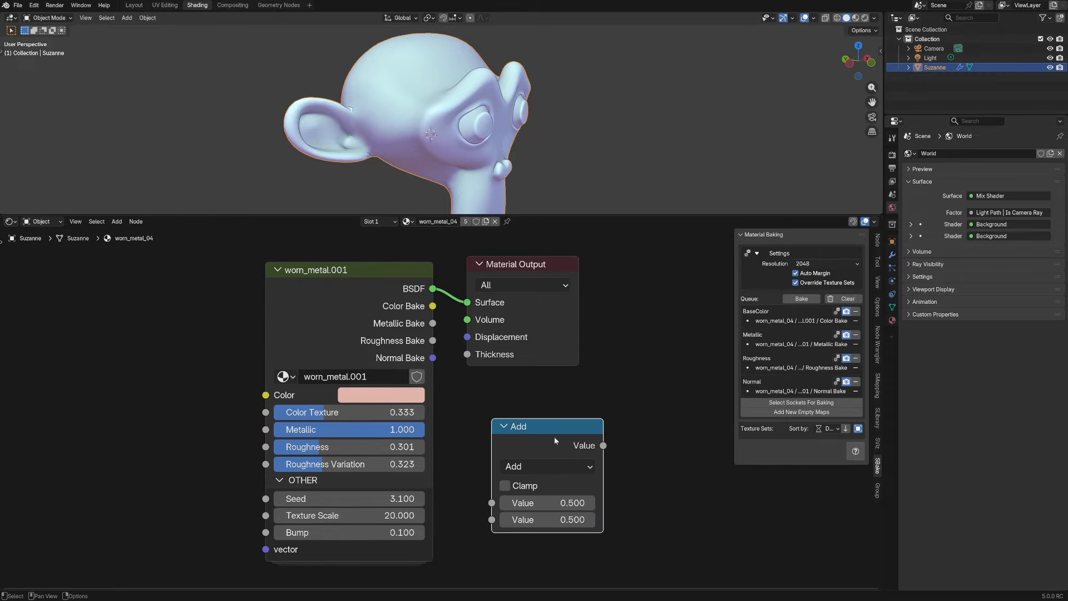
{"action": "right_click", "coordinate": [554, 441]}
{"action": "left_click", "coordinate": [552, 444]}
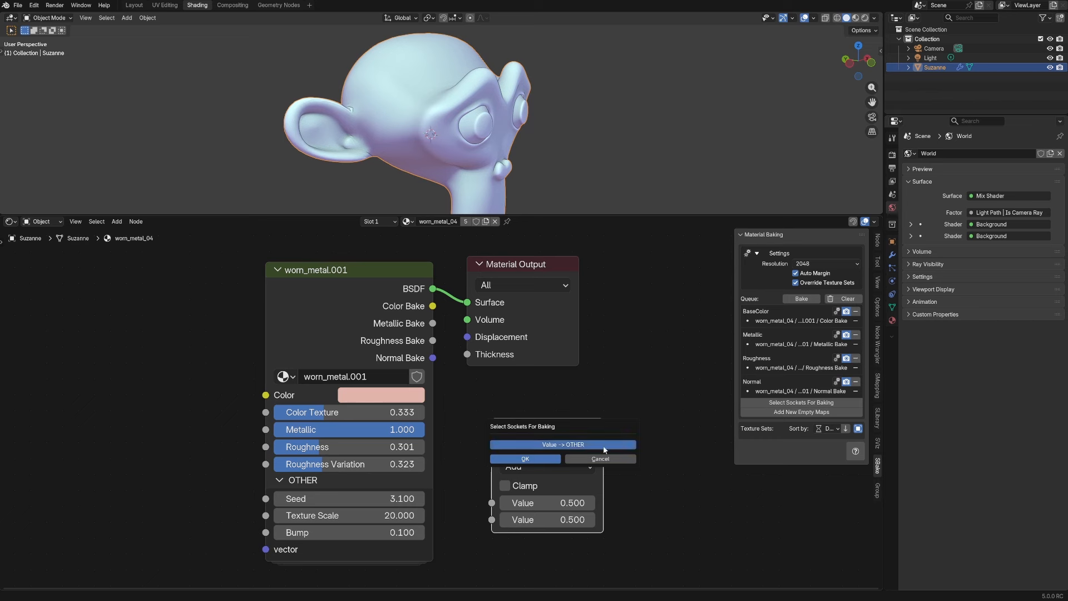
{"action": "left_click", "coordinate": [543, 459]}
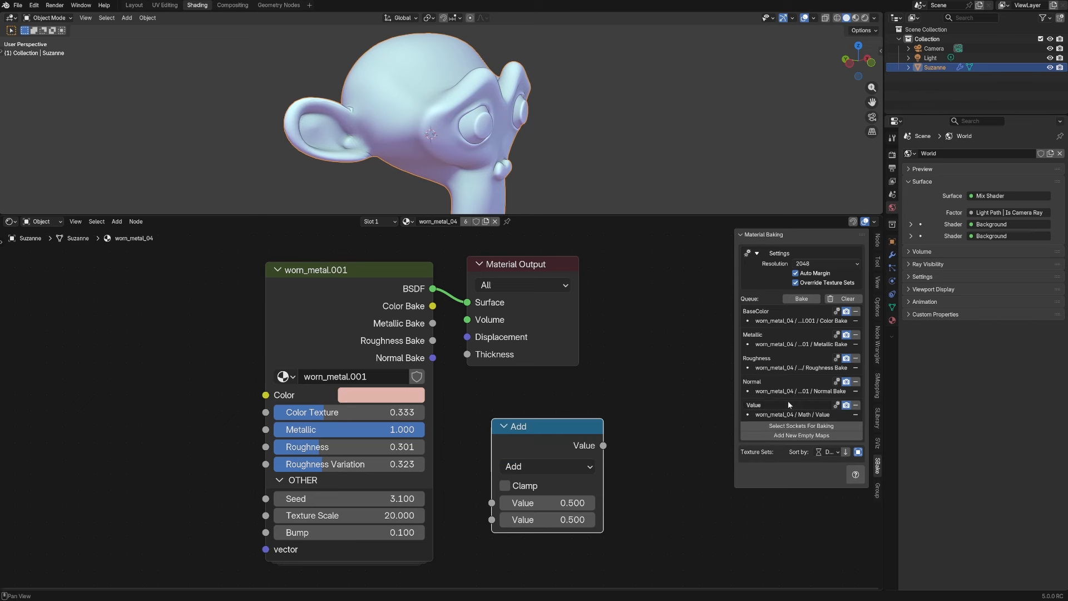
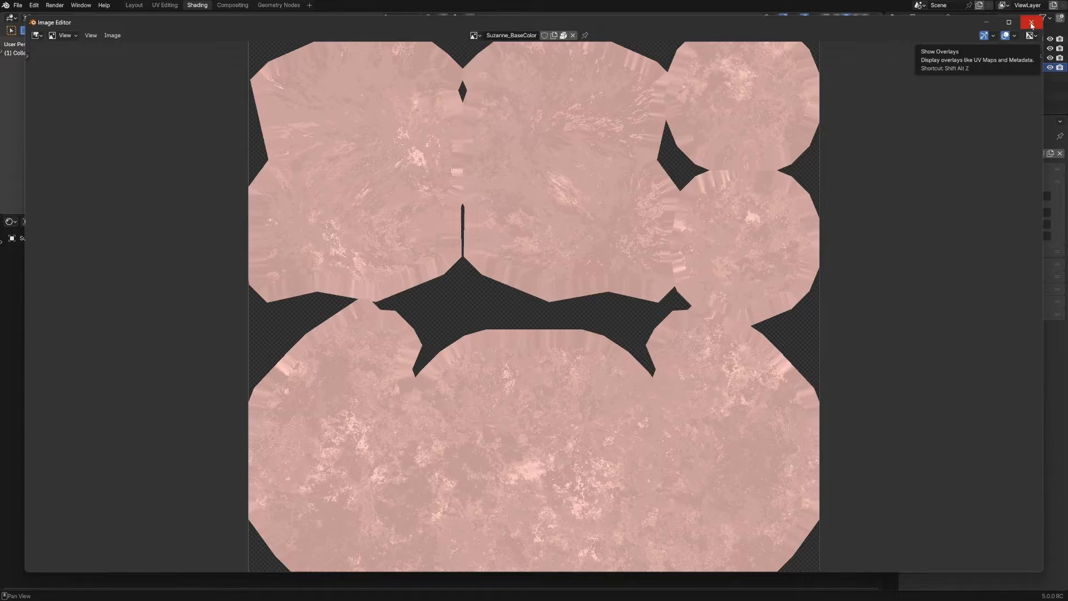
- View the baked Suzanne_BaseColor, Suzanne_Roughness and Suzanne_Normal textures and close each image window
{"action": "left_click", "coordinate": [1032, 24]}
{"action": "left_click", "coordinate": [748, 476]}
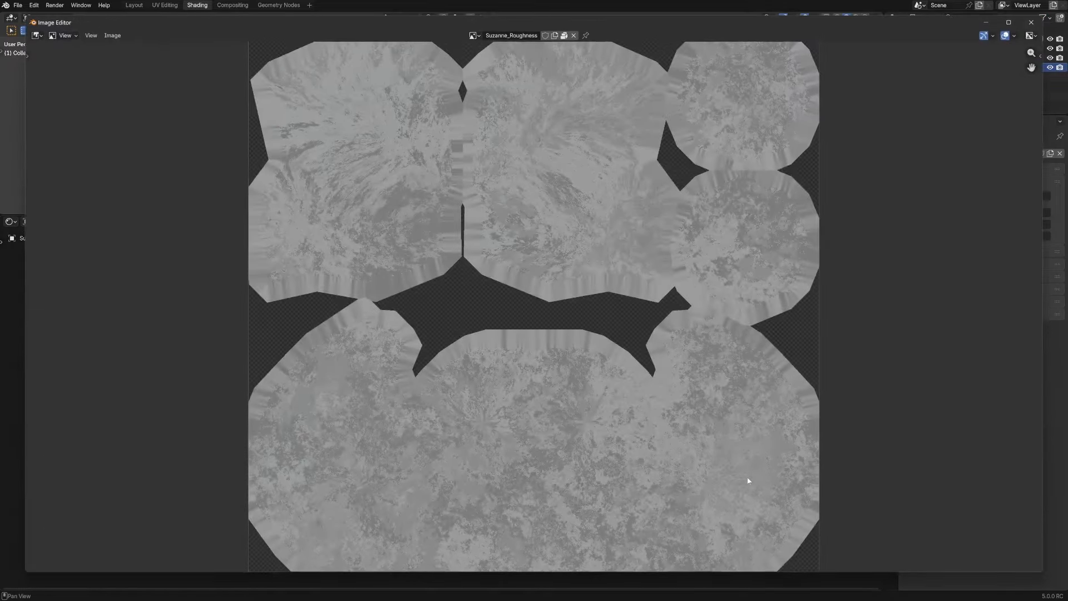
{"action": "left_click", "coordinate": [1032, 23]}
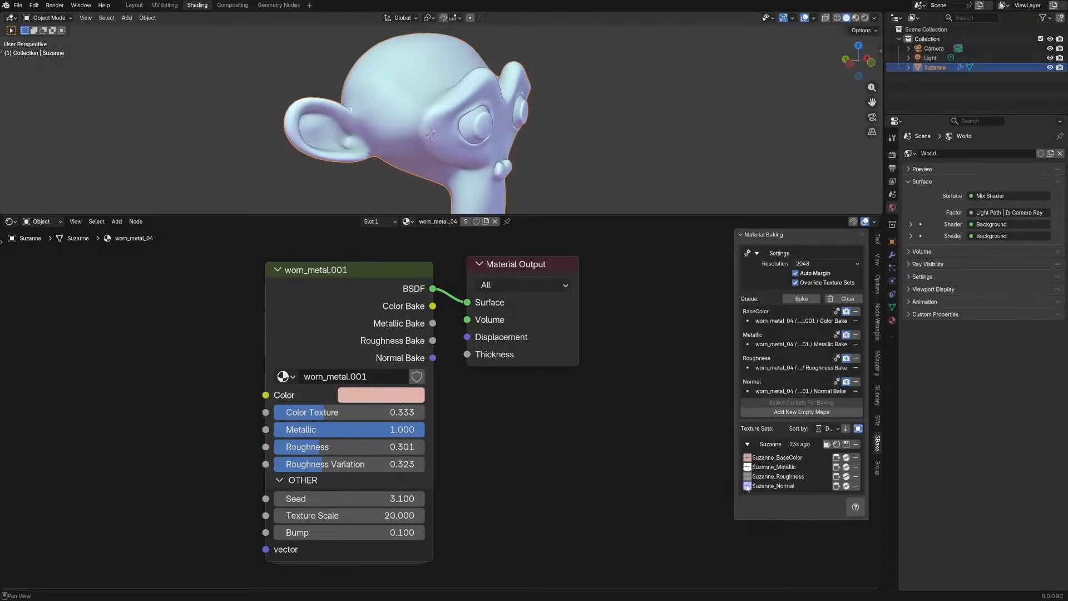
{"action": "left_click", "coordinate": [747, 487]}
{"action": "left_click", "coordinate": [1031, 22]}
- Insert the baked Suzanne_BaseColor texture as an image node in the material and delete it again
{"action": "left_click", "coordinate": [838, 459]}
{"action": "left_click", "coordinate": [583, 442]}
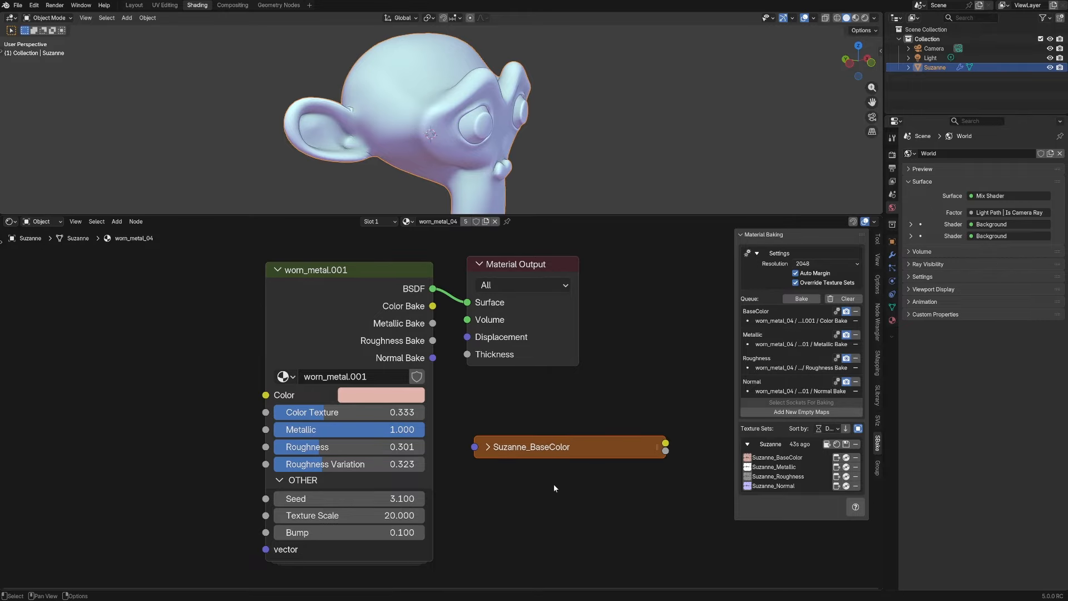
{"action": "key", "text": "x"}
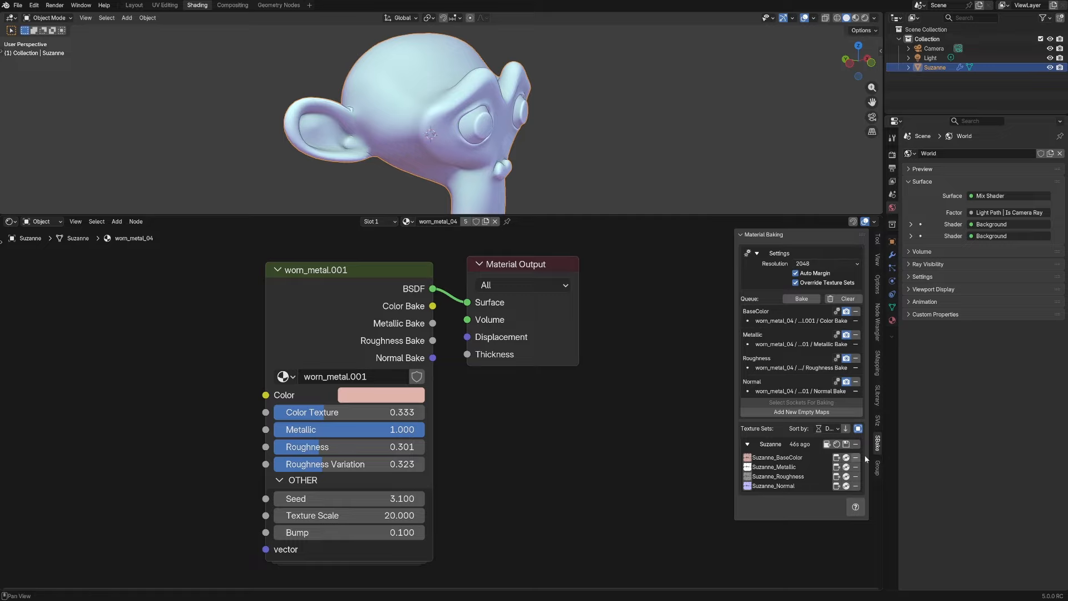
- Instantiate the Suzanne texture set as a PBR setup and place it before the worn_metal.001 node
{"action": "left_click", "coordinate": [837, 444]}
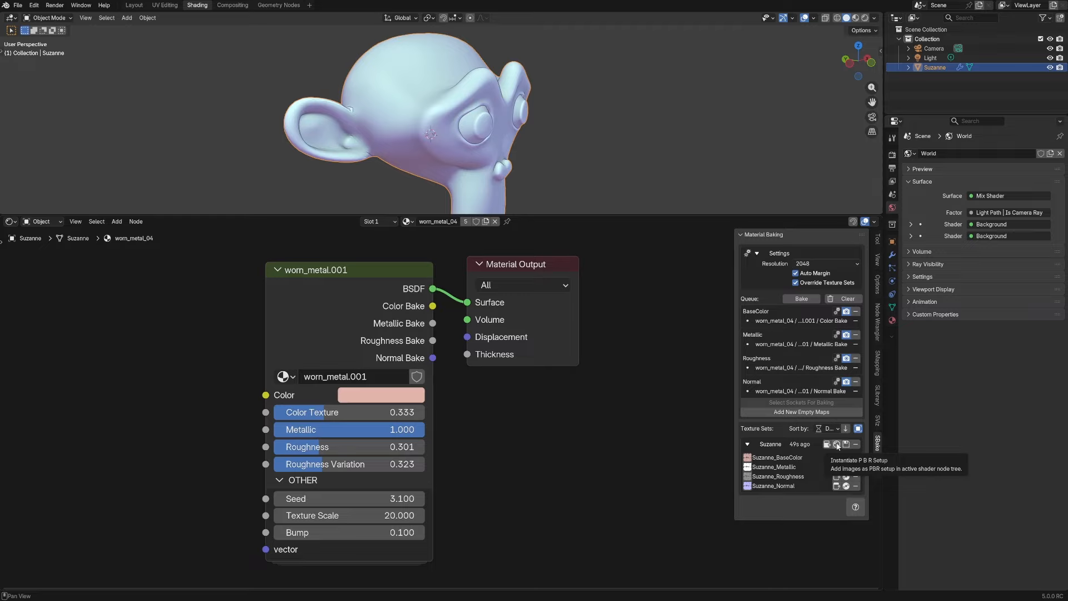
{"action": "left_click", "coordinate": [837, 444]}
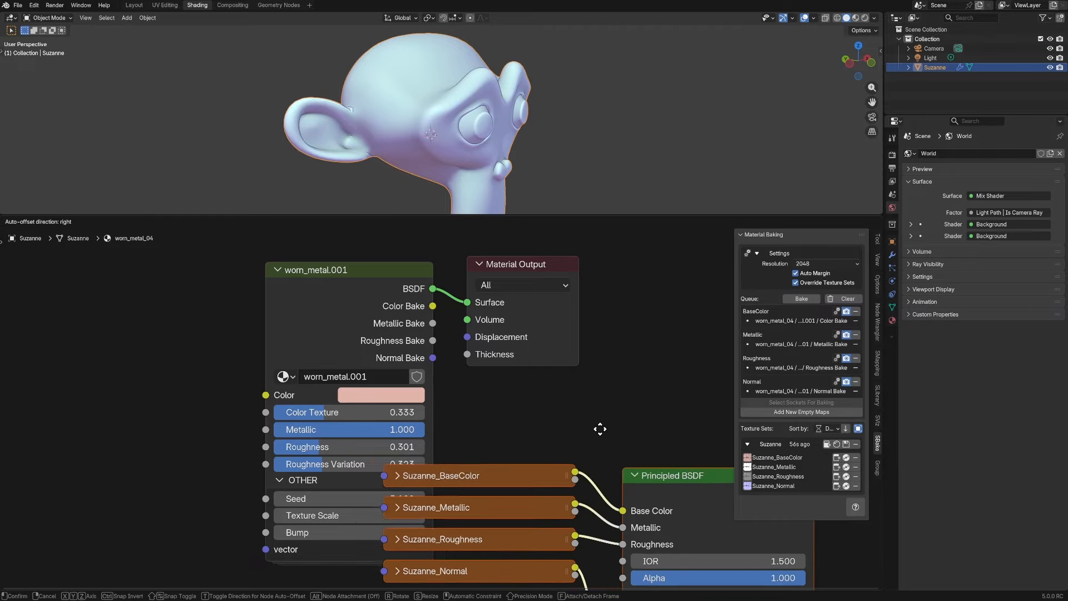
{"action": "left_click_drag", "start_coordinate": [619, 433], "coordinate": [212, 323]}
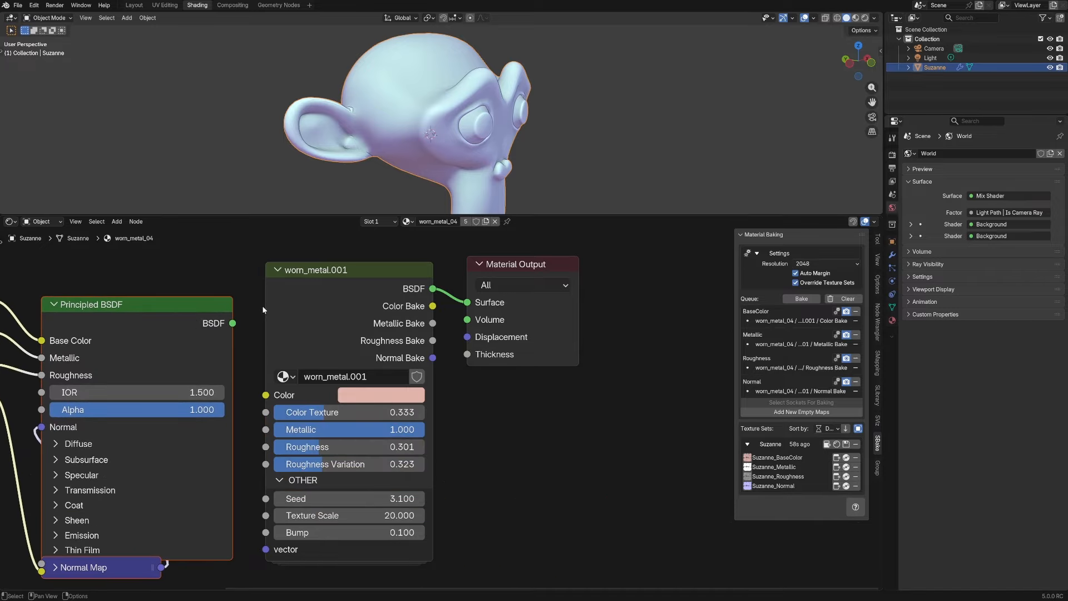
- Connect the new Principled BSDF to the Material Output's Surface in rendered shading and shift the PBR setup slightly upward
{"action": "left_click", "coordinate": [865, 18]}
{"action": "left_click_drag", "start_coordinate": [233, 323], "coordinate": [463, 400]}
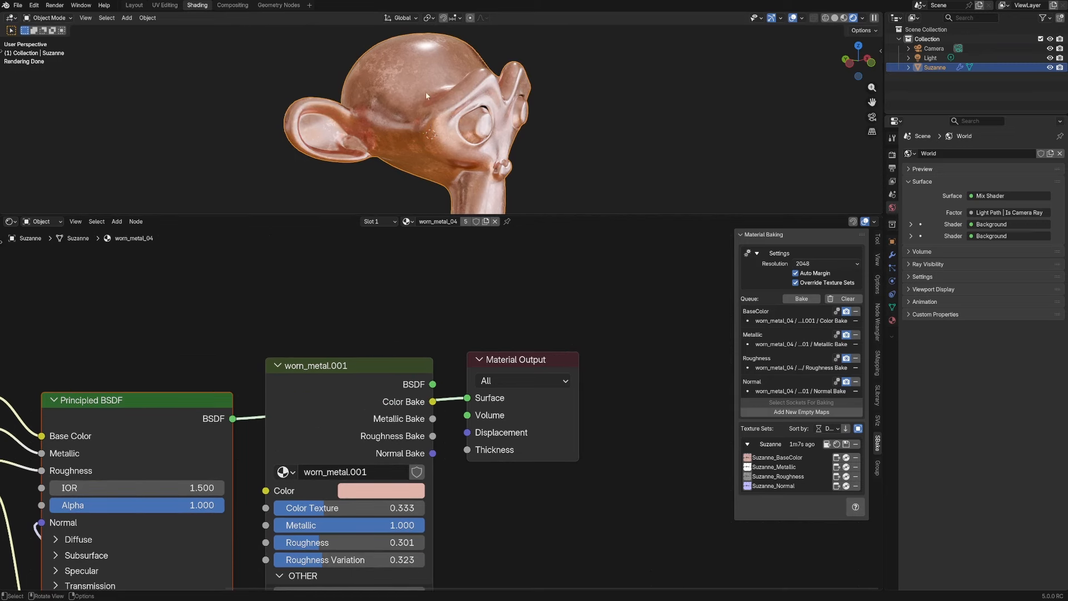
{"action": "middle_click_drag", "start_coordinate": [426, 96], "coordinate": [470, 133]}
{"action": "scroll", "coordinate": [219, 348], "scroll_direction": "down", "scroll_amount": 4}
{"action": "middle_click_drag", "start_coordinate": [244, 405], "coordinate": [368, 359]}
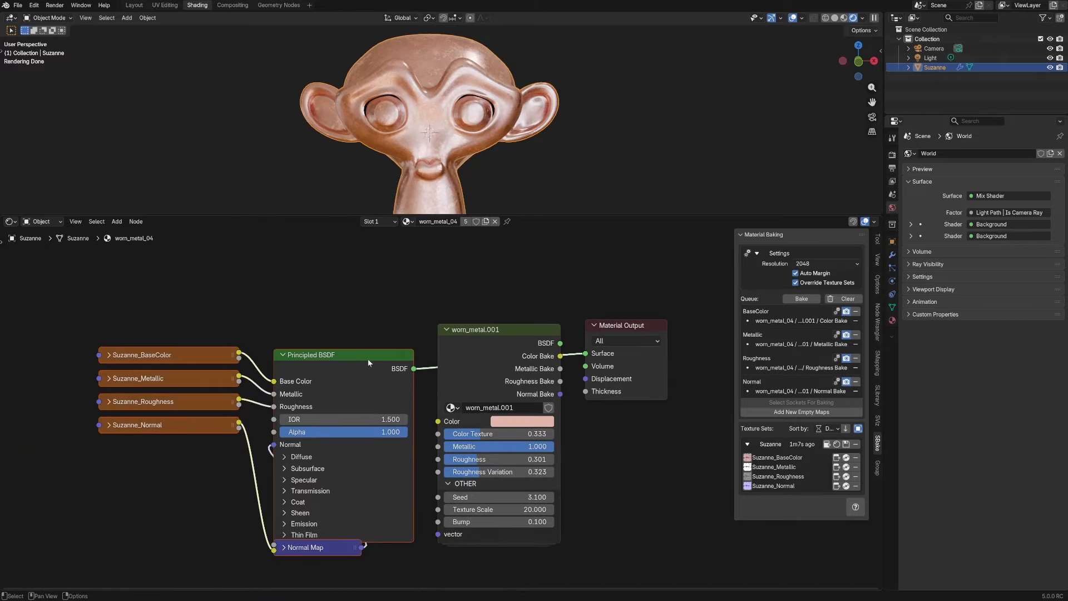
{"action": "left_click_drag", "start_coordinate": [362, 355], "coordinate": [368, 338]}
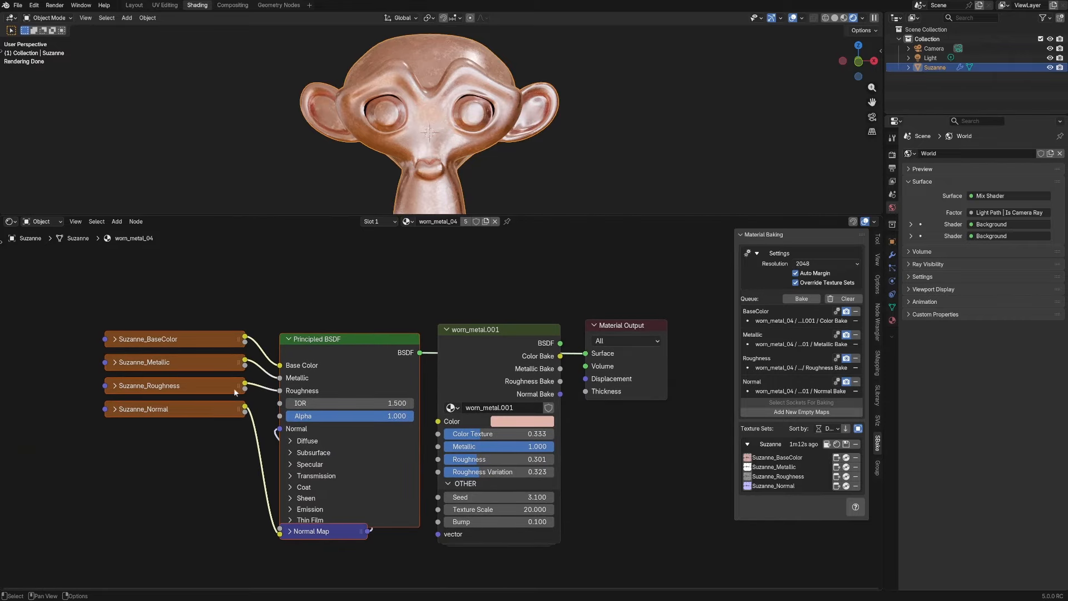
- Inspect the baked material on Suzanne from several angles and move the worn_metal.001 node below the Principled BSDF's connection
{"action": "middle_click_drag", "start_coordinate": [464, 150], "coordinate": [532, 157]}
{"action": "scroll", "coordinate": [394, 161], "scroll_direction": "down", "scroll_amount": 7}
{"action": "scroll", "coordinate": [395, 159], "scroll_direction": "up", "scroll_amount": 10}
{"action": "scroll", "coordinate": [509, 145], "scroll_direction": "down", "scroll_amount": 7}
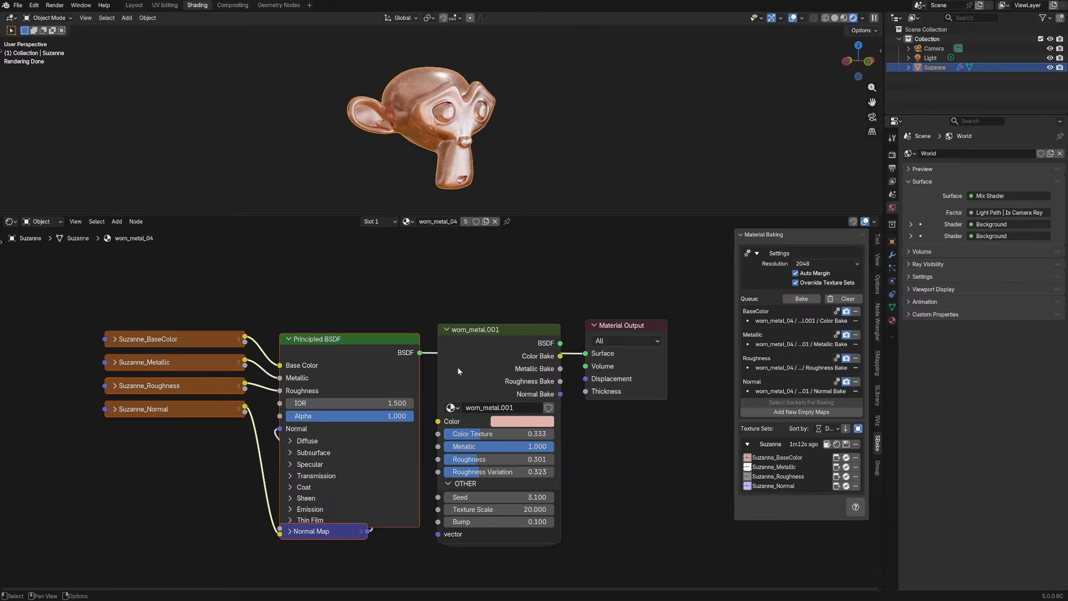
{"action": "left_click_drag", "start_coordinate": [481, 357], "coordinate": [487, 420]}
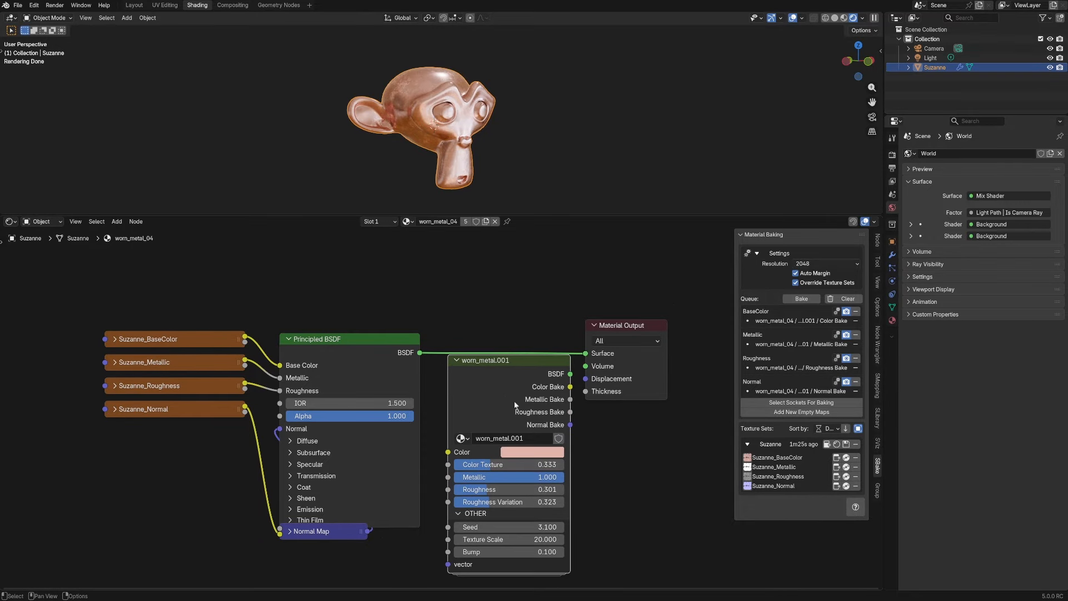
{"action": "scroll", "coordinate": [495, 405], "scroll_direction": "down", "scroll_amount": 1}
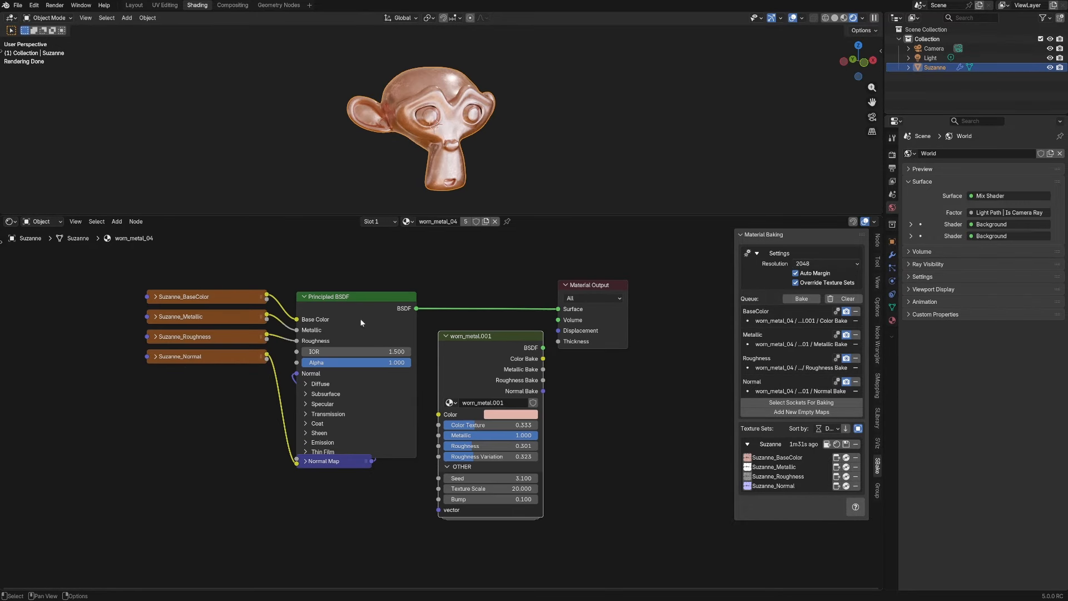
{"action": "mouse_move", "coordinate": [532, 129]}
{"action": "middle_mouse_down"}
{"action": "mouse_move", "coordinate": [425, 128]}
{"action": "mouse_move", "coordinate": [526, 127]}
{"action": "middle_mouse_up"}
{"action": "scroll", "coordinate": [508, 130], "scroll_direction": "up", "scroll_amount": 2}
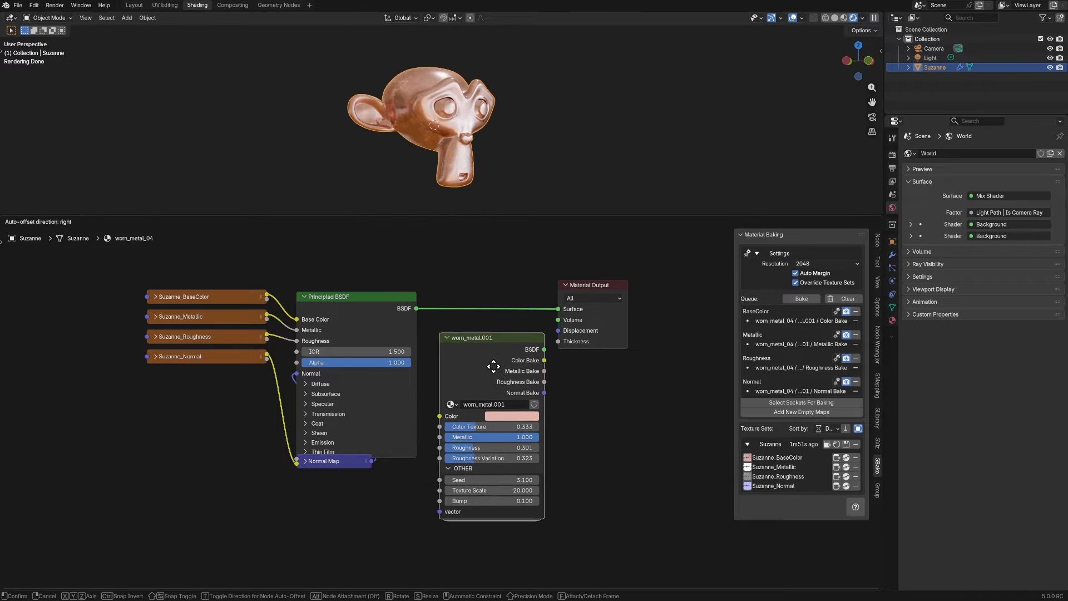
- Delete the worn_metal.001 node and clear the baking queue
{"action": "left_click_drag", "start_coordinate": [492, 372], "coordinate": [494, 384]}
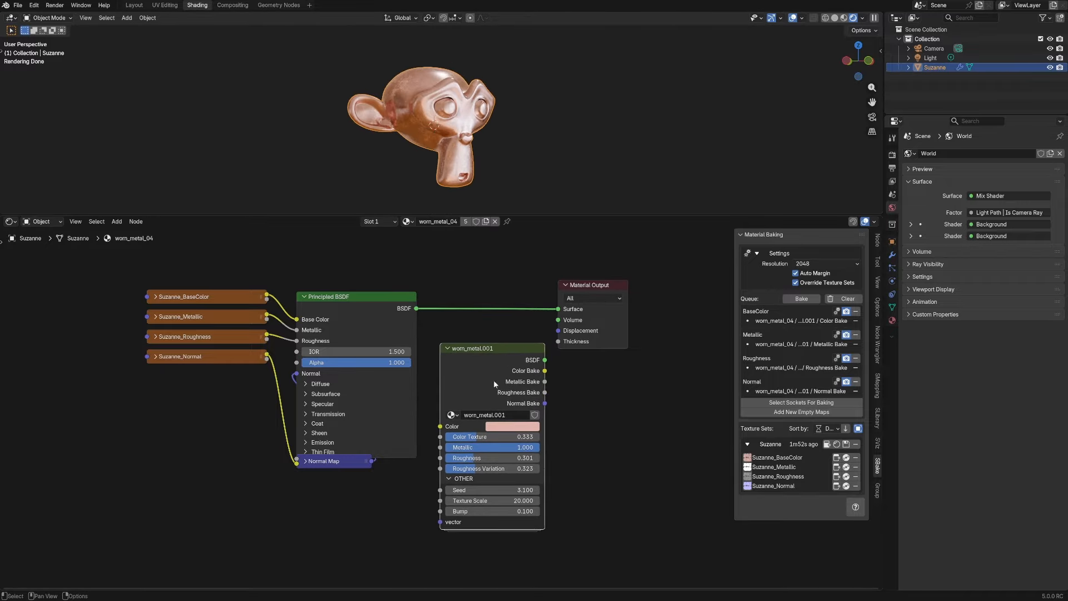
{"action": "key", "text": "x"}
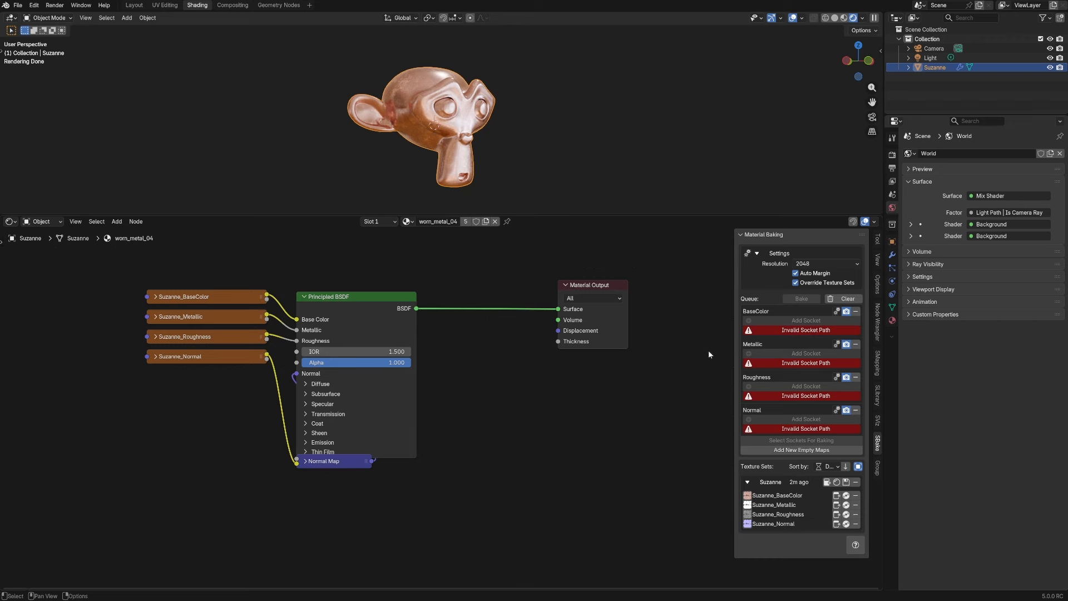
{"action": "left_click", "coordinate": [845, 299]}
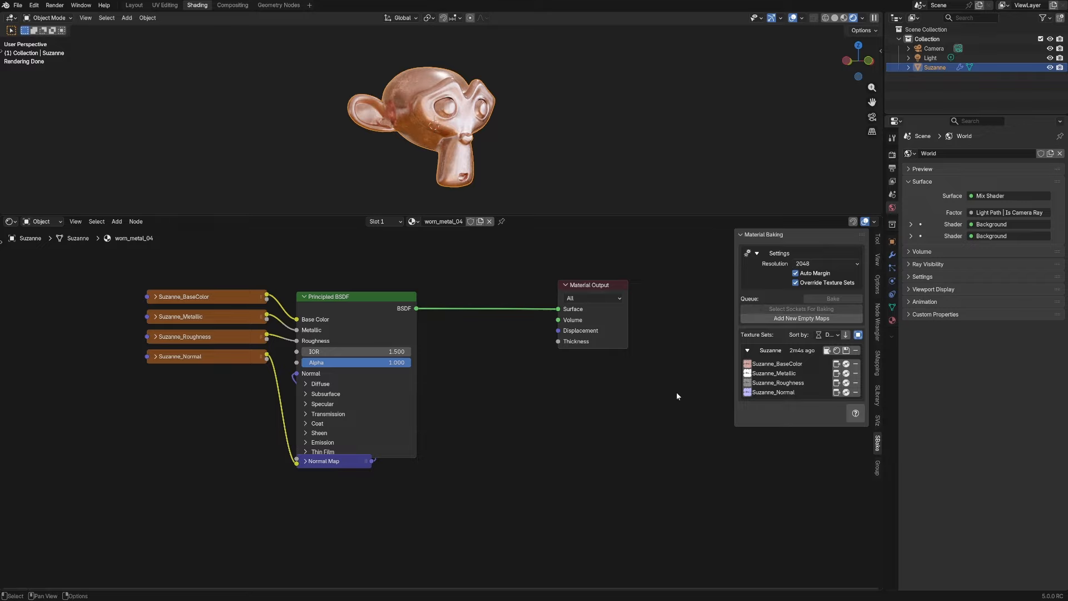
- Undo the queue clearing, the worn_metal.001 deletion and the rewiring so that worn_metal.001 feeds the Material Output again
{"action": "middle_click_drag", "start_coordinate": [473, 351], "coordinate": [509, 354]}
{"action": "left_click", "coordinate": [615, 287]}
{"action": "key", "text": "ctrl+z"}
{"action": "key", "text": "ctrl+z"}
{"action": "key", "text": "ctrl+z"}
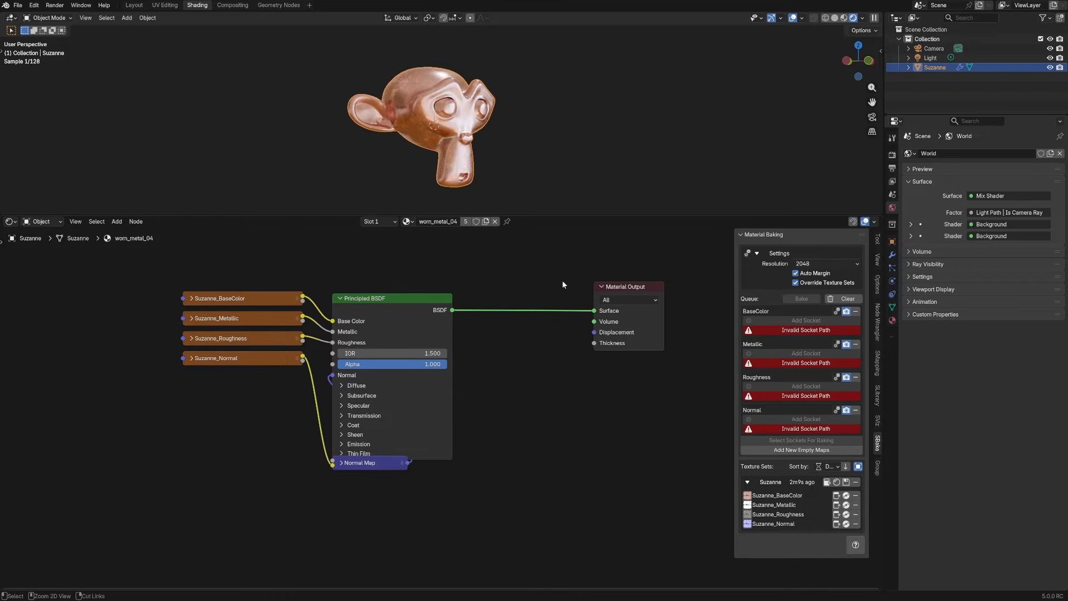
{"action": "key", "text": "ctrl+z"}
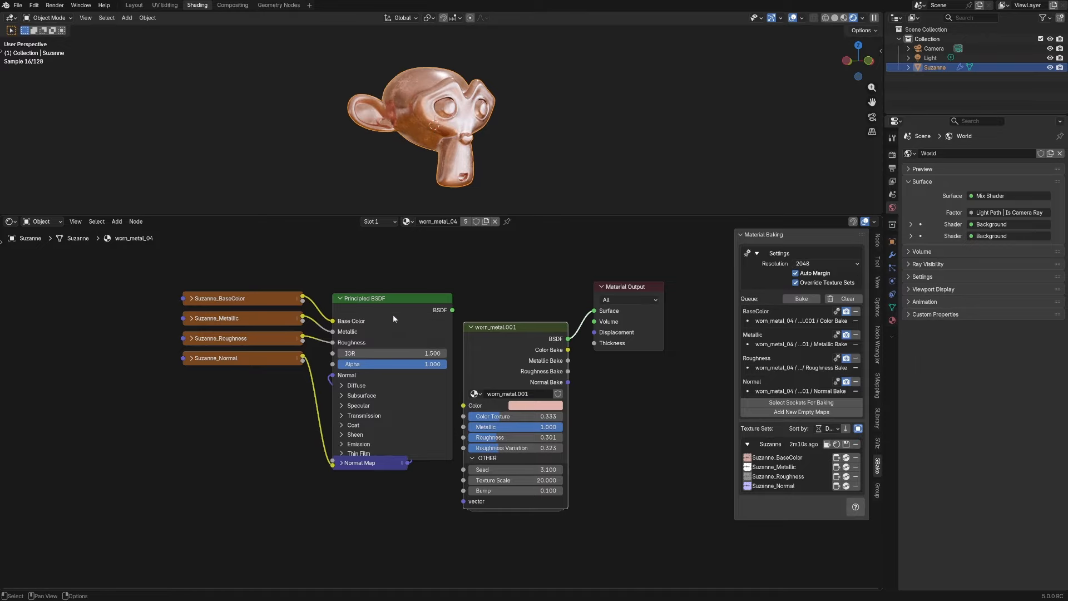
- Delete the baked PBR nodes from worn_metal_04 and swap Suzanne's material for a new default one
{"action": "left_click_drag", "start_coordinate": [228, 265], "coordinate": [427, 478]}
{"action": "key", "text": "Delete"}
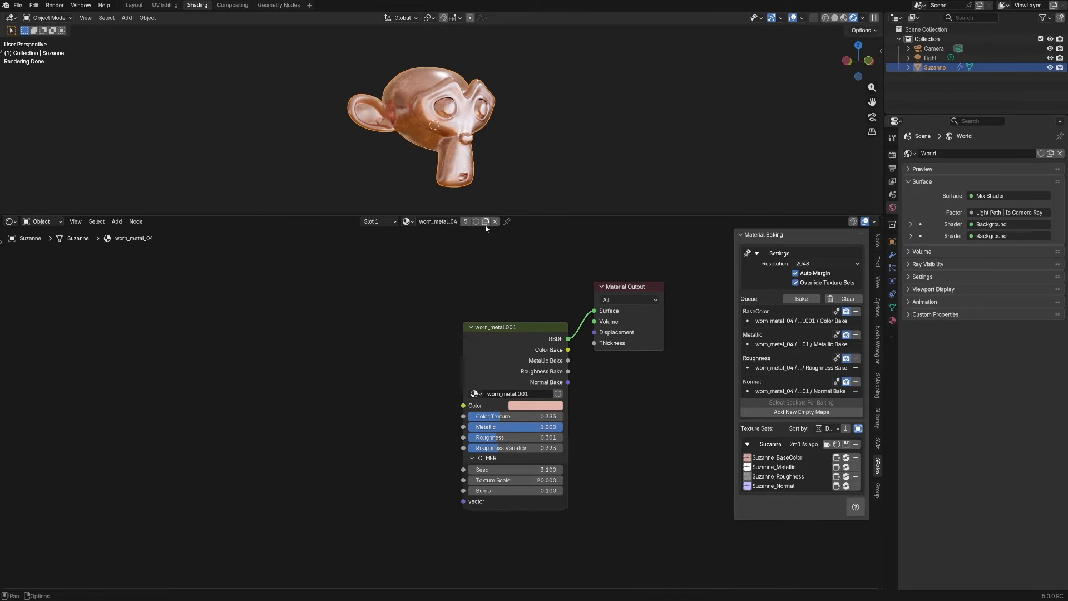
{"action": "left_click", "coordinate": [494, 221]}
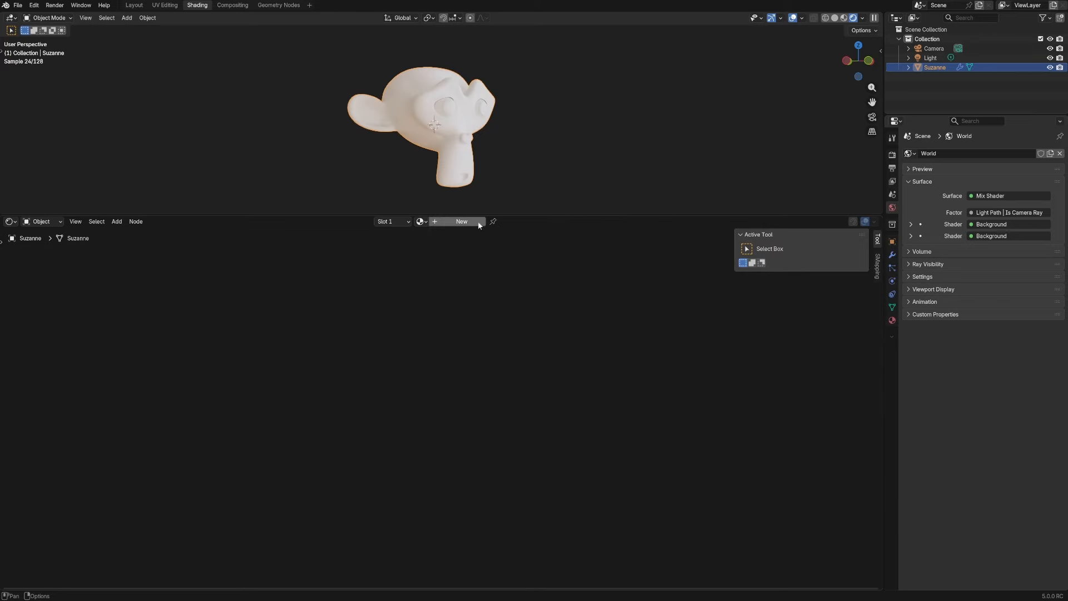
{"action": "left_click", "coordinate": [446, 222]}
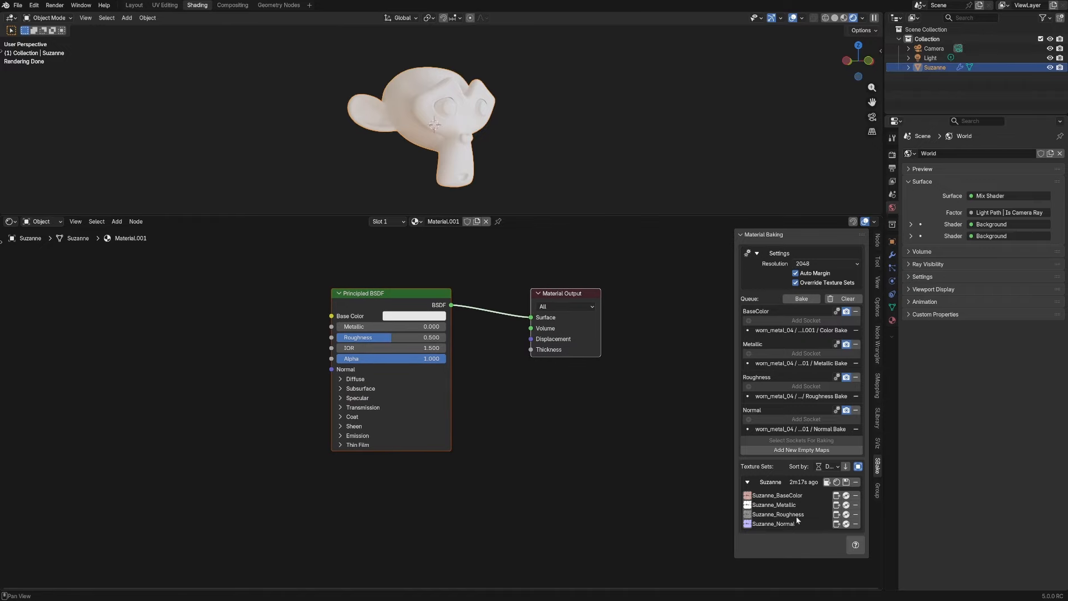
- Instantiate the Suzanne texture set as a PBR setup in the new material and connect its Principled BSDF to the Material Output's Surface
{"action": "left_click", "coordinate": [837, 483]}
{"action": "left_click", "coordinate": [209, 296]}
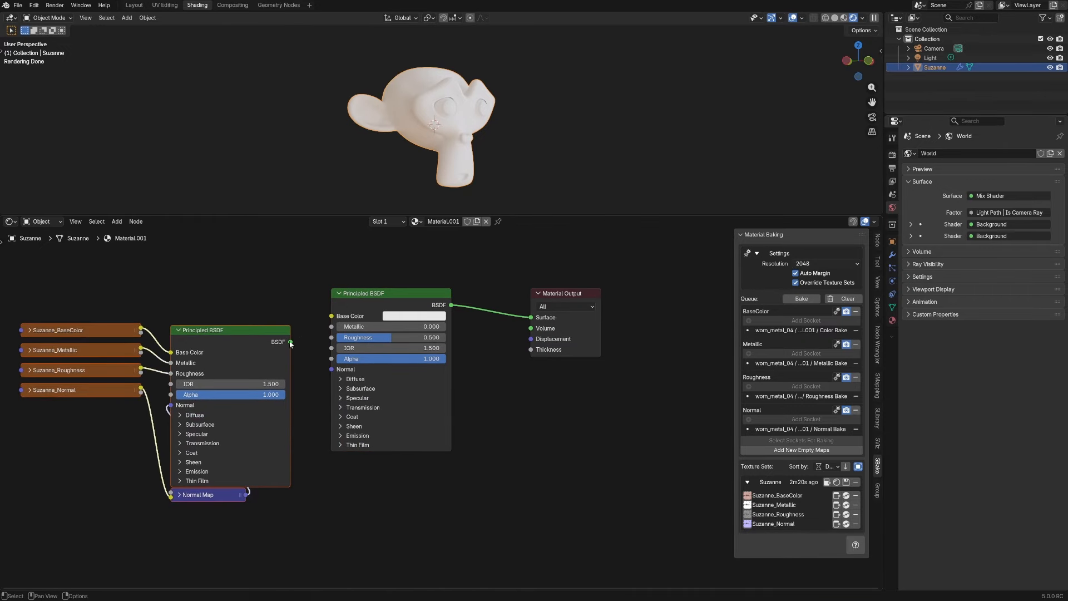
{"action": "left_click_drag", "start_coordinate": [291, 343], "coordinate": [531, 317]}
- Delete the default Principled BSDF and move the baked PBR setup next to the Material Output, slightly widening the baking panel
{"action": "left_click", "coordinate": [406, 294]}
{"action": "key", "text": "x"}
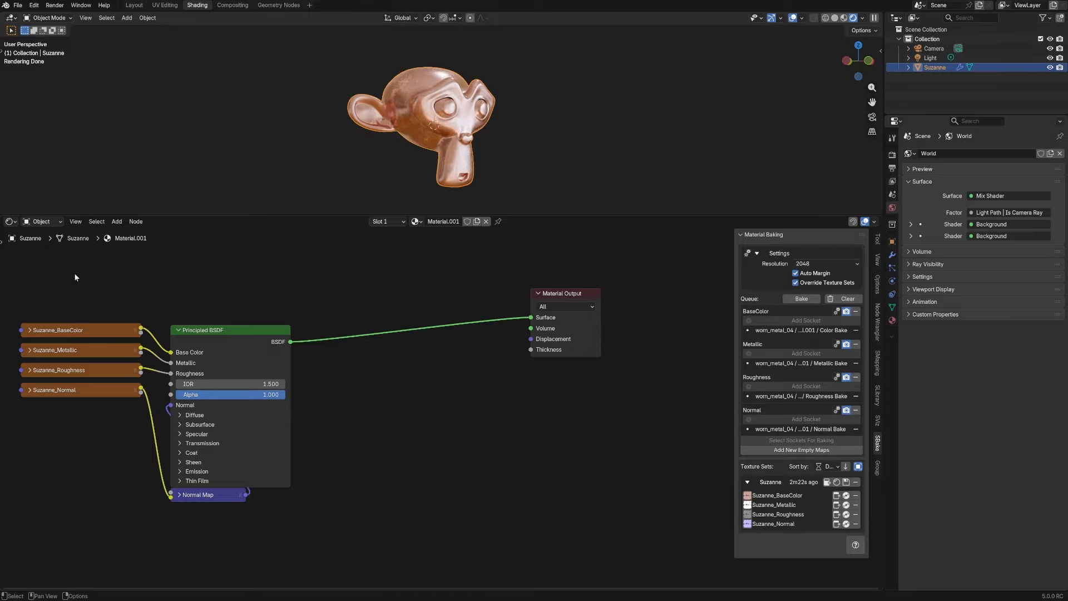
{"action": "left_click_drag", "start_coordinate": [74, 274], "coordinate": [250, 517]}
{"action": "left_click_drag", "start_coordinate": [213, 346], "coordinate": [405, 322]}
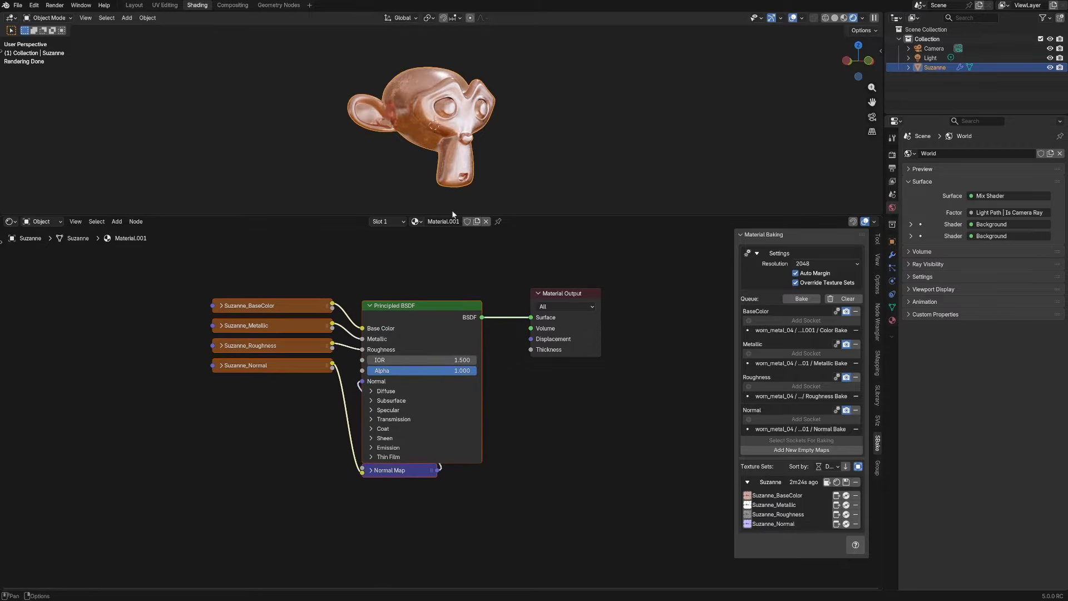
{"action": "left_click_drag", "start_coordinate": [734, 289], "coordinate": [707, 290]}
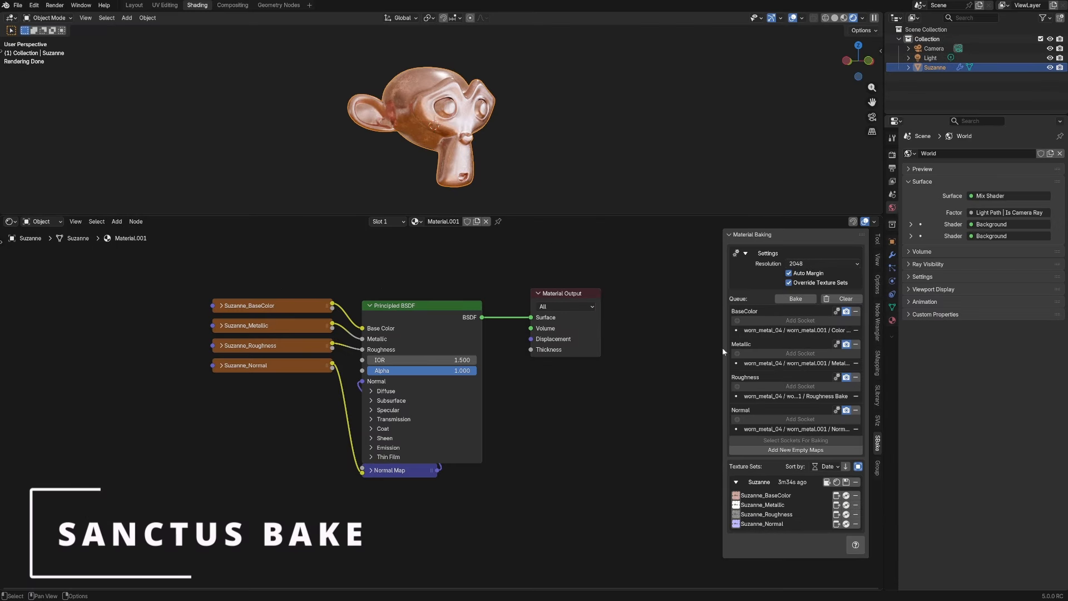
- Apply the Worn Metal 04 material to Suzanne from the Metals category of Sanctus Viz
{"action": "key", "text": "KP_1"}
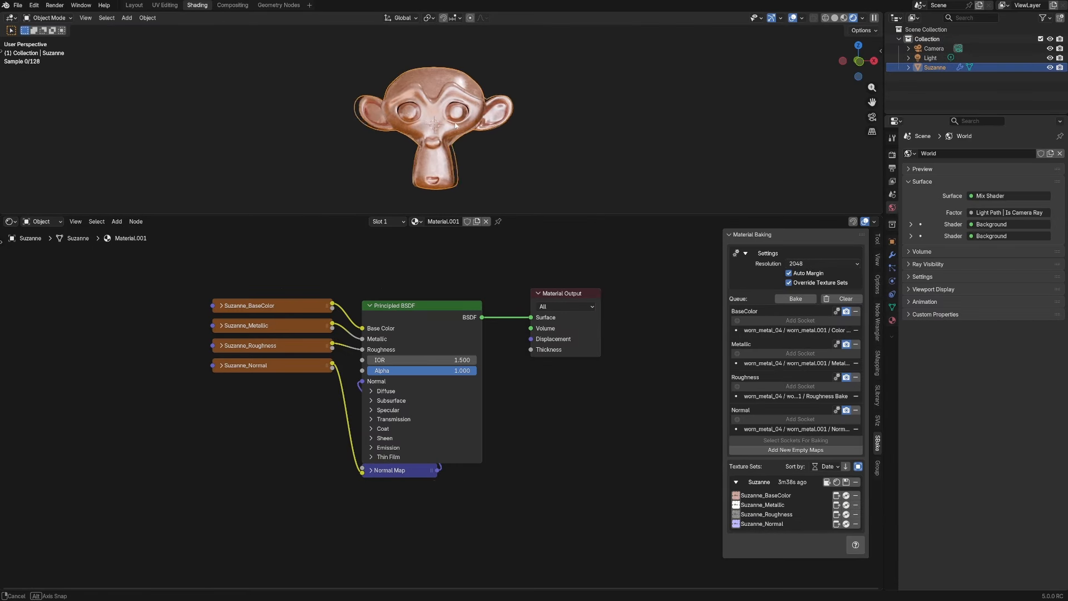
{"action": "scroll", "coordinate": [473, 129], "scroll_direction": "up", "scroll_amount": 3}
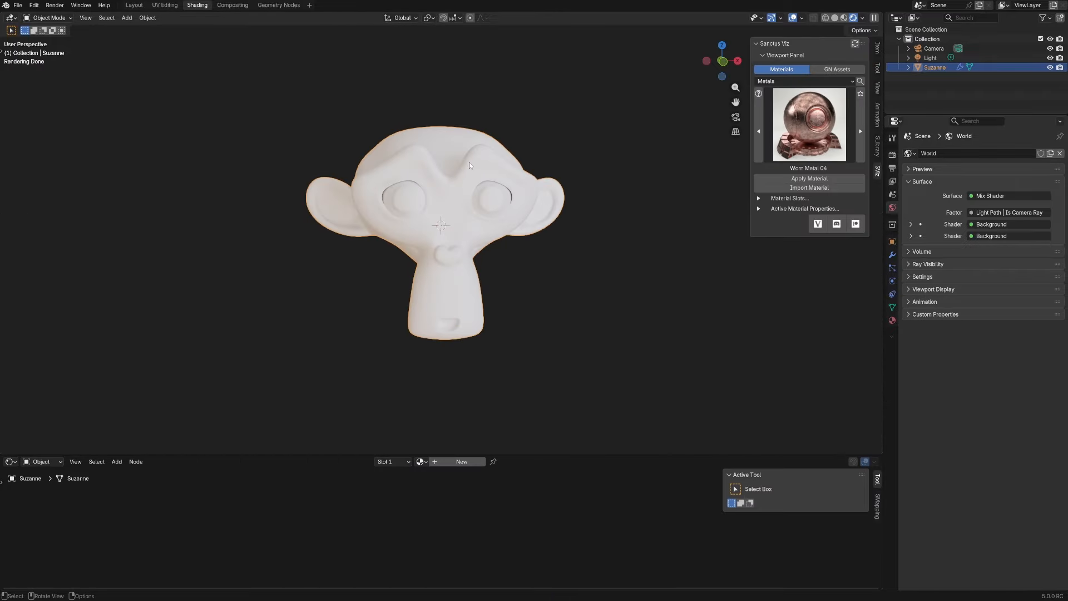
{"action": "left_click", "coordinate": [795, 178]}
{"action": "left_click", "coordinate": [779, 207]}
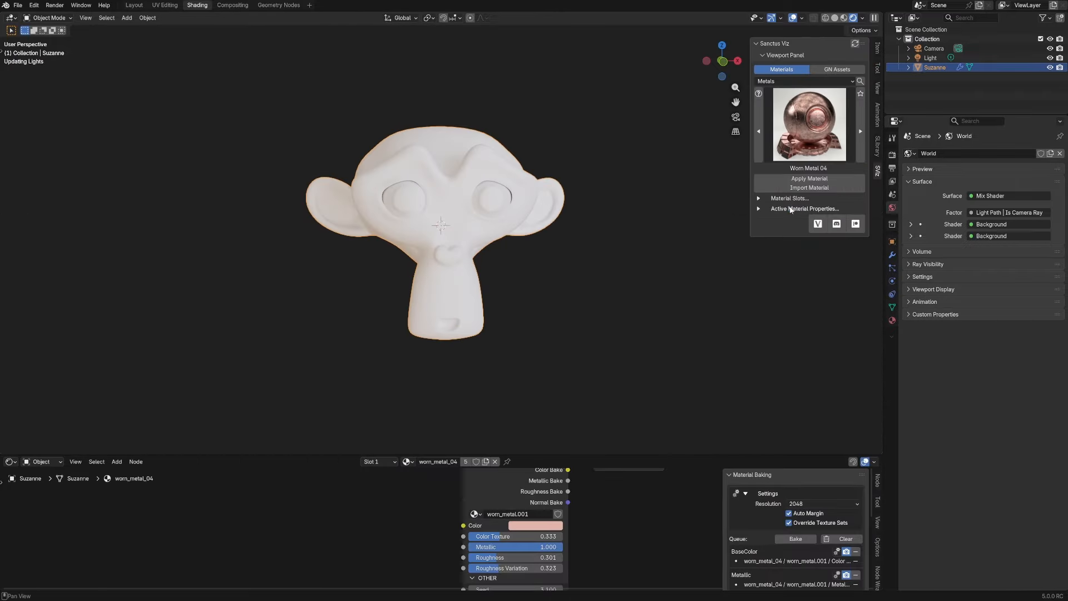
{"action": "scroll", "coordinate": [563, 228], "scroll_direction": "up", "scroll_amount": 2}
{"action": "scroll", "coordinate": [528, 204], "scroll_direction": "down", "scroll_amount": 3}
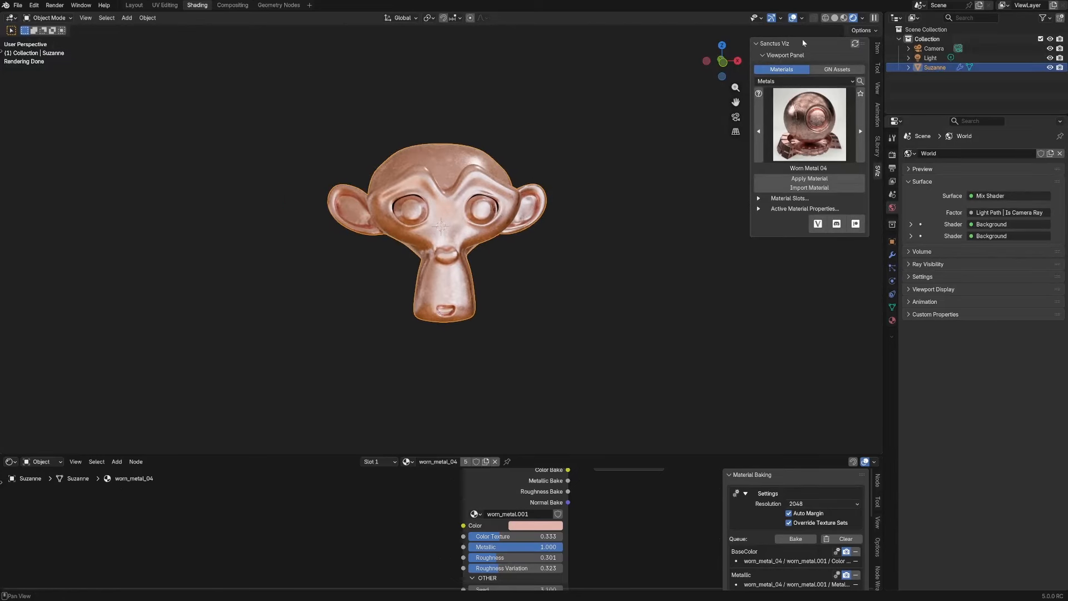
- Enter Edit Mode on Suzanne and select the linked geometry of both eyes
{"action": "key", "text": "Tab"}
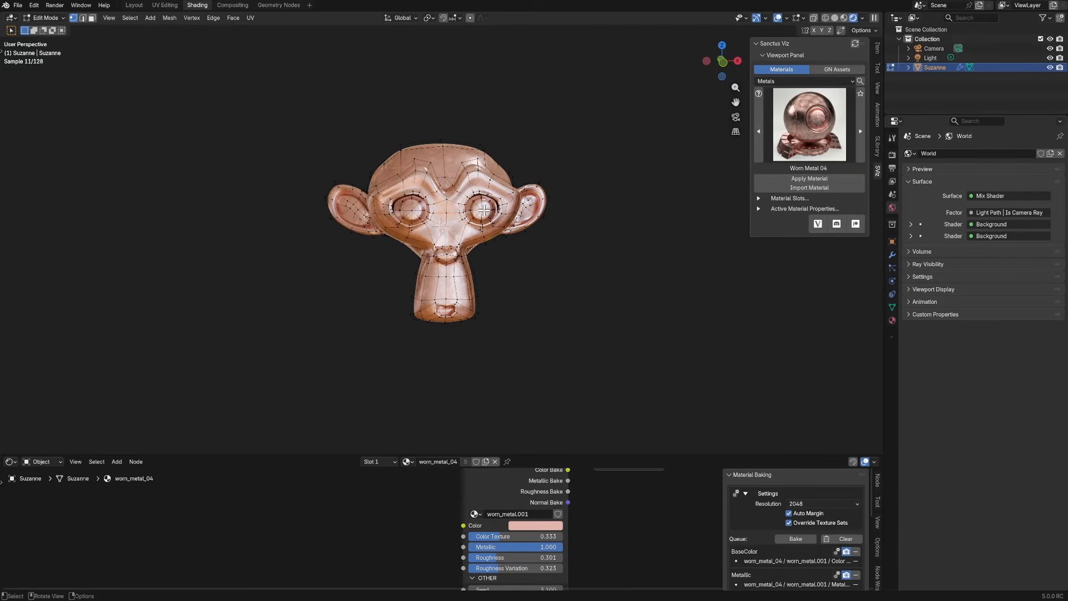
{"action": "key", "text": "l"}
{"action": "key", "text": "l"}
{"action": "scroll", "coordinate": [518, 228], "scroll_direction": "up", "scroll_amount": 3}
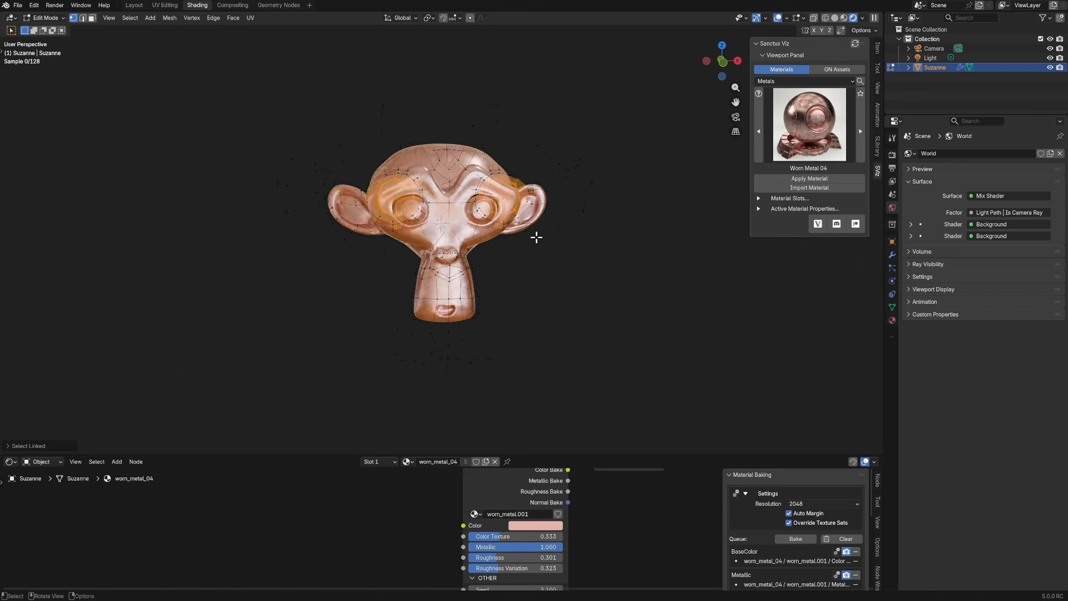
- Add a second material slot to Suzanne and assign the selected eyes to it
{"action": "left_click", "coordinate": [762, 198]}
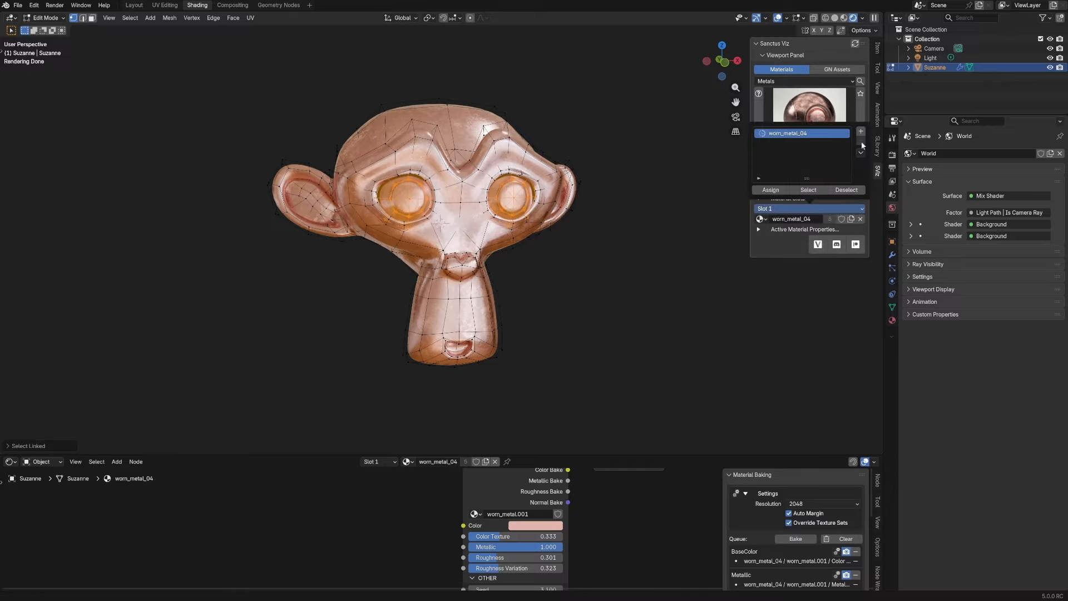
{"action": "left_click", "coordinate": [861, 132]}
{"action": "left_click", "coordinate": [775, 191]}
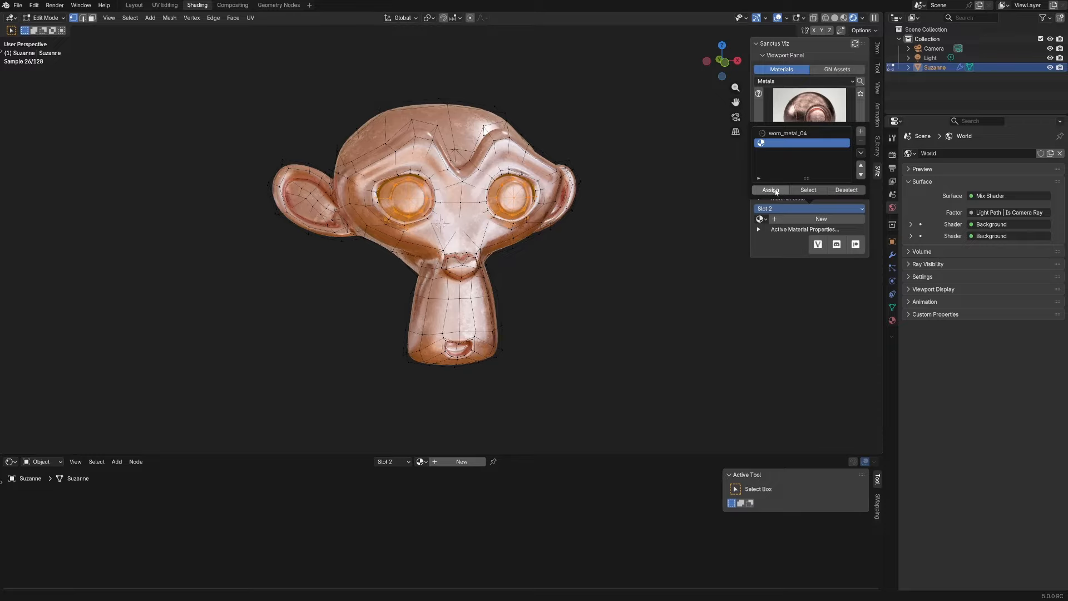
{"action": "left_click", "coordinate": [777, 191]}
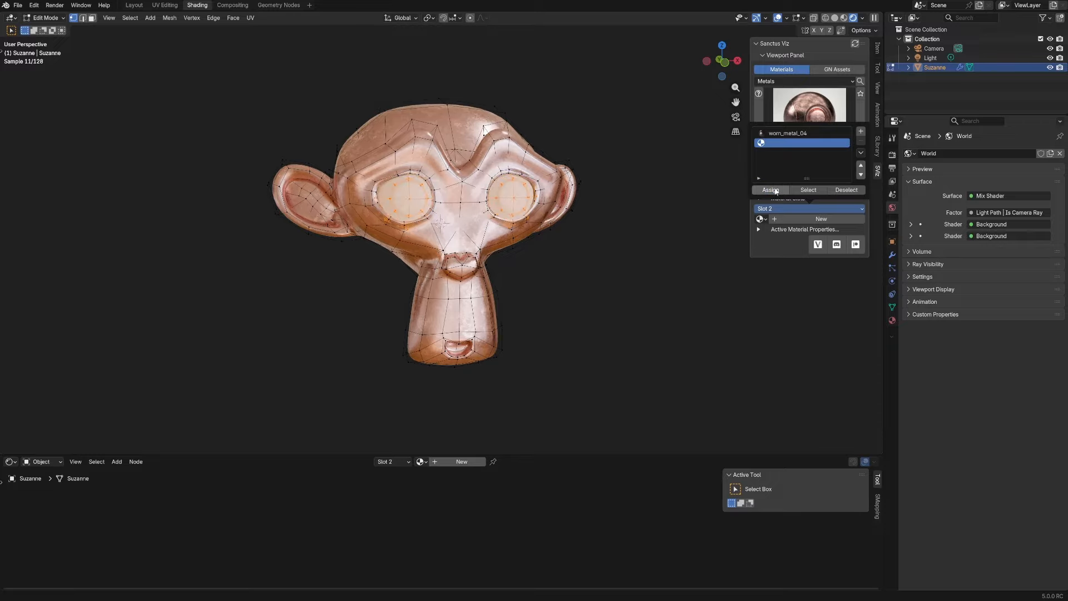
- Choose Worn Metal 02 for the eyes, return to Object Mode and apply it to Slot 2
{"action": "left_click", "coordinate": [810, 130]}
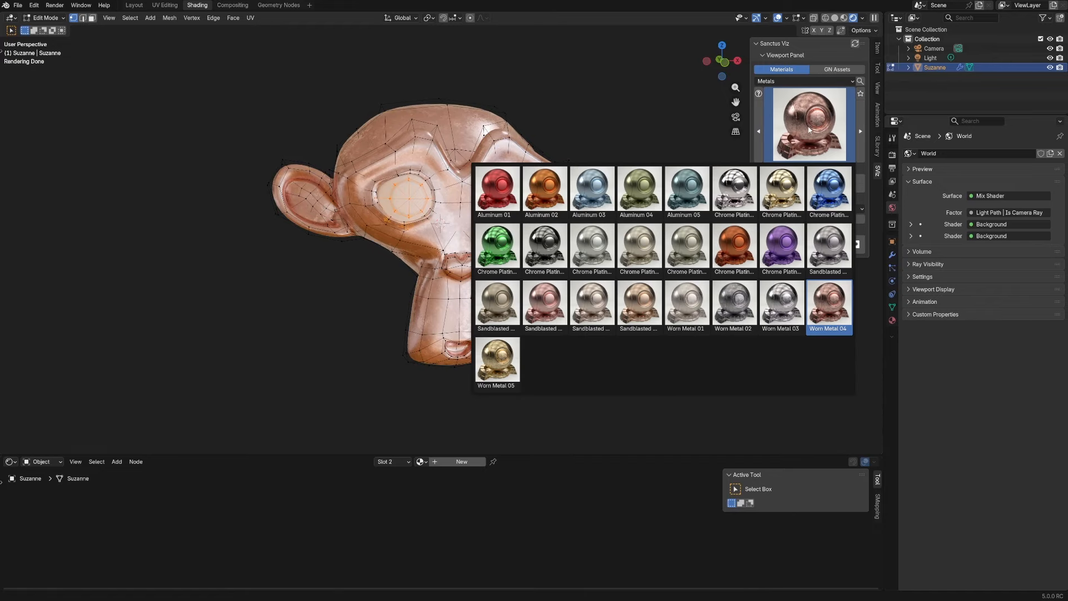
{"action": "left_click", "coordinate": [736, 306]}
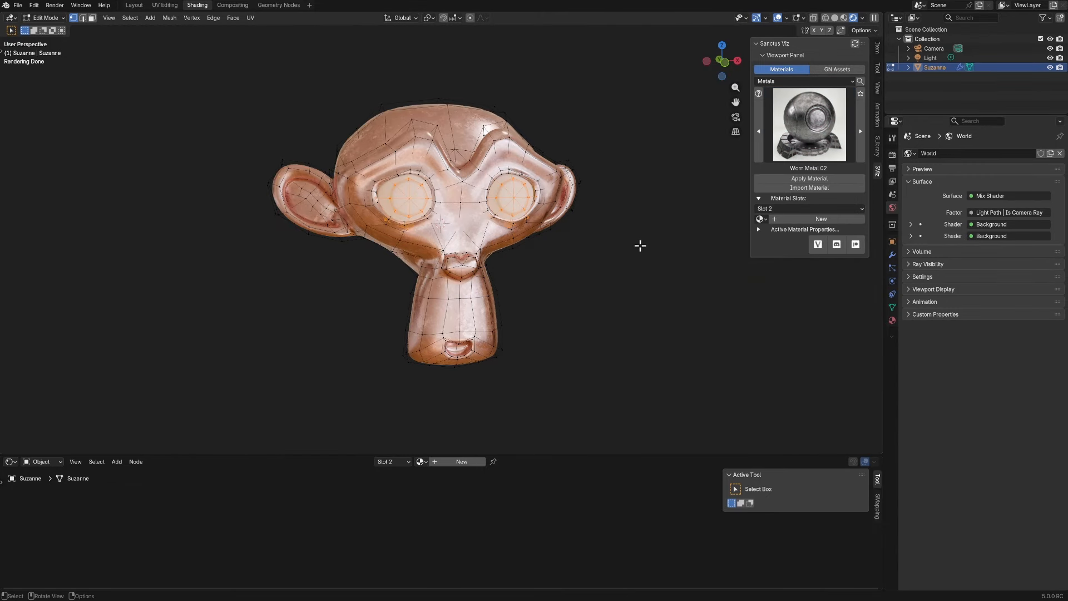
{"action": "key", "text": "Tab"}
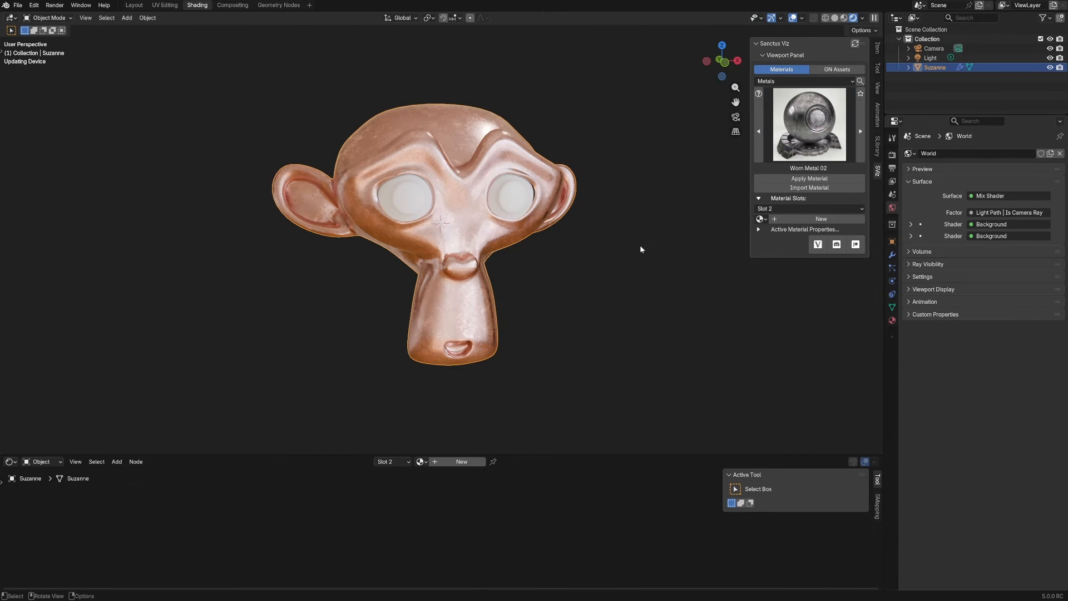
{"action": "left_click", "coordinate": [794, 179]}
{"action": "middle_click_drag", "start_coordinate": [645, 238], "coordinate": [558, 258]}
{"action": "left_click", "coordinate": [810, 134]}
{"action": "left_click", "coordinate": [809, 133]}
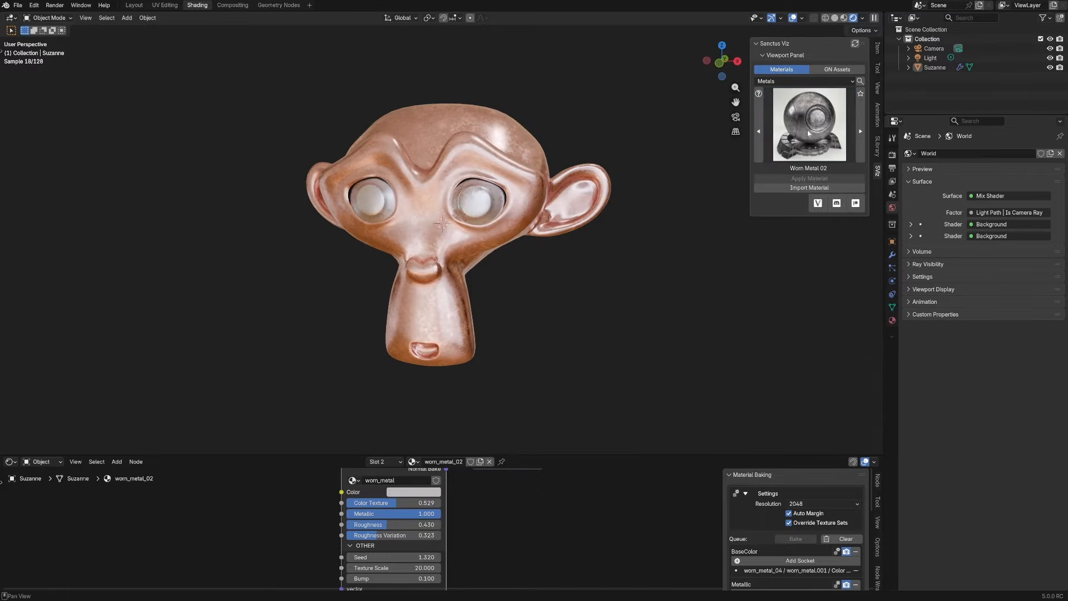
- Darken the worn_metal node's Color in worn_metal_02 to a dark grey for the eyes
{"action": "middle_click_drag", "start_coordinate": [646, 222], "coordinate": [738, 334]}
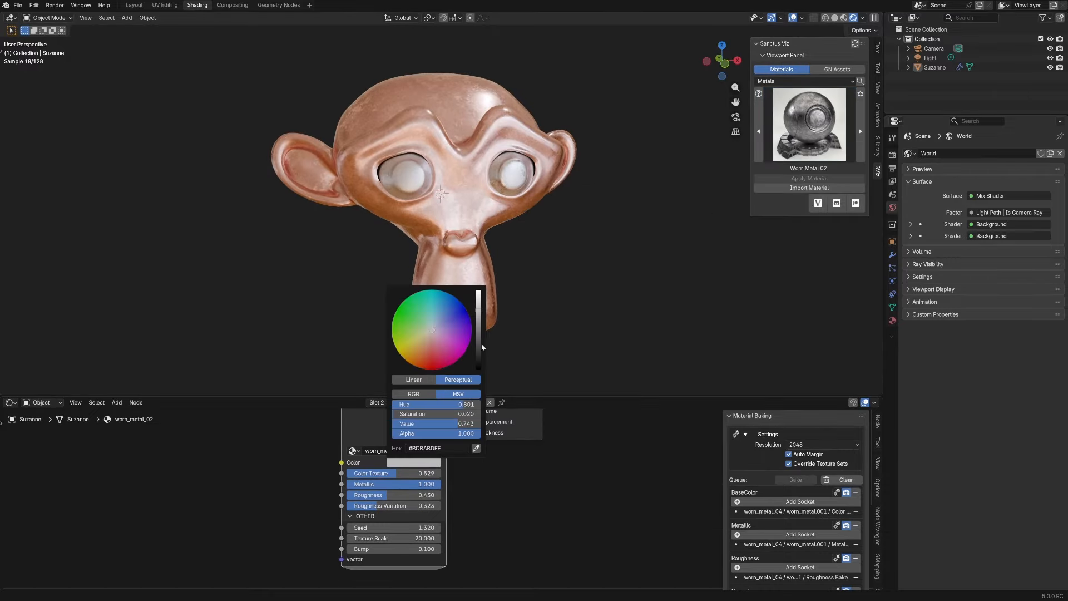
{"action": "left_click", "coordinate": [480, 343]}
{"action": "middle_click_drag", "start_coordinate": [609, 308], "coordinate": [537, 310]}
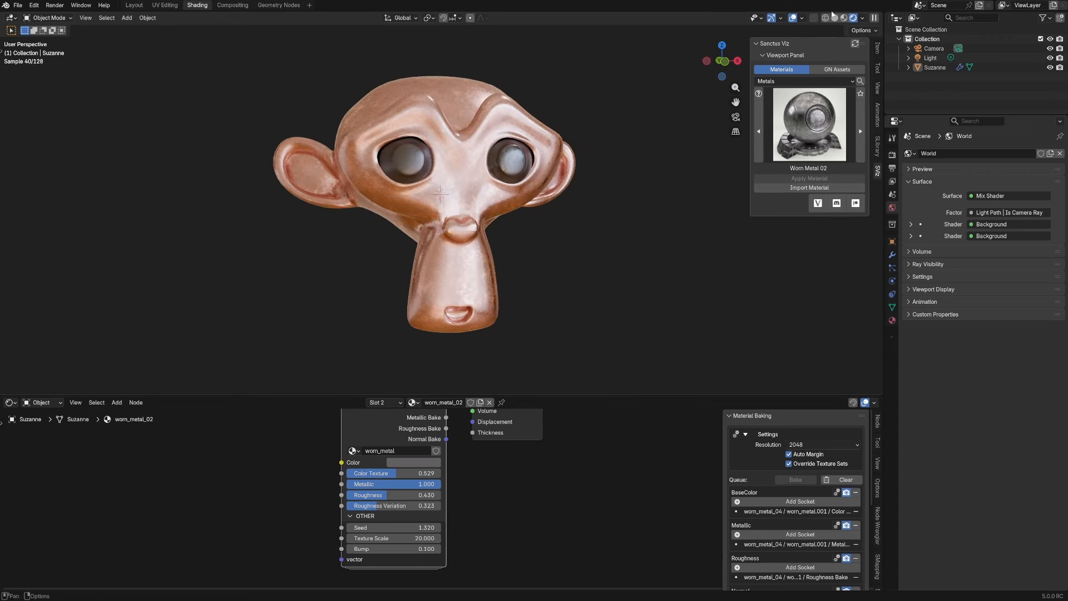
- Switch the viewport to solid shading, clear the baking queue and remove the Suzanne texture set
{"action": "left_click", "coordinate": [835, 18]}
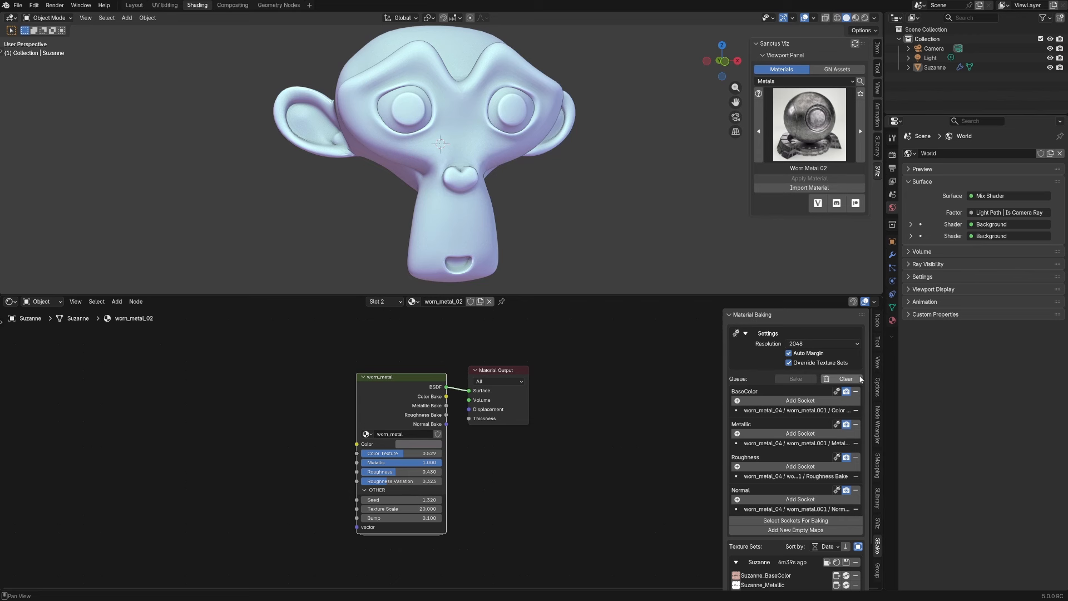
{"action": "left_click", "coordinate": [841, 379]}
{"action": "left_click", "coordinate": [840, 373]}
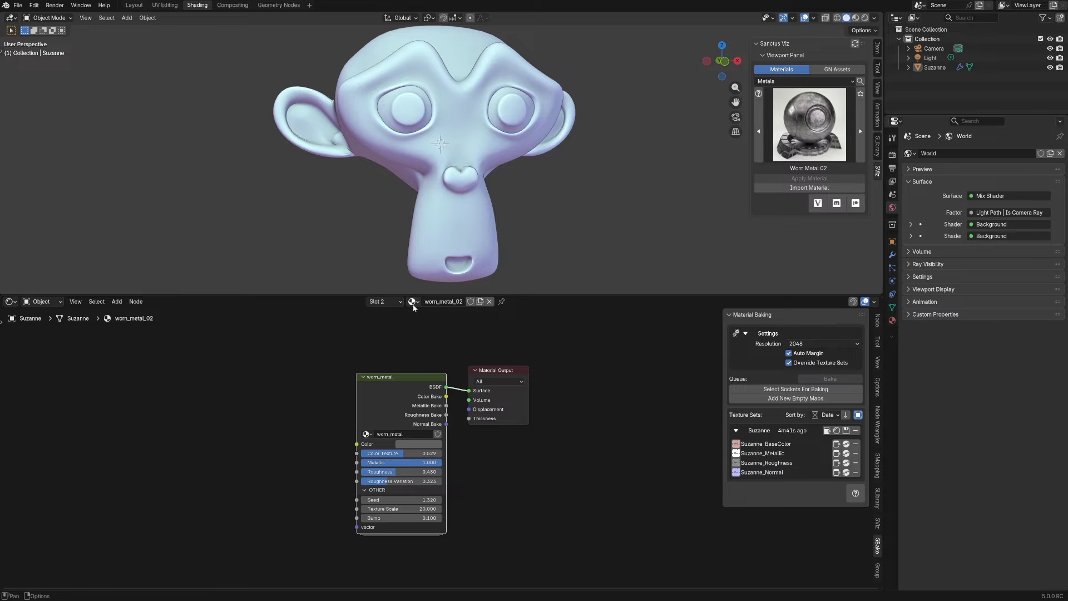
{"action": "left_click", "coordinate": [856, 430]}
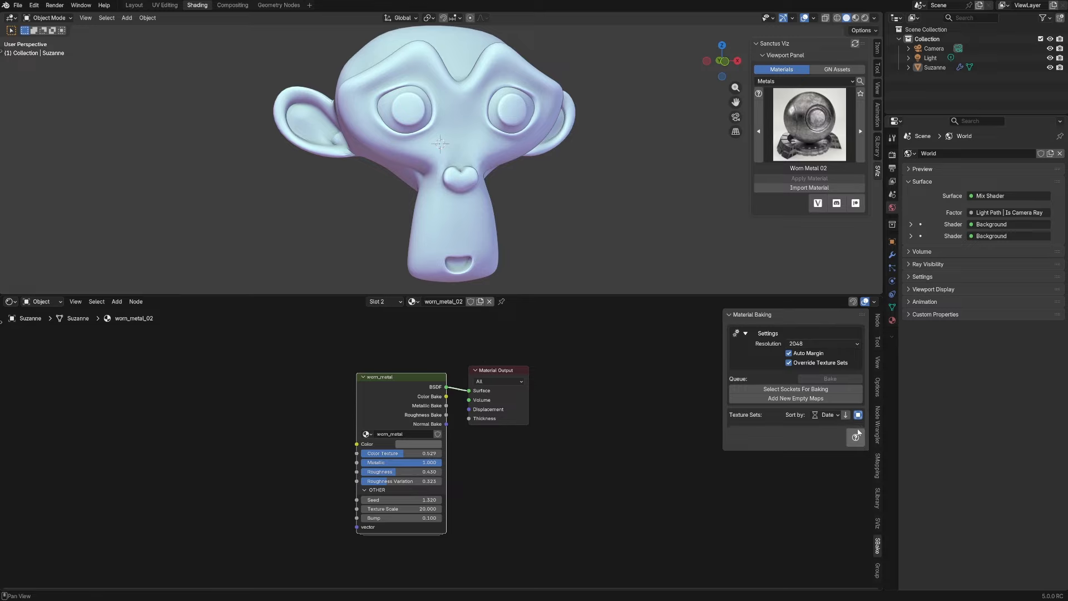
- Switch the node editor to the worn_metal_04 material in Slot 1
{"action": "scroll", "coordinate": [415, 325], "scroll_direction": "up", "scroll_amount": 1}
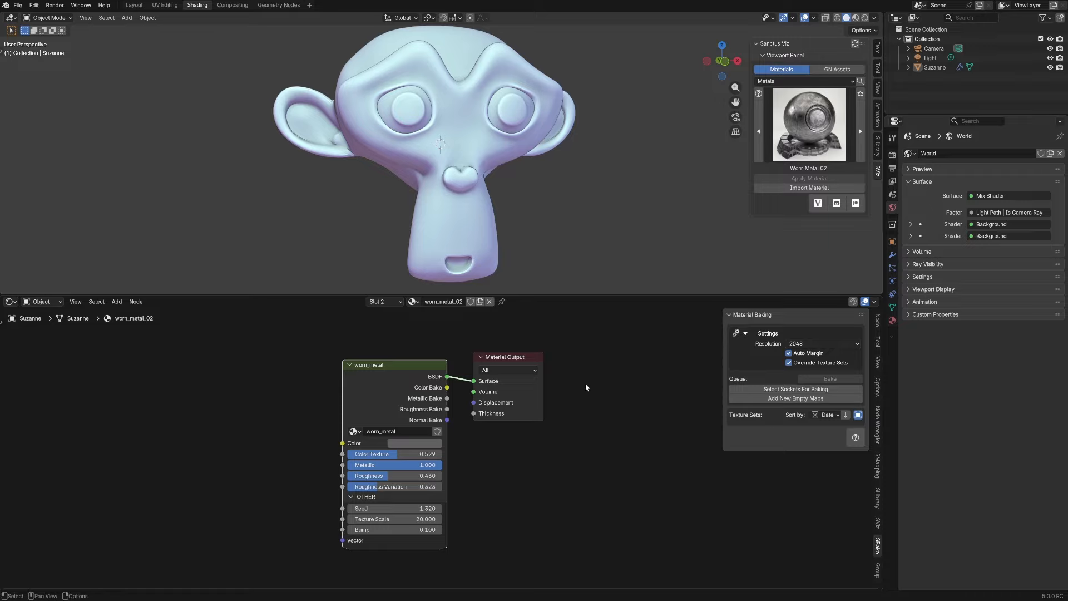
{"action": "middle_click_drag", "start_coordinate": [601, 376], "coordinate": [615, 375]}
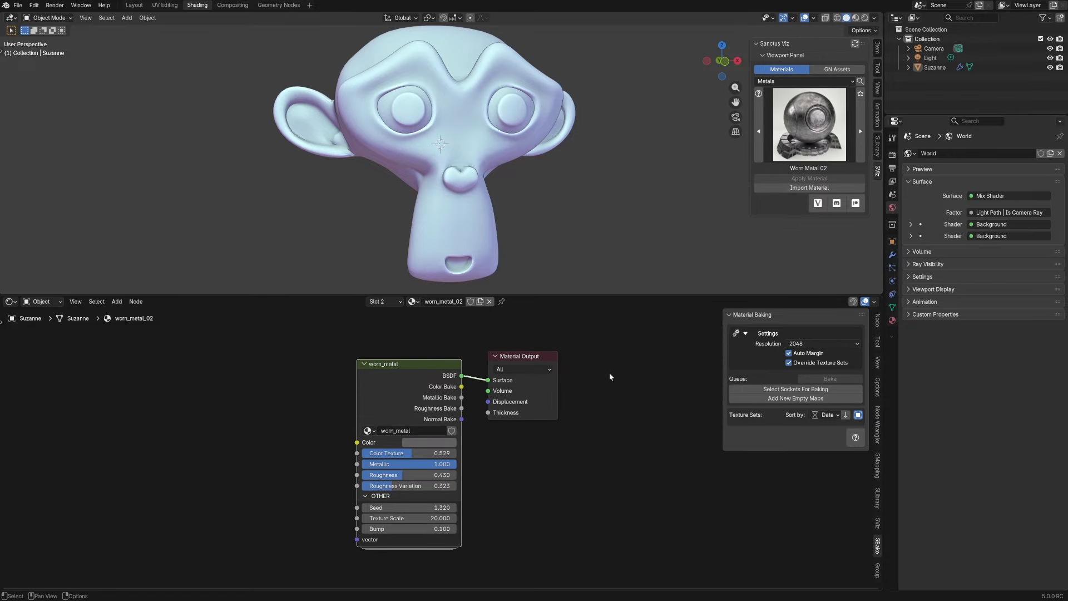
{"action": "left_click", "coordinate": [387, 302]}
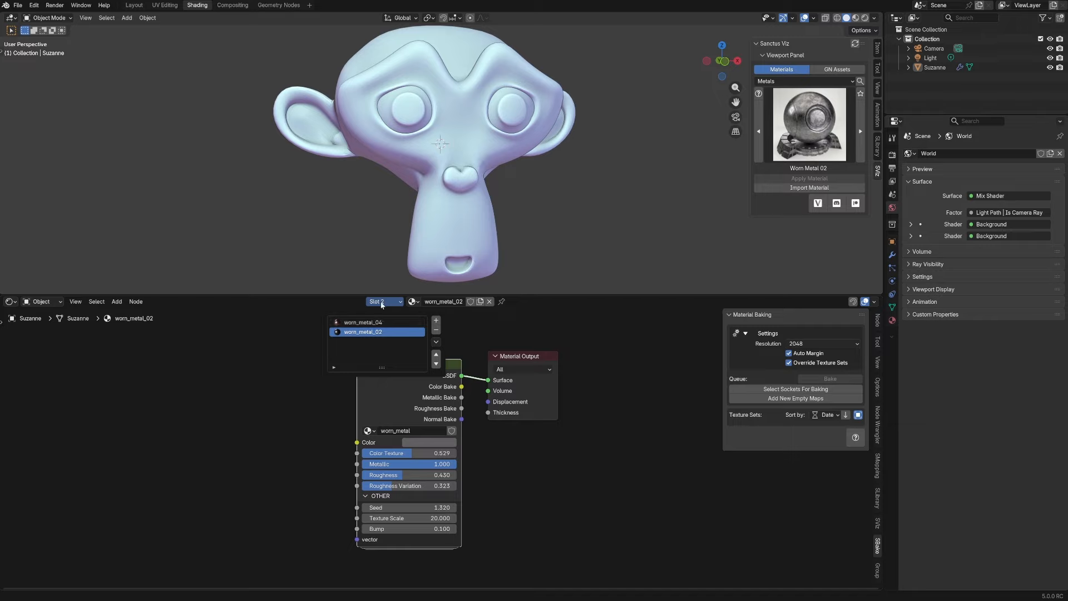
{"action": "left_click", "coordinate": [374, 323]}
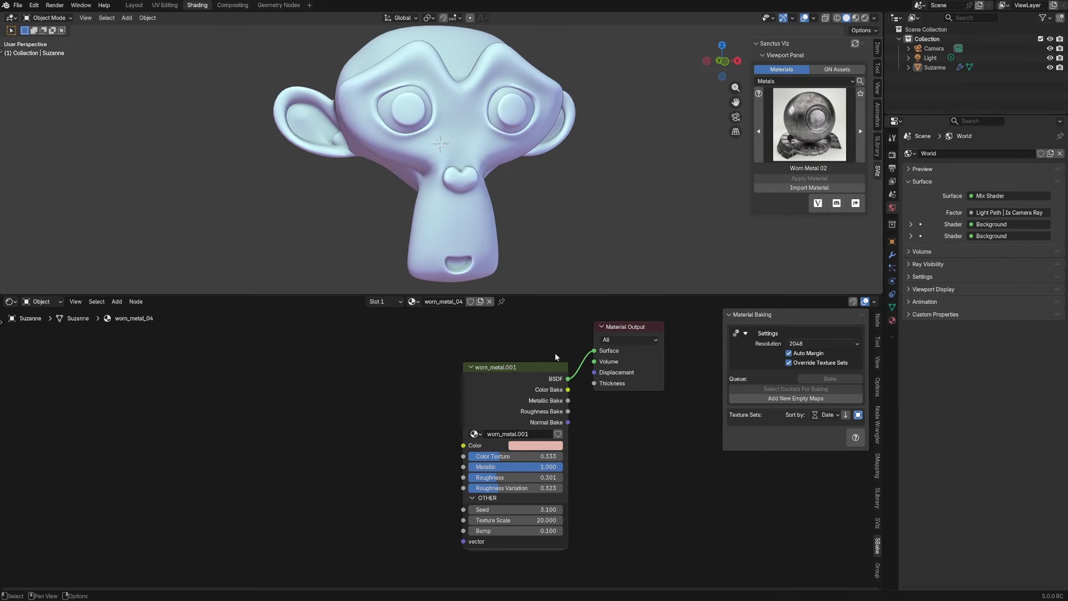
- Queue the worn_metal.001 node's Color, Metallic, Roughness and Normal Bake sockets for baking
{"action": "middle_click_drag", "start_coordinate": [555, 352], "coordinate": [413, 341]}
{"action": "left_click", "coordinate": [369, 372]}
{"action": "right_click", "coordinate": [365, 383]}
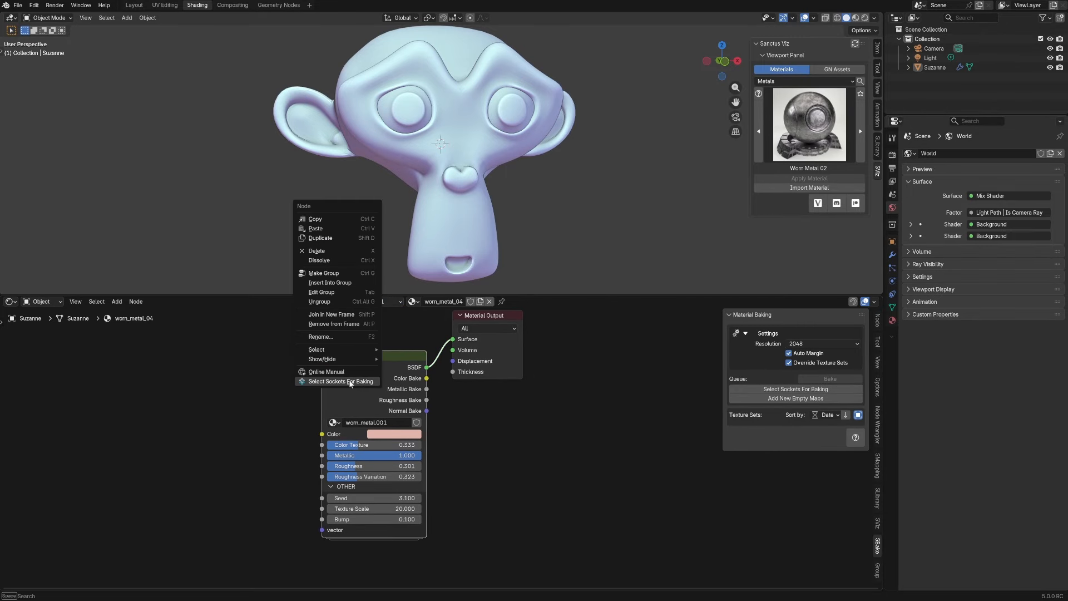
{"action": "left_click", "coordinate": [340, 382]}
{"action": "left_click_drag", "start_coordinate": [377, 394], "coordinate": [380, 417]}
{"action": "left_click", "coordinate": [345, 427]}
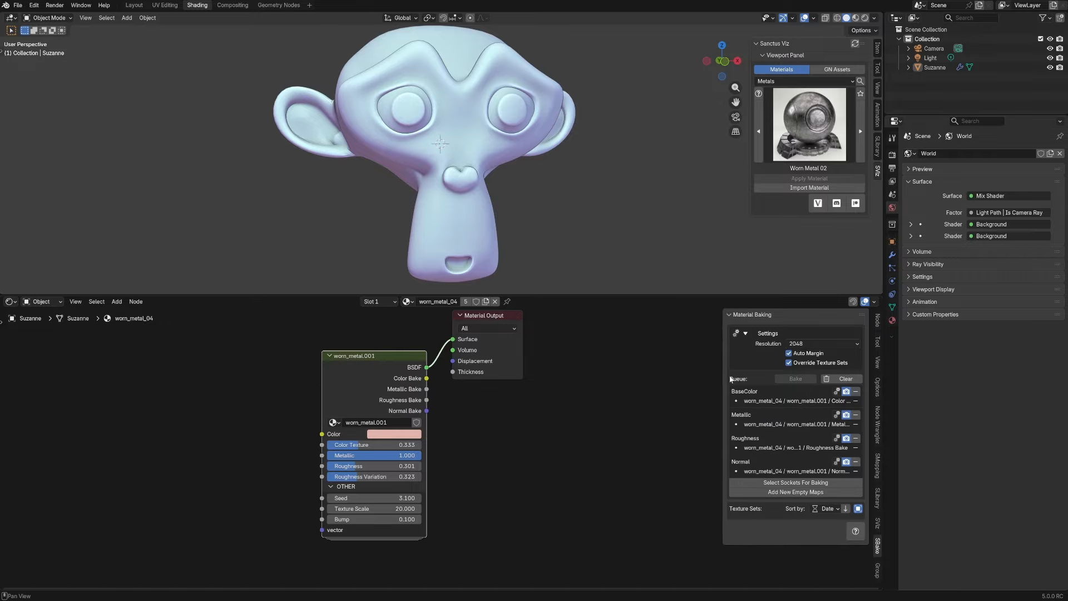
- Switch the node editor to the worn_metal_02 material in Slot 2 and widen the Material Baking sidebar to show full socket names
{"action": "left_click_drag", "start_coordinate": [725, 376], "coordinate": [704, 375]}
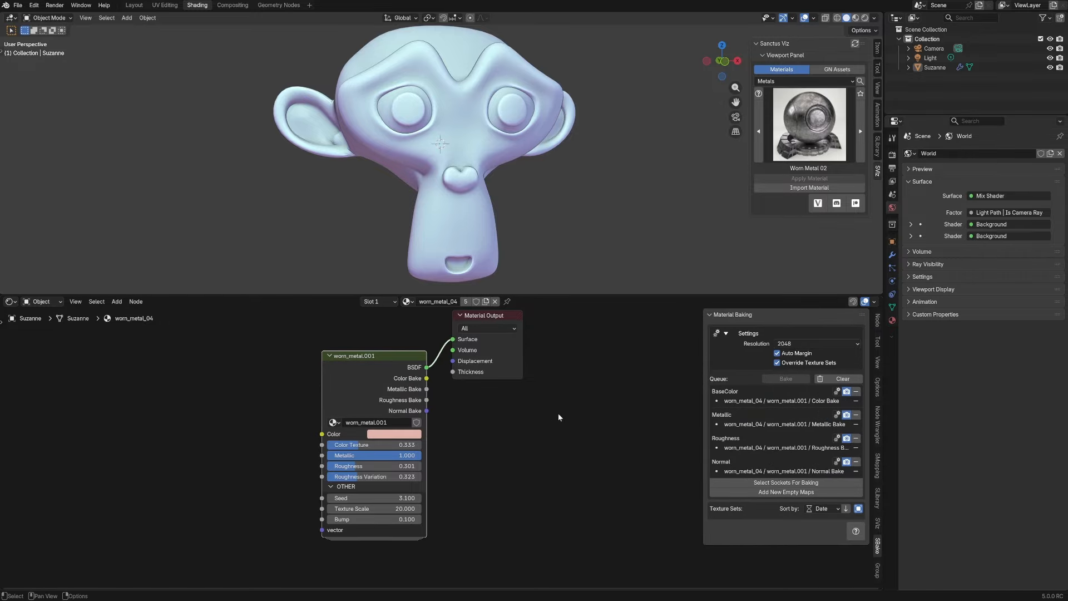
{"action": "left_click", "coordinate": [379, 302]}
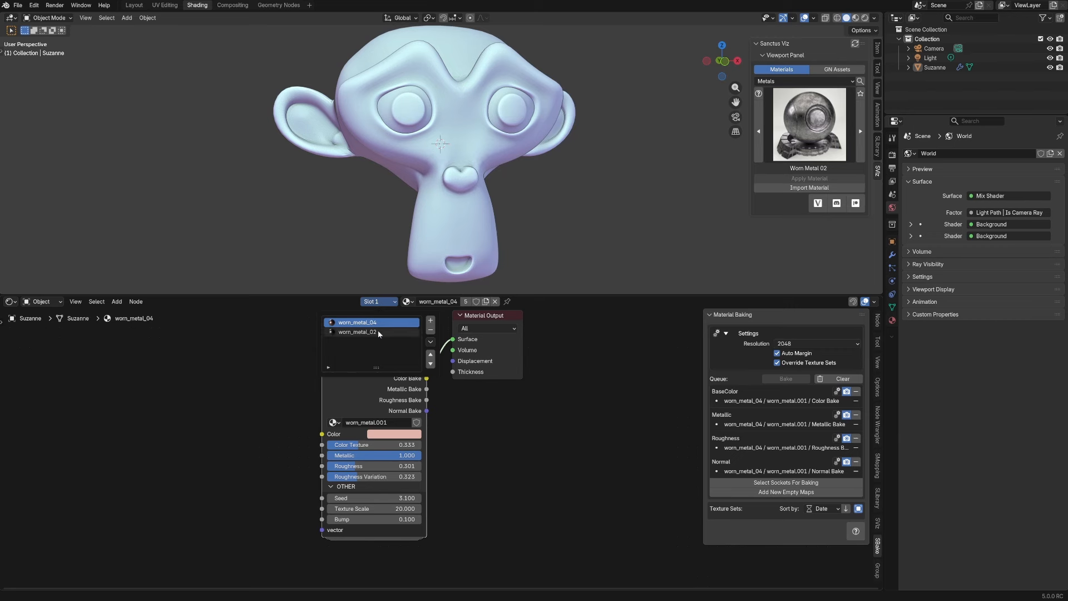
{"action": "left_click", "coordinate": [378, 332]}
{"action": "middle_click_drag", "start_coordinate": [536, 456], "coordinate": [514, 442]}
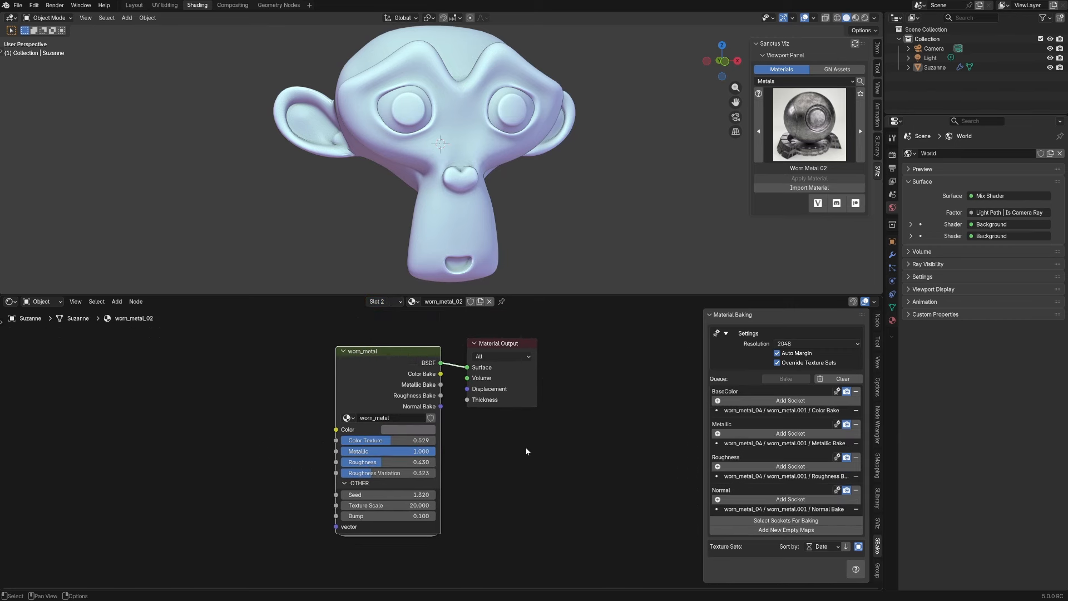
{"action": "scroll", "coordinate": [526, 447], "scroll_direction": "up", "scroll_amount": 1}
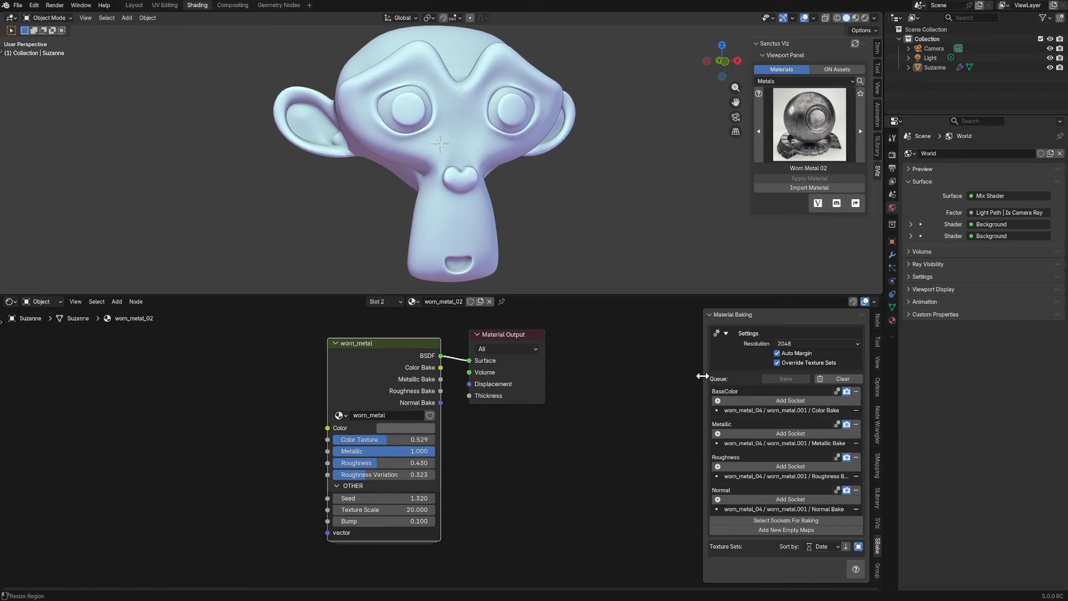
{"action": "left_click_drag", "start_coordinate": [705, 377], "coordinate": [659, 375]}
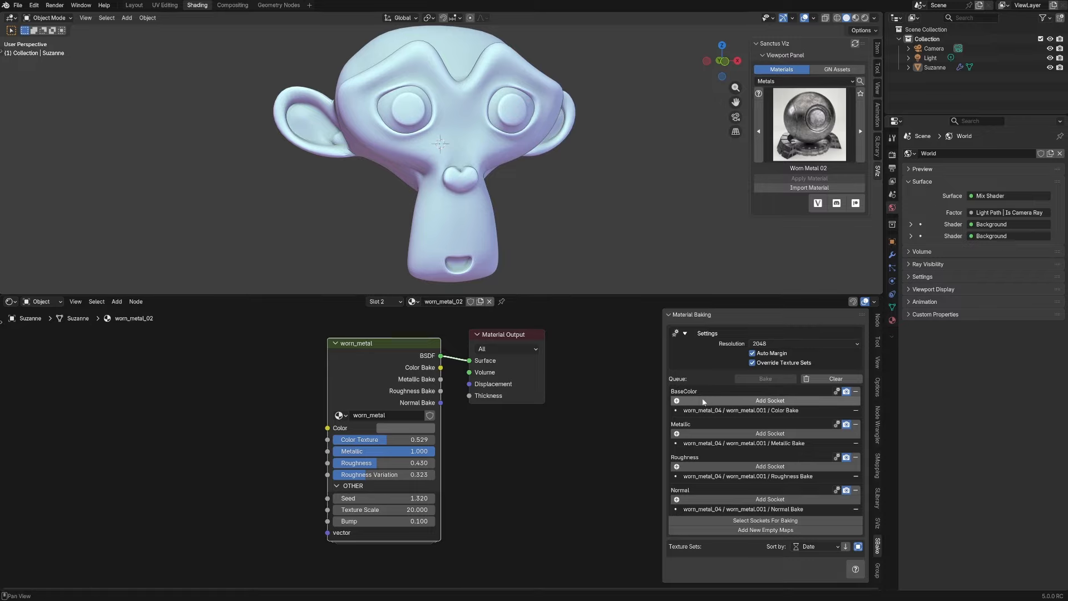
- Add the worn_metal node's Color, Metallic, Roughness and Normal Bake sockets to the matching BaseColor, Metallic, Roughness and Normal maps in the queue
{"action": "left_click", "coordinate": [782, 401]}
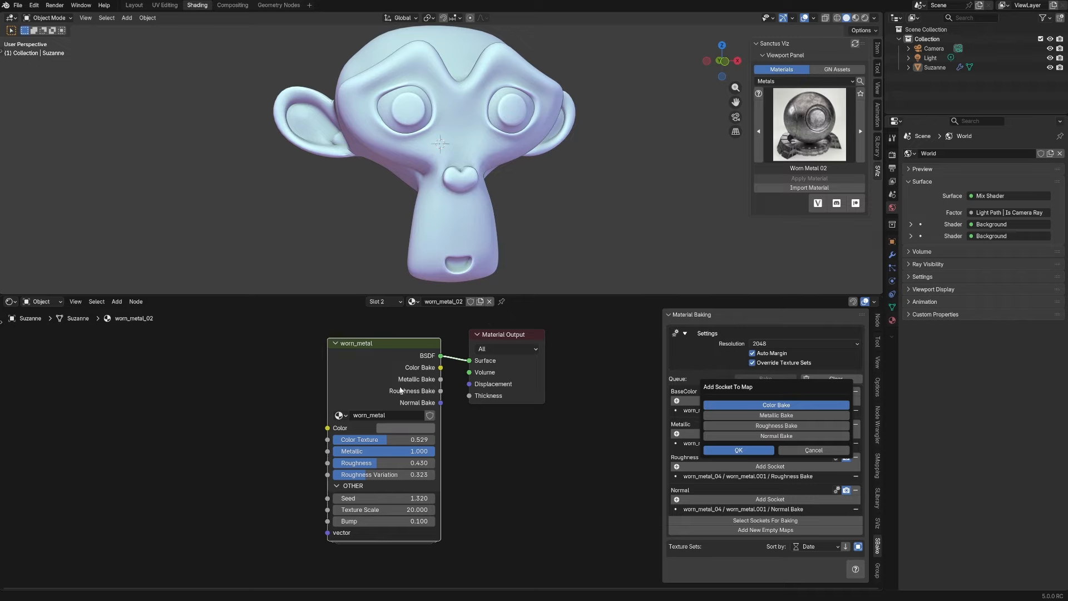
{"action": "left_click", "coordinate": [743, 450]}
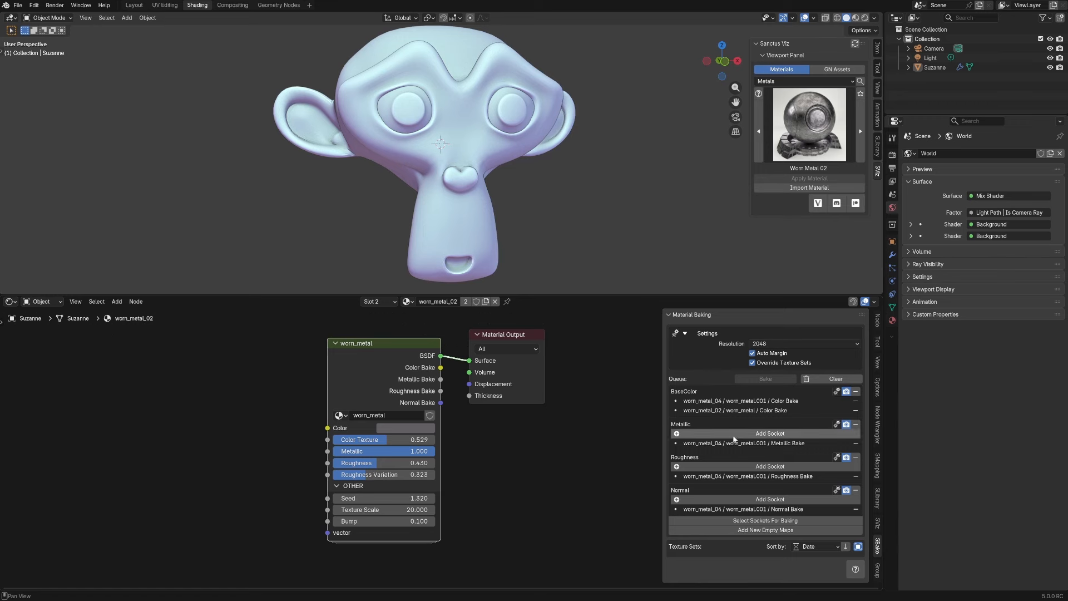
{"action": "left_click", "coordinate": [716, 439]}
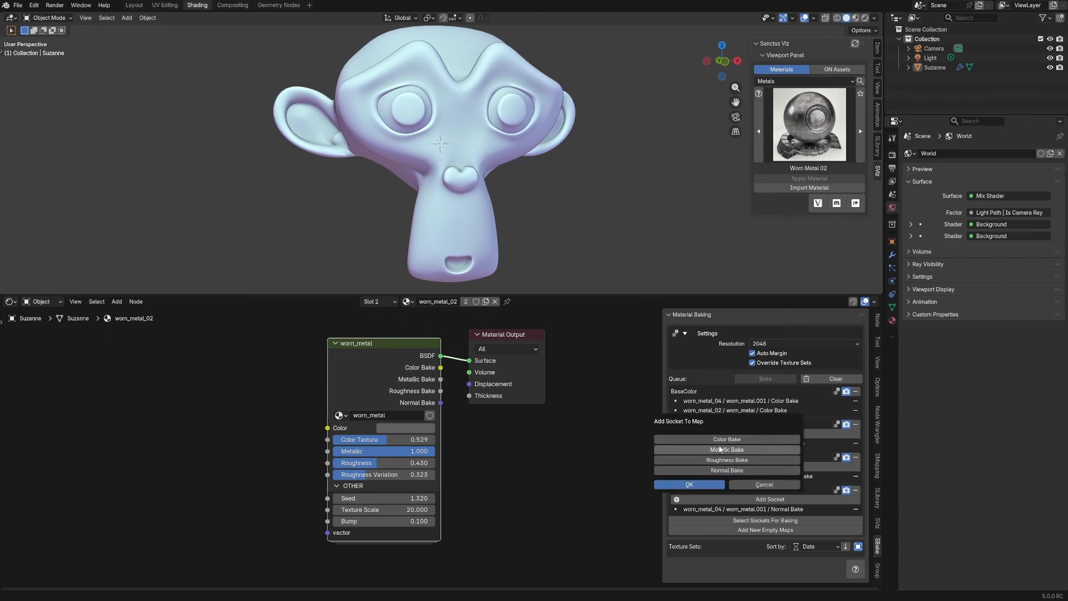
{"action": "left_click", "coordinate": [704, 486]}
{"action": "left_click", "coordinate": [705, 466]}
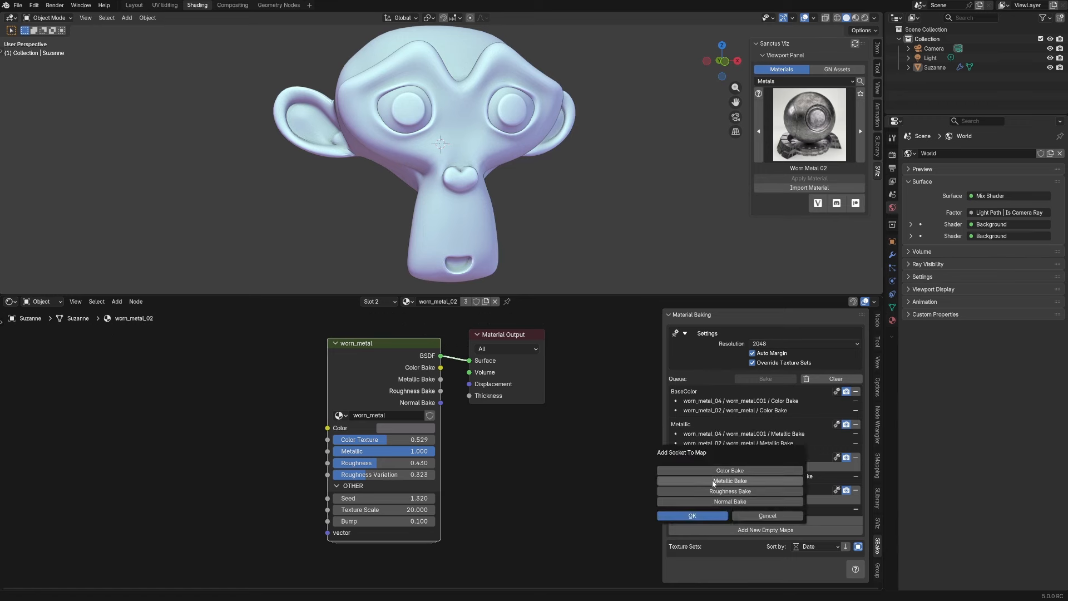
{"action": "left_click", "coordinate": [705, 516]}
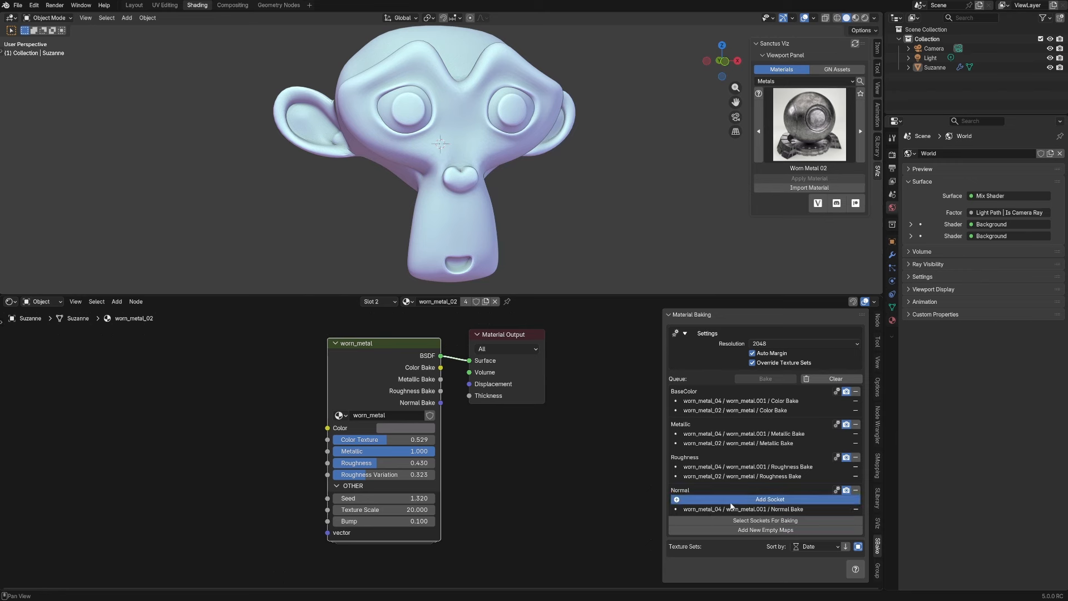
{"action": "left_click", "coordinate": [720, 500]}
{"action": "left_click", "coordinate": [707, 552]}
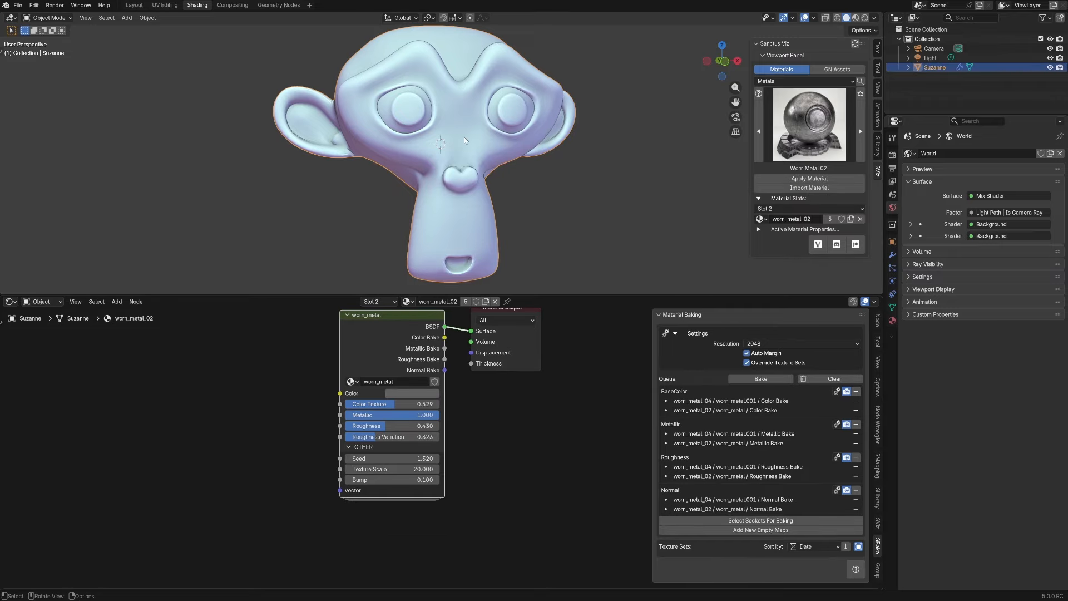
- Bake the queued maps for Suzanne and inspect the resulting Suzanne_BaseColor image
{"action": "left_click", "coordinate": [771, 383]}
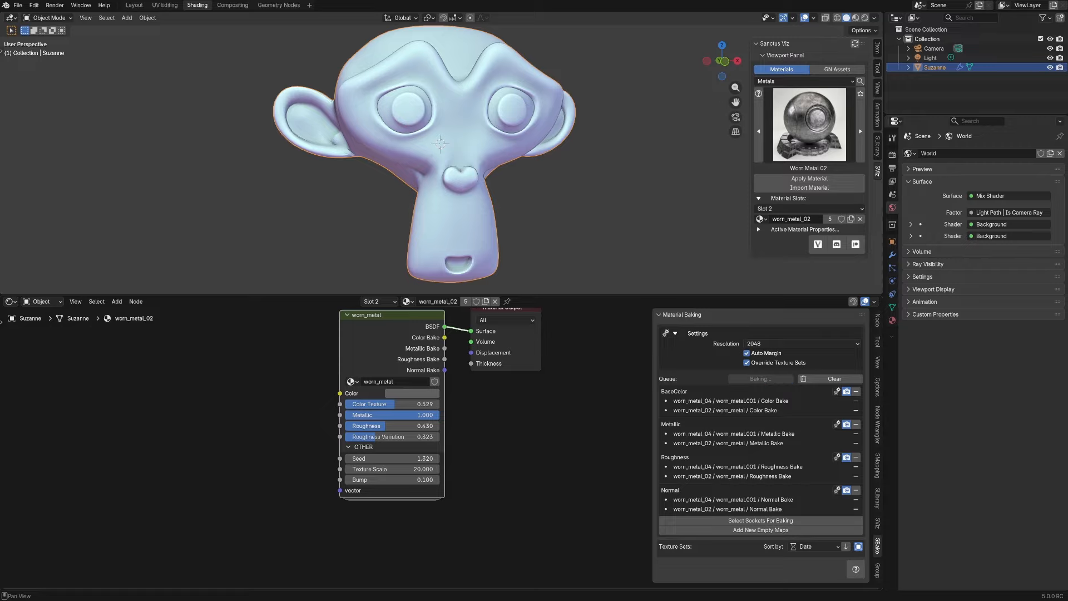
{"action": "scroll", "coordinate": [714, 482], "scroll_direction": "down", "scroll_amount": 2}
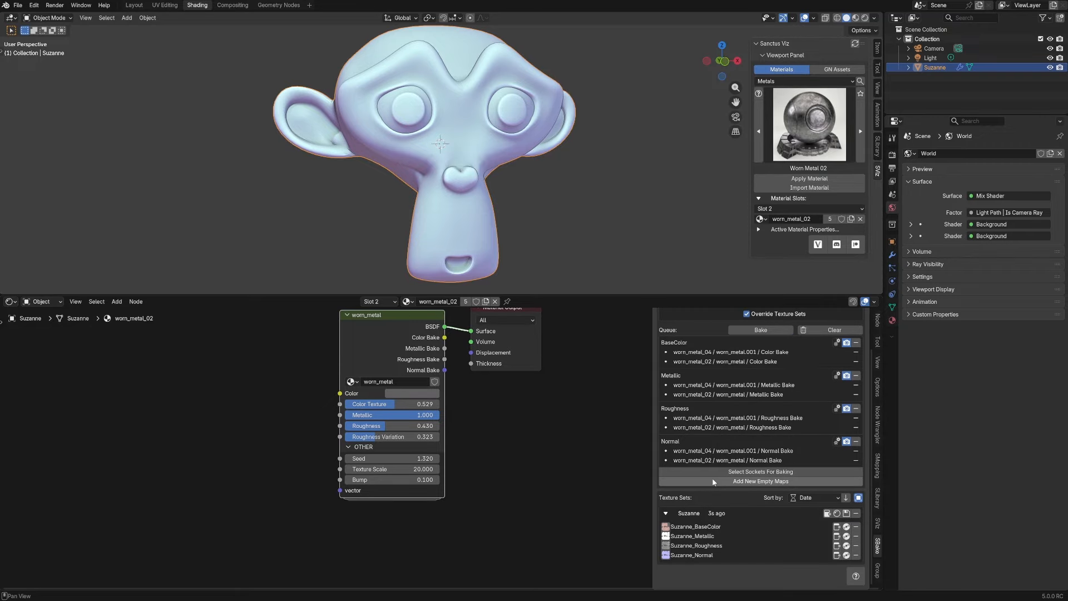
{"action": "left_click", "coordinate": [665, 529]}
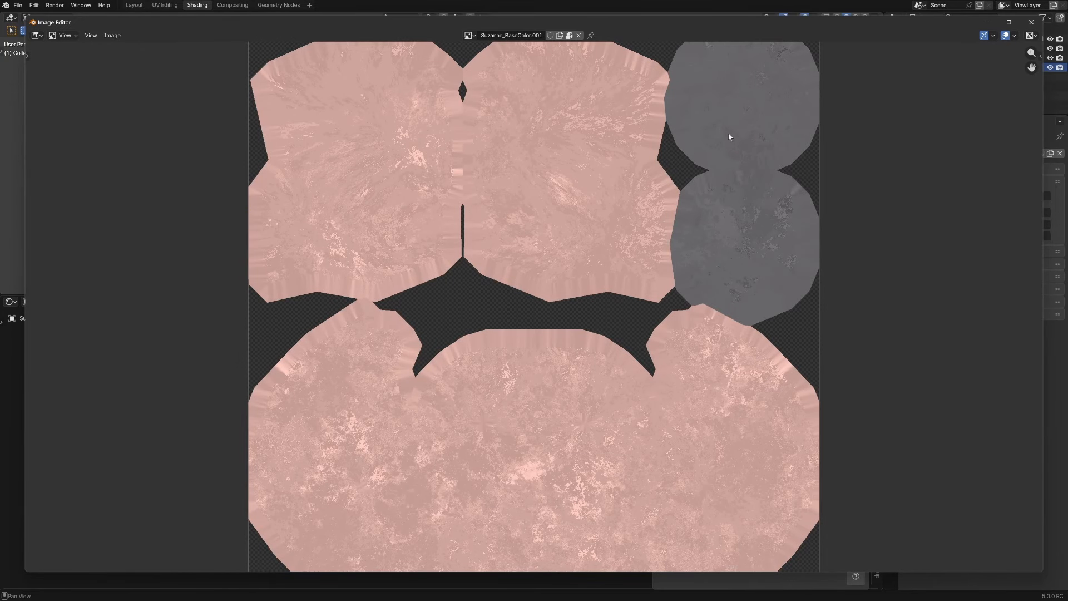
{"action": "left_click", "coordinate": [1032, 23]}
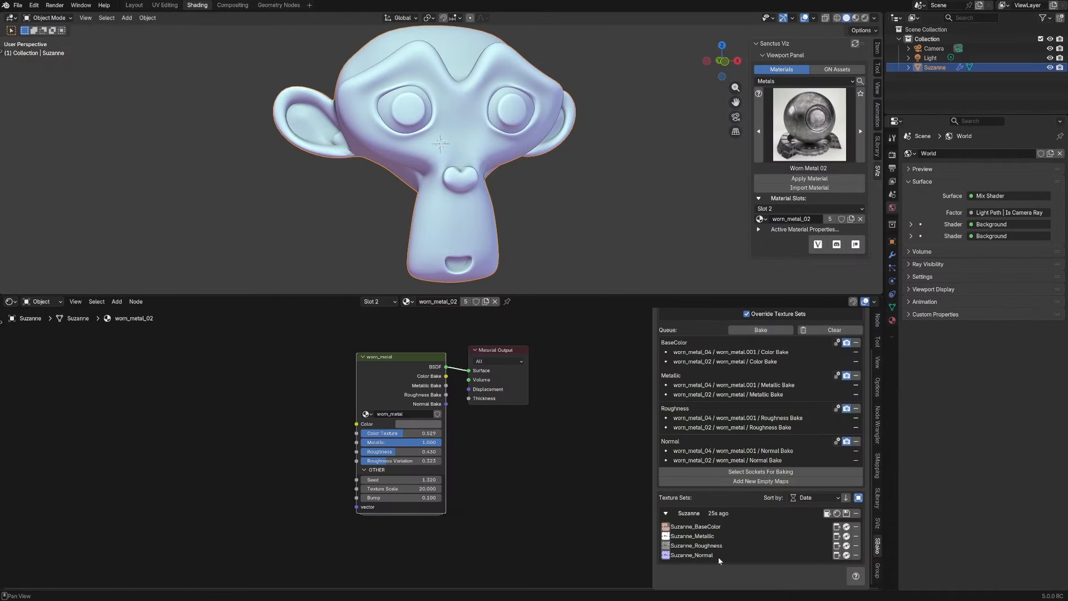
- Remove both worn metal material slots from Suzanne and create a new material in Slot 1
{"action": "left_click", "coordinate": [380, 304]}
{"action": "left_click", "coordinate": [380, 301]}
{"action": "left_click", "coordinate": [430, 332]}
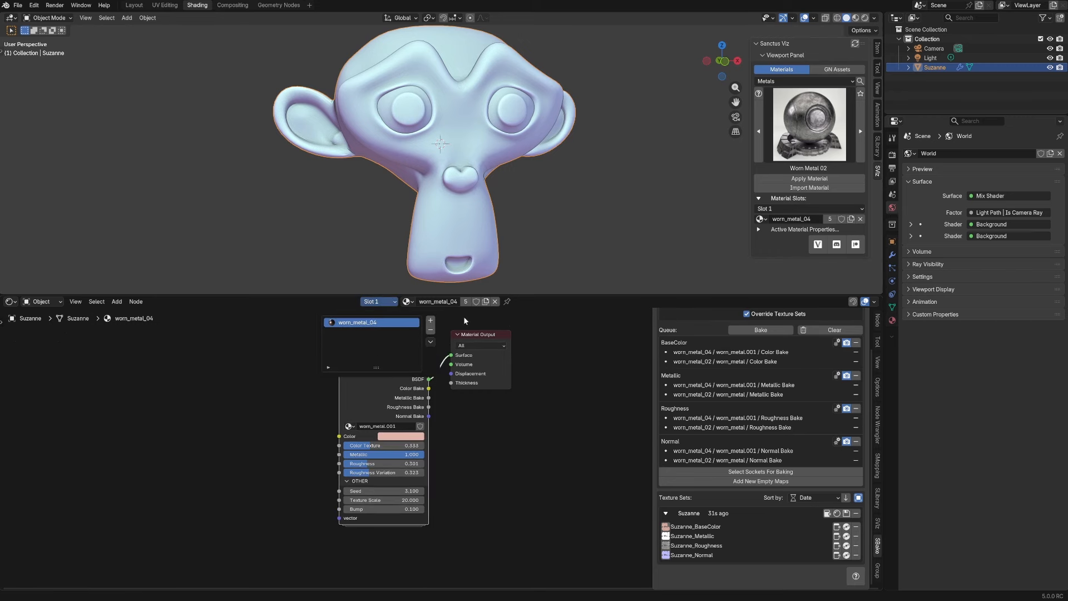
{"action": "left_click", "coordinate": [430, 332]}
{"action": "left_click", "coordinate": [462, 301]}
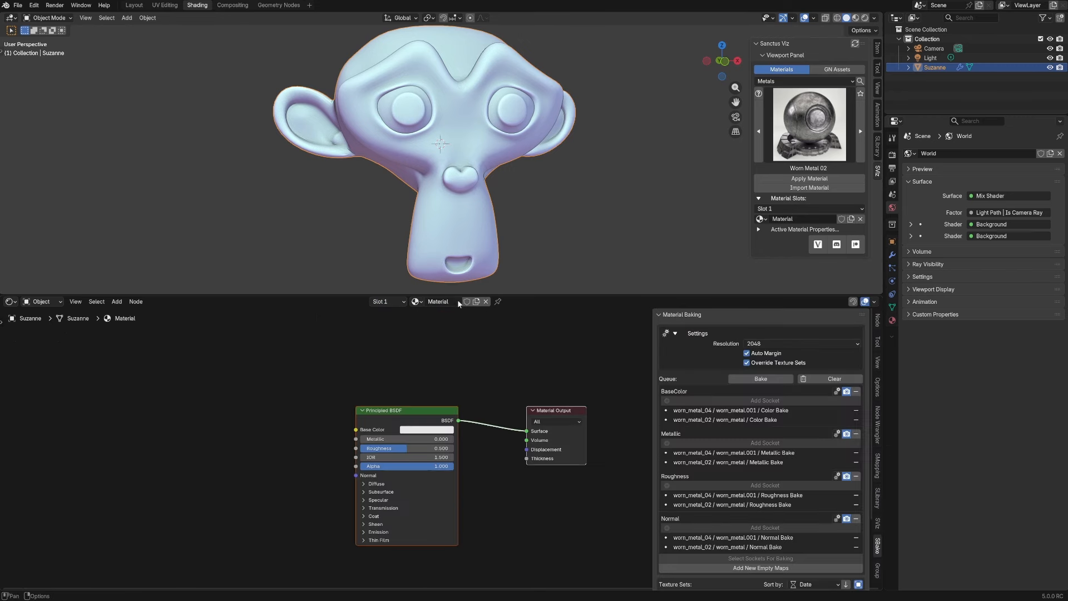
- Import the Suzanne texture set as a shader setup, connect its Principled BSDF to the Material Output's Surface, and delete the default Principled BSDF
{"action": "scroll", "coordinate": [734, 473], "scroll_direction": "down", "scroll_amount": 3}
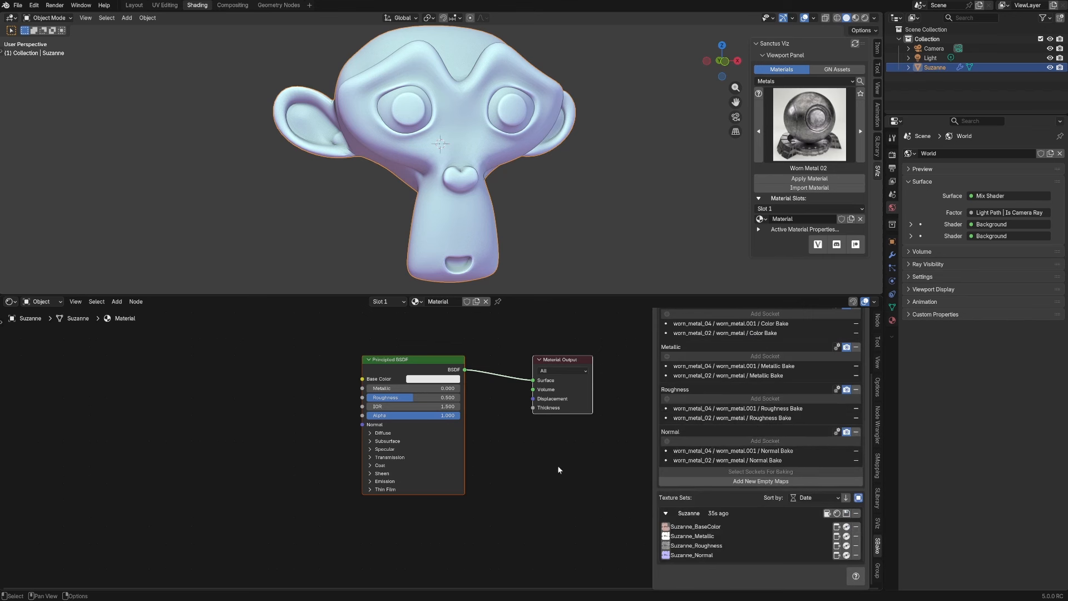
{"action": "left_click", "coordinate": [836, 513]}
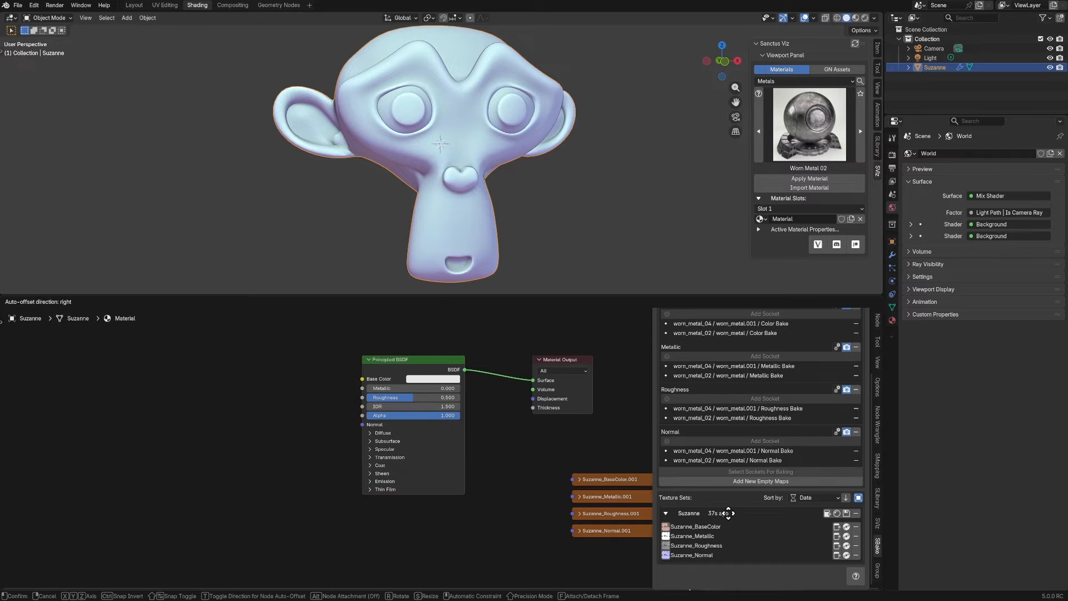
{"action": "left_click_drag", "start_coordinate": [306, 371], "coordinate": [533, 380]}
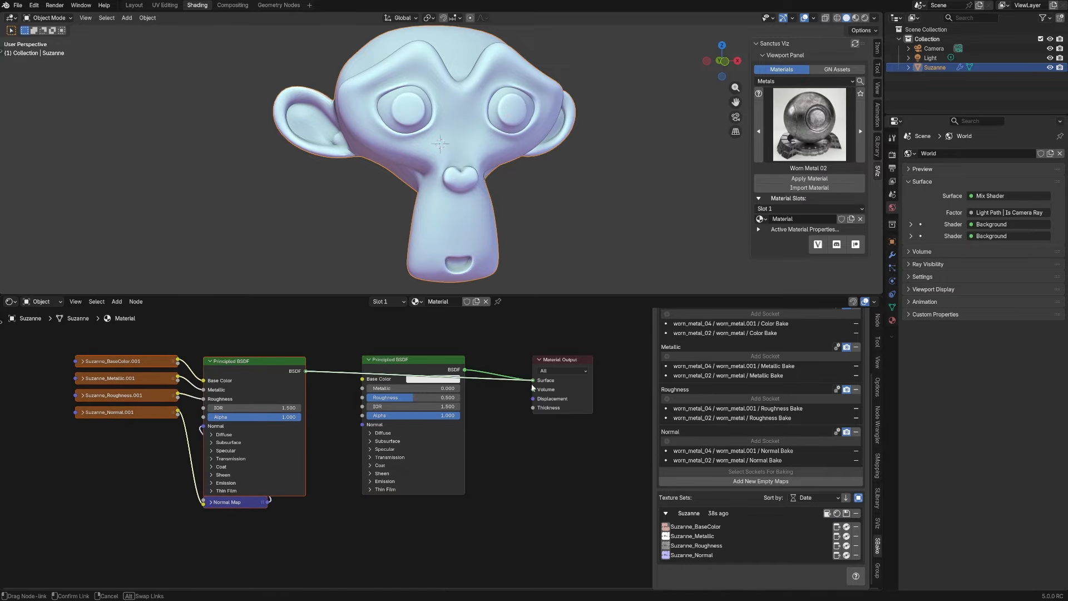
{"action": "left_click", "coordinate": [434, 372]}
{"action": "key", "text": "x"}
{"action": "left_click_drag", "start_coordinate": [107, 322], "coordinate": [362, 547]}
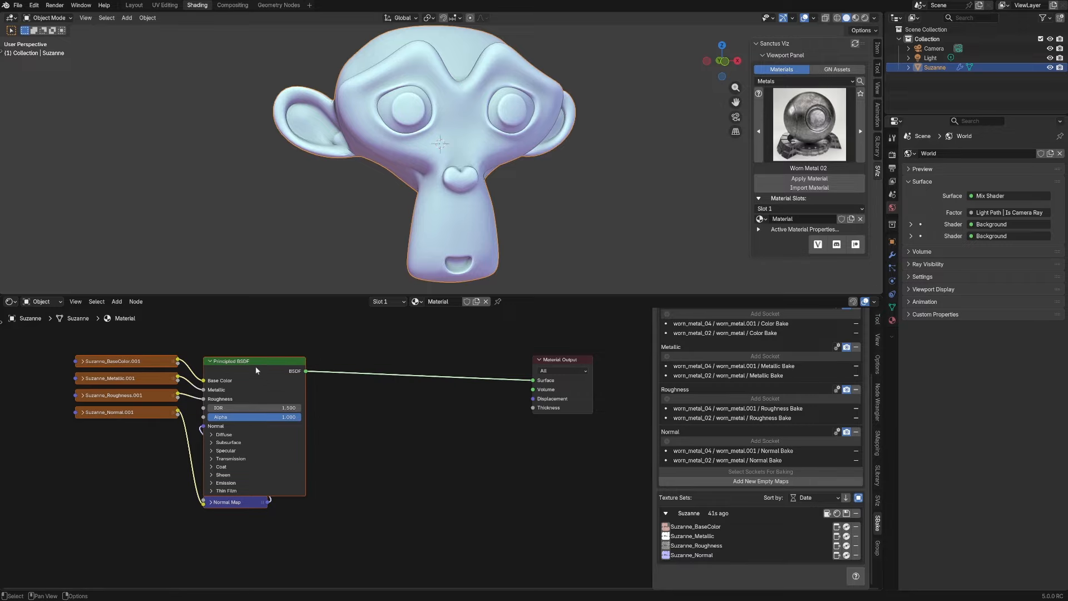
{"action": "left_click_drag", "start_coordinate": [256, 363], "coordinate": [413, 376]}
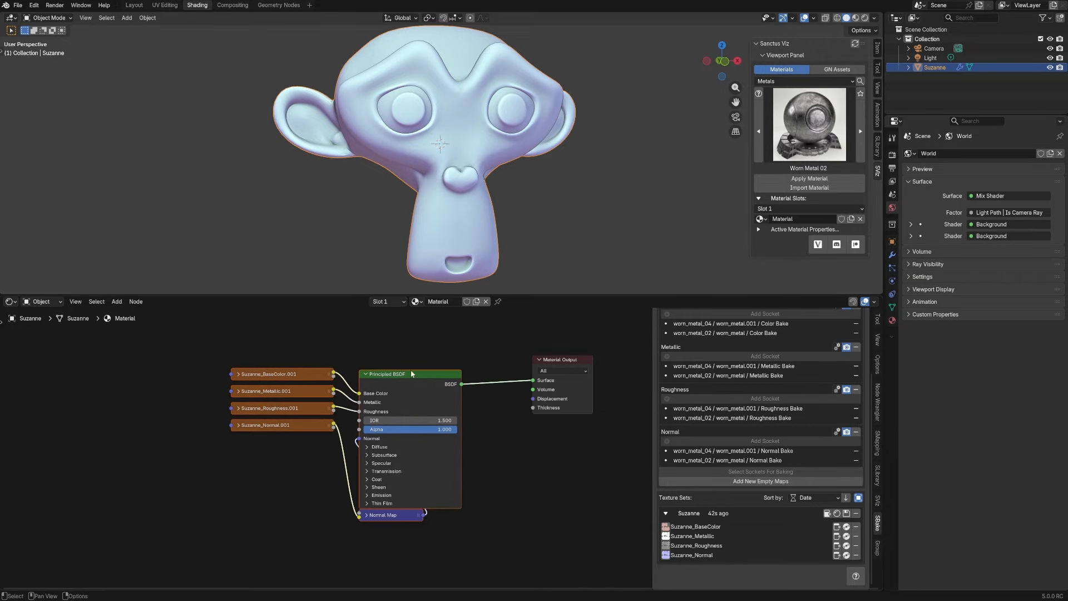
- Switch the viewport to rendered shading and inspect the baked material on Suzanne's head and eyes
{"action": "left_click", "coordinate": [865, 17]}
{"action": "middle_click_drag", "start_coordinate": [506, 143], "coordinate": [478, 167]}
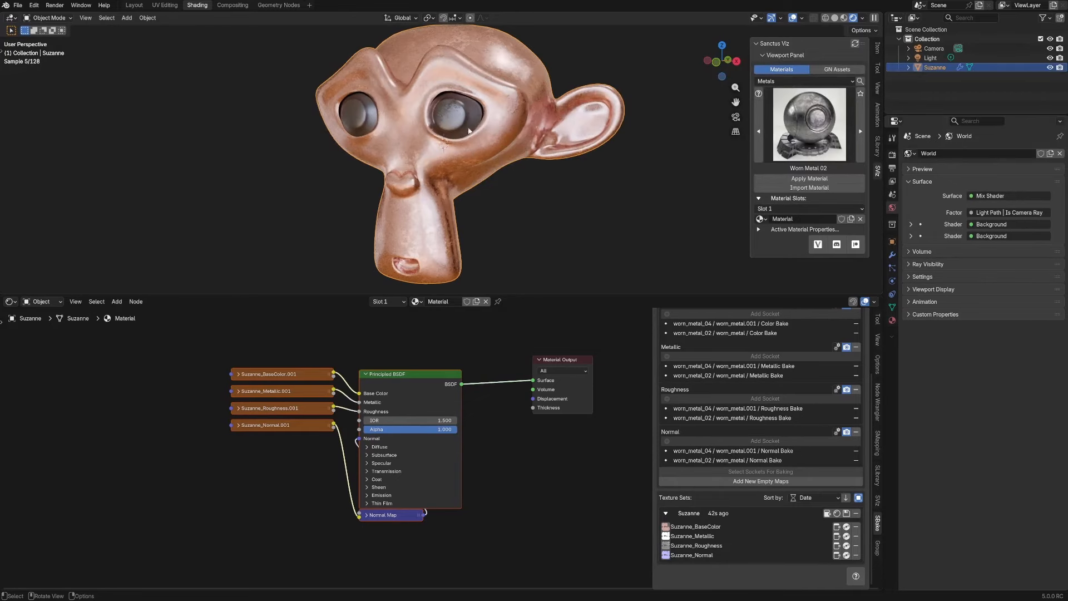
{"action": "middle_click_drag", "start_coordinate": [311, 161], "coordinate": [425, 138]}
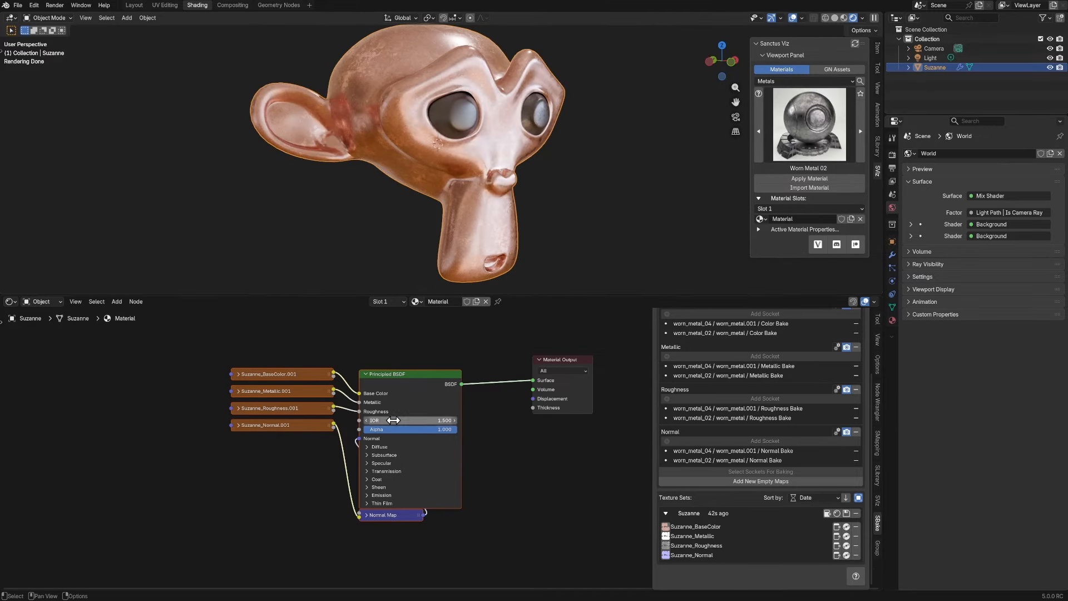
- Add a UV Map node in front of the baked Suzanne image texture nodes
{"action": "middle_click_drag", "start_coordinate": [203, 344], "coordinate": [376, 371]}
{"action": "scroll", "coordinate": [379, 369], "scroll_direction": "up", "scroll_amount": 2}
{"action": "middle_click_drag", "start_coordinate": [419, 278], "coordinate": [398, 281]}
{"action": "middle_click_drag", "start_coordinate": [316, 359], "coordinate": [323, 365]}
{"action": "key", "text": "shift+a"}
{"action": "left_click", "coordinate": [332, 347]}
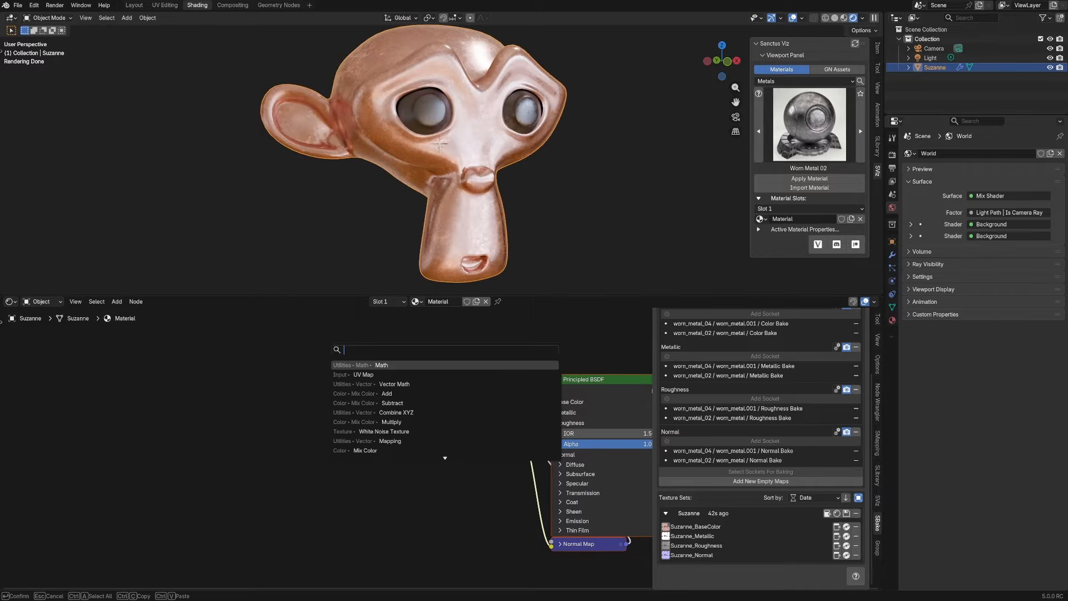
{"action": "left_click", "coordinate": [363, 374]}
{"action": "left_click", "coordinate": [187, 392]}
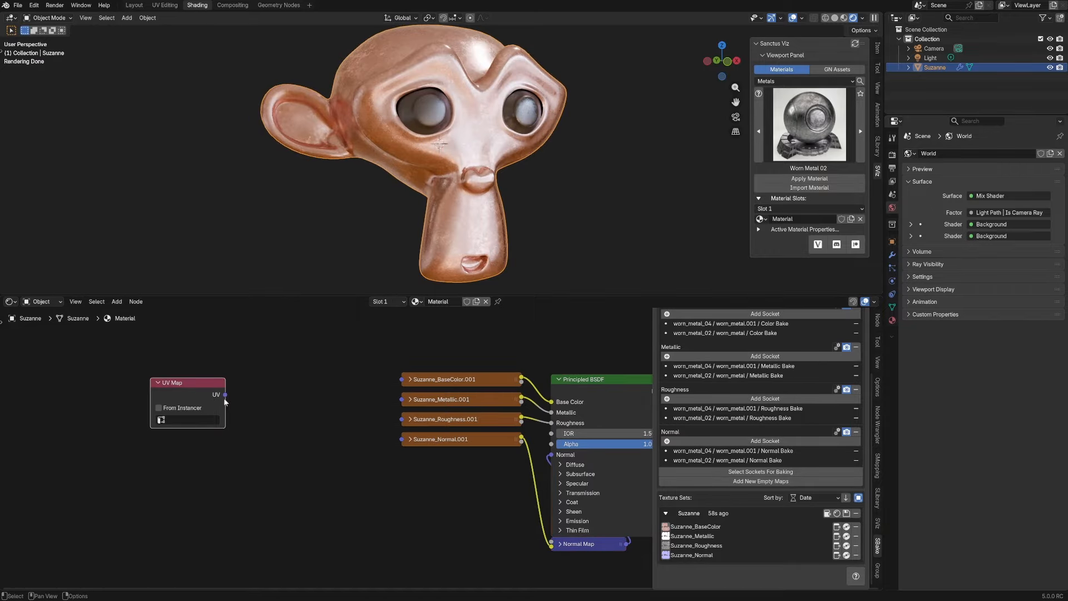
- Link the UV Map output into a new Mapping node and connect the mapping to the Suzanne_Normal.001 texture's vector input
{"action": "left_click_drag", "start_coordinate": [225, 394], "coordinate": [261, 401]}
{"action": "type", "text": "mapp"}
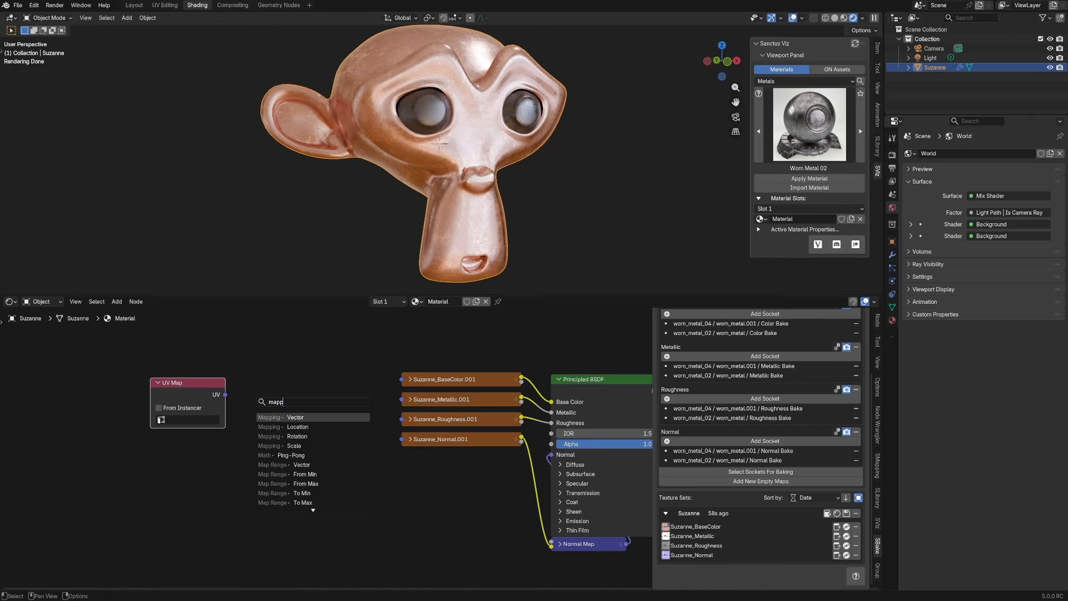
{"action": "key", "text": "Return"}
{"action": "left_click_drag", "start_coordinate": [322, 384], "coordinate": [401, 439]}
{"action": "key", "text": "Home"}
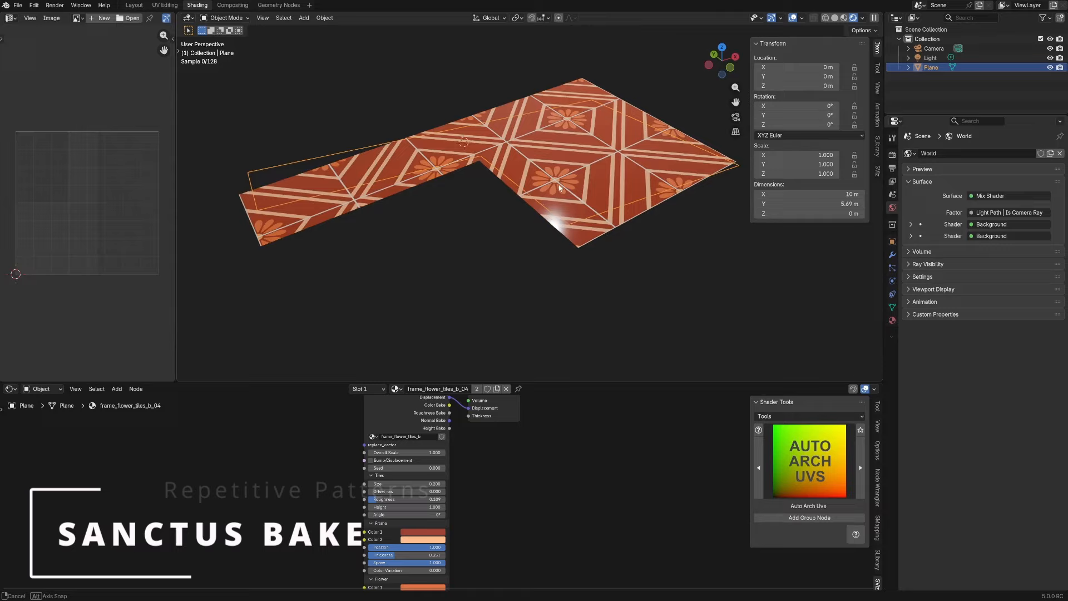
- Set the frame_flower_tiles_b node's Overall Scale to 5 and inspect the repeating tile pattern across the L-shaped plane
{"action": "middle_click_drag", "start_coordinate": [560, 187], "coordinate": [436, 173]}
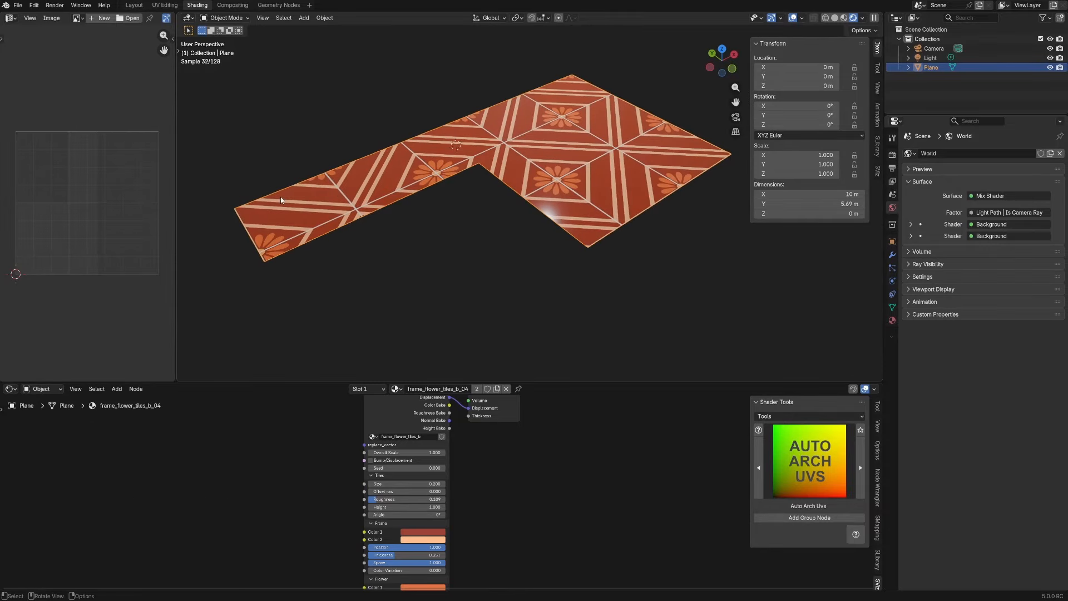
{"action": "left_click", "coordinate": [406, 452]}
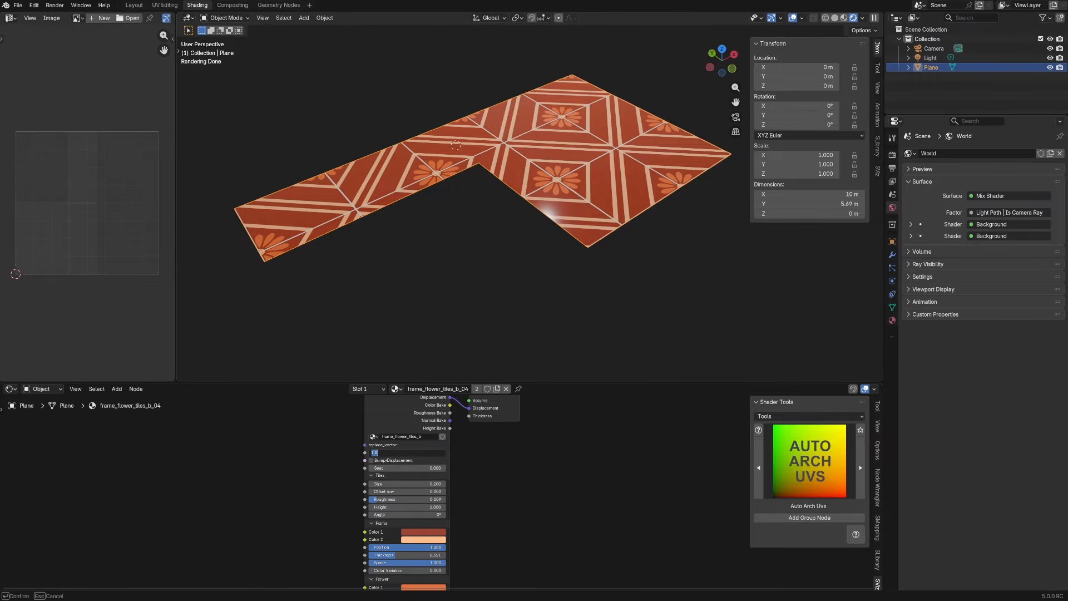
{"action": "type", "text": "5"}
{"action": "key", "text": "Return"}
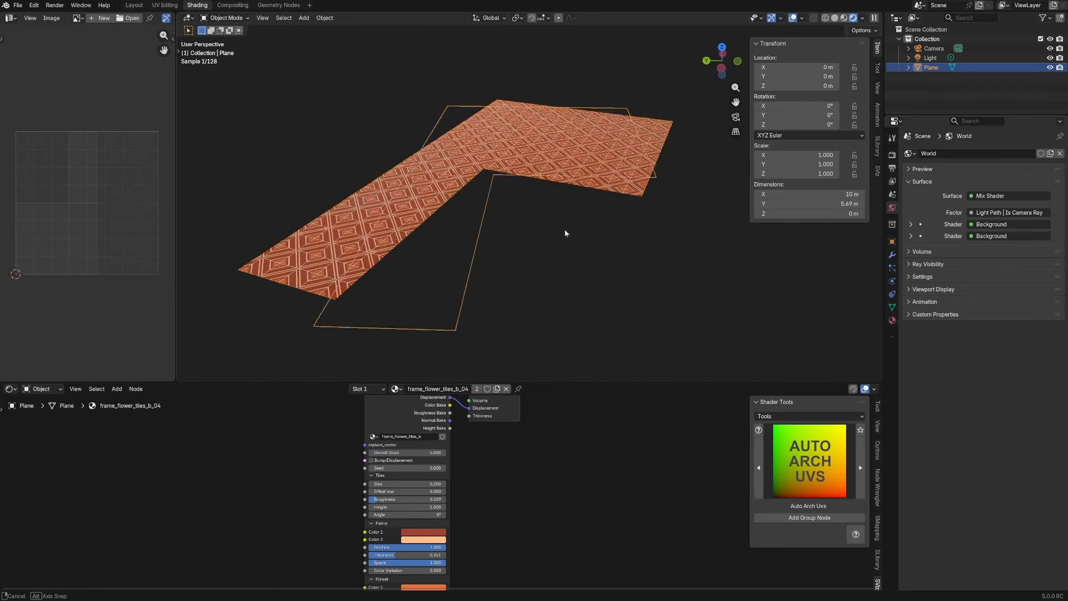
{"action": "mouse_move", "coordinate": [514, 234]}
{"action": "middle_mouse_down"}
{"action": "mouse_move", "coordinate": [527, 252]}
{"action": "mouse_move", "coordinate": [519, 265]}
{"action": "mouse_move", "coordinate": [495, 252]}
{"action": "mouse_move", "coordinate": [529, 259]}
{"action": "mouse_move", "coordinate": [512, 255]}
{"action": "mouse_move", "coordinate": [516, 241]}
{"action": "mouse_move", "coordinate": [512, 252]}
{"action": "middle_mouse_up"}
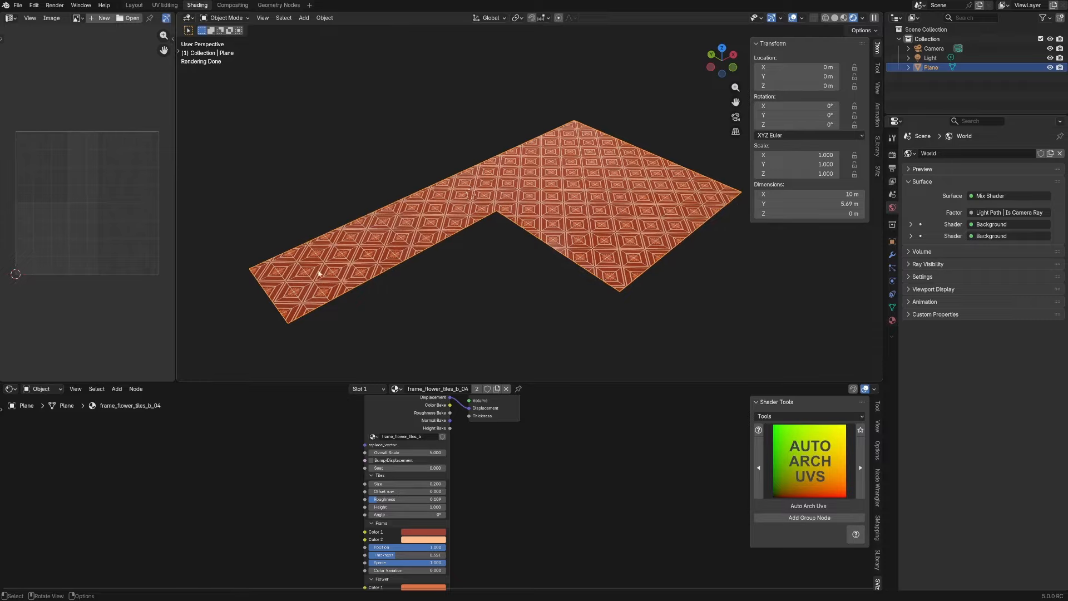
{"action": "middle_click_drag", "start_coordinate": [615, 222], "coordinate": [511, 223]}
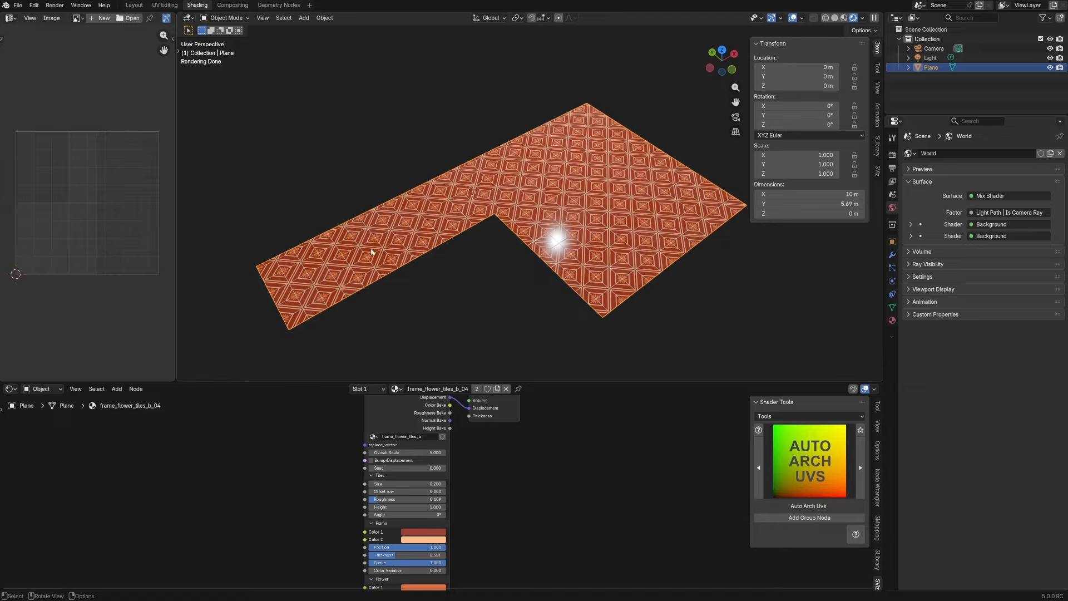
{"action": "middle_click_drag", "start_coordinate": [445, 251], "coordinate": [570, 114]}
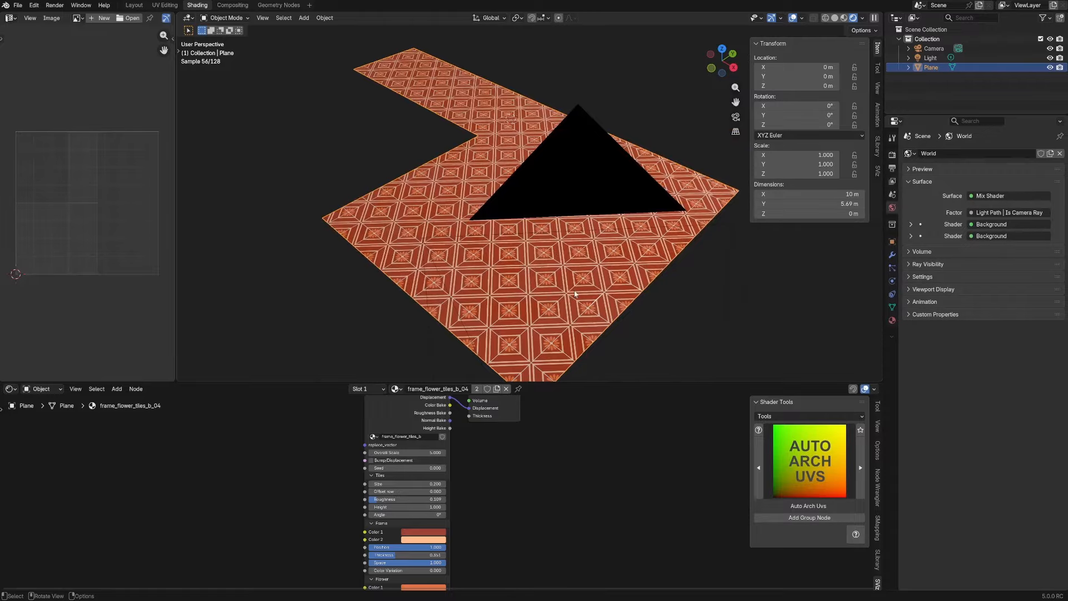
{"action": "middle_click_drag", "start_coordinate": [575, 293], "coordinate": [458, 246]}
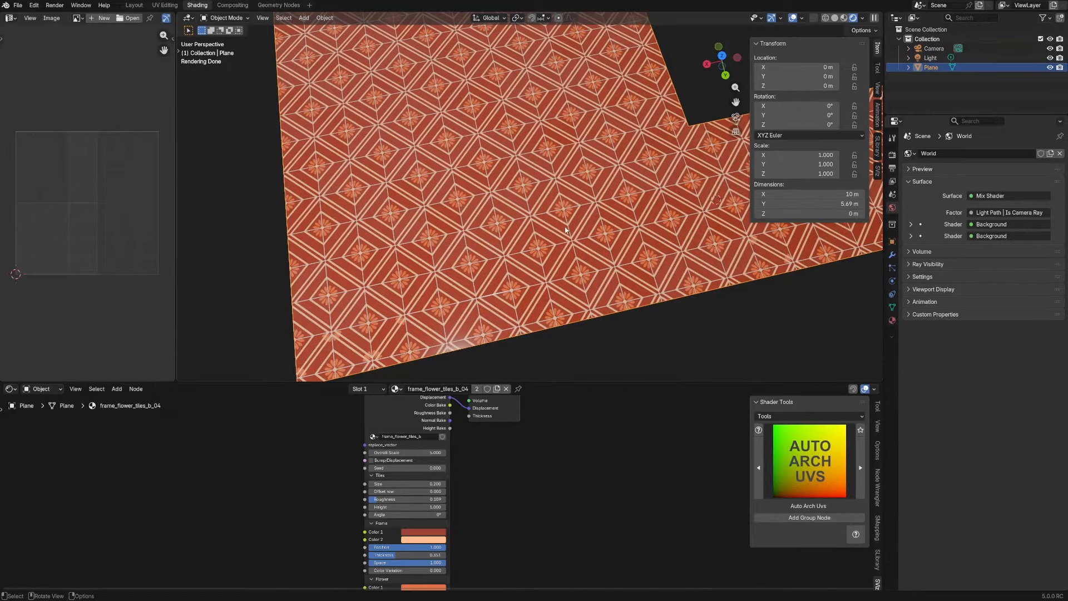
- Add a new plane and move it horizontally into the empty inner corner of the L-shaped plane
{"action": "scroll", "coordinate": [565, 230], "scroll_direction": "down", "scroll_amount": 2}
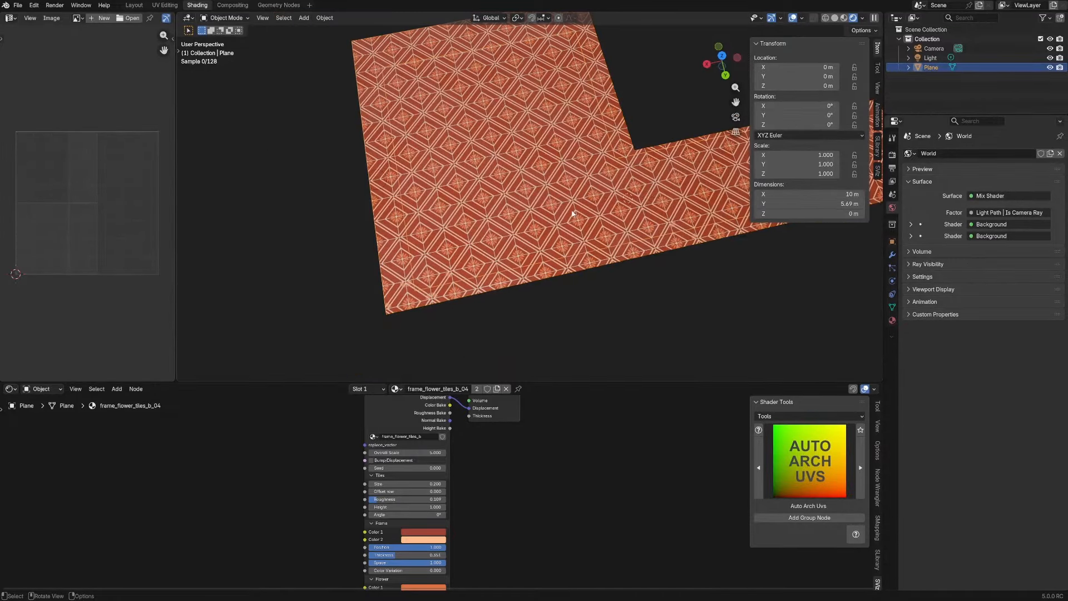
{"action": "middle_click_drag", "start_coordinate": [567, 211], "coordinate": [475, 221]}
{"action": "key", "text": "shift+a"}
{"action": "mouse_move", "coordinate": [484, 230]}
{"action": "left_click", "coordinate": [532, 230]}
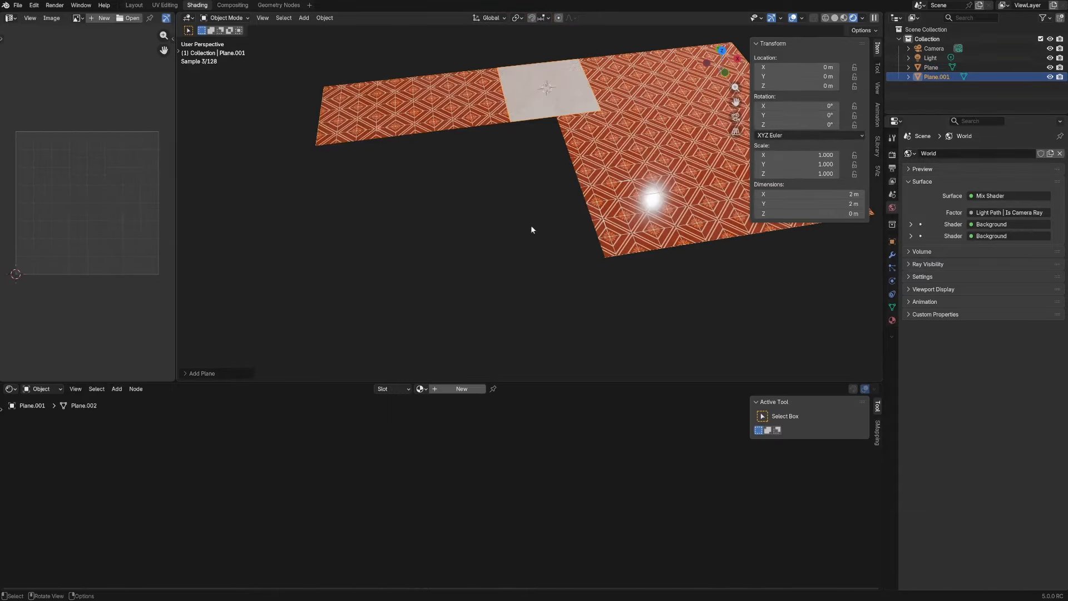
{"action": "scroll", "coordinate": [533, 231], "scroll_direction": "down", "scroll_amount": 4}
{"action": "middle_click_drag", "start_coordinate": [594, 210], "coordinate": [592, 241]}
{"action": "key", "text": "g"}
{"action": "key", "text": "shift+z"}
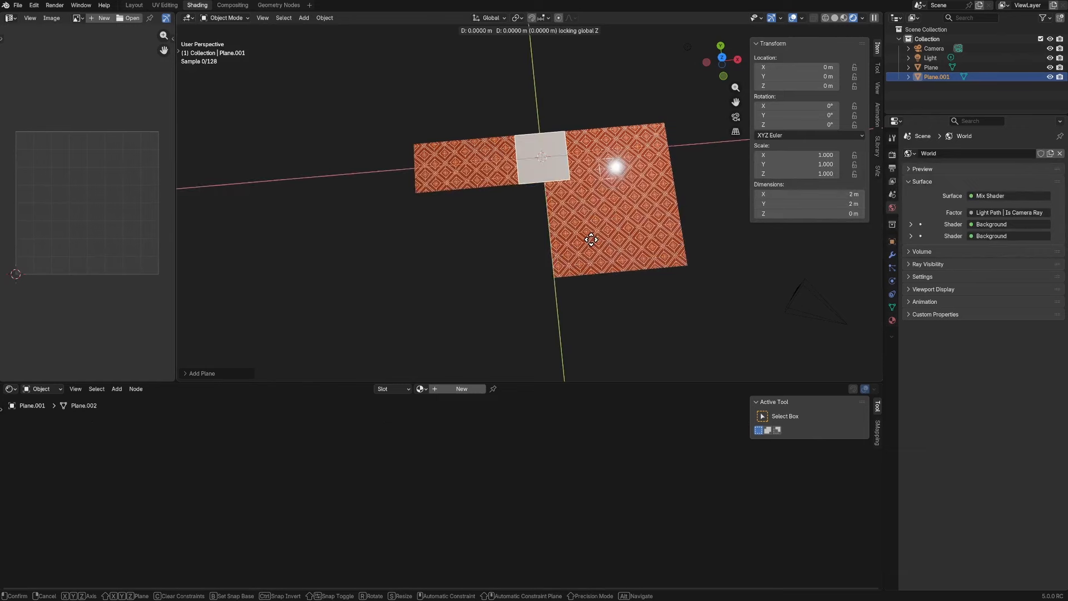
{"action": "left_click", "coordinate": [515, 280]}
{"action": "scroll", "coordinate": [515, 280], "scroll_direction": "up", "scroll_amount": 2}
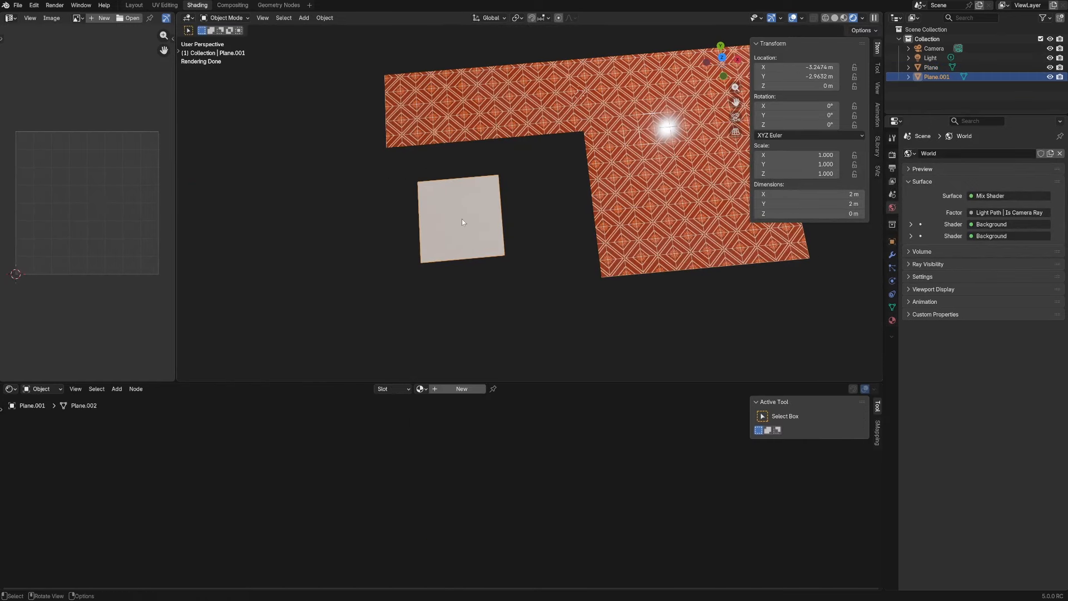
- Assign the existing frame_flower_tiles_b_04 material to the new square plane
{"action": "left_click", "coordinate": [421, 388]}
{"action": "left_click", "coordinate": [456, 403]}
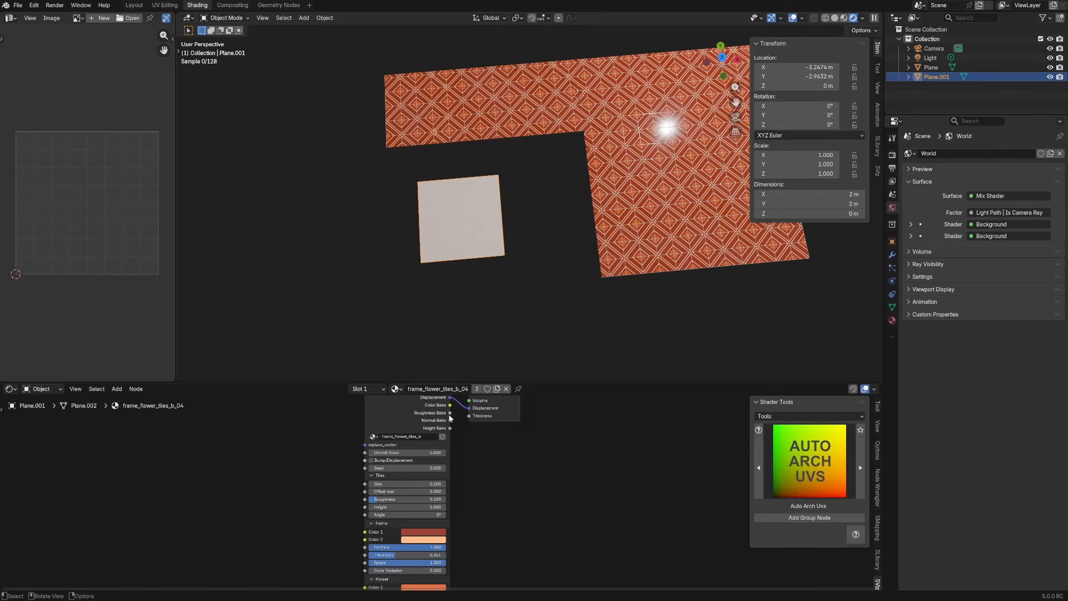
{"action": "scroll", "coordinate": [633, 172], "scroll_direction": "down", "scroll_amount": 2}
- Hide the L-shaped plane, select the square plane and view it from directly above
{"action": "left_click", "coordinate": [633, 172]}
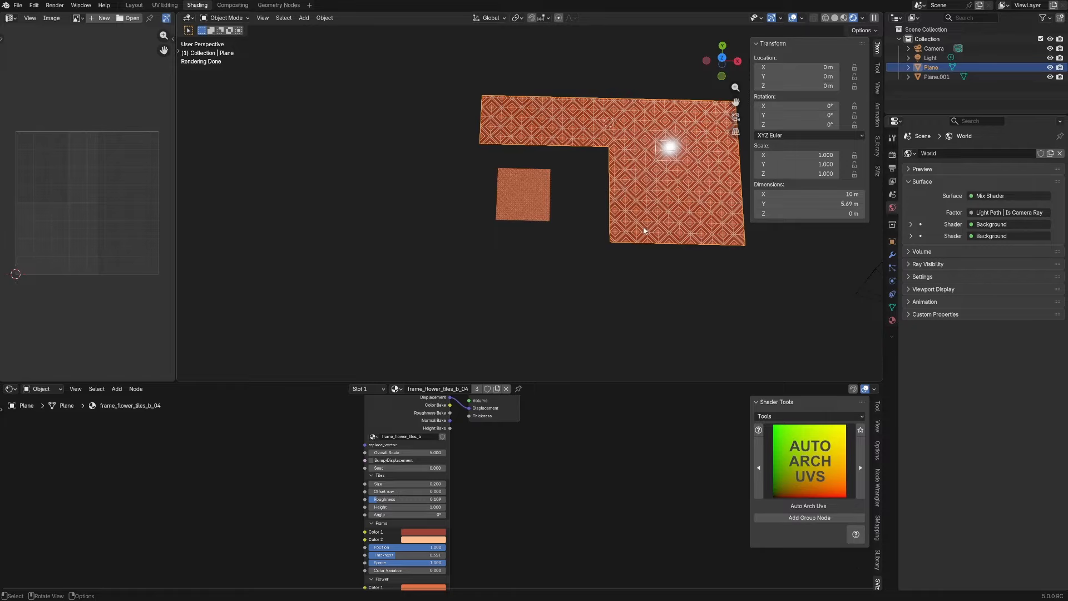
{"action": "key", "text": "h"}
{"action": "scroll", "coordinate": [574, 232], "scroll_direction": "up", "scroll_amount": 5}
{"action": "left_click", "coordinate": [577, 249]}
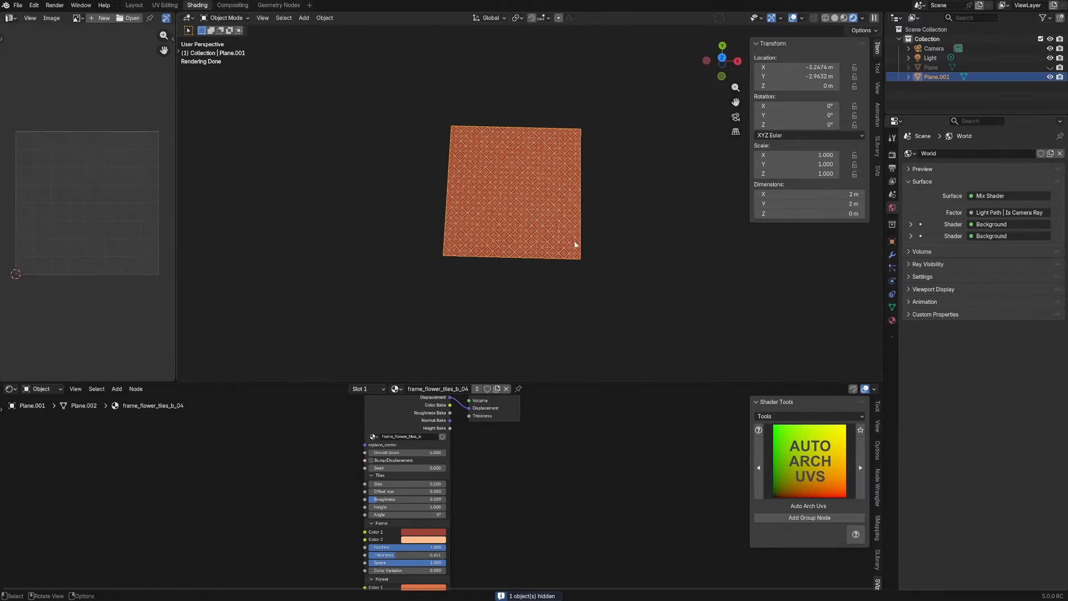
{"action": "scroll", "coordinate": [567, 314], "scroll_direction": "up", "scroll_amount": 3}
{"action": "key", "text": "KP_7"}
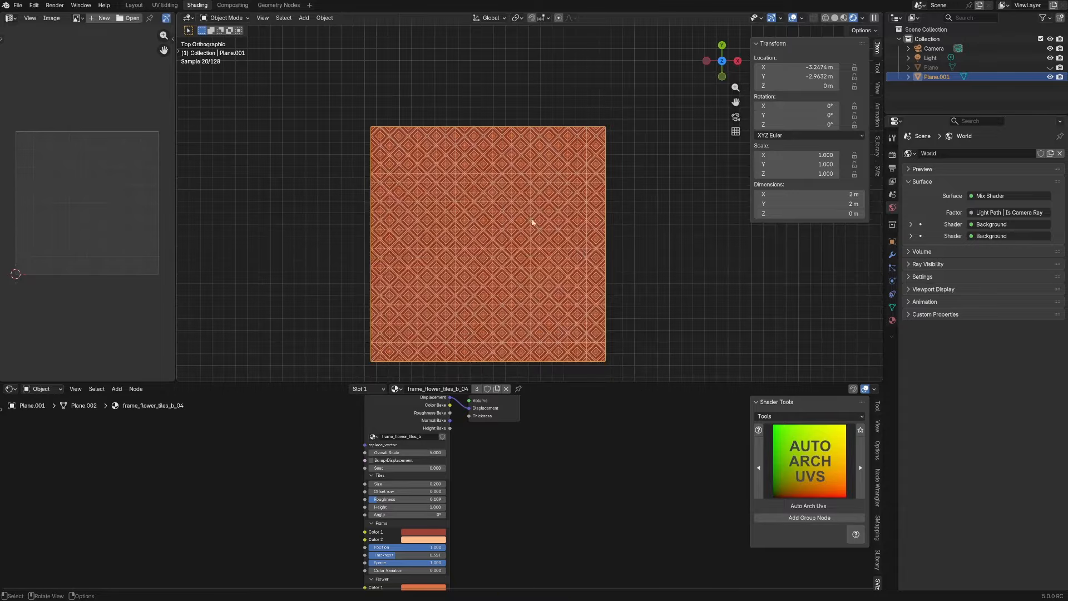
- Enlarge the node editor area and set the frame_flower_tiles_b node's Overall Scale to 1
{"action": "left_click_drag", "start_coordinate": [555, 383], "coordinate": [556, 298]}
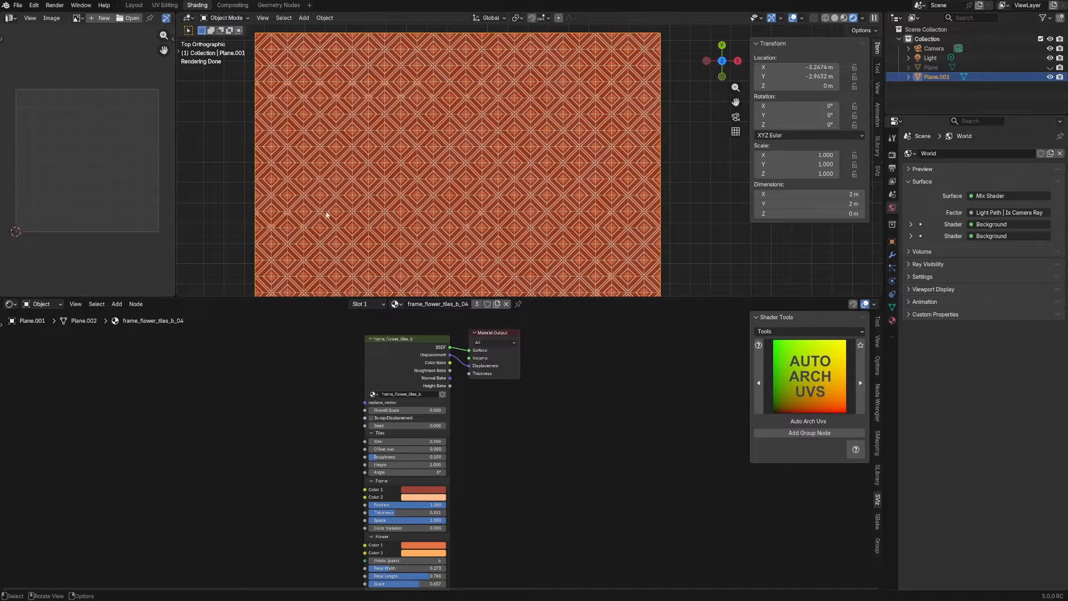
{"action": "scroll", "coordinate": [305, 395], "scroll_direction": "up", "scroll_amount": 3}
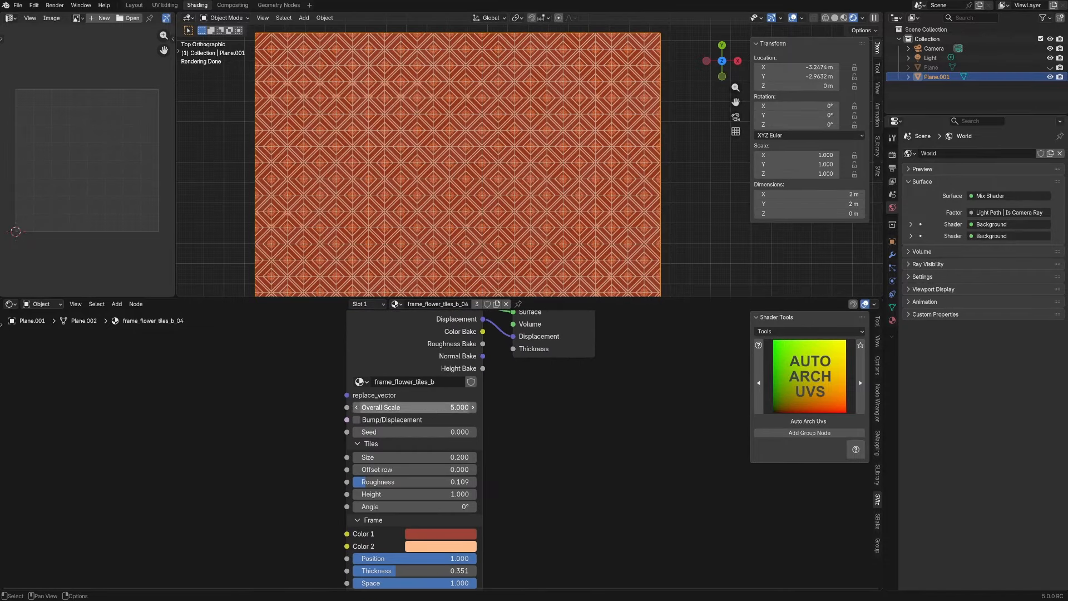
{"action": "left_click", "coordinate": [434, 408]}
{"action": "type", "text": "1"}
{"action": "key", "text": "Return"}
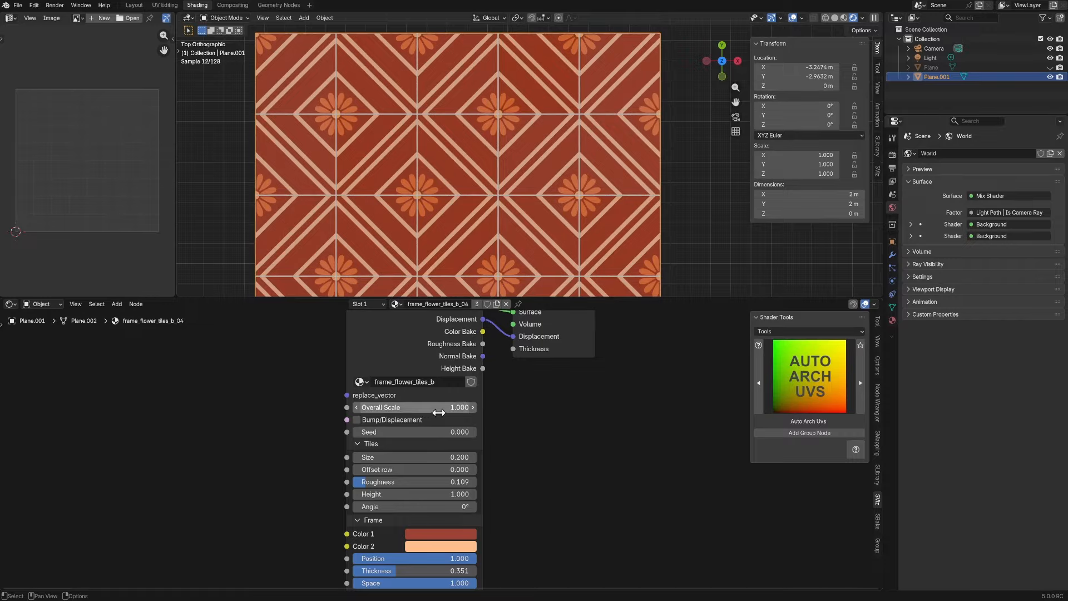
{"action": "scroll", "coordinate": [424, 218], "scroll_direction": "down", "scroll_amount": 2}
{"action": "middle_click_drag", "start_coordinate": [327, 445], "coordinate": [330, 409]}
{"action": "scroll", "coordinate": [330, 421], "scroll_direction": "up", "scroll_amount": 1}
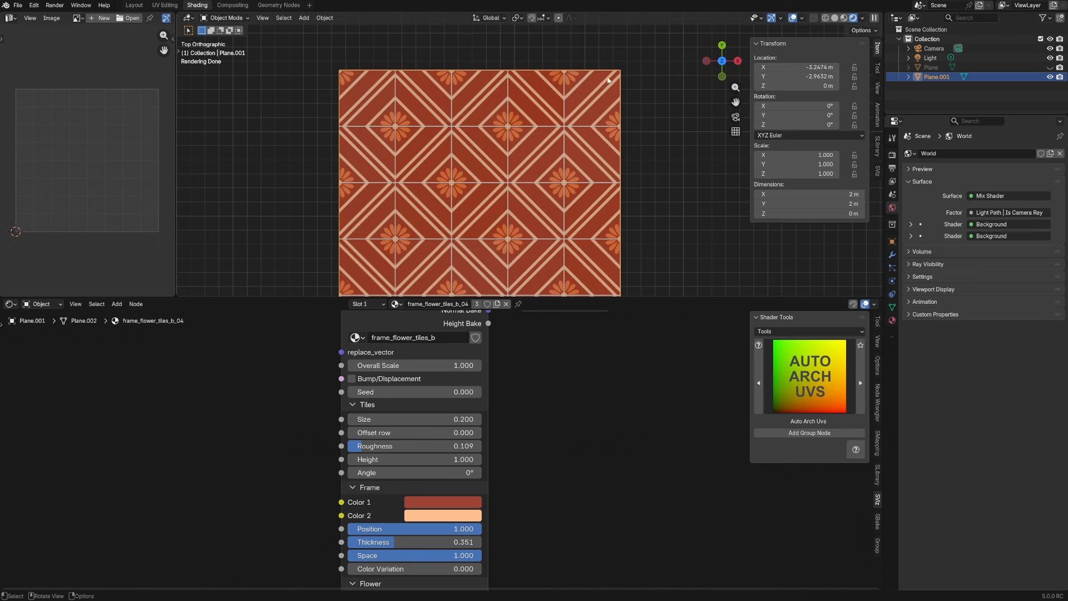
- Try an Overall Scale of 2 on the tile node and undo the change
{"action": "double_click", "coordinate": [449, 367]}
{"action": "type", "text": "2"}
{"action": "key", "text": "Return"}
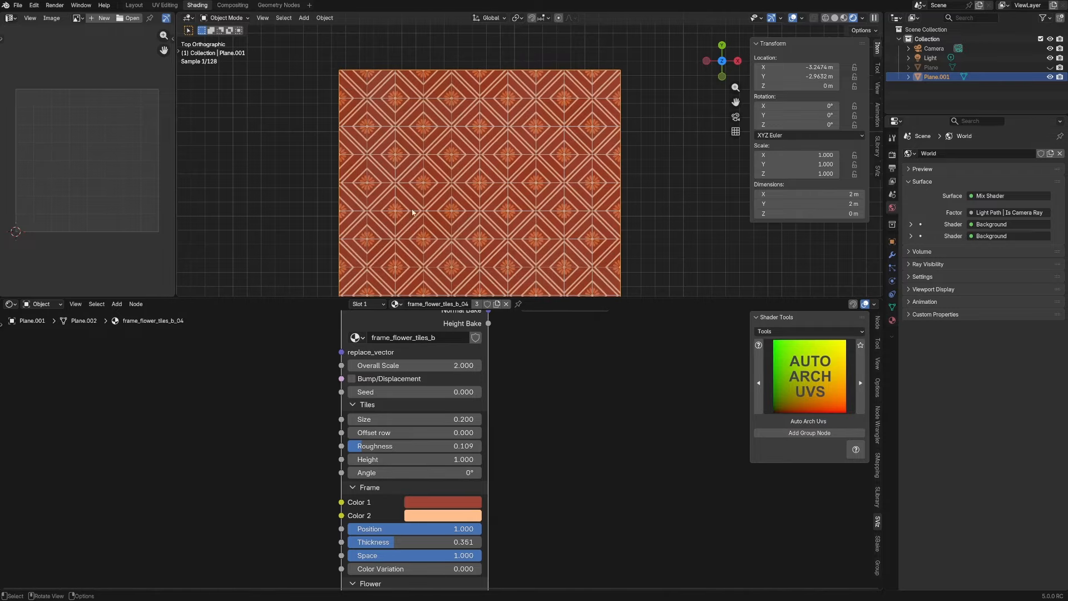
{"action": "key", "text": "ctrl+z"}
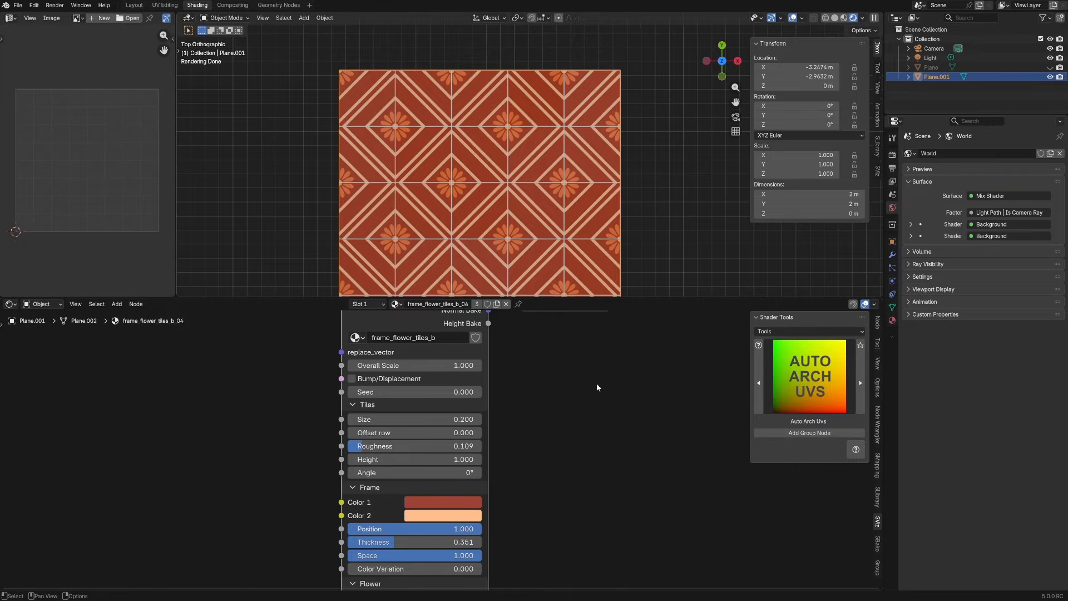
- Set the tiles' Size to 0.5 so that a single pattern repeat fills the square plane
{"action": "left_click", "coordinate": [417, 419]}
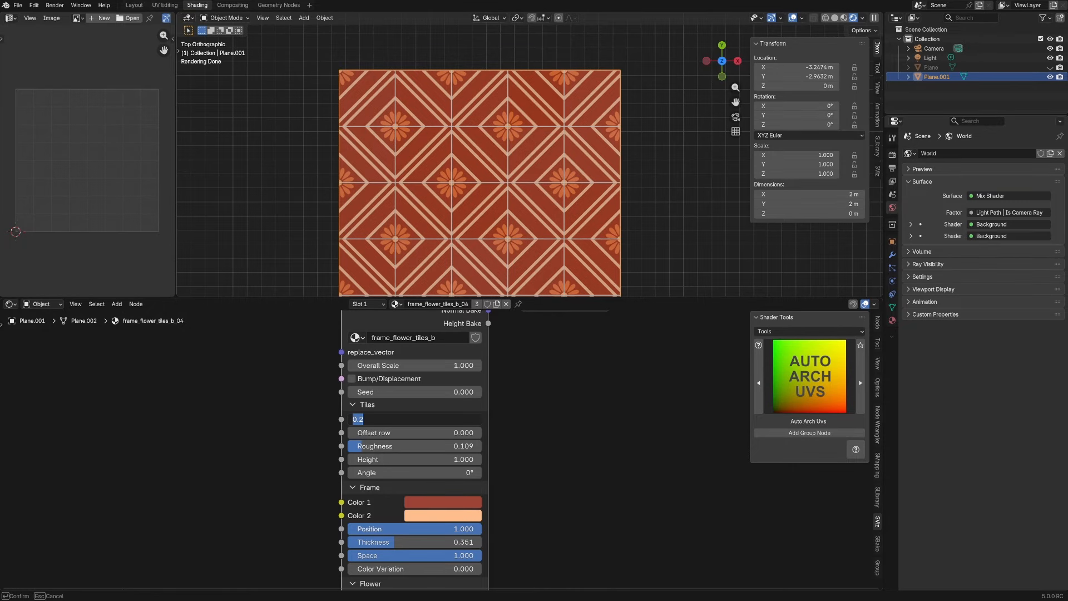
{"action": "type", "text": "0.5"}
{"action": "key", "text": "Return"}
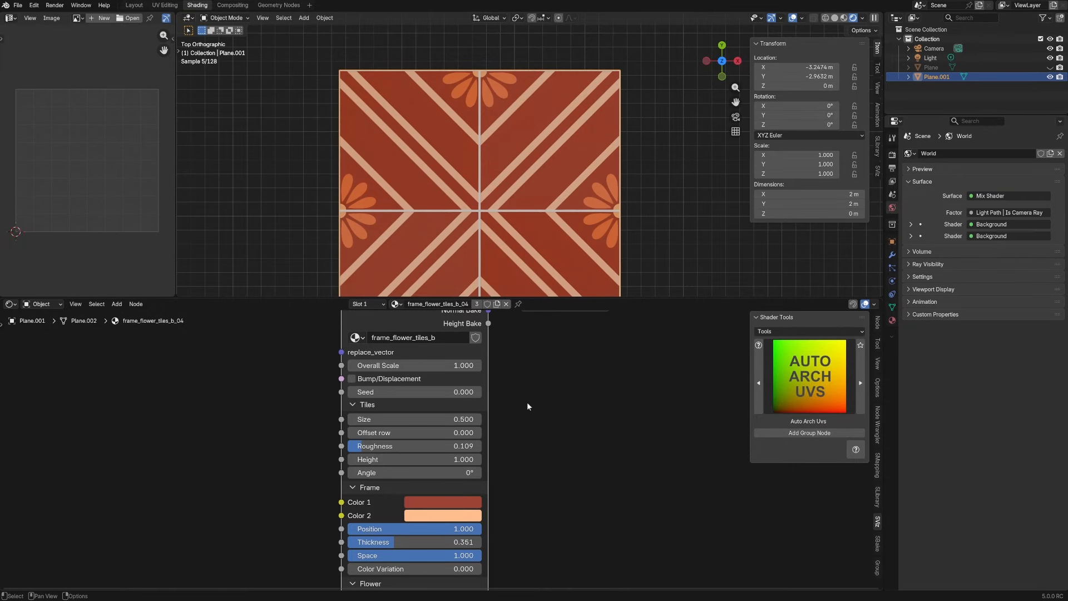
{"action": "scroll", "coordinate": [533, 147], "scroll_direction": "down", "scroll_amount": 1}
{"action": "middle_click_drag", "start_coordinate": [412, 227], "coordinate": [398, 173], "text": "shift"}
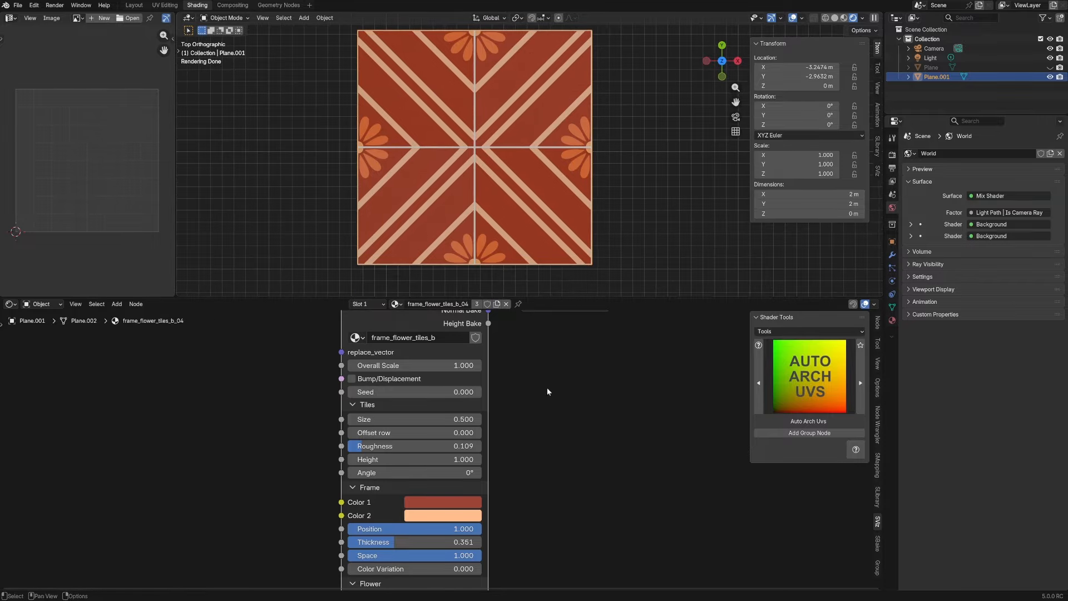
- Open the SBake material baking settings and set the bake resolution to 2048
{"action": "scroll", "coordinate": [548, 434], "scroll_direction": "down", "scroll_amount": 2}
{"action": "scroll", "coordinate": [548, 434], "scroll_direction": "up", "scroll_amount": 3}
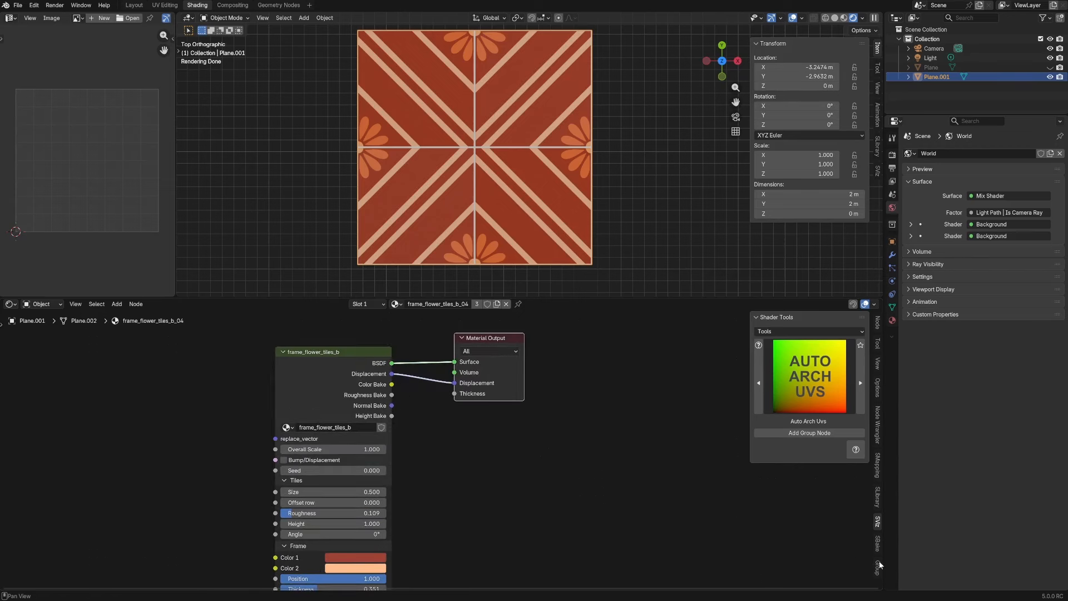
{"action": "left_click", "coordinate": [878, 544]}
{"action": "middle_click_drag", "start_coordinate": [528, 411], "coordinate": [579, 412]}
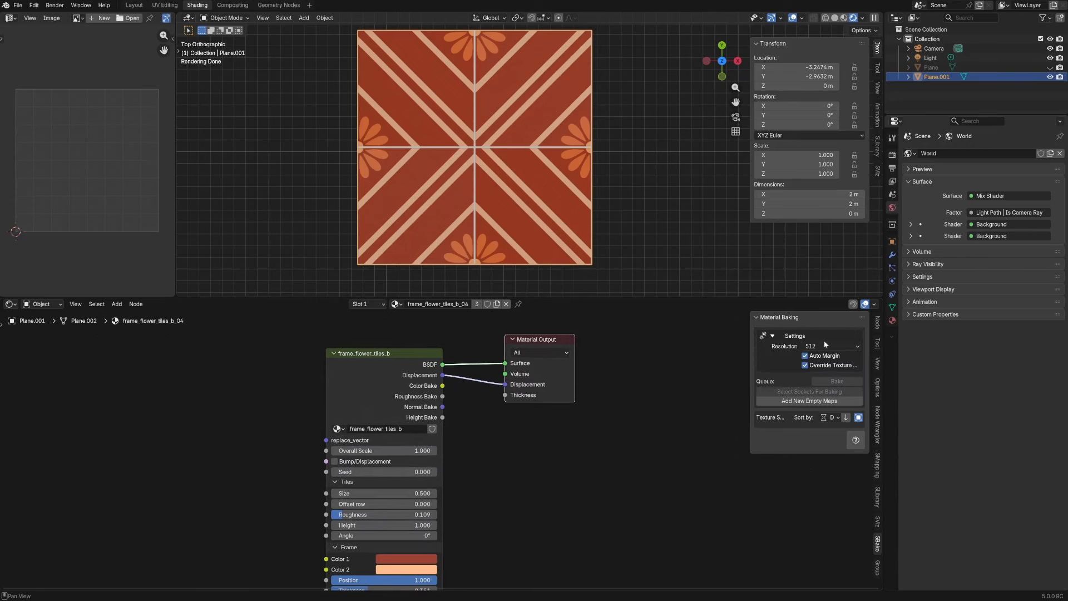
{"action": "left_click", "coordinate": [825, 348]}
{"action": "left_click_drag", "start_coordinate": [749, 377], "coordinate": [755, 377]}
{"action": "scroll", "coordinate": [423, 400], "scroll_direction": "up", "scroll_amount": 1}
- Queue the frame_flower_tiles_b node's Color, Roughness and Normal Bake sockets for baking as base color, roughness and normal
{"action": "right_click", "coordinate": [379, 376]}
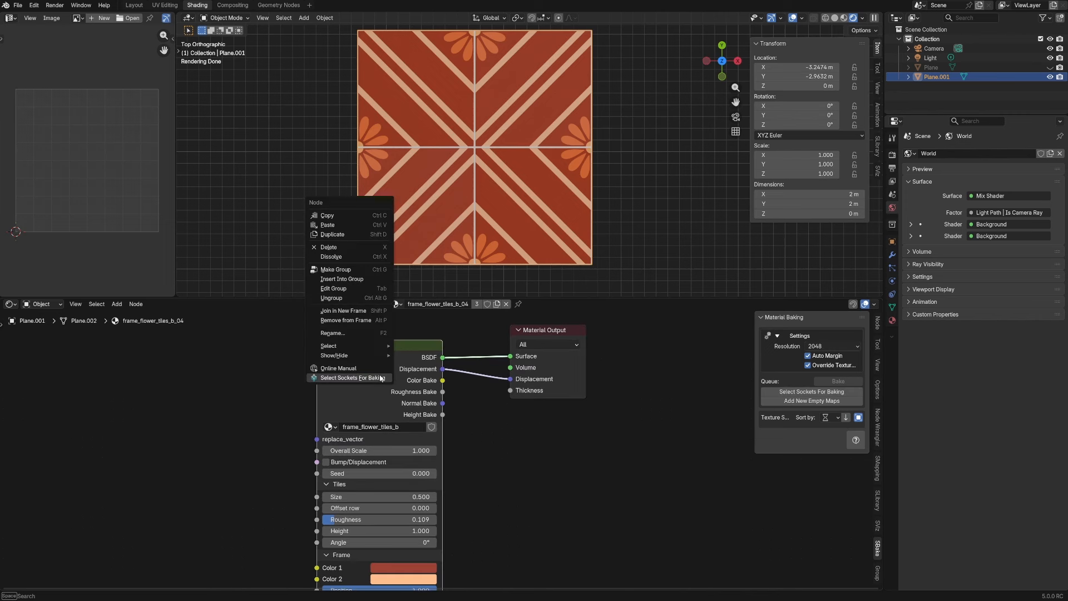
{"action": "left_click", "coordinate": [359, 377]}
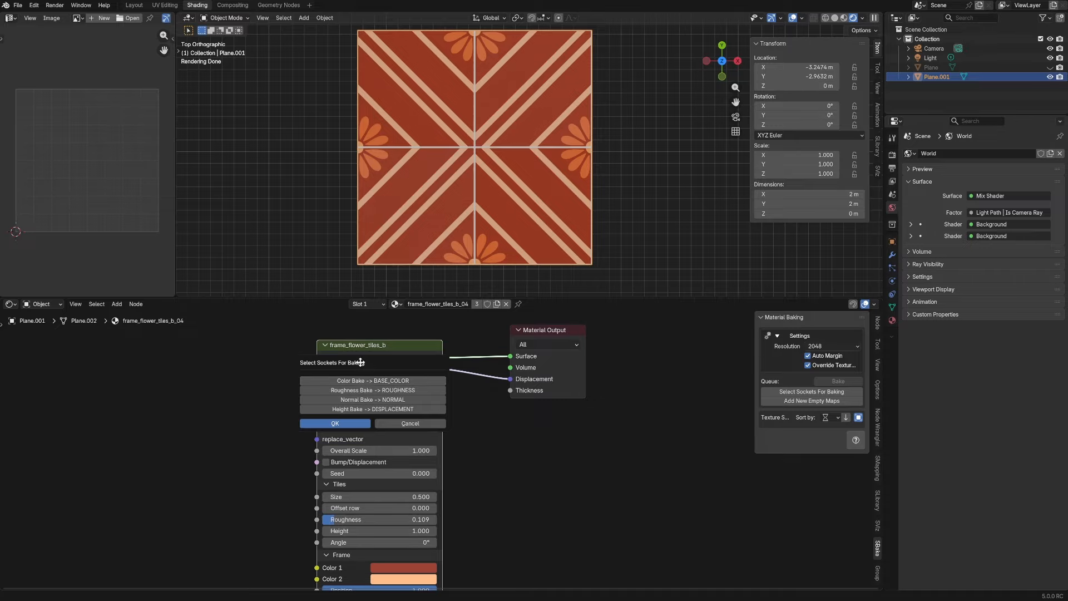
{"action": "left_click_drag", "start_coordinate": [345, 362], "coordinate": [540, 426]}
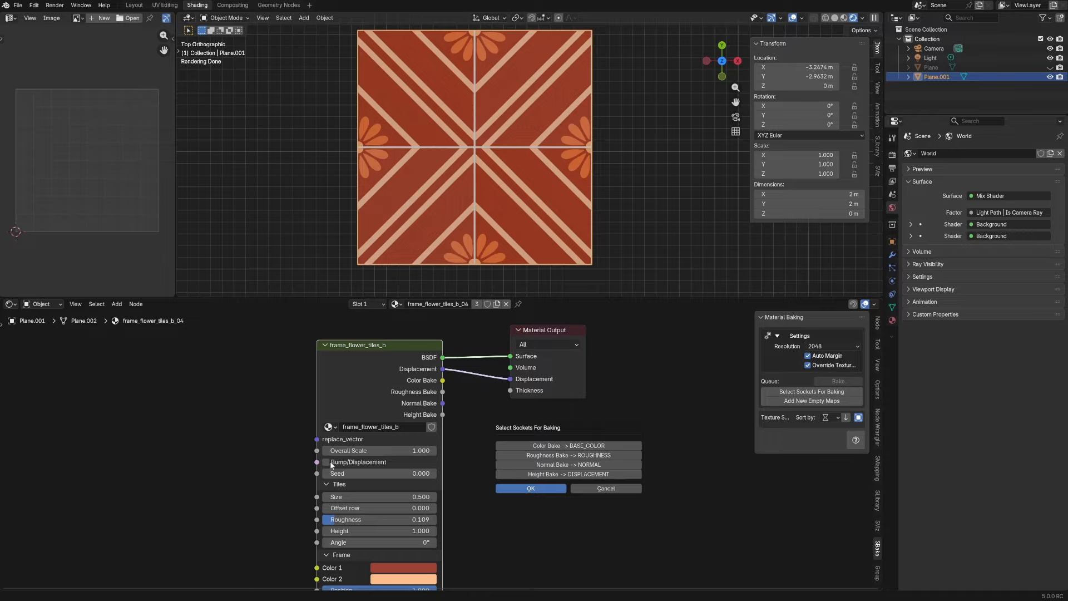
{"action": "left_click", "coordinate": [569, 455]}
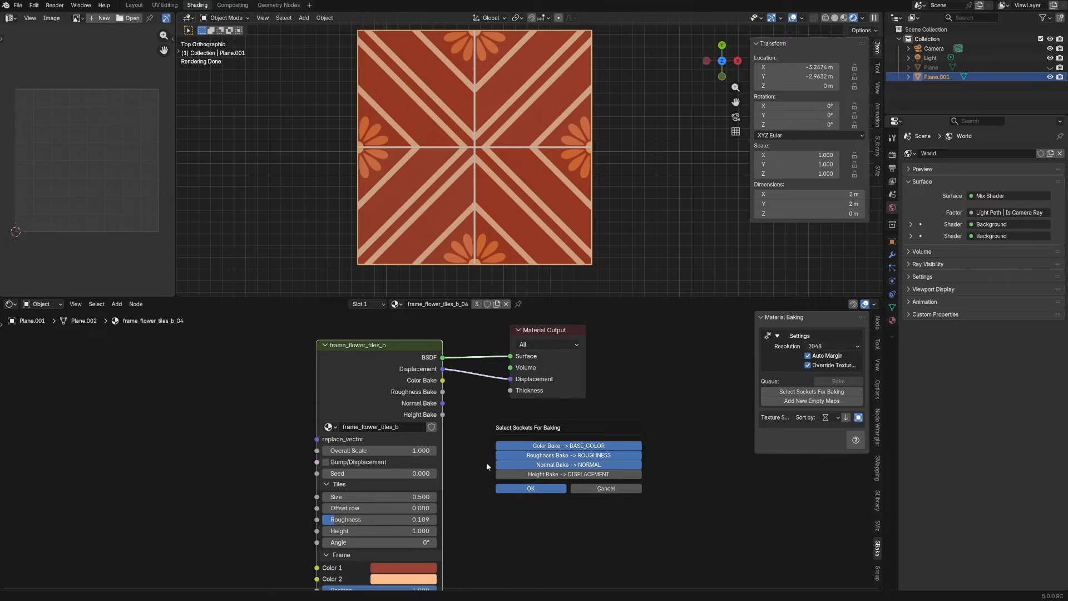
{"action": "left_click", "coordinate": [531, 488]}
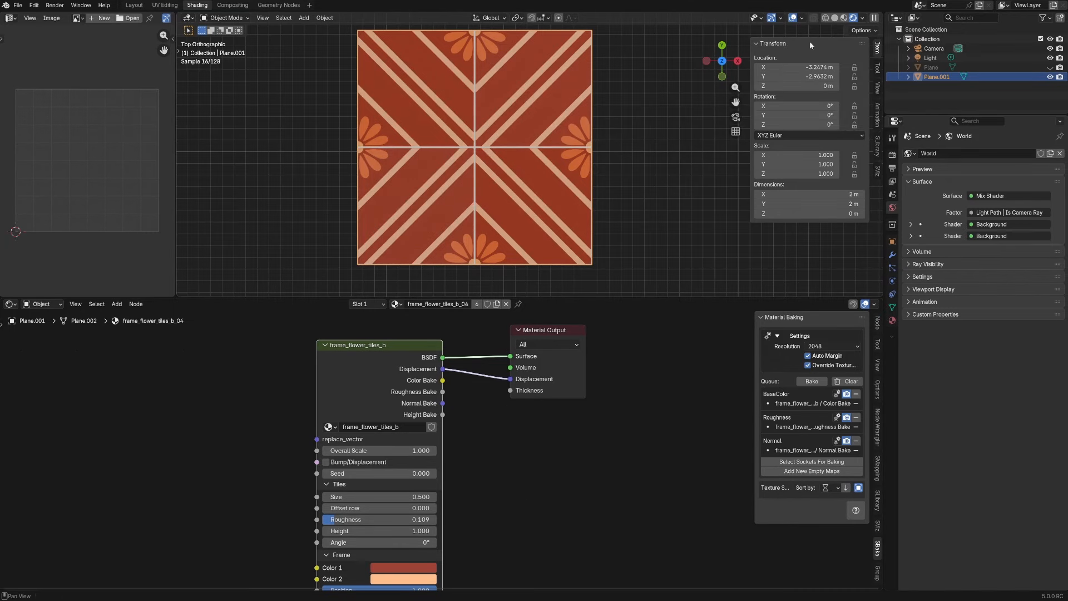
- Switch the viewport to solid shading and bake the queued maps for the square plane
{"action": "left_click", "coordinate": [836, 18]}
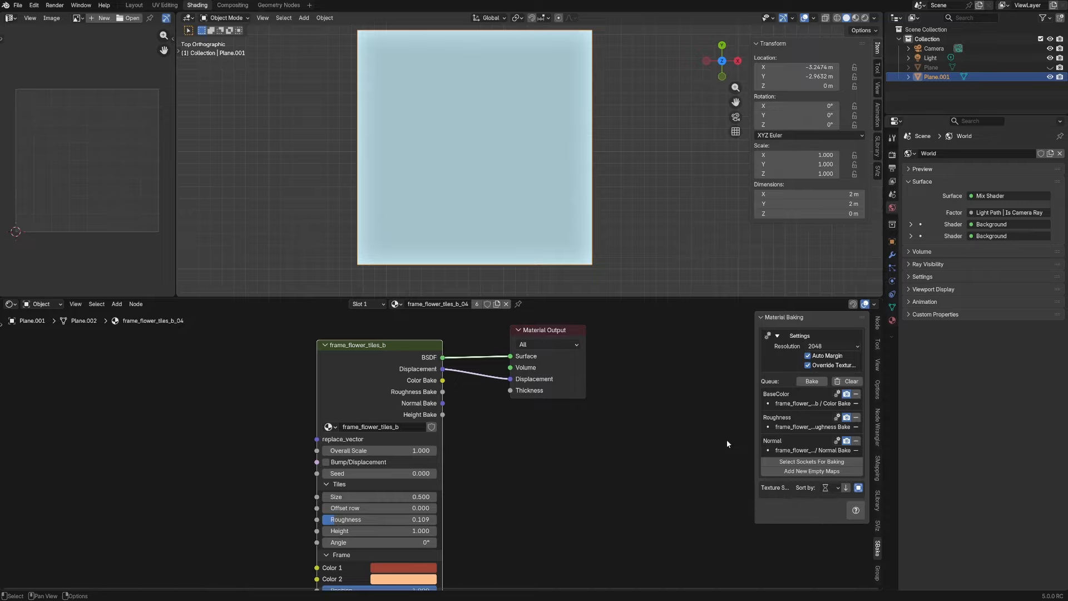
{"action": "left_click_drag", "start_coordinate": [754, 436], "coordinate": [738, 435]}
{"action": "left_click", "coordinate": [805, 383]}
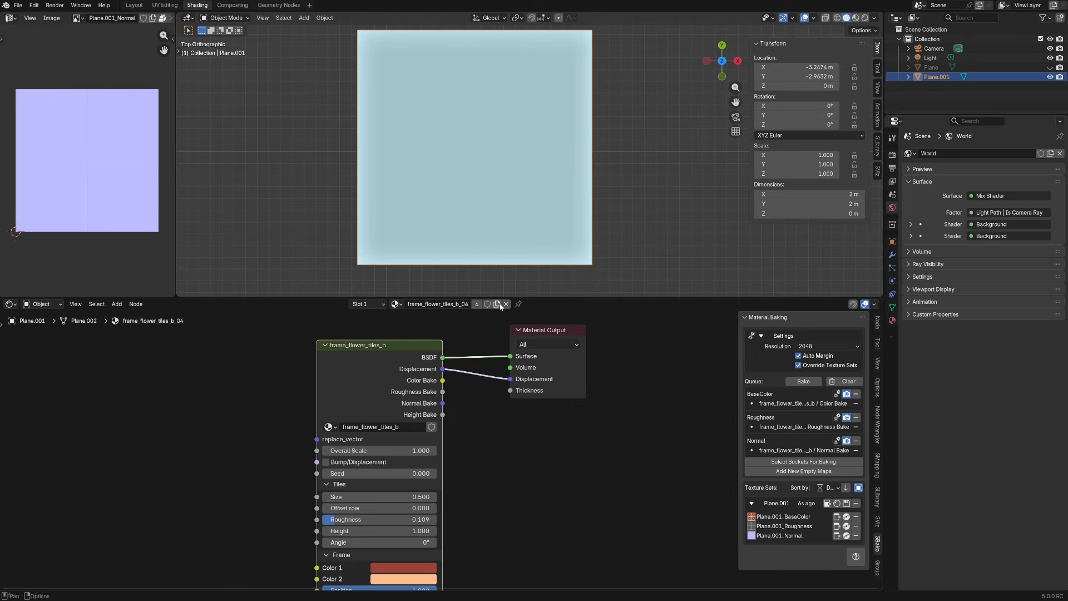
- Add the baked Plane.001 texture set's nodes, link its Principled BSDF to the Material Output surface and cut the displacement link
{"action": "left_click", "coordinate": [837, 504]}
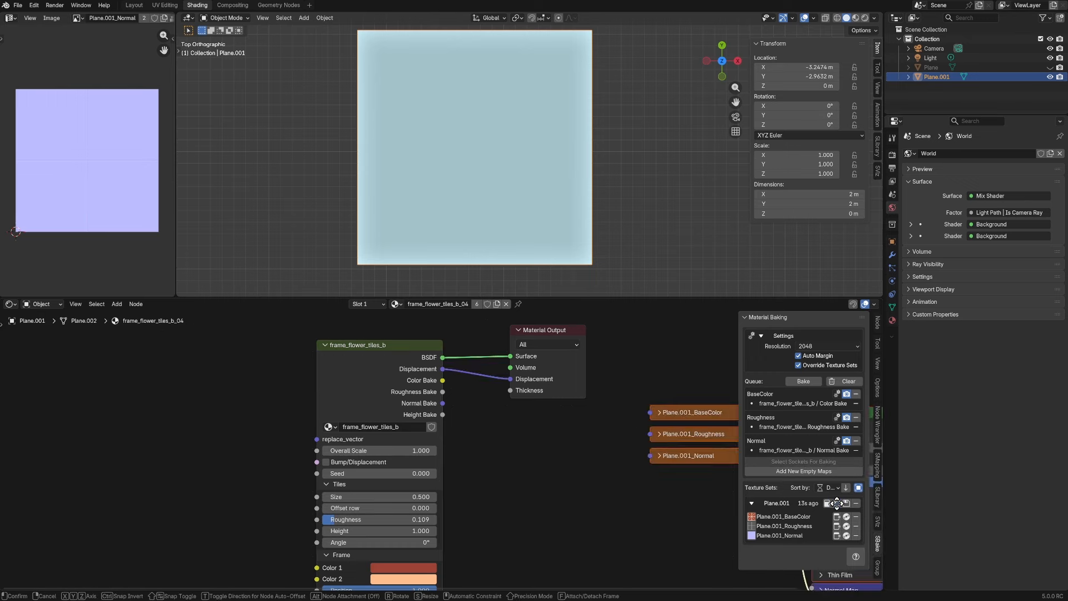
{"action": "left_click", "coordinate": [216, 401]}
{"action": "left_click_drag", "start_coordinate": [289, 364], "coordinate": [510, 356]}
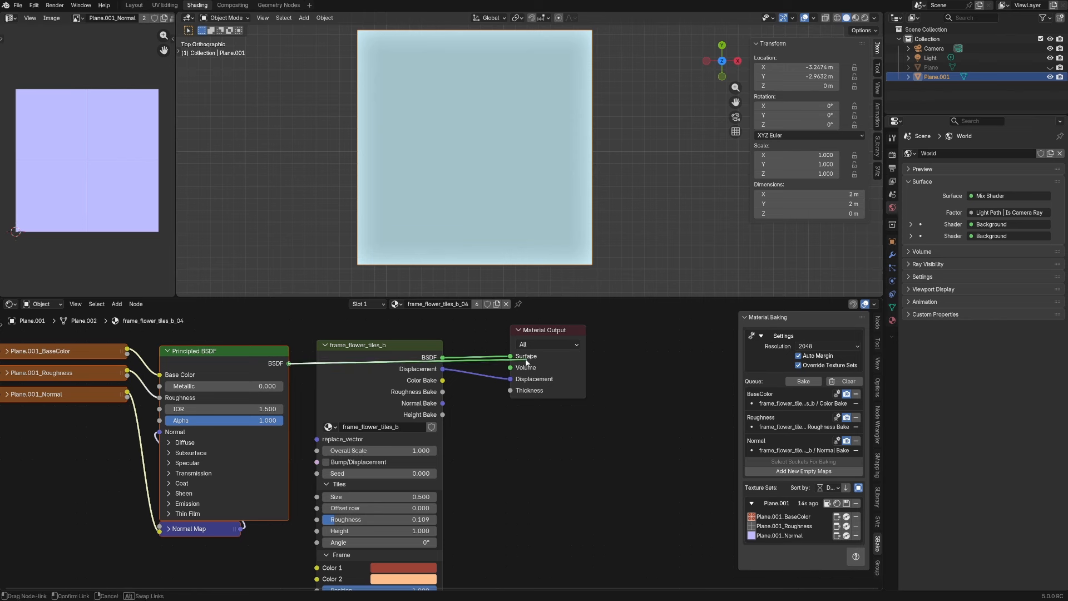
{"action": "right_click_drag", "start_coordinate": [496, 371], "coordinate": [478, 385], "text": "ctrl"}
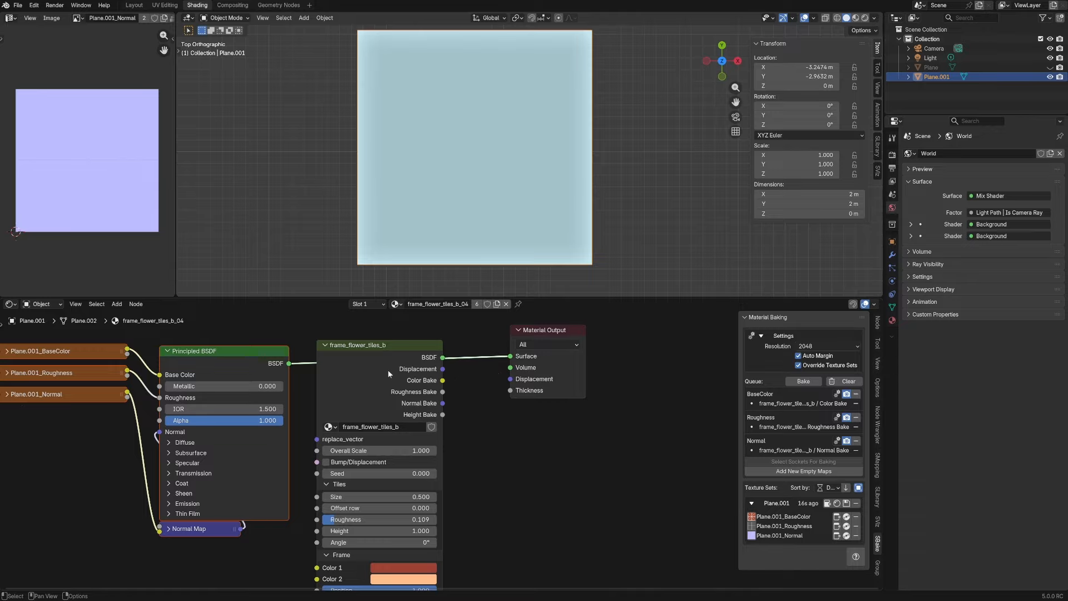
- Delete the procedural frame_flower_tiles_b node and clear the baking queue
{"action": "left_click_drag", "start_coordinate": [381, 361], "coordinate": [446, 453]}
{"action": "key", "text": "x"}
{"action": "scroll", "coordinate": [393, 422], "scroll_direction": "down", "scroll_amount": 5}
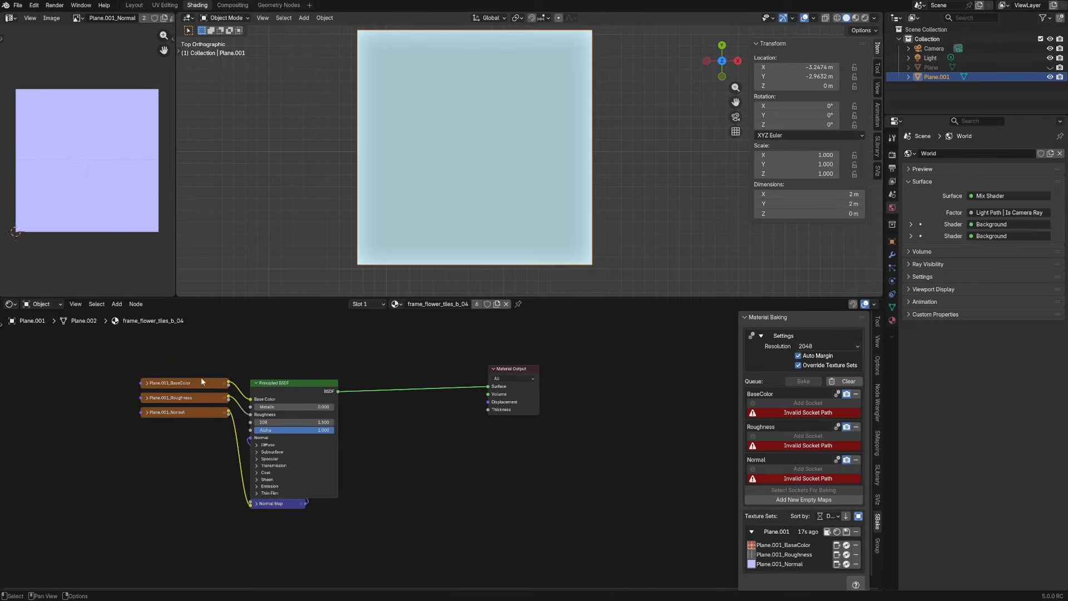
{"action": "left_click", "coordinate": [855, 393]}
{"action": "left_click", "coordinate": [845, 381]}
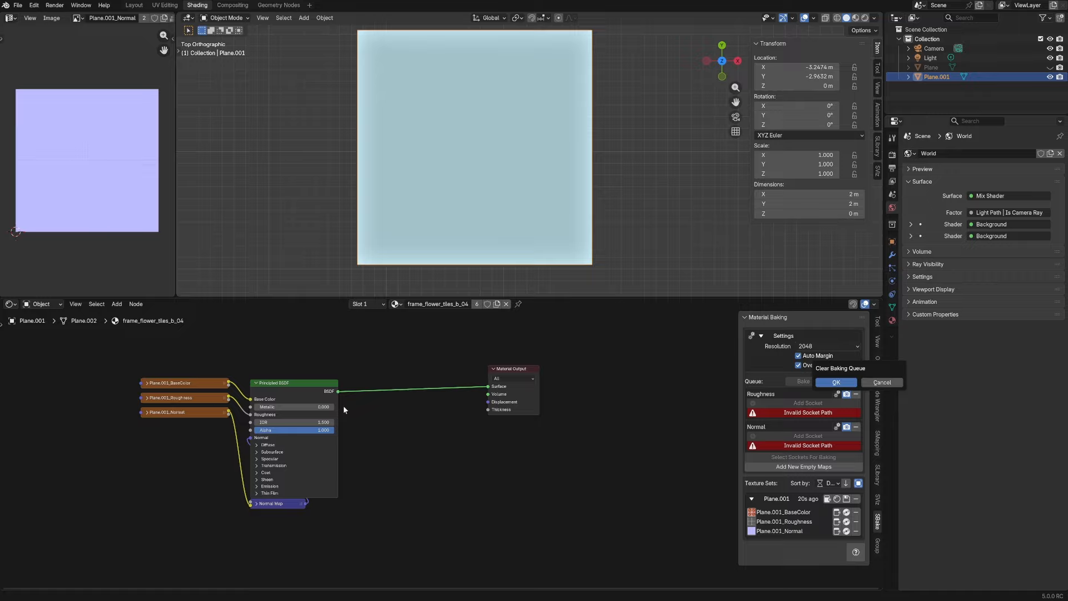
{"action": "left_click", "coordinate": [835, 382]}
- Move the baked texture and Principled BSDF nodes together next to the Material Output
{"action": "left_click_drag", "start_coordinate": [183, 358], "coordinate": [325, 546]}
{"action": "key", "text": "Home"}
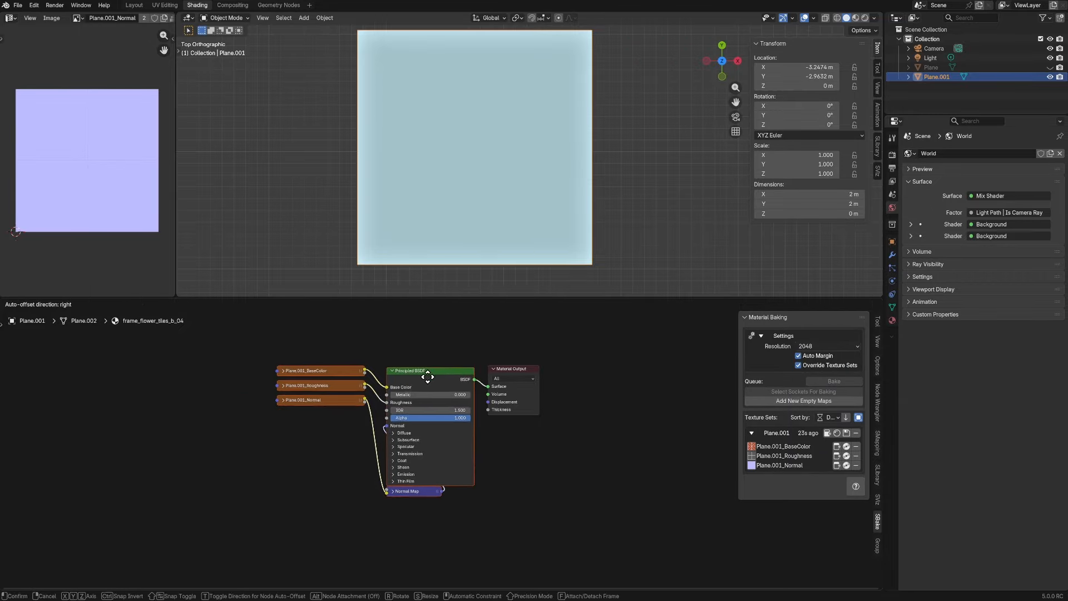
- Switch the viewport to rendered shading and unhide the L-shaped plane beside the baked square plane
{"action": "left_click", "coordinate": [865, 18]}
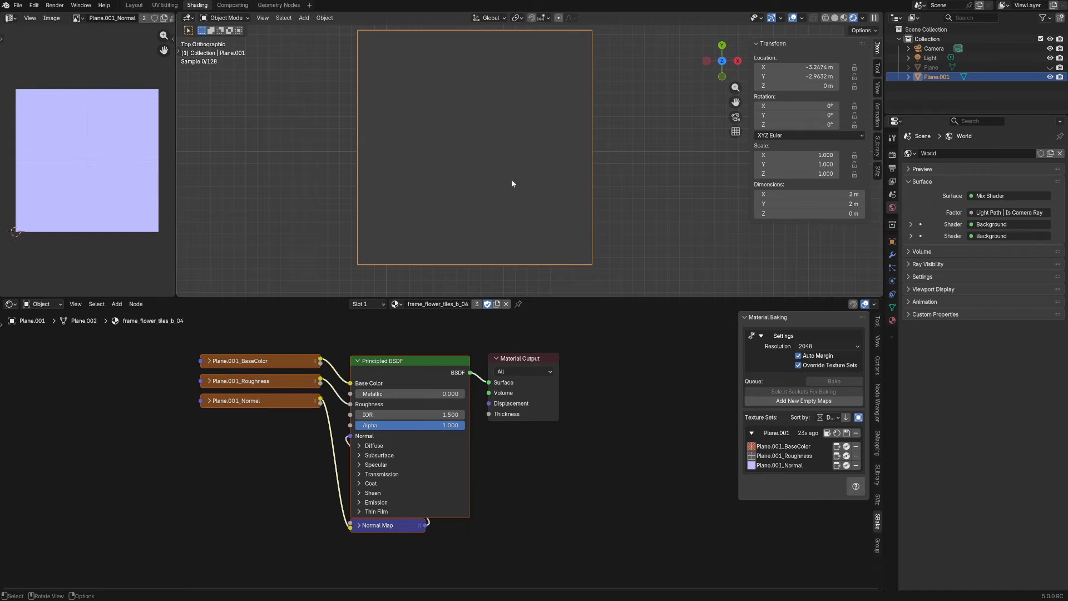
{"action": "mouse_move", "coordinate": [635, 180]}
{"action": "middle_mouse_down"}
{"action": "mouse_move", "coordinate": [659, 125]}
{"action": "mouse_move", "coordinate": [582, 150]}
{"action": "mouse_move", "coordinate": [587, 171]}
{"action": "middle_mouse_up"}
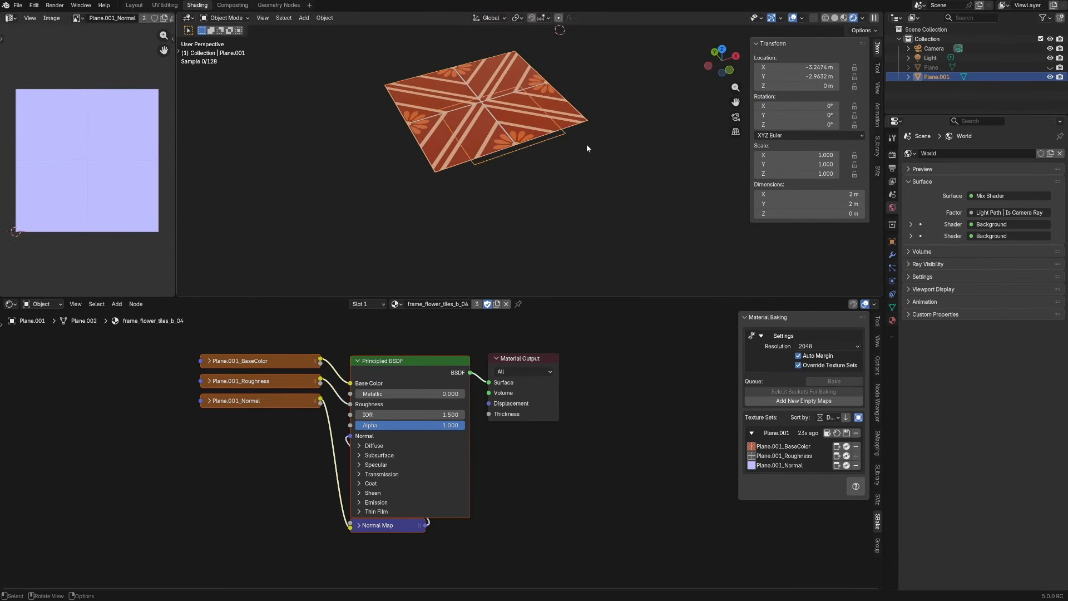
{"action": "scroll", "coordinate": [608, 136], "scroll_direction": "down", "scroll_amount": 5}
{"action": "left_click", "coordinate": [1050, 68]}
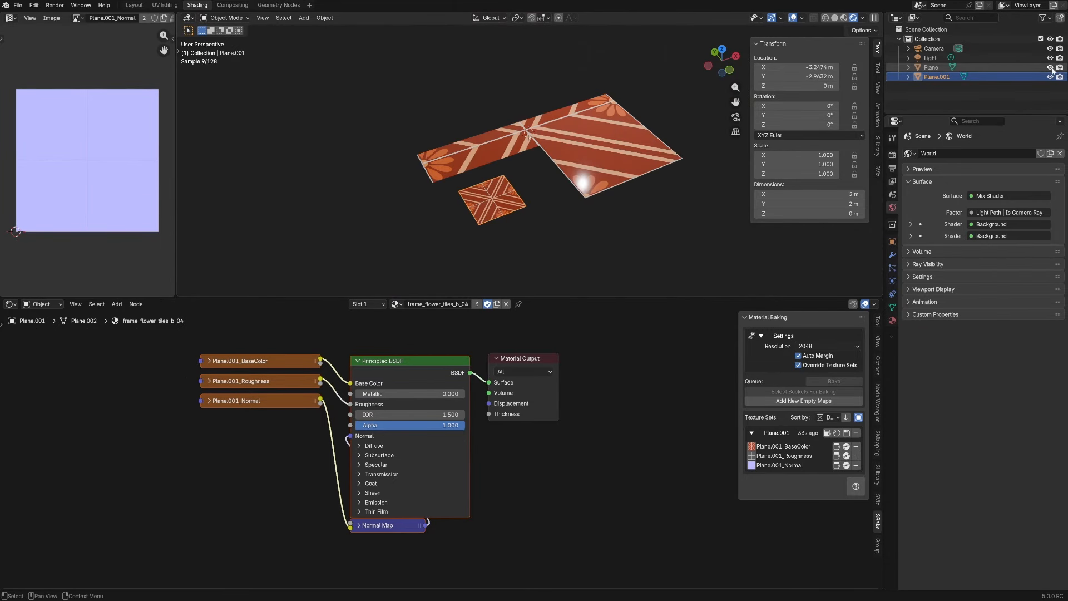
- Add a UVMap attribute node to the material and place it ahead of the baked Plane.001 texture nodes
{"action": "middle_click_drag", "start_coordinate": [651, 145], "coordinate": [572, 162]}
{"action": "middle_click_drag", "start_coordinate": [185, 330], "coordinate": [398, 367]}
{"action": "key", "text": "shift+a"}
{"action": "left_click", "coordinate": [397, 366]}
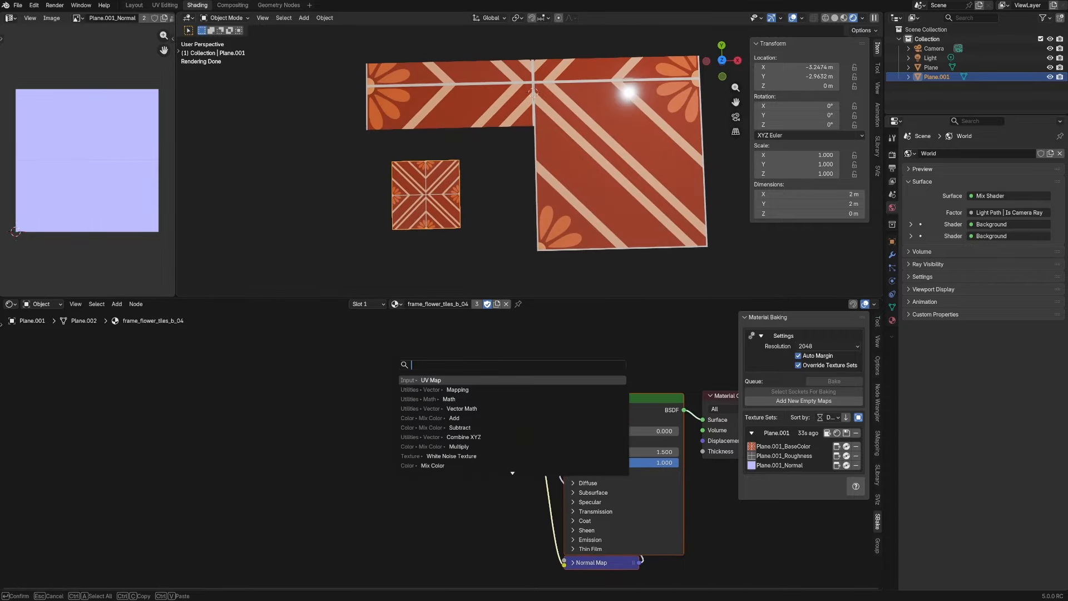
{"action": "type", "text": "uvm"}
{"action": "key", "text": "Return"}
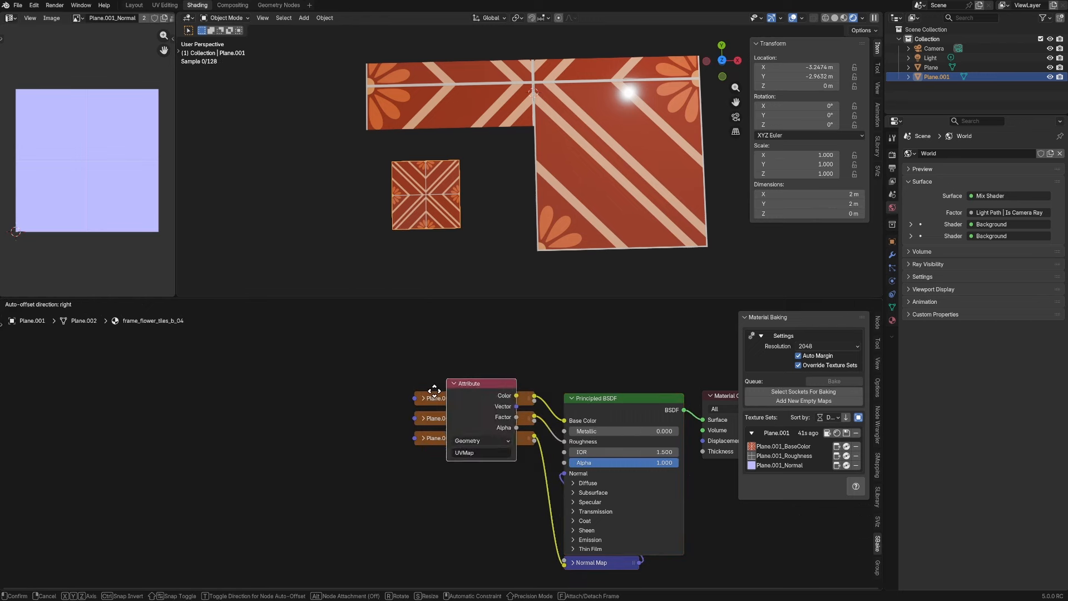
{"action": "left_click", "coordinate": [148, 394]}
- Attach a Mapping node to the UVMap attribute's Vector output and link it to the BaseColor, Roughness and Normal textures
{"action": "left_click_drag", "start_coordinate": [229, 410], "coordinate": [263, 413]}
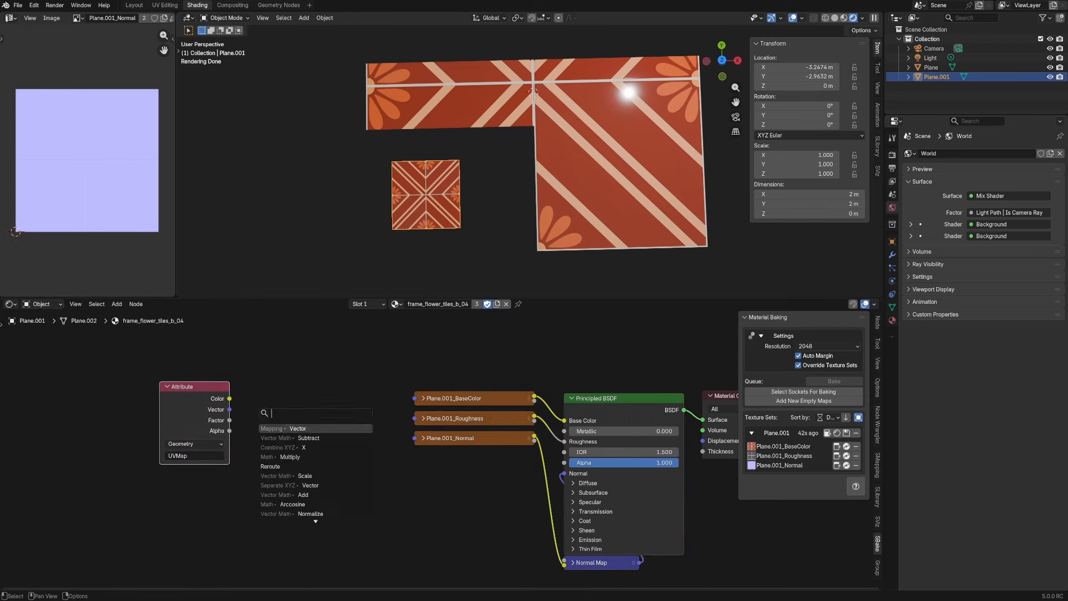
{"action": "type", "text": "map"}
{"action": "key", "text": "Return"}
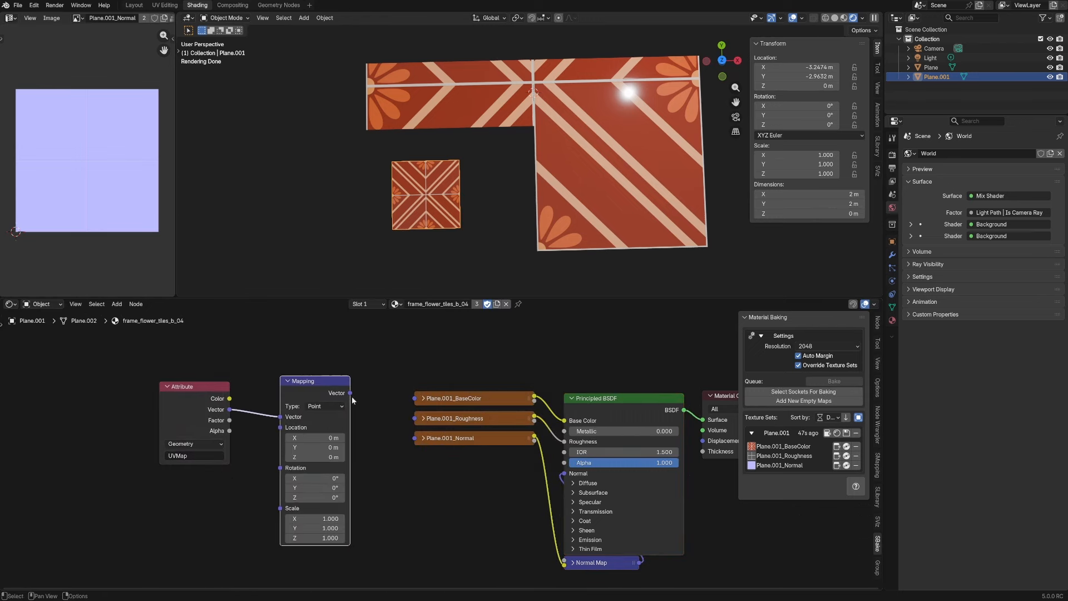
{"action": "left_click_drag", "start_coordinate": [350, 393], "coordinate": [414, 438]}
- Hide the square Plane.001 so only the L-shaped plane is displayed
{"action": "middle_click_drag", "start_coordinate": [514, 179], "coordinate": [510, 171]}
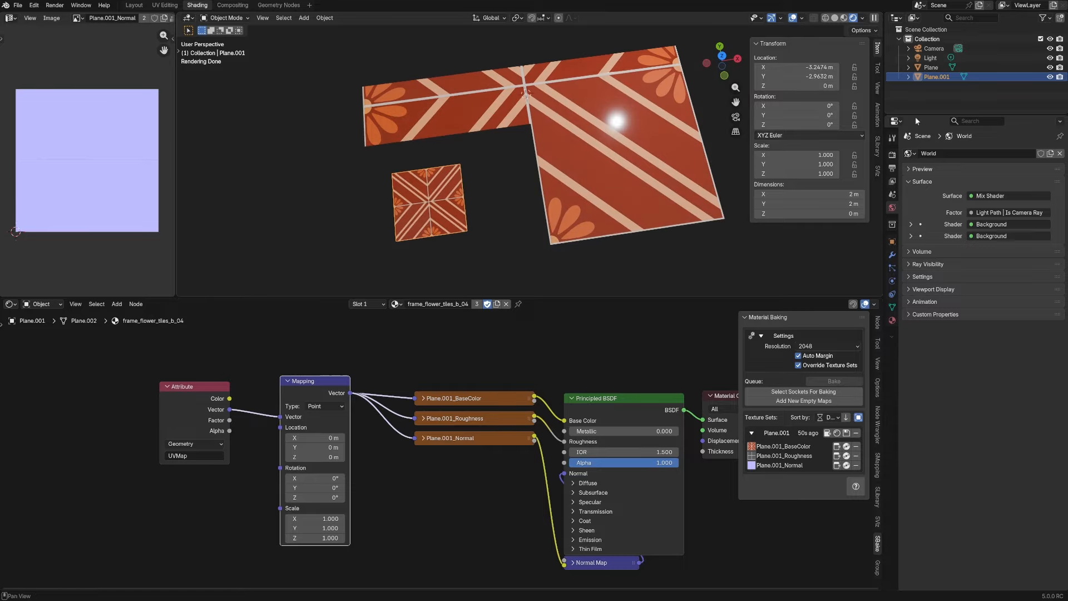
{"action": "left_click", "coordinate": [1050, 77]}
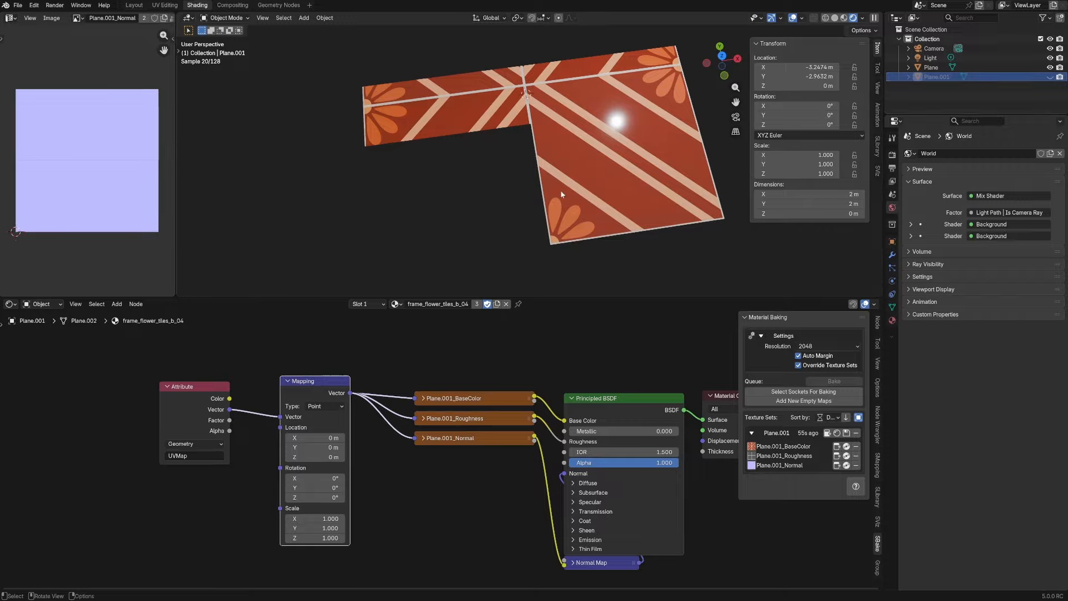
{"action": "middle_click_drag", "start_coordinate": [560, 189], "coordinate": [551, 178]}
{"action": "scroll", "coordinate": [429, 446], "scroll_direction": "up", "scroll_amount": 2}
- Set the Mapping node's scale to 5 on X, Y and Z
{"action": "middle_click_drag", "start_coordinate": [392, 514], "coordinate": [393, 471]}
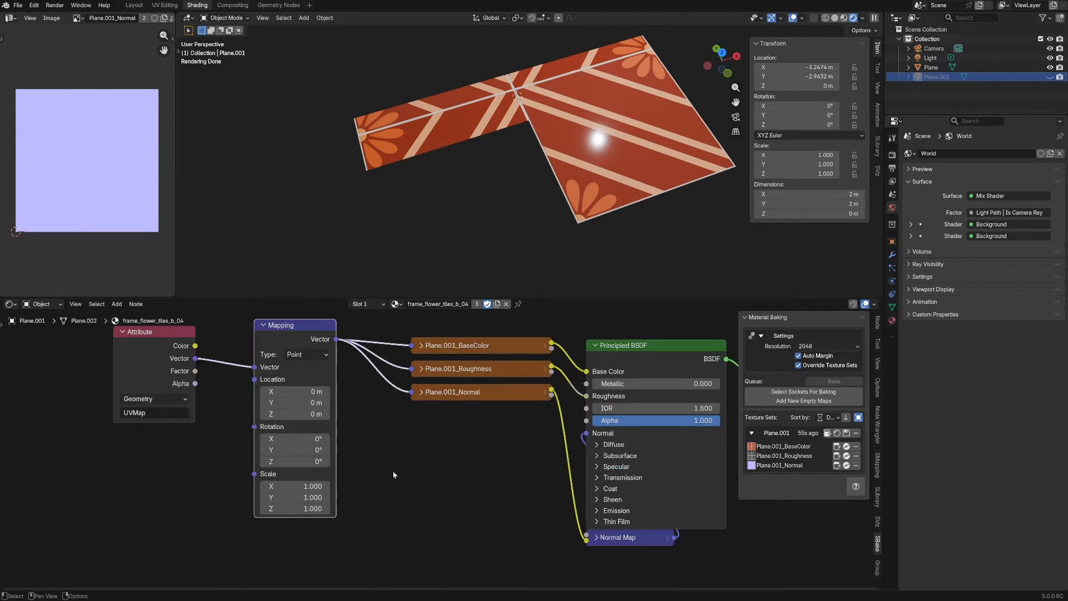
{"action": "left_click_drag", "start_coordinate": [297, 486], "coordinate": [297, 508]}
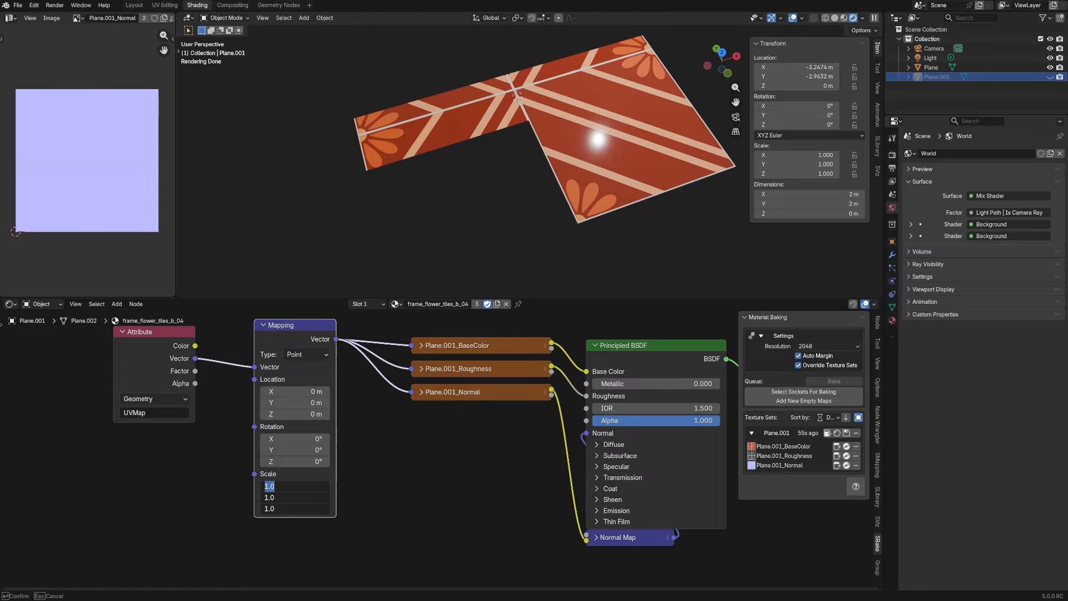
{"action": "type", "text": "5"}
{"action": "key", "text": "Return"}
{"action": "middle_click_drag", "start_coordinate": [503, 179], "coordinate": [556, 162]}
- Expand the Plane.001_BaseColor texture node to inspect its image settings and collapse it again
{"action": "left_click", "coordinate": [421, 346]}
{"action": "left_click", "coordinate": [421, 346]}
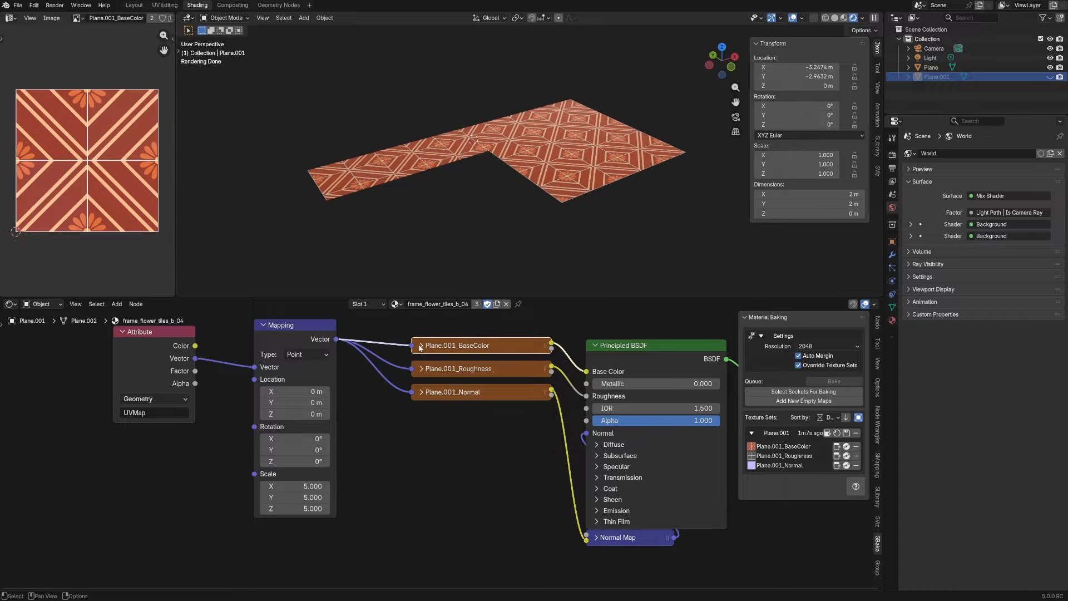
{"action": "left_click", "coordinate": [423, 346]}
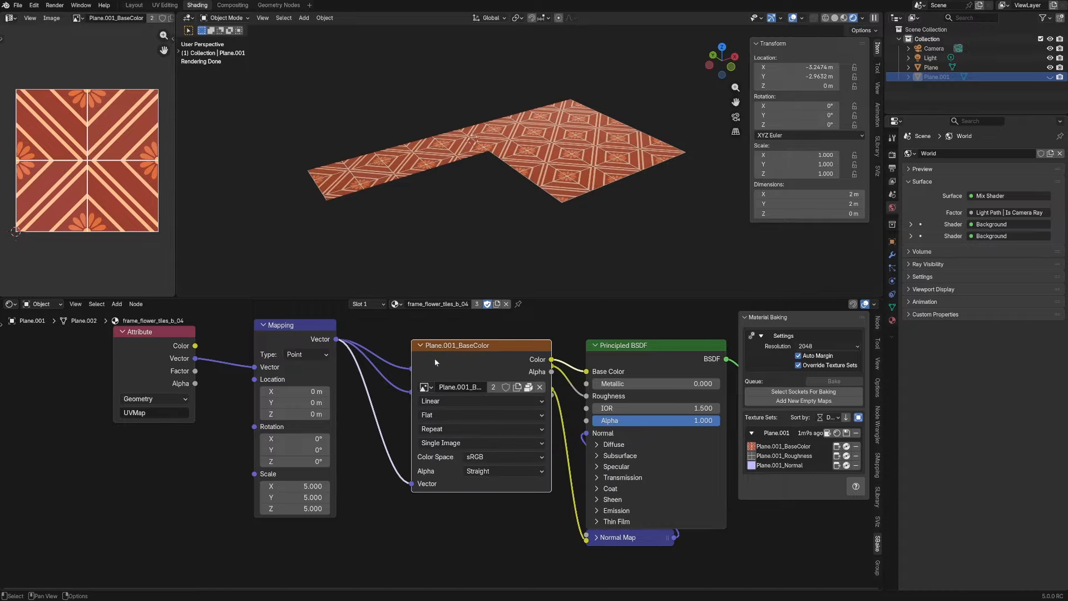
{"action": "left_click", "coordinate": [421, 346]}
{"action": "middle_click_drag", "start_coordinate": [537, 237], "coordinate": [503, 266]}
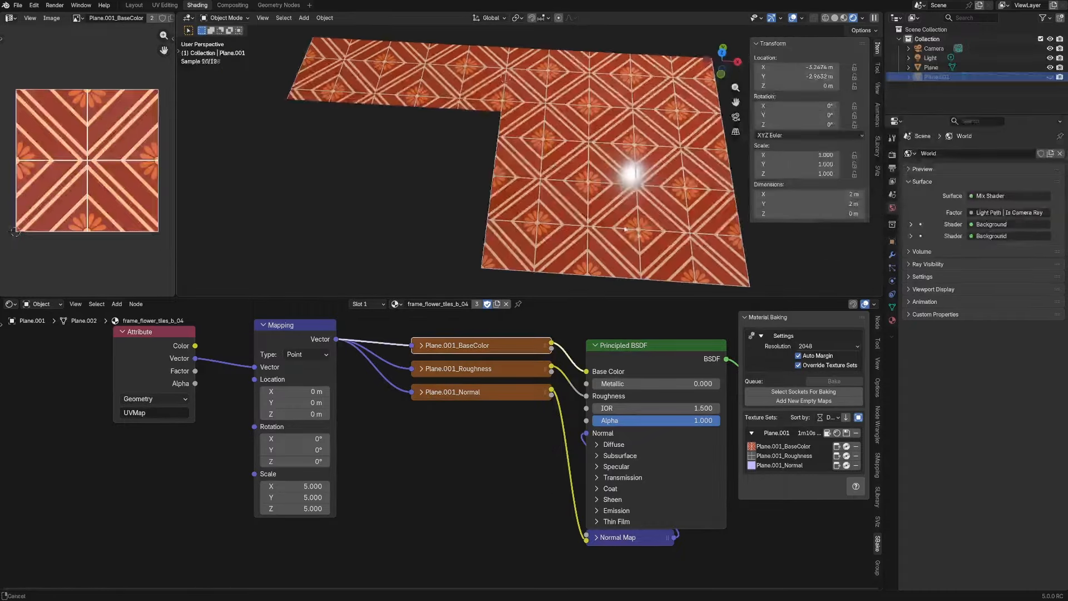
- Set the Mapping node's scale to 10 on all three axes to repeat the tiles more densely
{"action": "middle_click_drag", "start_coordinate": [626, 229], "coordinate": [606, 186]}
{"action": "scroll", "coordinate": [567, 200], "scroll_direction": "up", "scroll_amount": 4}
{"action": "left_click_drag", "start_coordinate": [295, 487], "coordinate": [295, 508]}
{"action": "type", "text": "10"}
{"action": "key", "text": "Return"}
{"action": "scroll", "coordinate": [434, 195], "scroll_direction": "down", "scroll_amount": 4}
{"action": "middle_click_drag", "start_coordinate": [434, 195], "coordinate": [595, 166]}
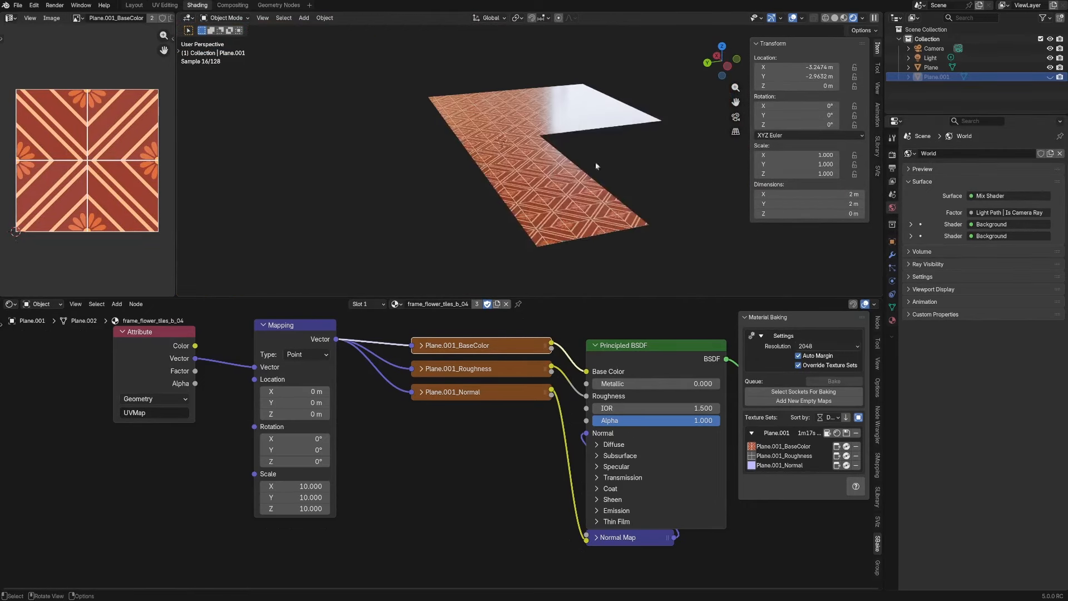
{"action": "middle_click_drag", "start_coordinate": [648, 104], "coordinate": [608, 200]}
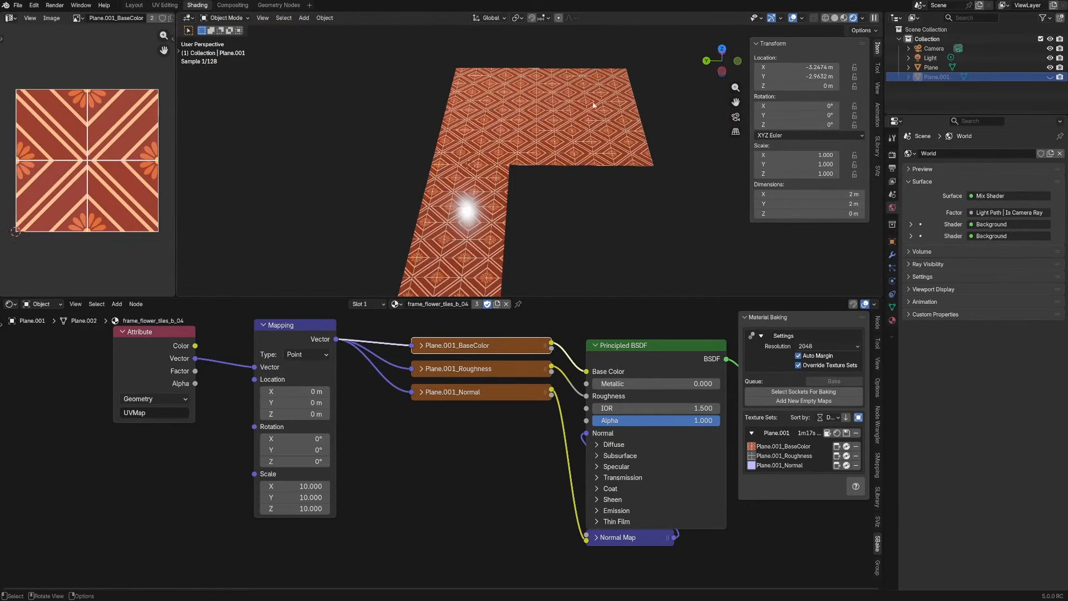
- Show the Sanctus Viz materials browser and compare the Frame Flower Tiles B 04 preview with the tiled L-shaped plane
{"action": "left_click", "coordinate": [877, 170]}
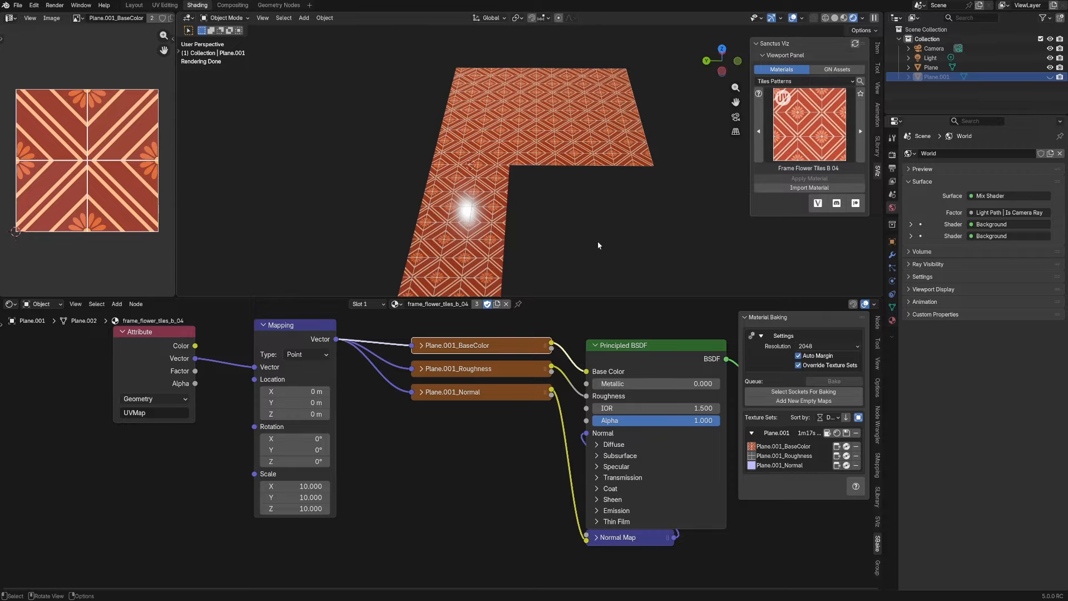
{"action": "middle_click_drag", "start_coordinate": [598, 246], "coordinate": [559, 240]}
{"action": "left_click", "coordinate": [831, 131]}
{"action": "left_click", "coordinate": [832, 132]}
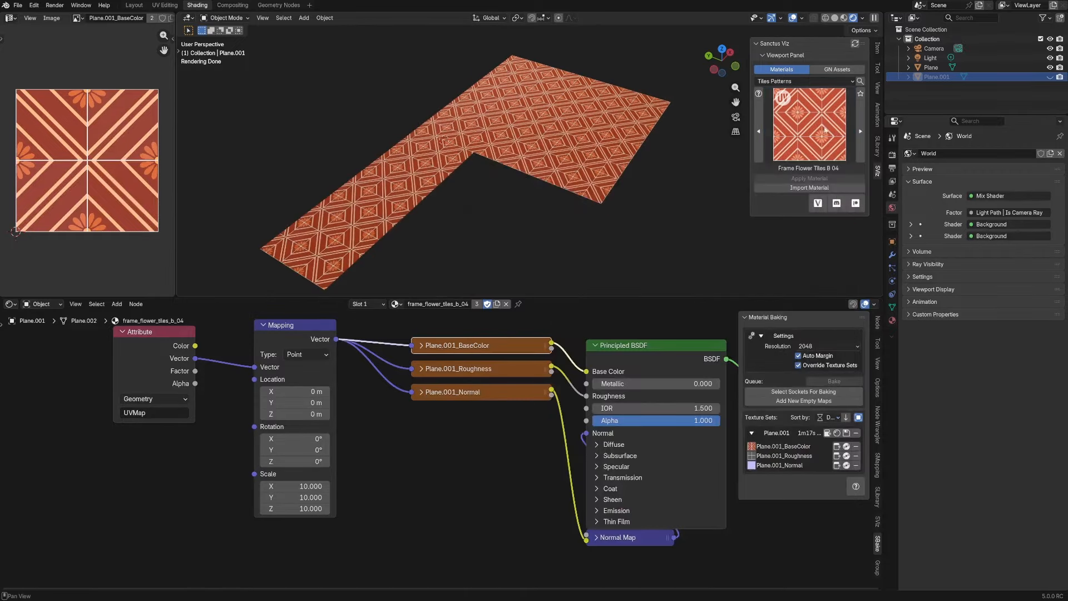
{"action": "left_click", "coordinate": [839, 127]}
{"action": "middle_click_drag", "start_coordinate": [491, 246], "coordinate": [495, 279]}
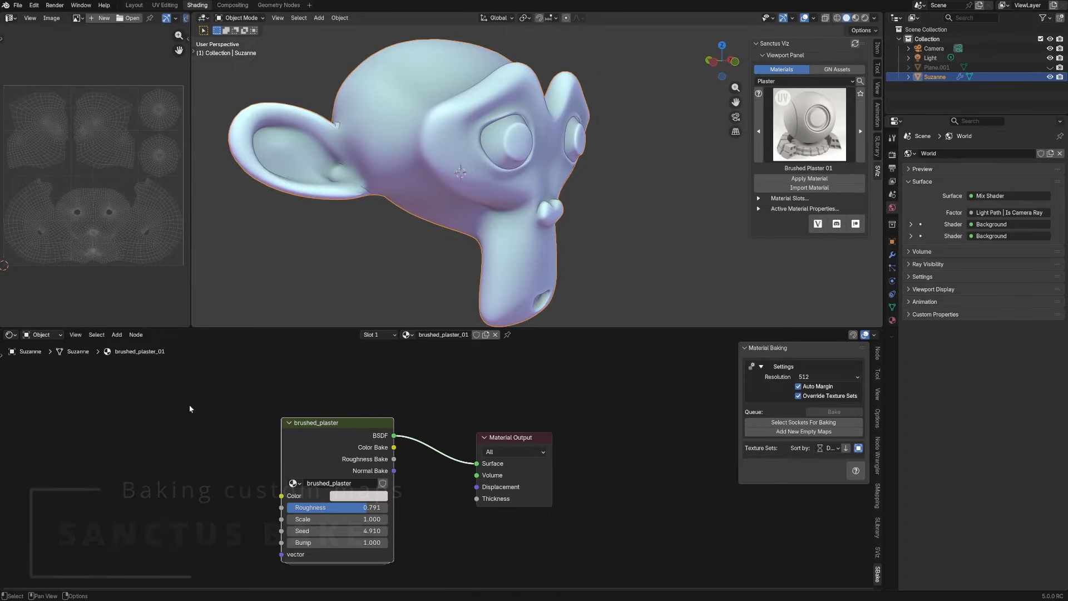
- Move the Material Output node closer to the brushed_plaster node in Suzanne's material
{"action": "scroll", "coordinate": [675, 416], "scroll_direction": "down", "scroll_amount": 1}
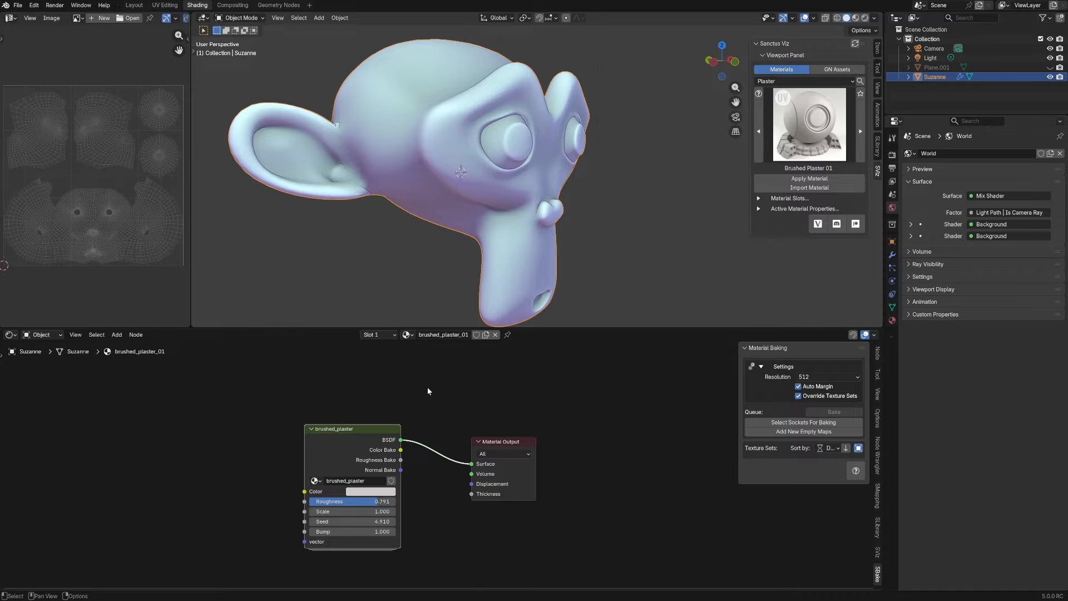
{"action": "left_click_drag", "start_coordinate": [501, 441], "coordinate": [473, 424]}
{"action": "middle_click_drag", "start_coordinate": [534, 282], "coordinate": [572, 253]}
{"action": "scroll", "coordinate": [396, 397], "scroll_direction": "down", "scroll_amount": 2}
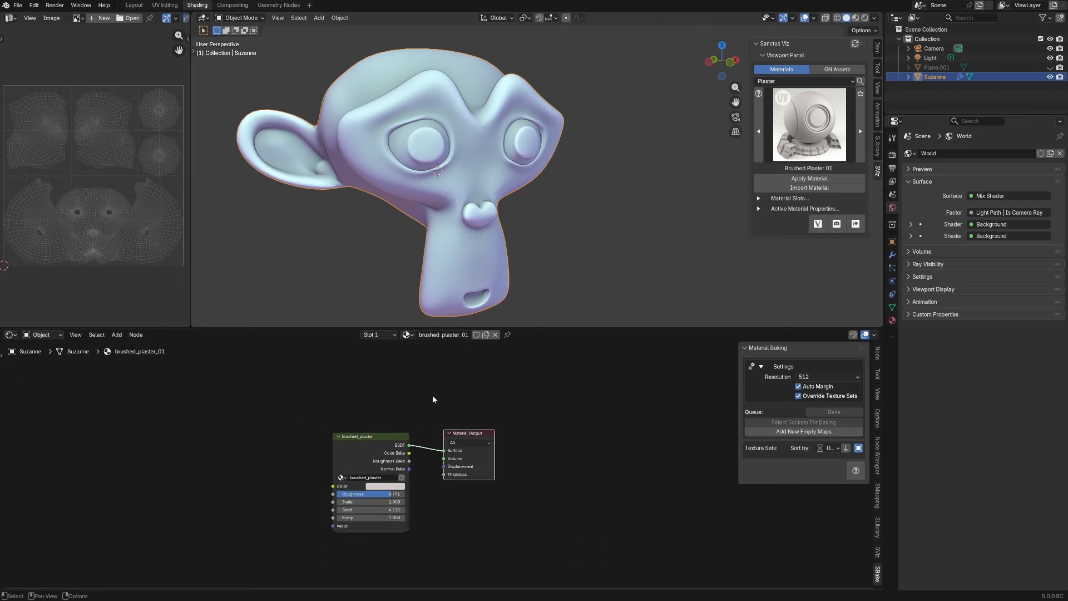
{"action": "scroll", "coordinate": [442, 412], "scroll_direction": "up", "scroll_amount": 1}
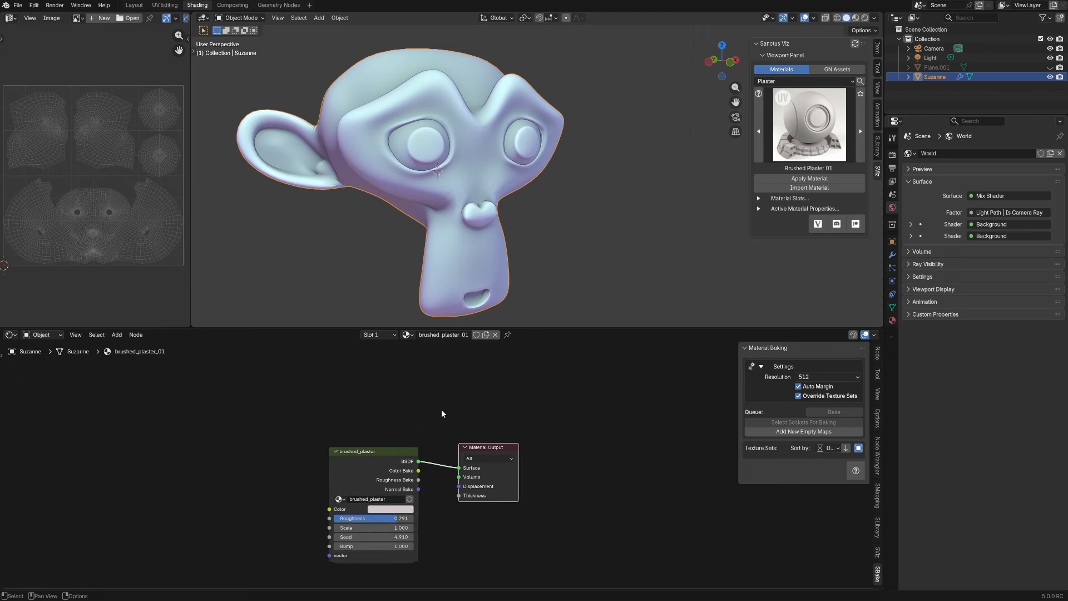
{"action": "scroll", "coordinate": [442, 410], "scroll_direction": "up", "scroll_amount": 1}
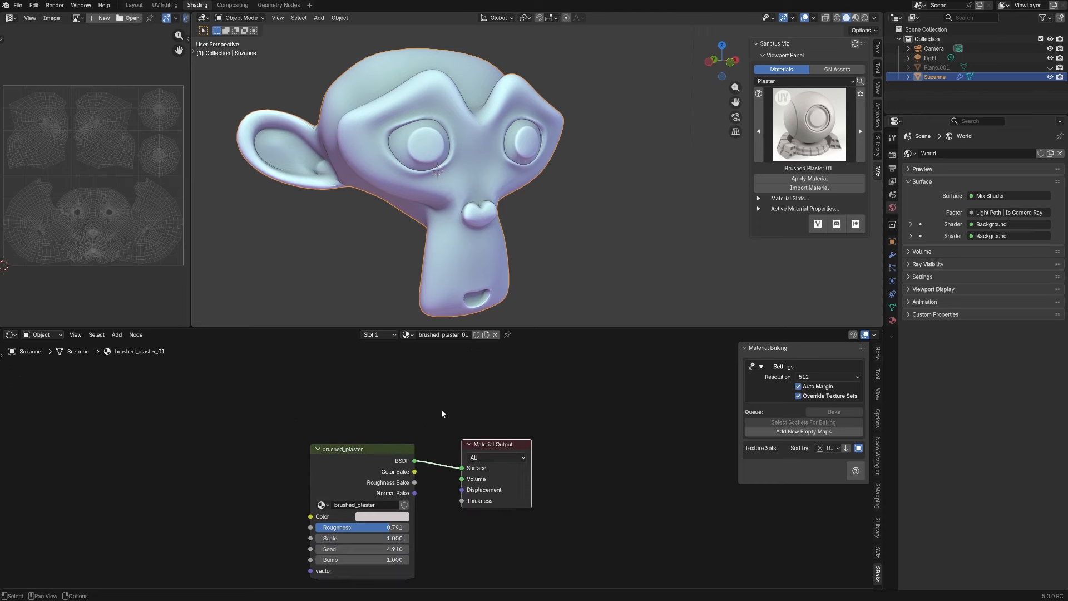
- Switch the viewport to rendered shading and look closely at Suzanne's brushed plaster surface
{"action": "left_click", "coordinate": [865, 17]}
{"action": "middle_click_drag", "start_coordinate": [508, 153], "coordinate": [530, 156]}
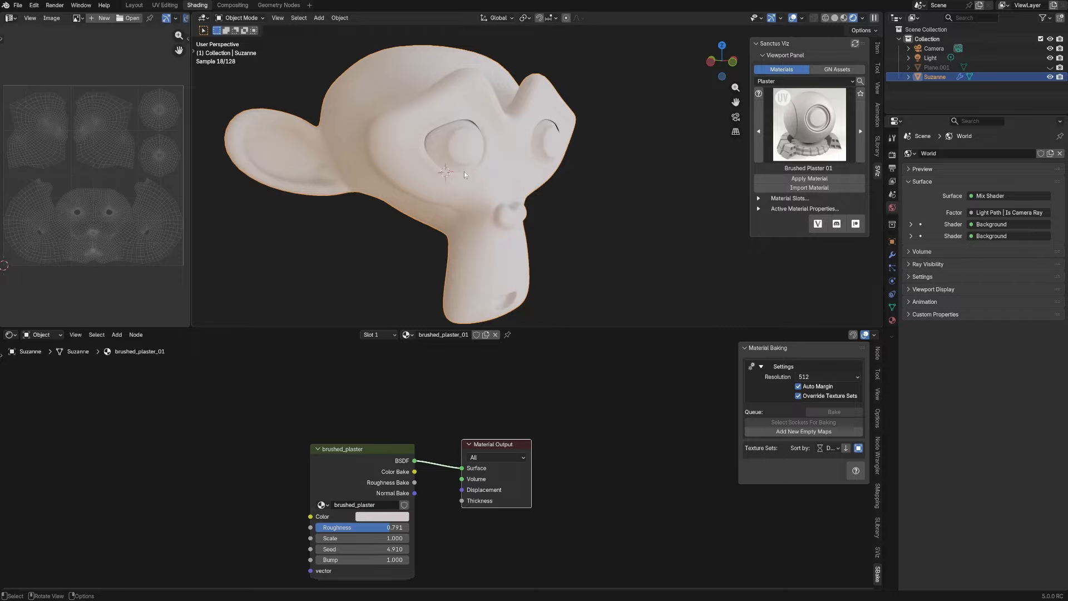
{"action": "scroll", "coordinate": [459, 212], "scroll_direction": "up", "scroll_amount": 2}
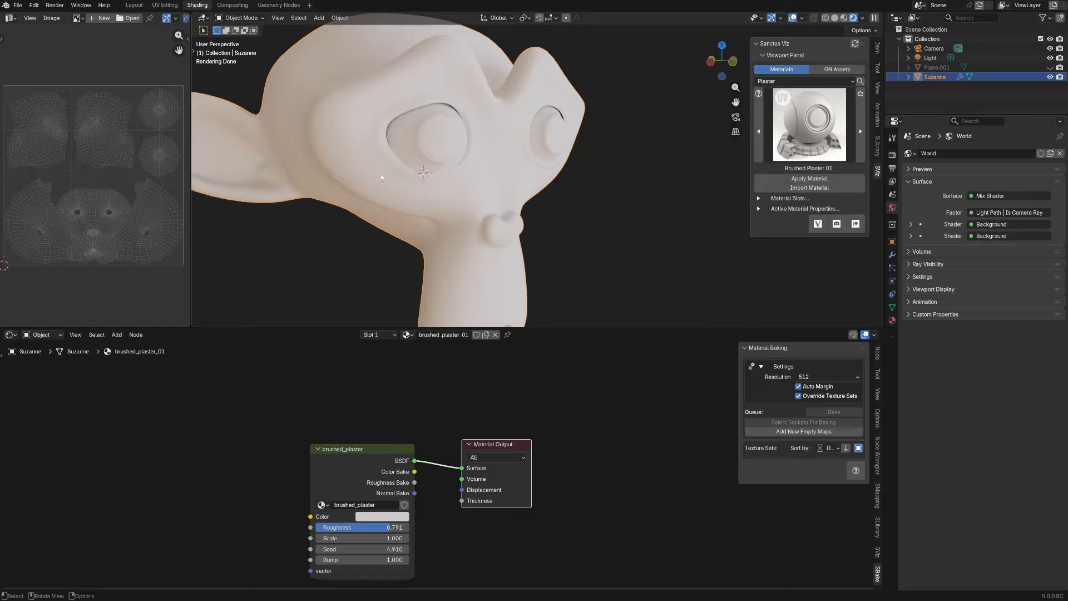
- Add an Ambient Occlusion node above the brushed_plaster node
{"action": "scroll", "coordinate": [412, 437], "scroll_direction": "up", "scroll_amount": 3}
{"action": "key", "text": "shift+a"}
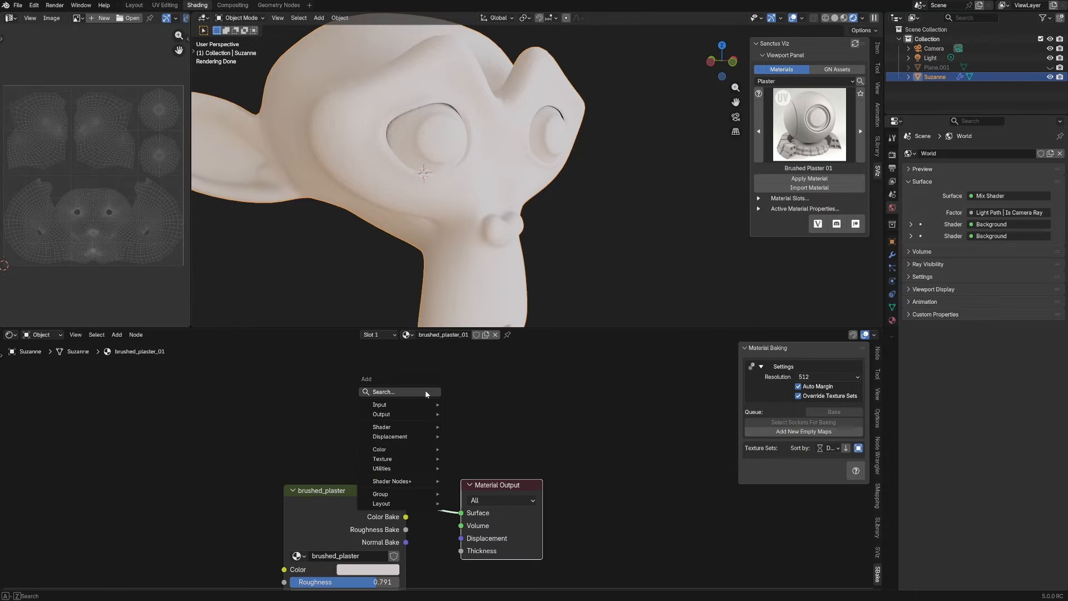
{"action": "left_click", "coordinate": [425, 390]}
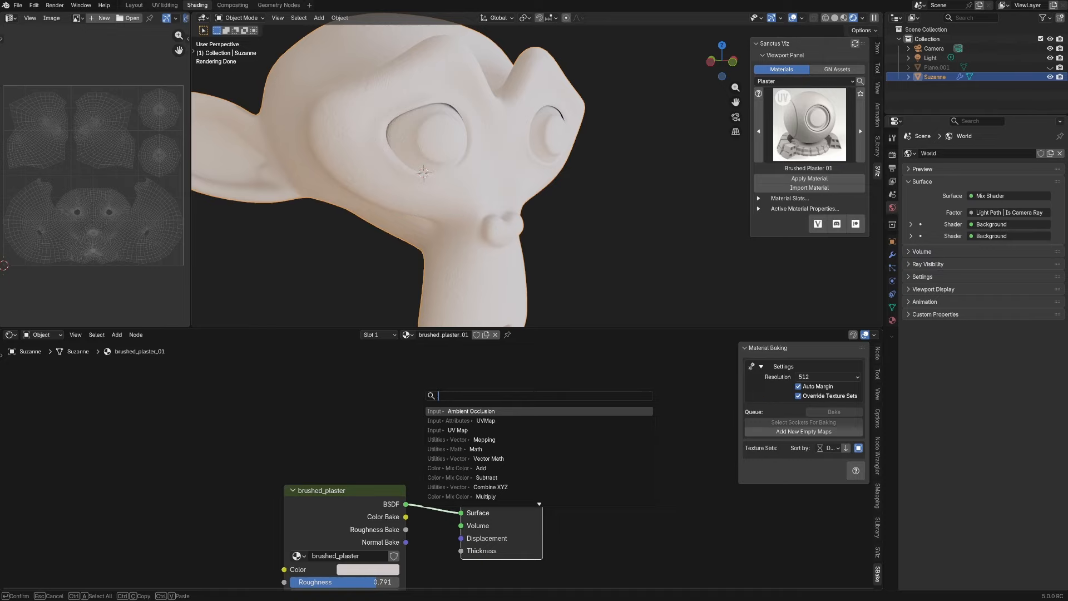
{"action": "left_click", "coordinate": [462, 411]}
{"action": "left_click", "coordinate": [319, 406]}
{"action": "middle_click_drag", "start_coordinate": [490, 478], "coordinate": [477, 435]}
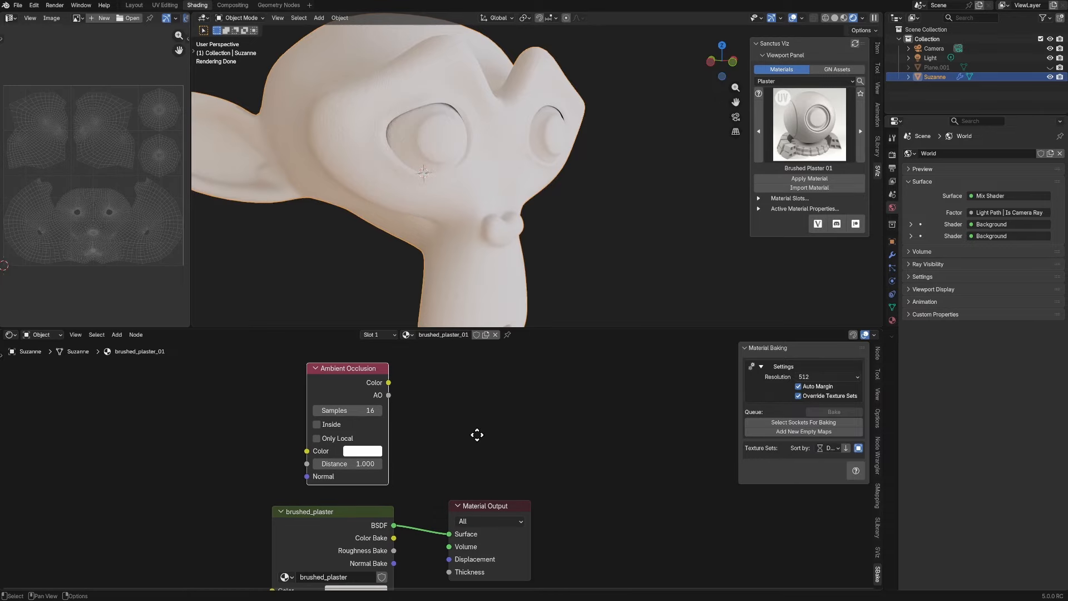
- Shift the Material Output node aside and preview the Ambient Occlusion node's AO output through its Surface input on Suzanne
{"action": "left_click_drag", "start_coordinate": [473, 507], "coordinate": [492, 498]}
{"action": "middle_click_drag", "start_coordinate": [449, 477], "coordinate": [446, 442]}
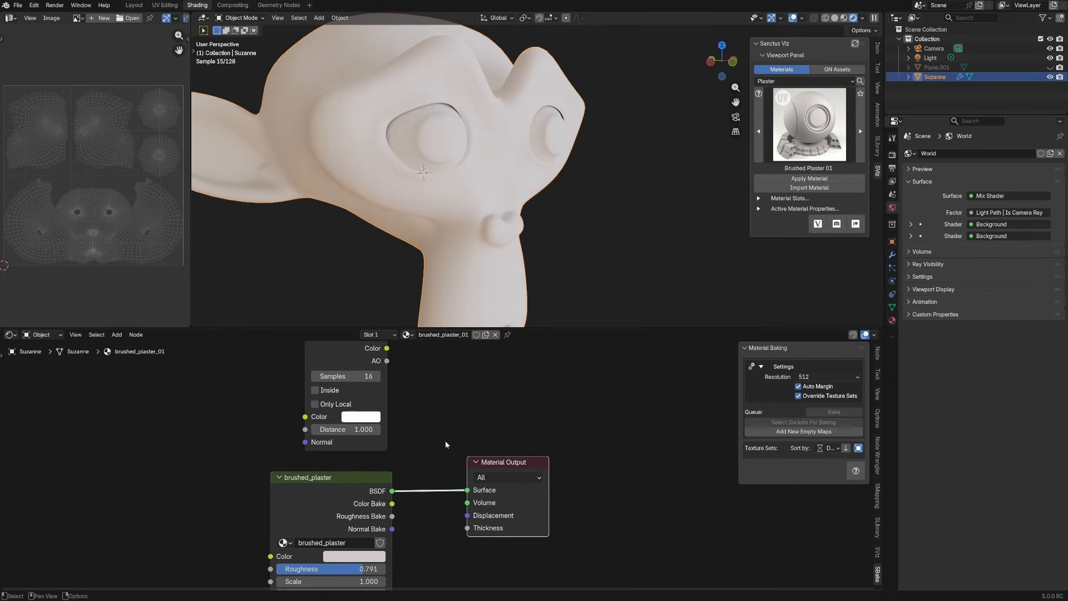
{"action": "scroll", "coordinate": [444, 434], "scroll_direction": "down", "scroll_amount": 2}
{"action": "scroll", "coordinate": [444, 432], "scroll_direction": "up", "scroll_amount": 2}
{"action": "left_click", "coordinate": [367, 367], "text": "ctrl+shift"}
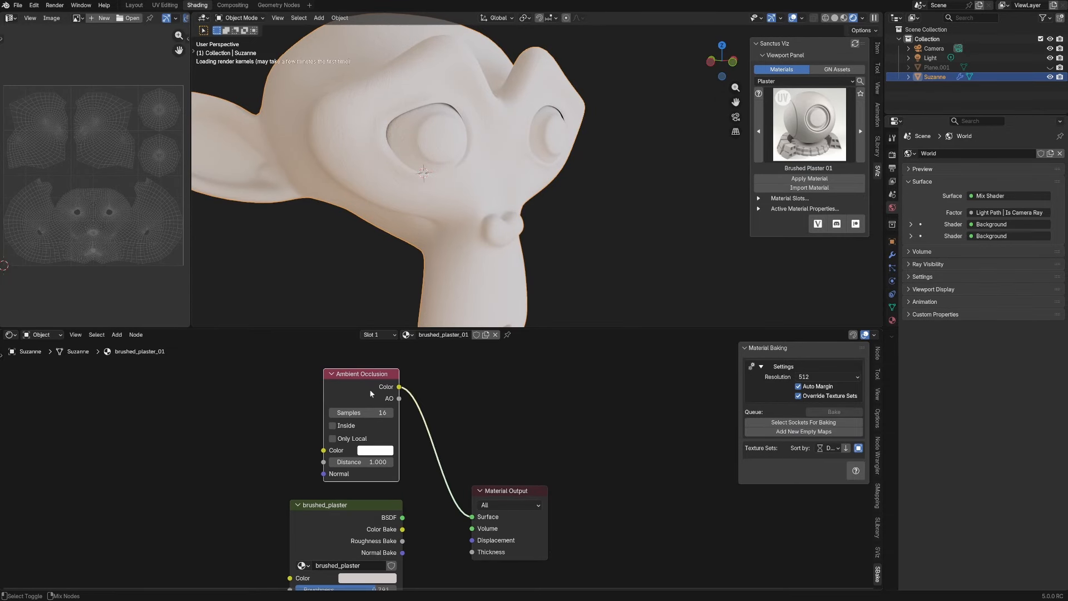
{"action": "scroll", "coordinate": [466, 186], "scroll_direction": "down", "scroll_amount": 5}
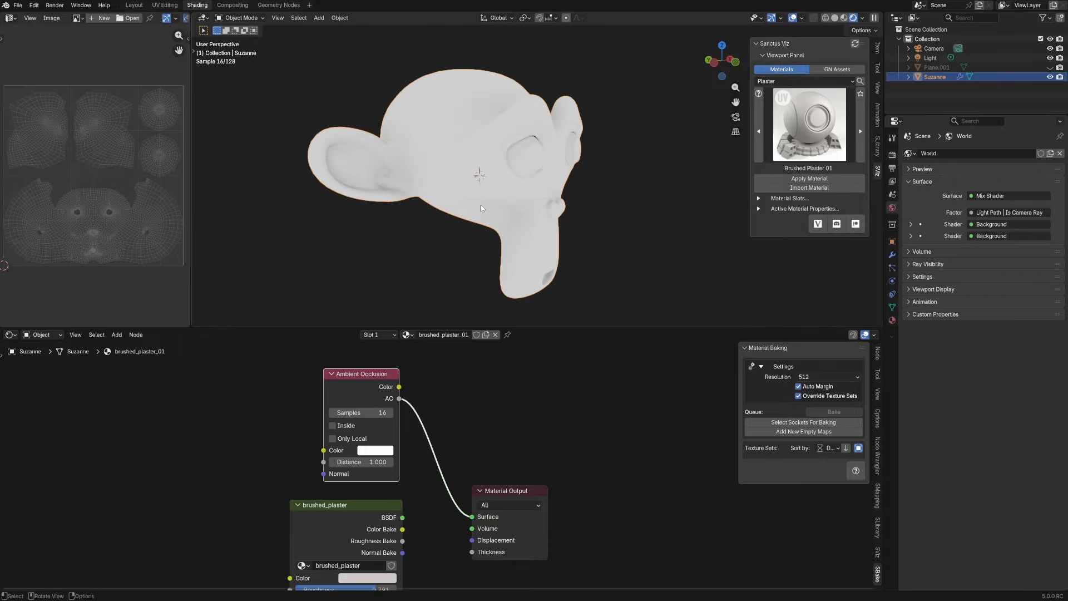
{"action": "middle_click_drag", "start_coordinate": [475, 515], "coordinate": [400, 462]}
{"action": "mouse_move", "coordinate": [408, 500]}
{"action": "middle_mouse_down"}
{"action": "mouse_move", "coordinate": [412, 473]}
{"action": "mouse_move", "coordinate": [379, 523]}
{"action": "middle_mouse_up"}
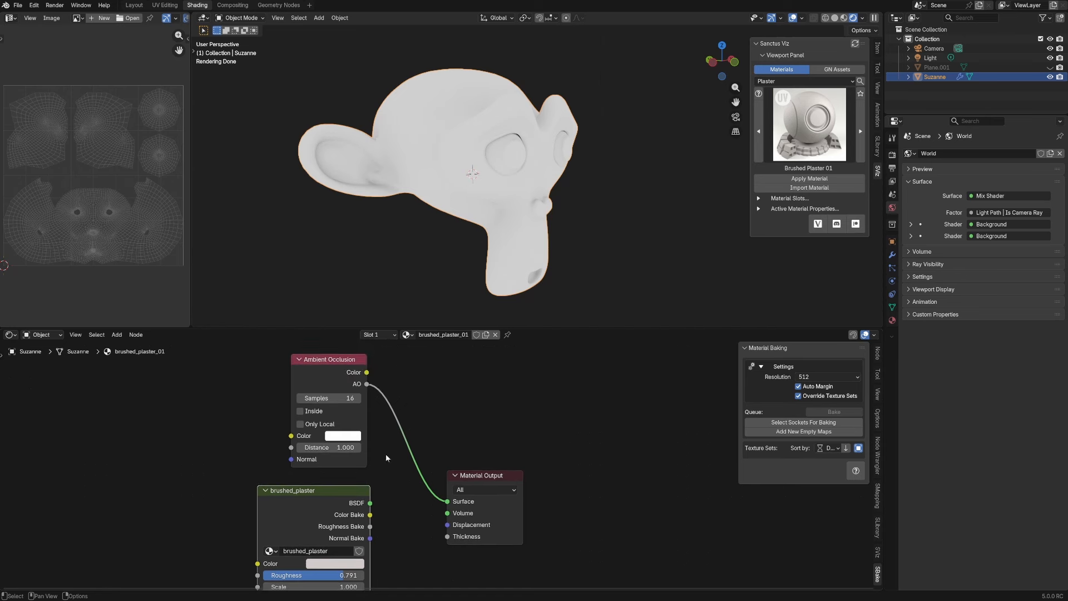
- Queue the brushed_plaster node's Color Bake, Roughness Bake and Normal Bake sockets for baking
{"action": "middle_click_drag", "start_coordinate": [407, 480], "coordinate": [405, 414]}
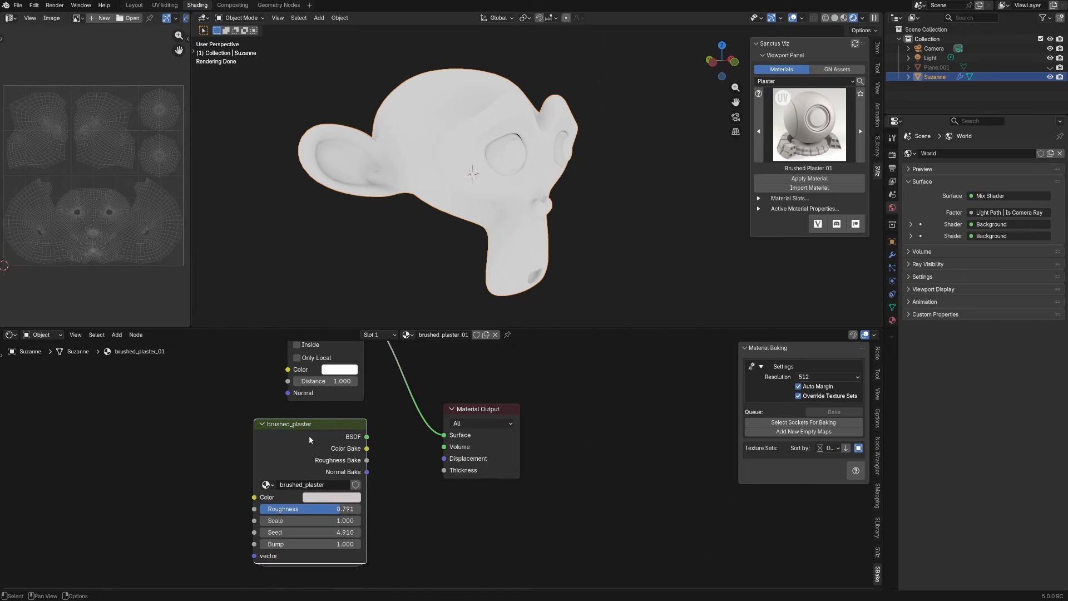
{"action": "right_click", "coordinate": [311, 445]}
{"action": "left_click", "coordinate": [301, 447]}
{"action": "left_click_drag", "start_coordinate": [325, 447], "coordinate": [326, 468]}
{"action": "left_click", "coordinate": [305, 481]}
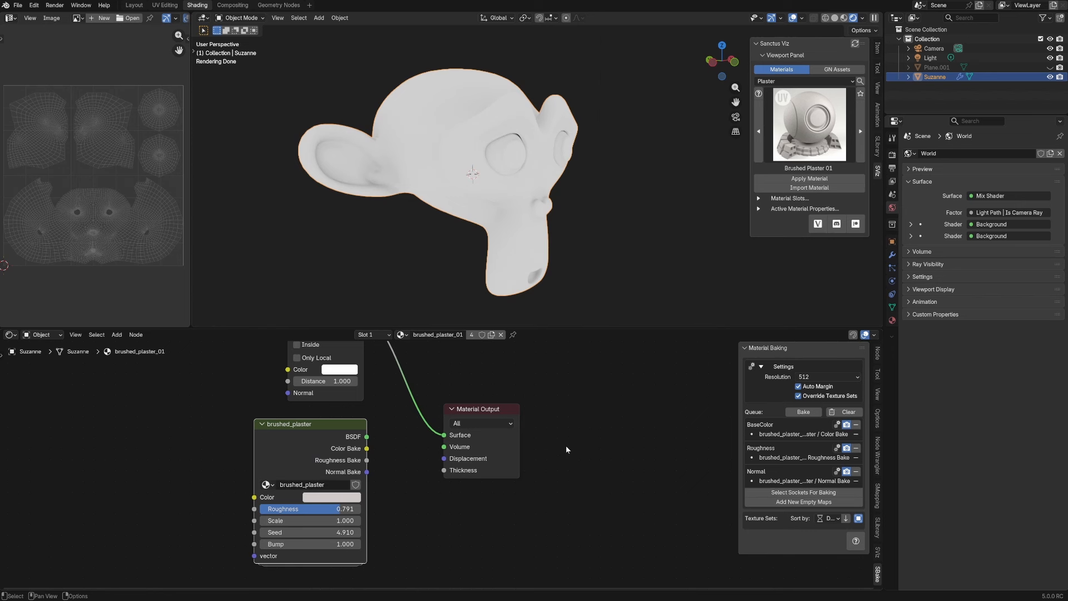
- Add only the Ambient Occlusion node's AO socket to the baking queue as a custom map
{"action": "middle_click_drag", "start_coordinate": [550, 392], "coordinate": [554, 485]}
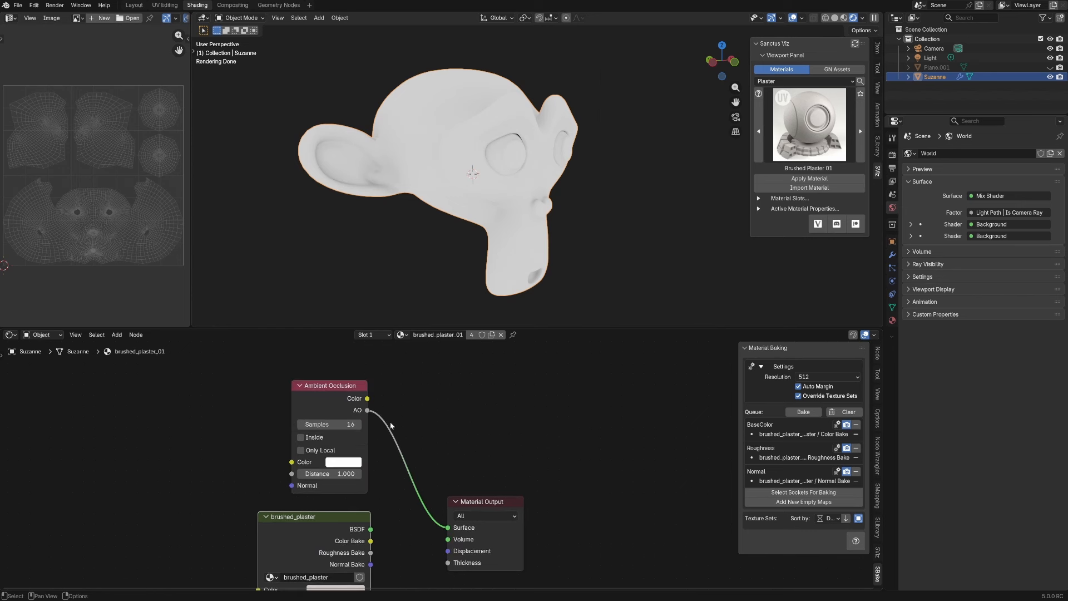
{"action": "left_click", "coordinate": [339, 407]}
{"action": "right_click", "coordinate": [331, 409]}
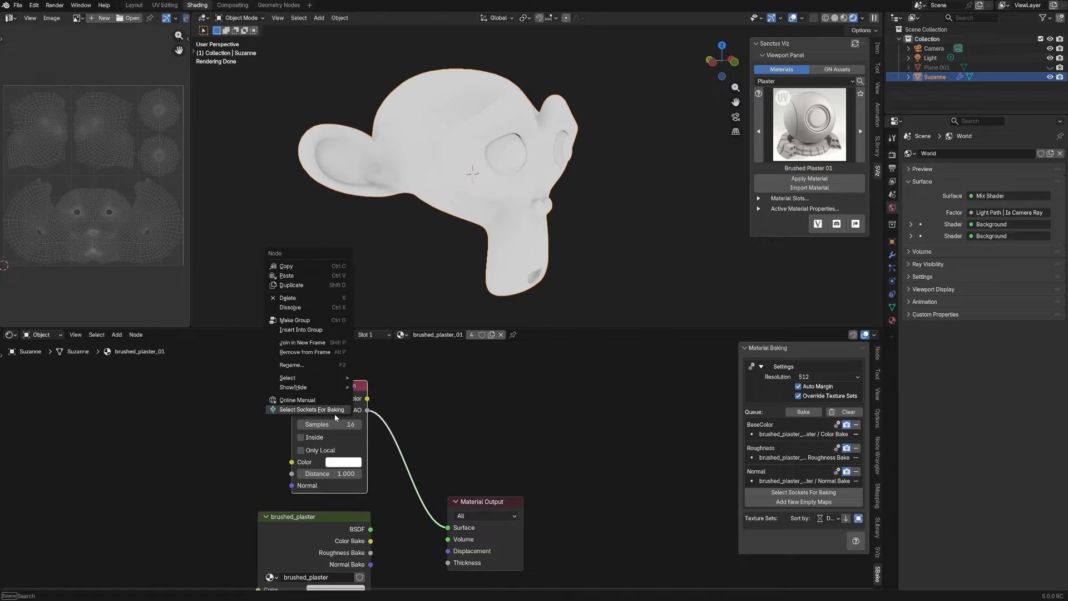
{"action": "left_click", "coordinate": [335, 412]}
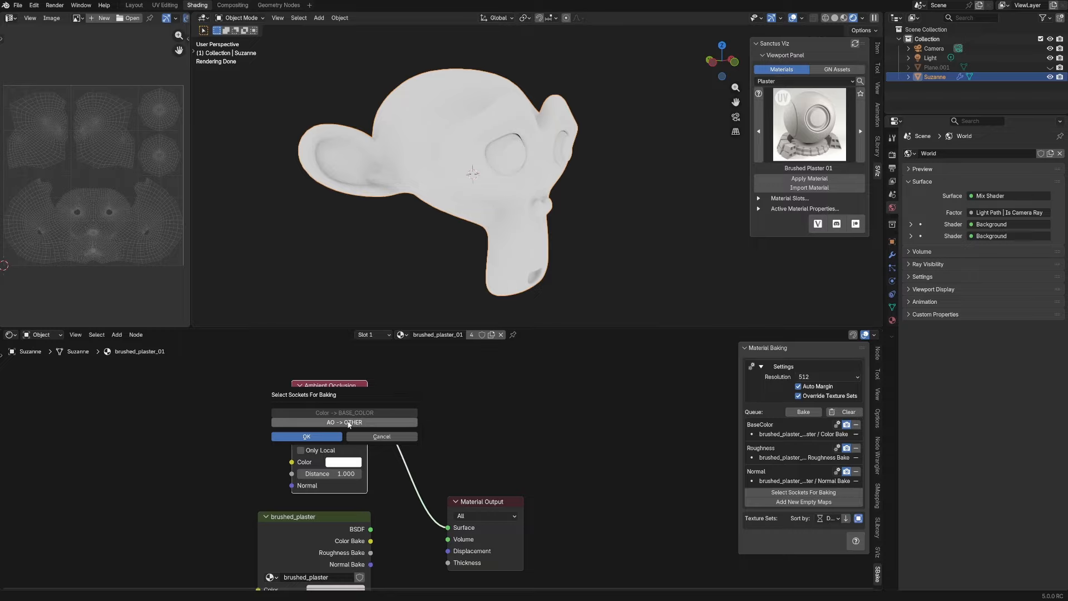
{"action": "left_click", "coordinate": [307, 437]}
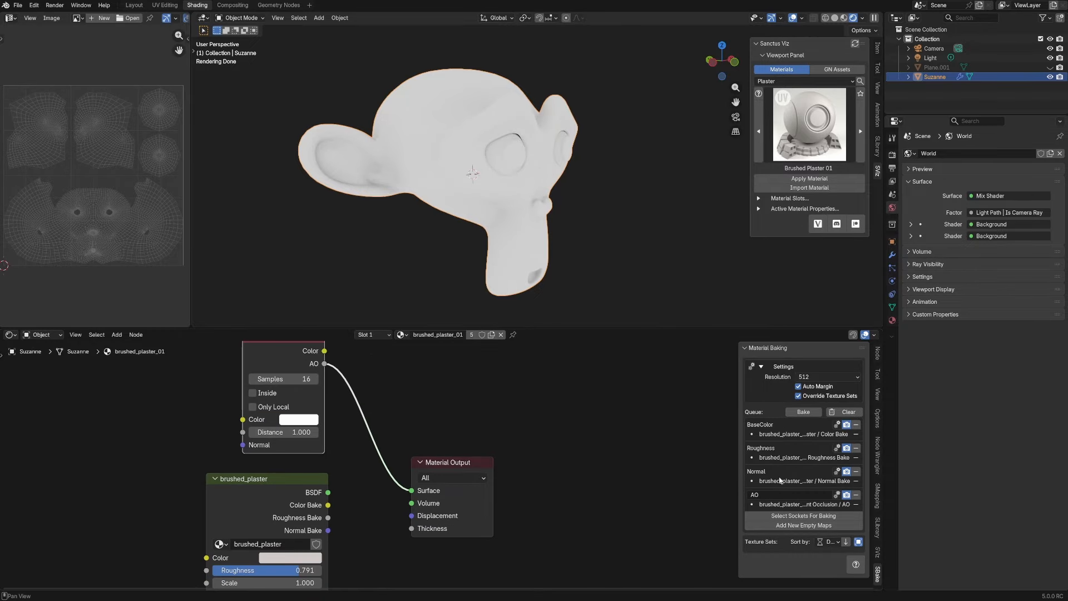
- Rename the queued AO custom map to Ambient Occlusion
{"action": "middle_click_drag", "start_coordinate": [718, 500], "coordinate": [743, 490]}
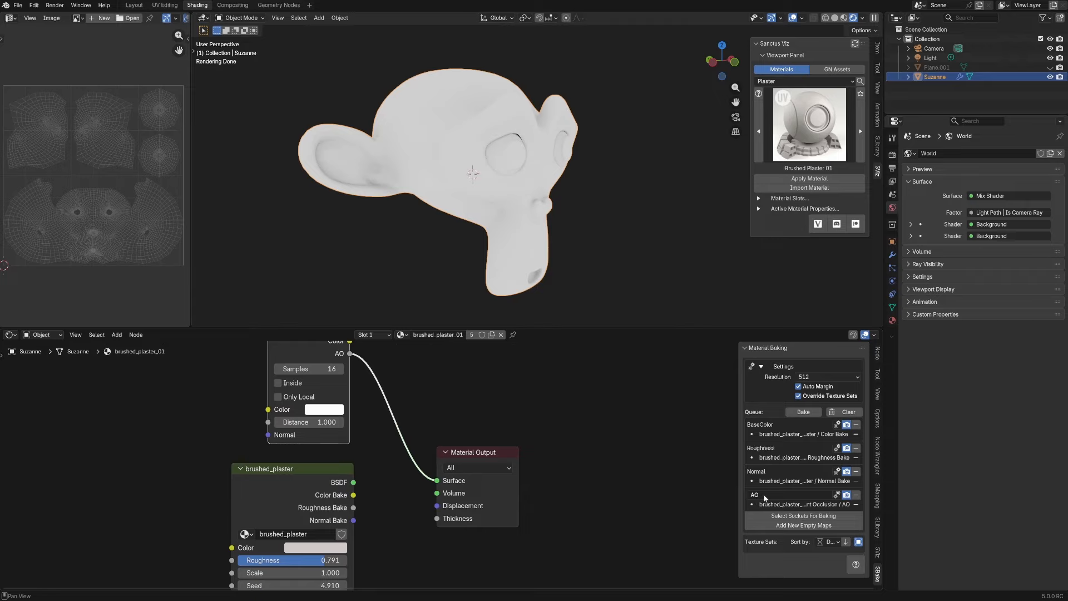
{"action": "double_click", "coordinate": [765, 497]}
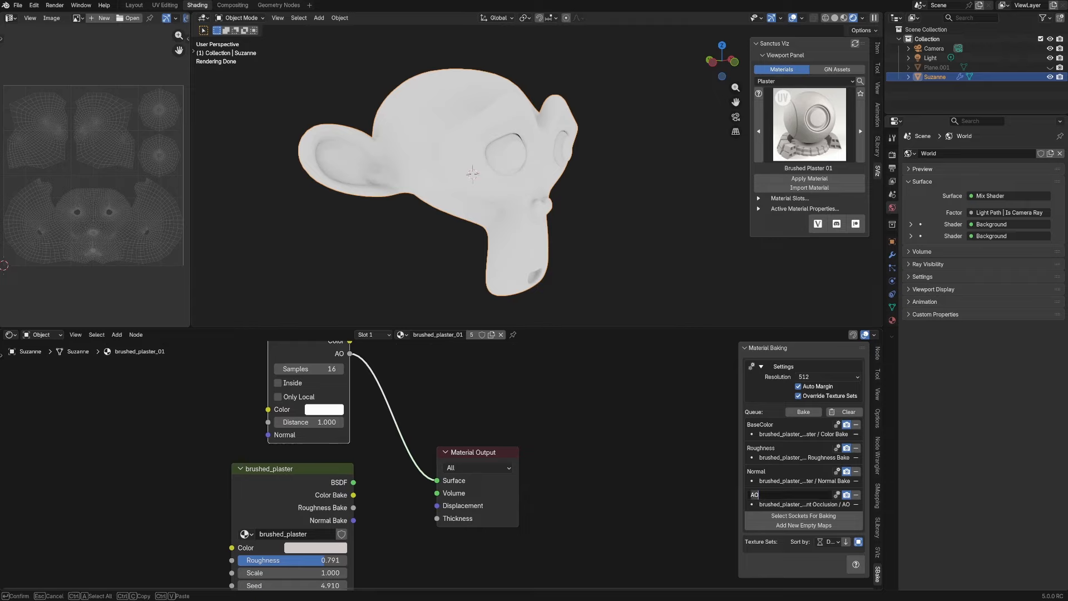
{"action": "left_click", "coordinate": [837, 448]}
{"action": "left_click", "coordinate": [848, 410]}
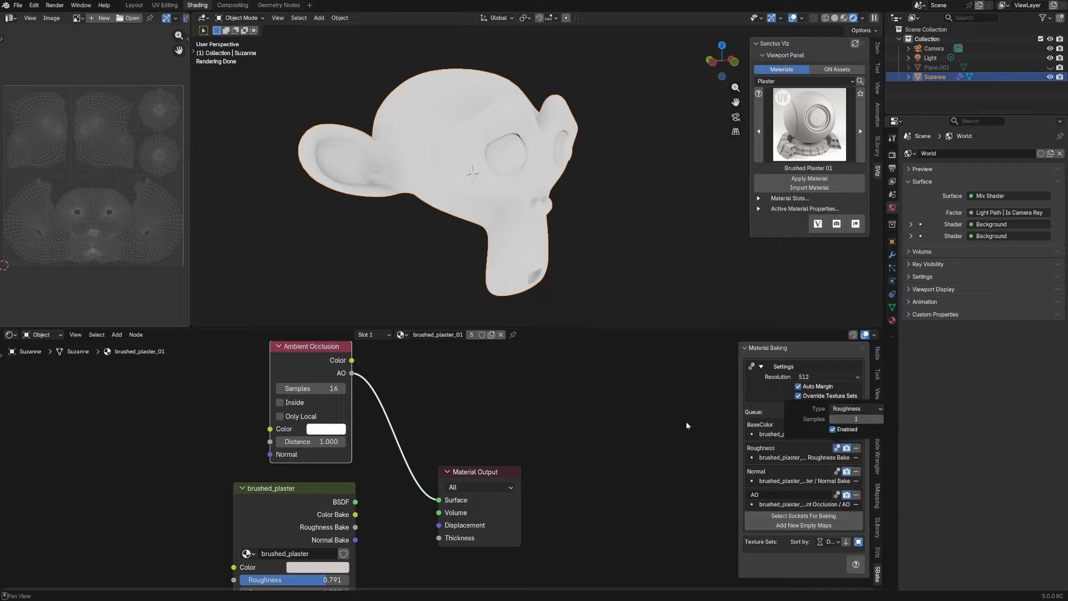
{"action": "double_click", "coordinate": [773, 495]}
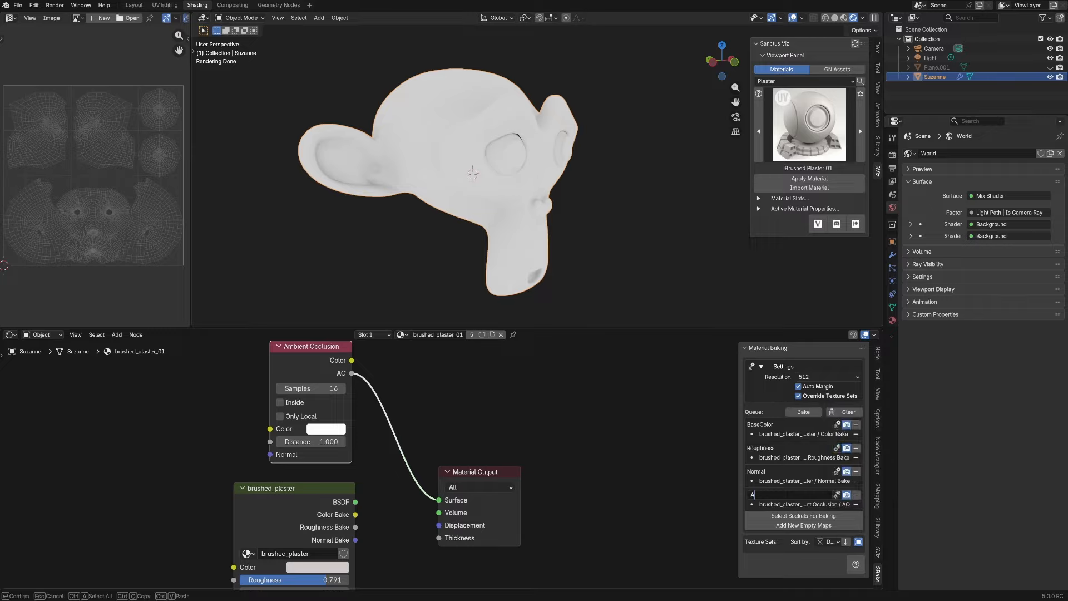
{"action": "type", "text": "Ambient Occlusion"}
{"action": "key", "text": "Return"}
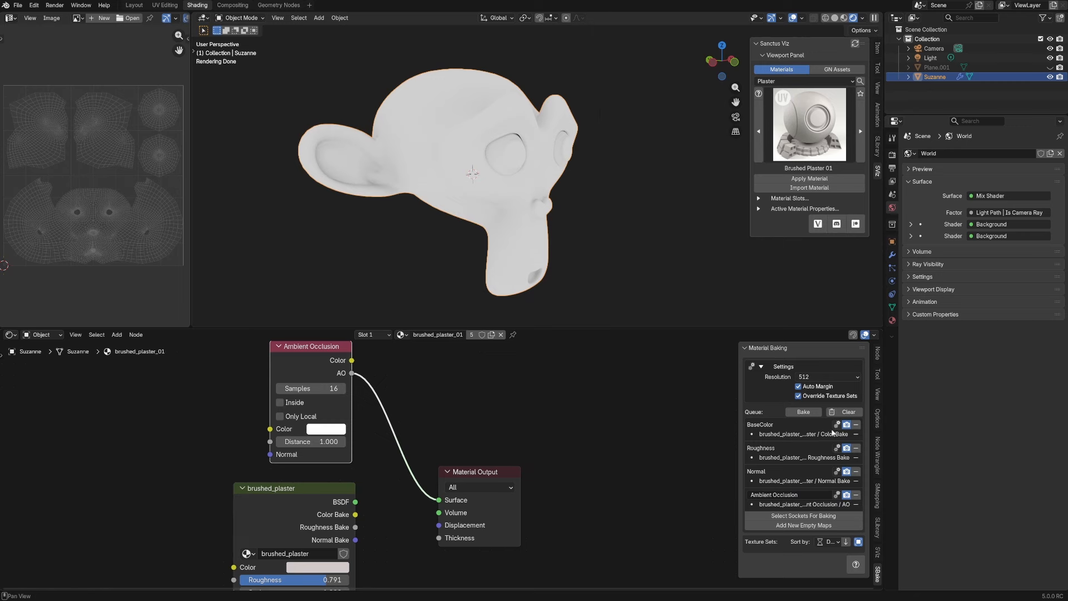
- Set the bake samples of the queued Ambient Occlusion map to 100
{"action": "left_click", "coordinate": [836, 494]}
{"action": "left_click", "coordinate": [835, 466]}
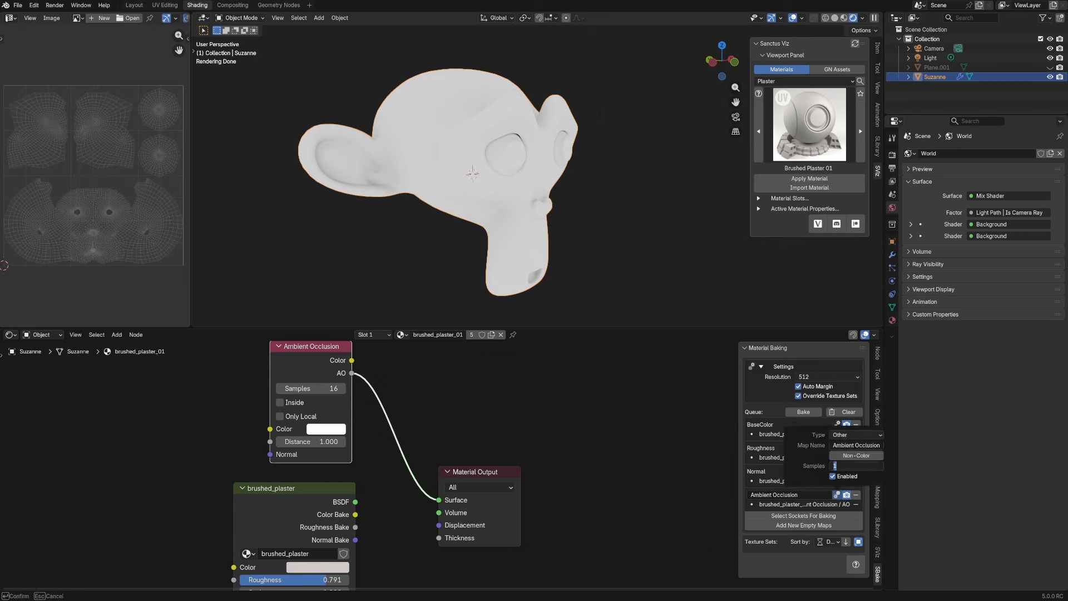
{"action": "type", "text": "100"}
{"action": "key", "text": "Return"}
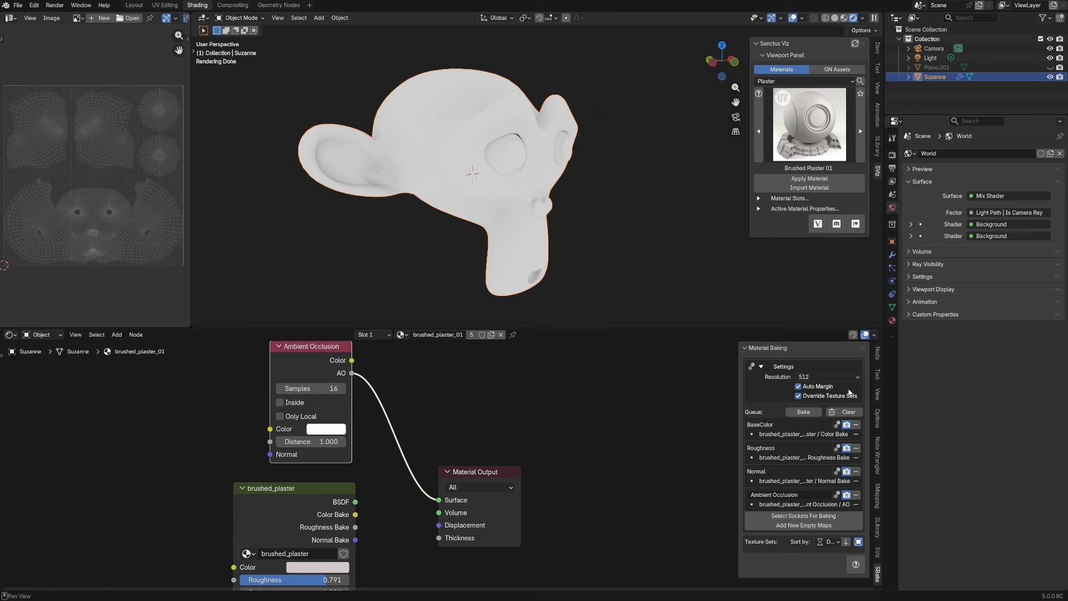
- Bake the queued maps at 2048 resolution with the viewport in solid shading, and inspect the baked ambient occlusion image
{"action": "left_click", "coordinate": [830, 376]}
{"action": "left_click", "coordinate": [818, 414]}
{"action": "left_click", "coordinate": [834, 17]}
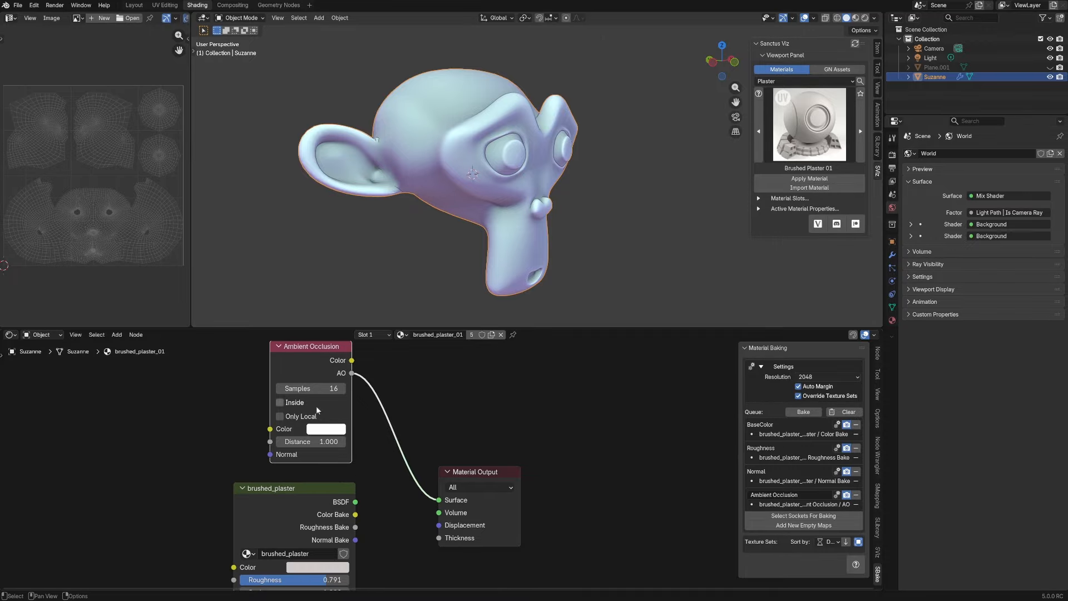
{"action": "left_click", "coordinate": [808, 412]}
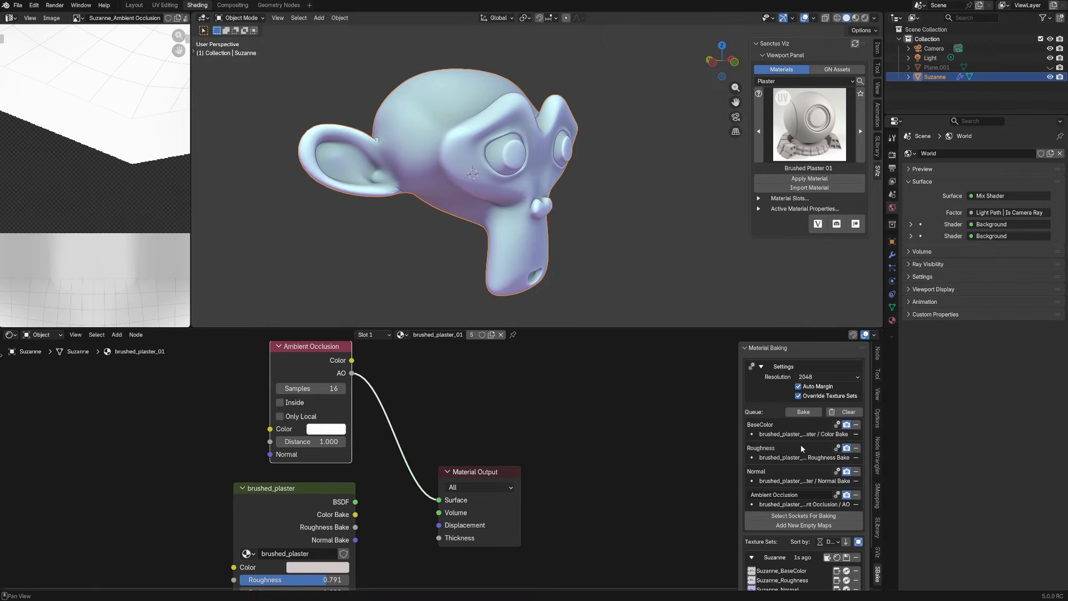
{"action": "scroll", "coordinate": [755, 516], "scroll_direction": "down", "scroll_amount": 2}
{"action": "scroll", "coordinate": [114, 192], "scroll_direction": "down", "scroll_amount": 4}
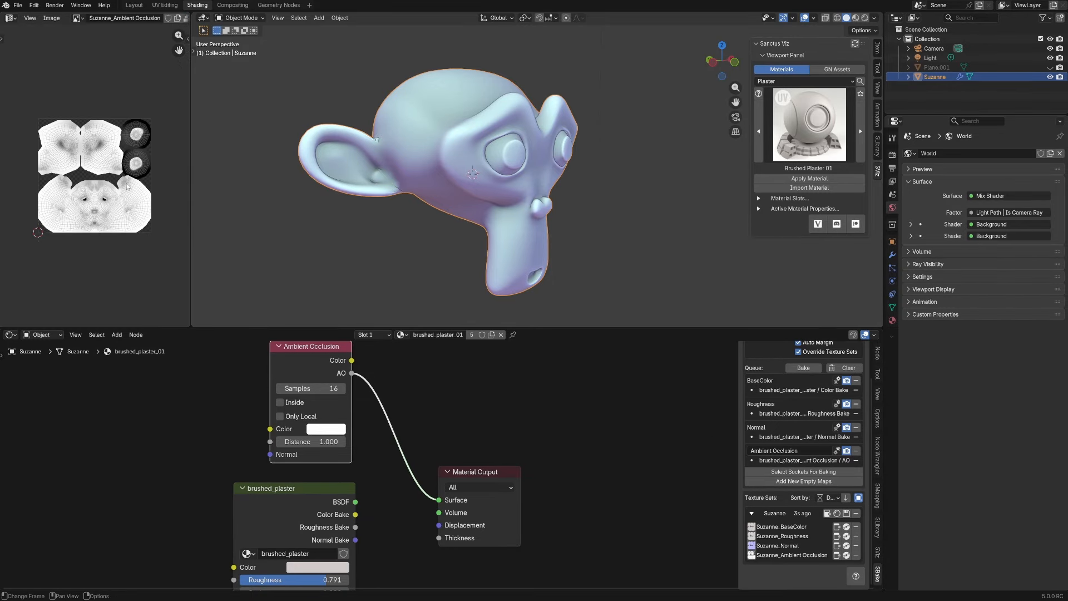
{"action": "scroll", "coordinate": [114, 192], "scroll_direction": "up", "scroll_amount": 3}
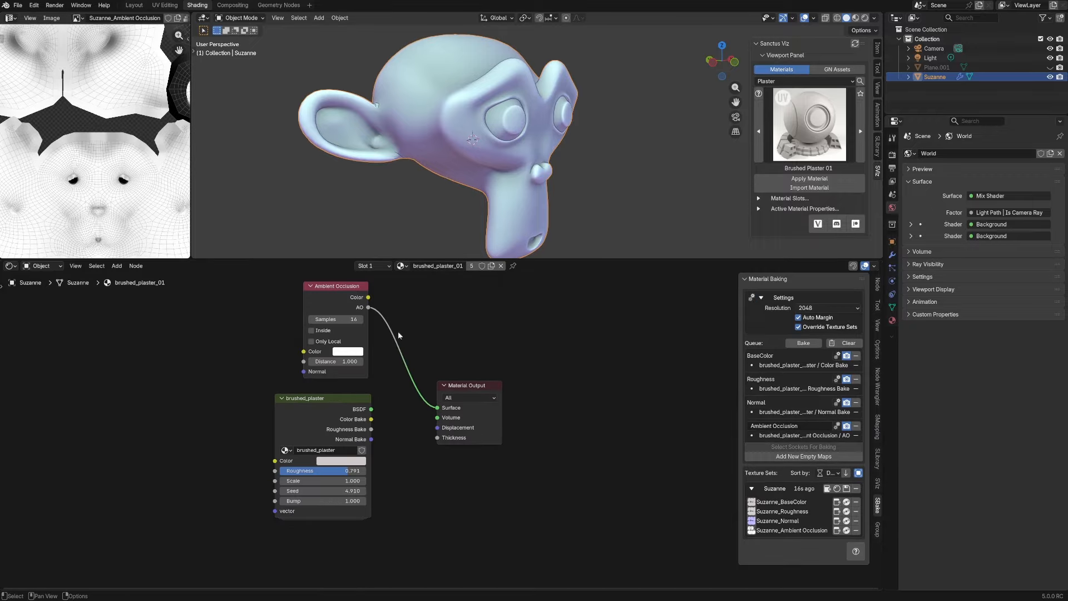
- Move the two source nodes aside and add the baked Suzanne texture set with its Principled BSDF below the Material Output node
{"action": "left_click_drag", "start_coordinate": [222, 318], "coordinate": [372, 449]}
{"action": "left_click_drag", "start_coordinate": [292, 413], "coordinate": [124, 416]}
{"action": "left_click", "coordinate": [836, 488]}
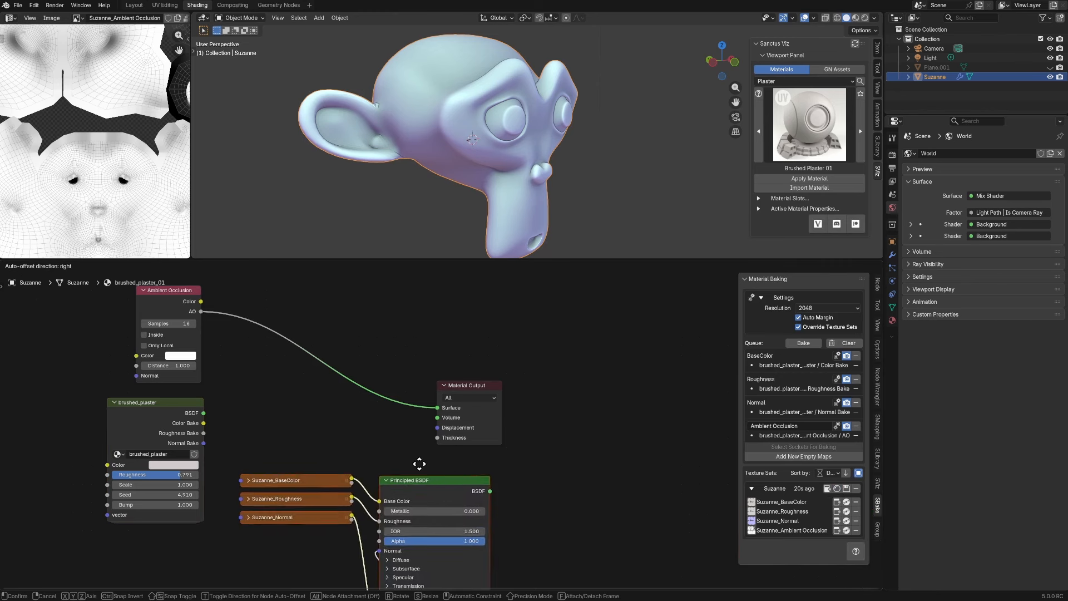
{"action": "left_click", "coordinate": [438, 458]}
{"action": "scroll", "coordinate": [562, 486], "scroll_direction": "down", "scroll_amount": 5}
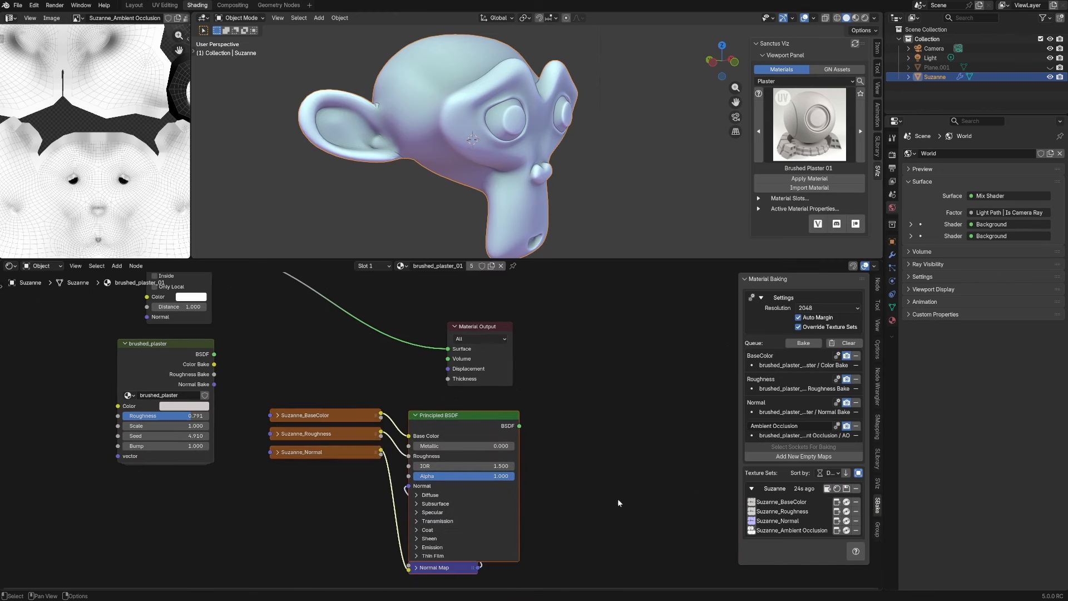
{"action": "scroll", "coordinate": [445, 428], "scroll_direction": "down", "scroll_amount": 2}
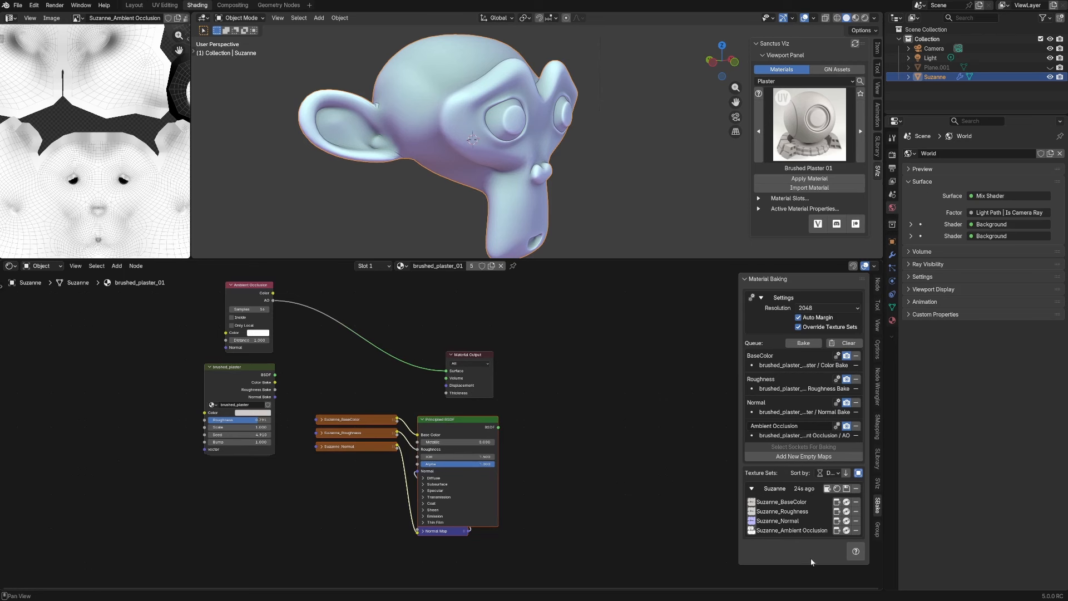
- Add the baked Suzanne_Ambient Occlusion texture node beside the Principled BSDF
{"action": "left_click", "coordinate": [836, 531]}
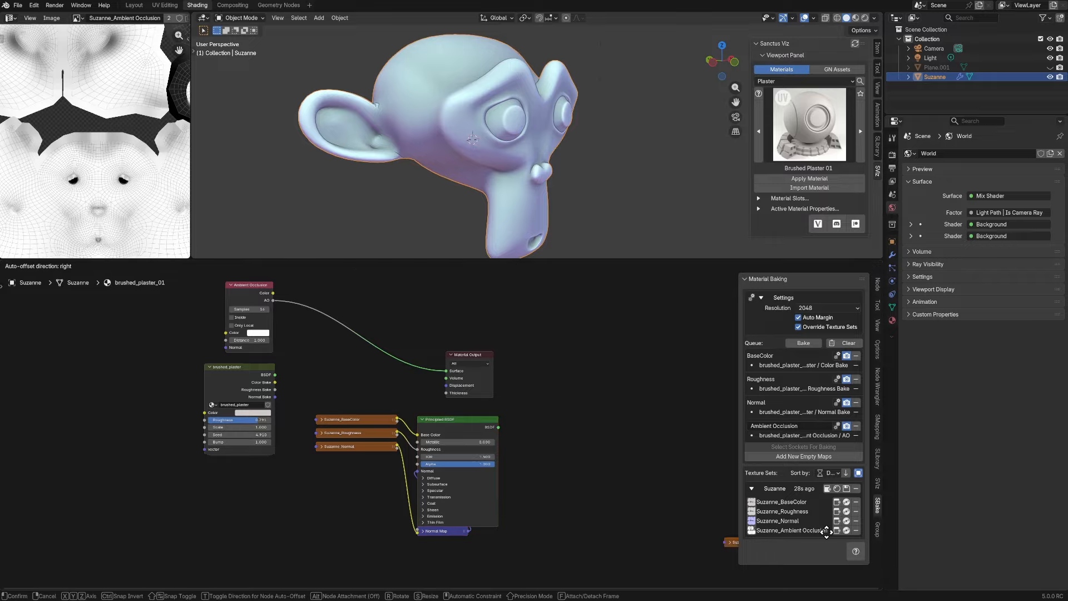
{"action": "left_click", "coordinate": [652, 412]}
{"action": "scroll", "coordinate": [333, 332], "scroll_direction": "down", "scroll_amount": 3}
{"action": "scroll", "coordinate": [281, 378], "scroll_direction": "up", "scroll_amount": 2}
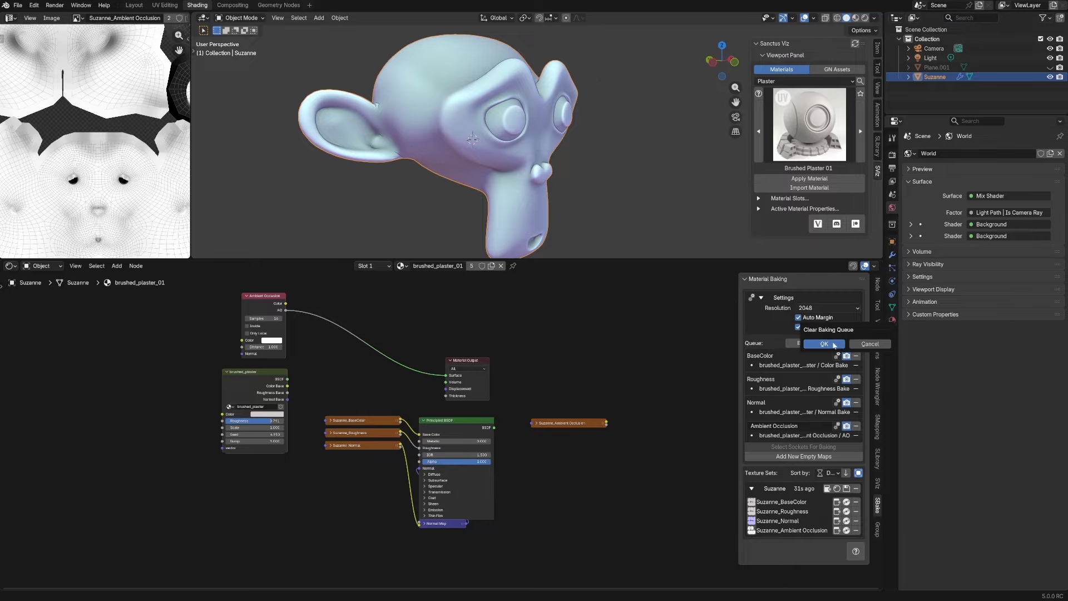
- Clear the baking queue and delete the original Ambient Occlusion and brushed_plaster nodes
{"action": "left_click", "coordinate": [845, 342]}
{"action": "left_click_drag", "start_coordinate": [210, 298], "coordinate": [267, 433]}
{"action": "key", "text": "x"}
- Move the baked texture setup further from the Material Output node and place the ambient occlusion texture above the base color texture
{"action": "mouse_move", "coordinate": [302, 391]}
{"action": "left_mouse_down"}
{"action": "mouse_move", "coordinate": [468, 543]}
{"action": "mouse_move", "coordinate": [421, 508]}
{"action": "mouse_move", "coordinate": [436, 541]}
{"action": "left_mouse_up"}
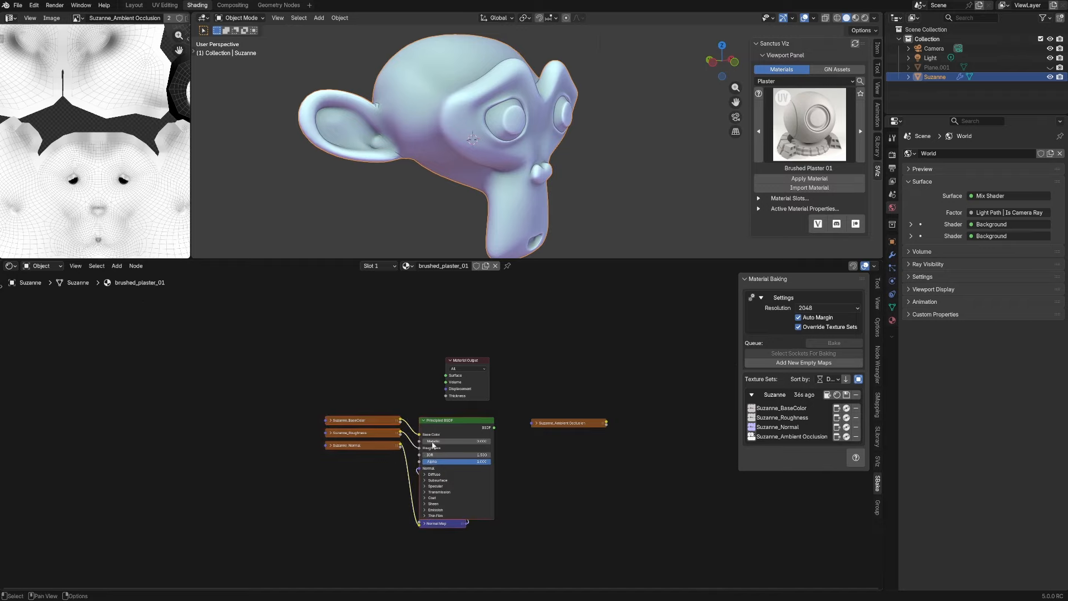
{"action": "key", "text": "g"}
{"action": "left_click", "coordinate": [266, 358]}
{"action": "left_click_drag", "start_coordinate": [542, 428], "coordinate": [221, 341]}
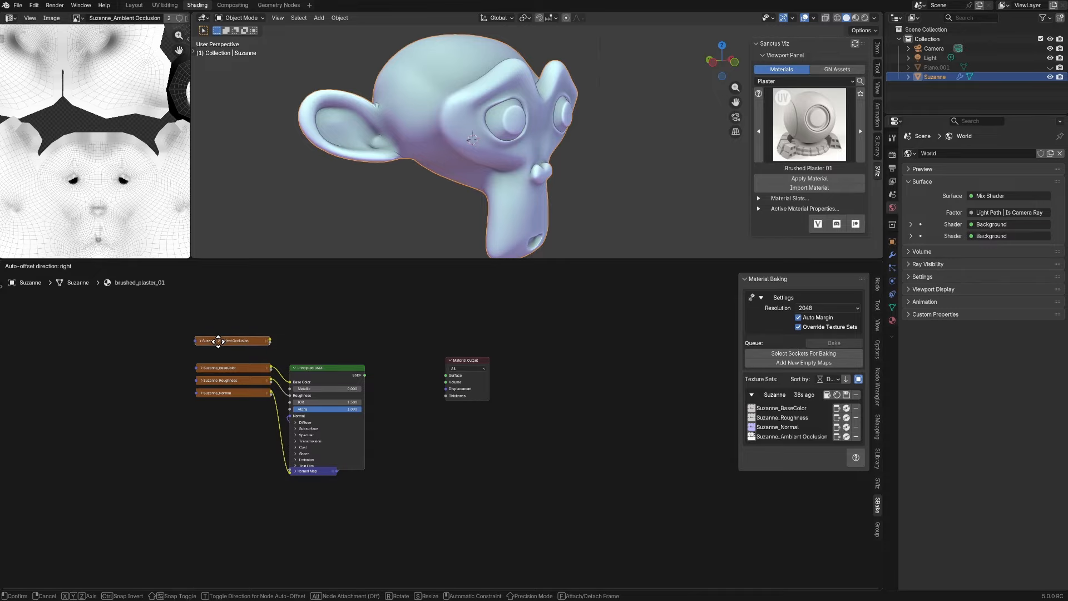
{"action": "key", "text": "Home"}
- Move the Principled BSDF near the Material Output, connect it to Surface, and show Suzanne in rendered shading
{"action": "left_click_drag", "start_coordinate": [432, 422], "coordinate": [520, 398]}
{"action": "middle_click_drag", "start_coordinate": [401, 357], "coordinate": [403, 361]}
{"action": "scroll", "coordinate": [403, 362], "scroll_direction": "up", "scroll_amount": 1}
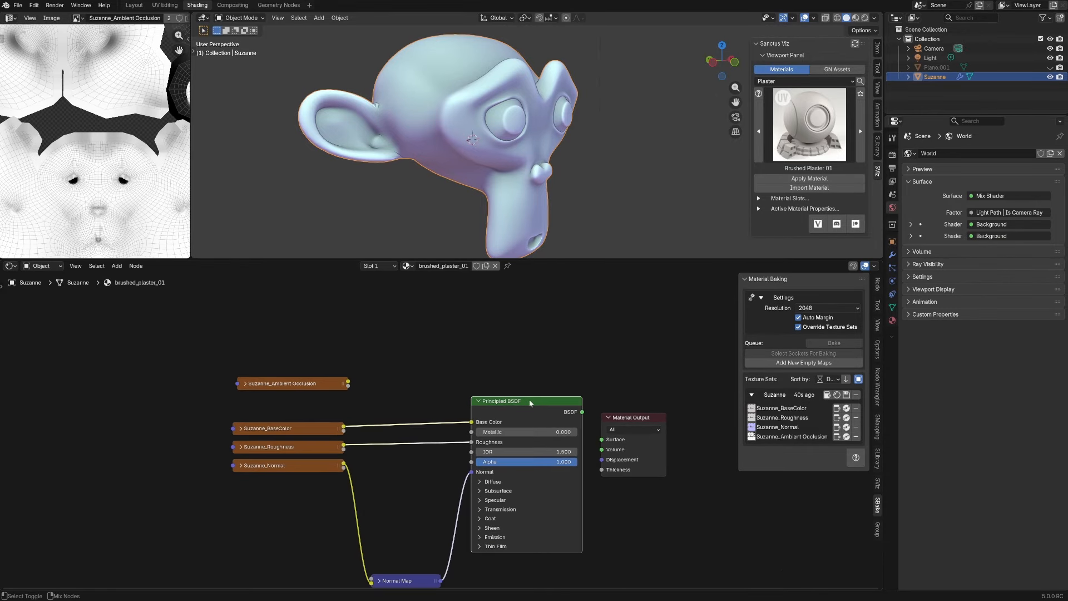
{"action": "left_click", "coordinate": [865, 18]}
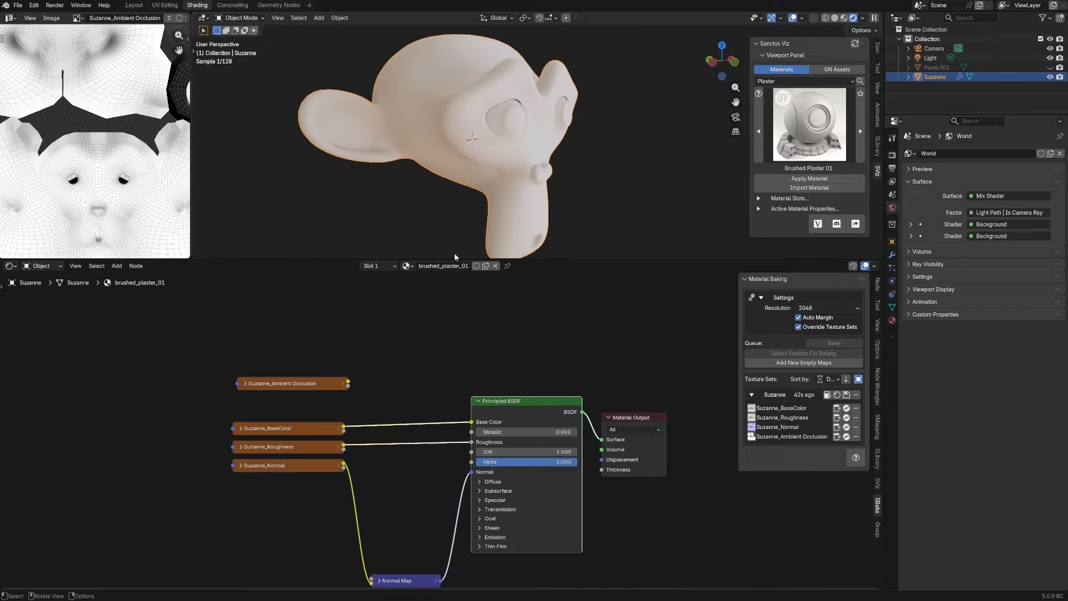
{"action": "middle_click_drag", "start_coordinate": [516, 205], "coordinate": [506, 192]}
{"action": "scroll", "coordinate": [506, 192], "scroll_direction": "up", "scroll_amount": 2}
- Expand the Suzanne_Ambient Occlusion texture node and move it up, clear of the base color texture
{"action": "middle_click_drag", "start_coordinate": [416, 351], "coordinate": [466, 376]}
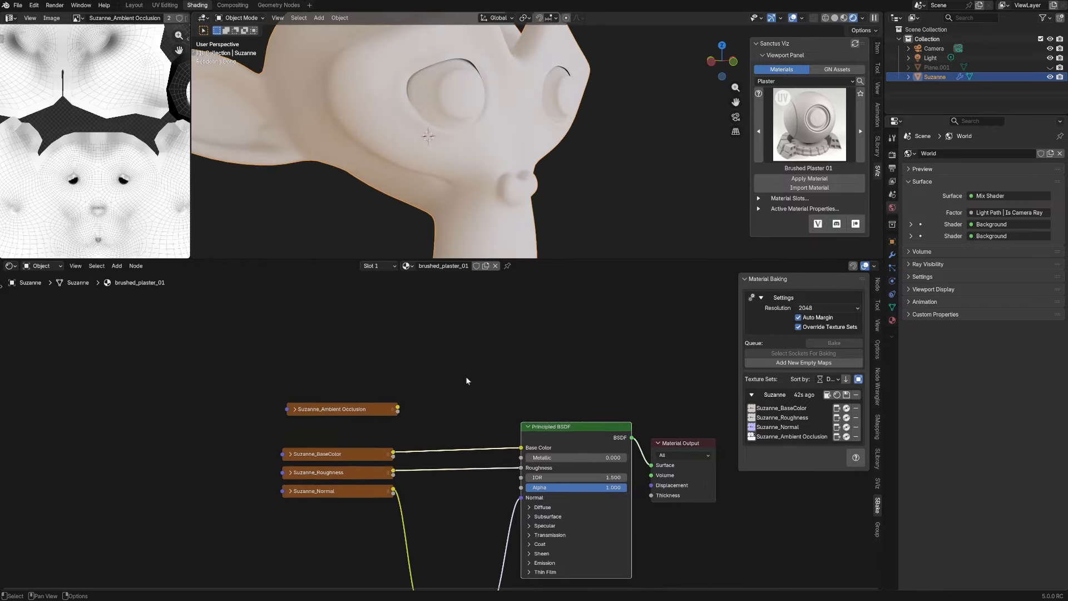
{"action": "scroll", "coordinate": [464, 377], "scroll_direction": "up", "scroll_amount": 1}
{"action": "left_click", "coordinate": [272, 406]}
{"action": "left_click_drag", "start_coordinate": [277, 409], "coordinate": [271, 306]}
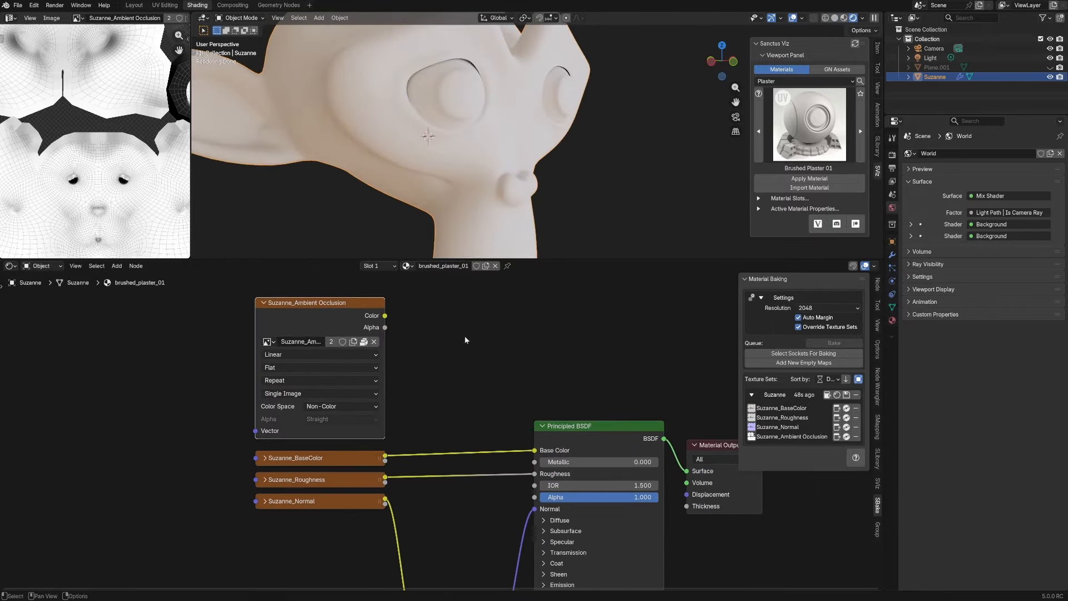
- Insert a Mix Color node on the link between the base color texture and the Principled BSDF's Base Color
{"action": "key", "text": "shift+a"}
{"action": "type", "text": "mix"}
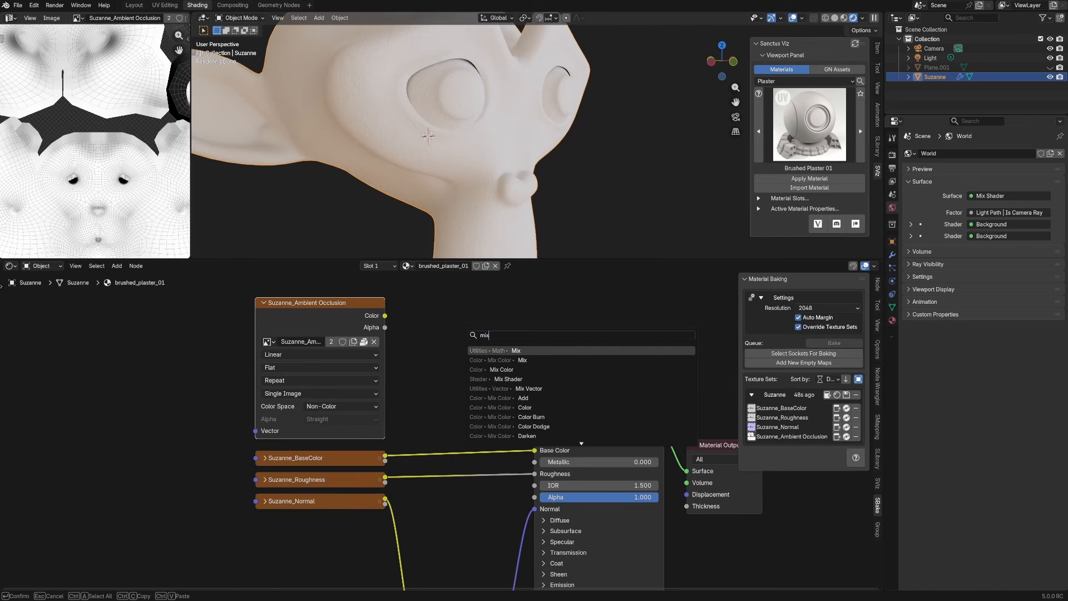
{"action": "key", "text": "Down"}
{"action": "key", "text": "Return"}
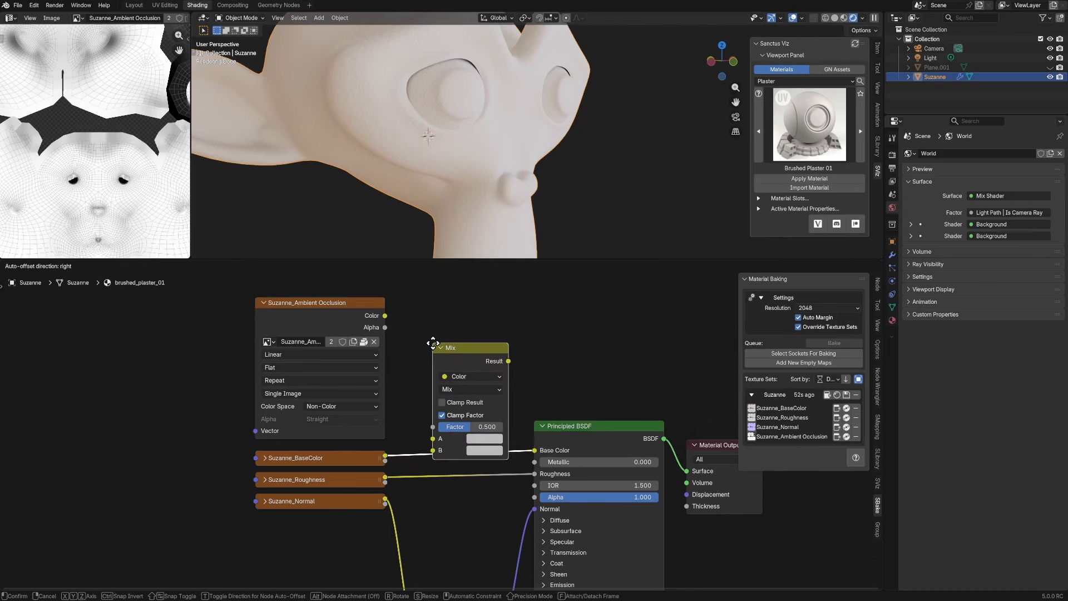
{"action": "left_click", "coordinate": [435, 343]}
- Connect the ambient occlusion texture's Color to the Mix node's B input and set it to Multiply with a factor of 0.652
{"action": "left_click_drag", "start_coordinate": [385, 315], "coordinate": [433, 451]}
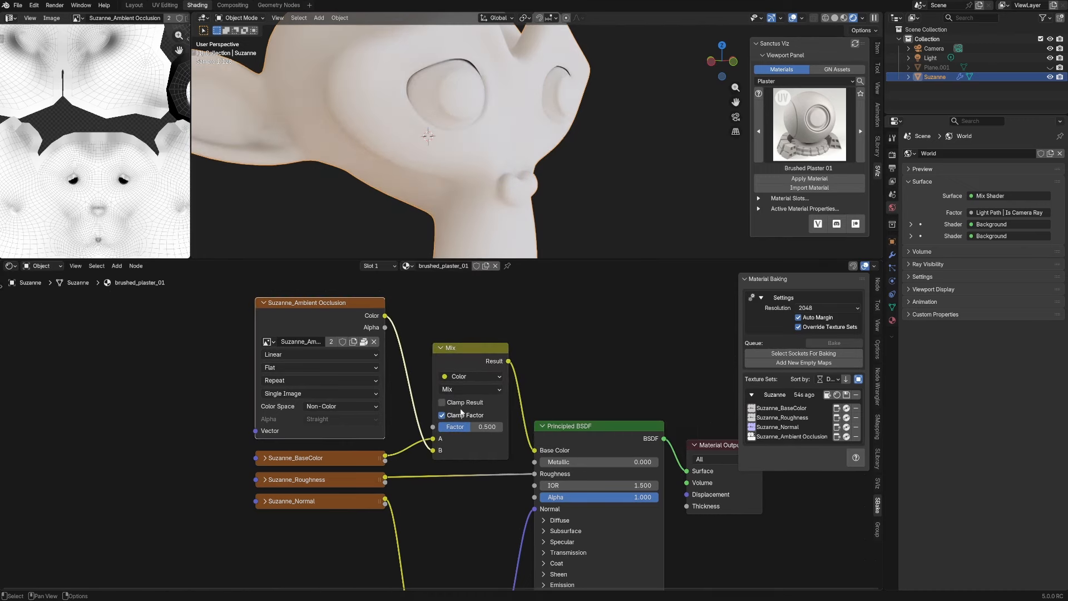
{"action": "left_click", "coordinate": [472, 390]}
{"action": "left_click", "coordinate": [471, 443]}
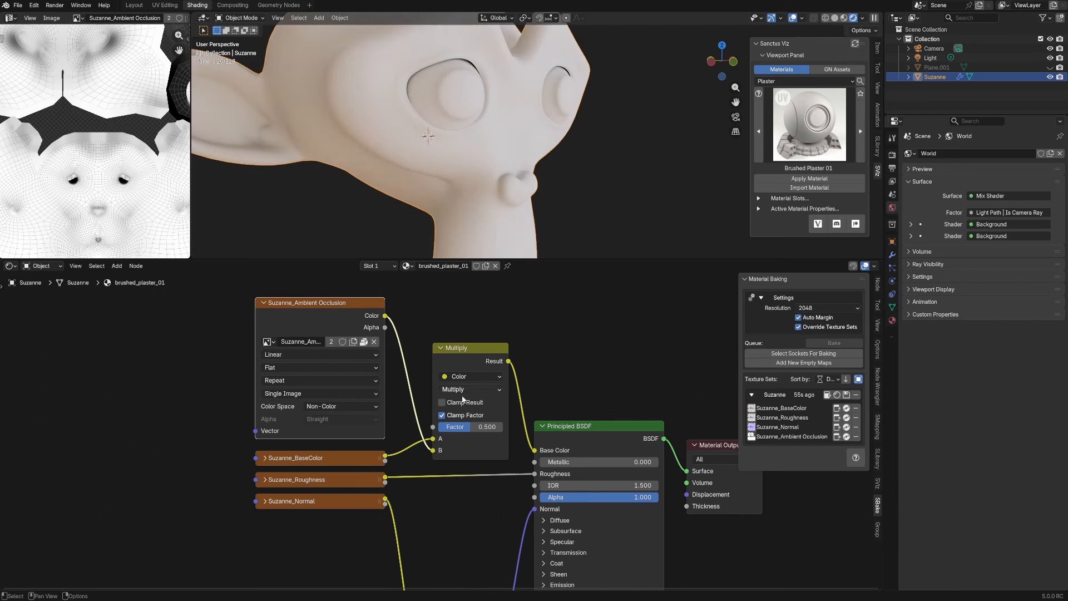
{"action": "left_click_drag", "start_coordinate": [466, 427], "coordinate": [470, 427]}
{"action": "left_click", "coordinate": [631, 185]}
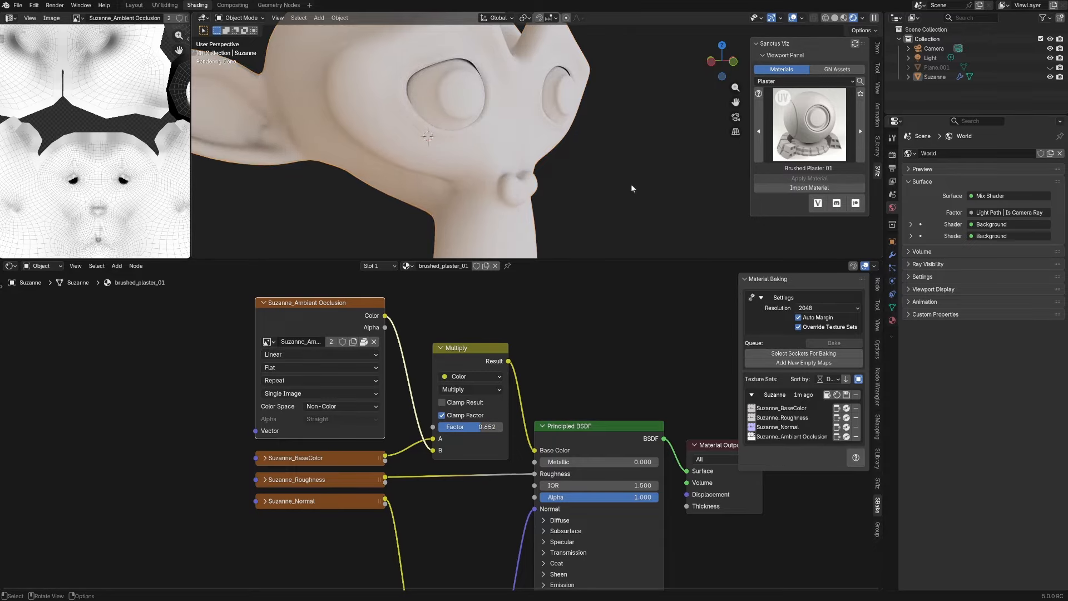
- Examine the ambient occlusion shading on Suzanne and the finished node setup that multiplies it over the base color
{"action": "scroll", "coordinate": [619, 186], "scroll_direction": "down", "scroll_amount": 1}
{"action": "scroll", "coordinate": [609, 181], "scroll_direction": "down", "scroll_amount": 2}
{"action": "middle_click_drag", "start_coordinate": [600, 169], "coordinate": [576, 175]}
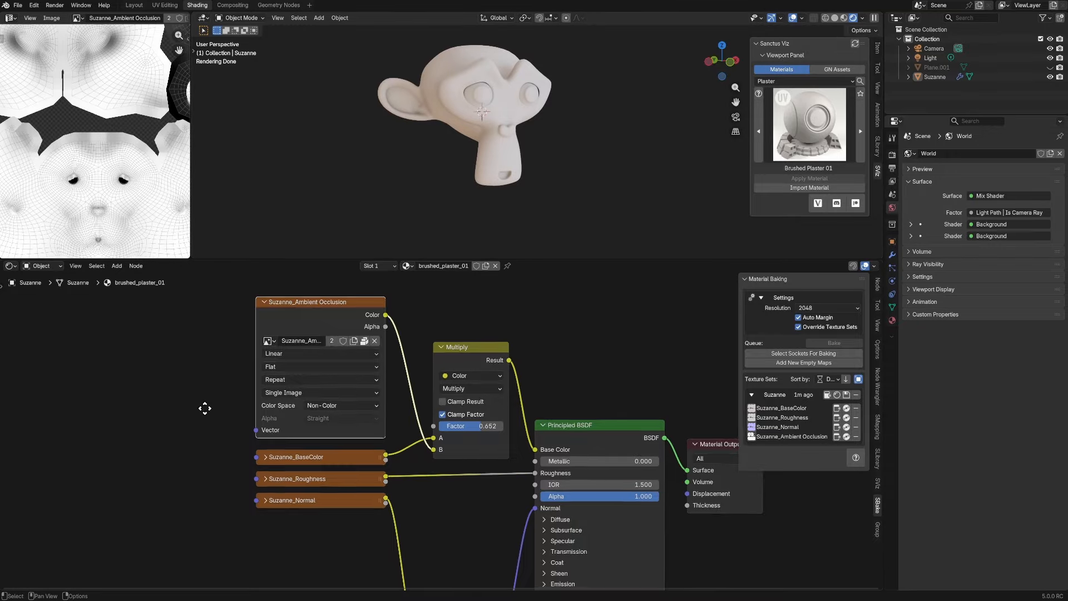
{"action": "scroll", "coordinate": [270, 398], "scroll_direction": "down", "scroll_amount": 2}
{"action": "scroll", "coordinate": [269, 398], "scroll_direction": "down", "scroll_amount": 1}
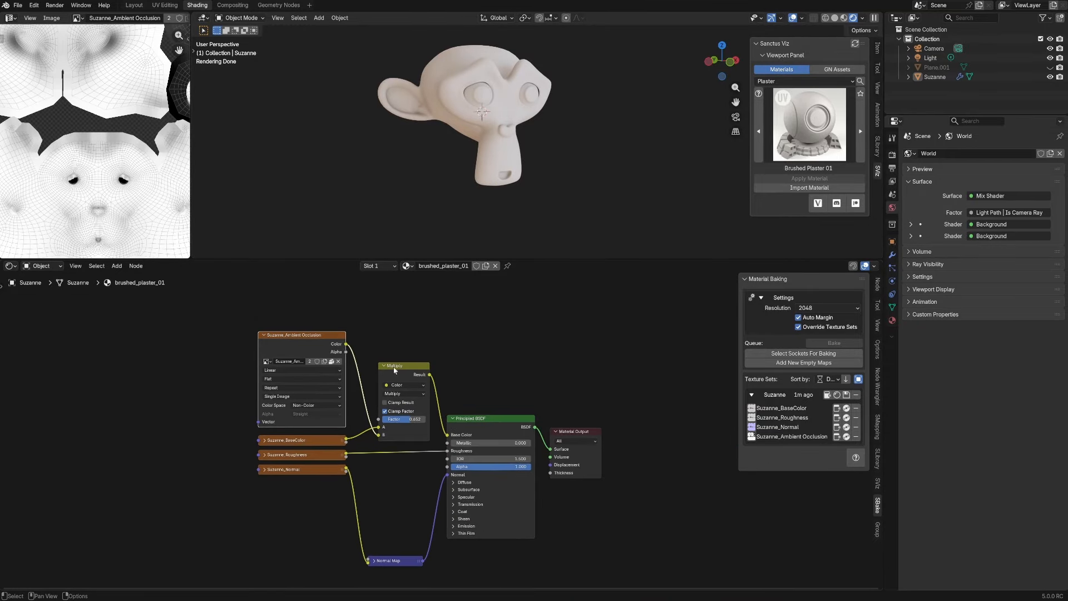
{"action": "scroll", "coordinate": [381, 369], "scroll_direction": "up", "scroll_amount": 1}
{"action": "scroll", "coordinate": [455, 182], "scroll_direction": "up", "scroll_amount": 4}
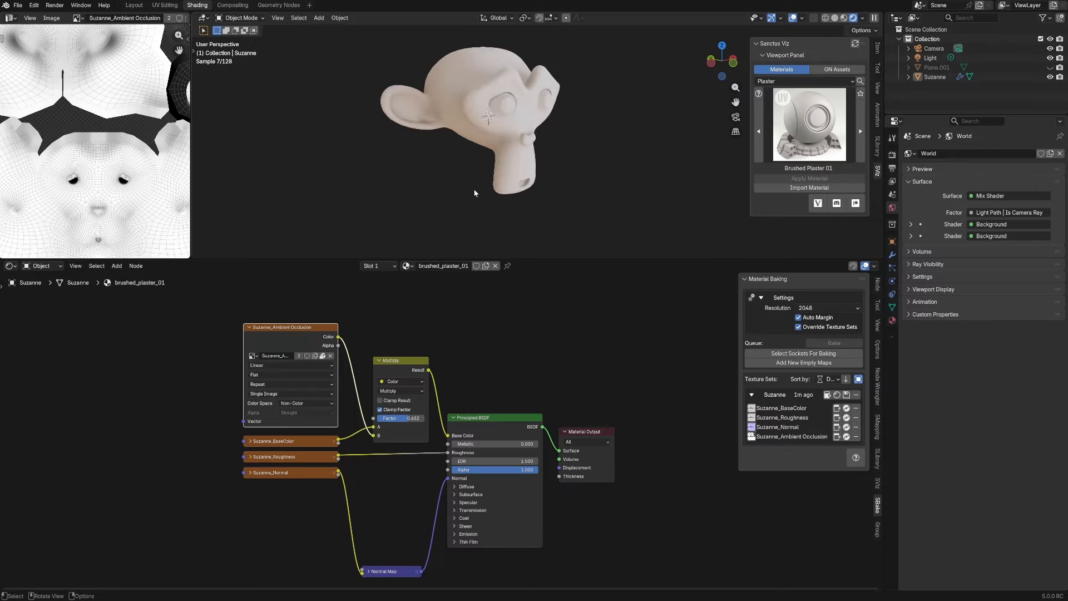
{"action": "middle_click_drag", "start_coordinate": [441, 122], "coordinate": [488, 140]}
{"action": "scroll", "coordinate": [489, 145], "scroll_direction": "up", "scroll_amount": 1}
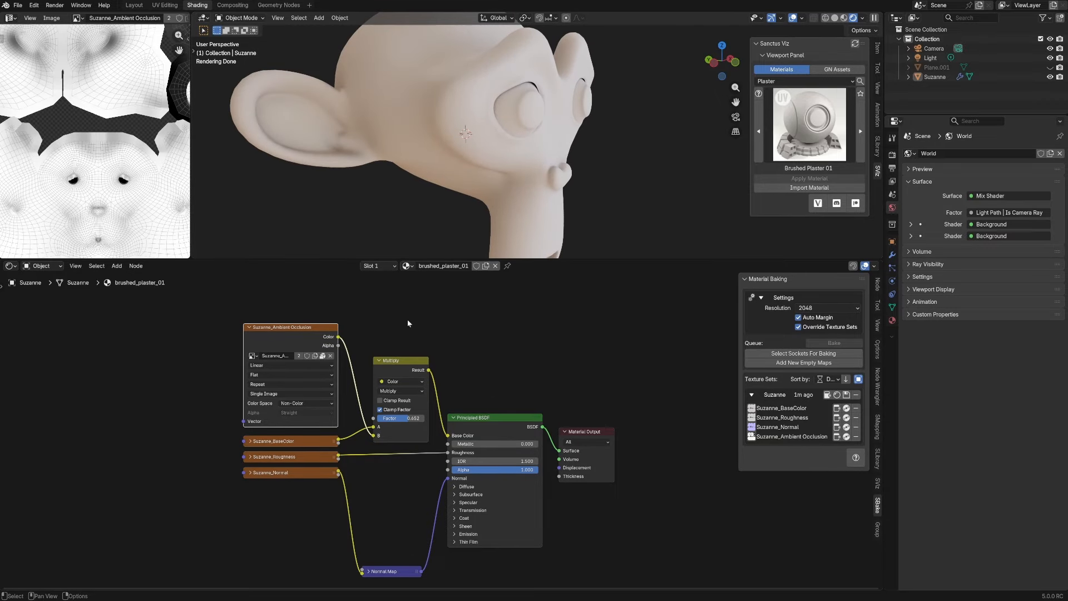
{"action": "scroll", "coordinate": [361, 327], "scroll_direction": "up", "scroll_amount": 2}
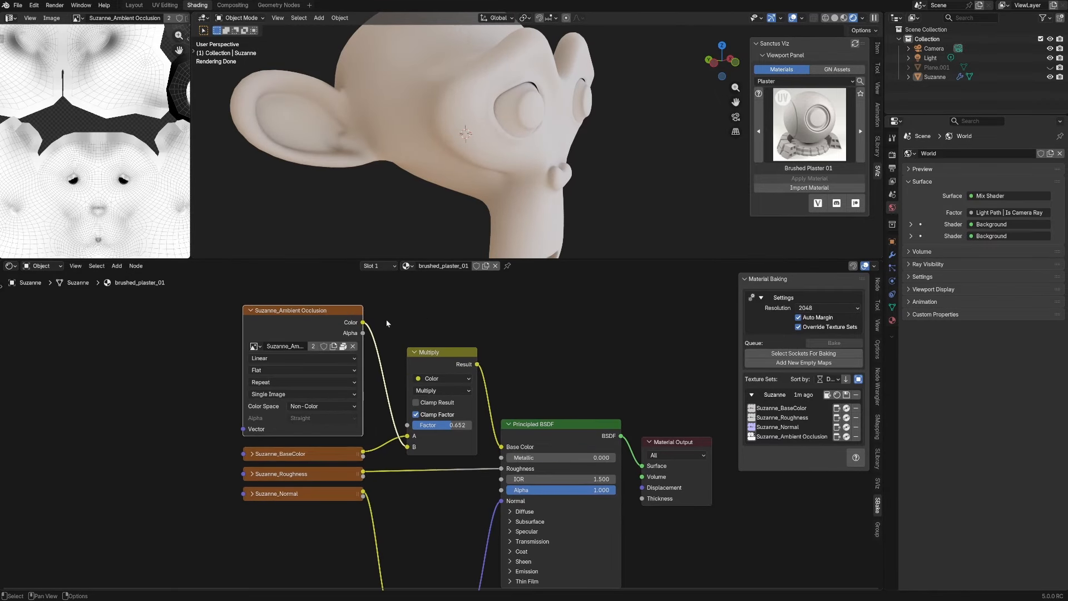